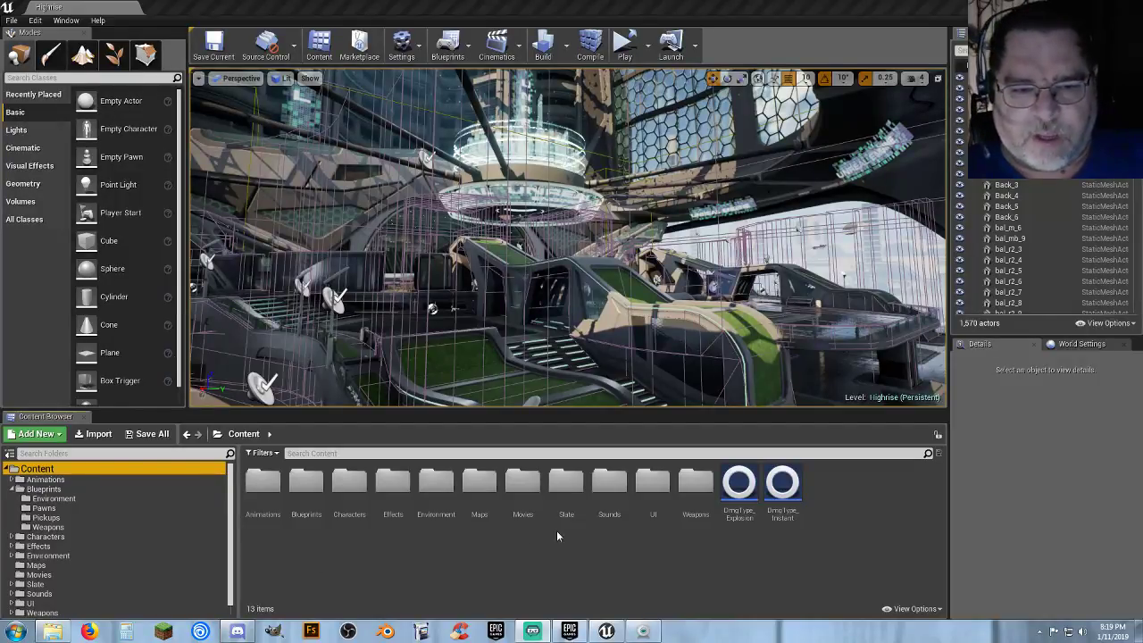
- Switch to the Epic Games Launcher and look through the Engine Feature Samples on the Unreal Engine Learn page
left_click(570, 629)
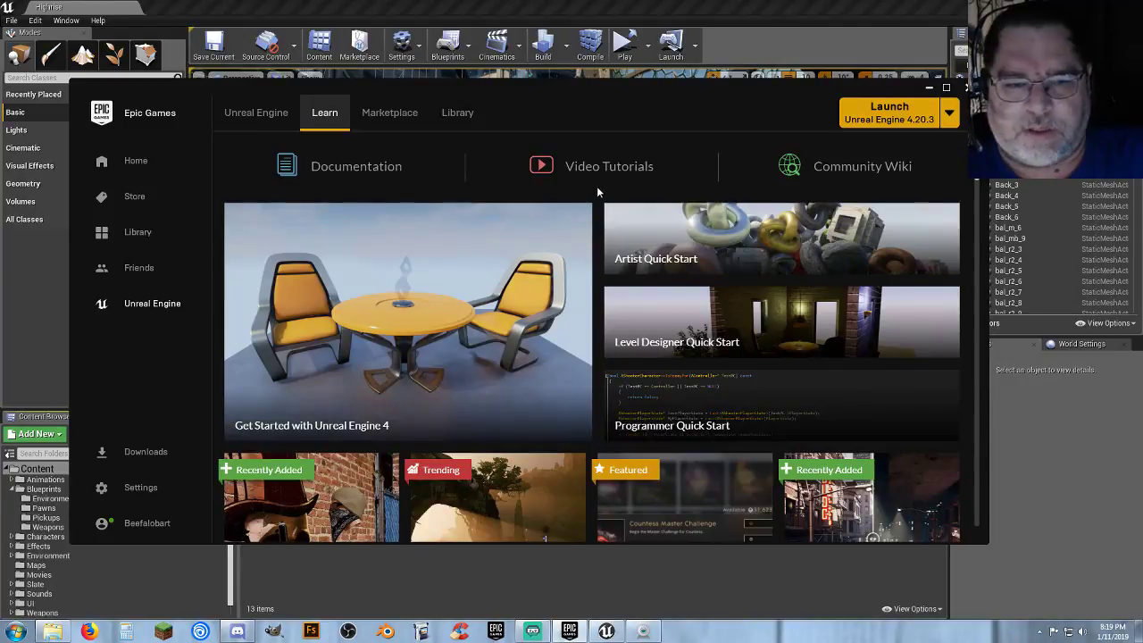
scroll(597, 187, "down", 3)
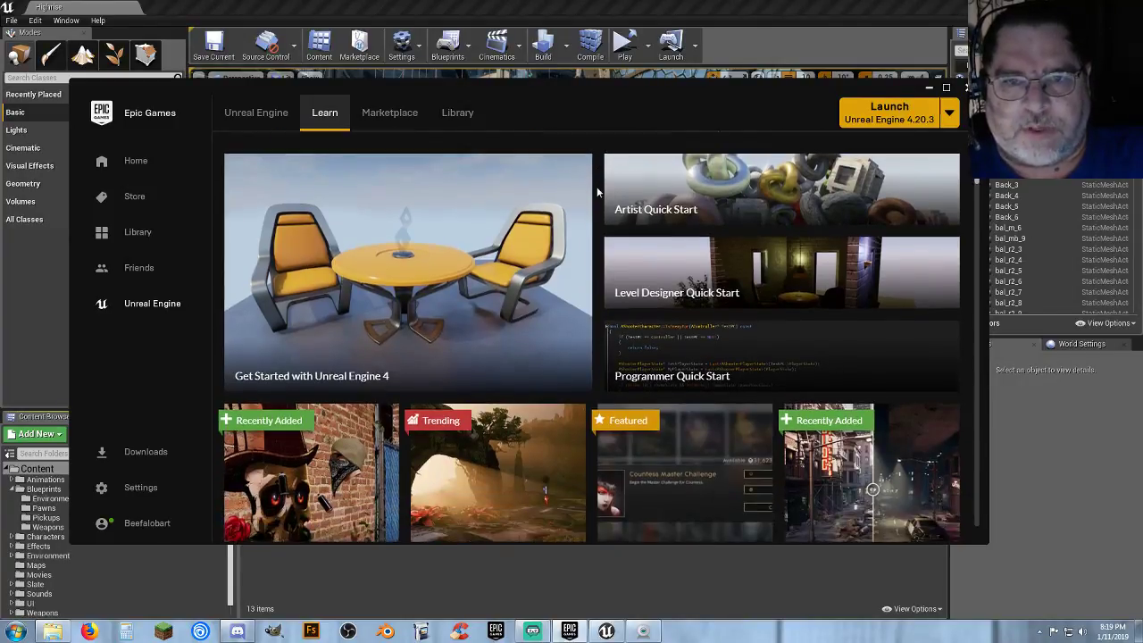
scroll(596, 186, "down", 1)
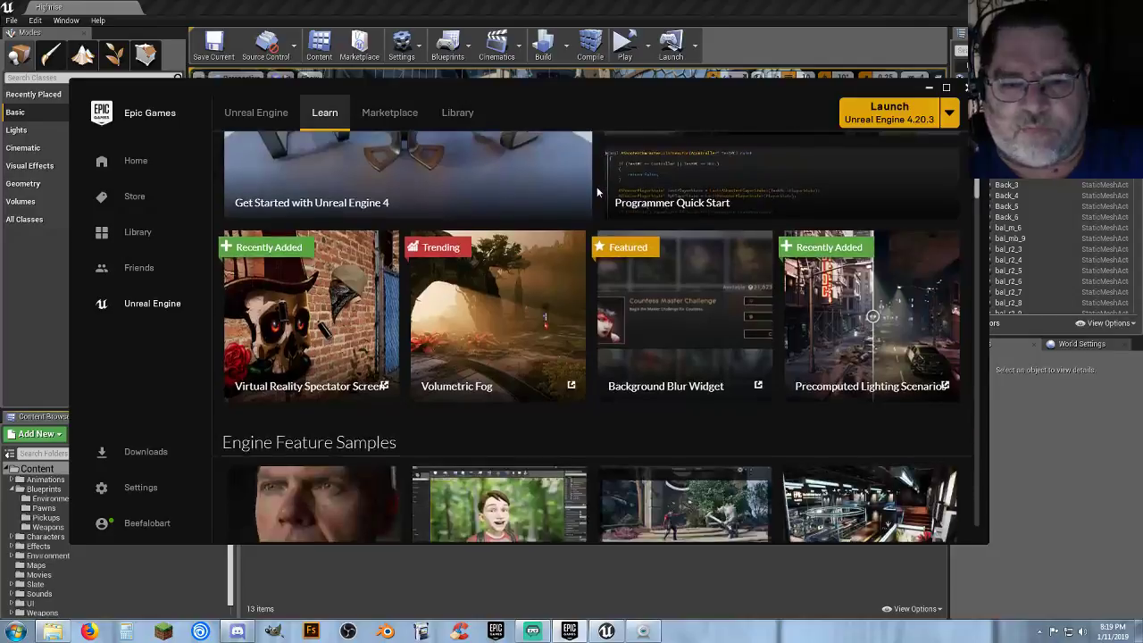
scroll(597, 190, "down", 3)
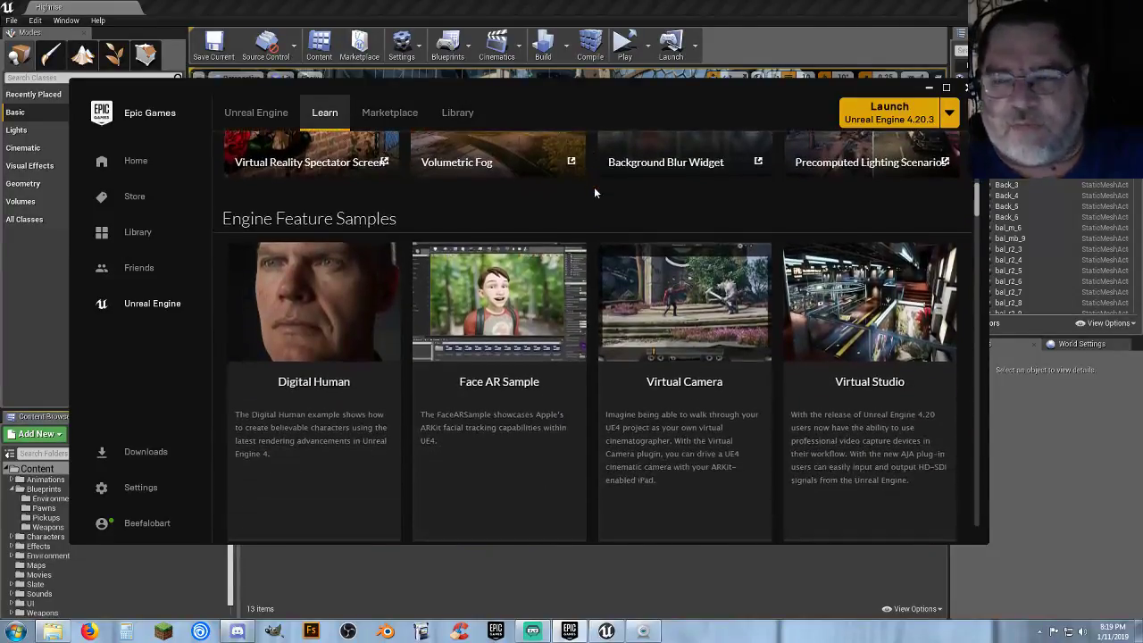
scroll(595, 192, "down", 1)
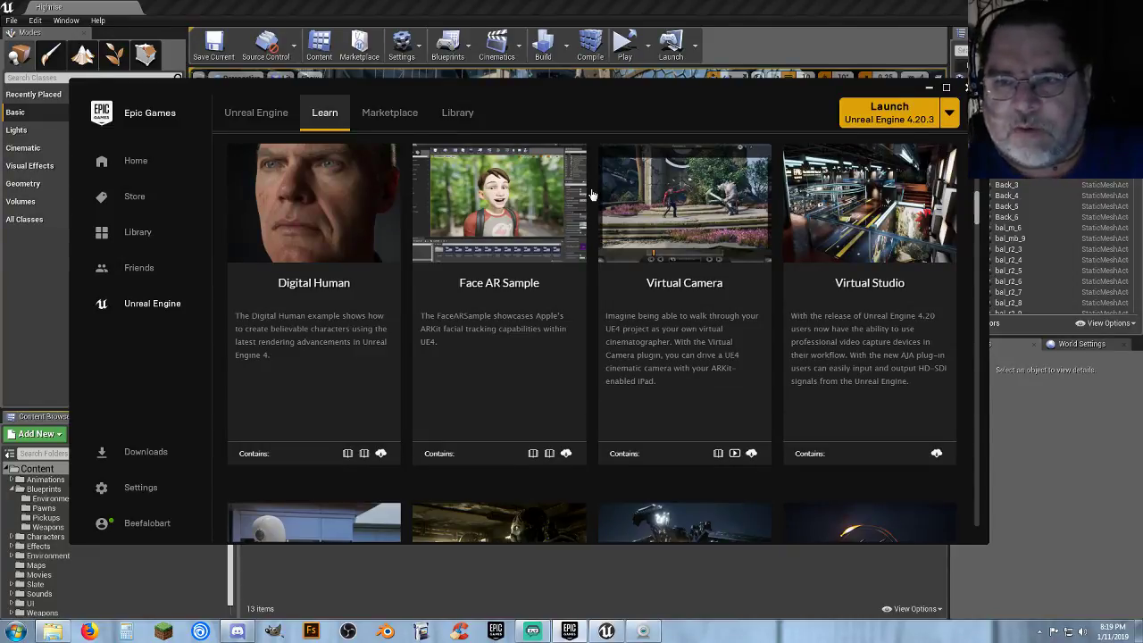
scroll(590, 193, "up", 1)
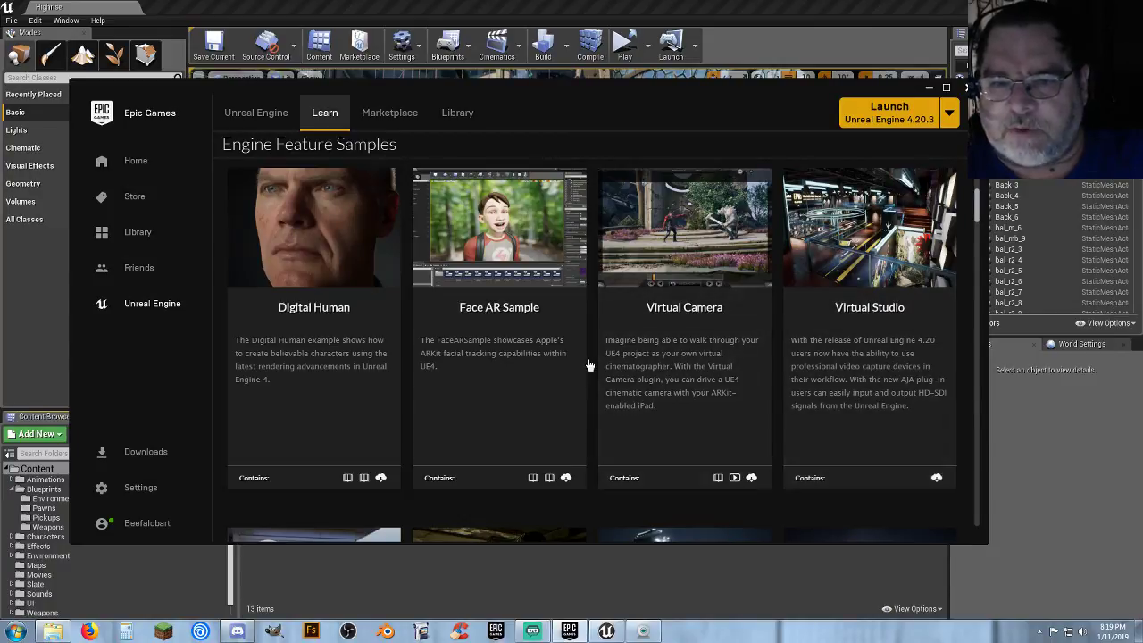
scroll(589, 365, "down", 3)
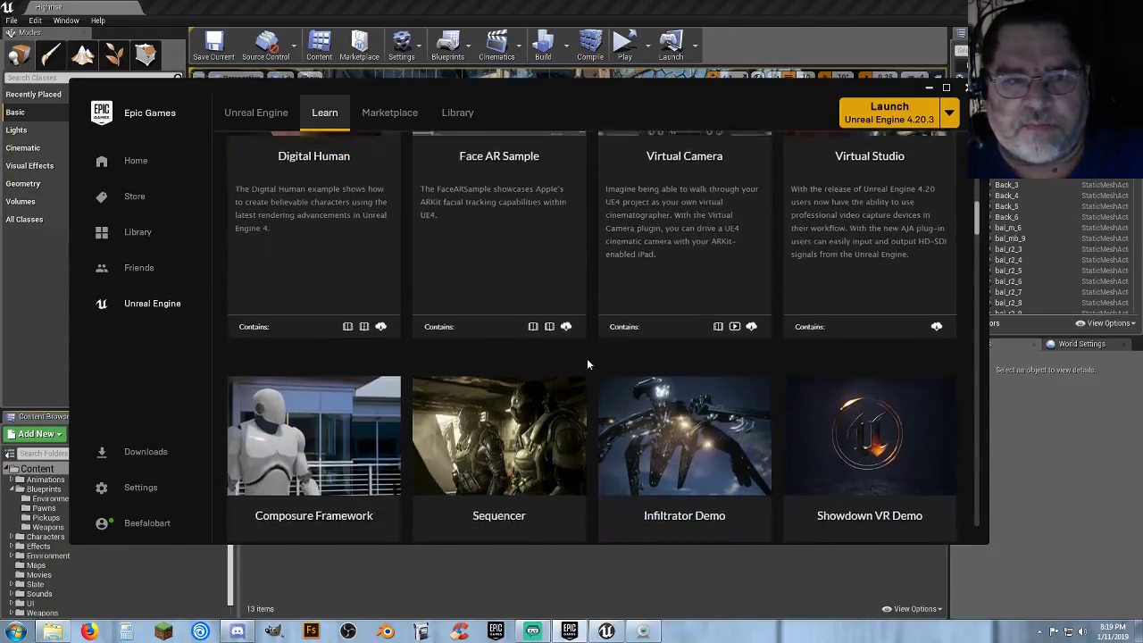
scroll(590, 365, "down", 2)
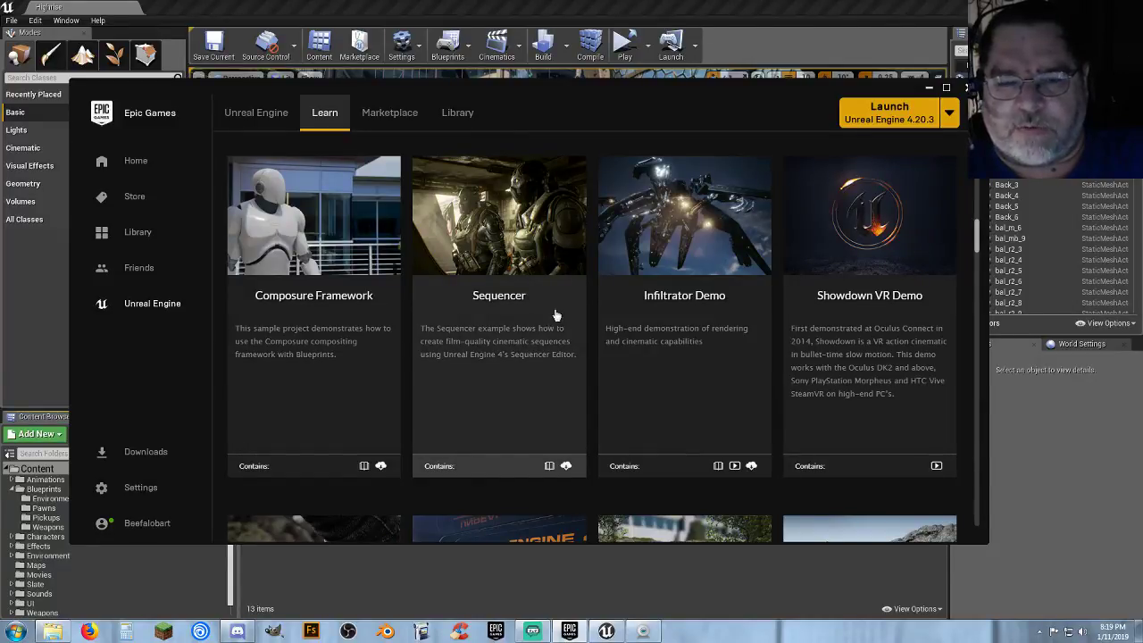
scroll(595, 333, "down", 4)
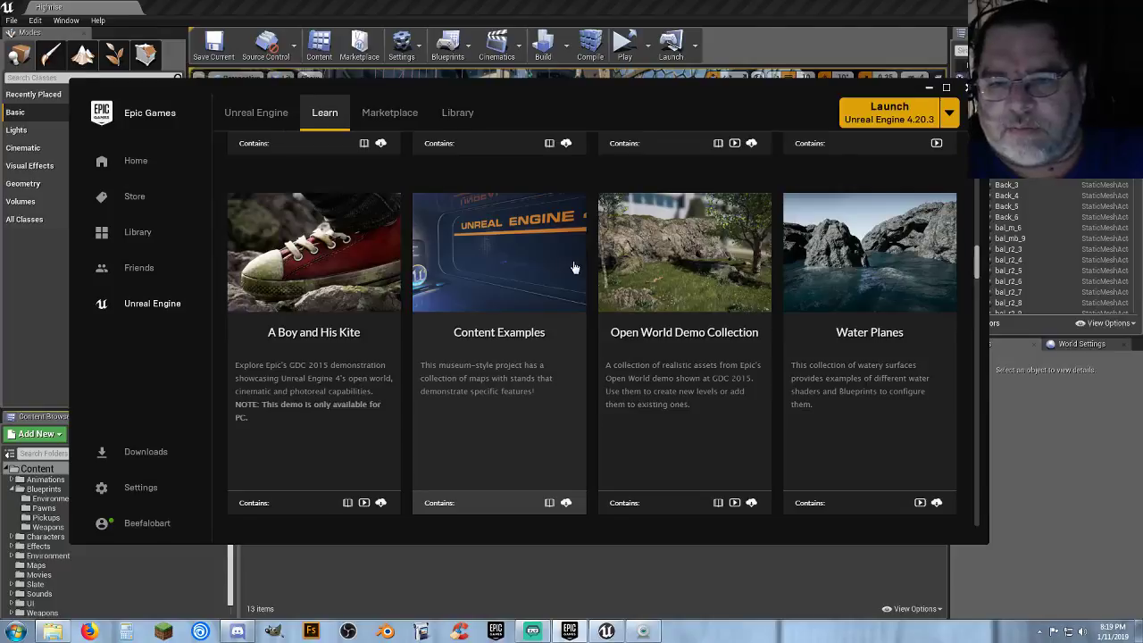
scroll(575, 268, "down", 2)
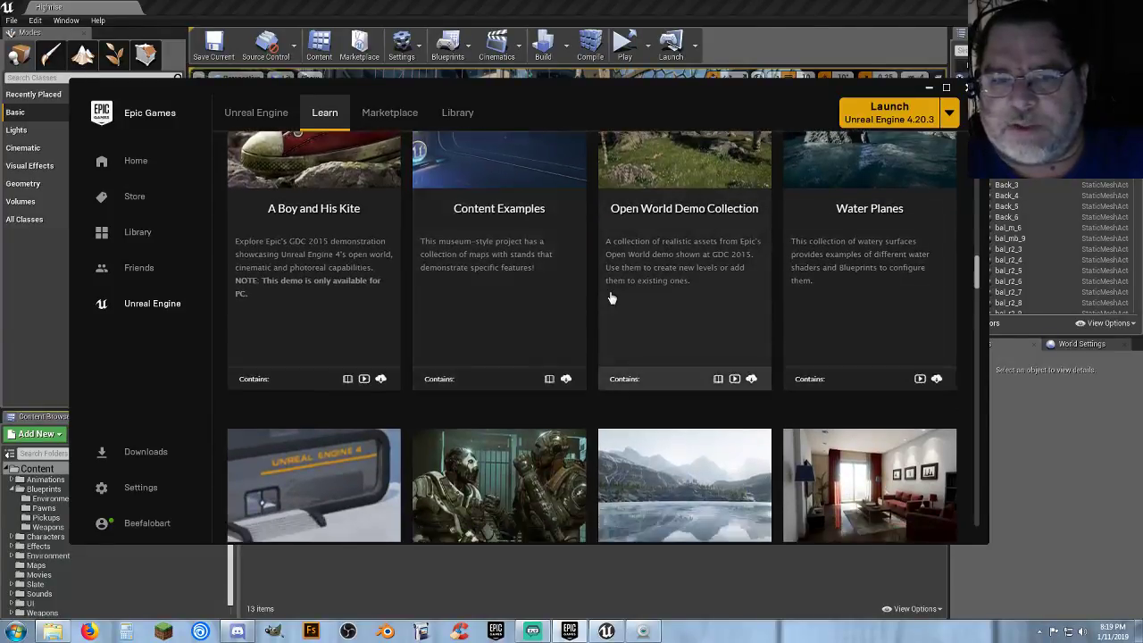
scroll(611, 299, "down", 4)
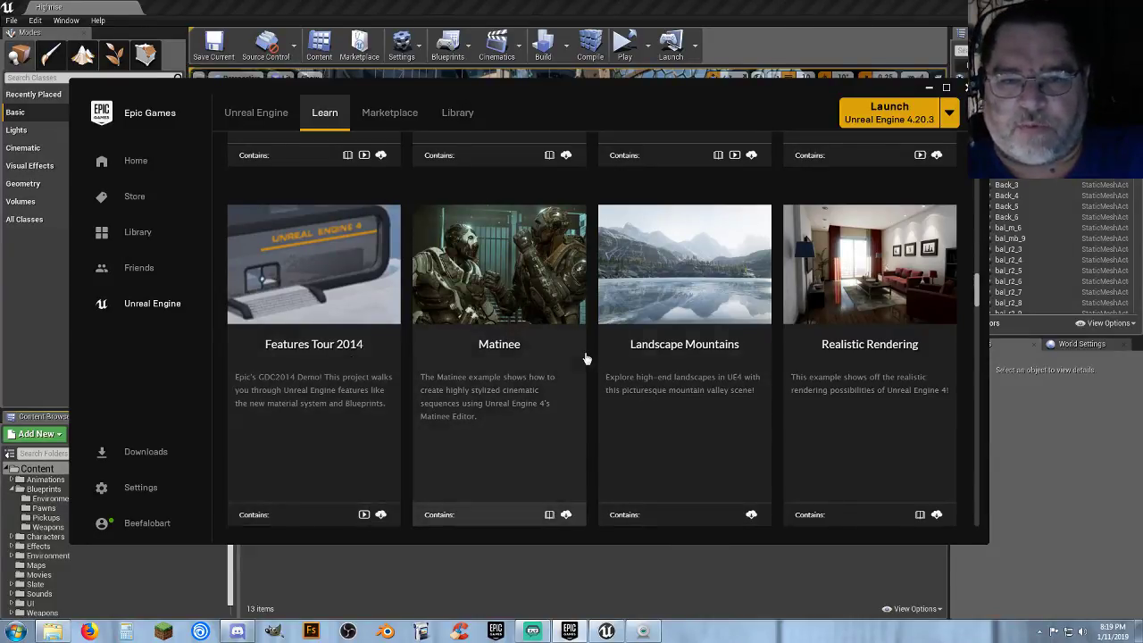
scroll(586, 358, "down", 5)
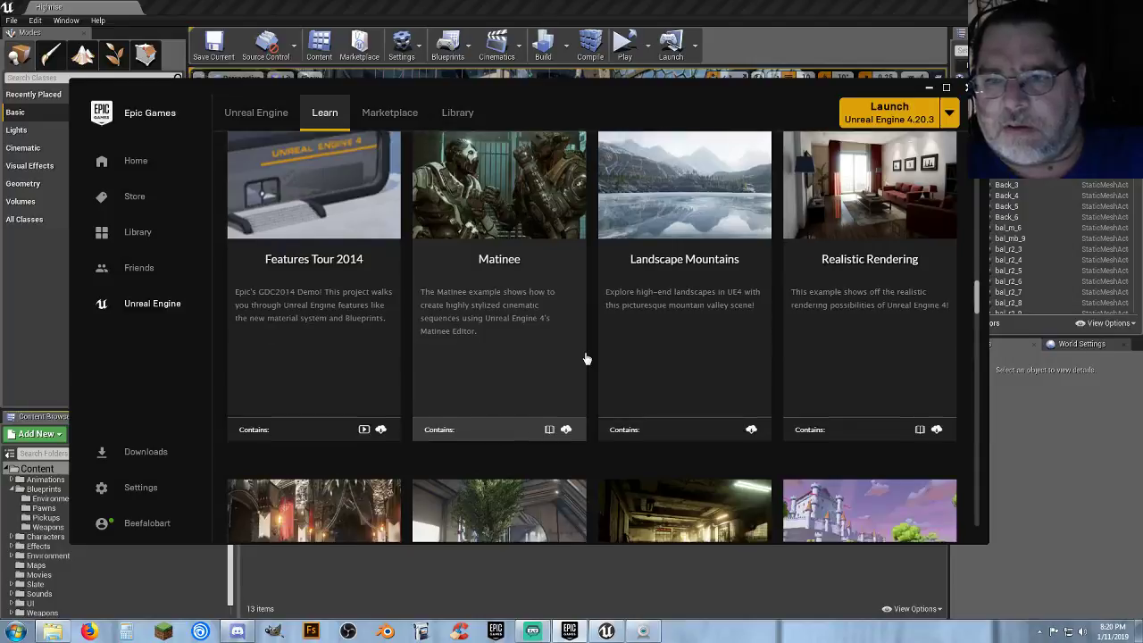
scroll(585, 358, "down", 1)
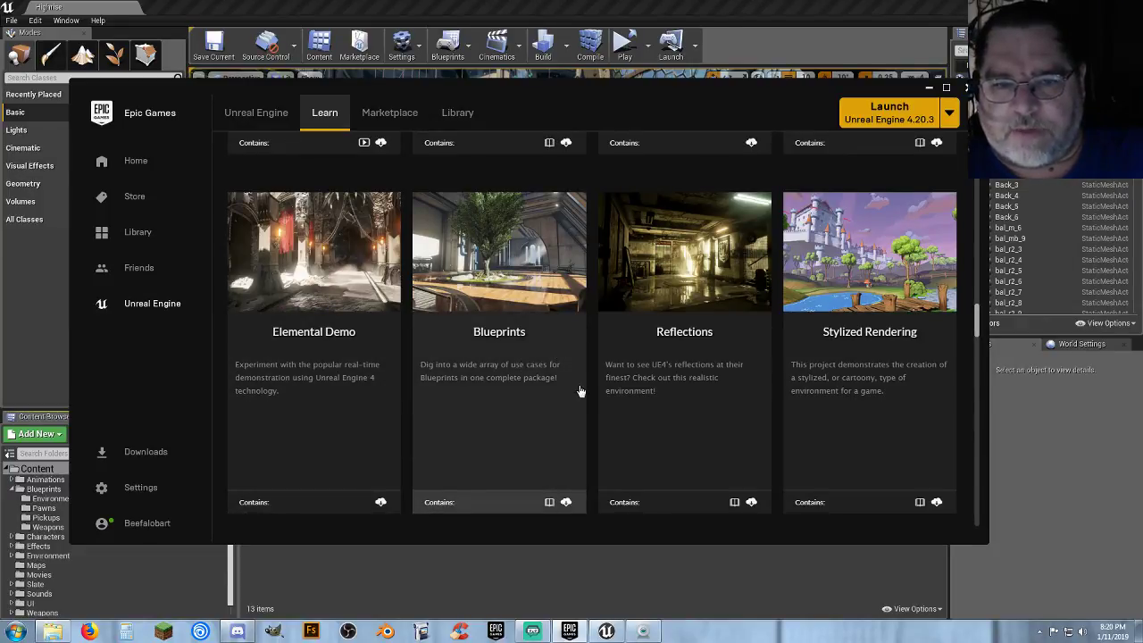
scroll(588, 387, "down", 4)
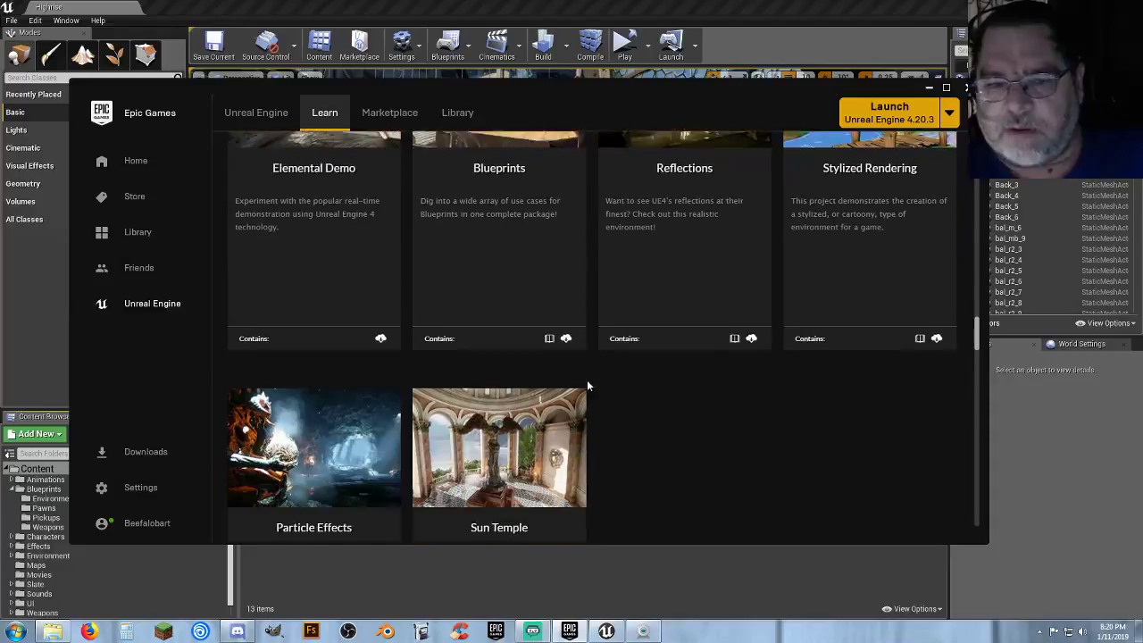
scroll(603, 385, "down", 4)
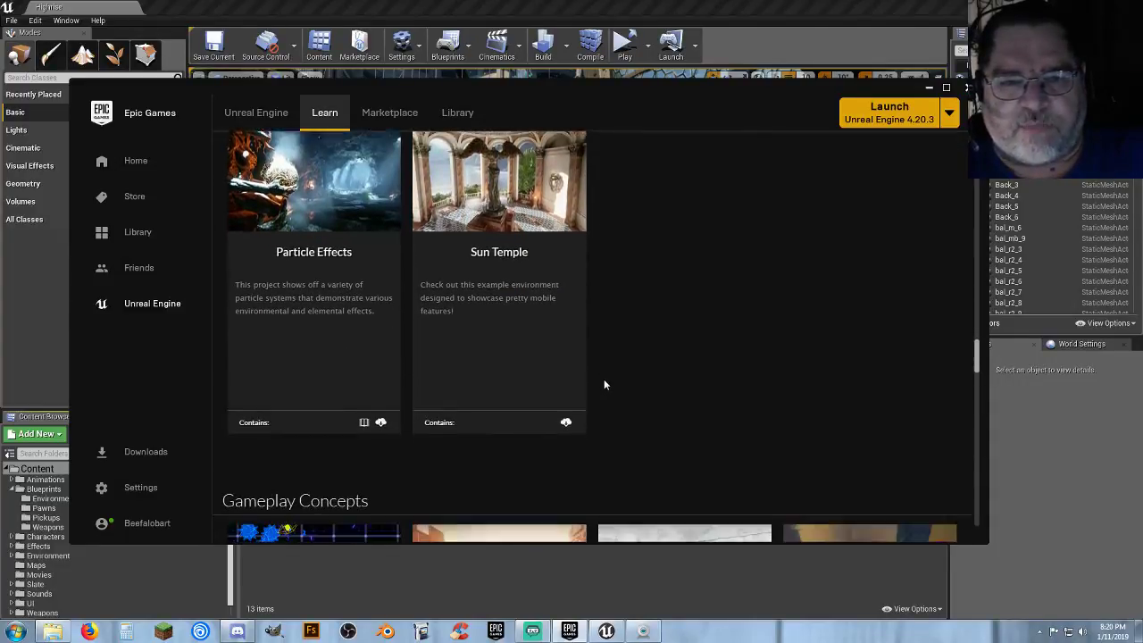
- Look through the sample projects in the Gameplay Concepts section
scroll(604, 384, "down", 2)
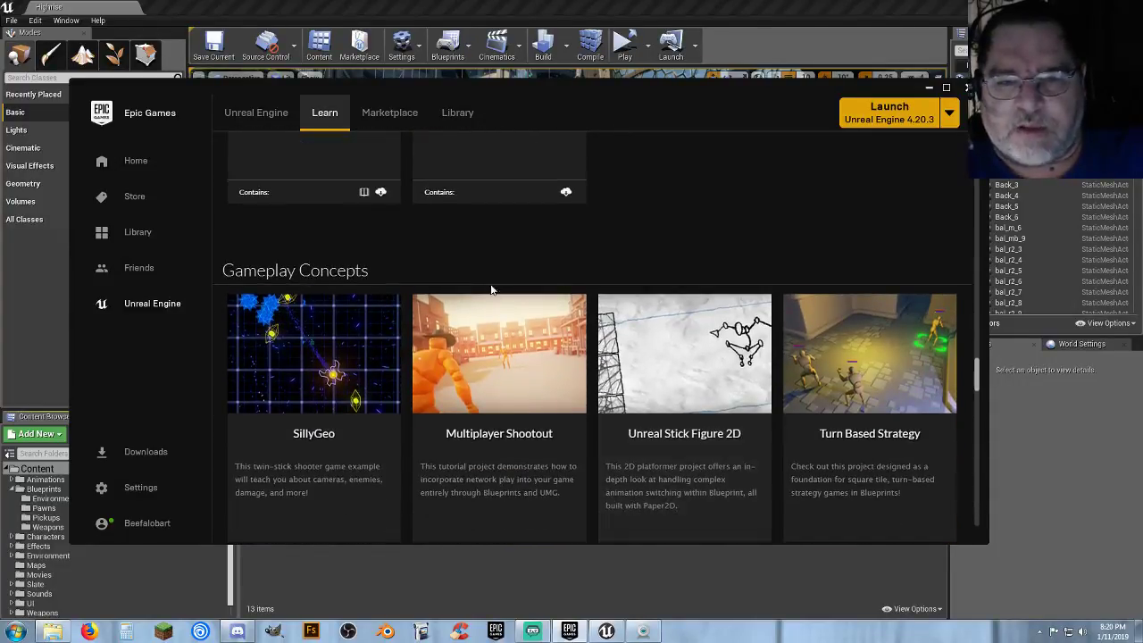
scroll(604, 466, "down", 1)
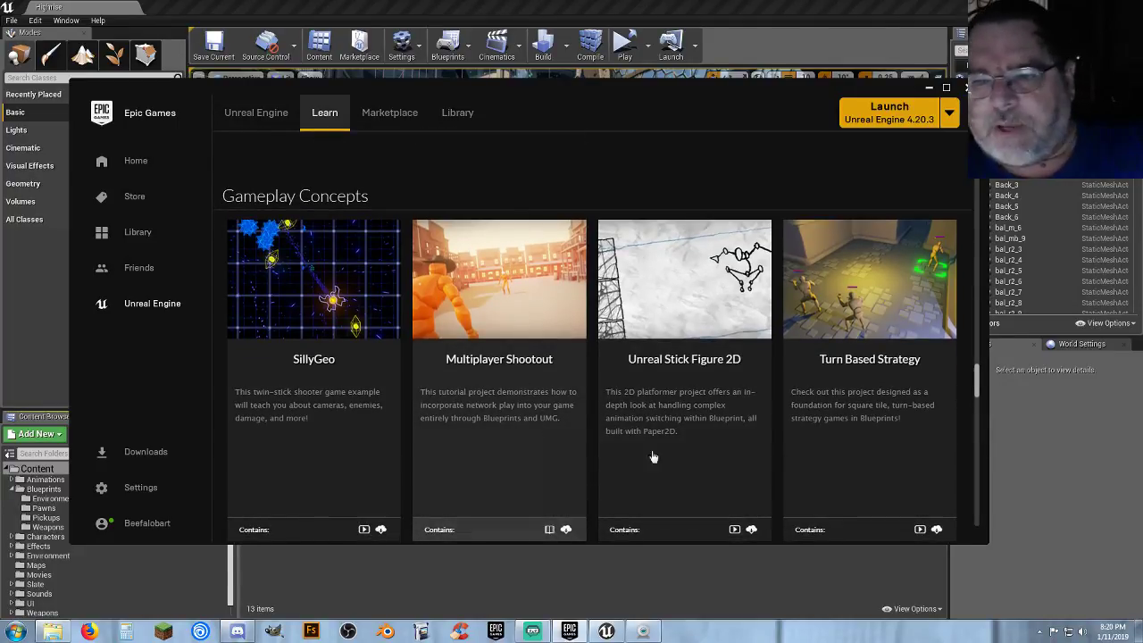
scroll(594, 410, "down", 4)
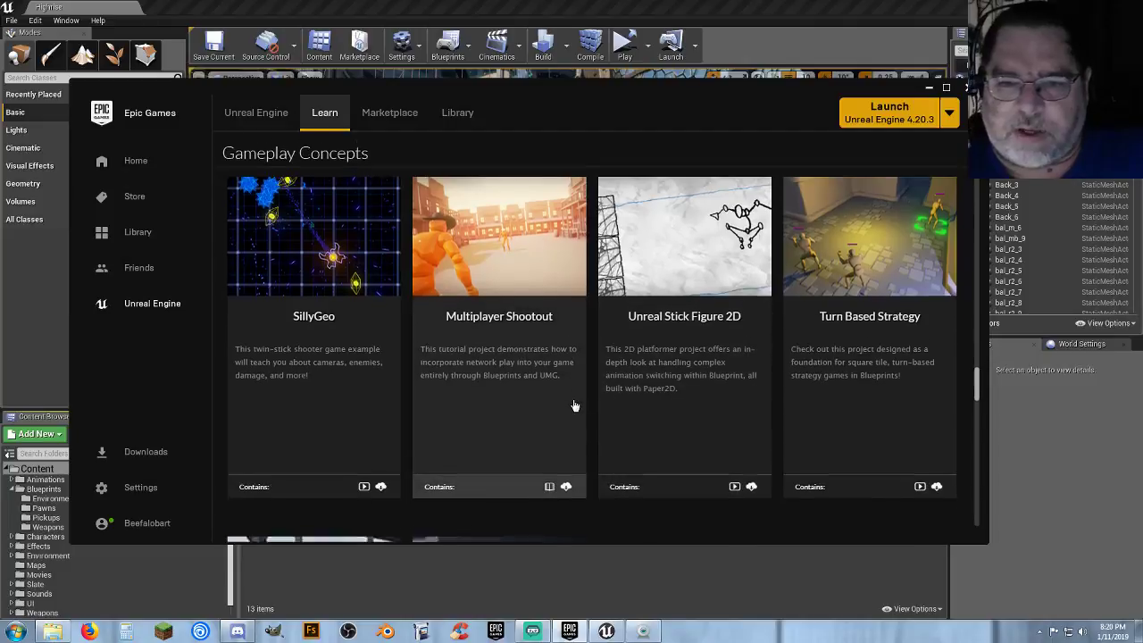
scroll(603, 403, "down", 4)
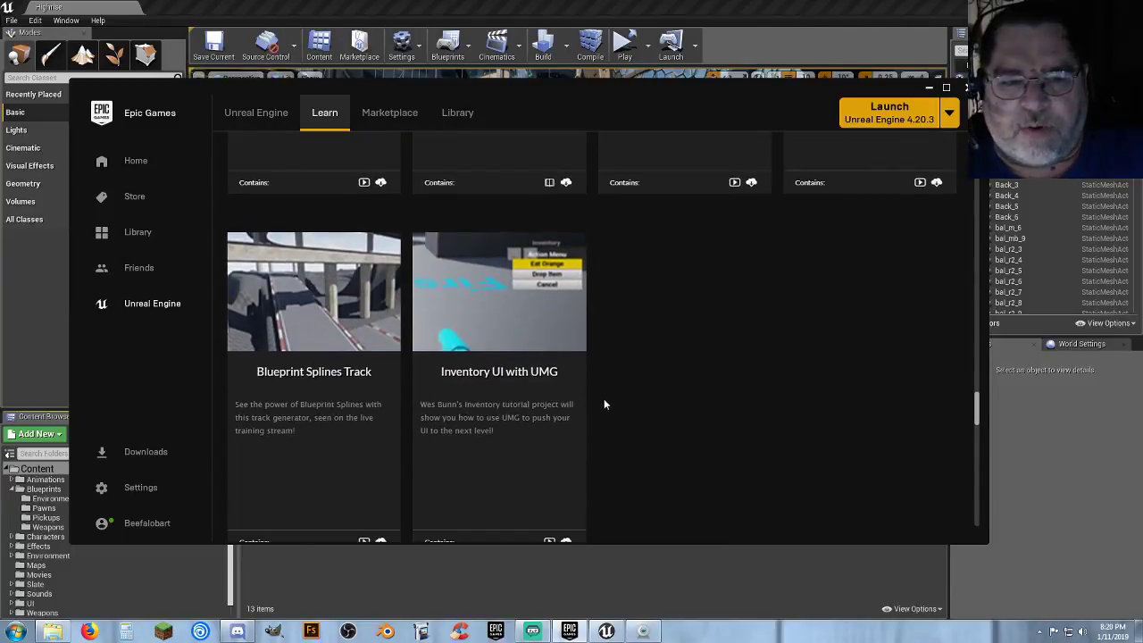
- Look through the sample projects in the Games section and open the Shooter Game content details
scroll(604, 402, "down", 4)
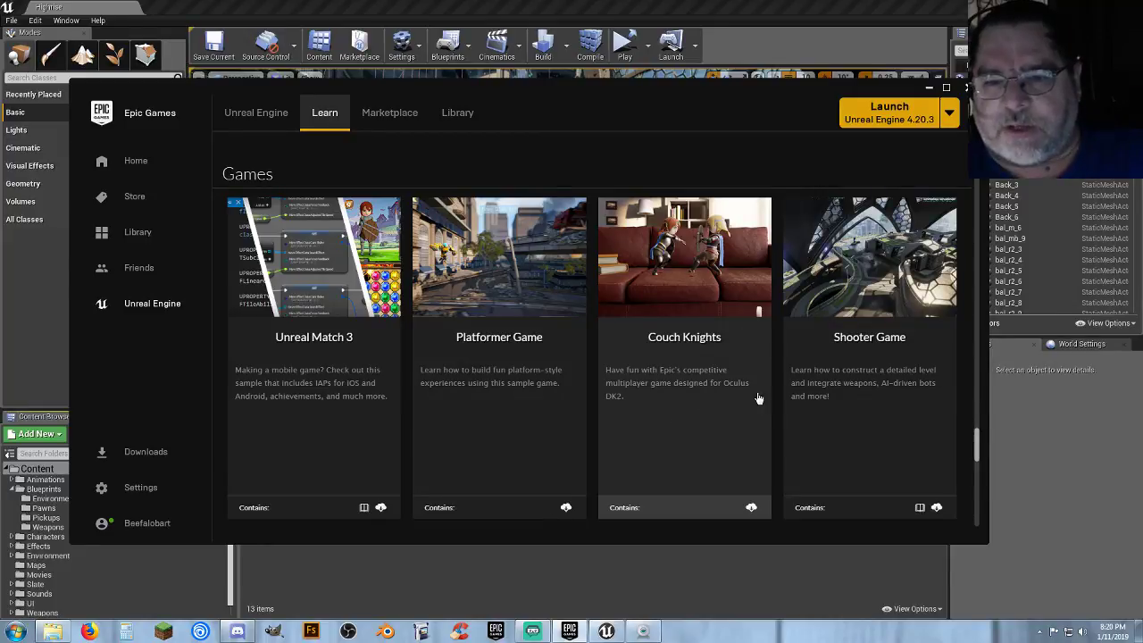
scroll(781, 396, "down", 2)
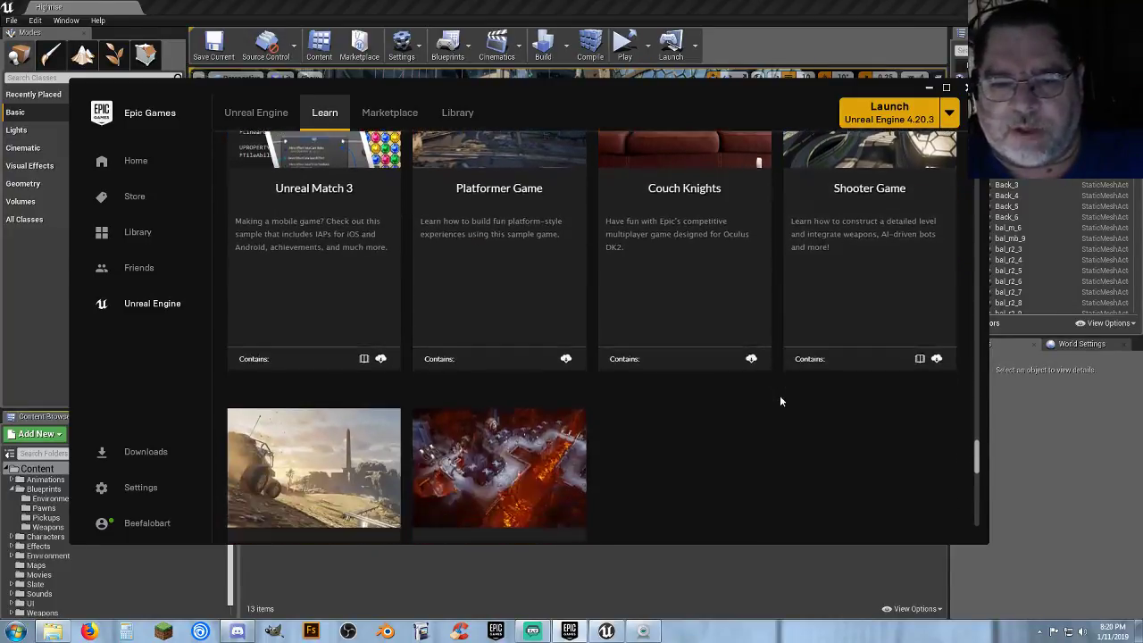
scroll(749, 413, "down", 2)
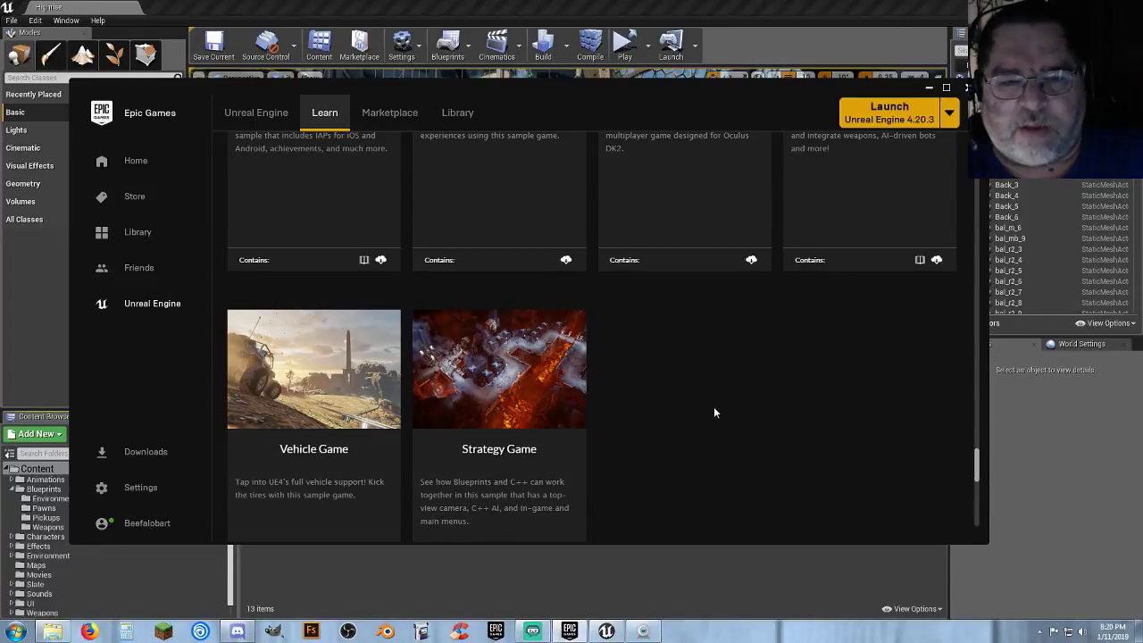
scroll(719, 415, "up", 2)
scroll(731, 429, "up", 2)
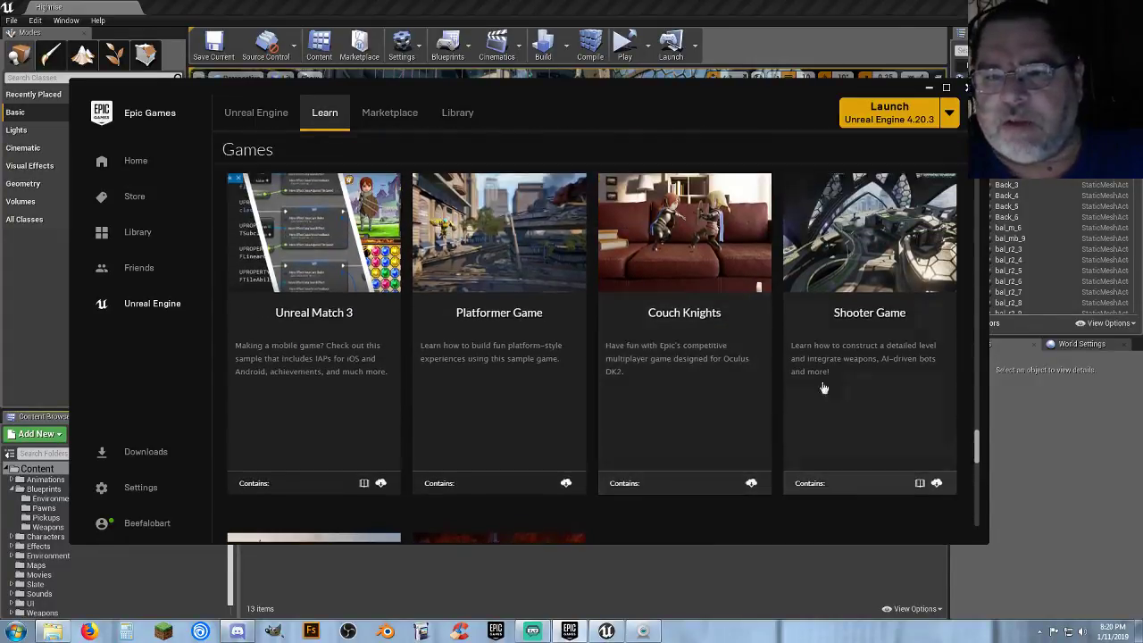
left_click(937, 486)
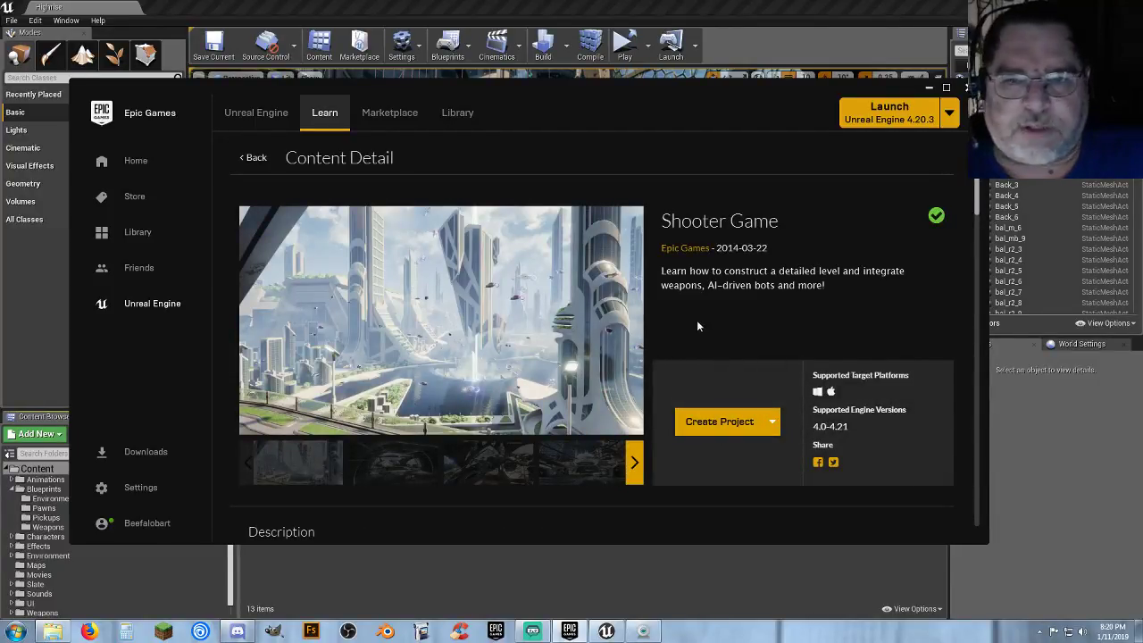
- Read the Shooter Game sample's description, licence note and supported engine versions on its detail page
scroll(675, 321, "down", 2)
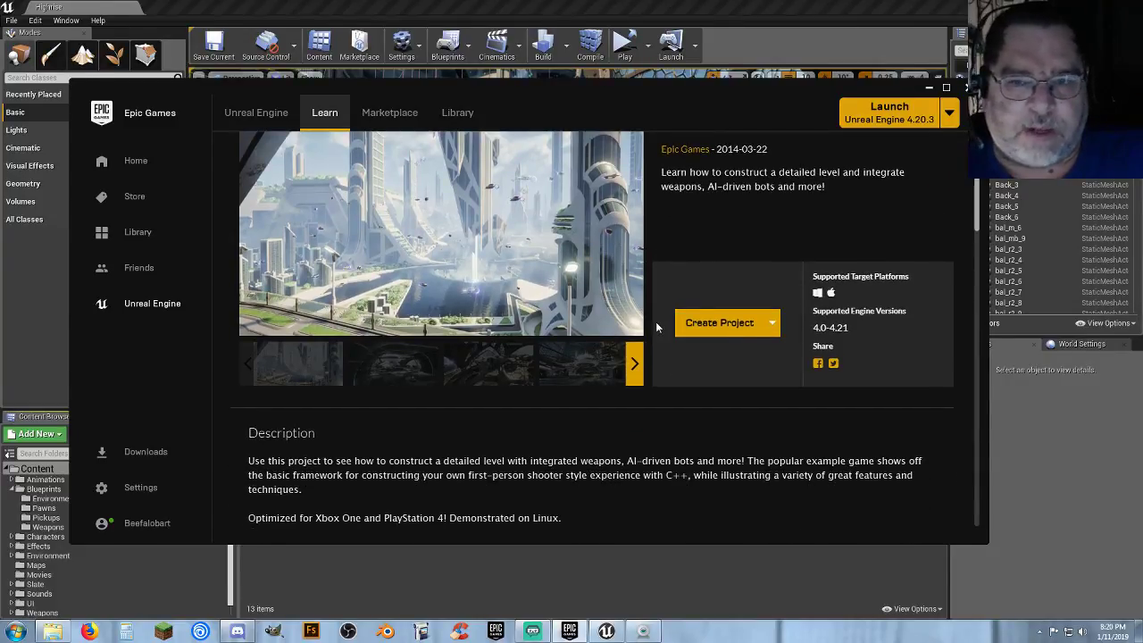
scroll(655, 321, "down", 2)
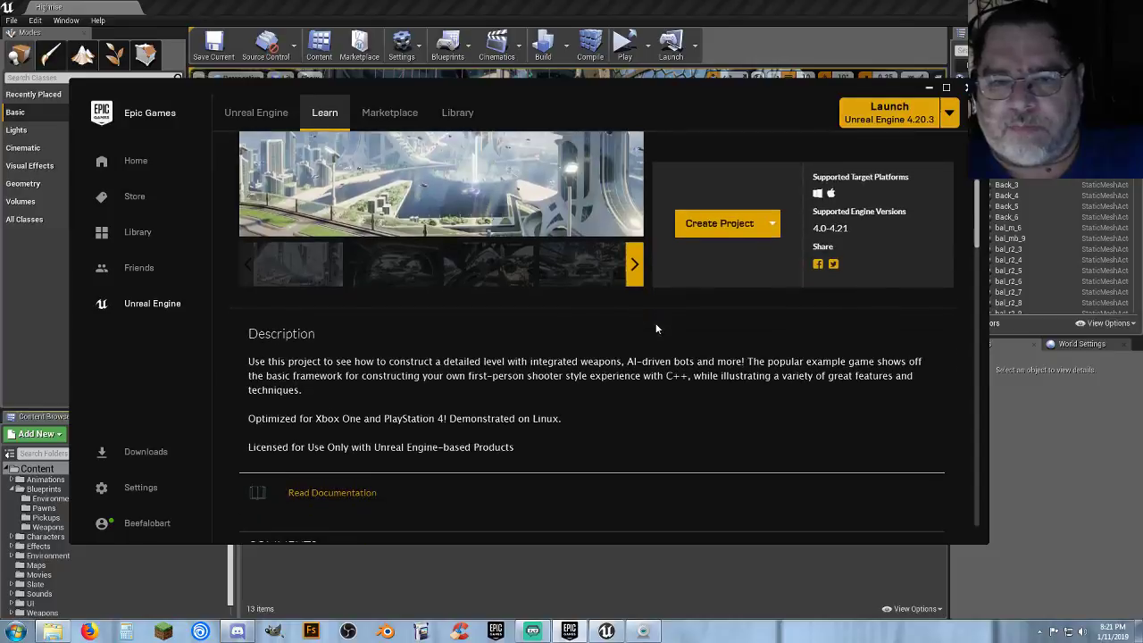
scroll(715, 343, "down", 2)
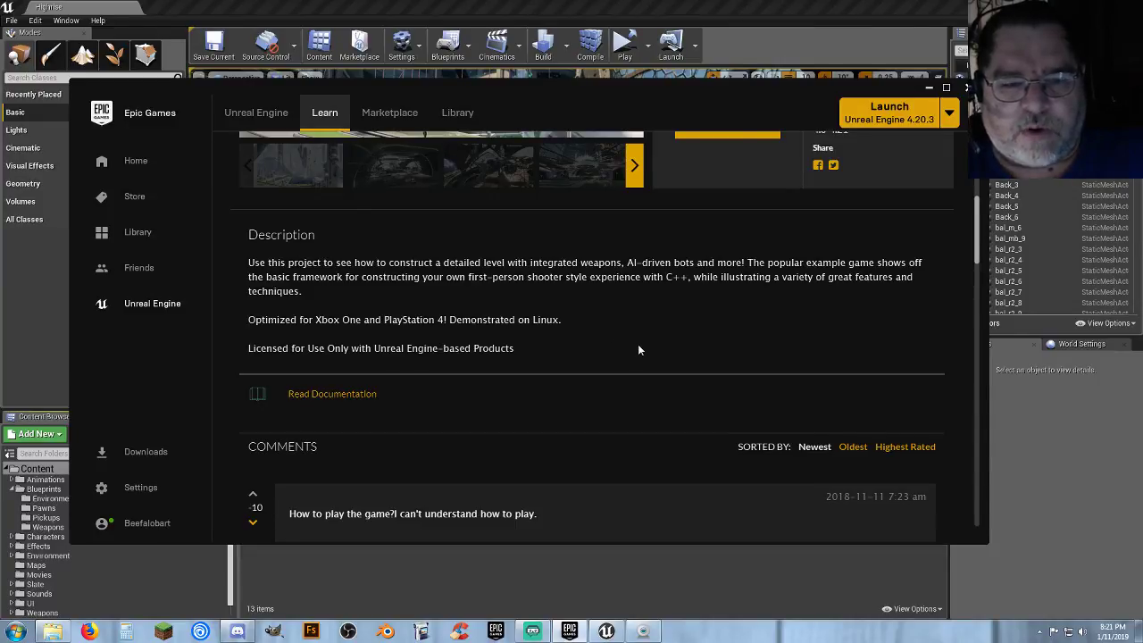
scroll(638, 350, "down", 1)
scroll(639, 350, "up", 3)
scroll(640, 350, "up", 4)
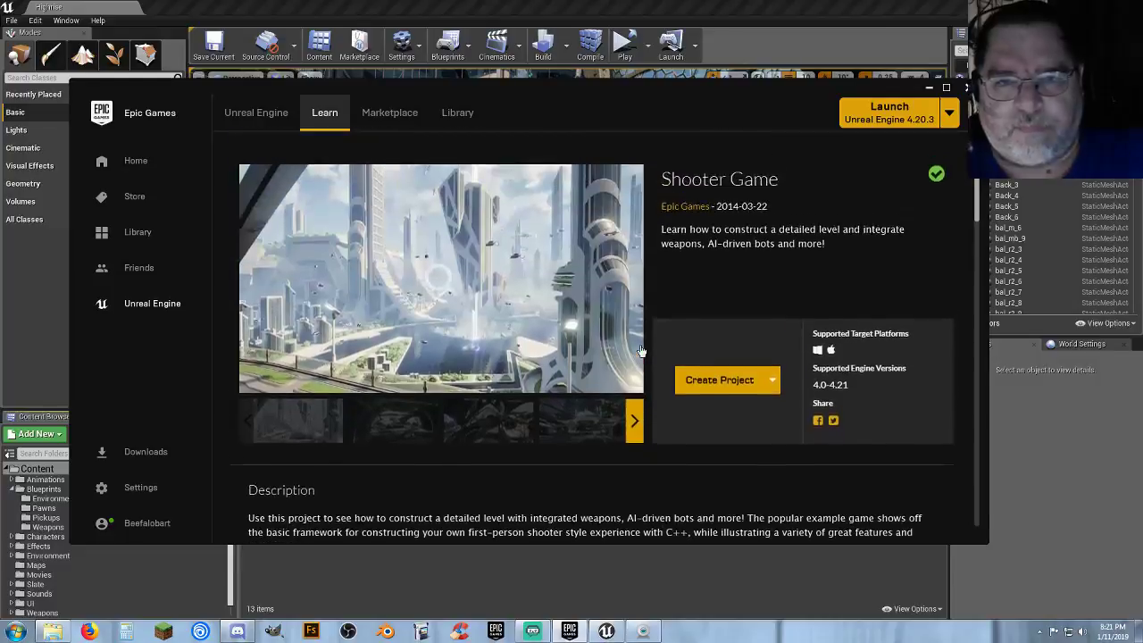
- Move the launcher window off the Unreal Editor and play the Highrise level as a Standalone Game
left_click_drag(693, 92, 0, 214)
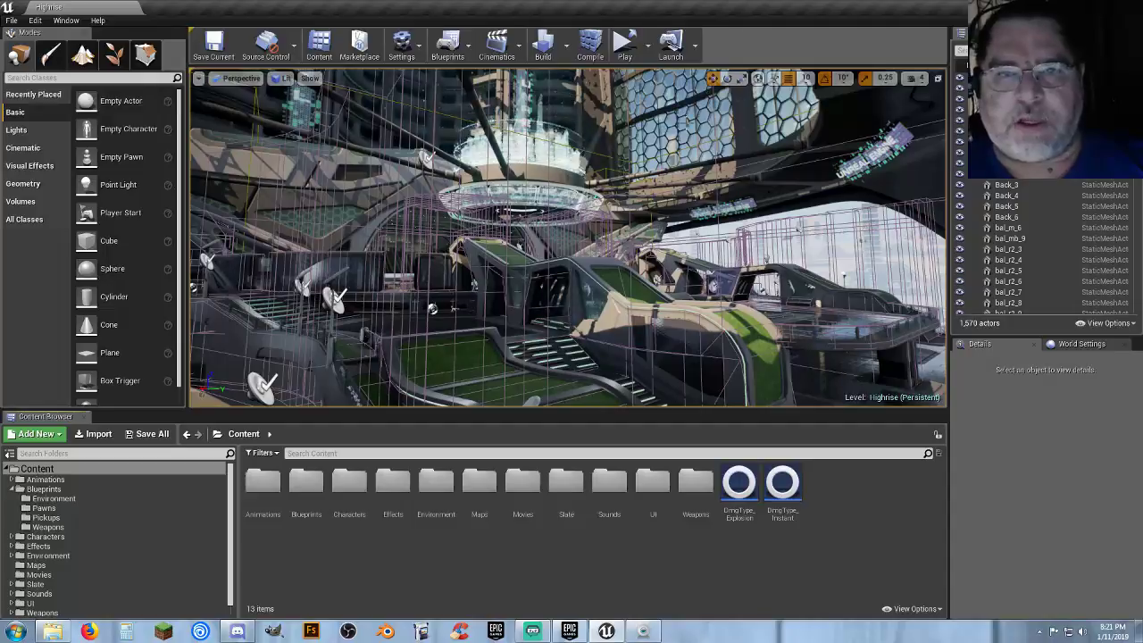
left_click(641, 44)
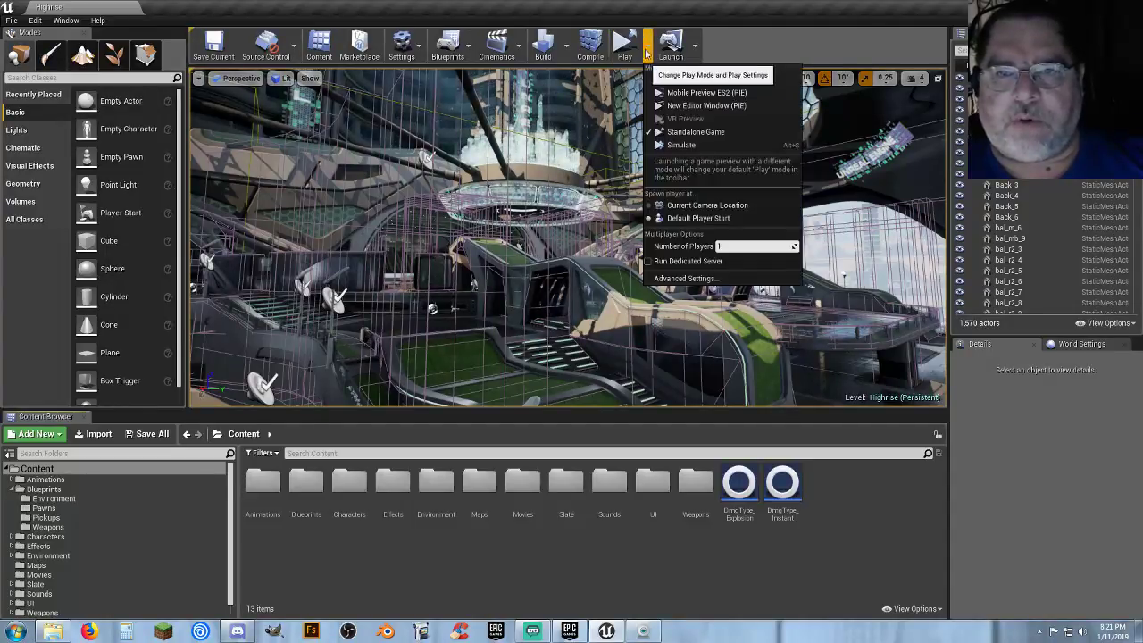
left_click(695, 132)
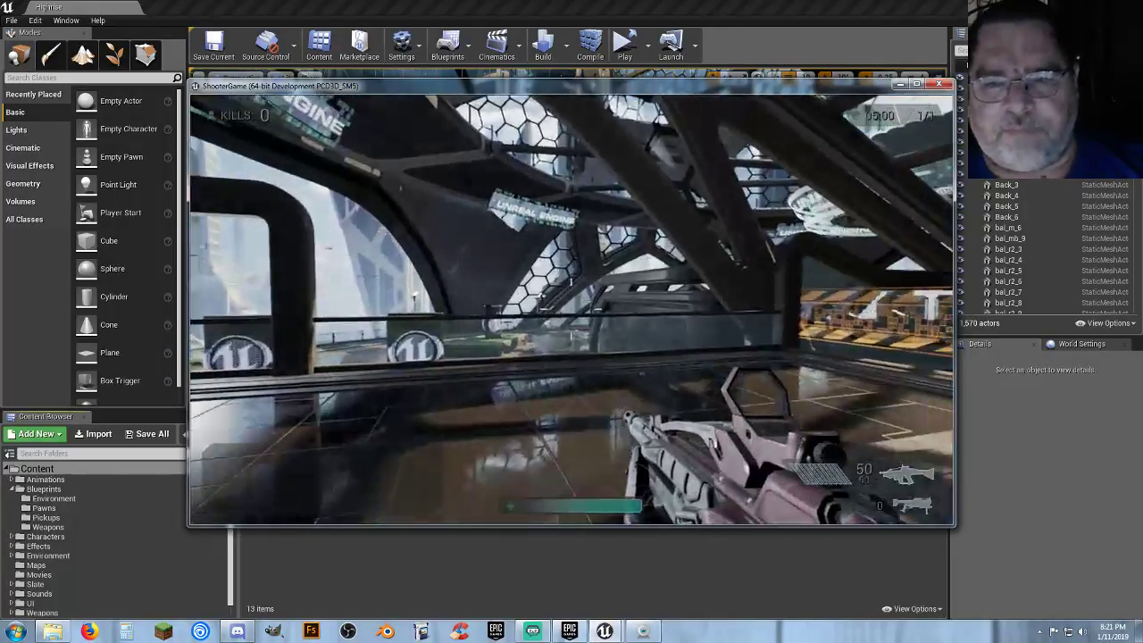
- Walk from the glass-railed hall past the wall benches and info screen, trying the rocket launcher and returning to the rifle
key("w")
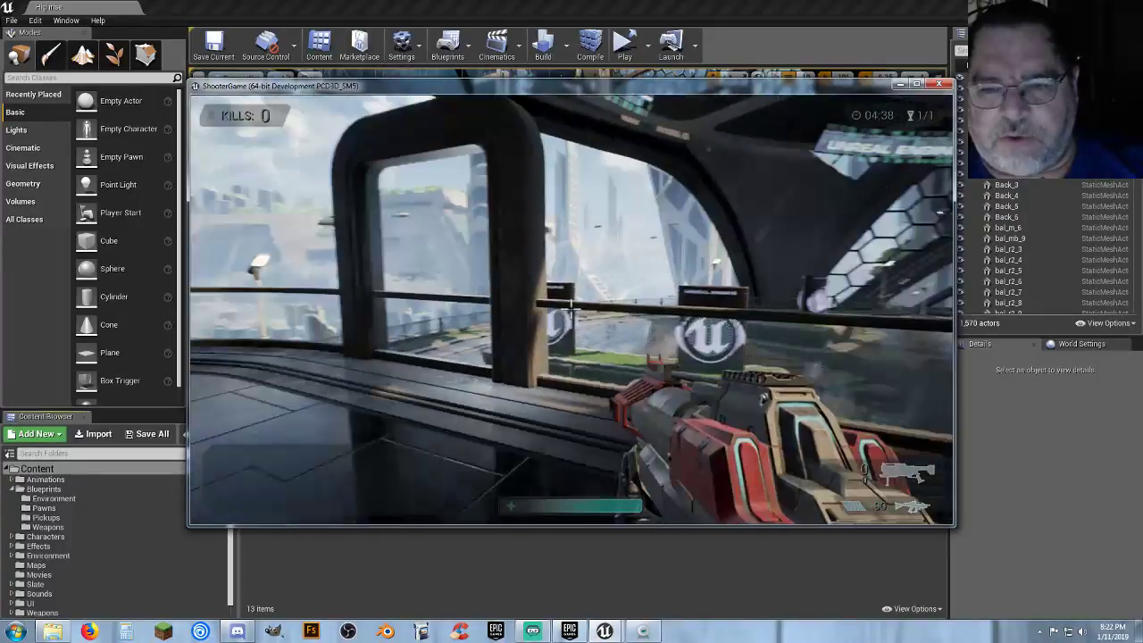
left_click(571, 309)
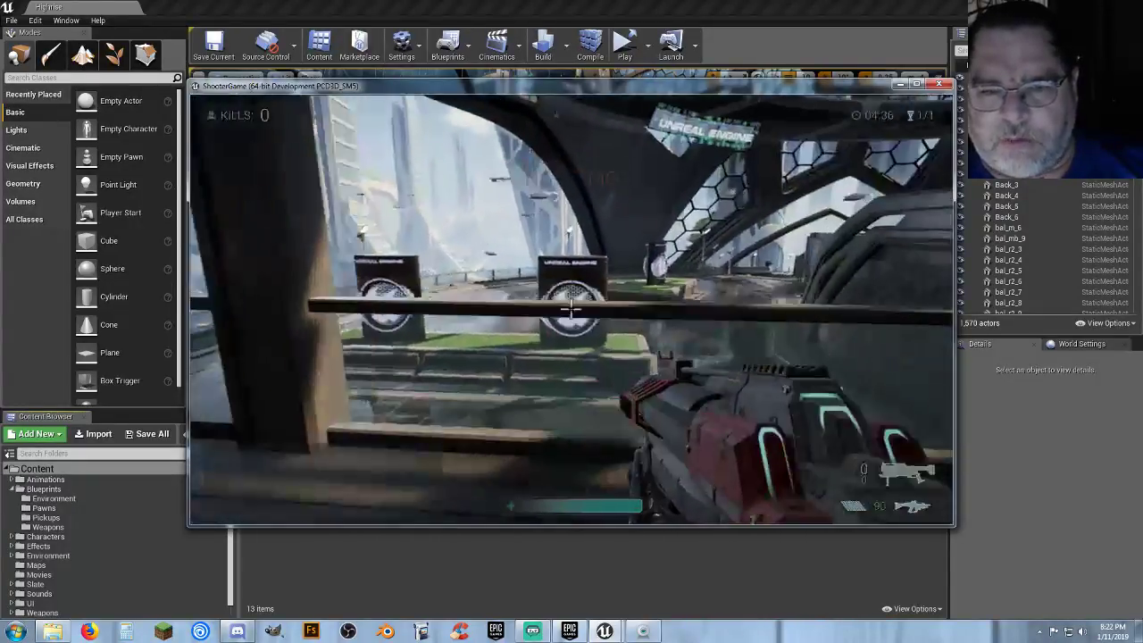
key("w")
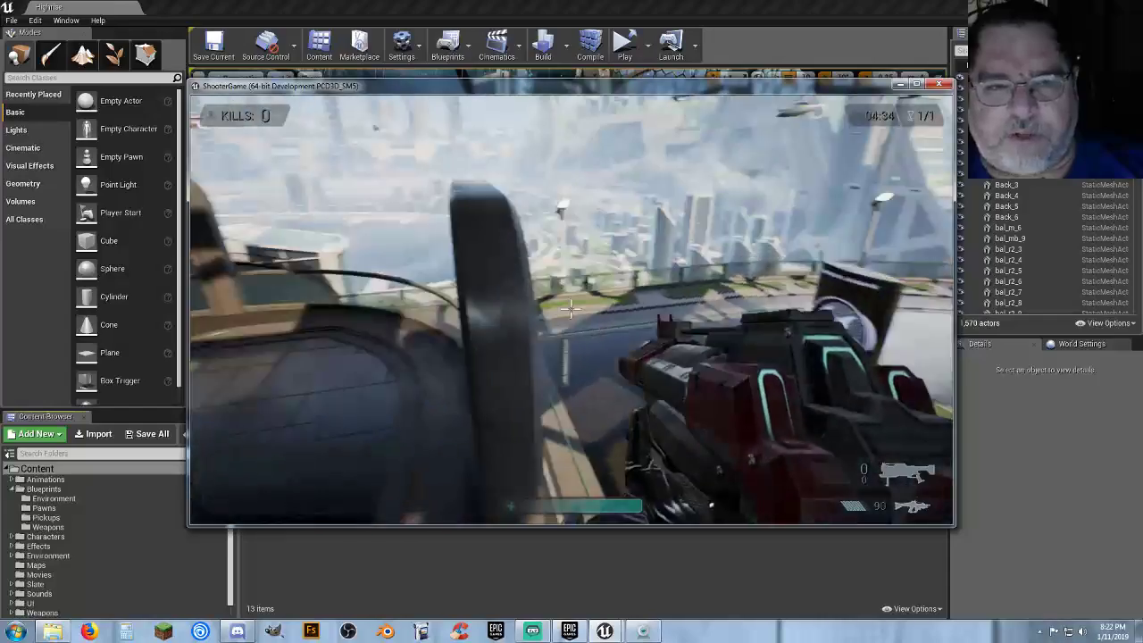
key("w")
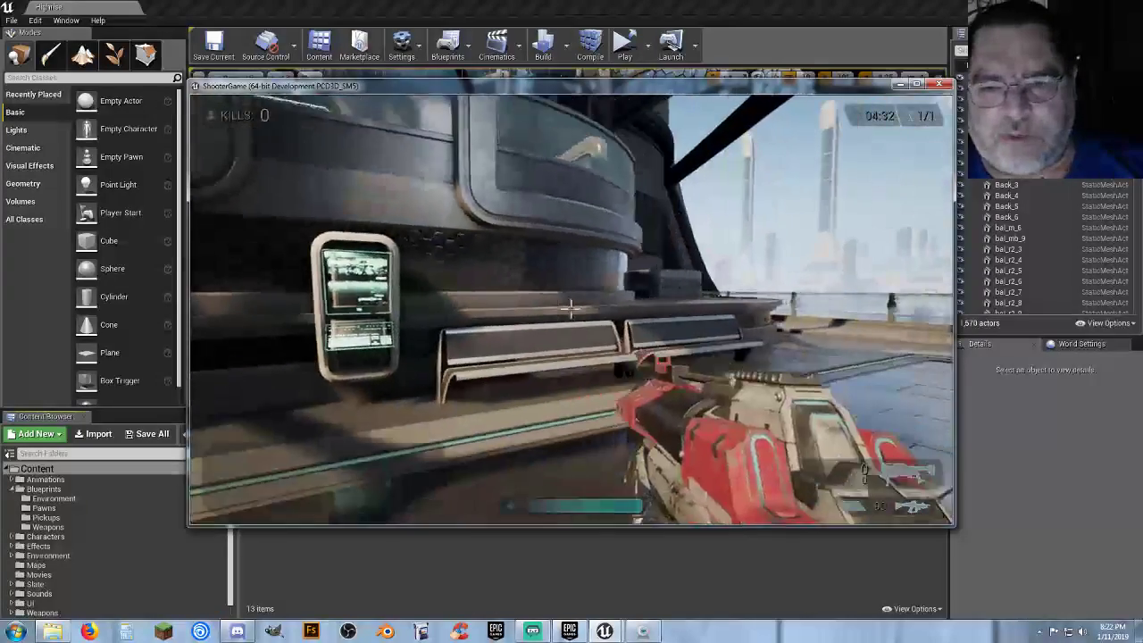
key("w")
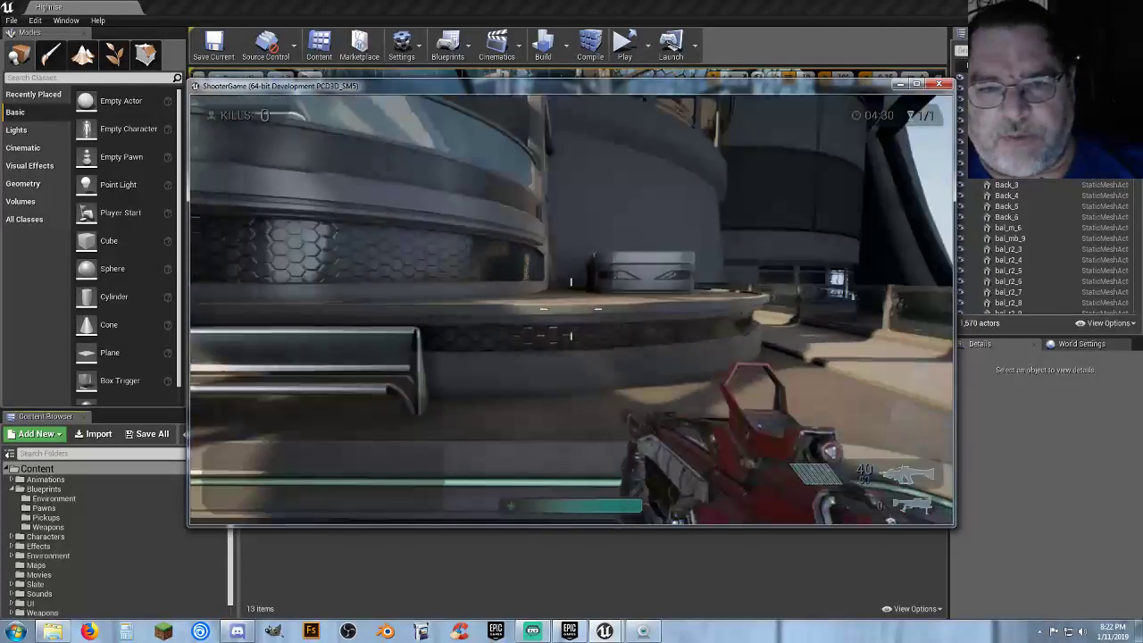
key("w")
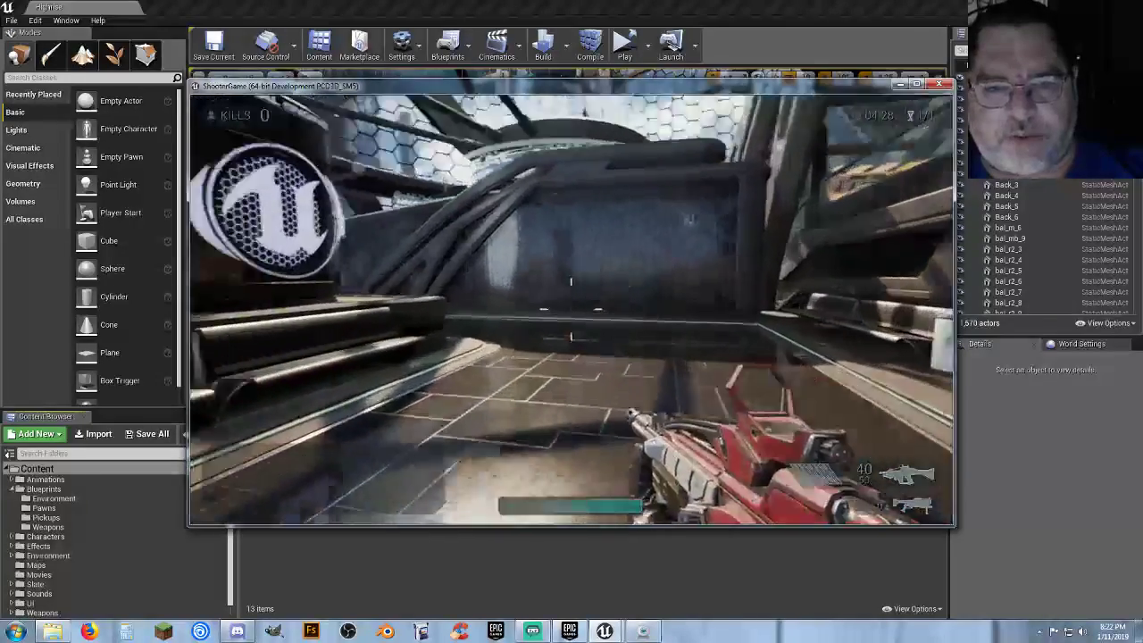
- Walk around the bench-lined planter with the Unreal logo pillars to view the outer walkway
key("d")
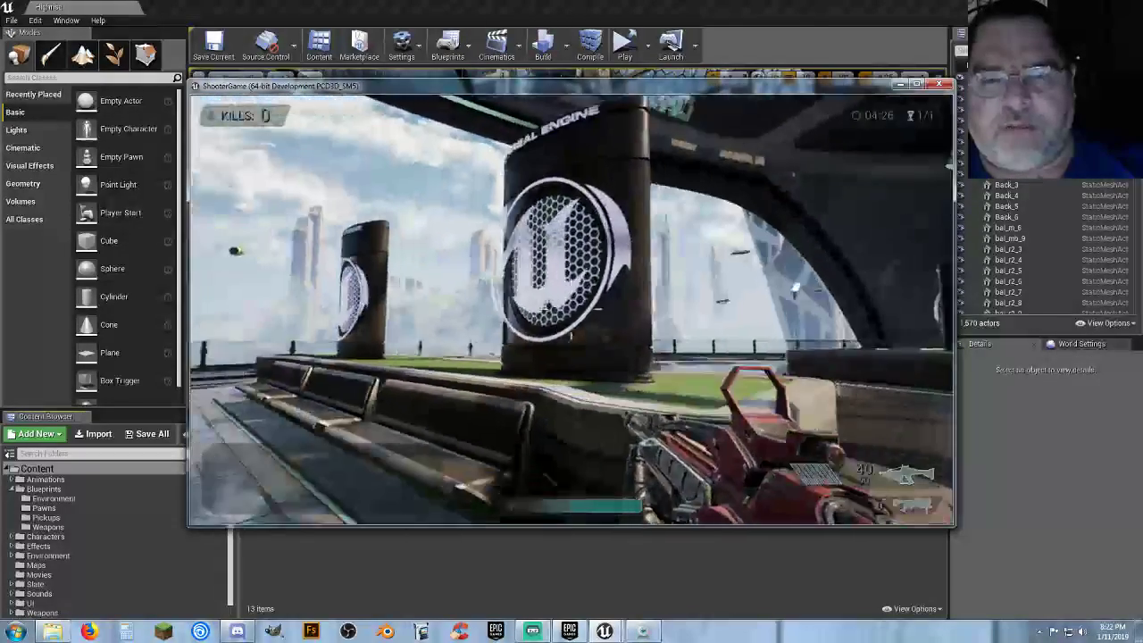
key("w")
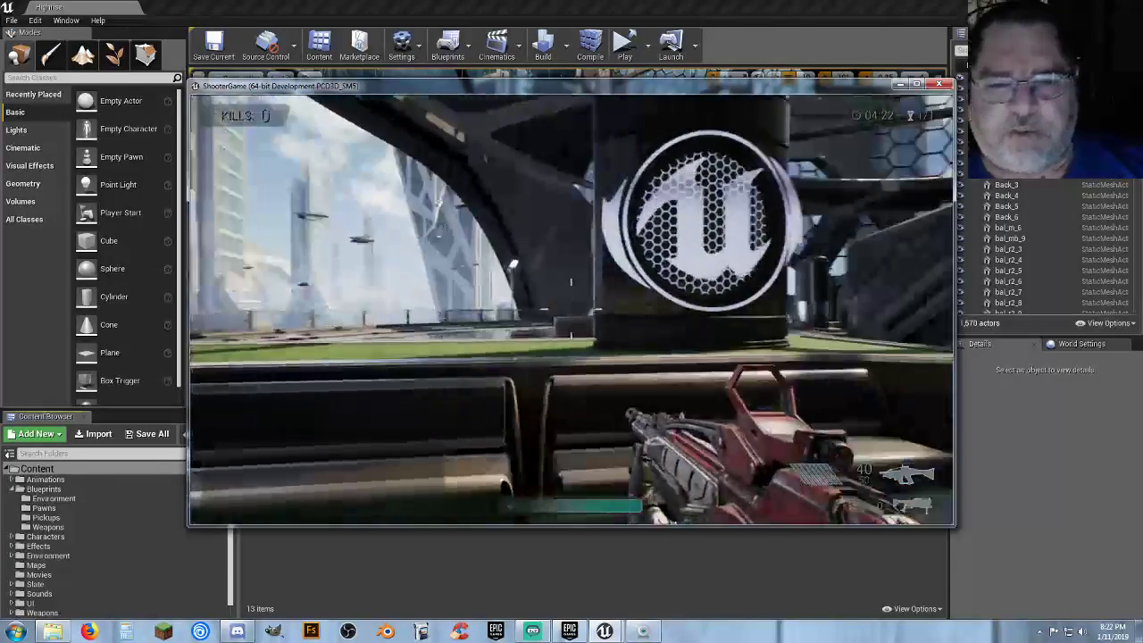
key("w")
key("a")
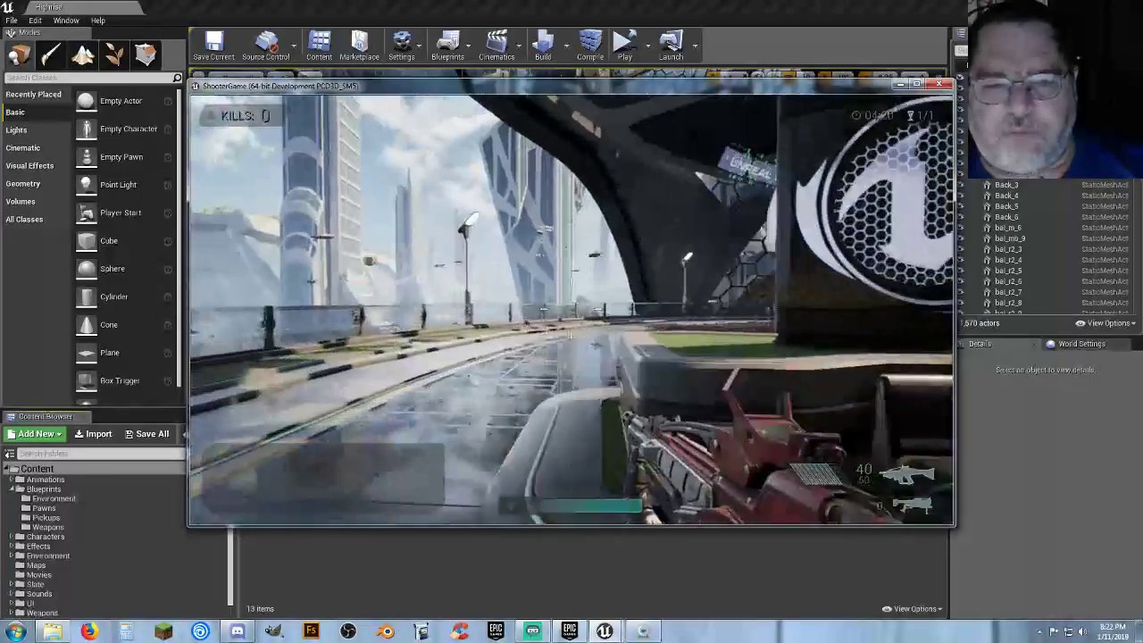
- Explore the tiled upper concourse with the rifle, examining the reflective floors, curved walls and angular window frames
key("w")
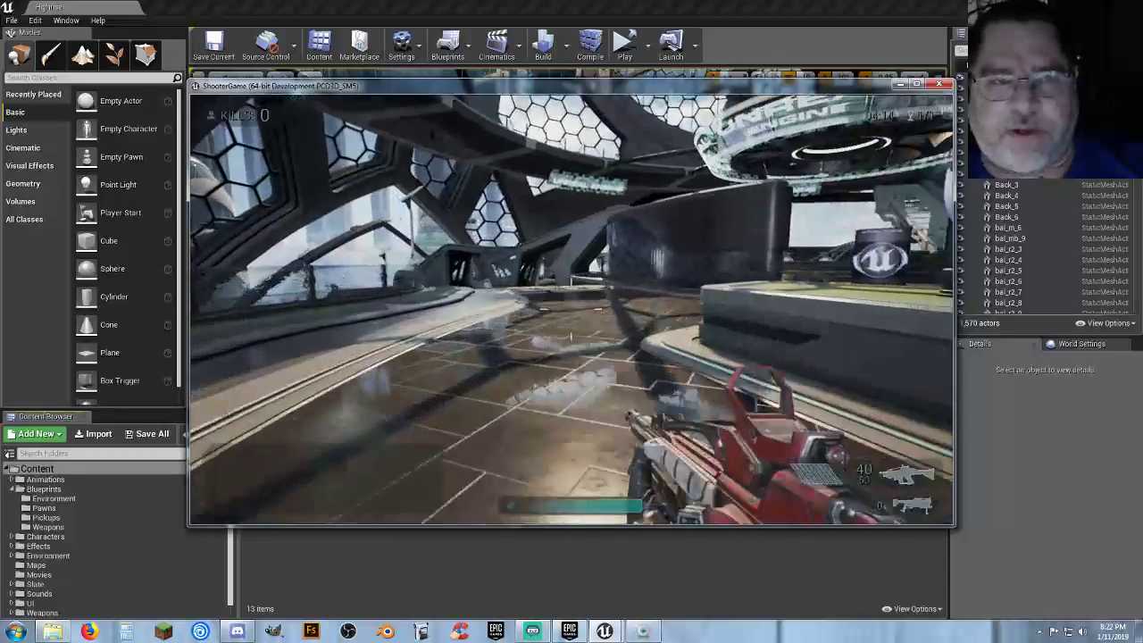
key("w")
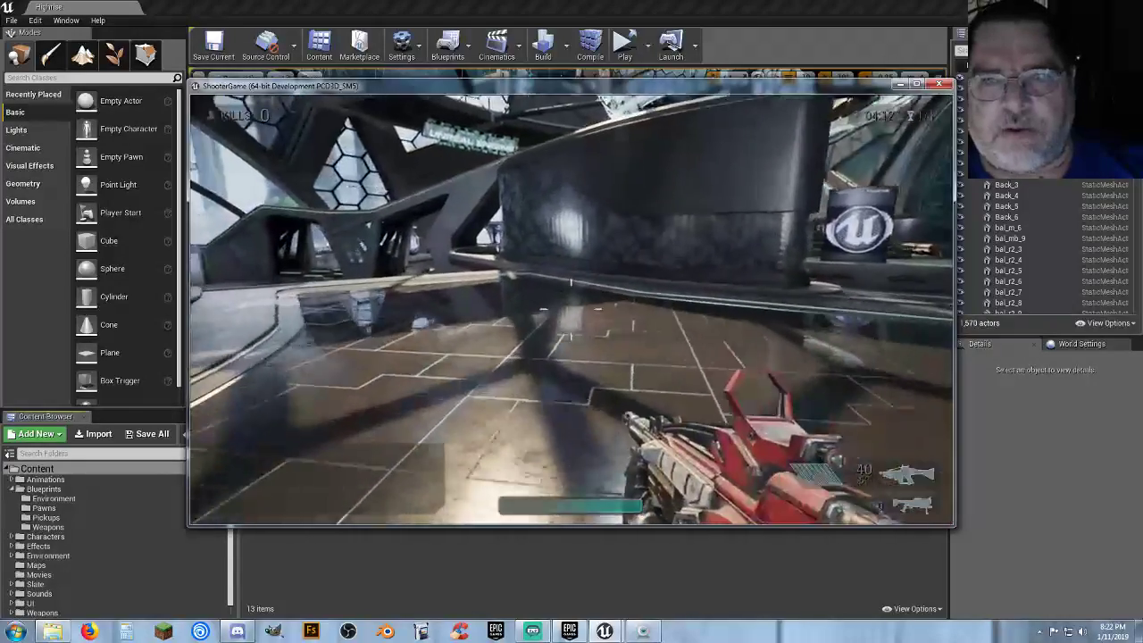
key("w")
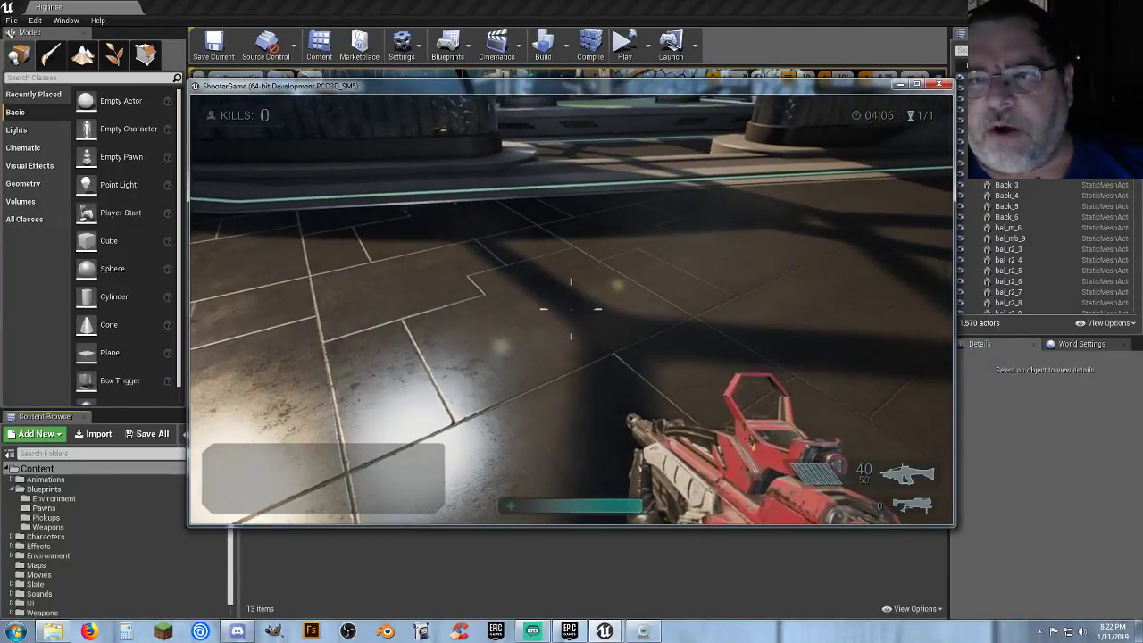
key("w")
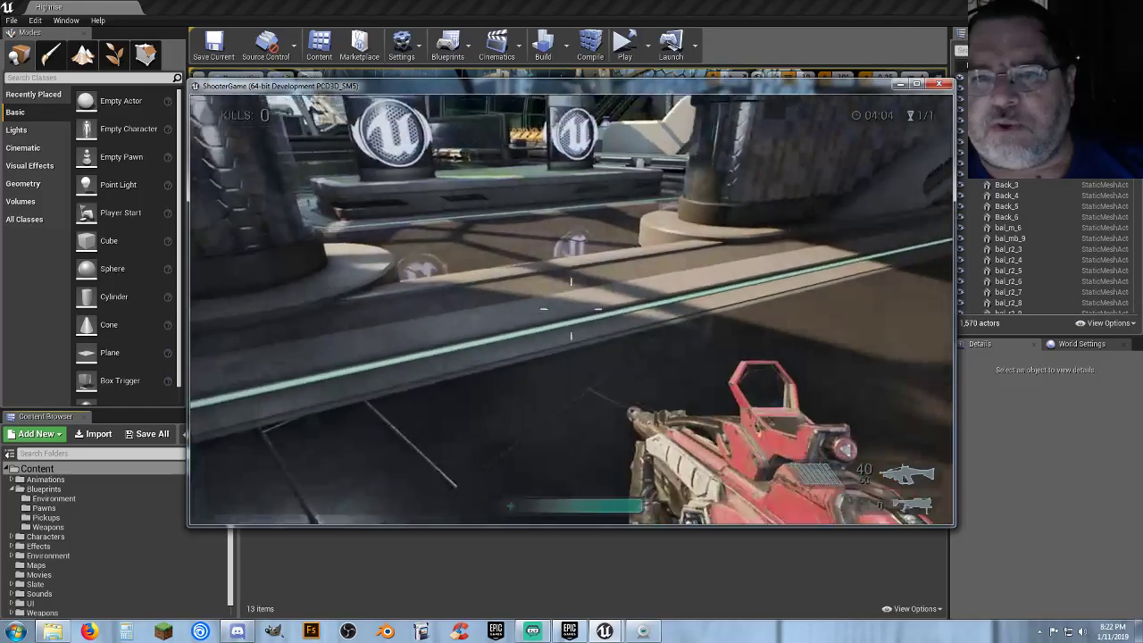
key("w")
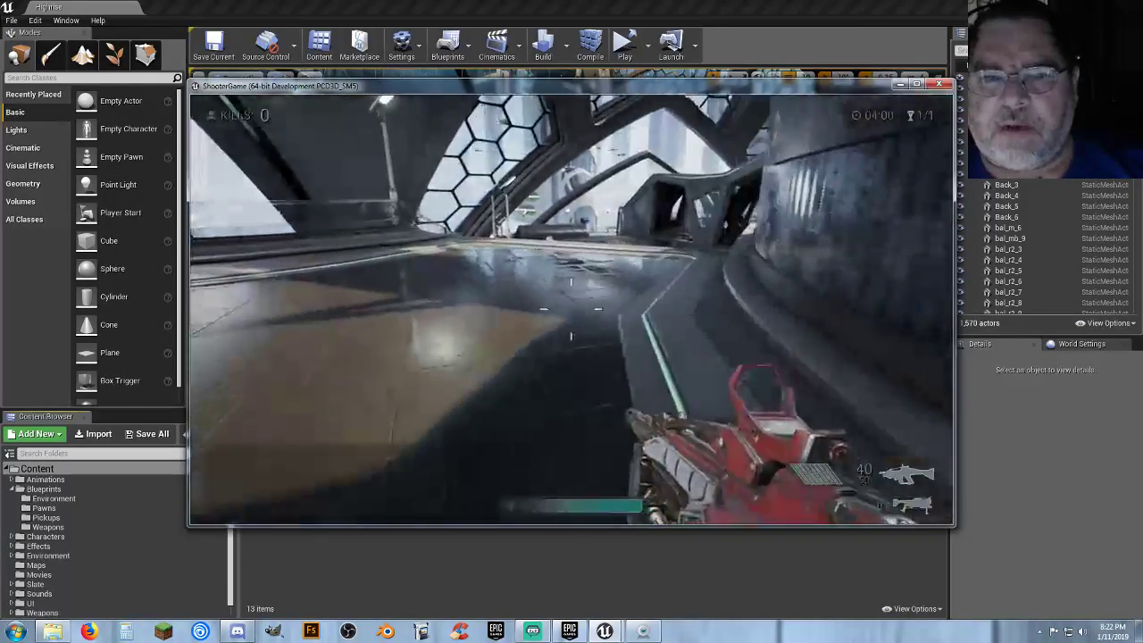
key("w")
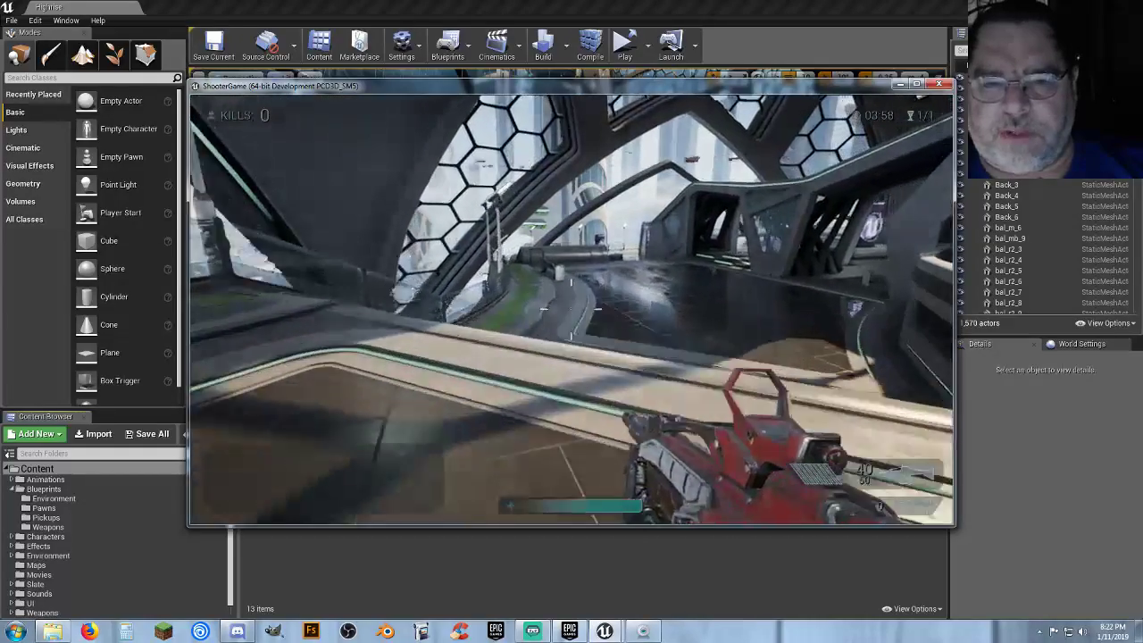
key("w")
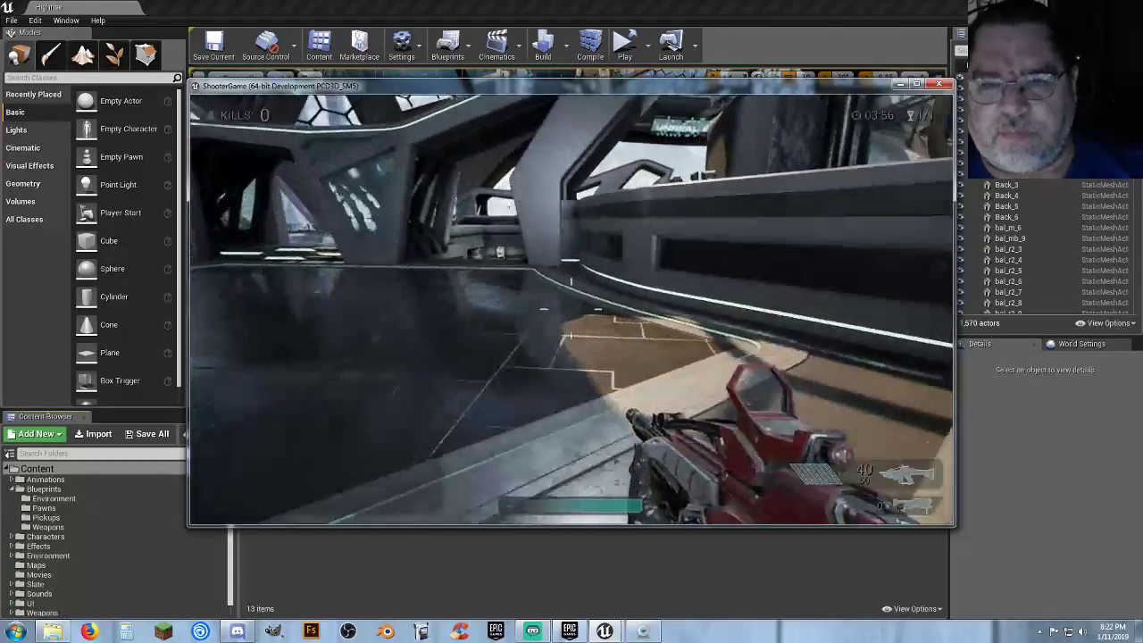
key("w")
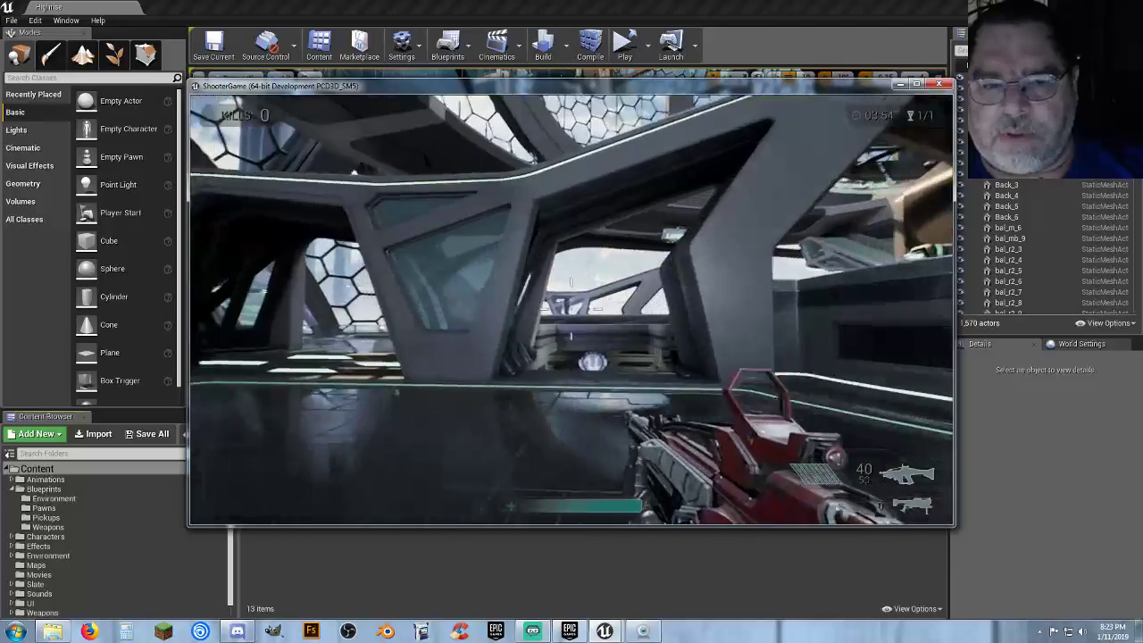
- Run out to the terrace's glass railing and look over the city and green islands below
key("w")
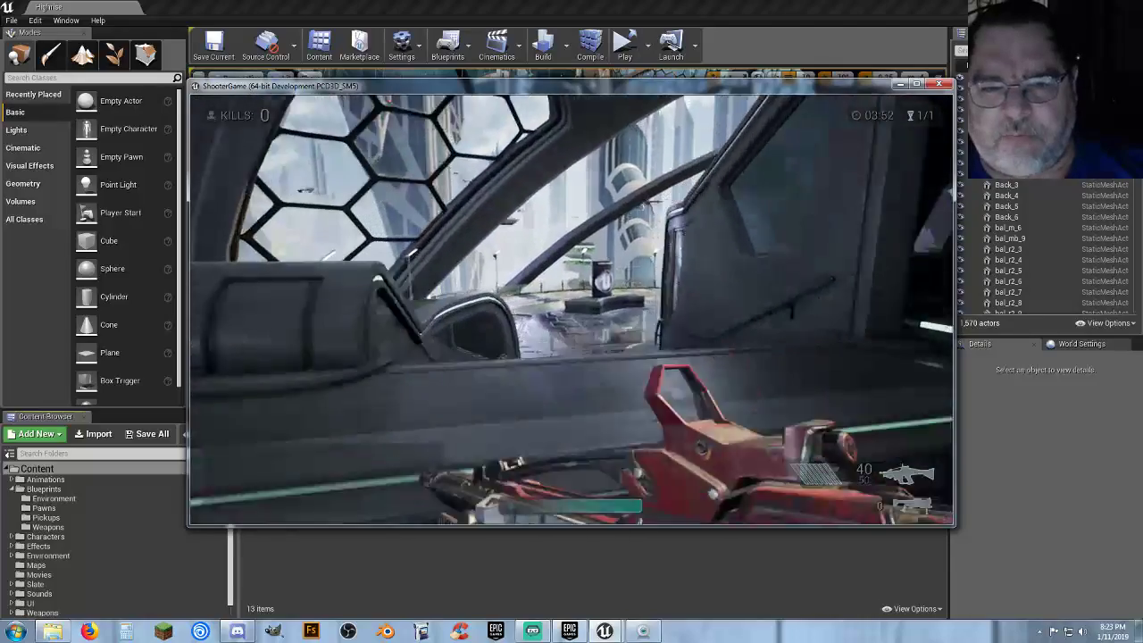
key("w")
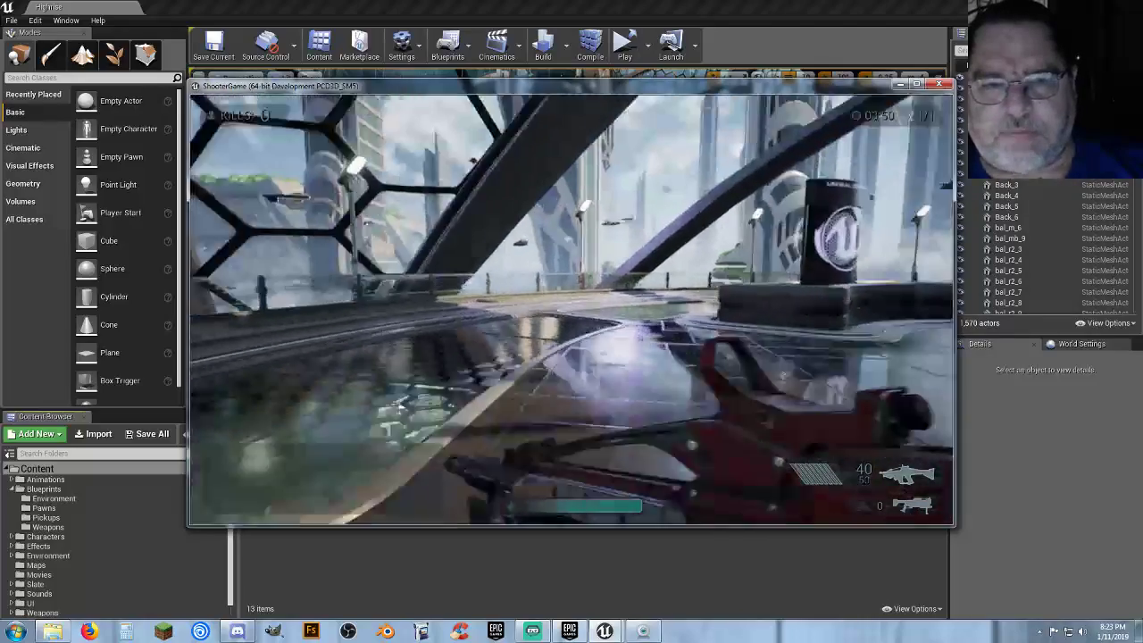
key("w")
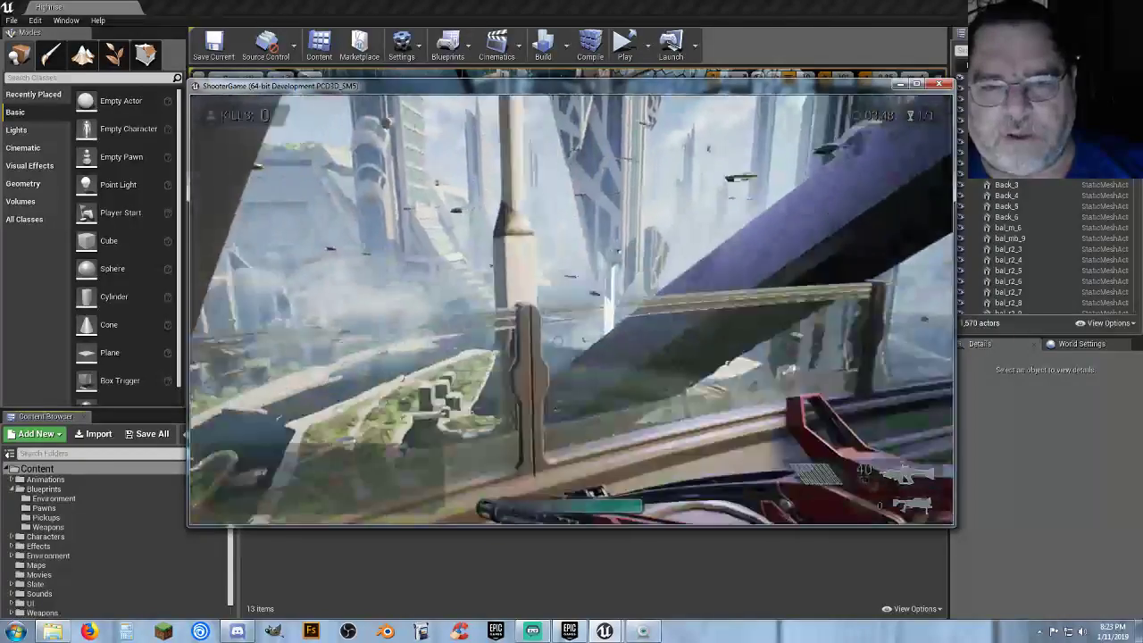
key("w")
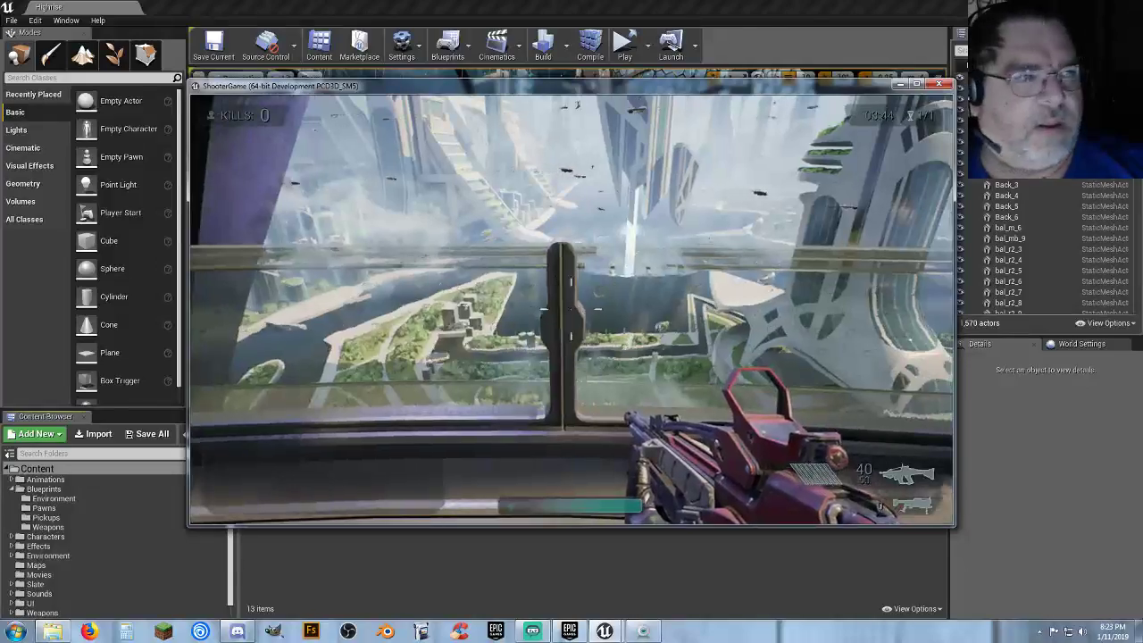
key("a")
key("w")
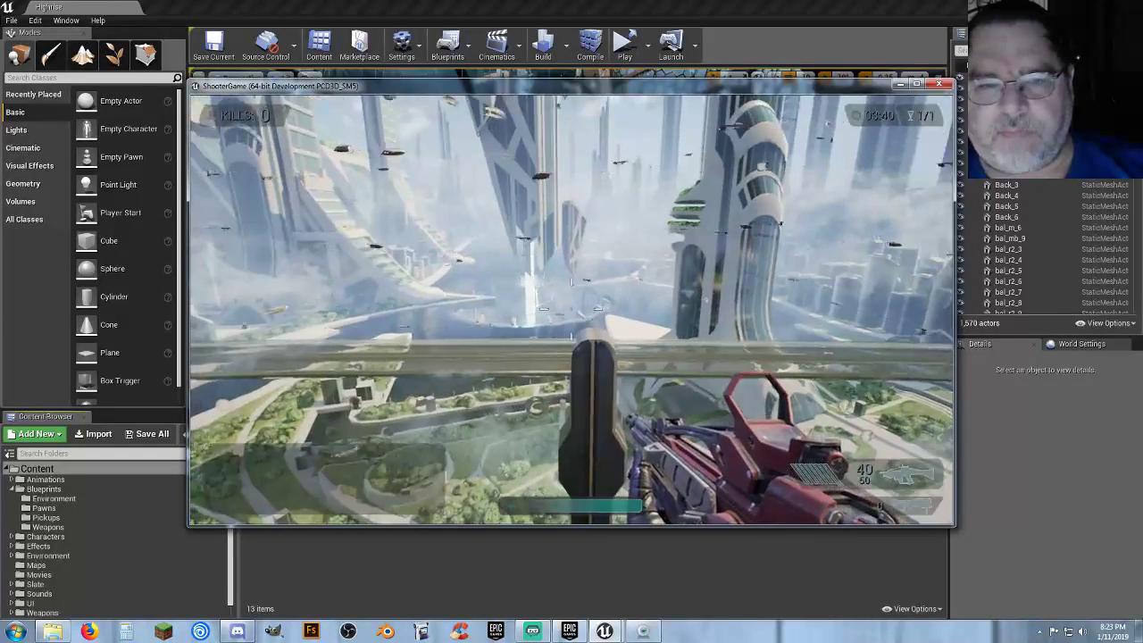
key("w")
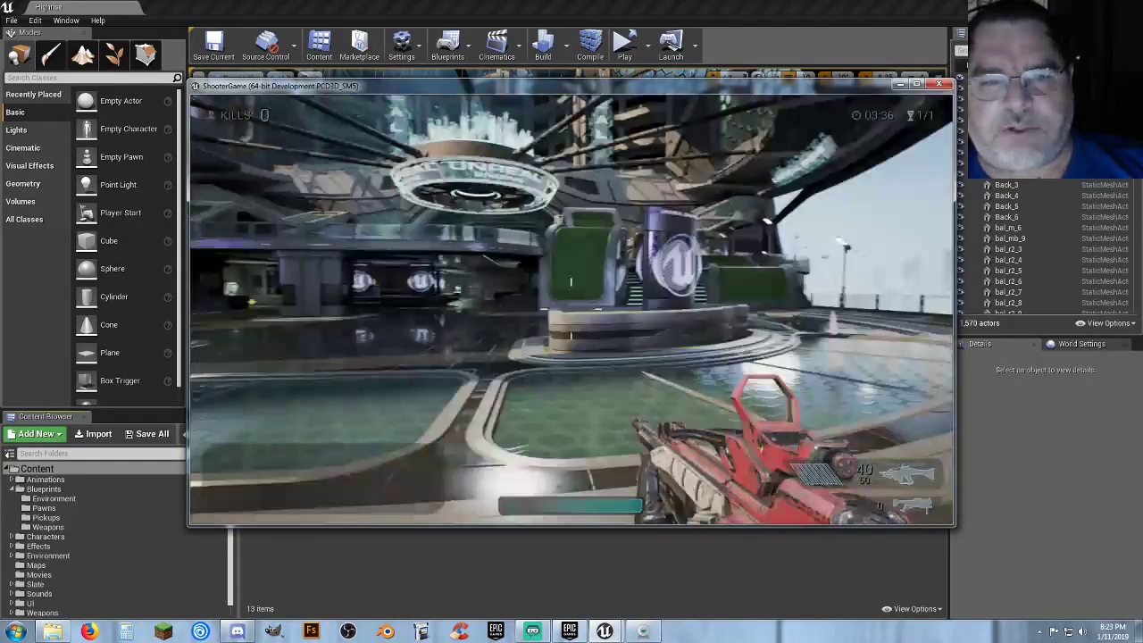
- Walk through the plaza's shallow pools to pick up ammunition, and switch to the rocket launcher
key("w")
key("w")
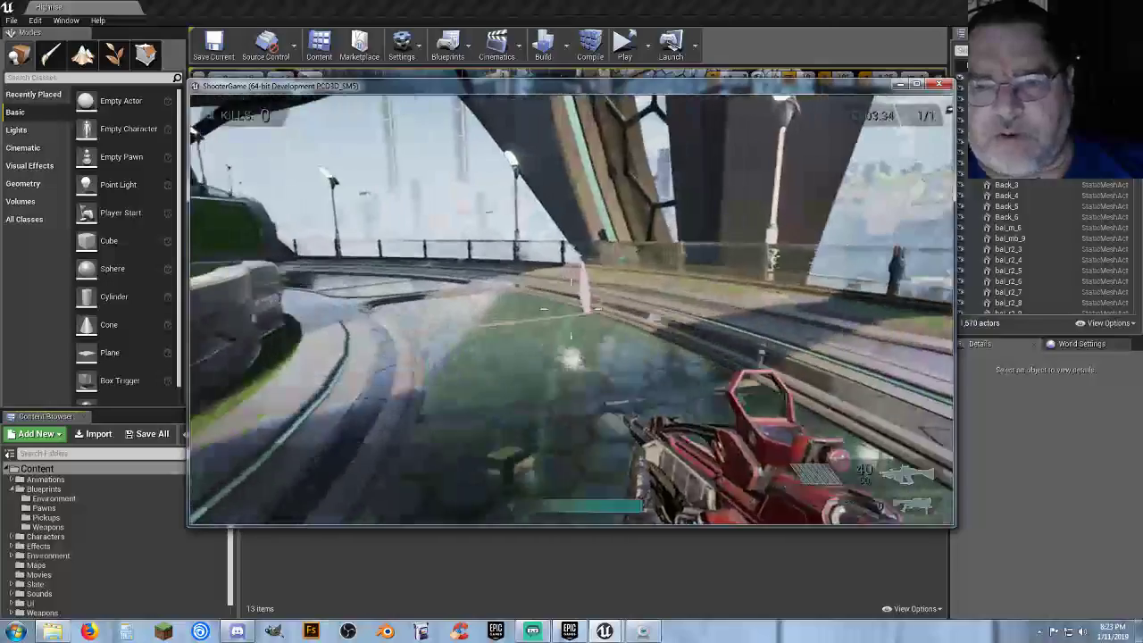
key("w")
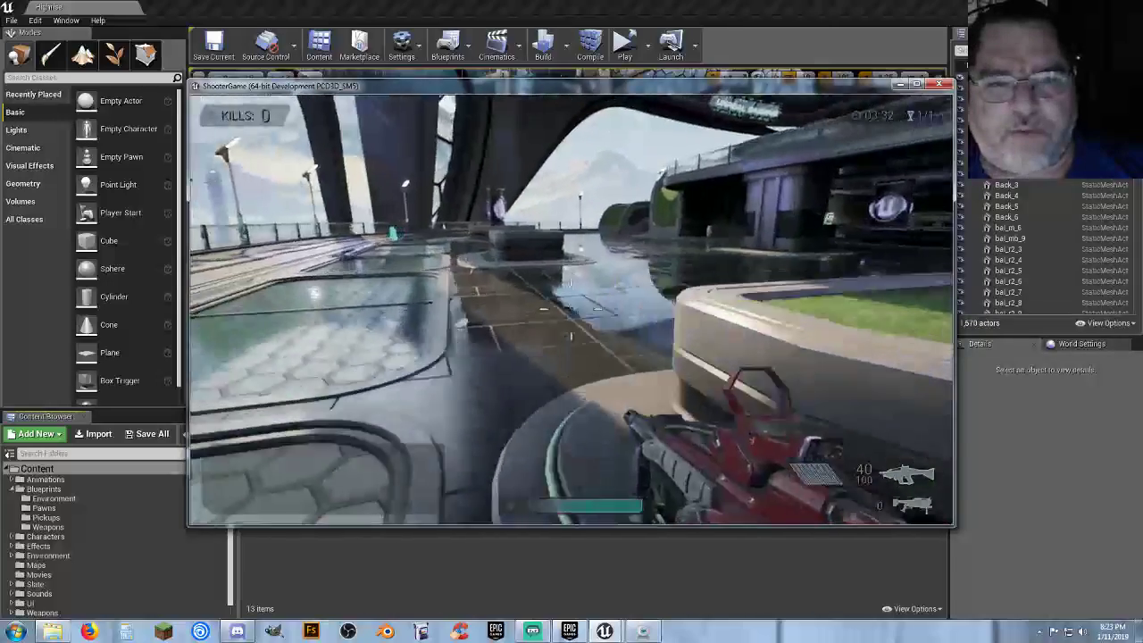
key("w")
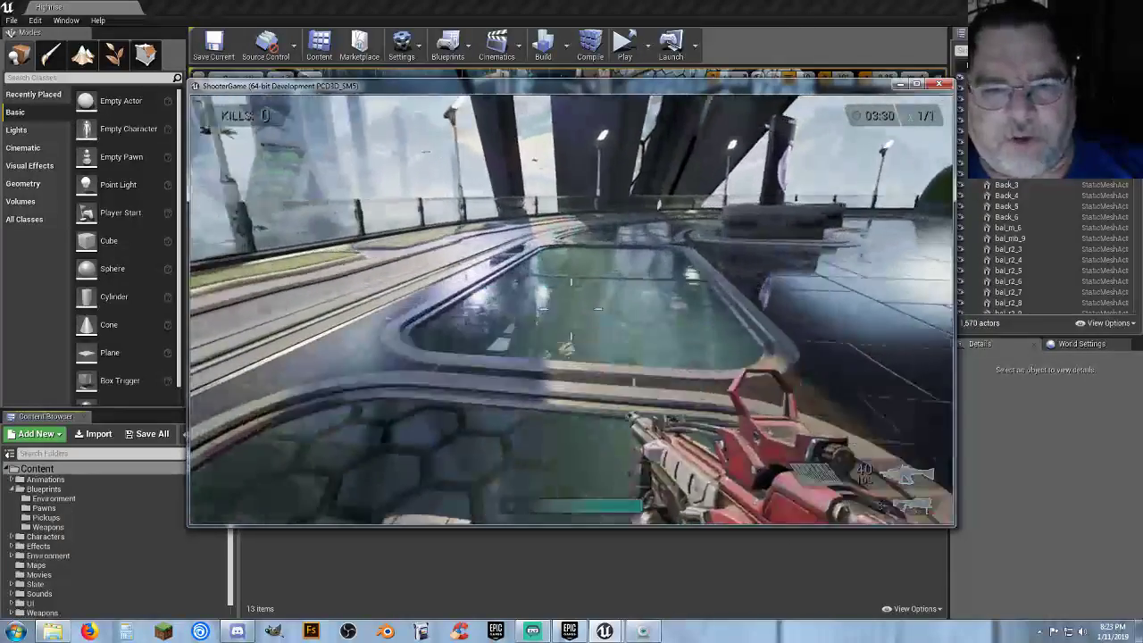
key("w")
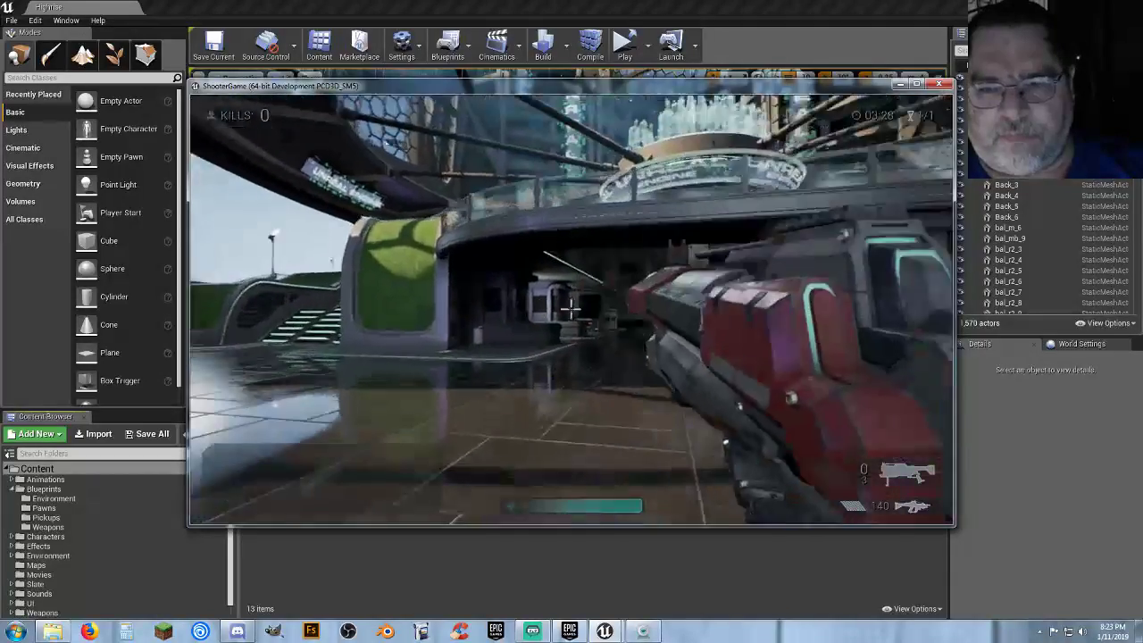
- Go through the dark lower hall with the rocket launcher loaded and fire one rocket down the corridor
key("w")
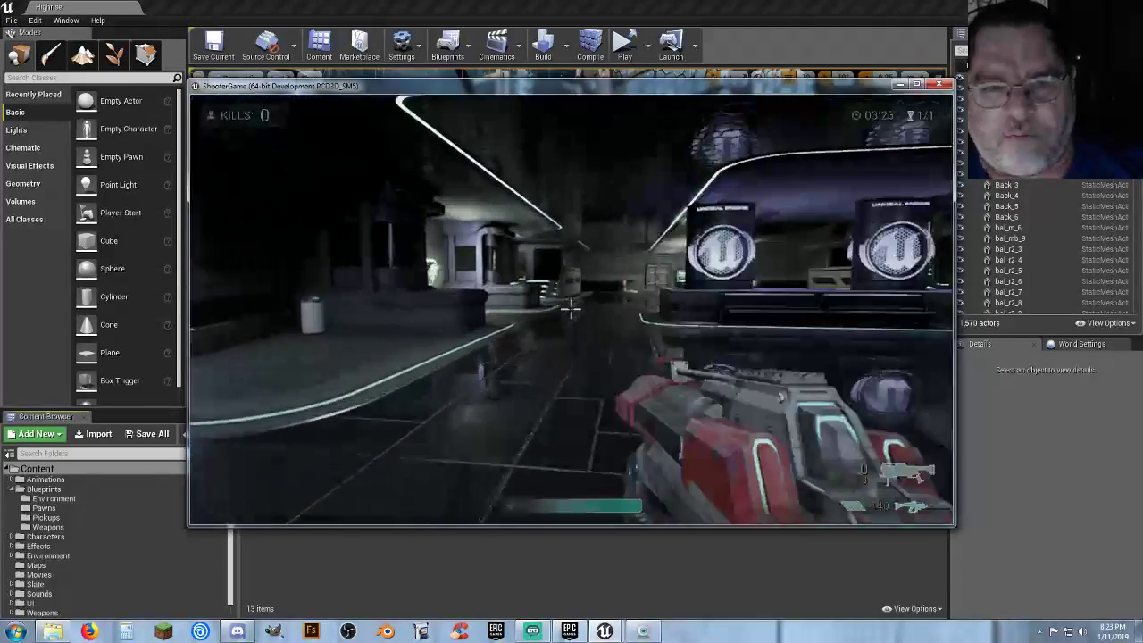
key("w")
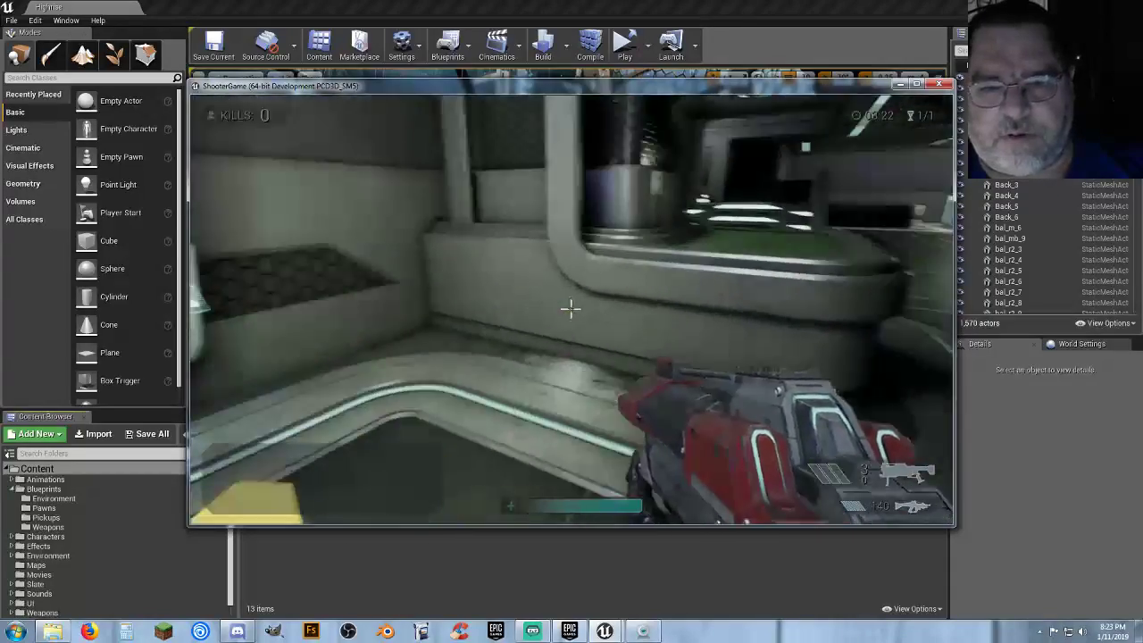
key("w")
key("w")
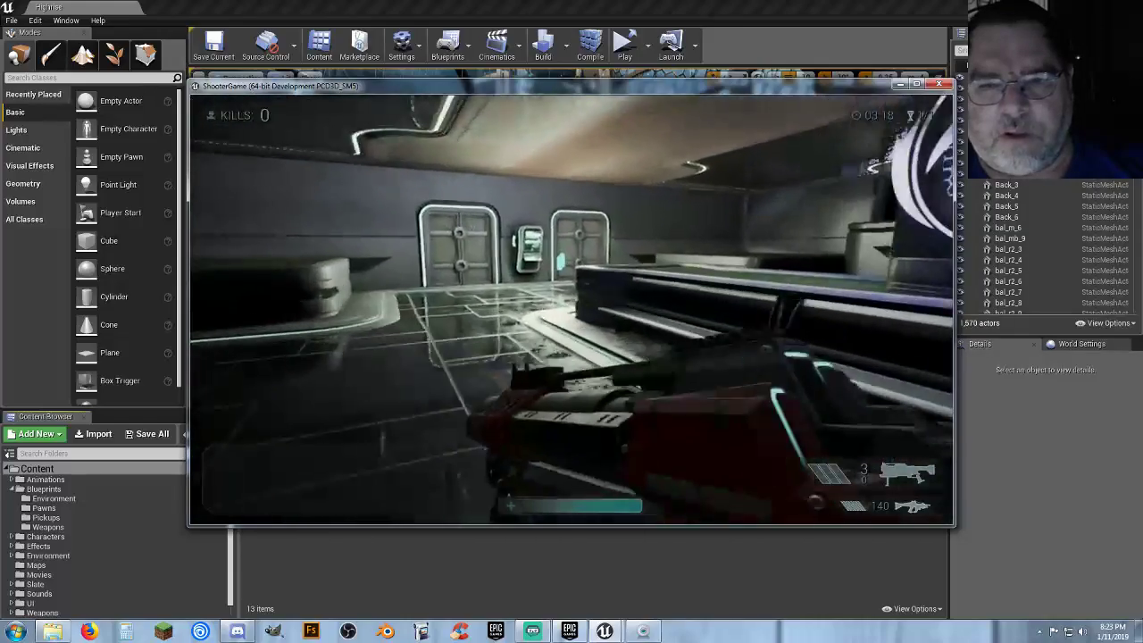
key("w")
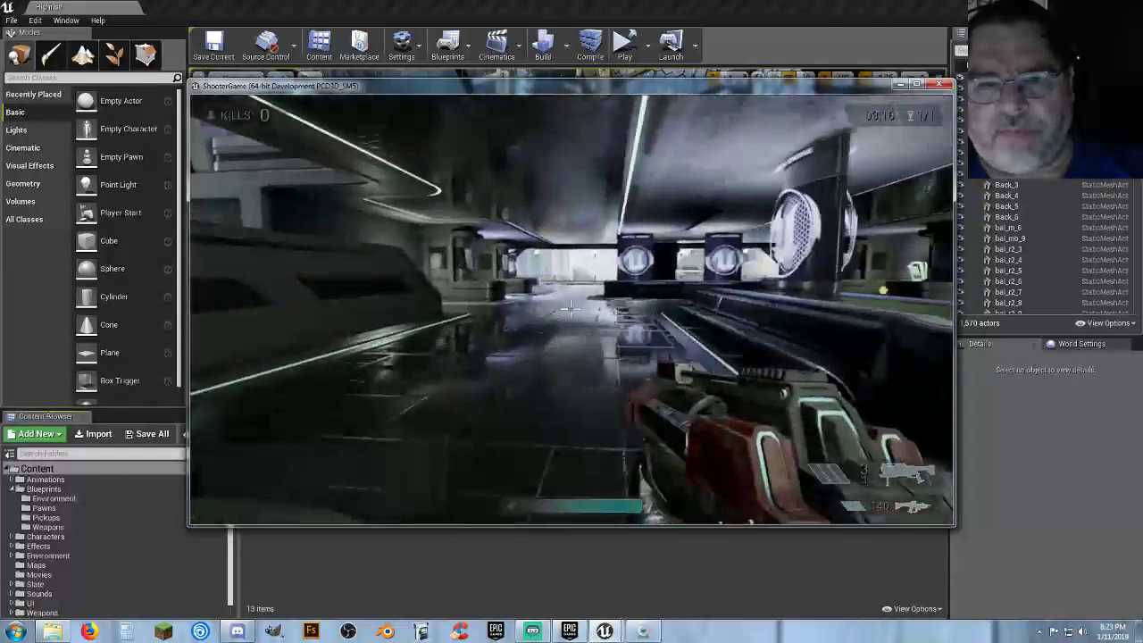
left_click(570, 306)
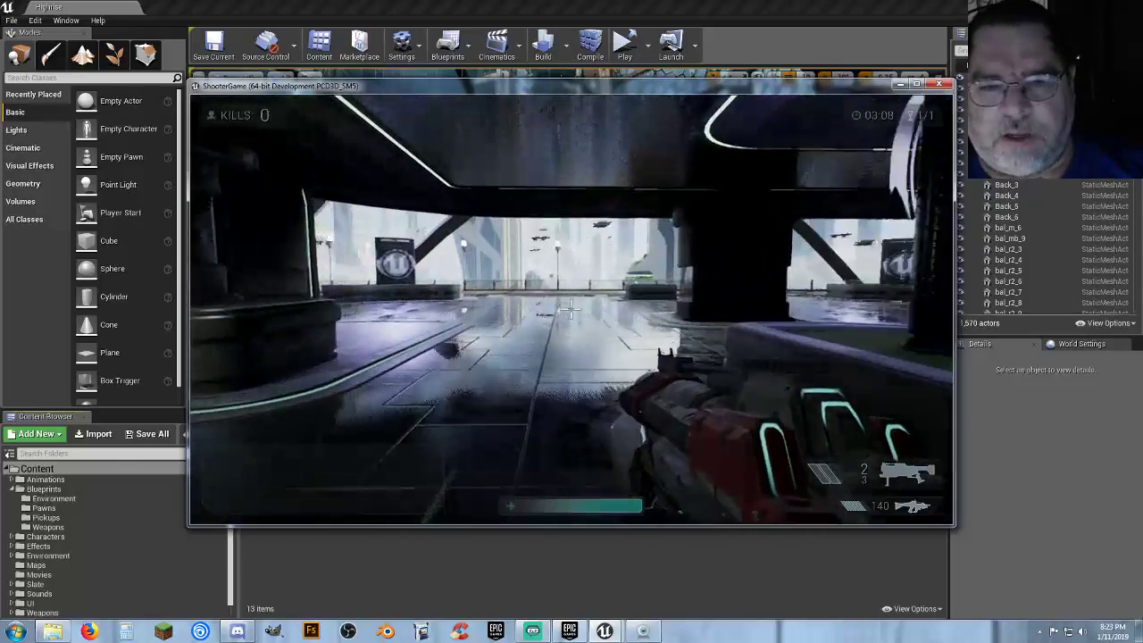
- Sprint out of the lower hall, climb the illuminated stairs and head for the next flight
key("shift+w")
key("w")
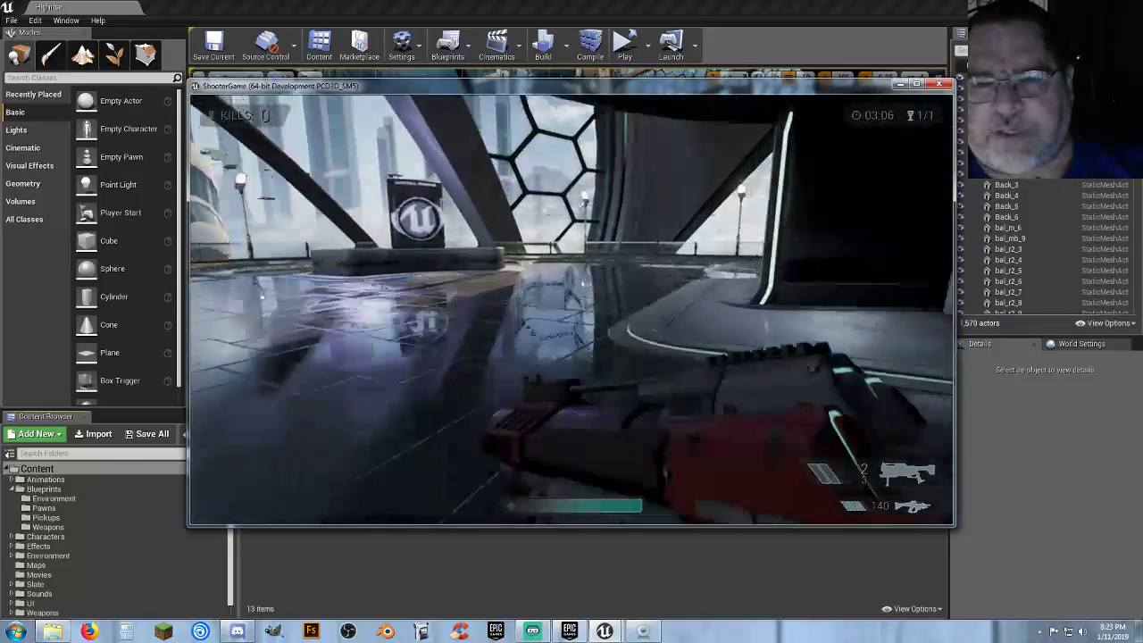
key("w")
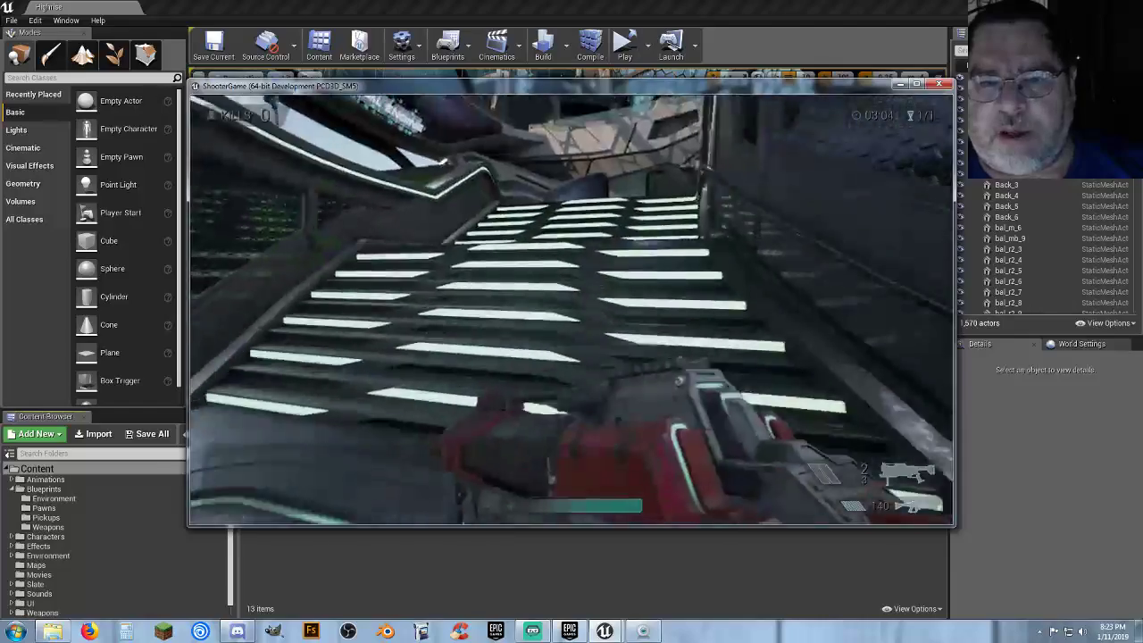
key("w")
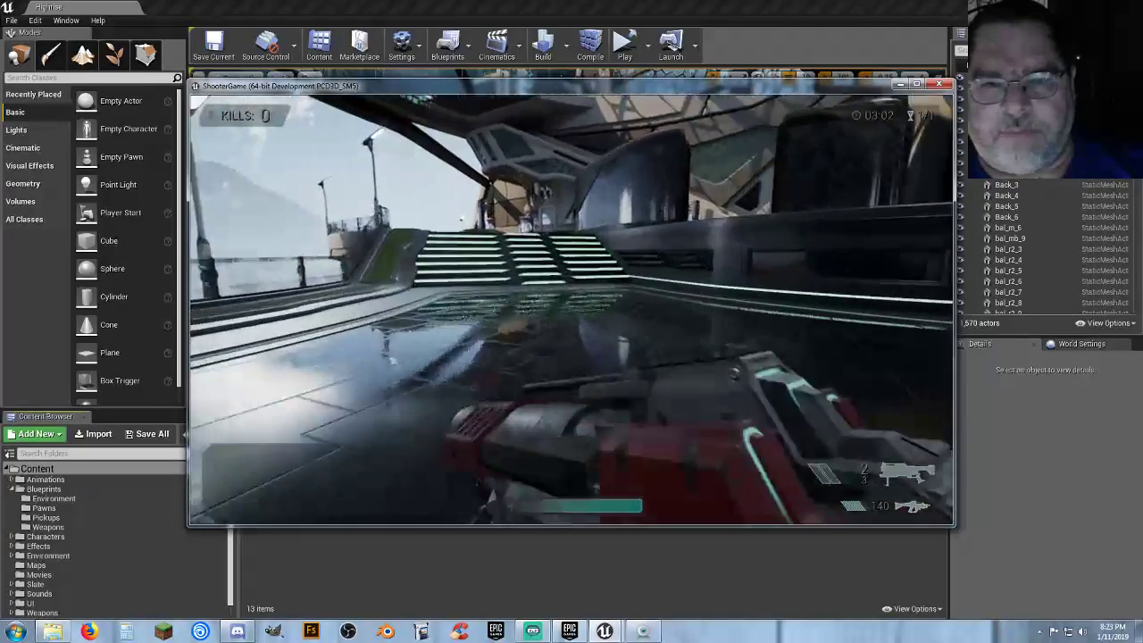
- Climb the illuminated stairs and run across the wet plaza toward the columns with the Unreal logo
key("w")
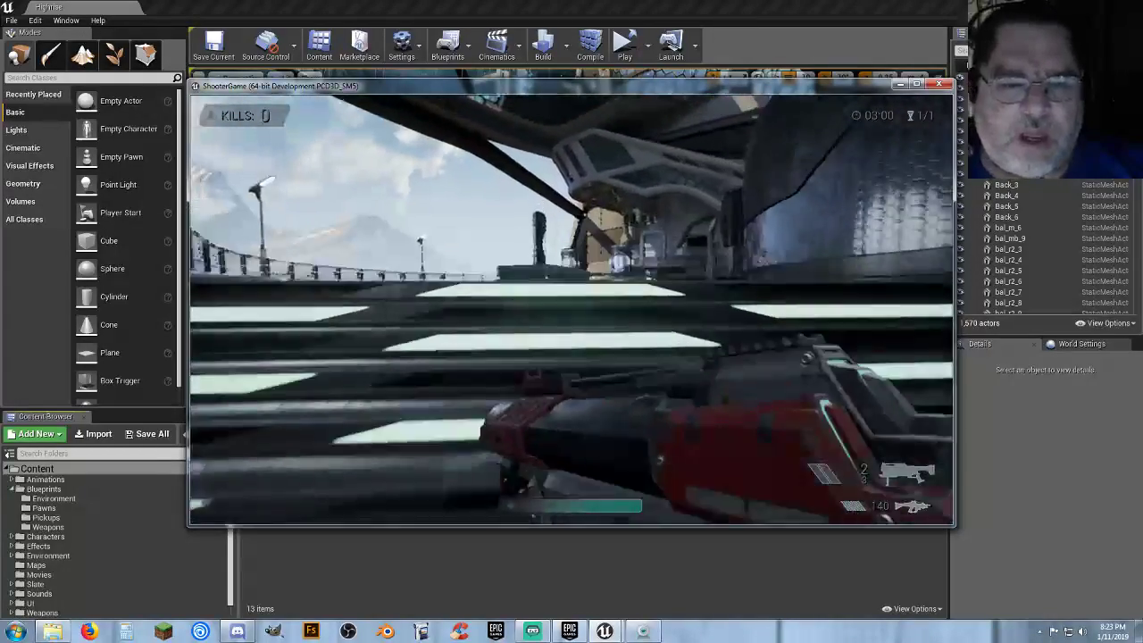
key("w")
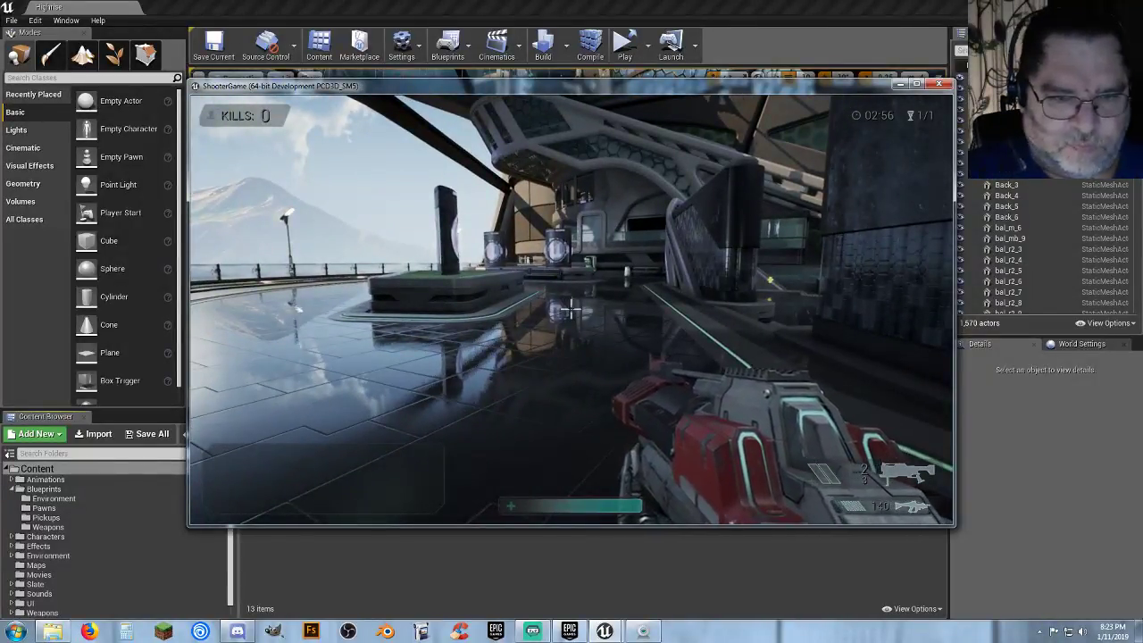
key("w")
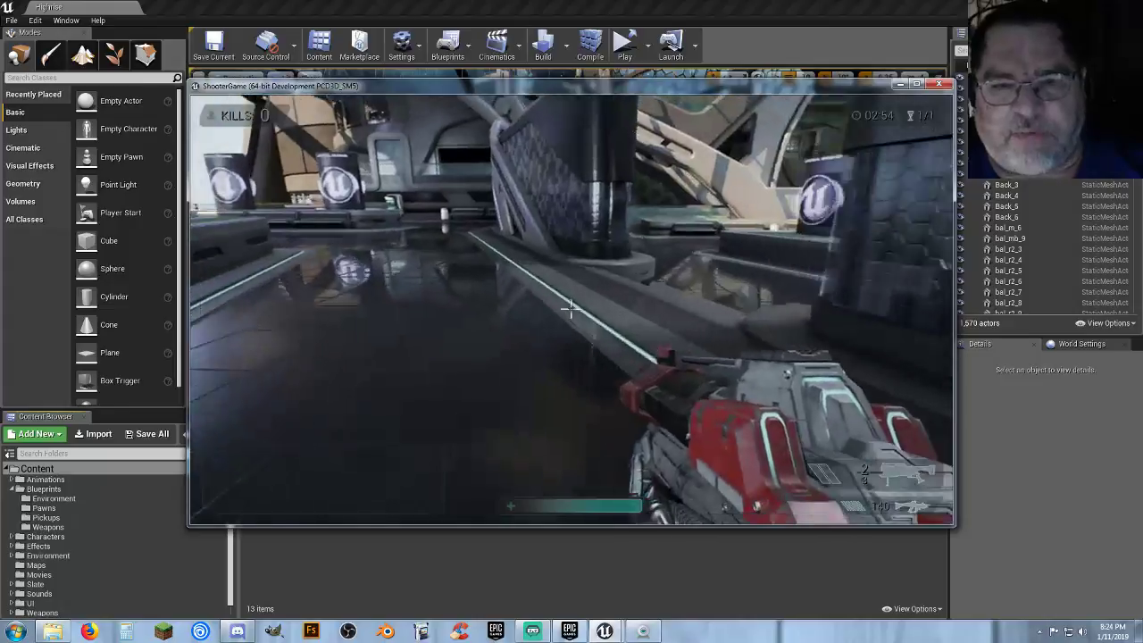
key("w")
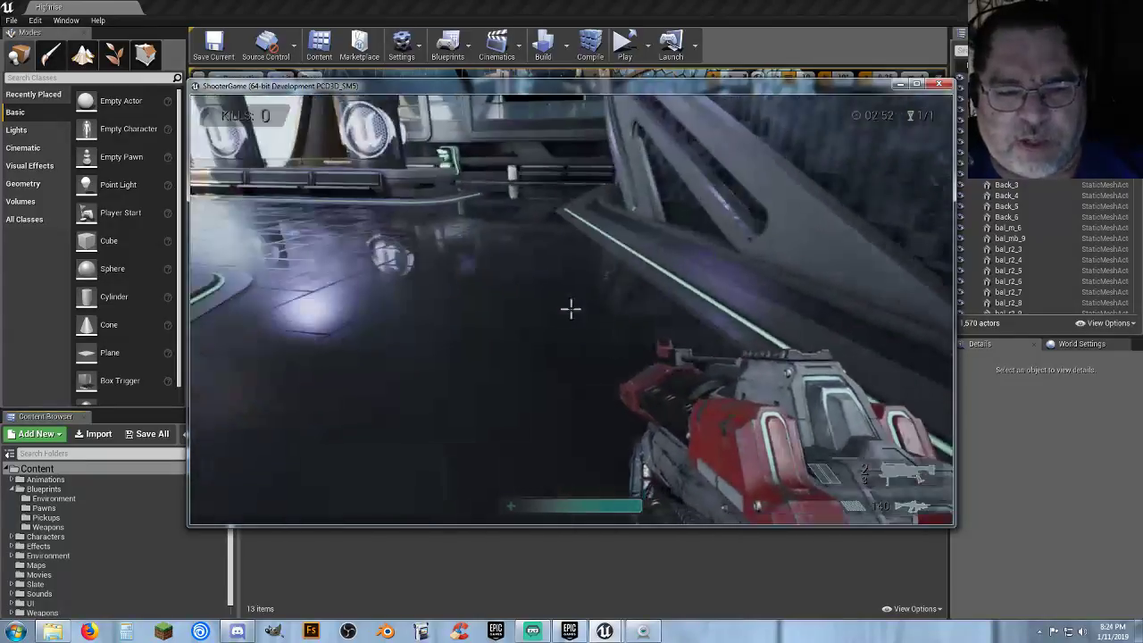
key("w")
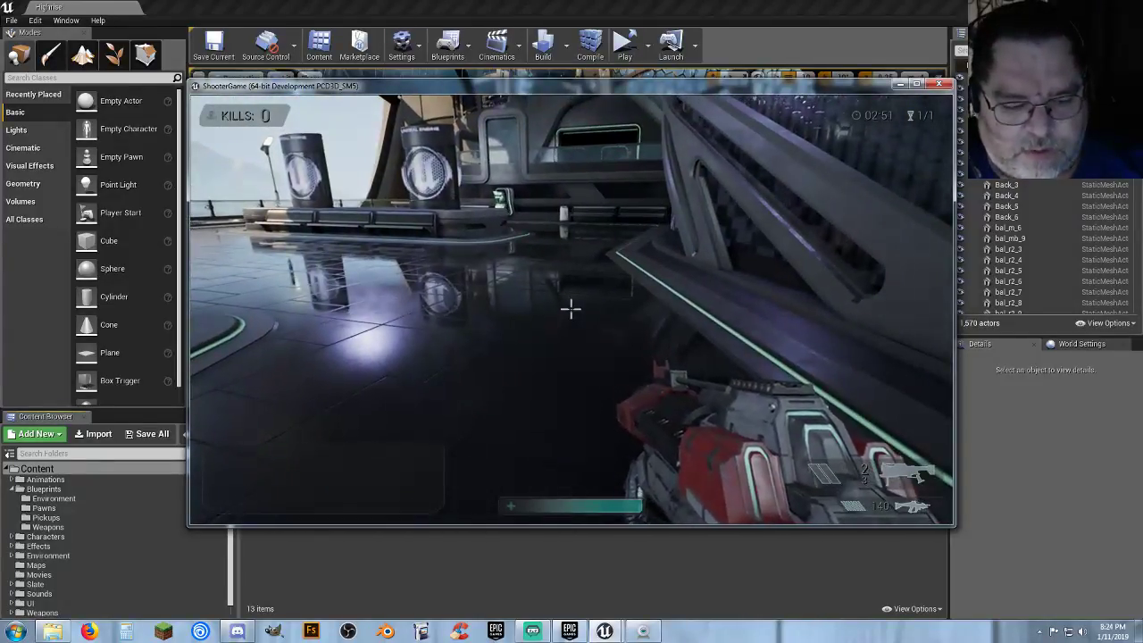
- Switch from the rocket launcher to the assault rifle and reload it
key("w")
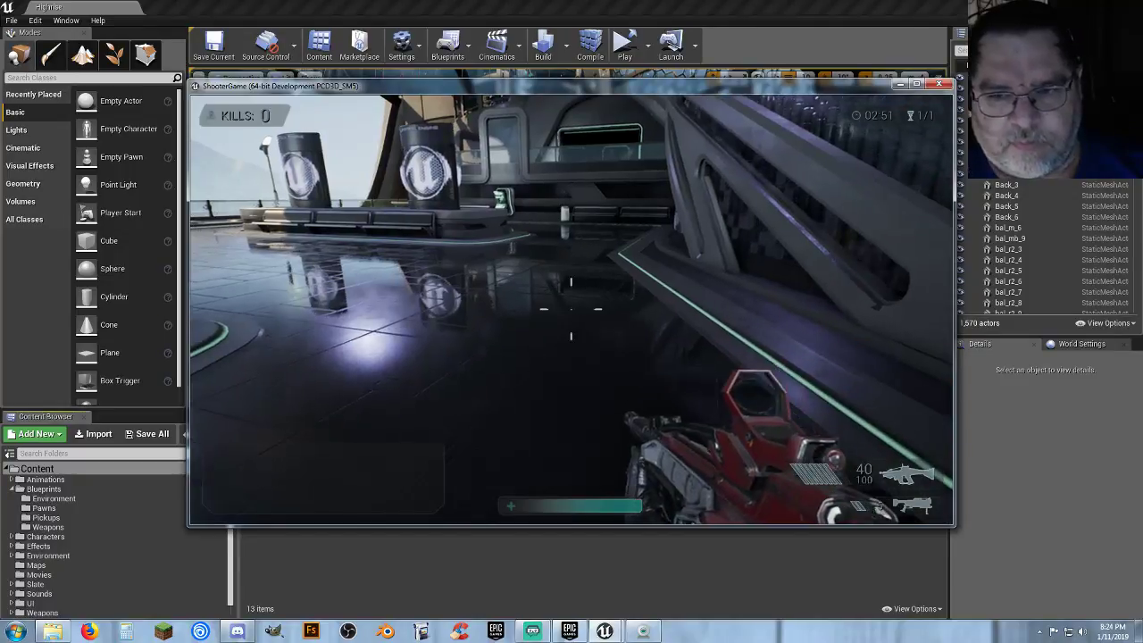
key("r")
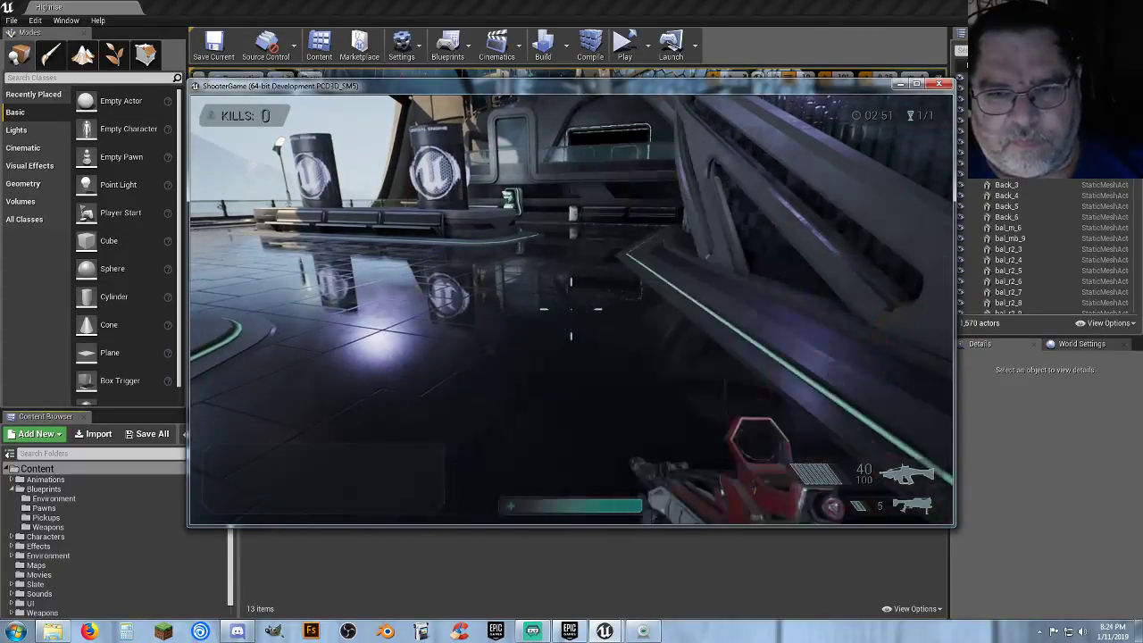
mouse_move(571, 308)
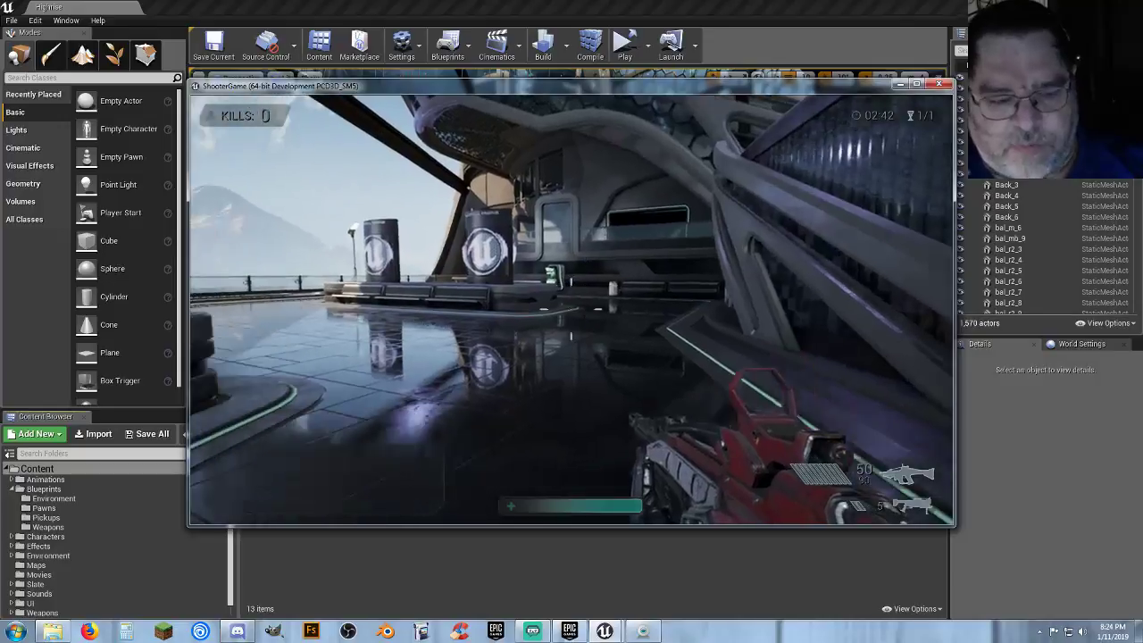
- Bring back the rocket launcher, run past the logo columns to the outdoor glass railing and look over the lower terrace and city
key("w")
key("w")
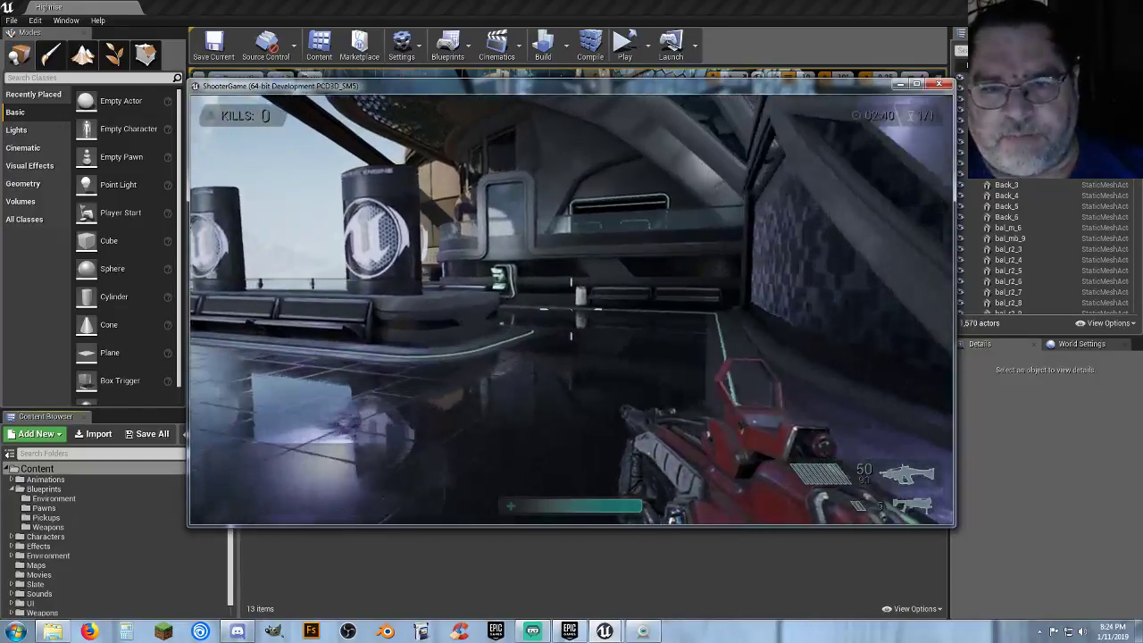
key("w")
key("shift+w")
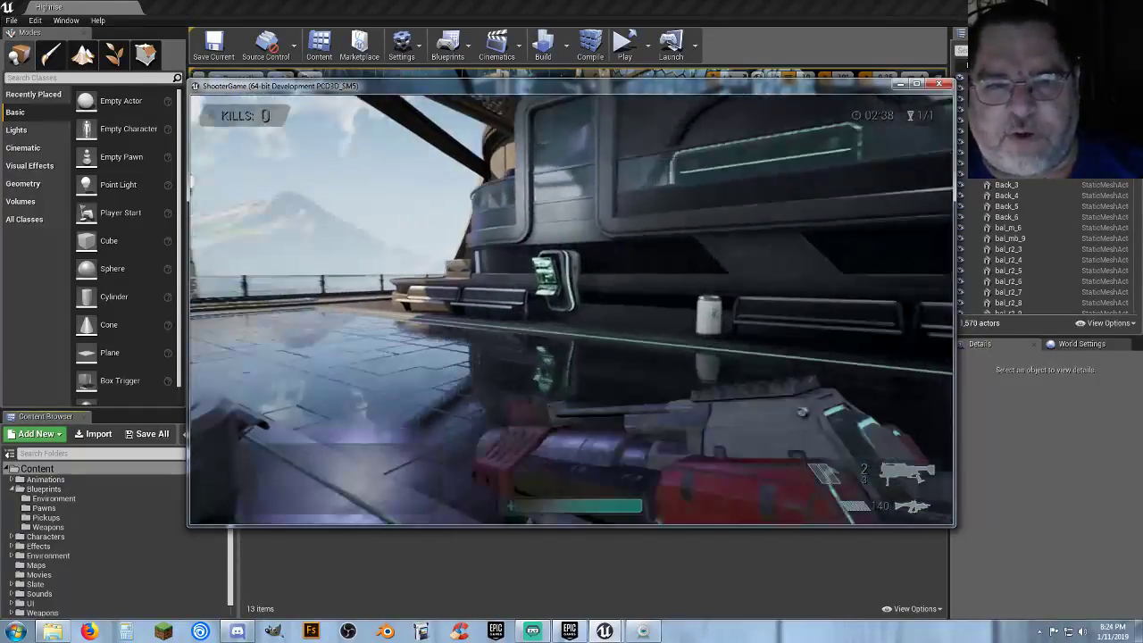
key("shift+w")
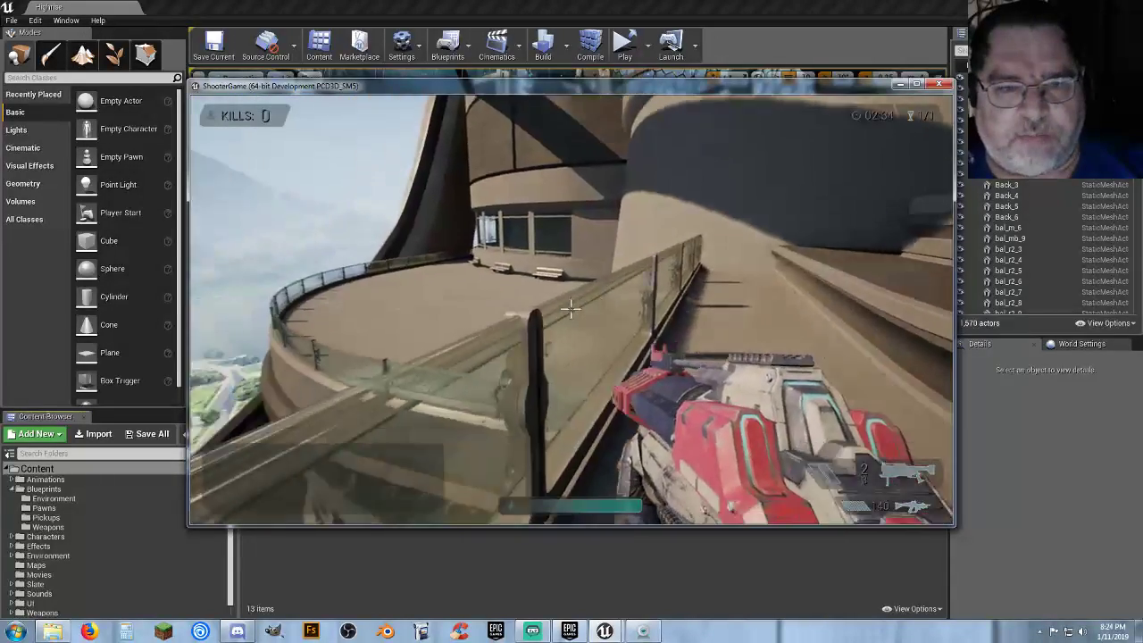
key("w")
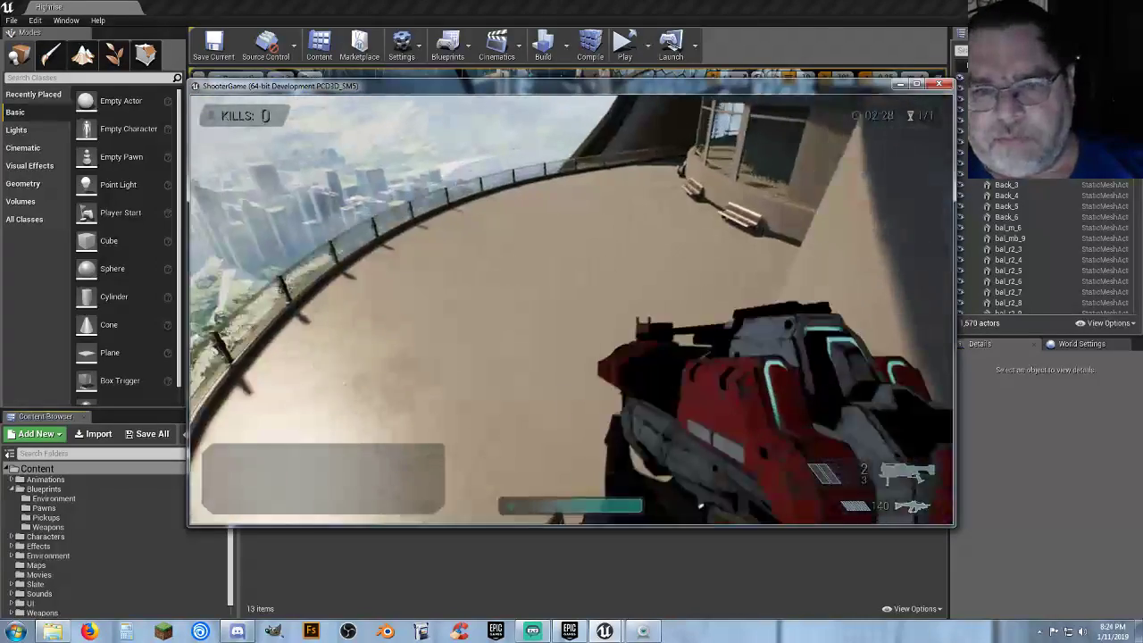
- Return to the plaza and examine the glowing information terminal beside the metal benches from the front and side
key("w")
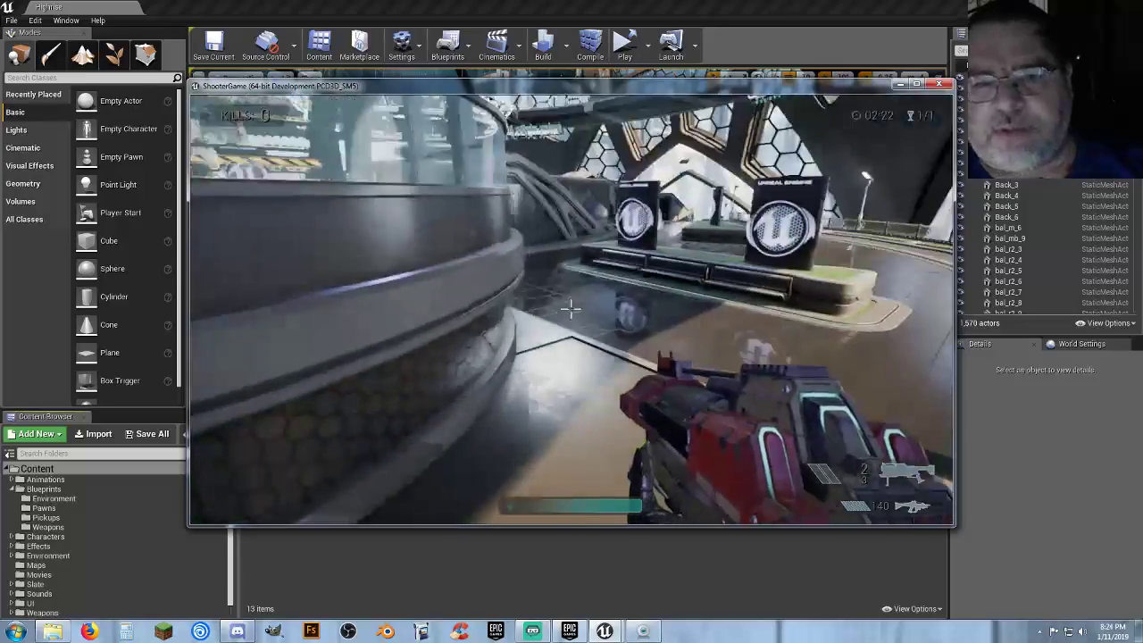
key("w")
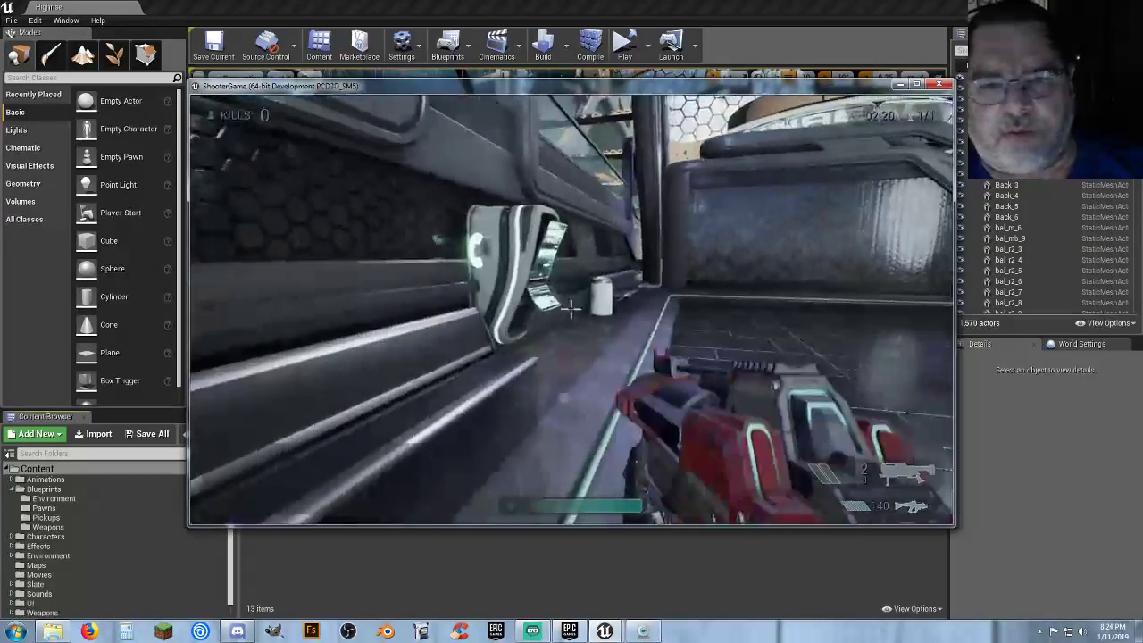
key("w")
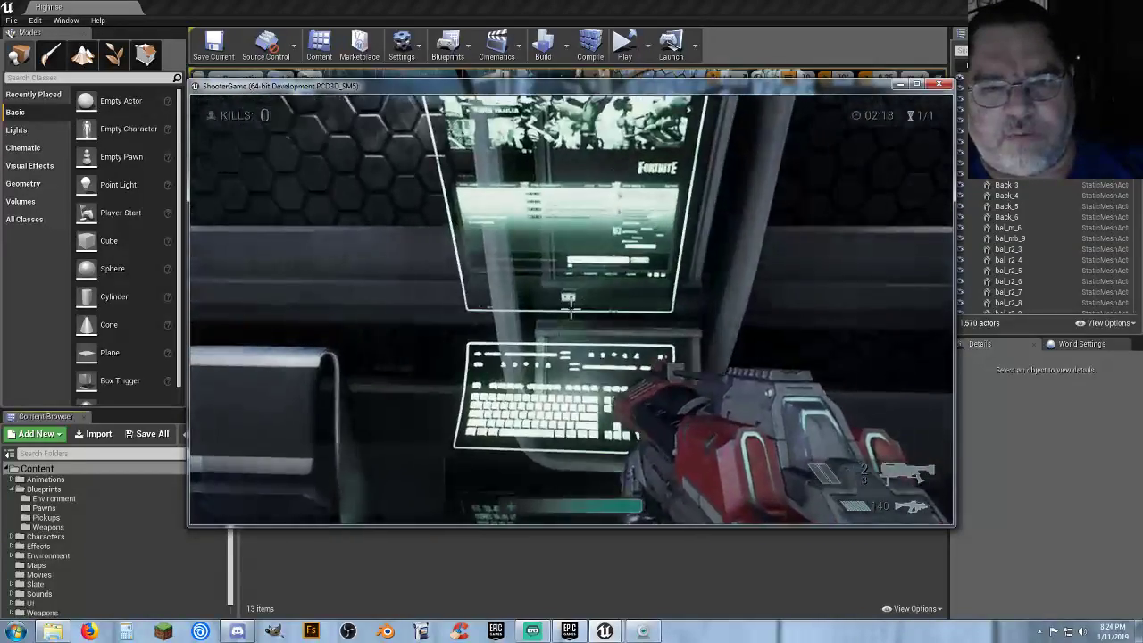
key("d")
key("a")
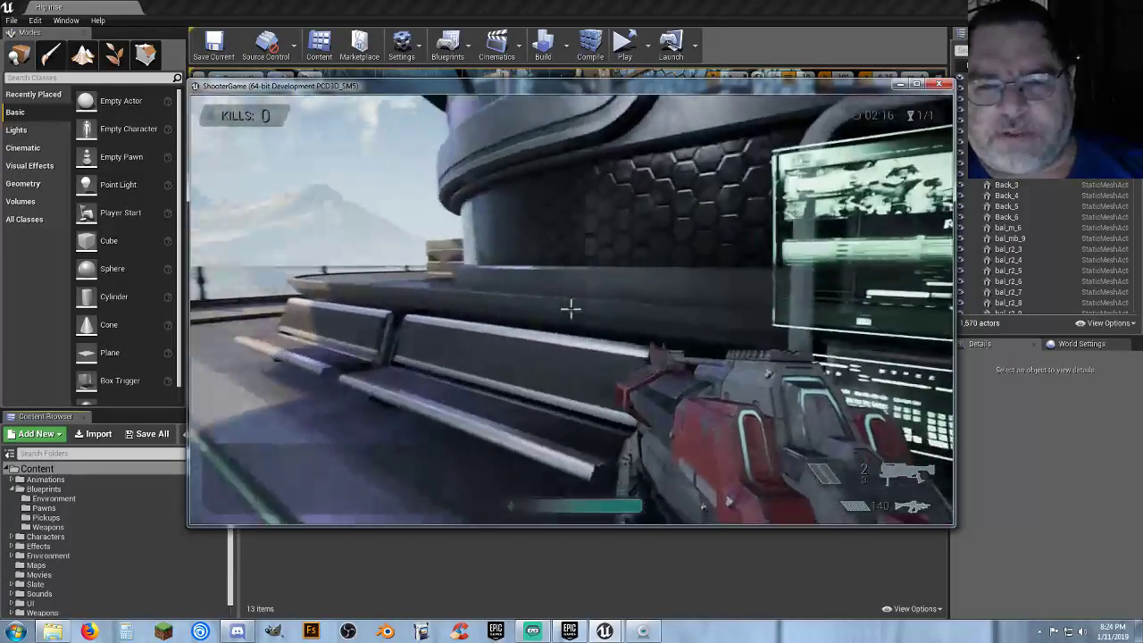
key("w")
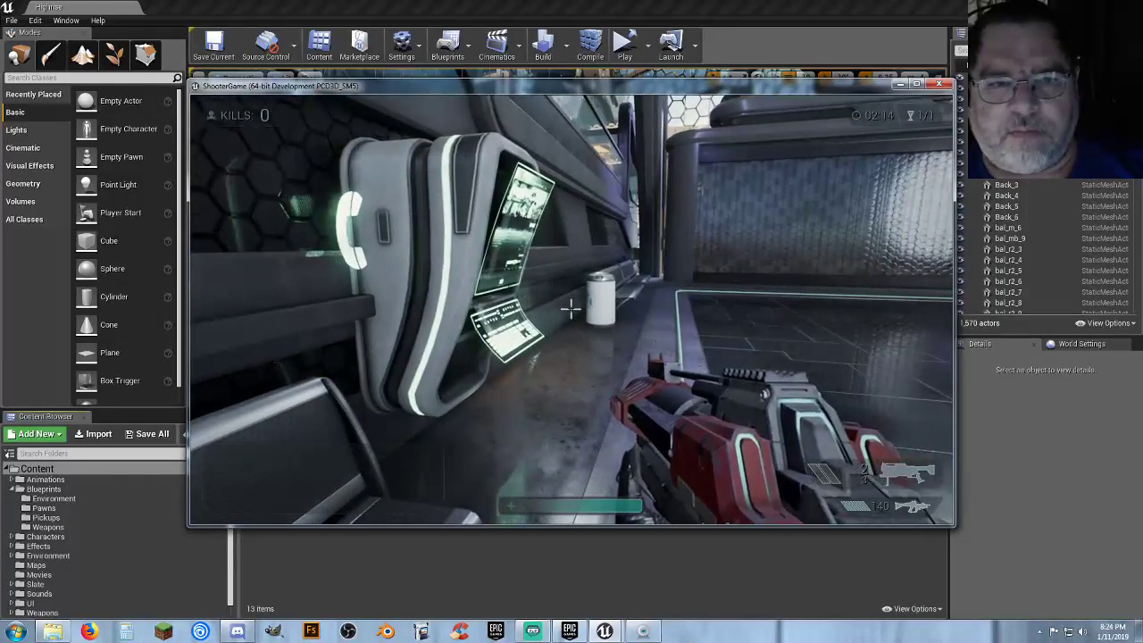
- Run from the terminal past the Unreal Engine column and around the slanted struts to the glass-walled planter
key("d")
key("d")
key("w")
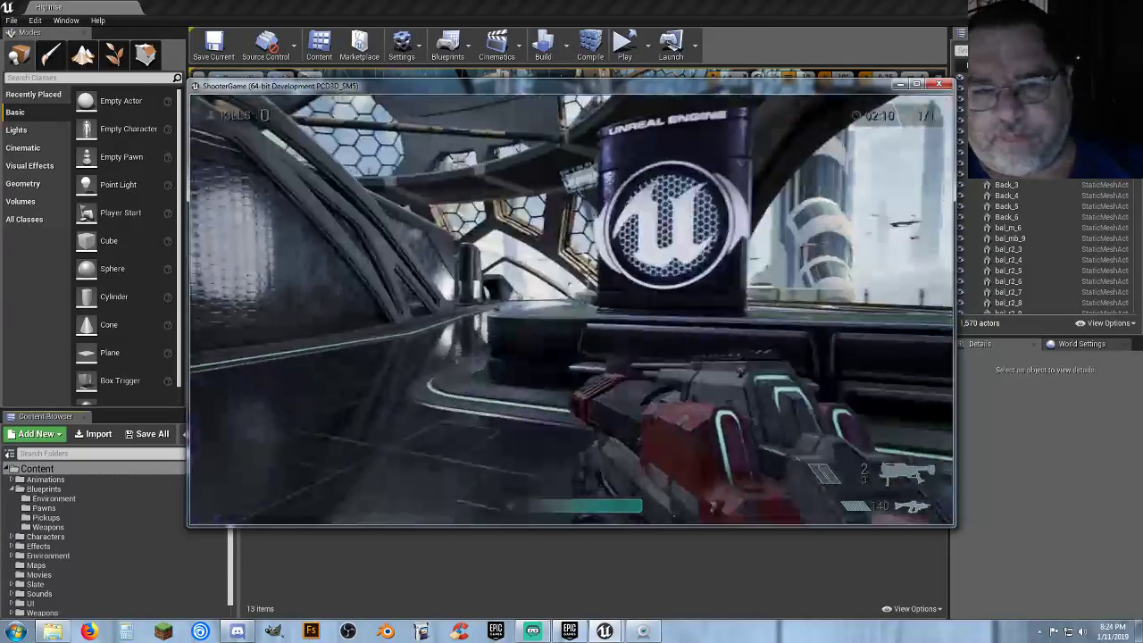
key("w")
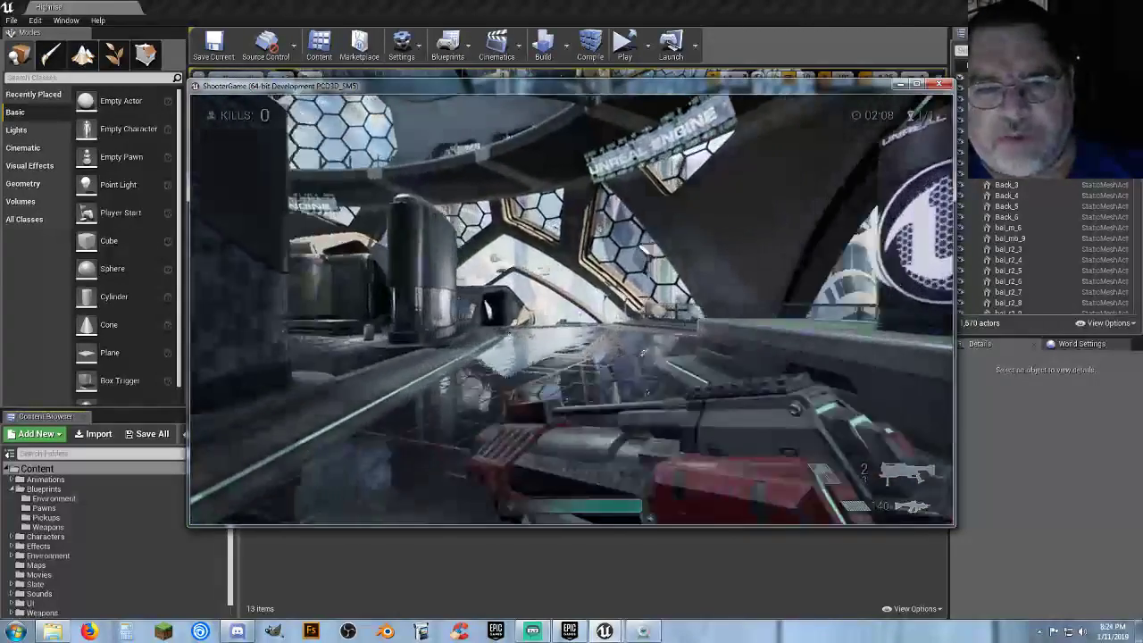
key("w")
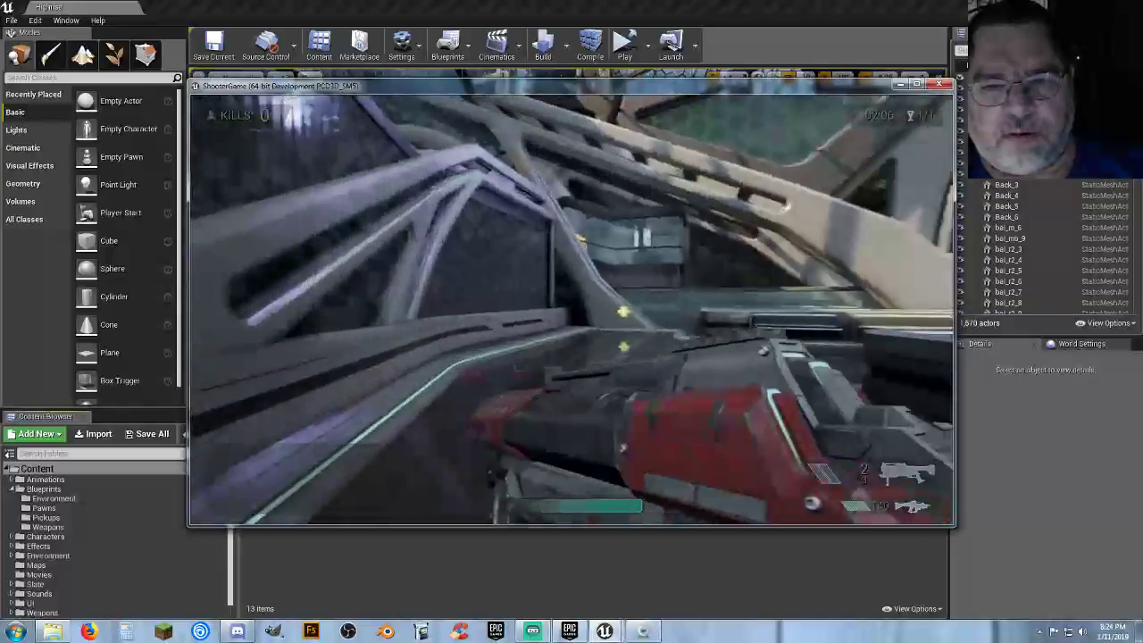
key("w")
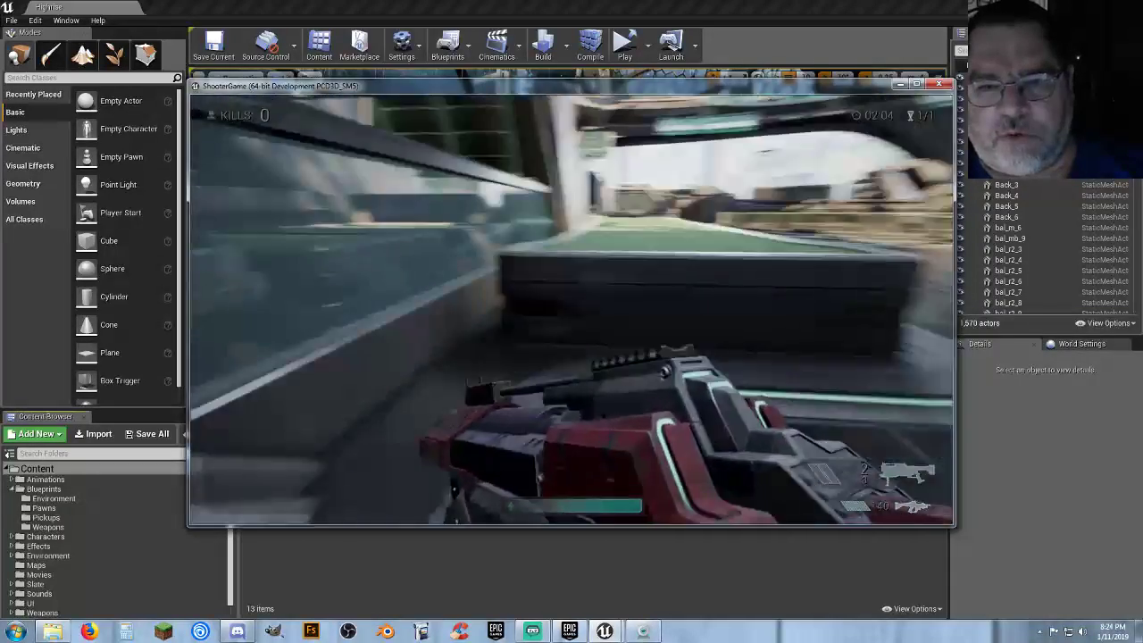
- Cross the grass planter, run past the hazard-striped stairs and pick up rifle ammunition near the glass barrier
key("w")
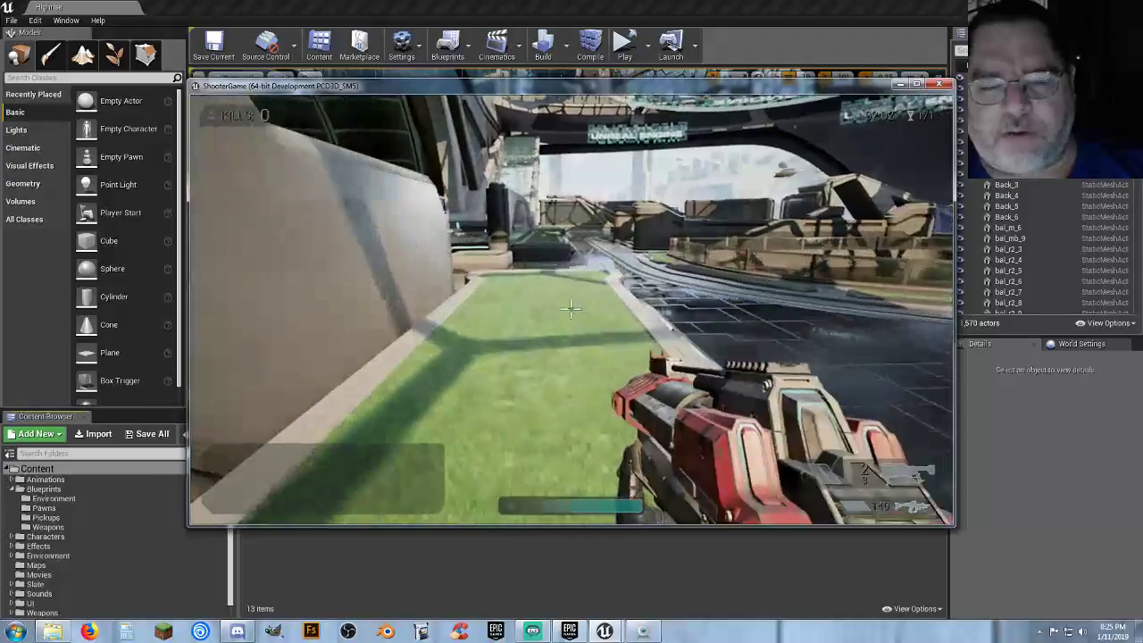
key("w")
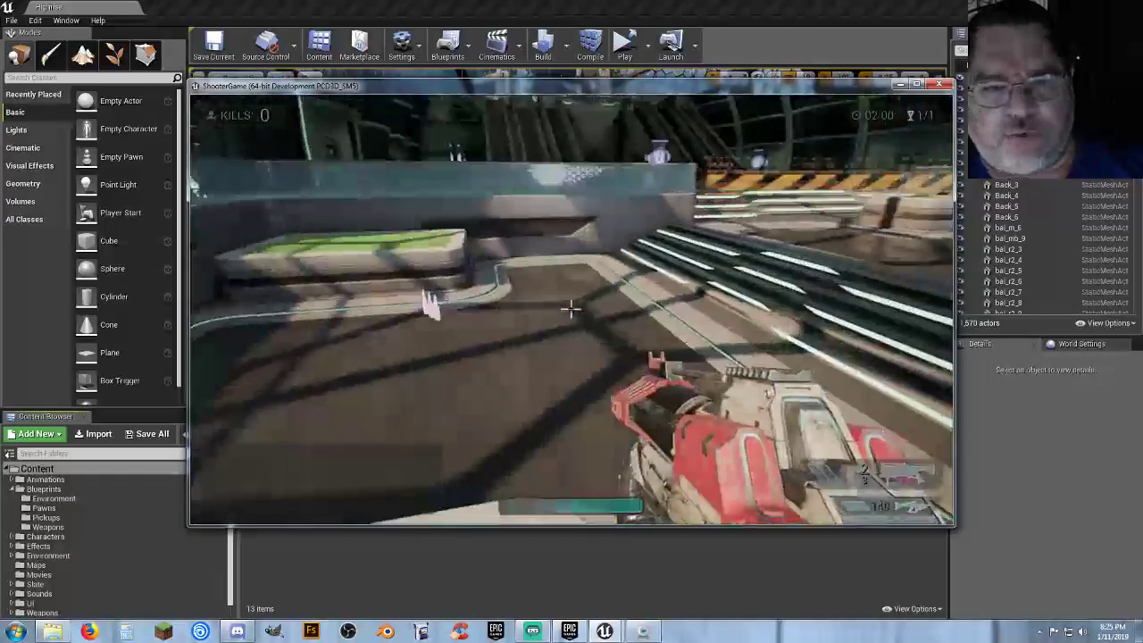
key("w")
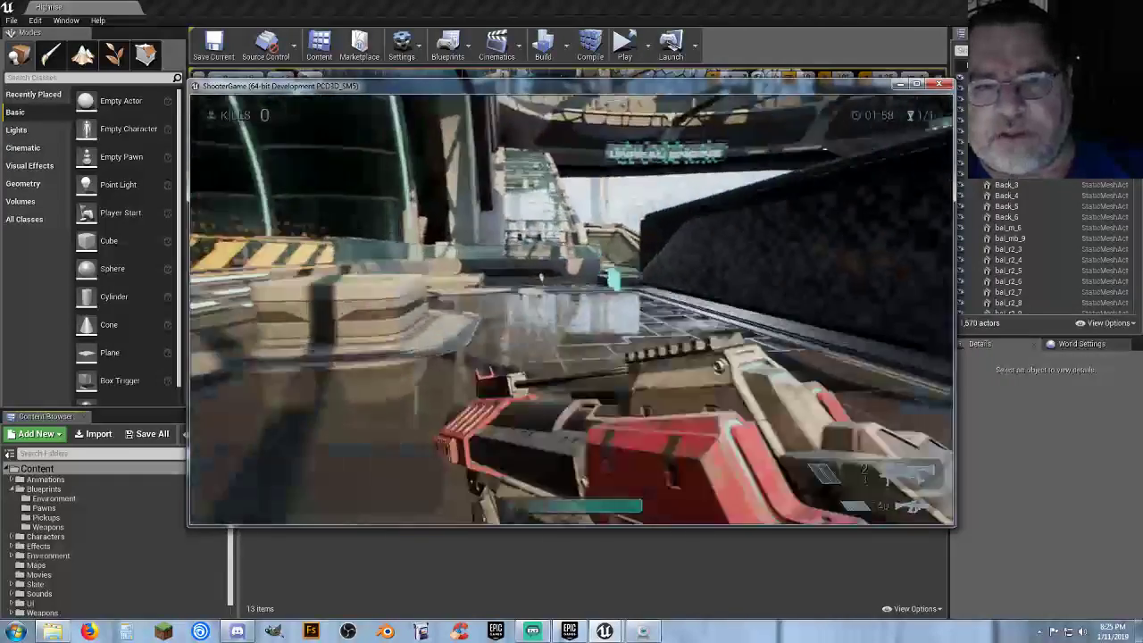
key("w")
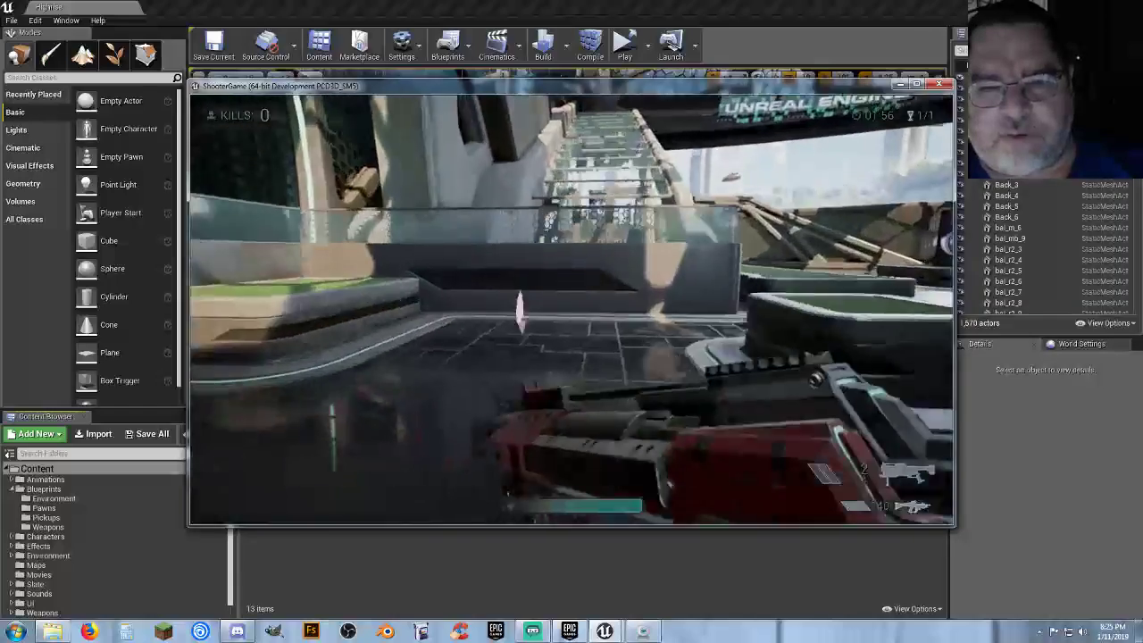
key("w")
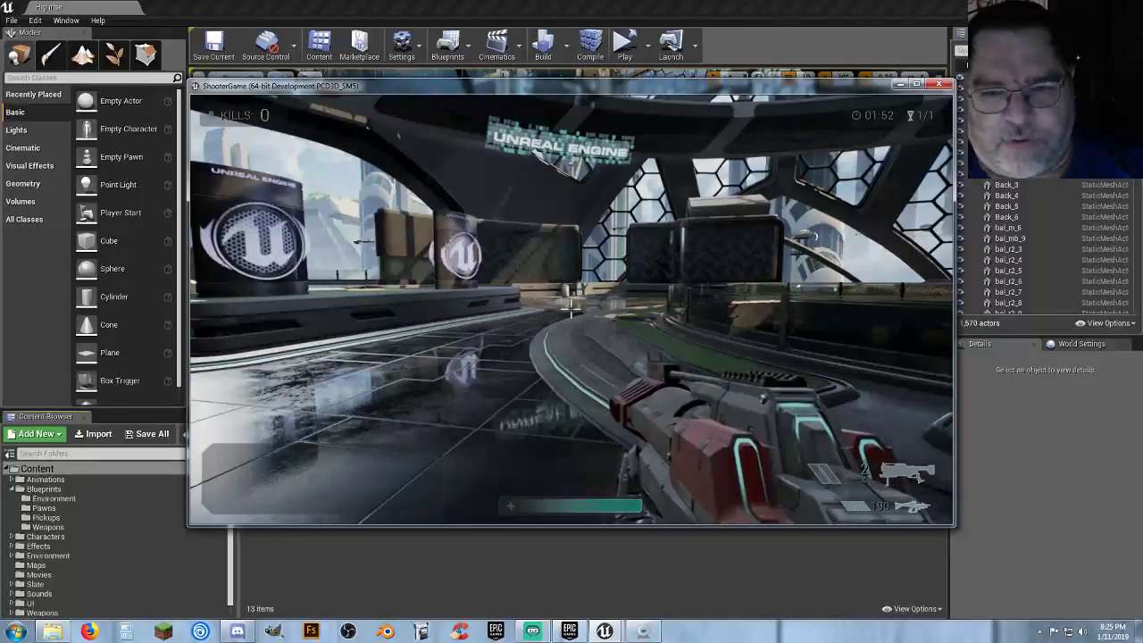
- Pause the match and review the Cheats settings, the Options settings and the Recently Met list
key("Escape")
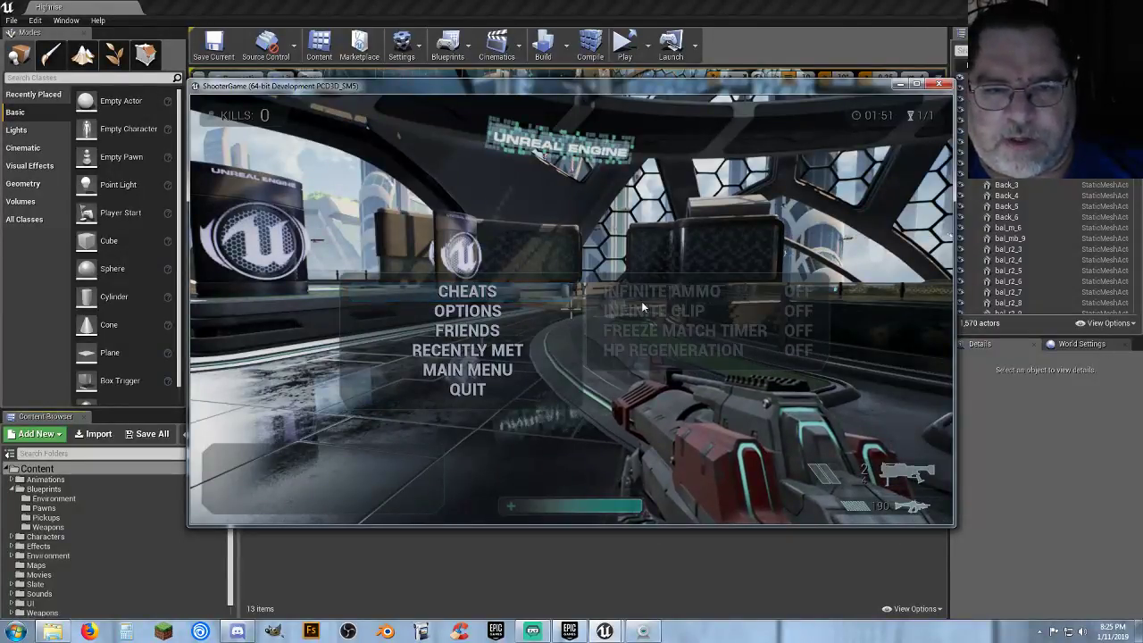
left_click(527, 294)
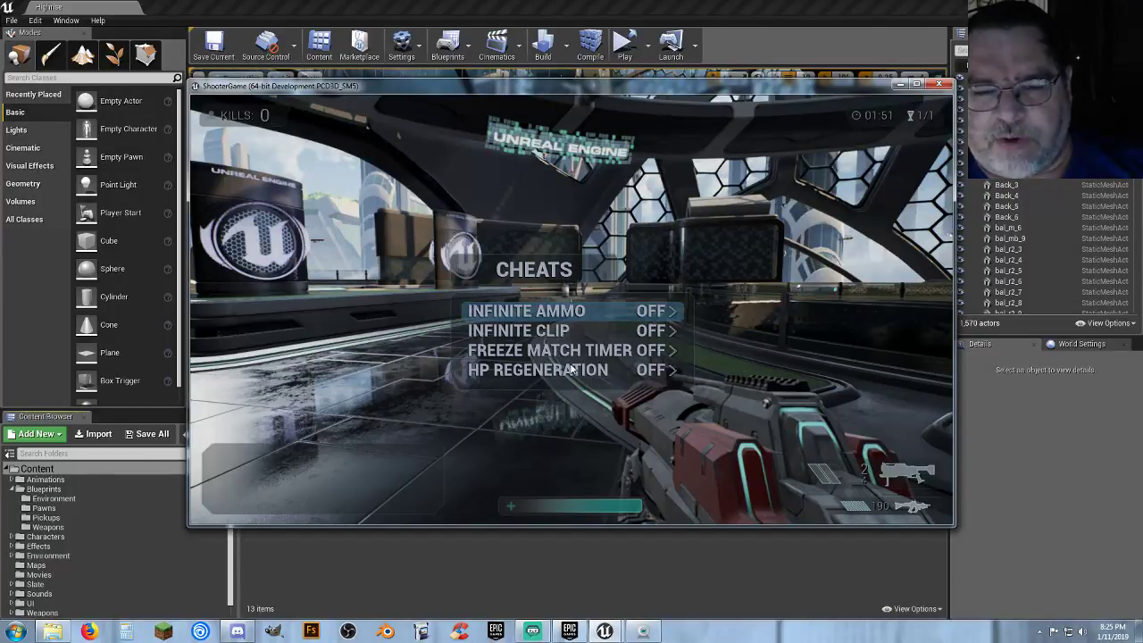
key("Escape")
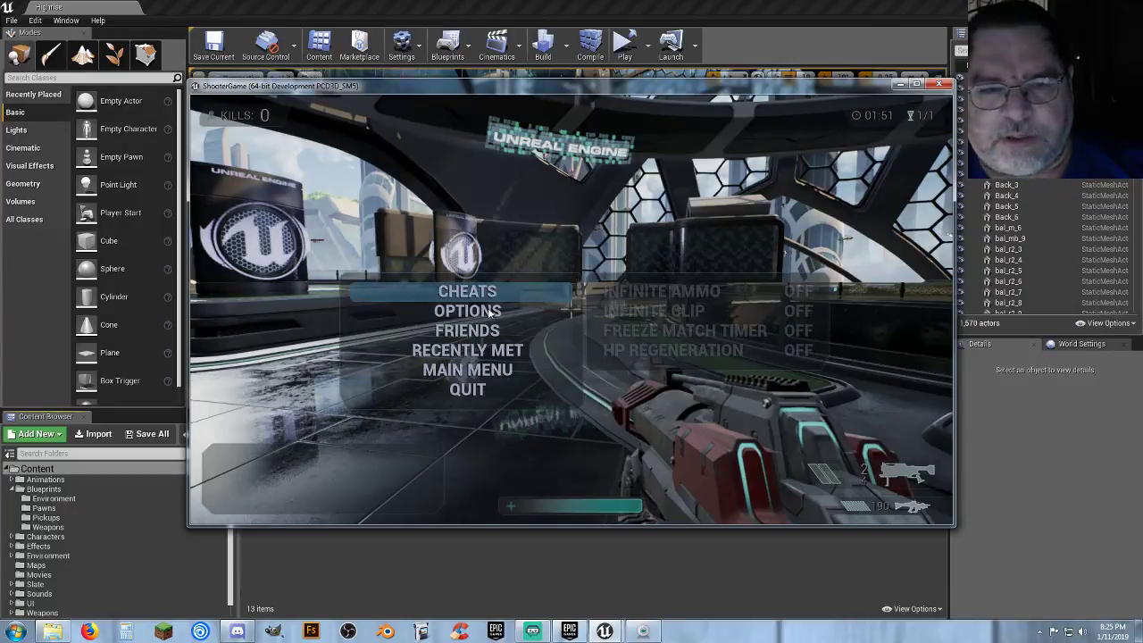
left_click(487, 313)
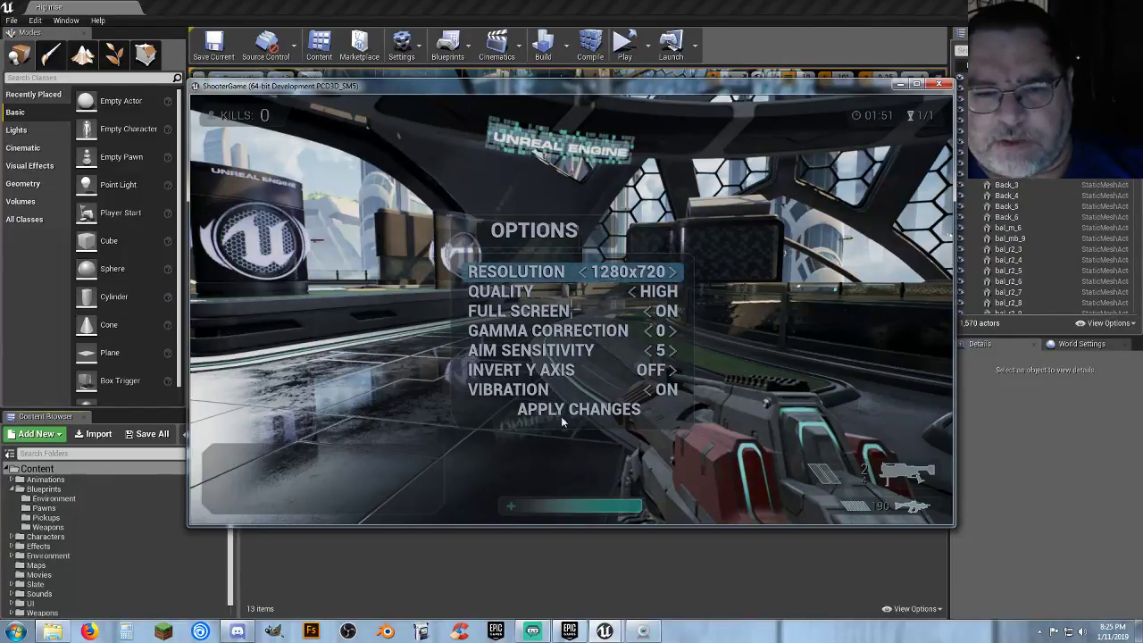
left_click(596, 412)
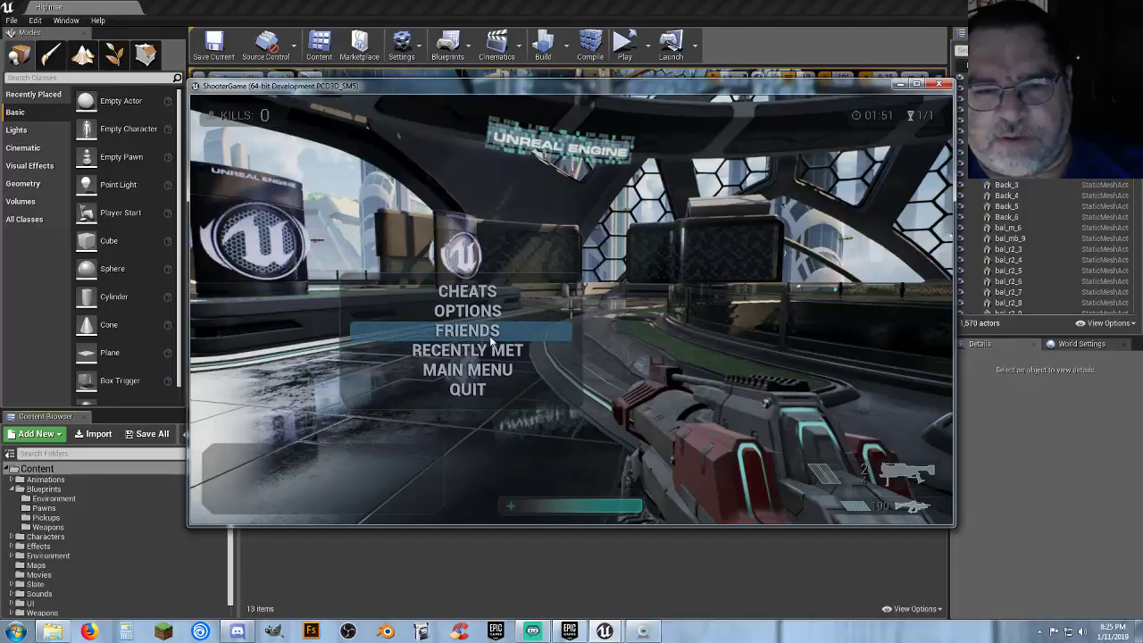
left_click(480, 355)
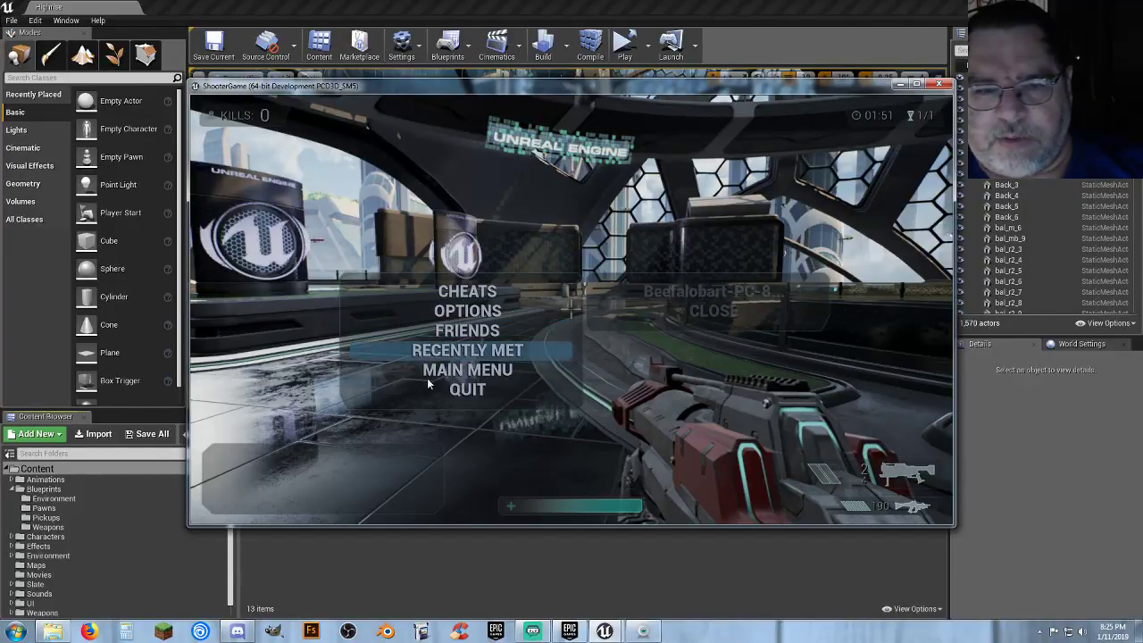
- Leave the match for the main menu, confirming the exit, and open the Host game setup
left_click(477, 373)
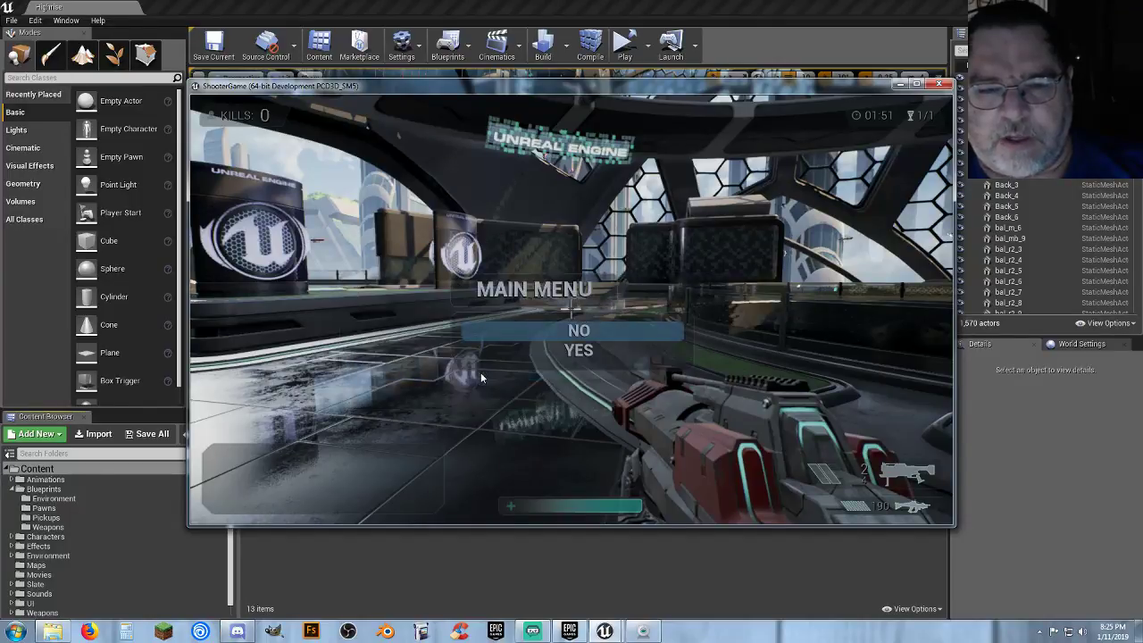
left_click(585, 351)
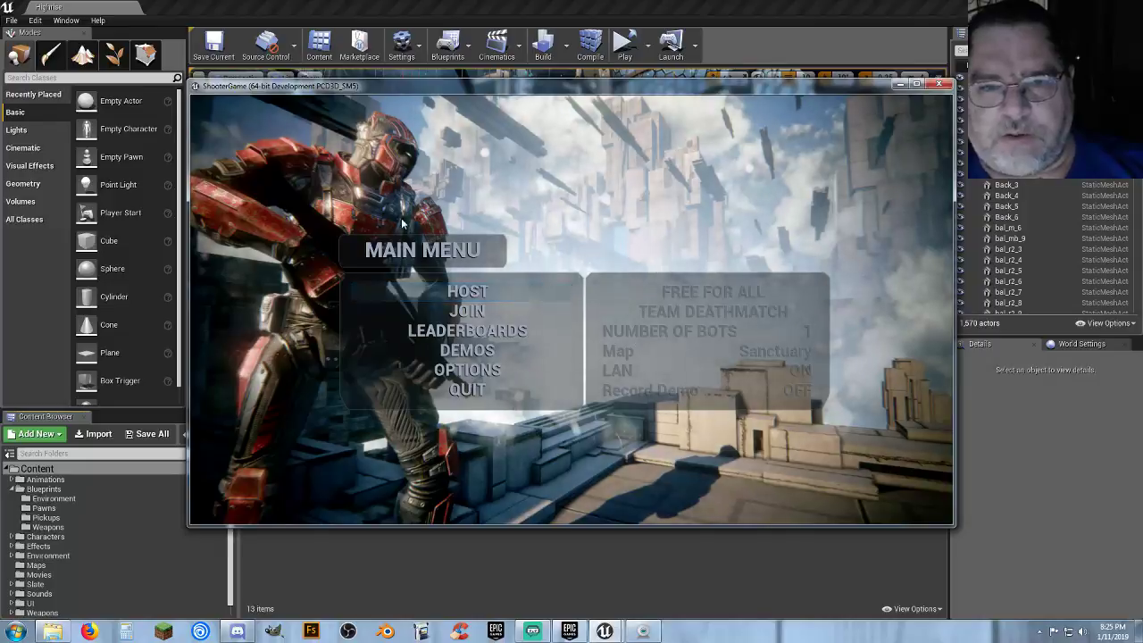
left_click(488, 298)
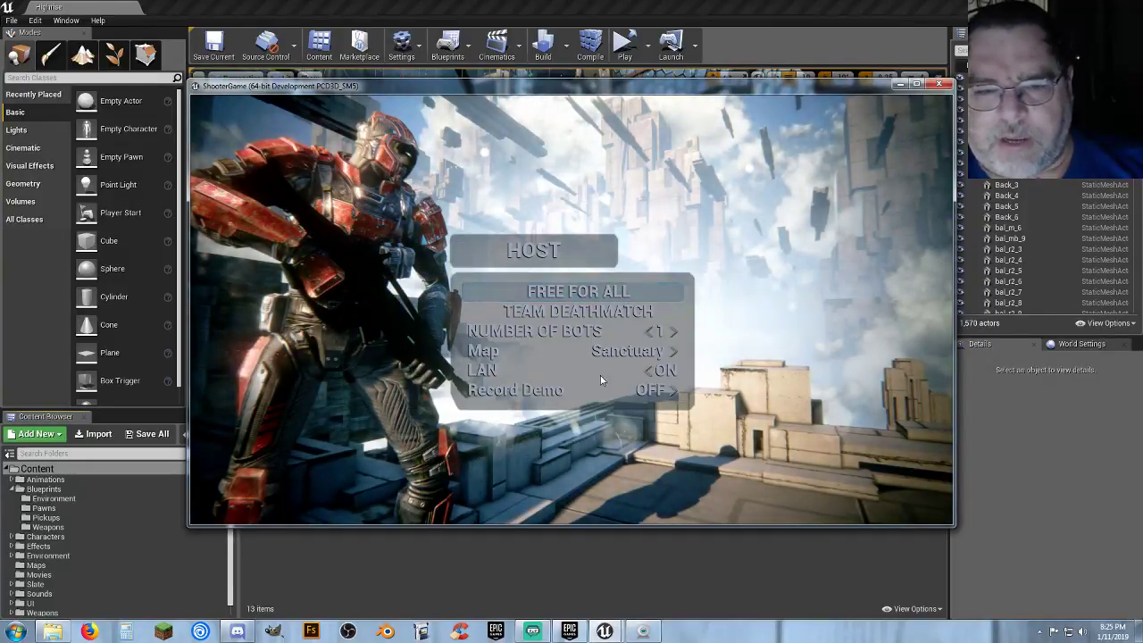
- Leave the Host setup, review the Leaderboards screen and return to the main menu
key("Escape")
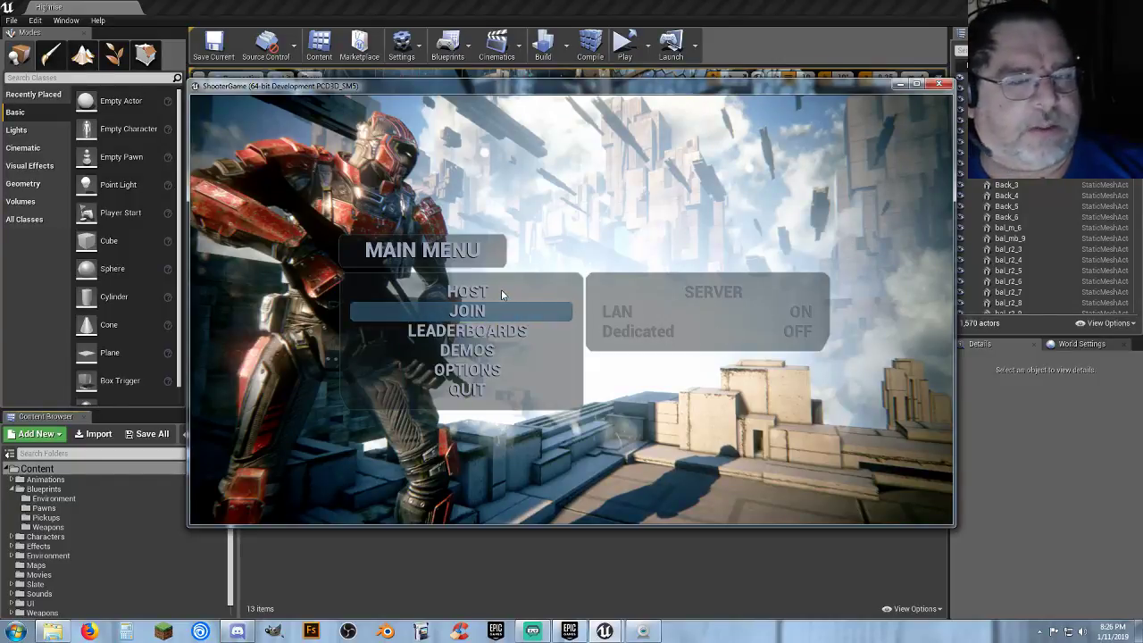
left_click(482, 334)
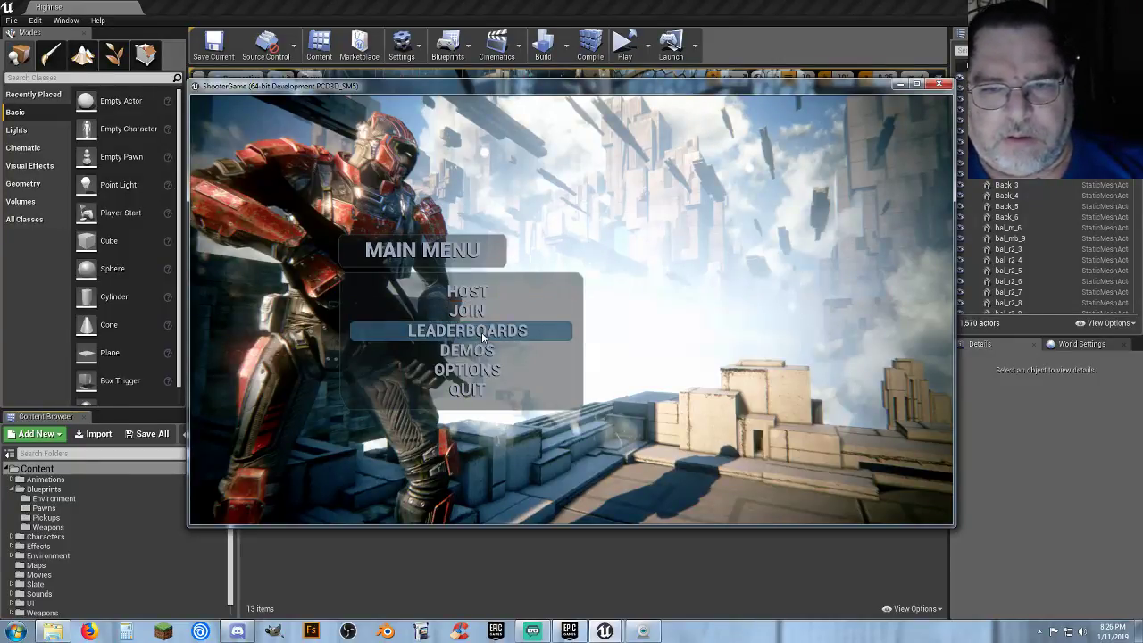
left_click(481, 334)
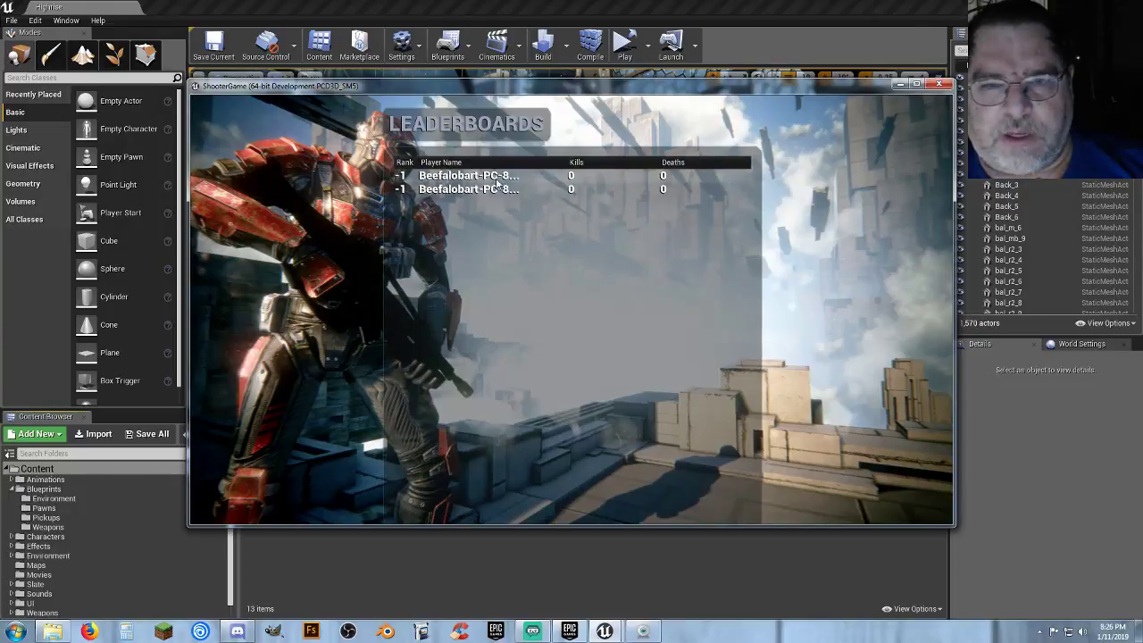
key("Escape")
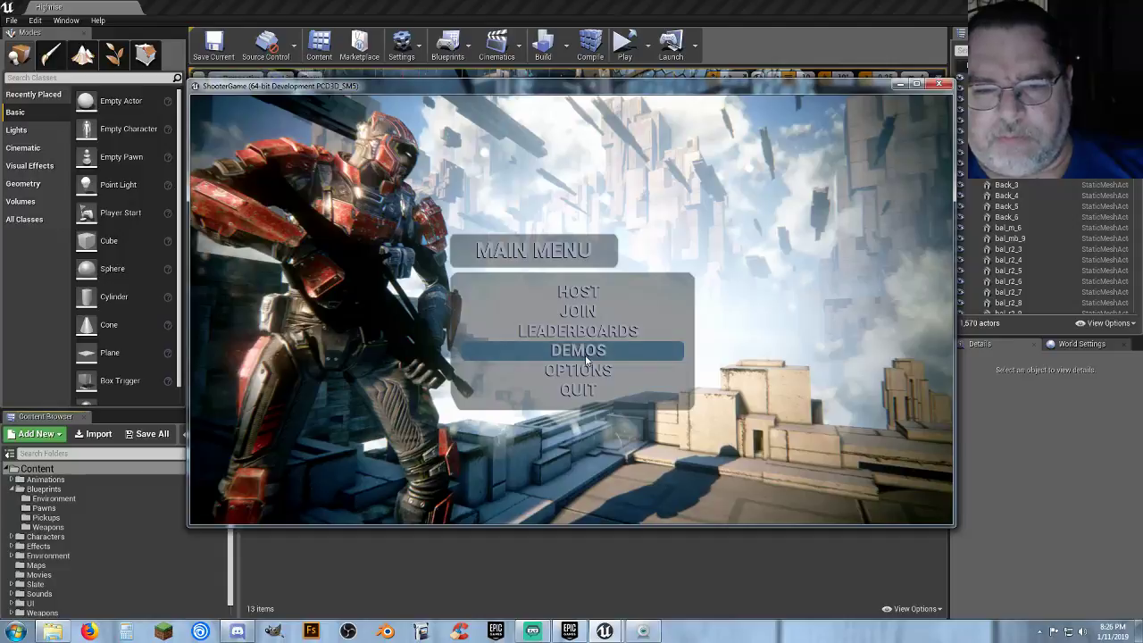
- Host a Free For All match on the Sanctuary map with one bot and walk around the steps before the match starts
left_click(599, 292)
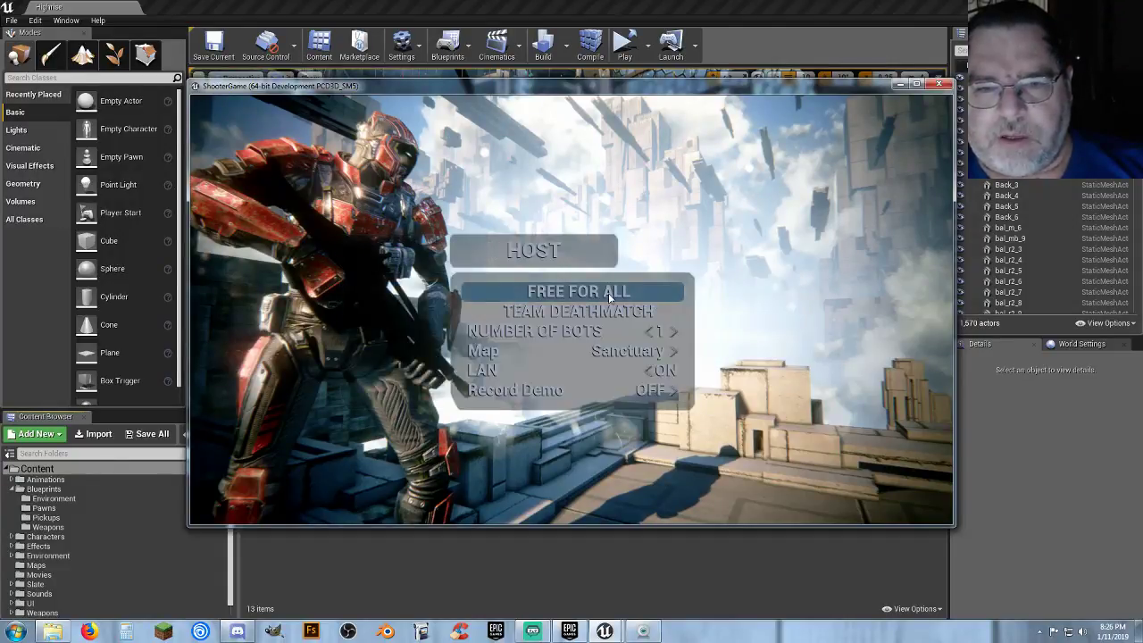
left_click(608, 293)
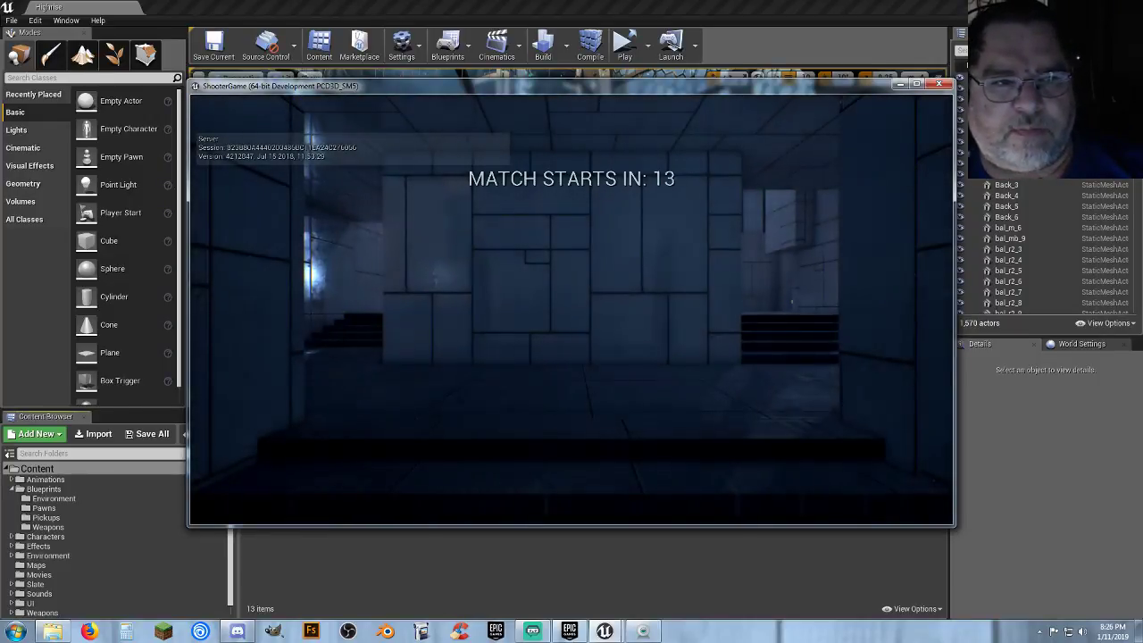
key("w")
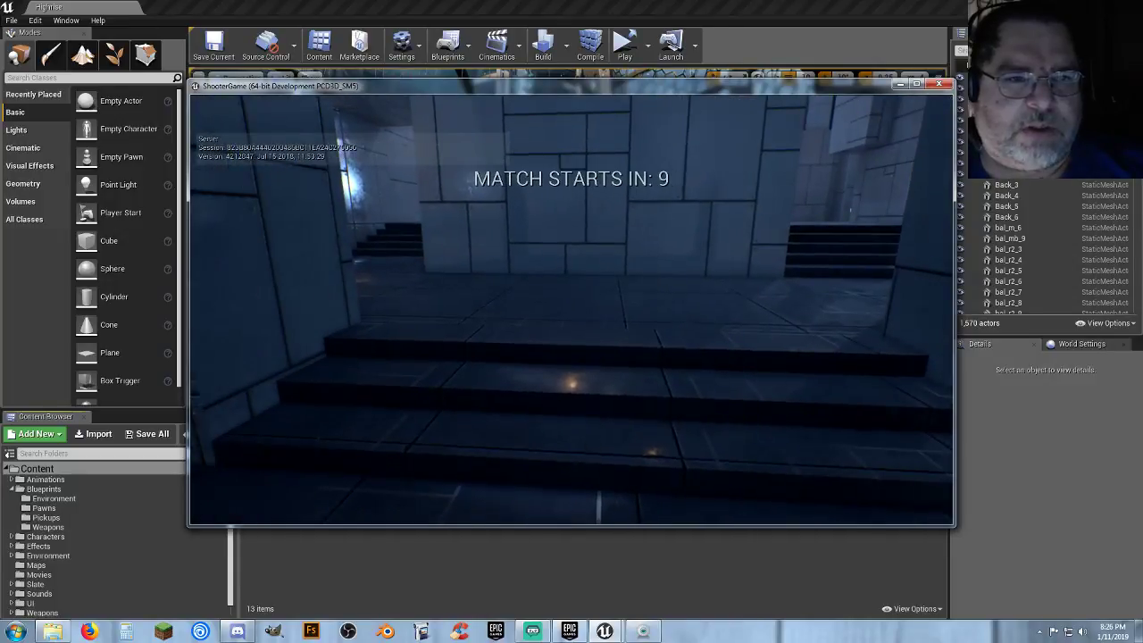
- Leave the Free For All match for the main menu, confirming the exit
key("Escape")
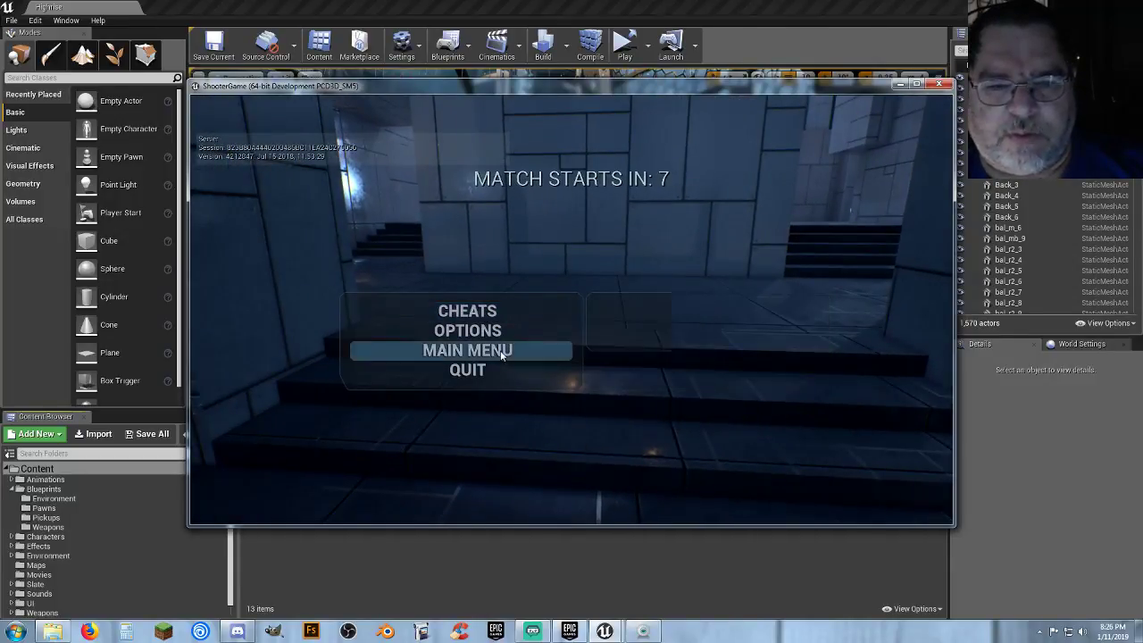
left_click(467, 350)
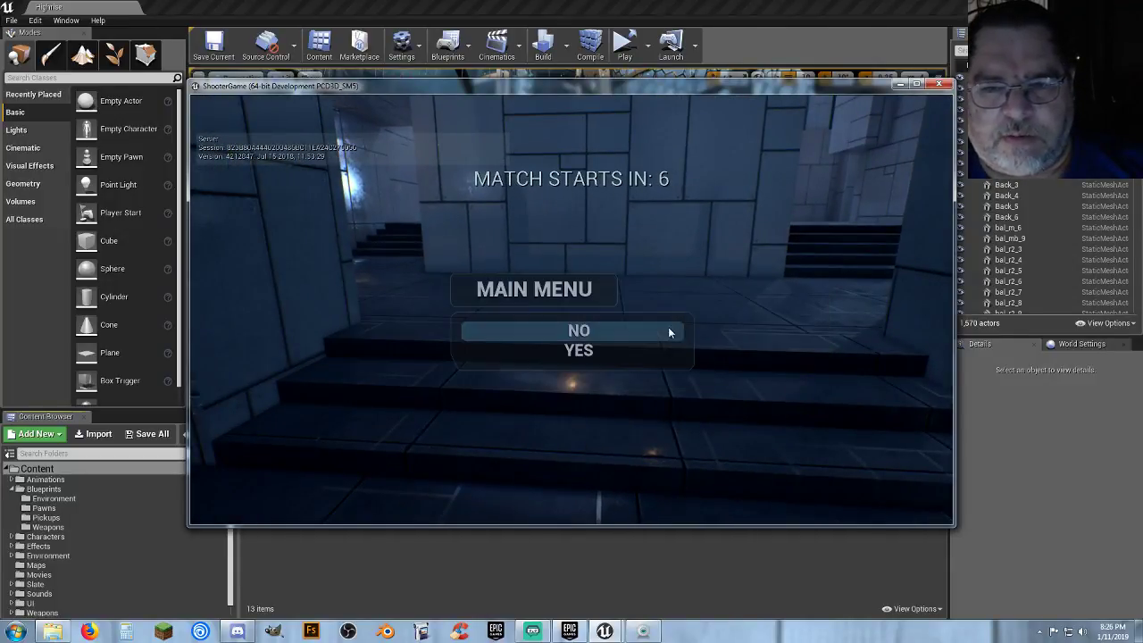
left_click(580, 350)
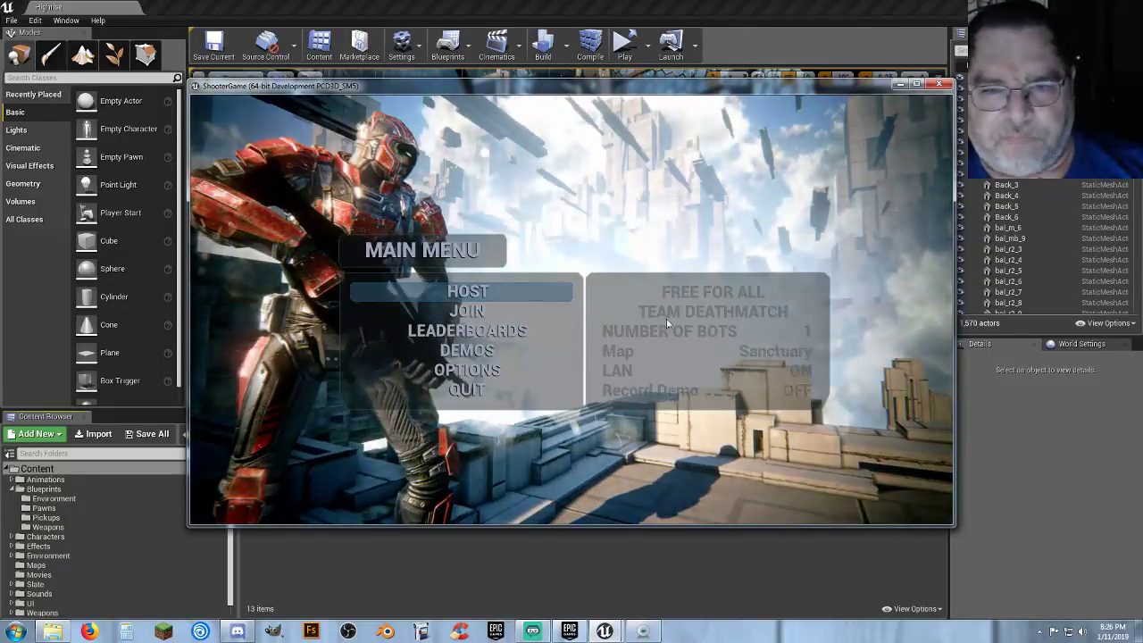
- Host a Team Deathmatch on the Sanctuary map with the number of bots set to 5 and LAN set to OFF
left_click(516, 292)
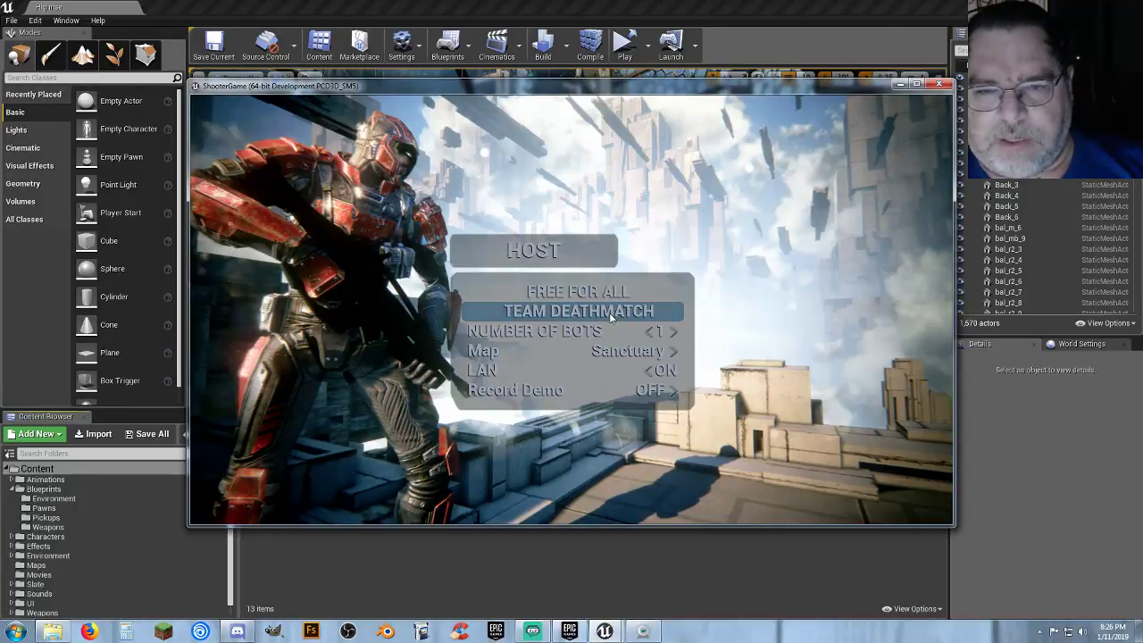
left_click(675, 332)
left_click(675, 332)
left_click(675, 333)
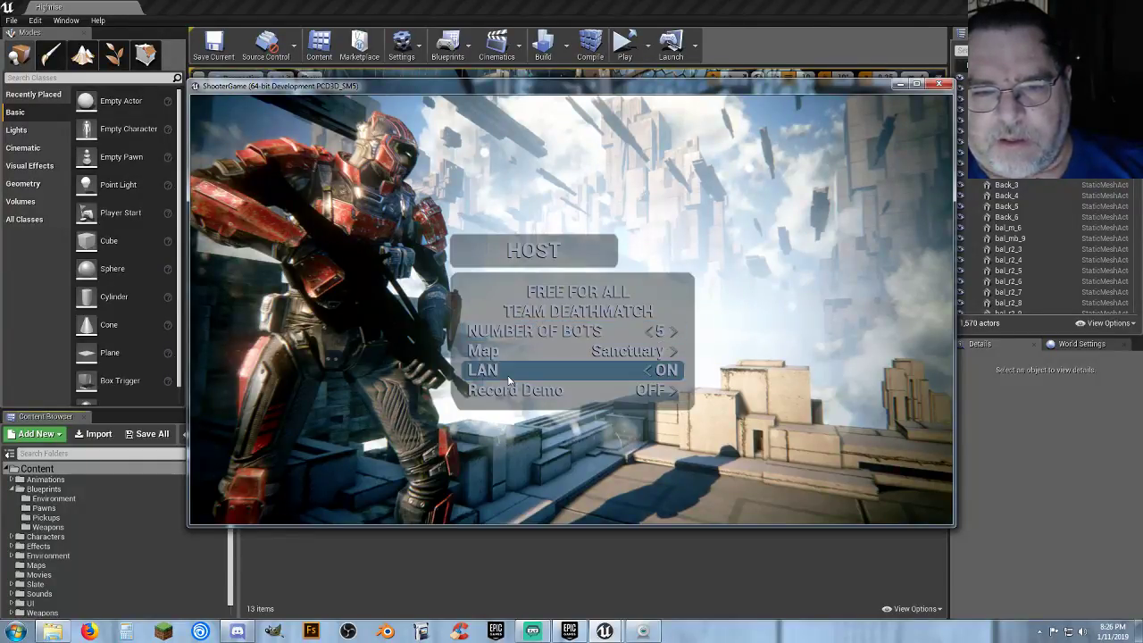
left_click(643, 373)
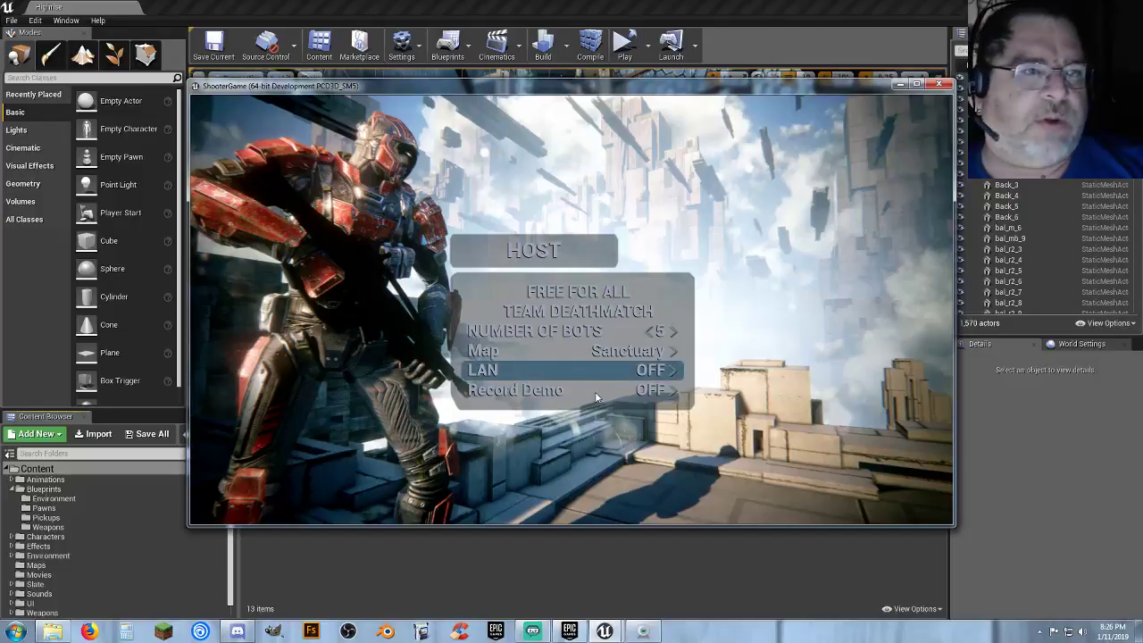
left_click(598, 312)
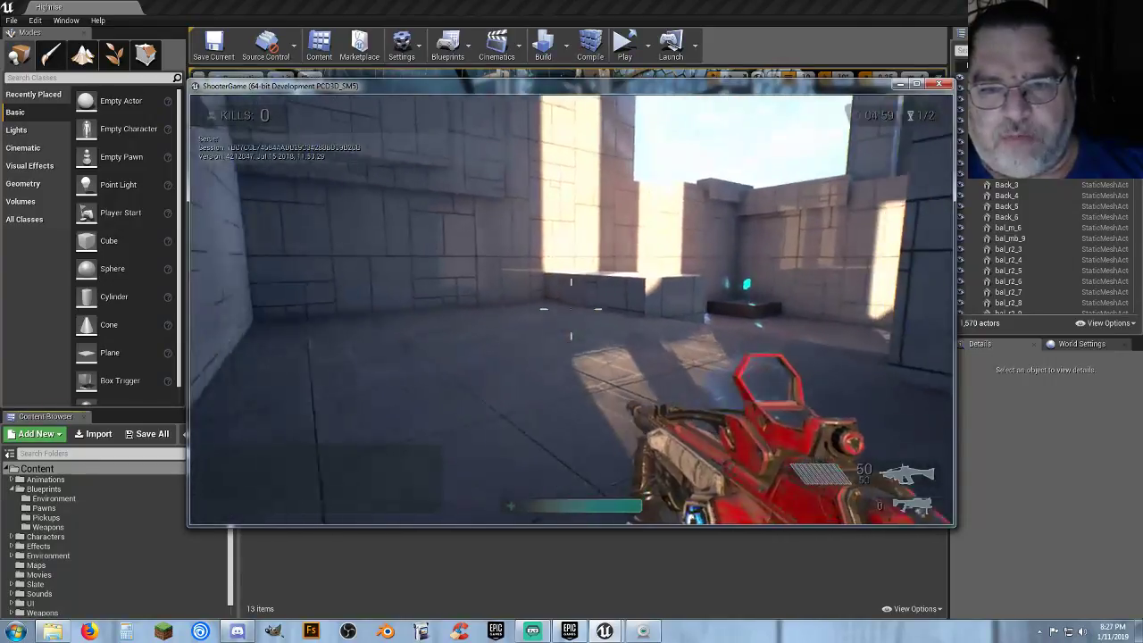
- Run across the Sanctuary courtyard, jump onto the low stone block and engage the attacking bots
key("w")
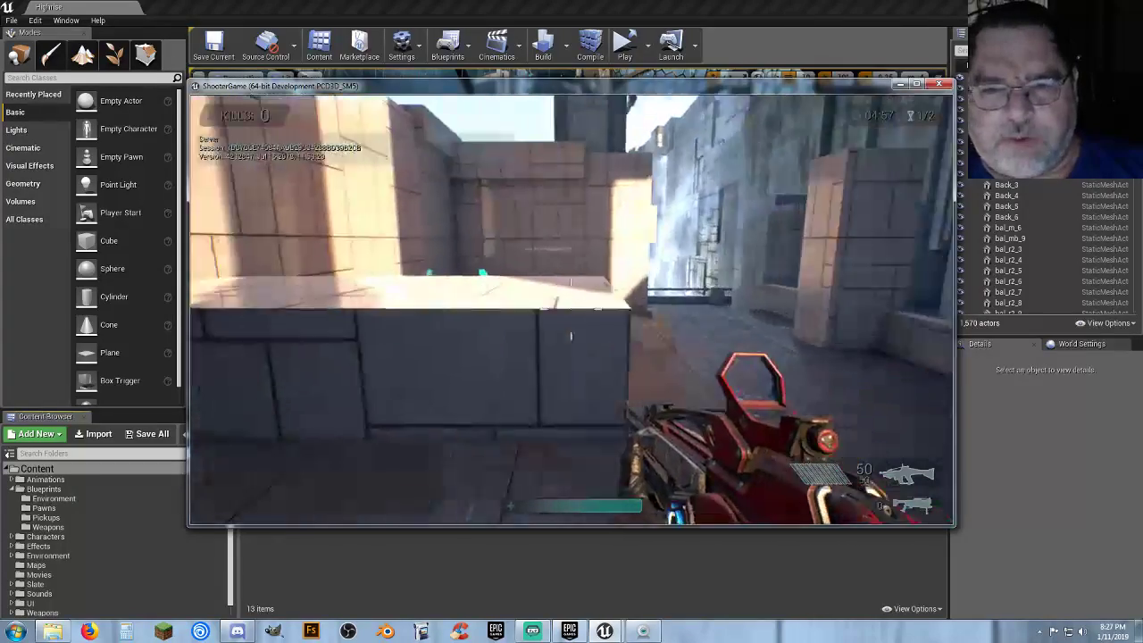
key("w")
key("space")
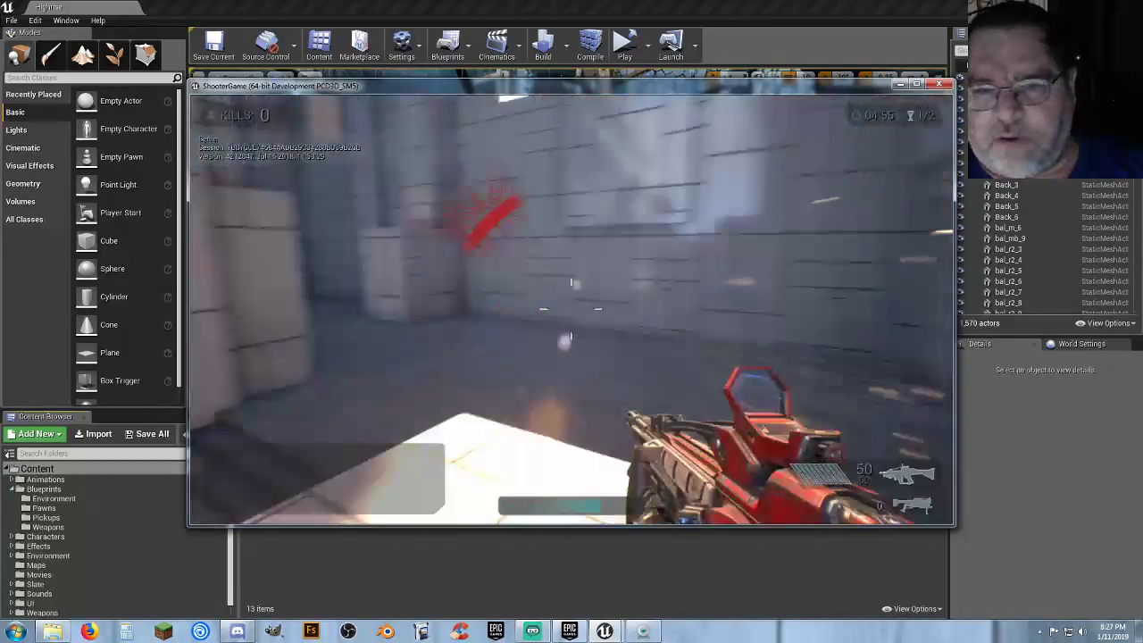
key("w")
left_click(571, 309)
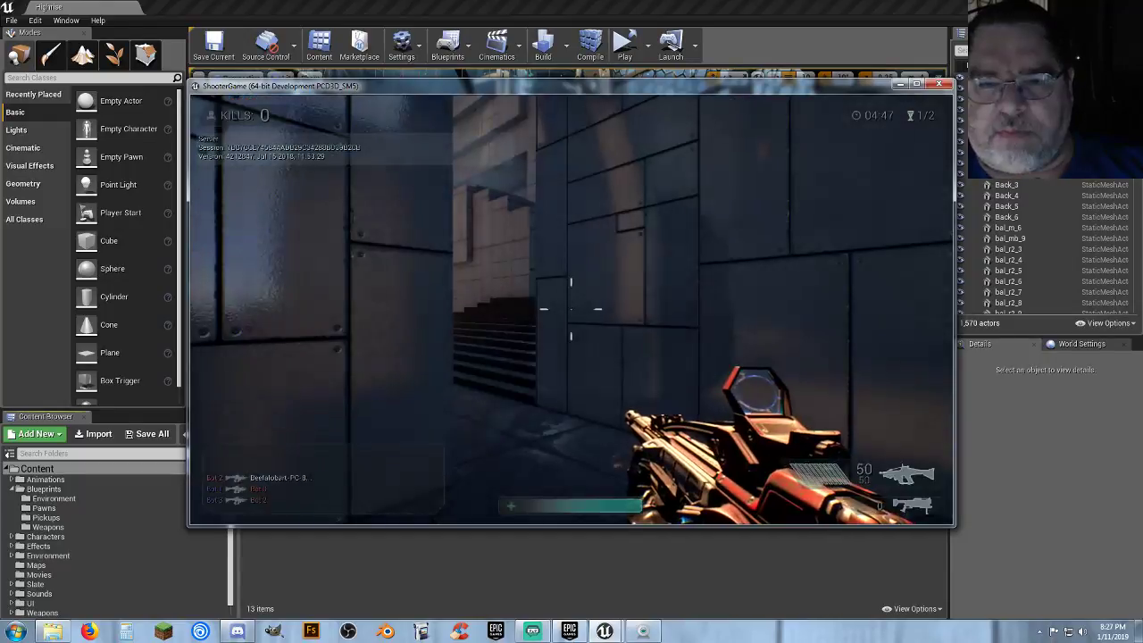
- Run along the railed walkway, climb the wide stairs to the sunlit courtyard and fire at the enemy bot
key("w")
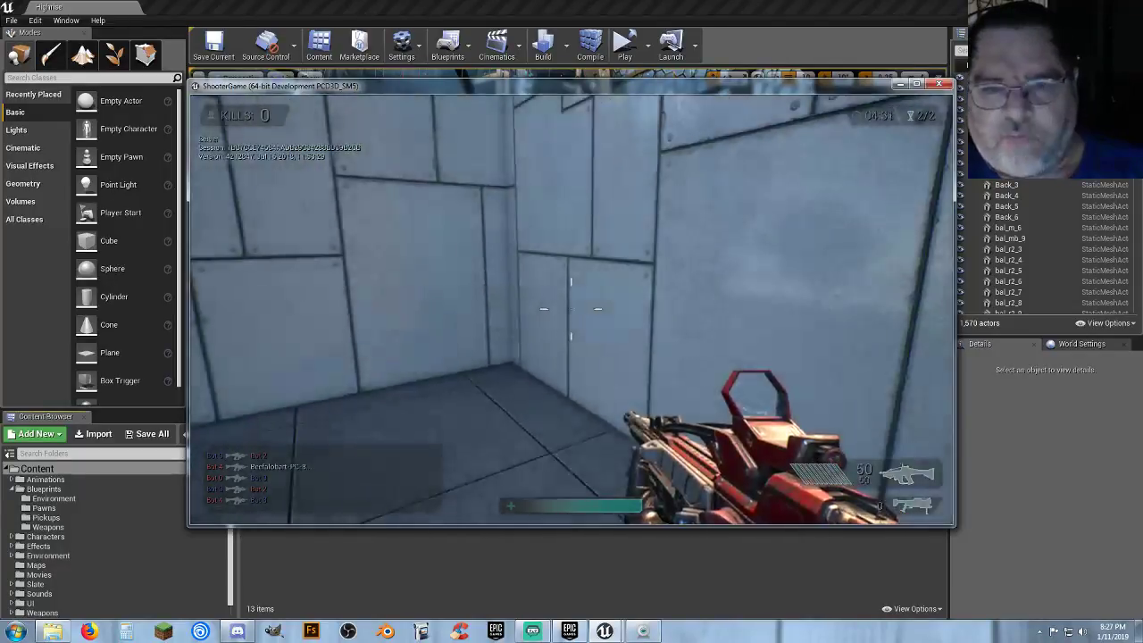
key("w")
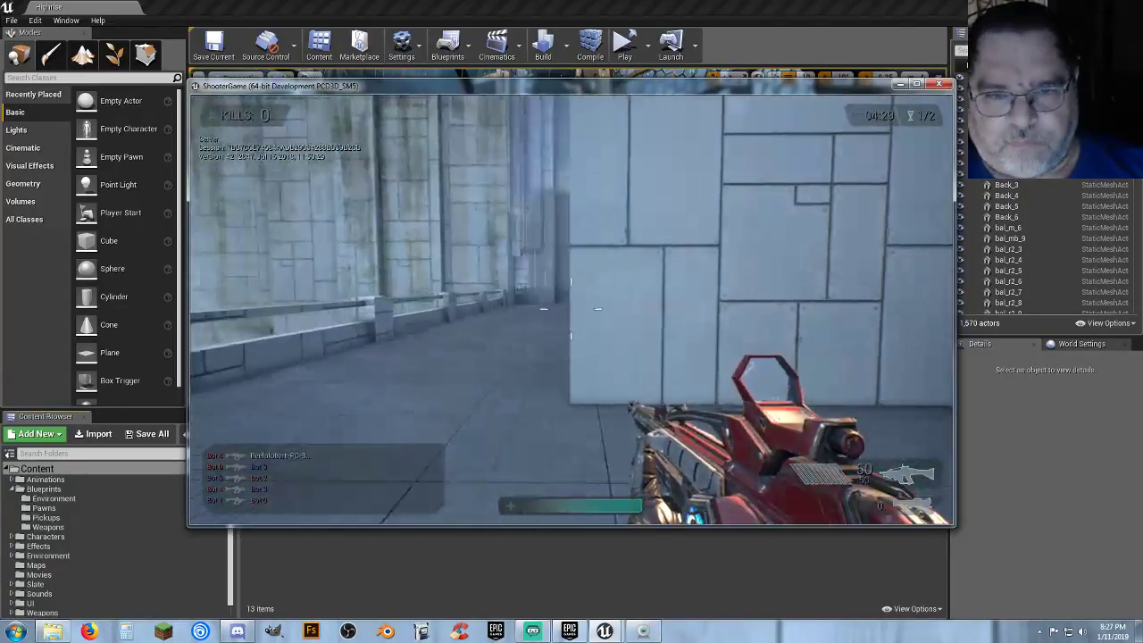
key("w")
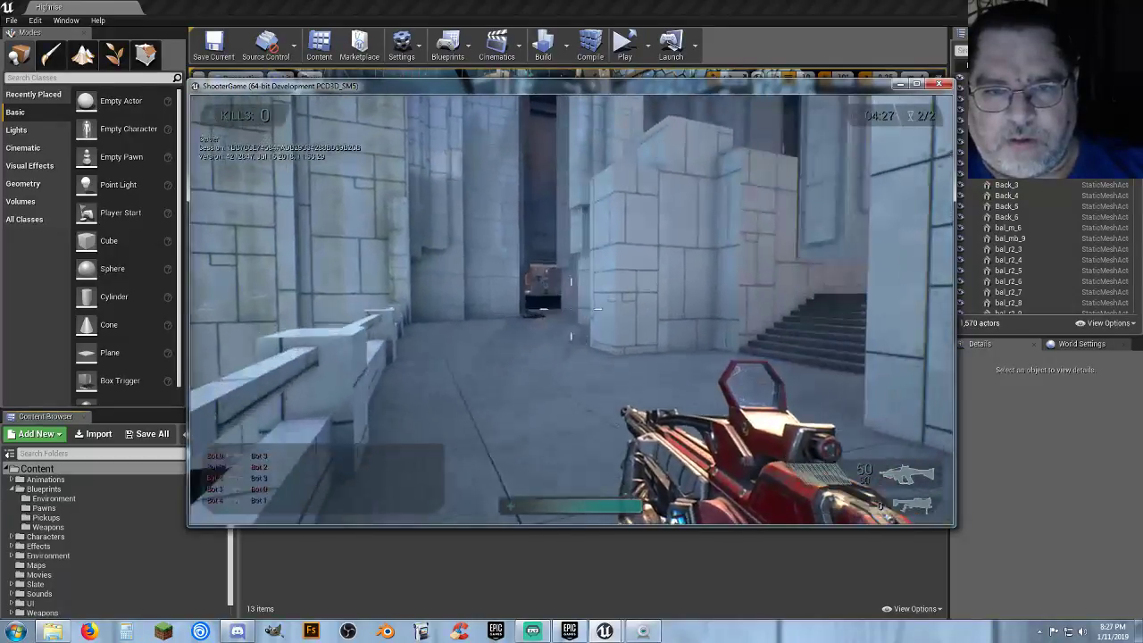
key("w")
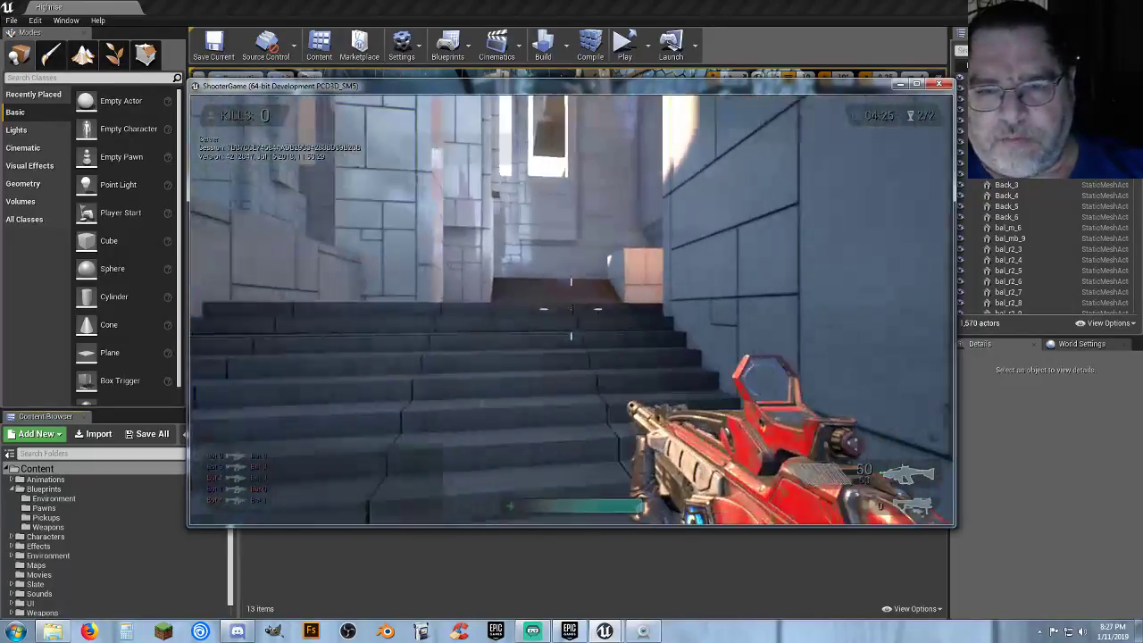
key("w")
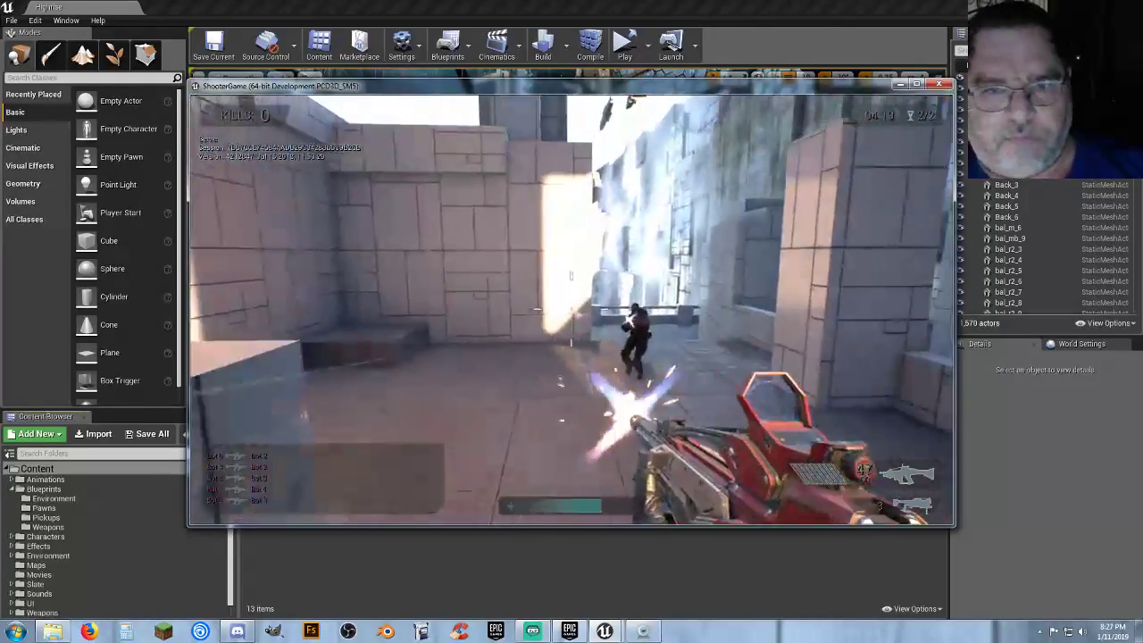
- Run from the dark corridor into the stone hall, aim through the rifle sight and head for the dark stairs
key("w")
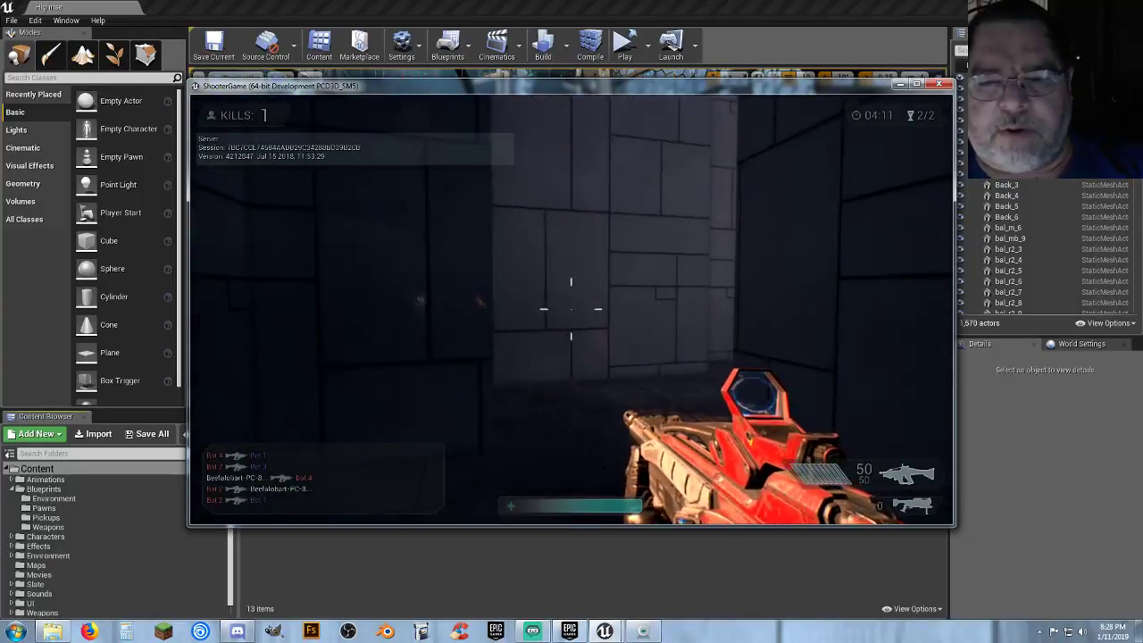
key("w")
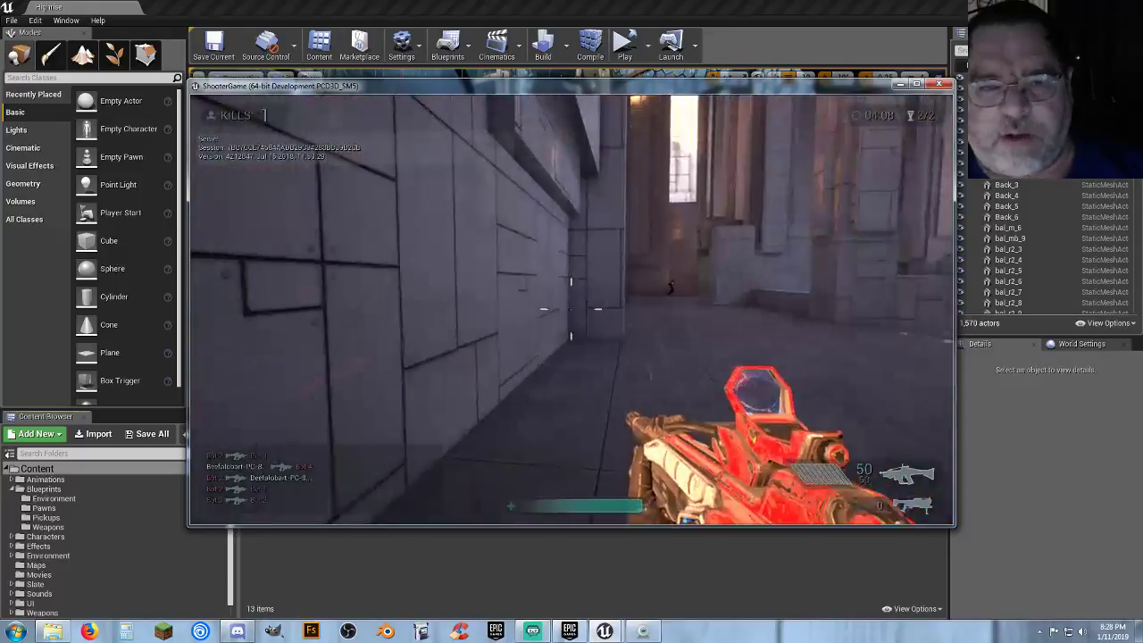
key("w")
right_click(570, 309)
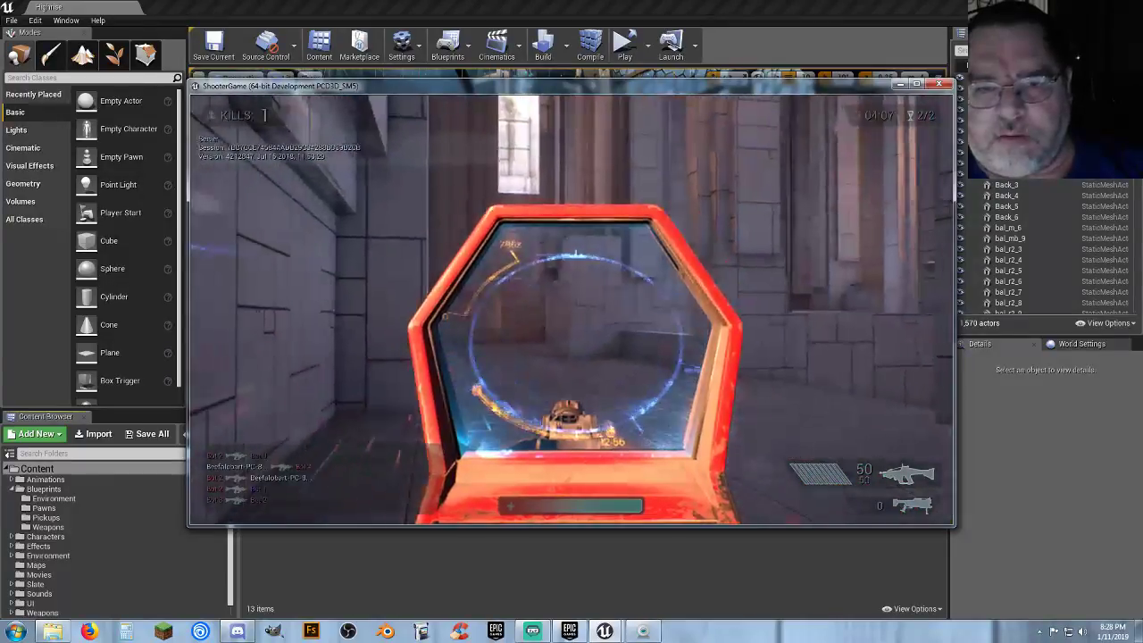
key("w")
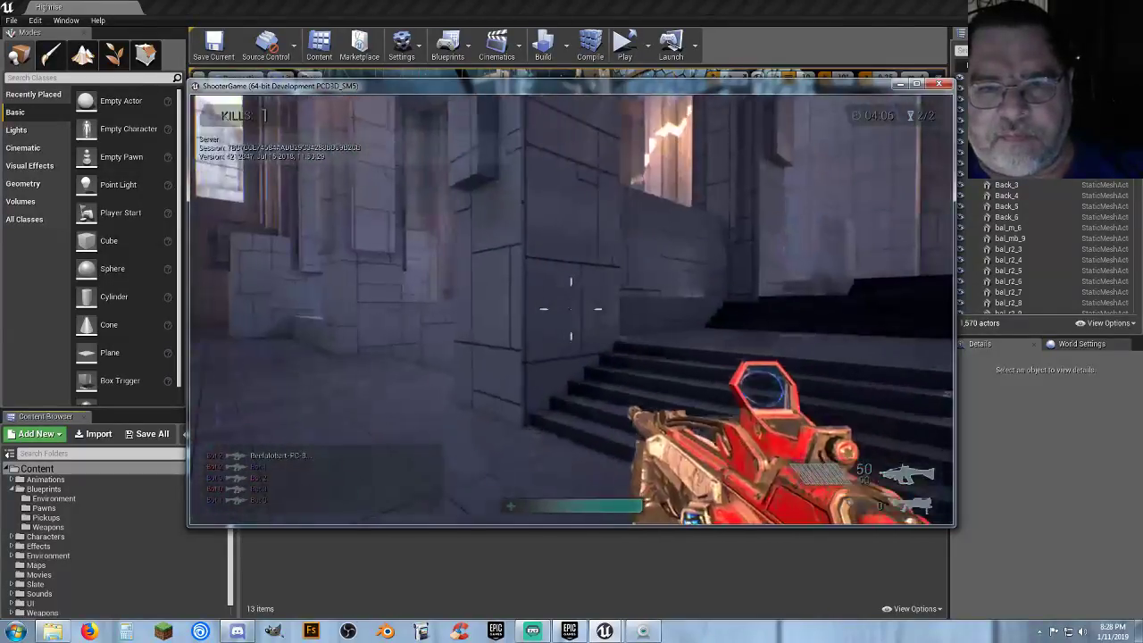
- Pause the match and quit the standalone game to return to the level editor
key("Escape")
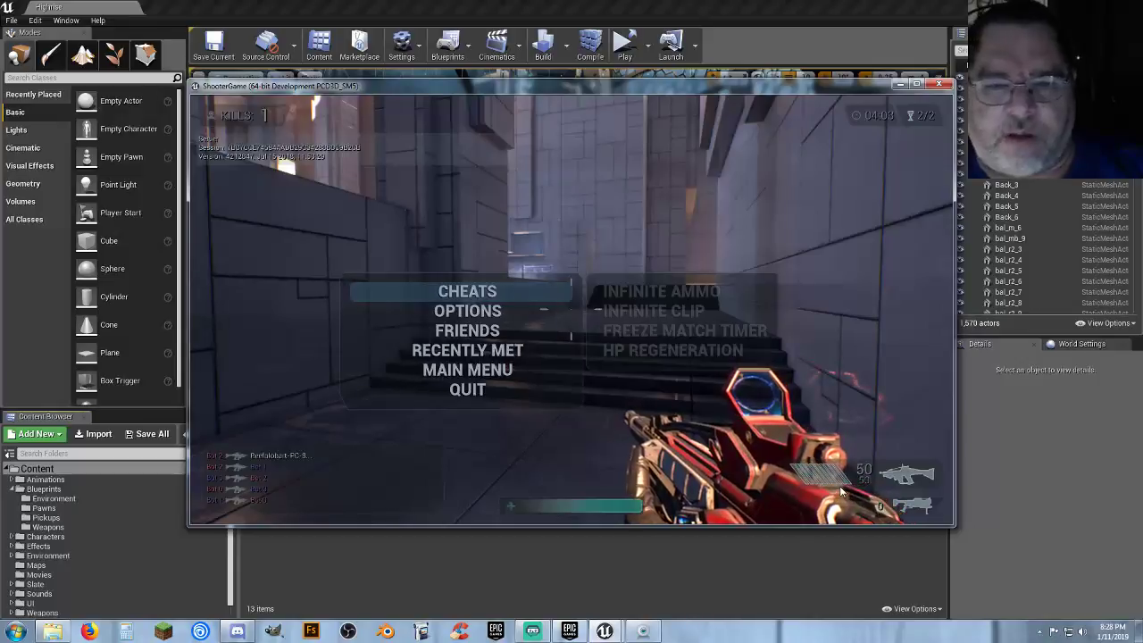
left_click(477, 398)
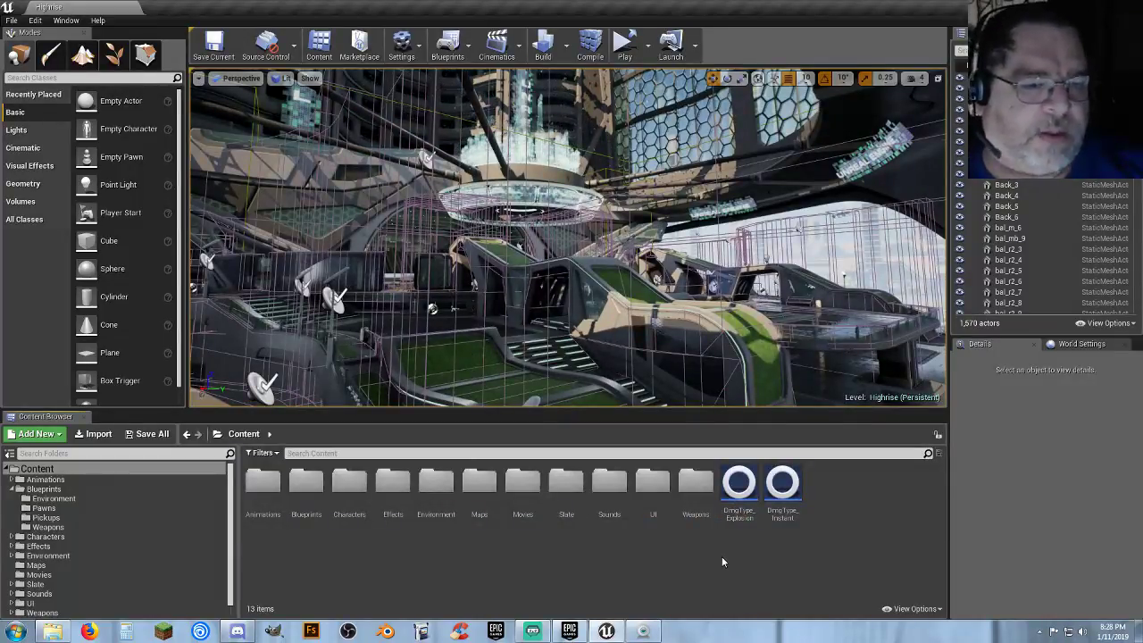
- Browse the project's Blueprints content to the Pawns folder and open the PlayerPawn blueprint
left_click(50, 490)
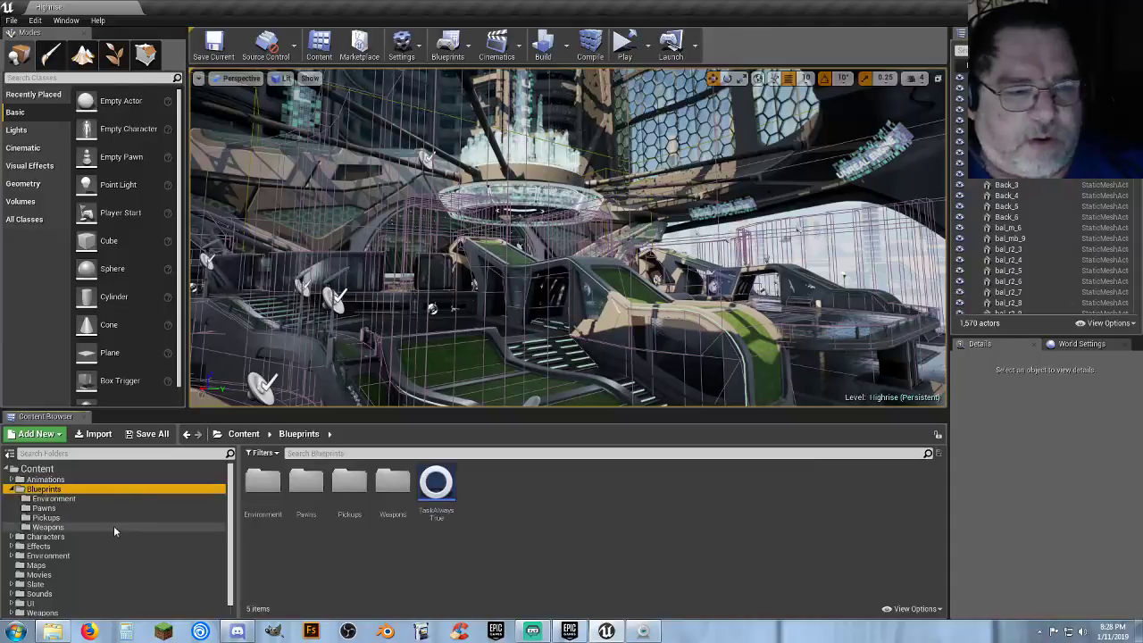
scroll(54, 550, "down", 1)
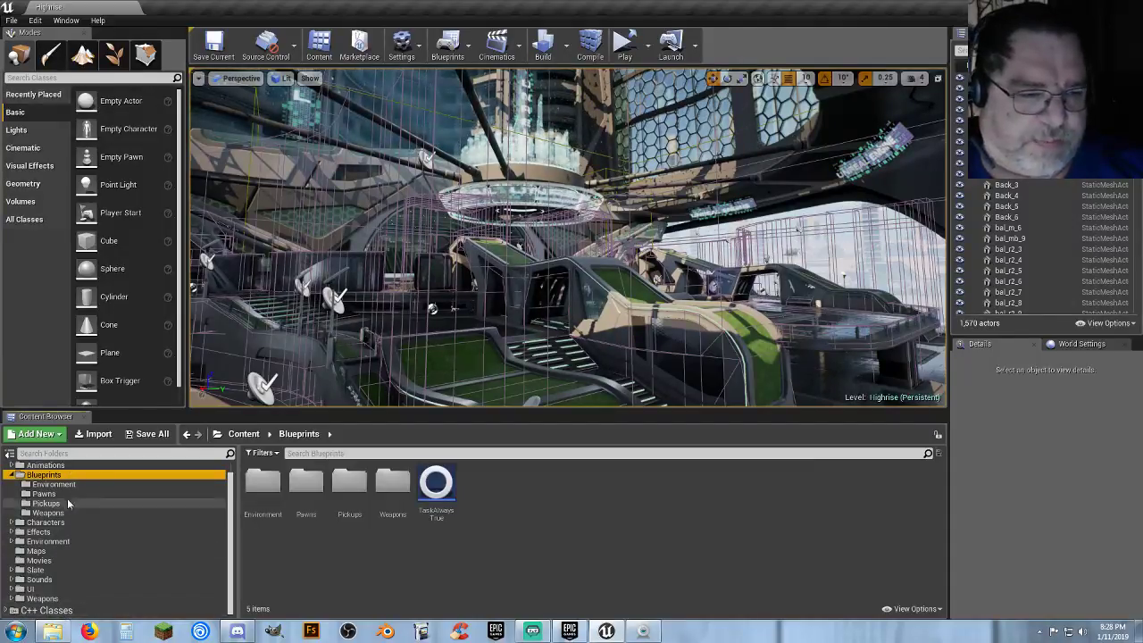
scroll(80, 509, "up", 1)
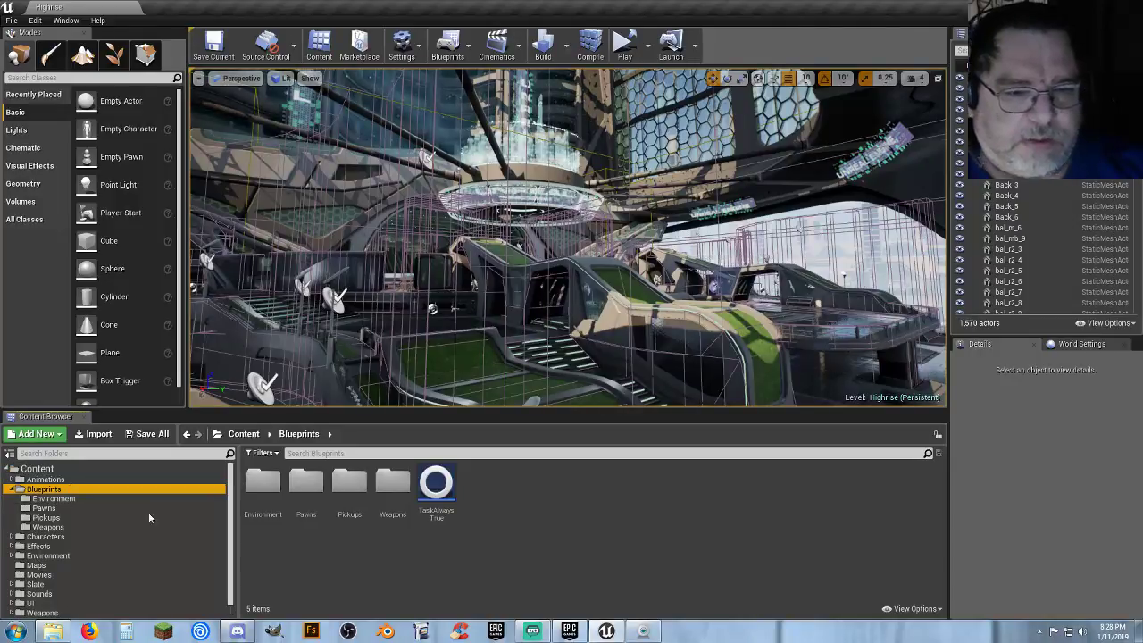
left_click(84, 510)
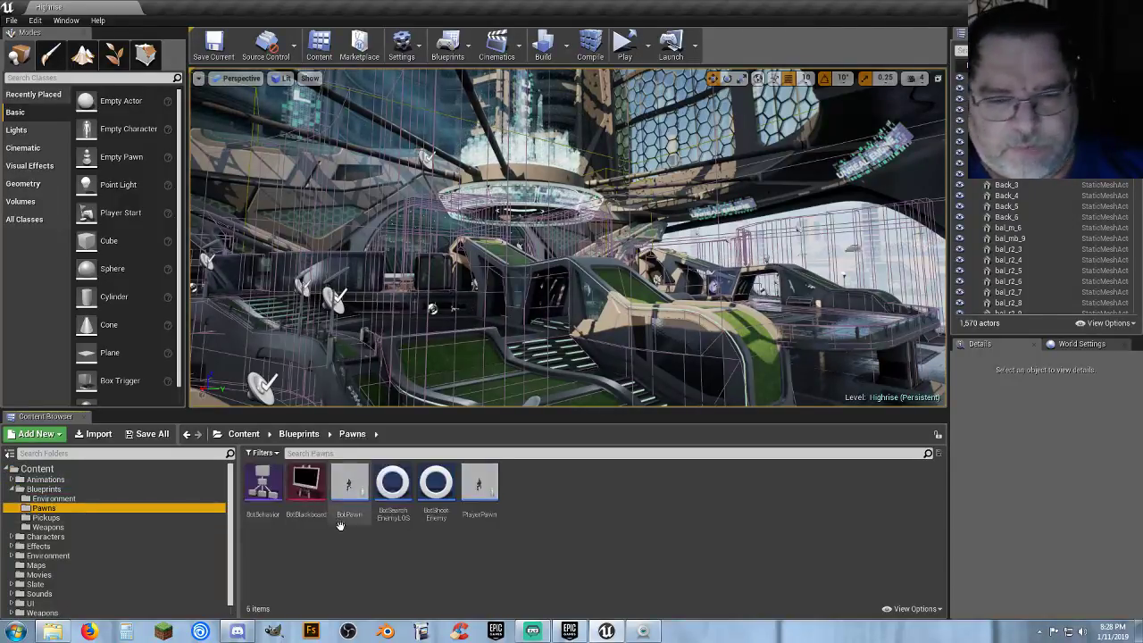
left_click(482, 516)
double_click(482, 516)
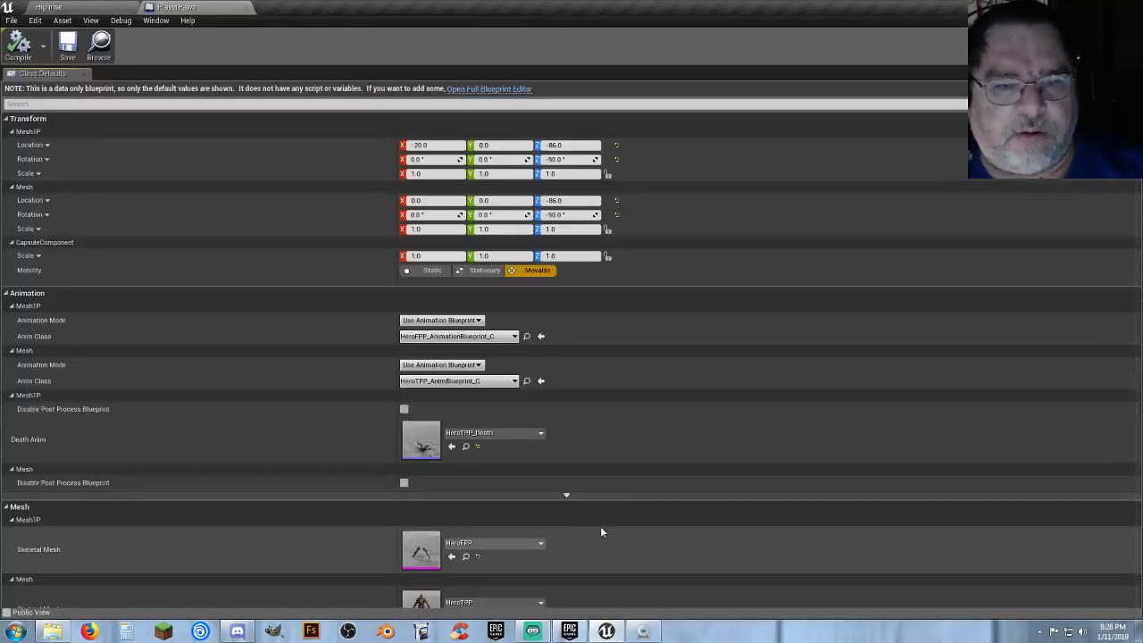
- Open PlayerPawn in the full Blueprint editor and show its Construction Script graph
left_click(489, 90)
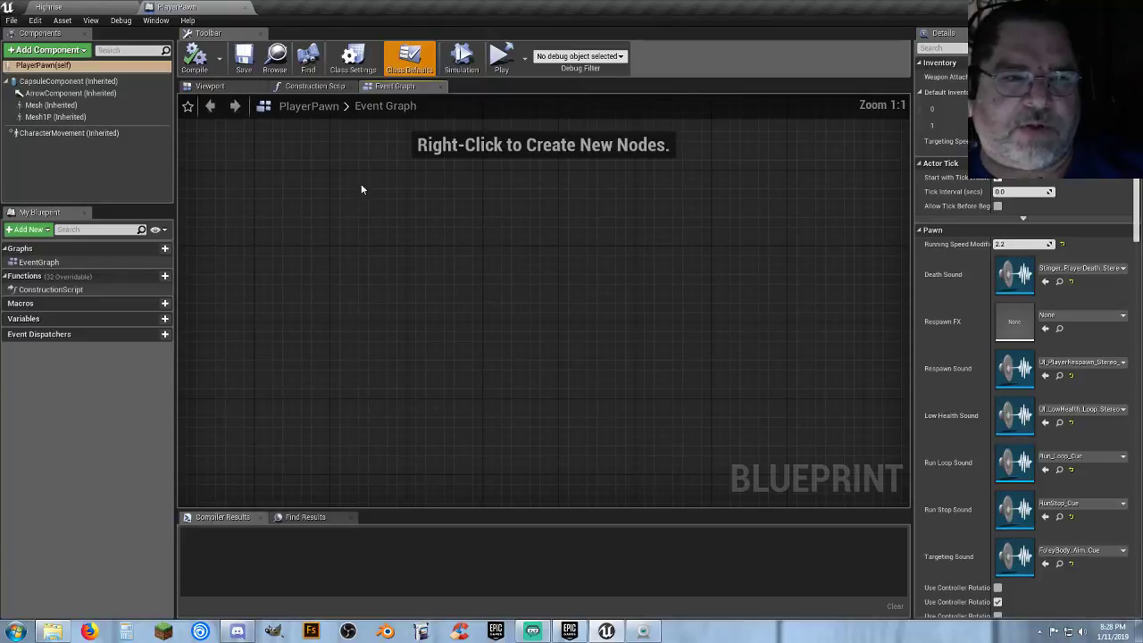
left_click(318, 87)
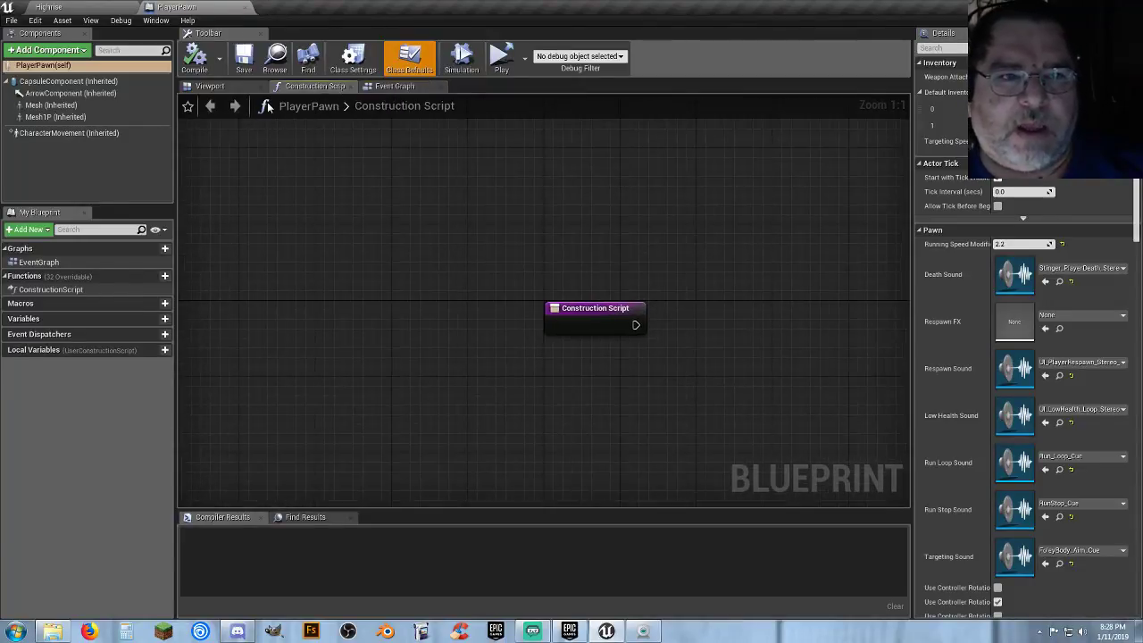
- Show PlayerPawn's full character model in the viewport and inspect its Mesh and Mesh1P components
left_click(230, 90)
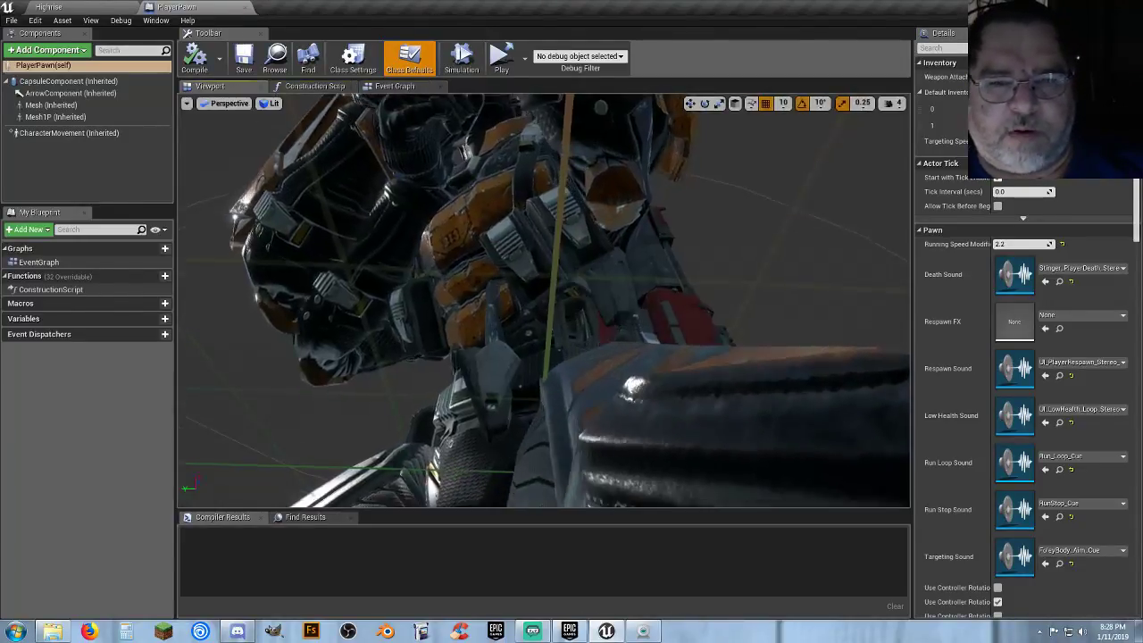
left_click_drag(543, 300, 535, 397)
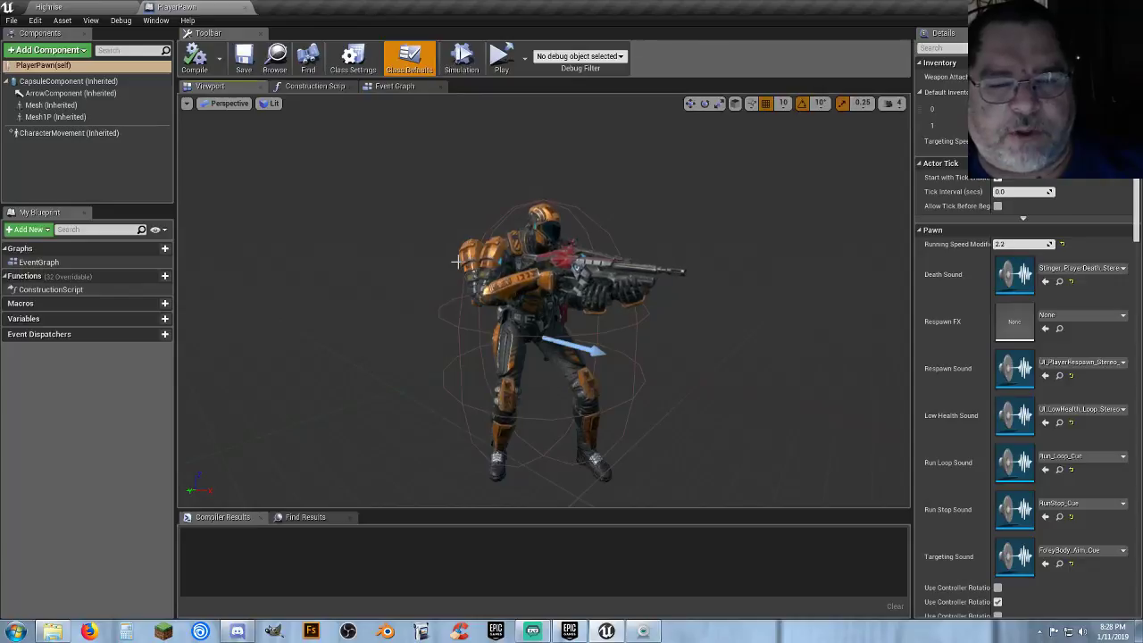
left_click(44, 105)
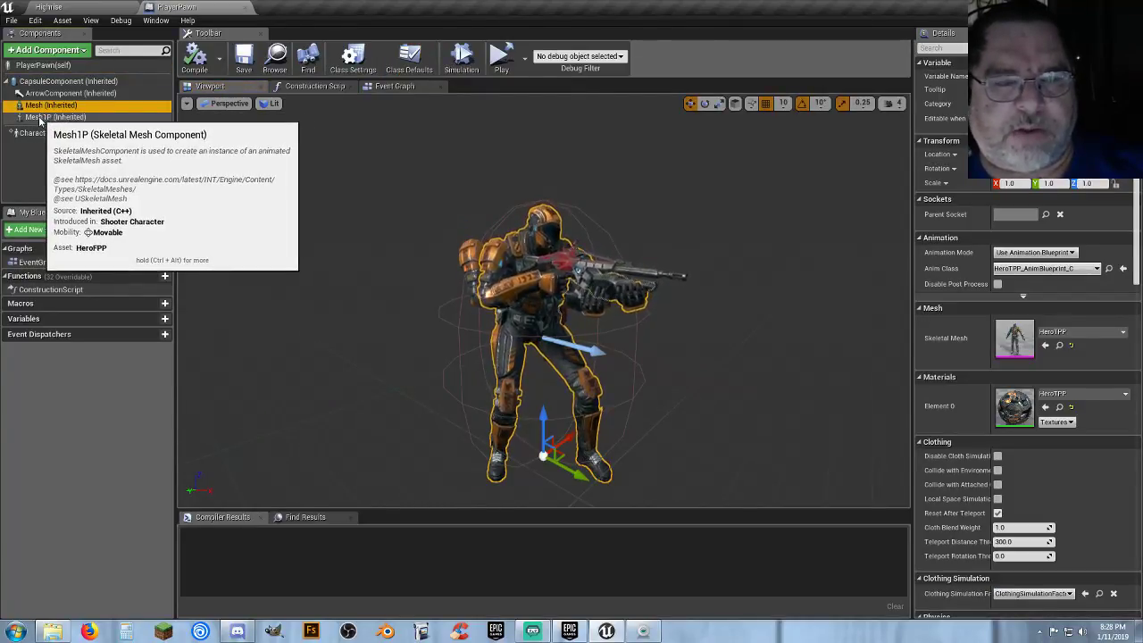
left_click(40, 118)
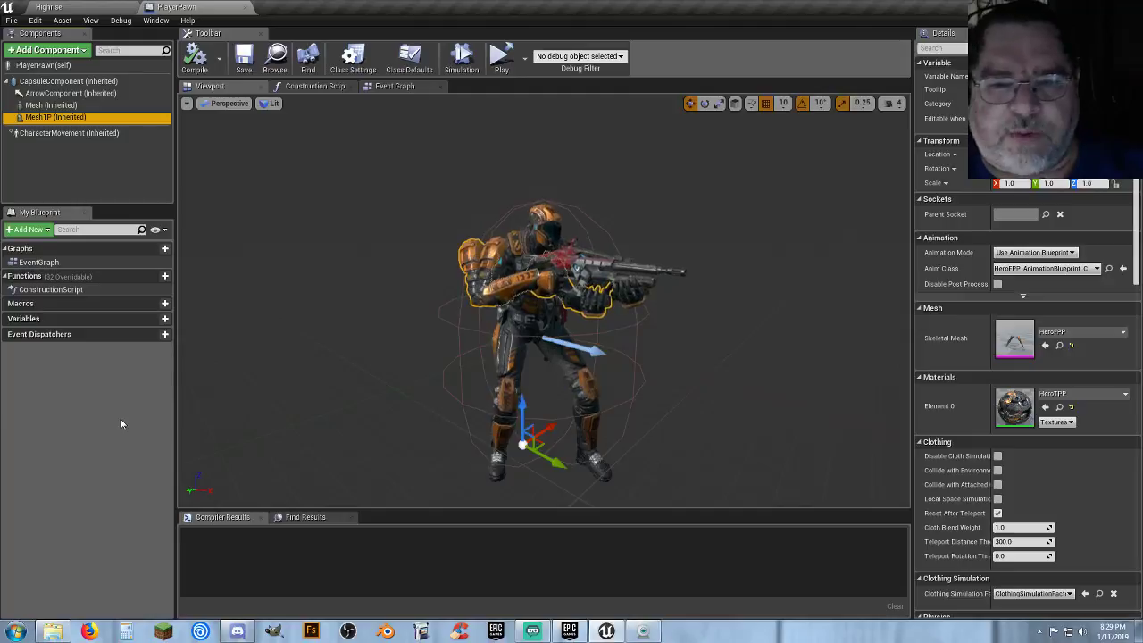
left_click(67, 174)
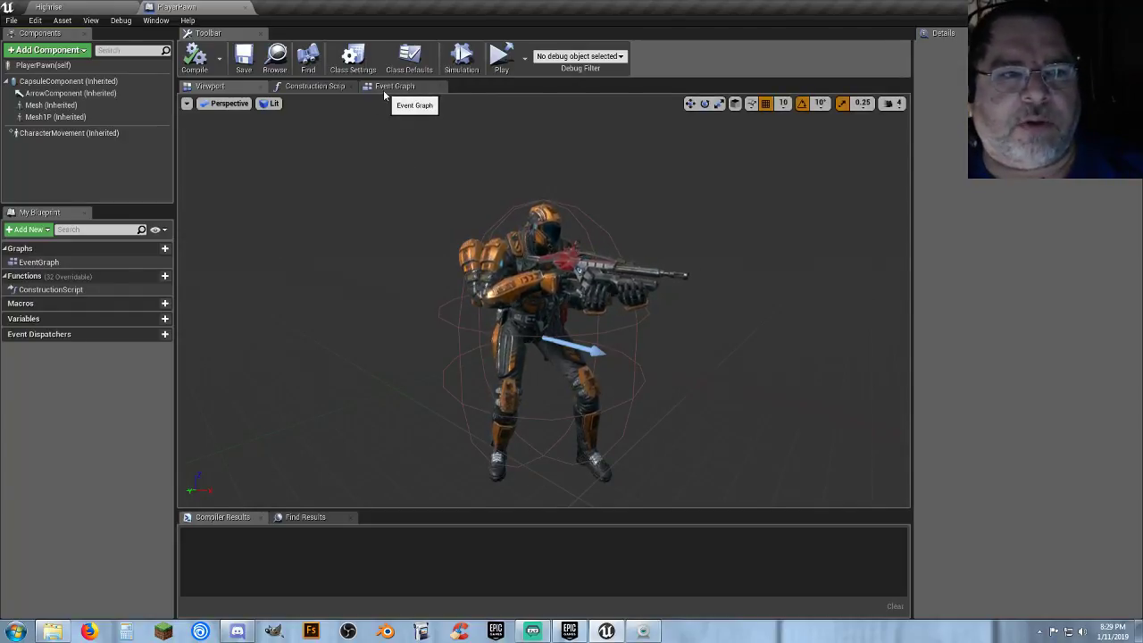
- Show PlayerPawn's Event Graph and class defaults, and look at the advanced Actor Tick settings
left_click(43, 65)
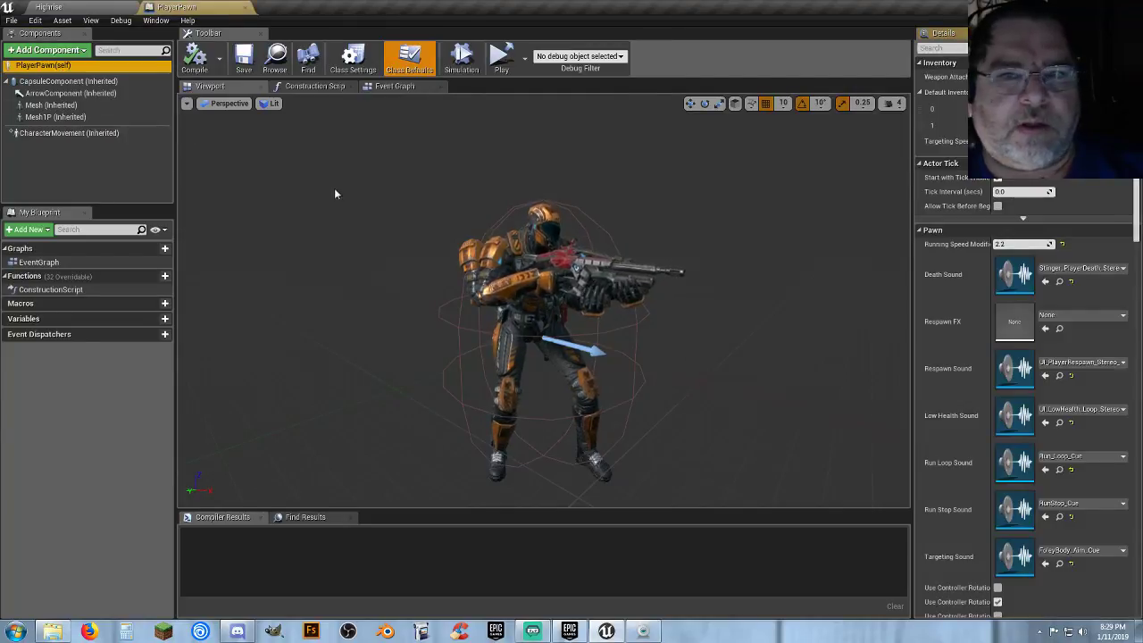
left_click(394, 85)
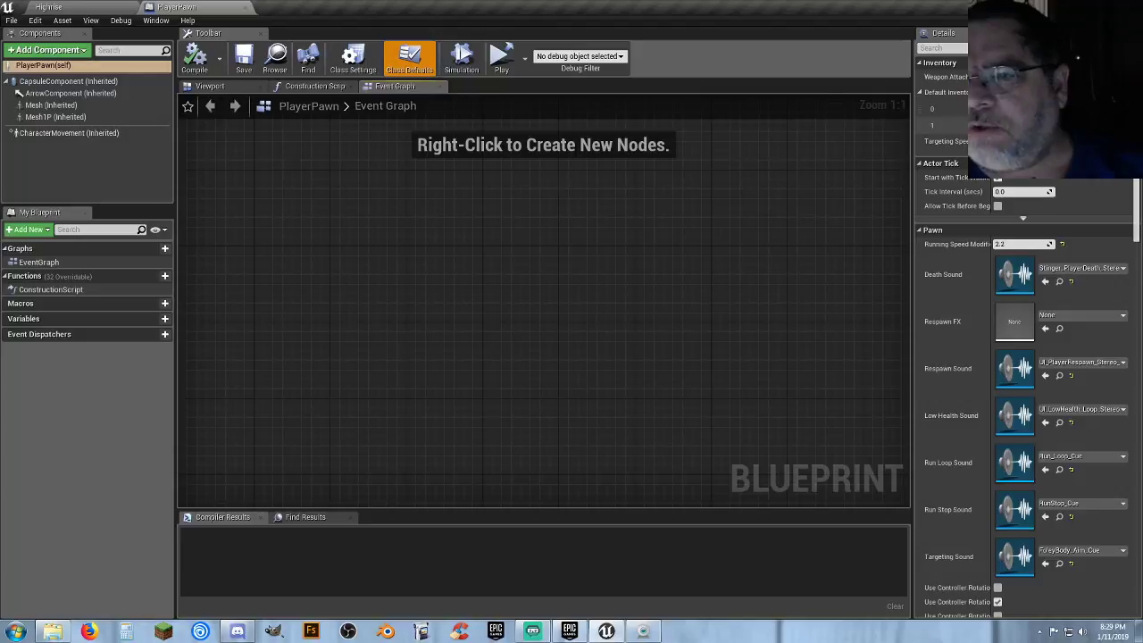
left_click(1027, 125)
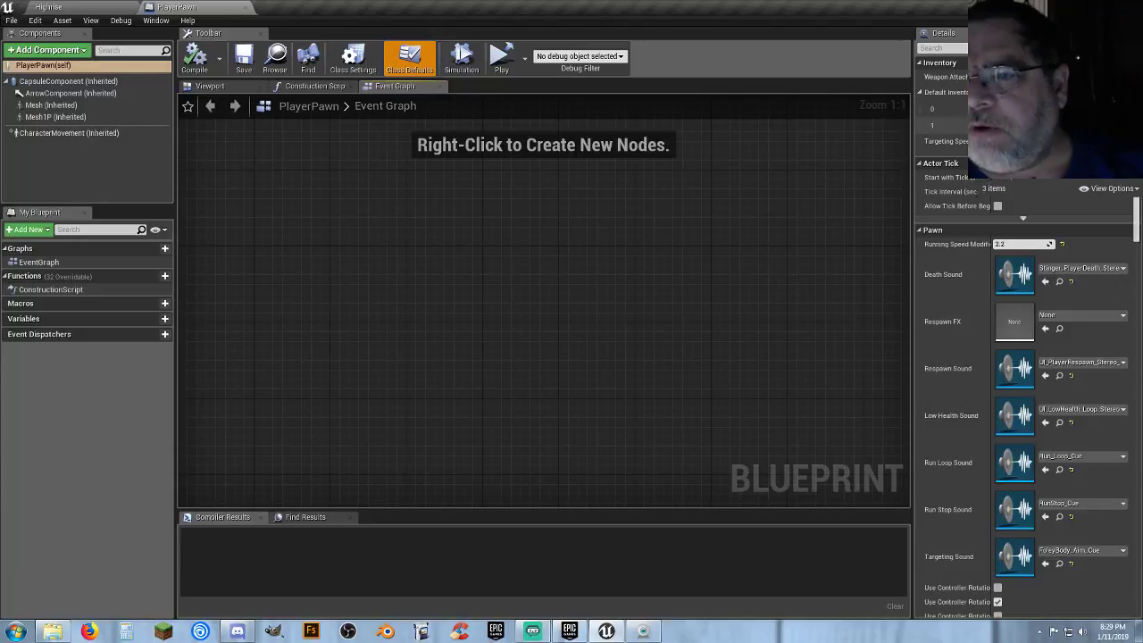
left_click(949, 98)
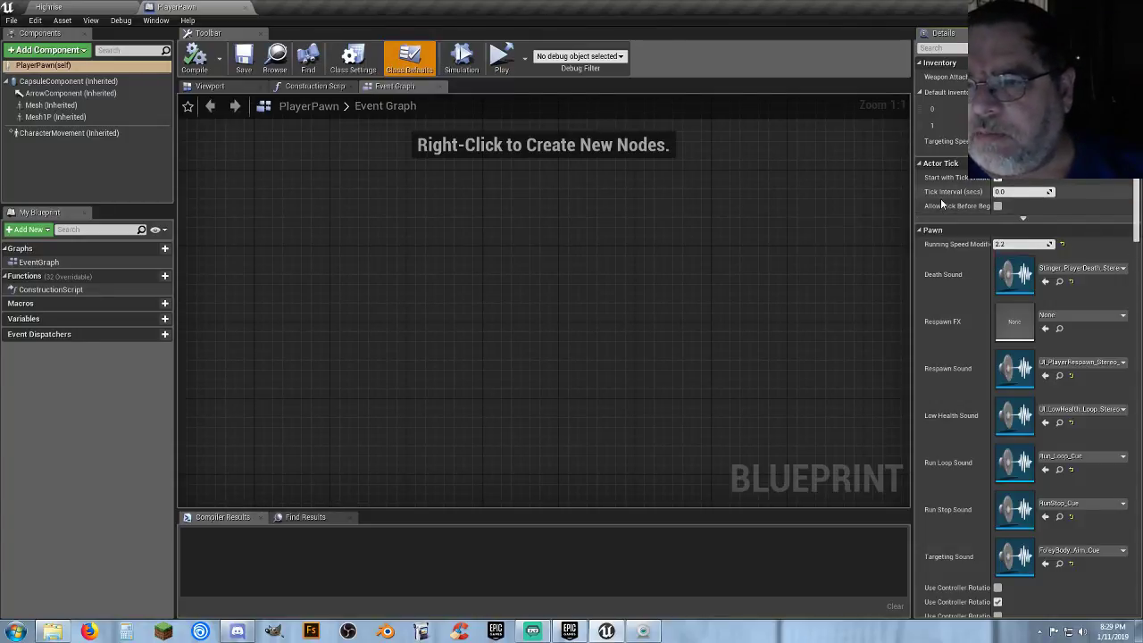
left_click(1023, 218)
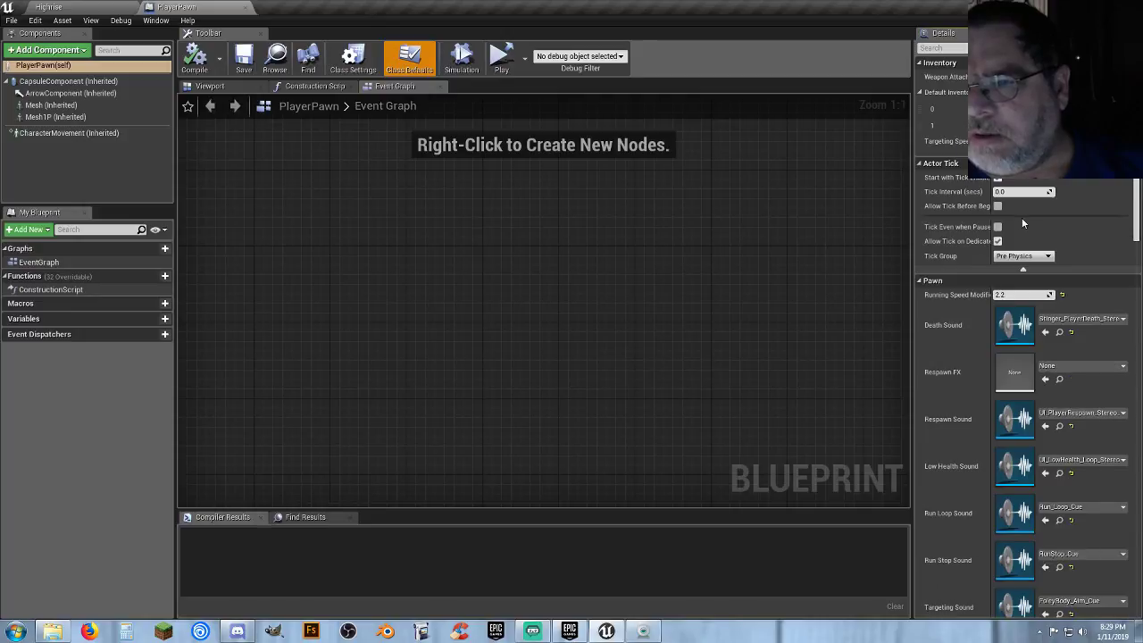
left_click(1023, 269)
- Review PlayerPawn's class defaults from the Pawn sounds through Health, Camera and Replication to the Actor settings
scroll(959, 239, "down", 2)
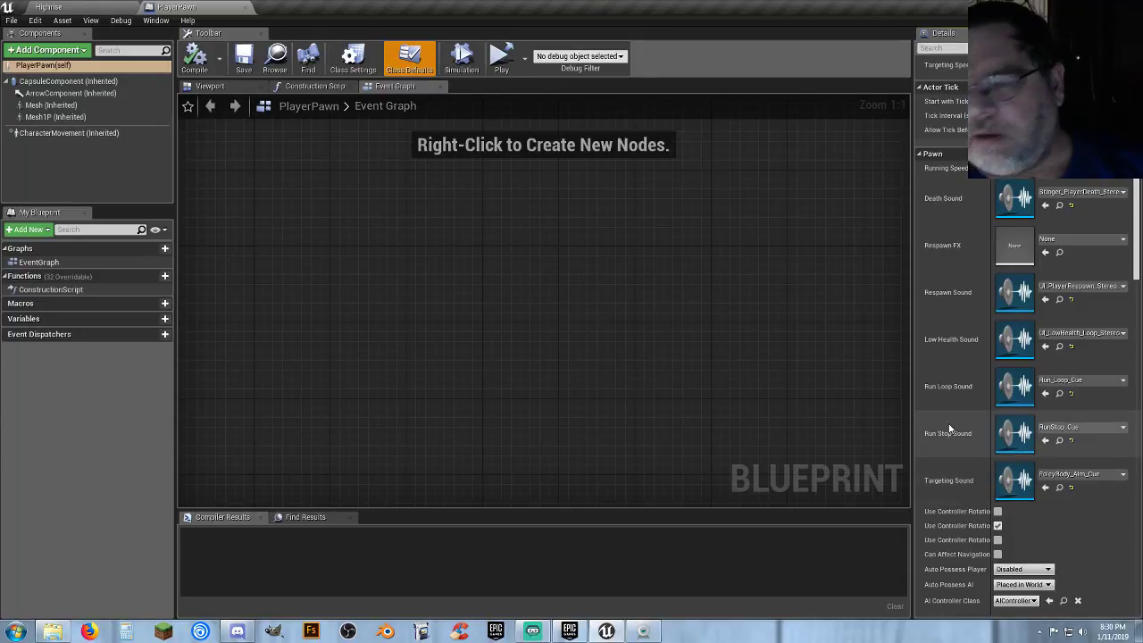
scroll(936, 383, "down", 5)
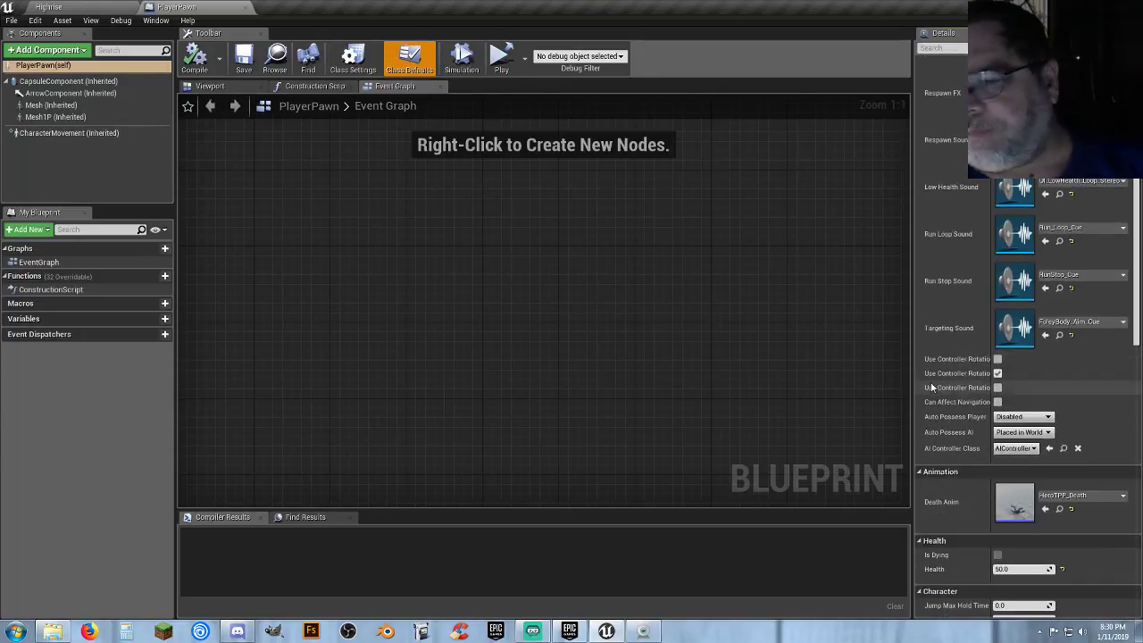
scroll(928, 383, "down", 2)
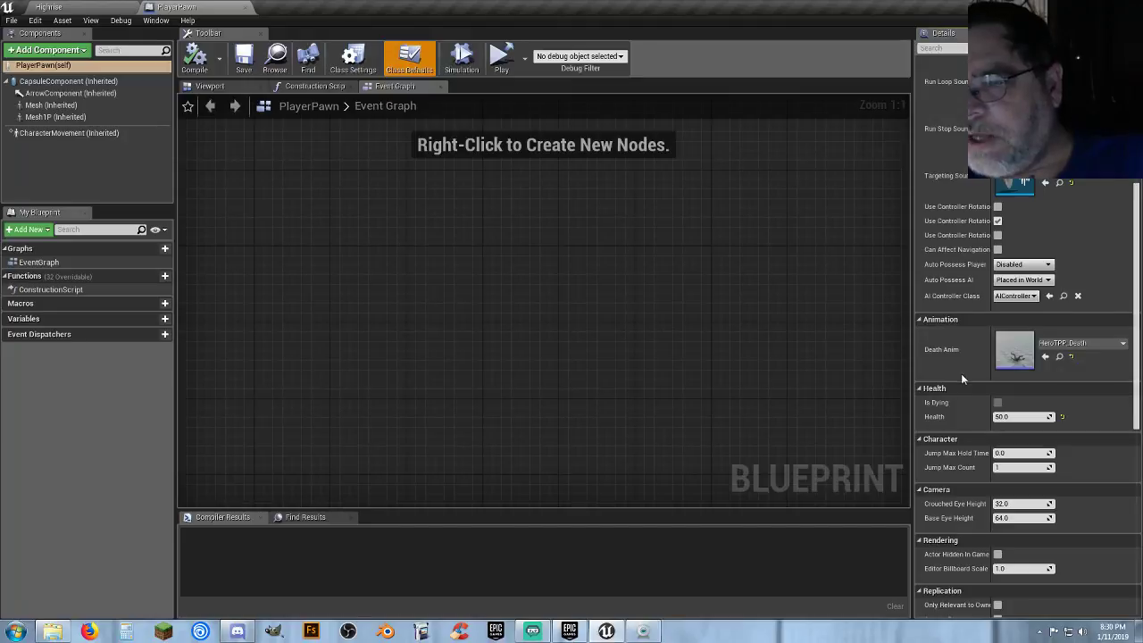
scroll(954, 357, "down", 2)
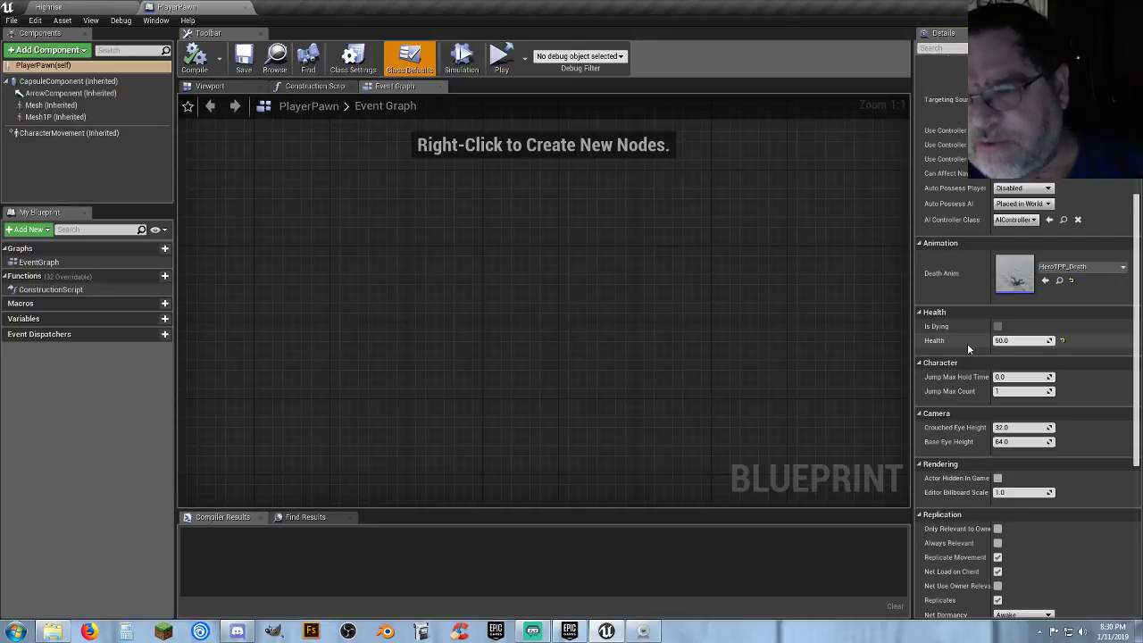
scroll(967, 343, "down", 5)
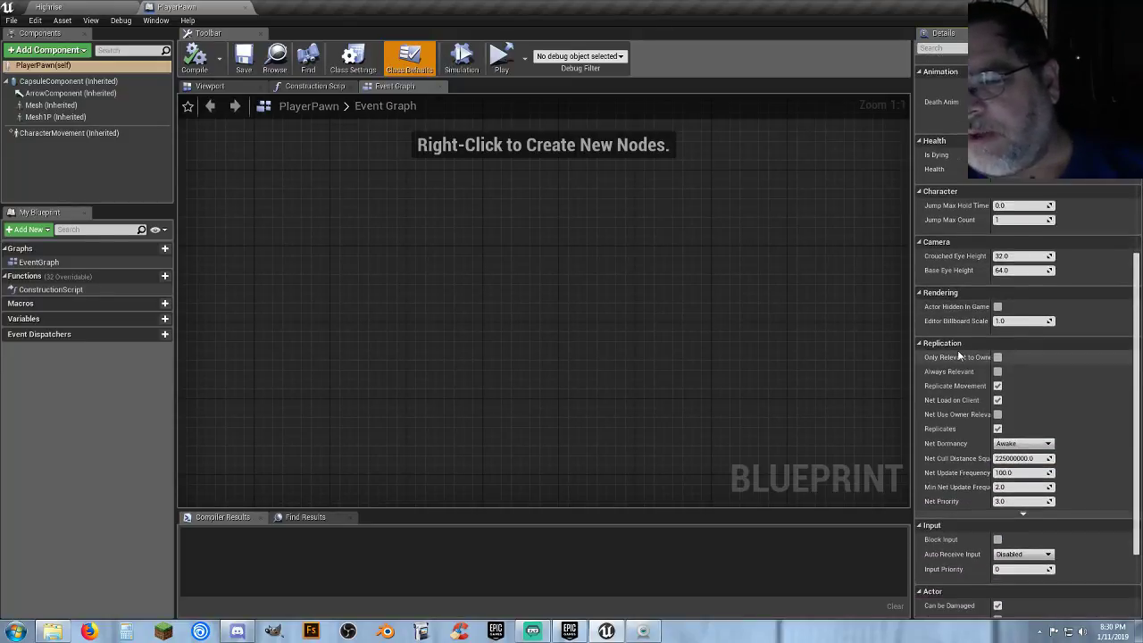
scroll(957, 350, "down", 1)
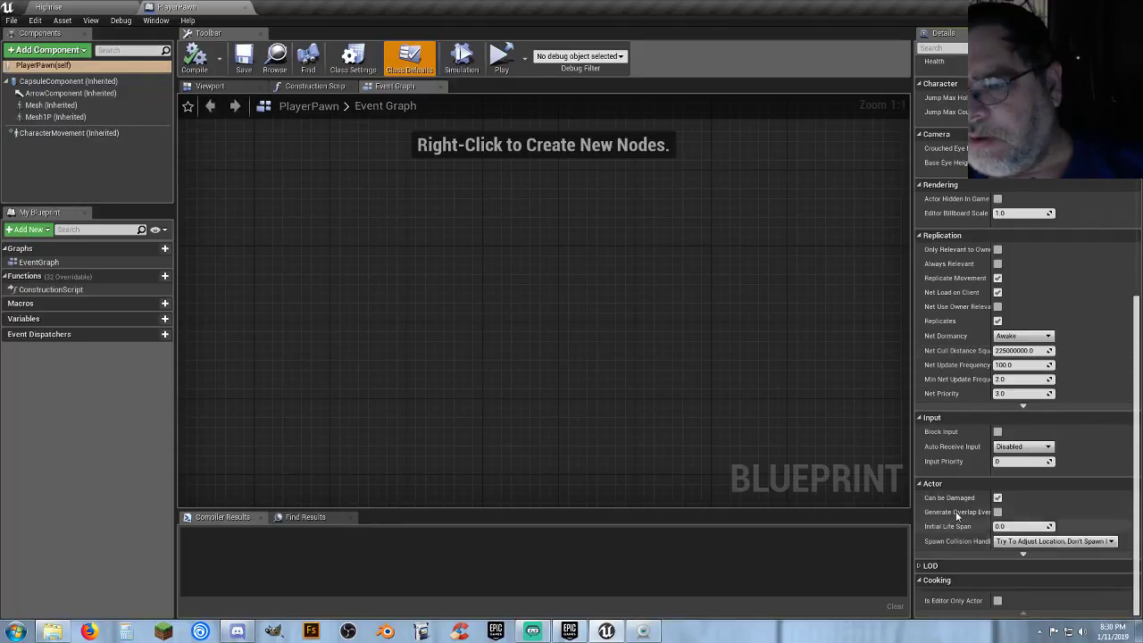
scroll(944, 447, "up", 5)
scroll(944, 461, "up", 10)
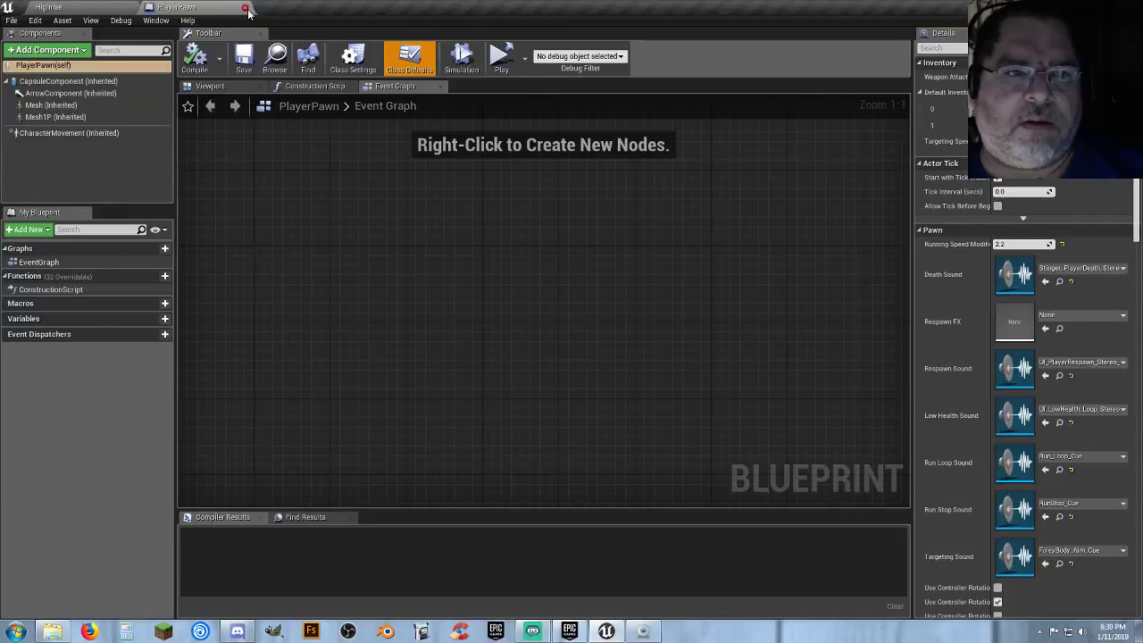
- Close the PlayerPawn blueprint and open BotPawn from the Pawns folder in the full Blueprint editor
left_click(275, 55)
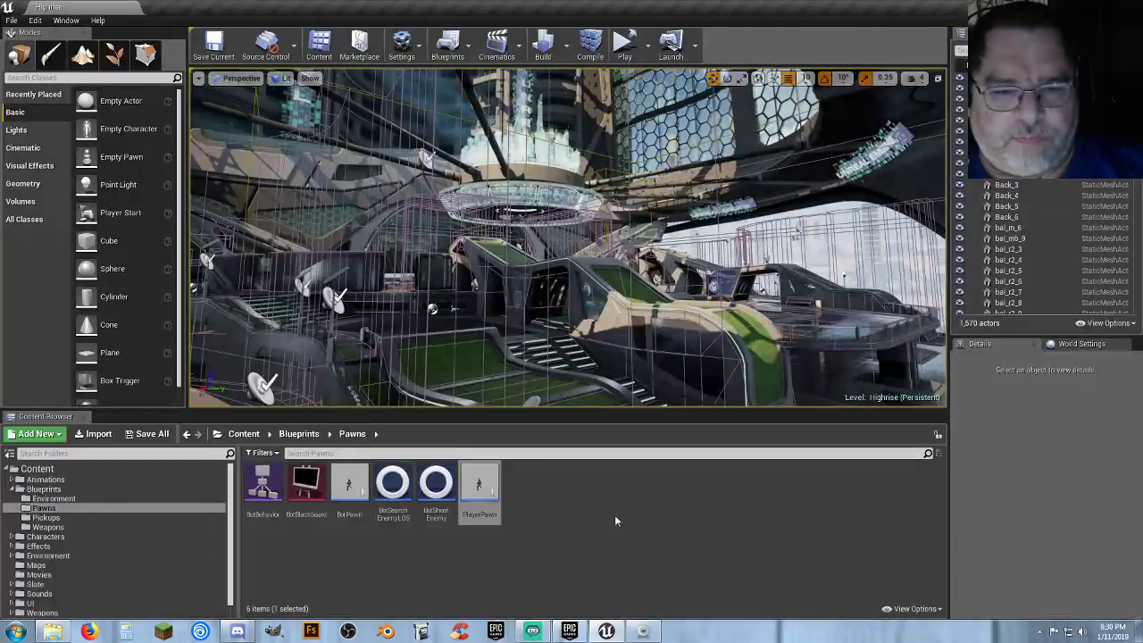
double_click(349, 485)
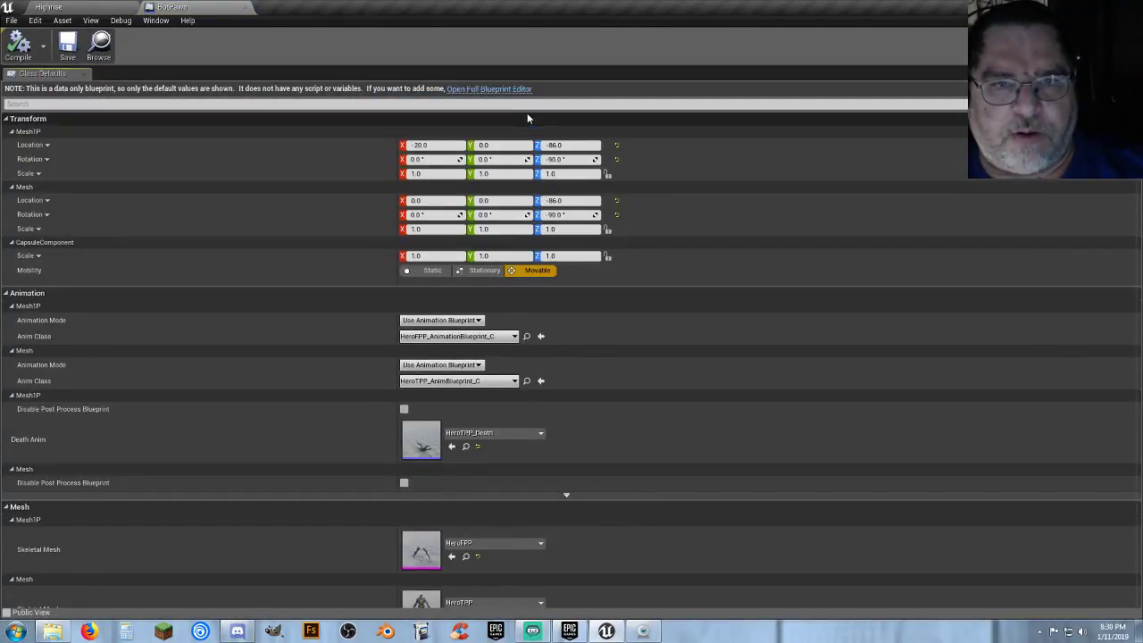
left_click(510, 89)
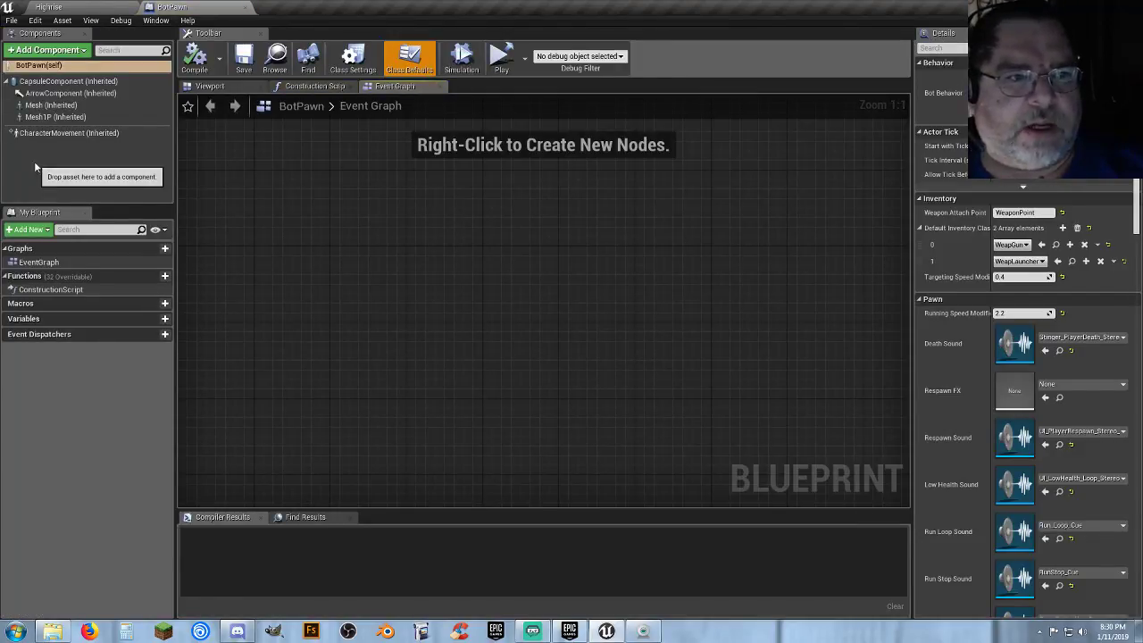
- Show BotPawn's full character model in the viewport and compare its Mesh and Mesh1P components
left_click(211, 86)
scroll(416, 256, "down", 5)
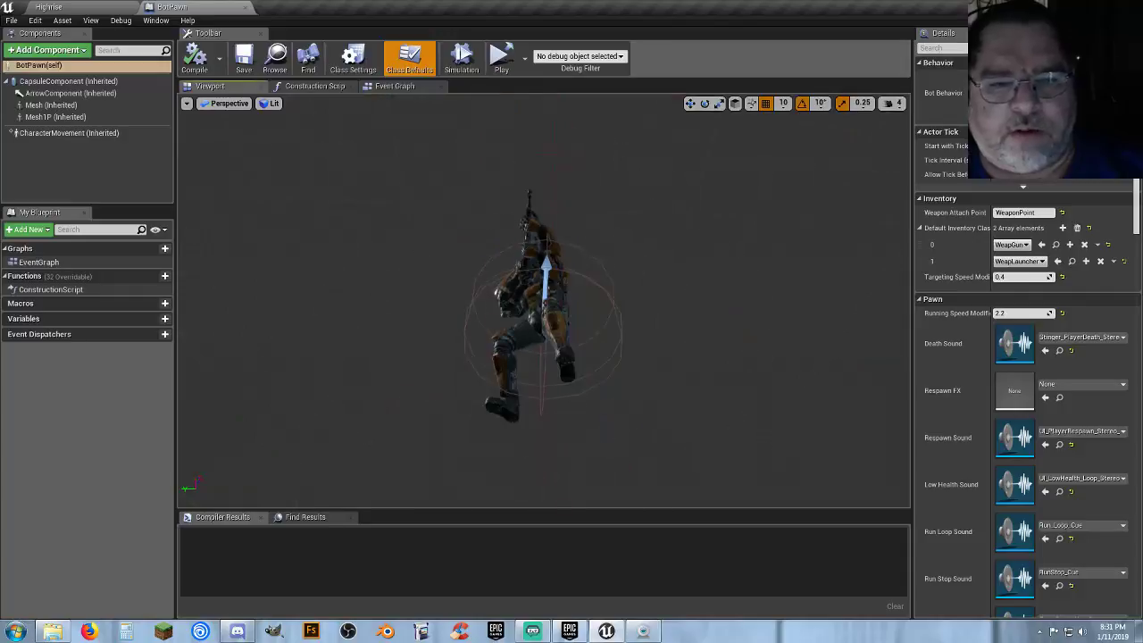
right_click_drag(543, 300, 625, 344)
scroll(501, 254, "up", 3)
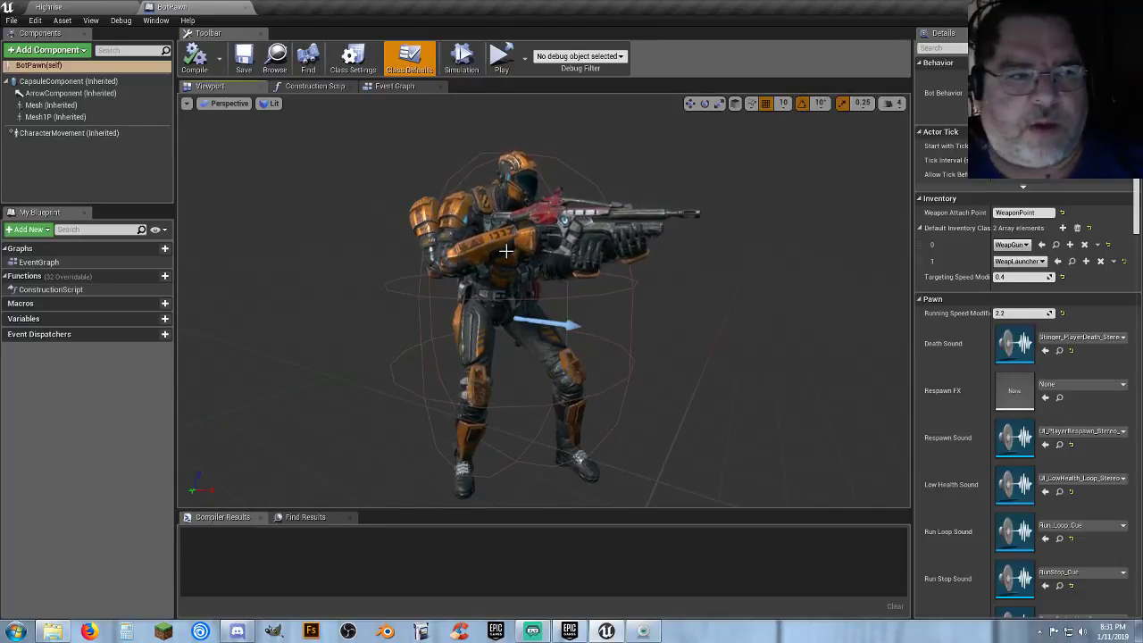
left_click(51, 105)
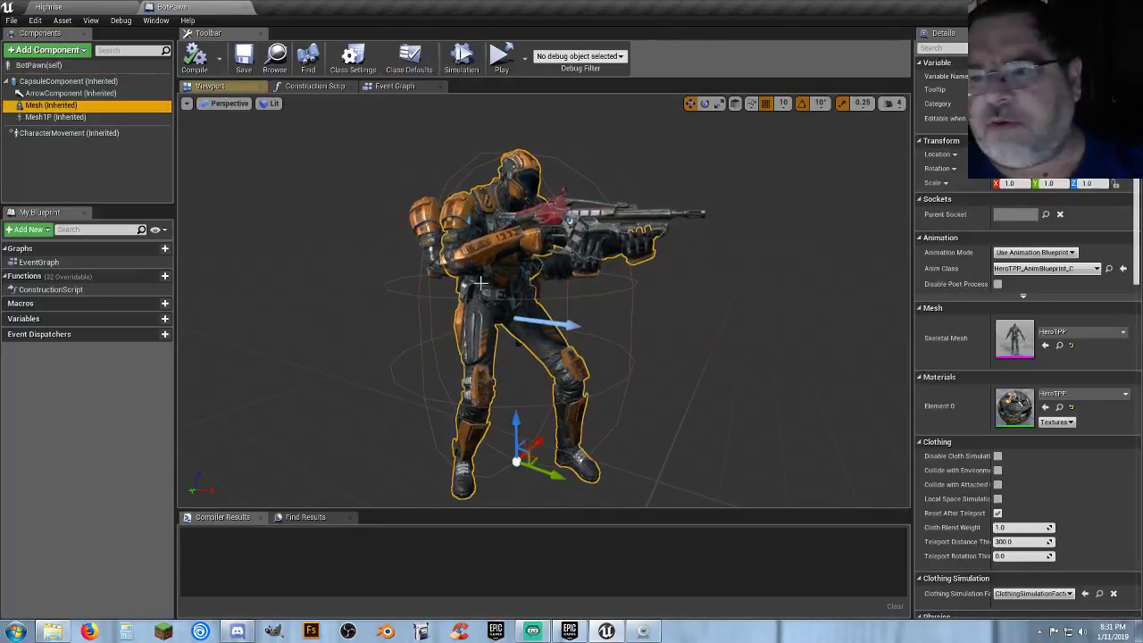
left_click(84, 116)
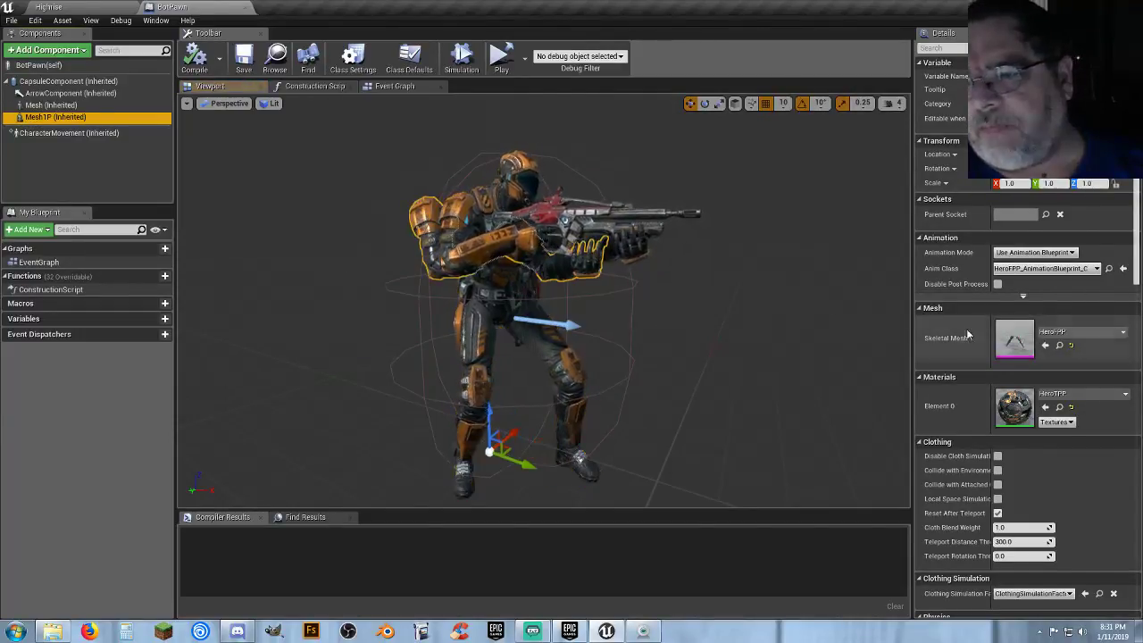
left_click(40, 92)
left_click(40, 105)
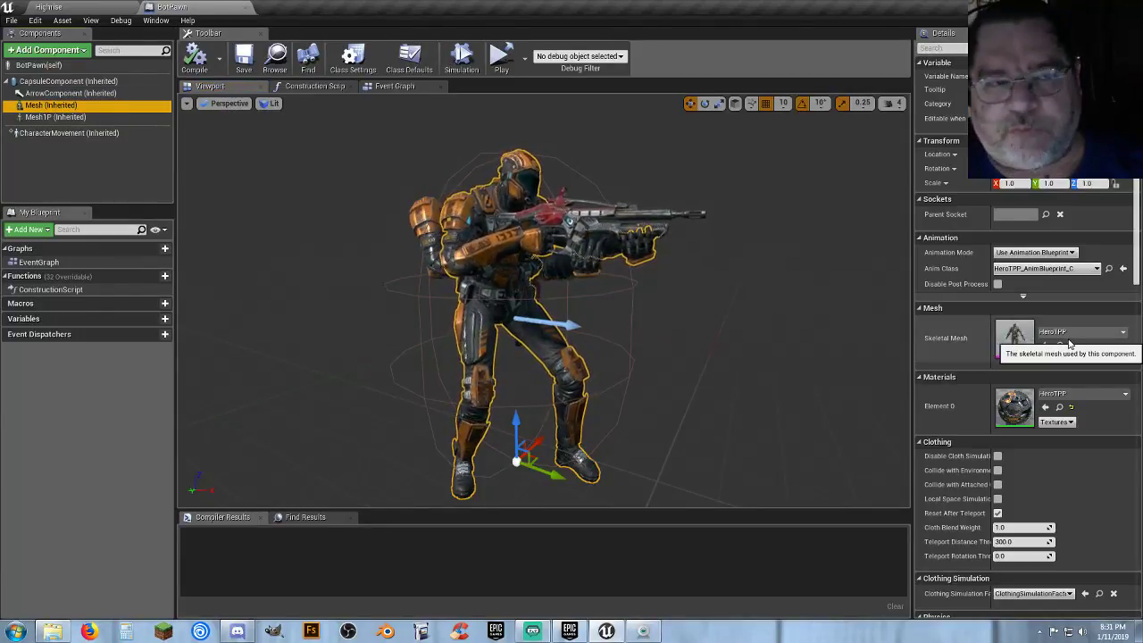
- Check BotPawn's Event Graph and Construction Script, and examine the Inventory settings in its class defaults
left_click(385, 87)
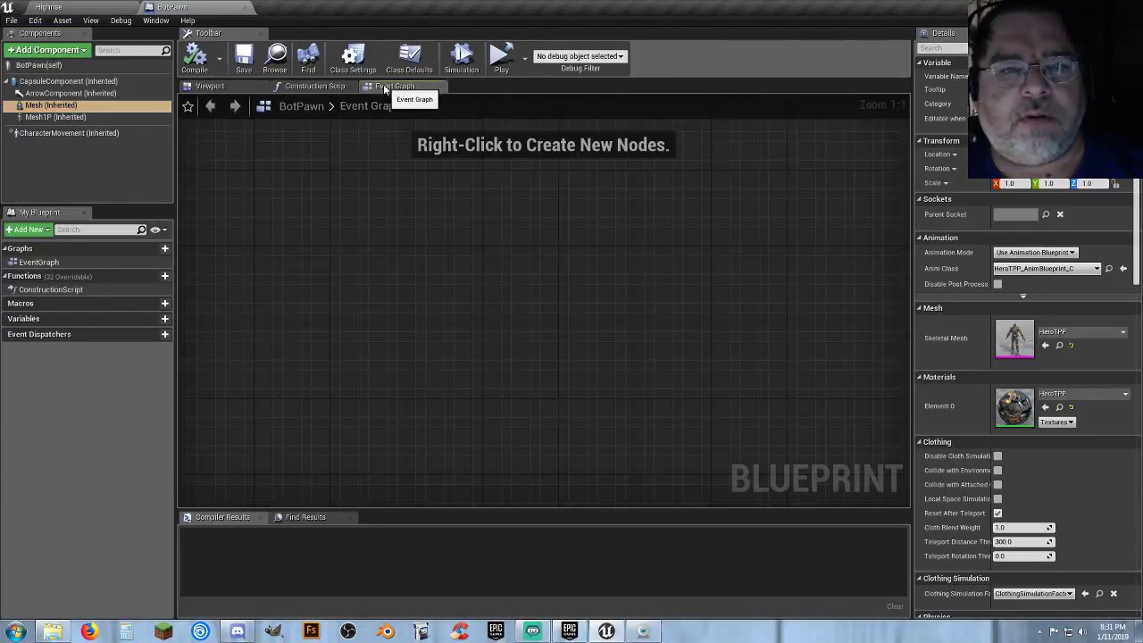
left_click(312, 86)
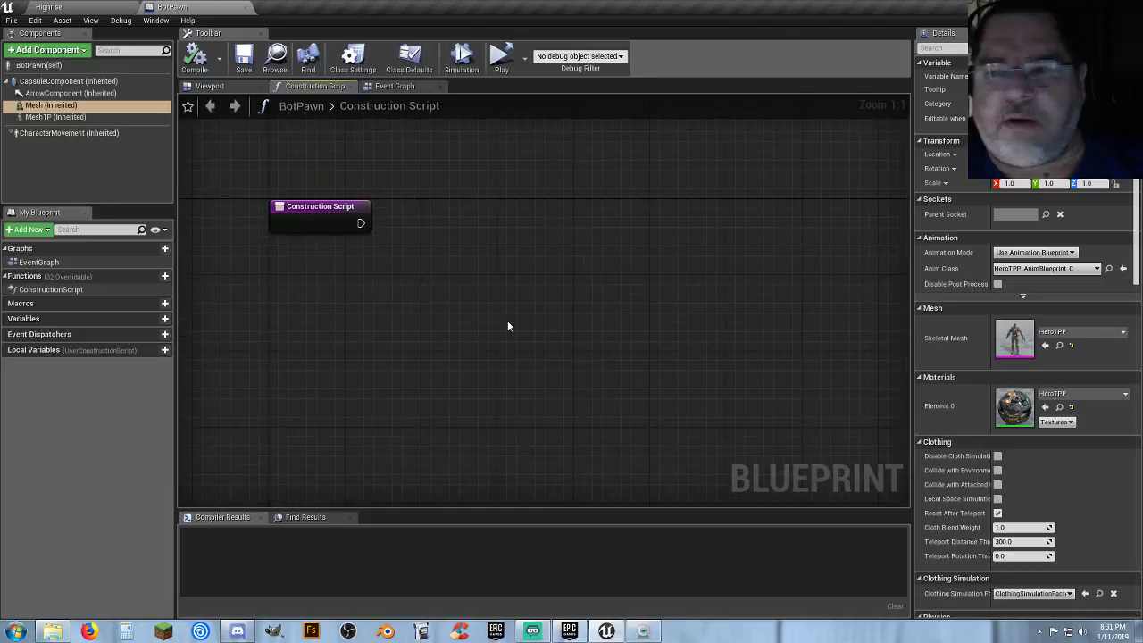
left_click(38, 65)
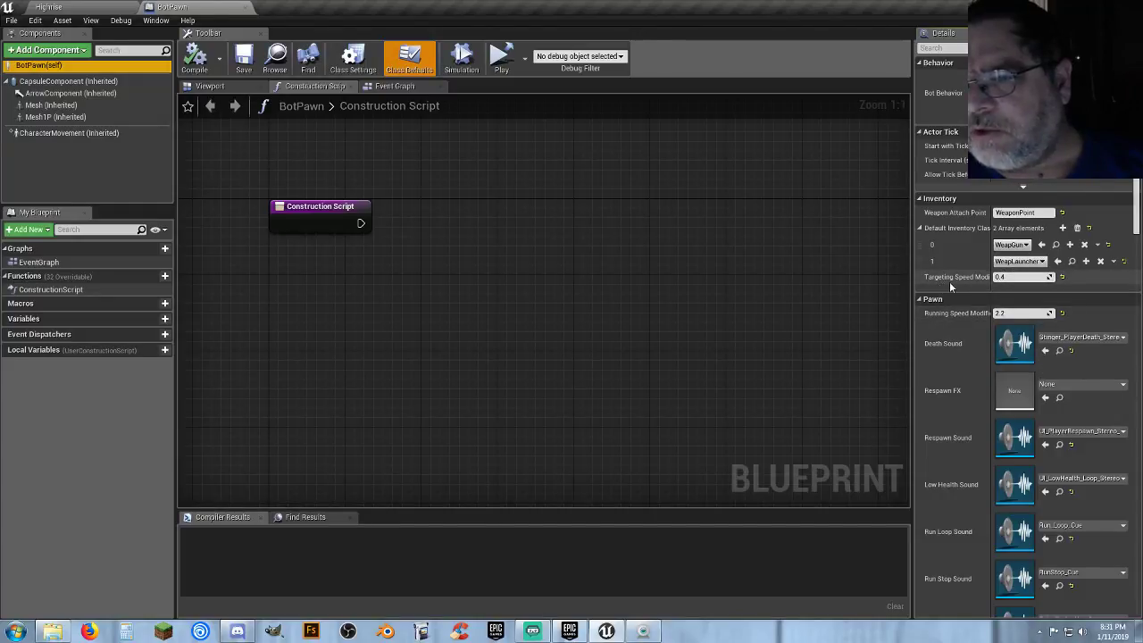
mouse_move(956, 281)
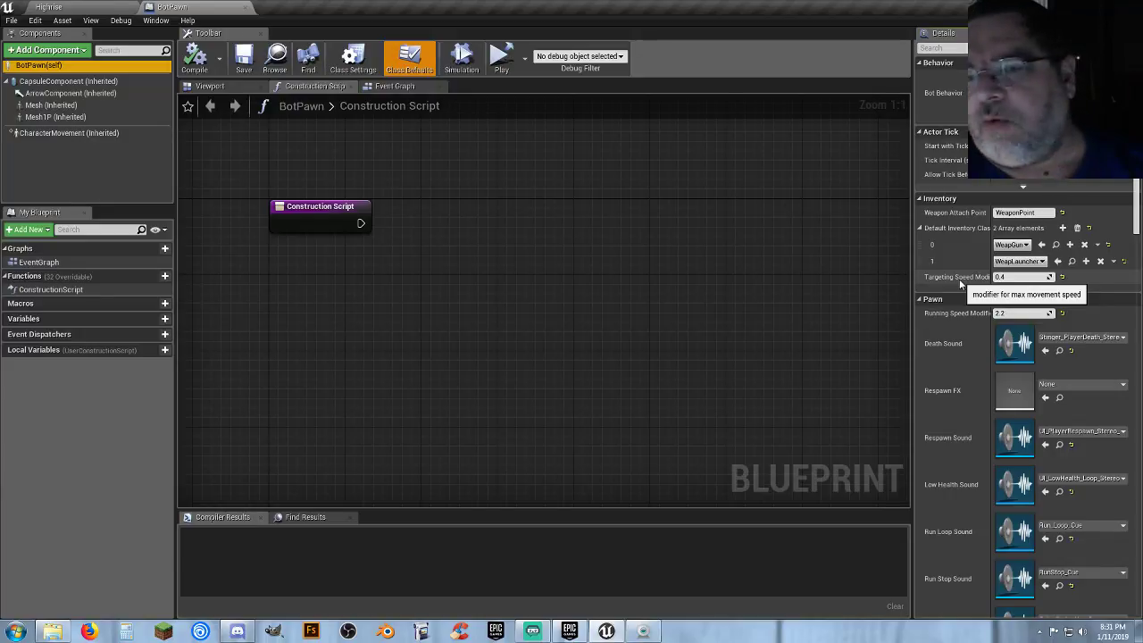
- Switch to the Epic Games Launcher, go back to the Learn page and browse its sample projects down to the Games section
left_click(606, 631)
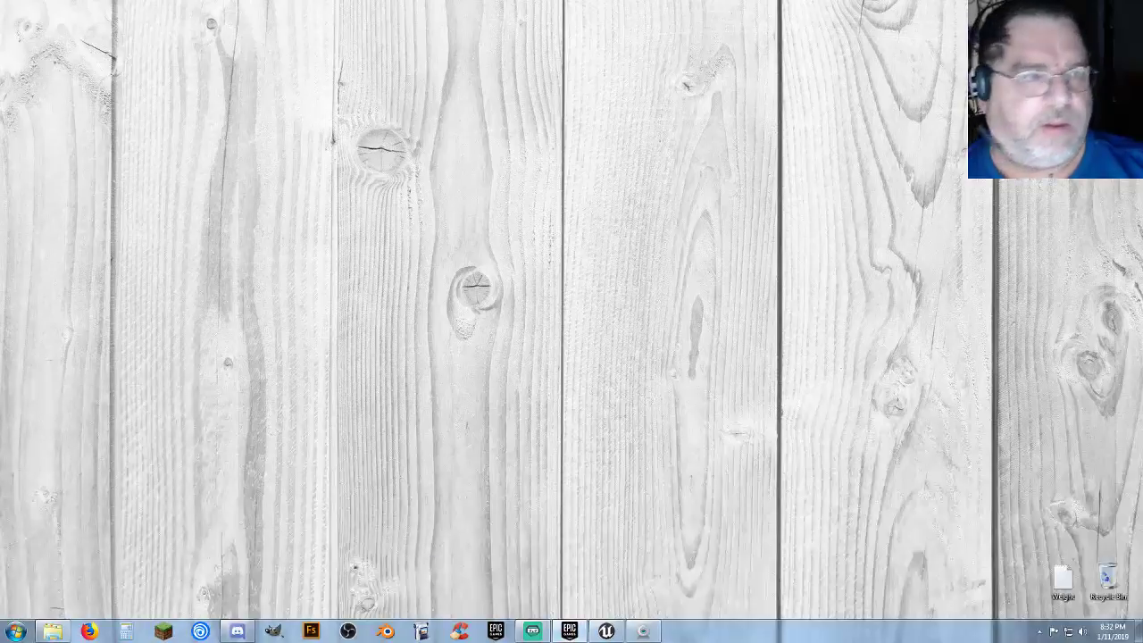
left_click_drag(0, 229, 743, 101)
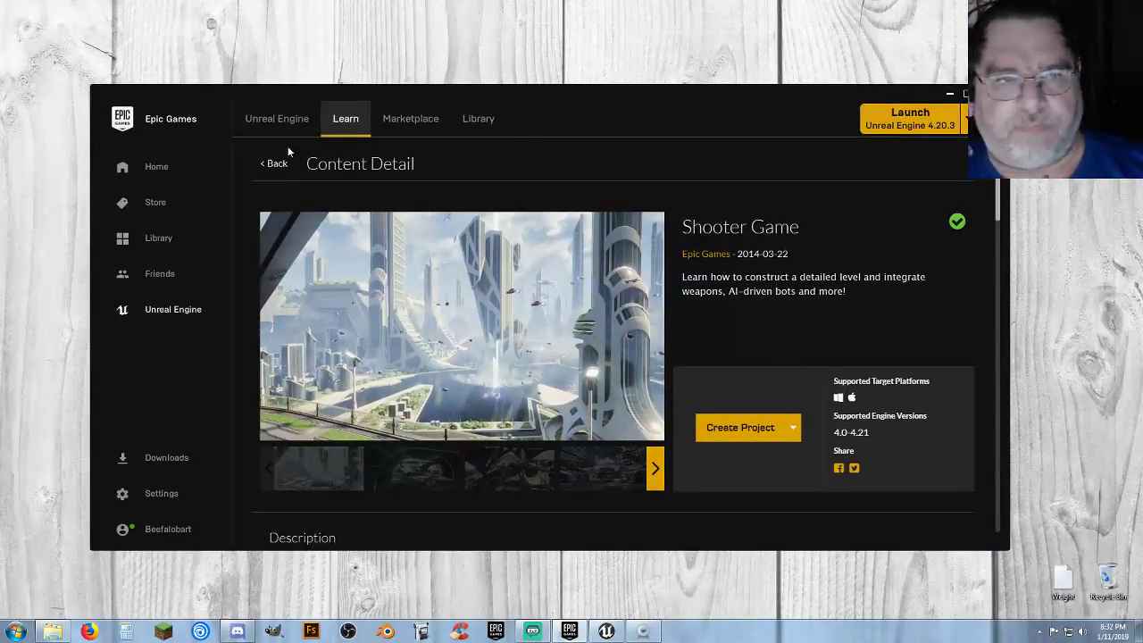
left_click(270, 175)
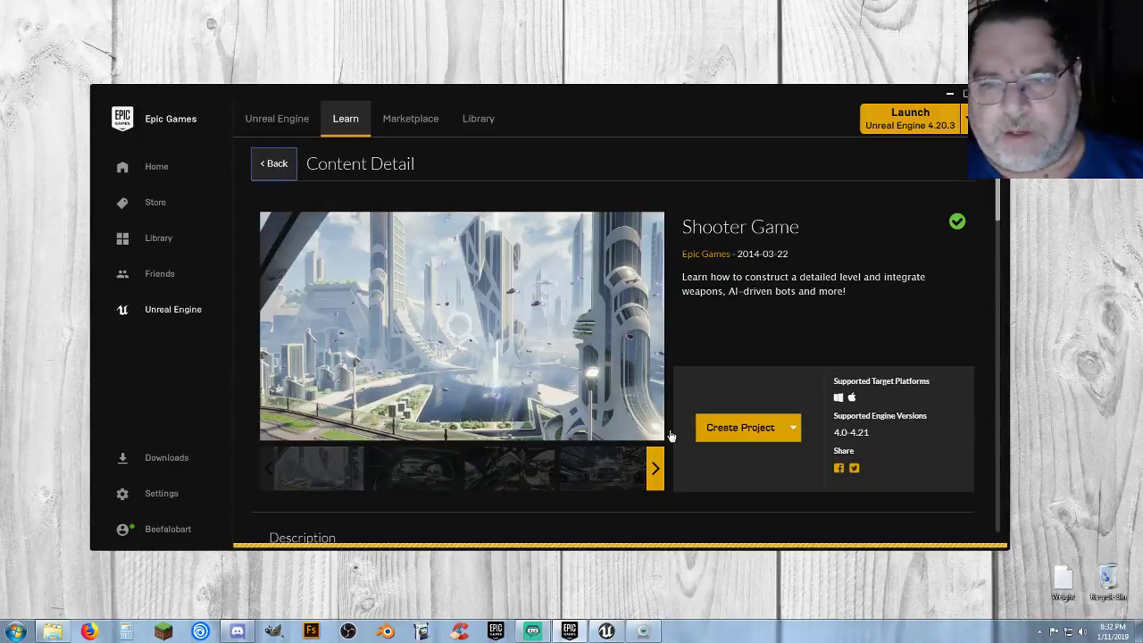
scroll(714, 411, "down", 5)
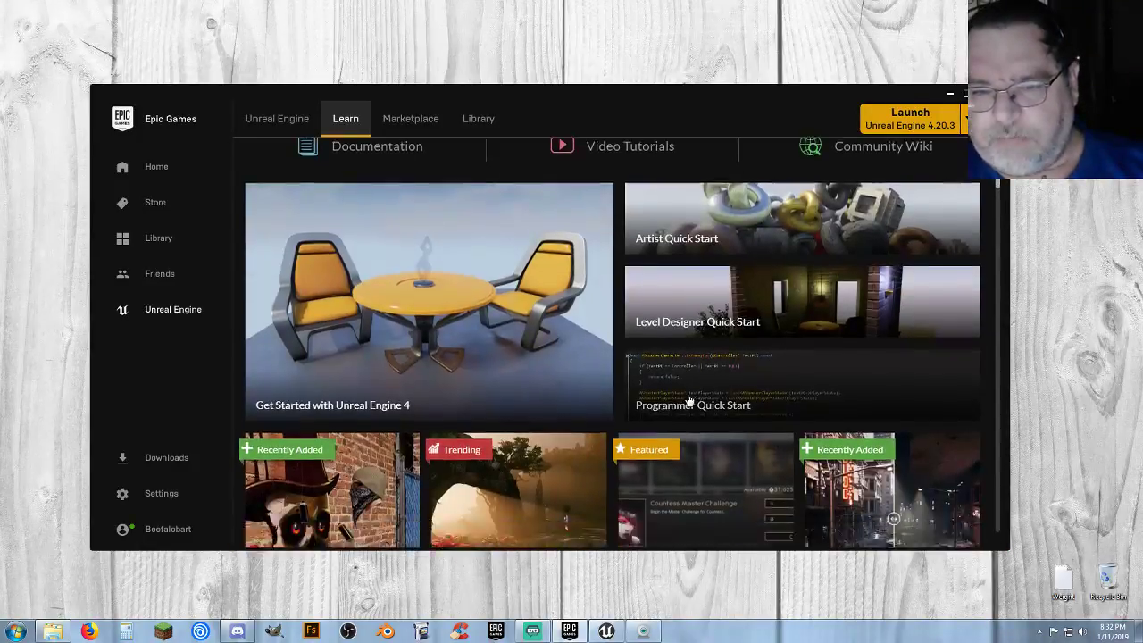
scroll(696, 407, "down", 9)
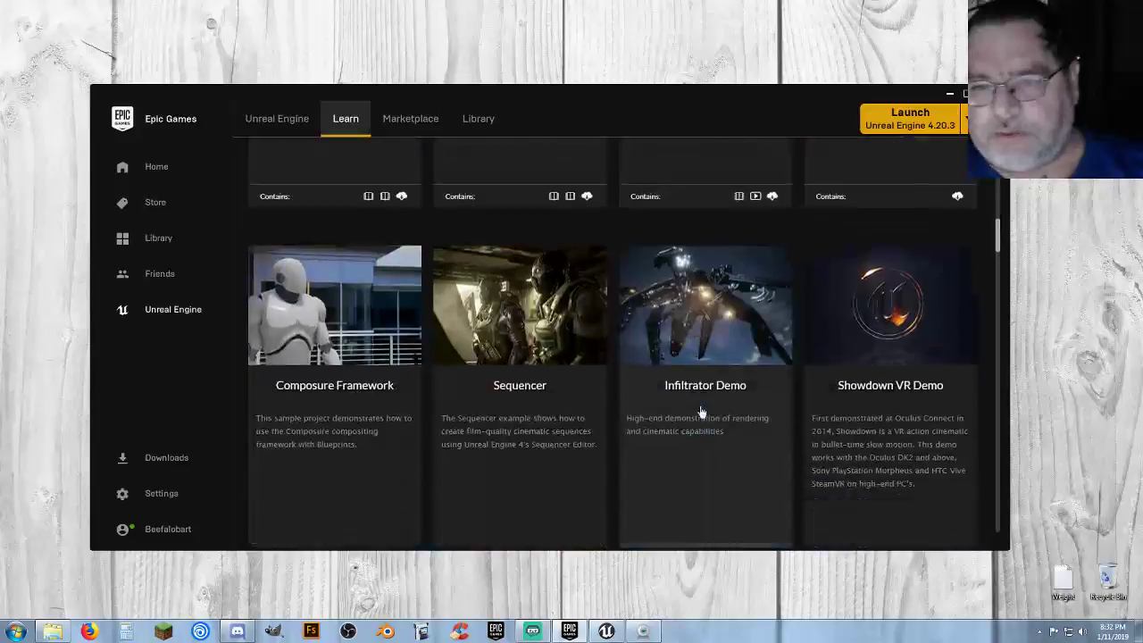
scroll(702, 415, "down", 10)
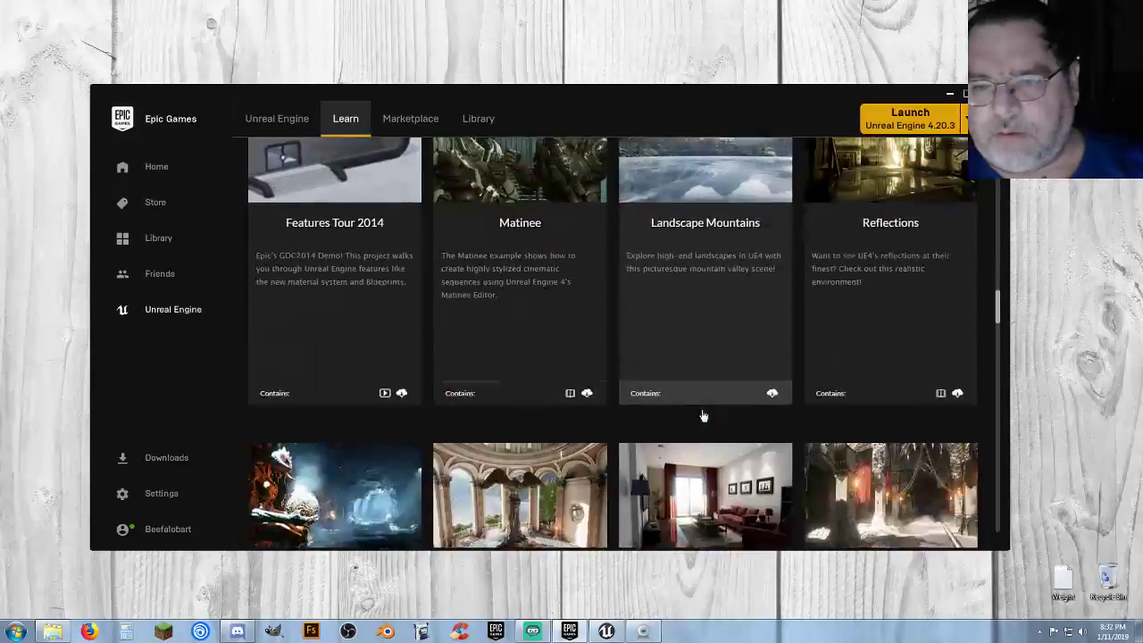
scroll(702, 425, "down", 10)
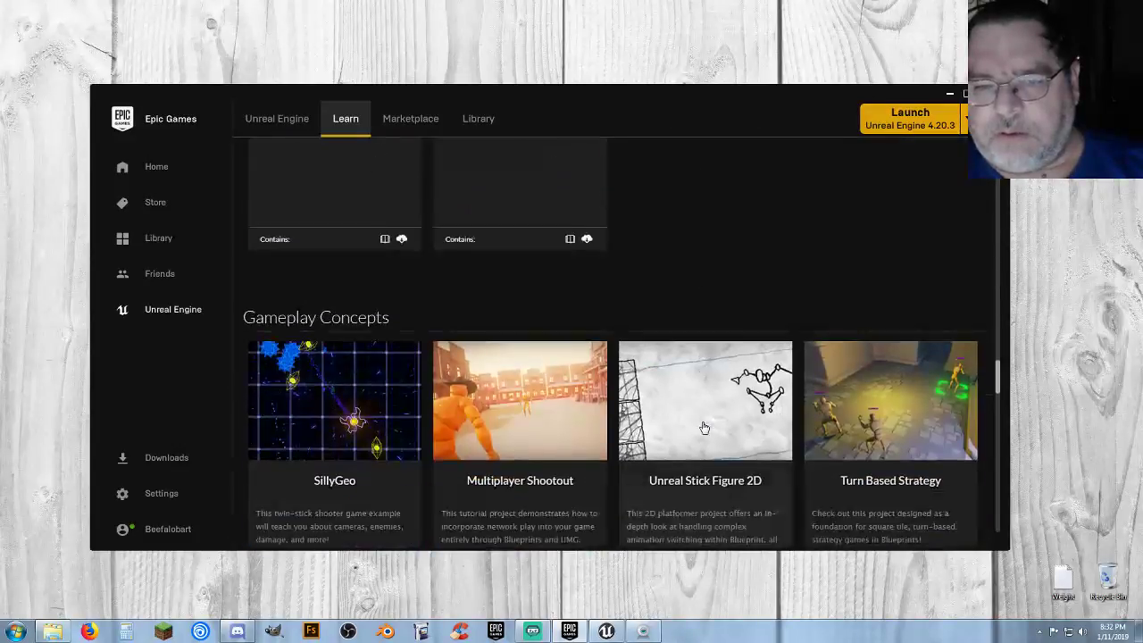
scroll(703, 436, "down", 8)
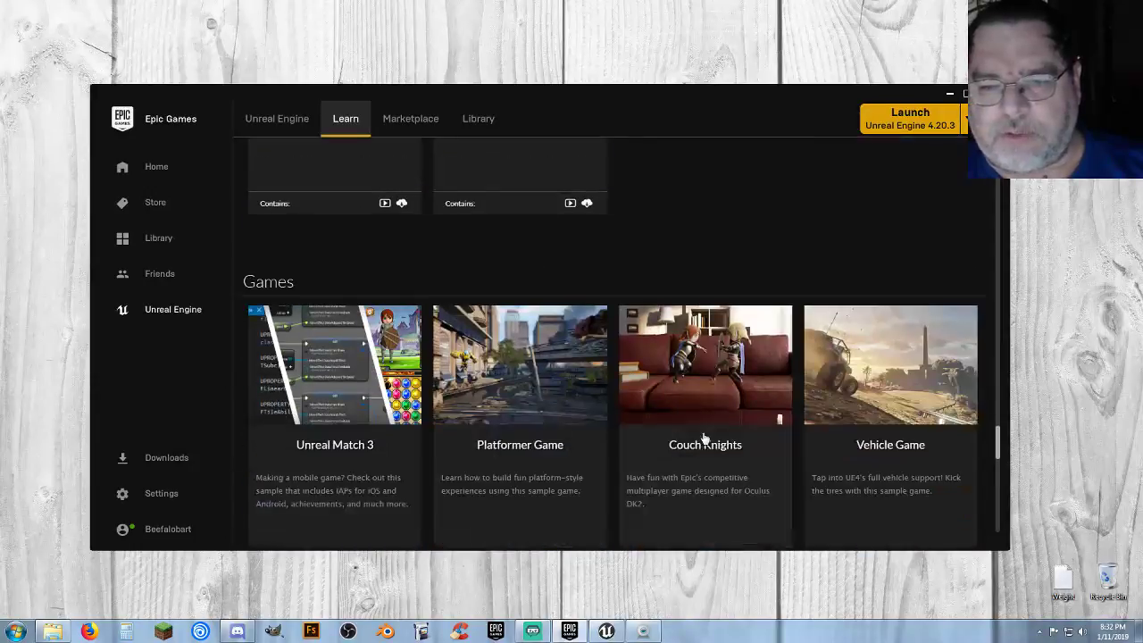
scroll(701, 433, "down", 5)
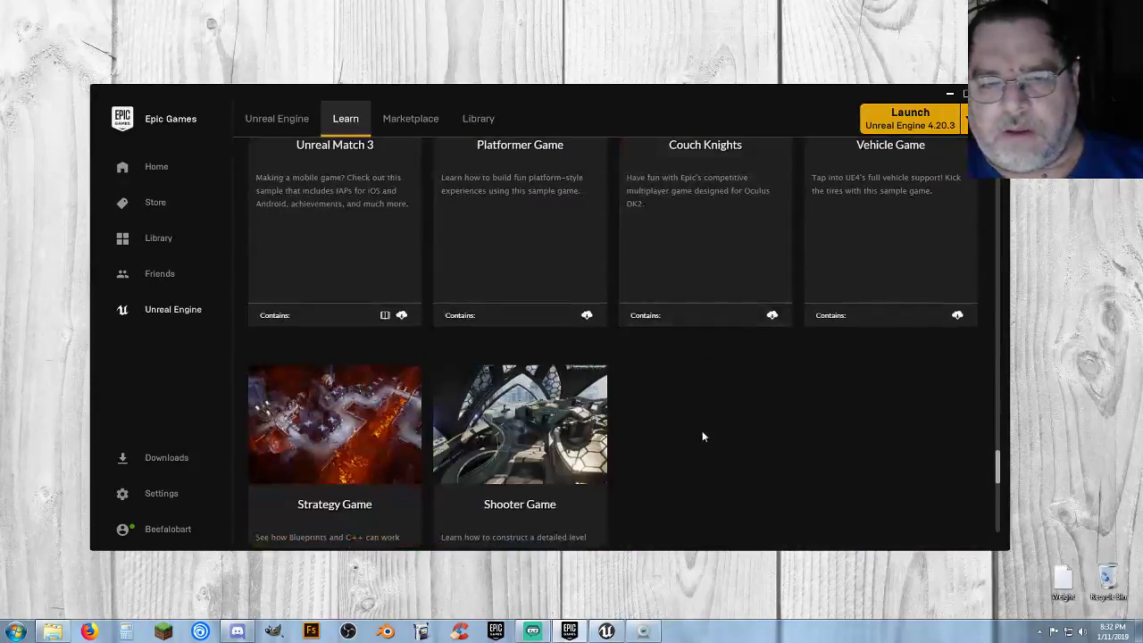
scroll(701, 436, "down", 2)
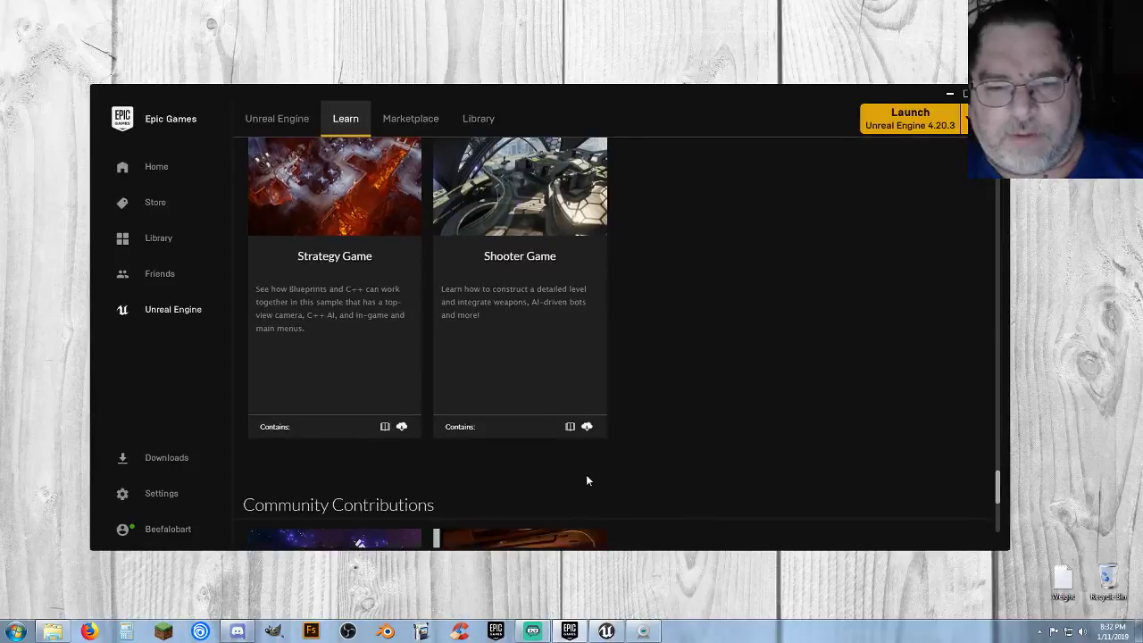
- Open Shooter Game's content details and its online documentation, close the browser and move the launcher out of view
left_click(570, 429)
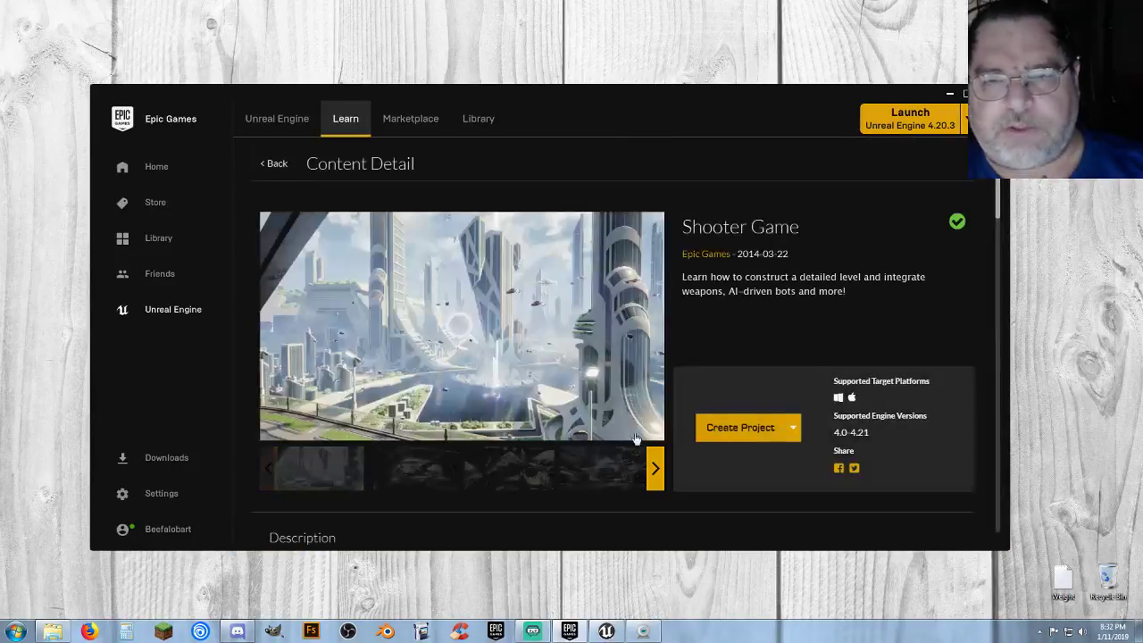
scroll(772, 429, "down", 3)
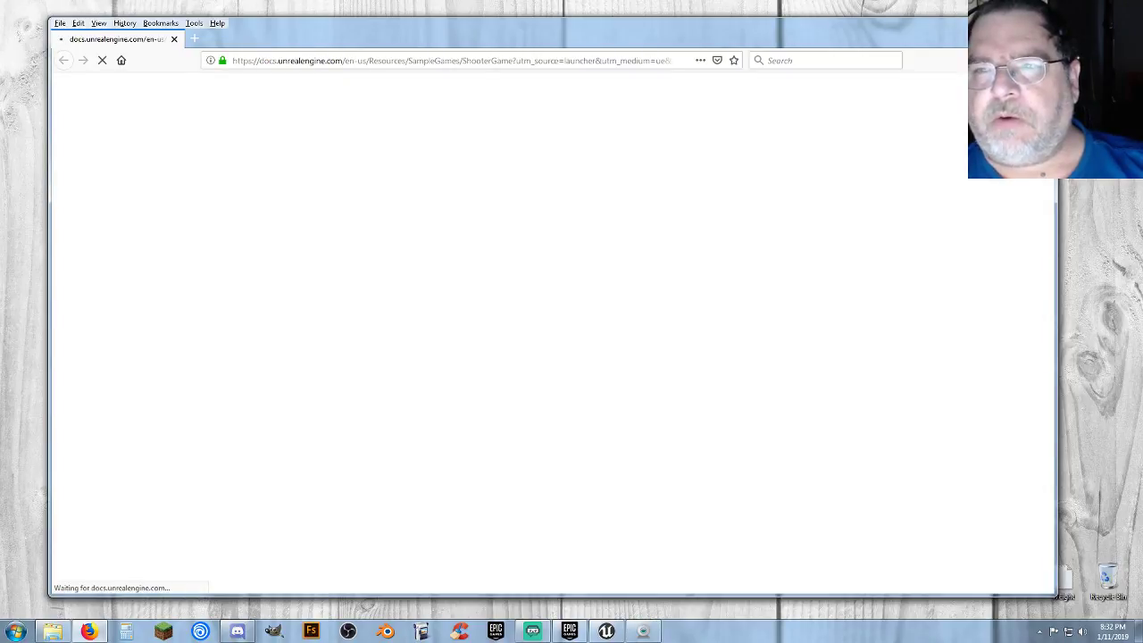
left_click(1039, 23)
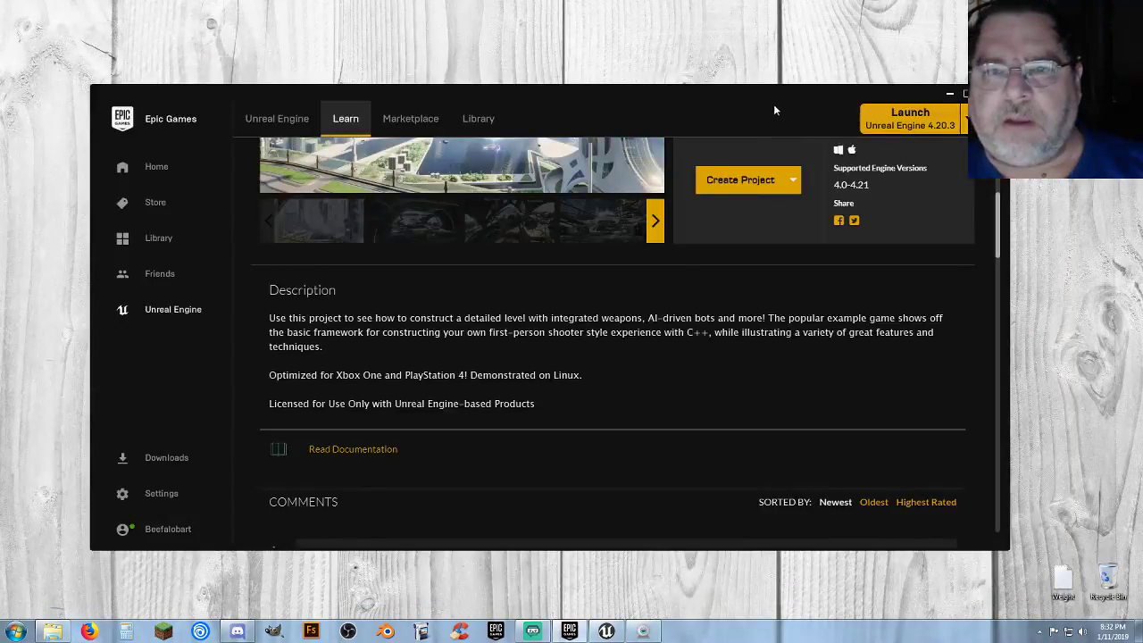
left_click_drag(774, 105, 0, 186)
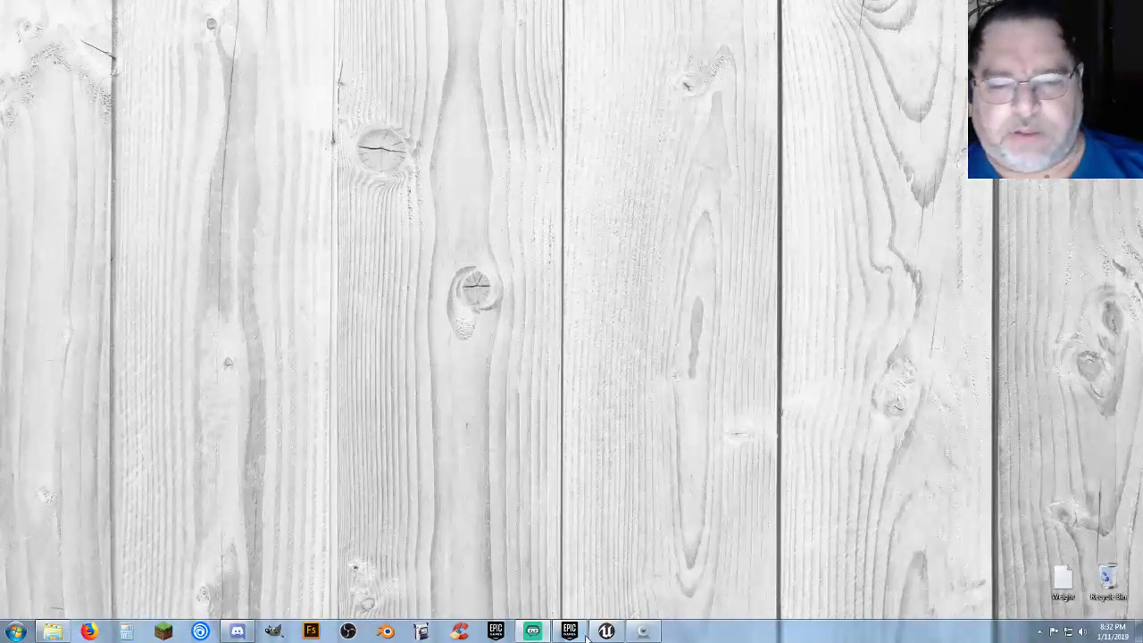
- Switch back to BotPawn in the Unreal Editor, check its targeting and running speed modifiers, and close the blueprint
mouse_move(613, 636)
left_click(632, 505)
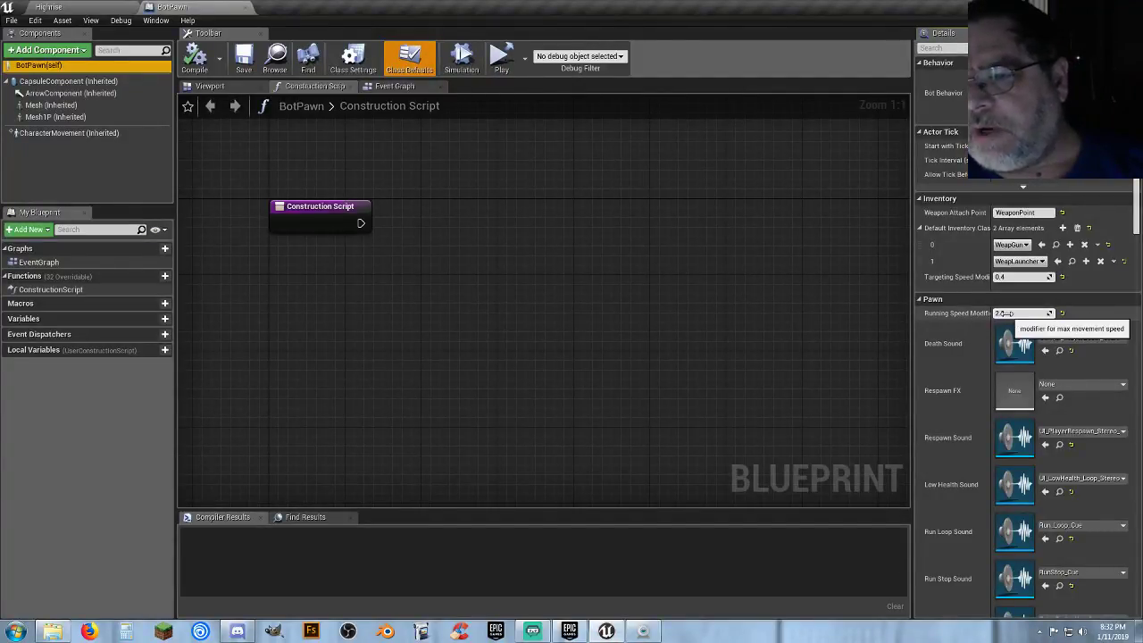
left_click_drag(1005, 313, 1017, 314)
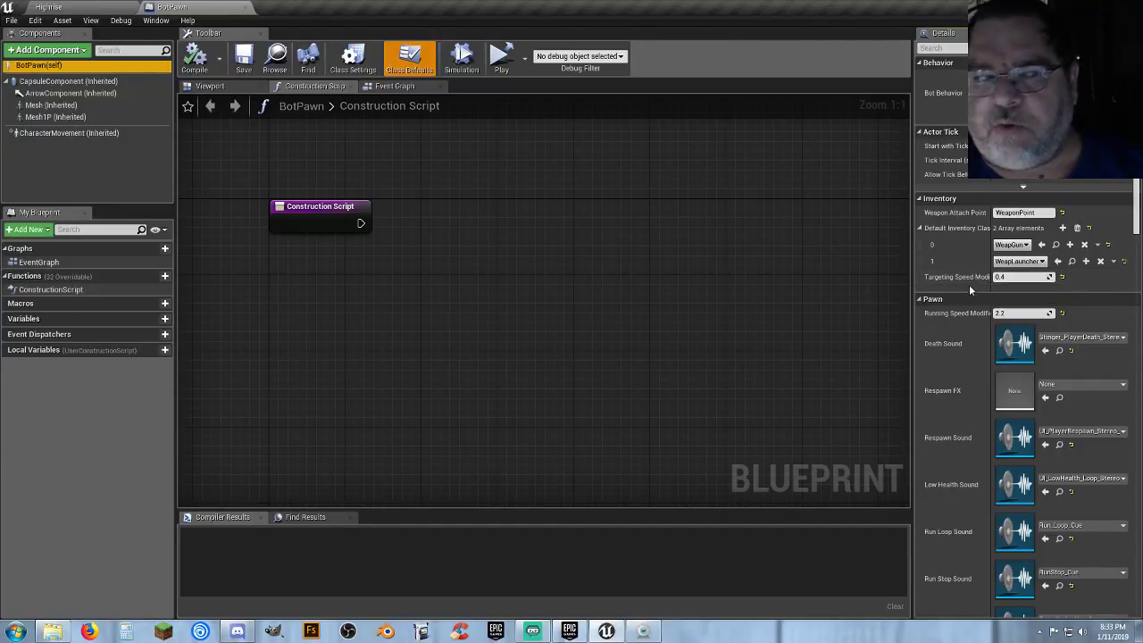
left_click(247, 7)
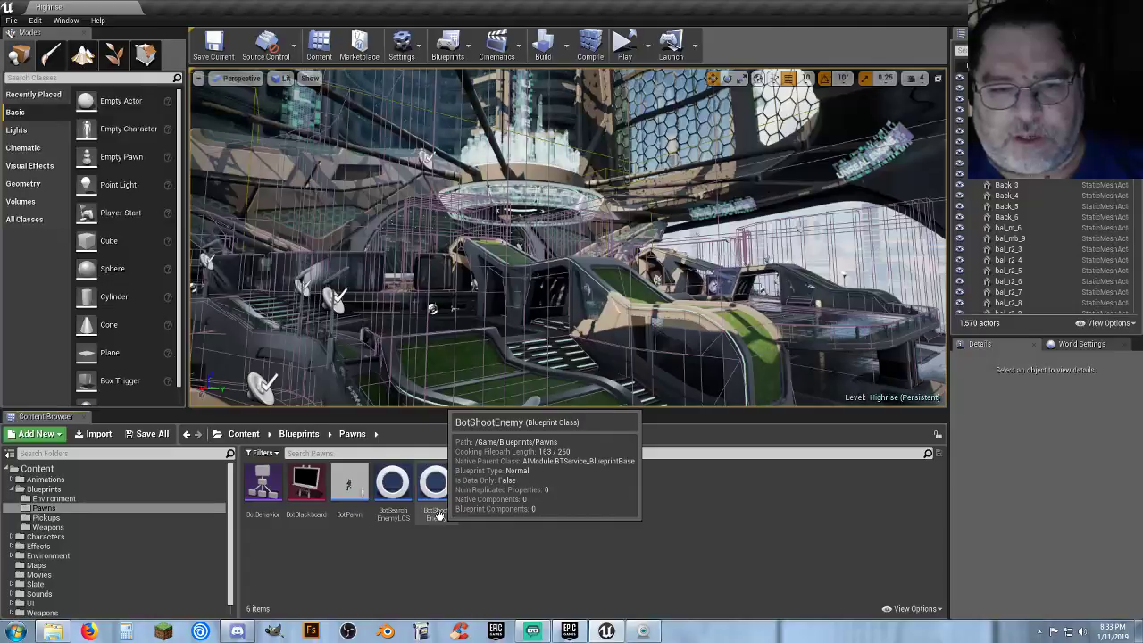
- Open the BotShootEnemy blueprint from the Pawns folder, examine its Event Graph and close it
double_click(438, 515)
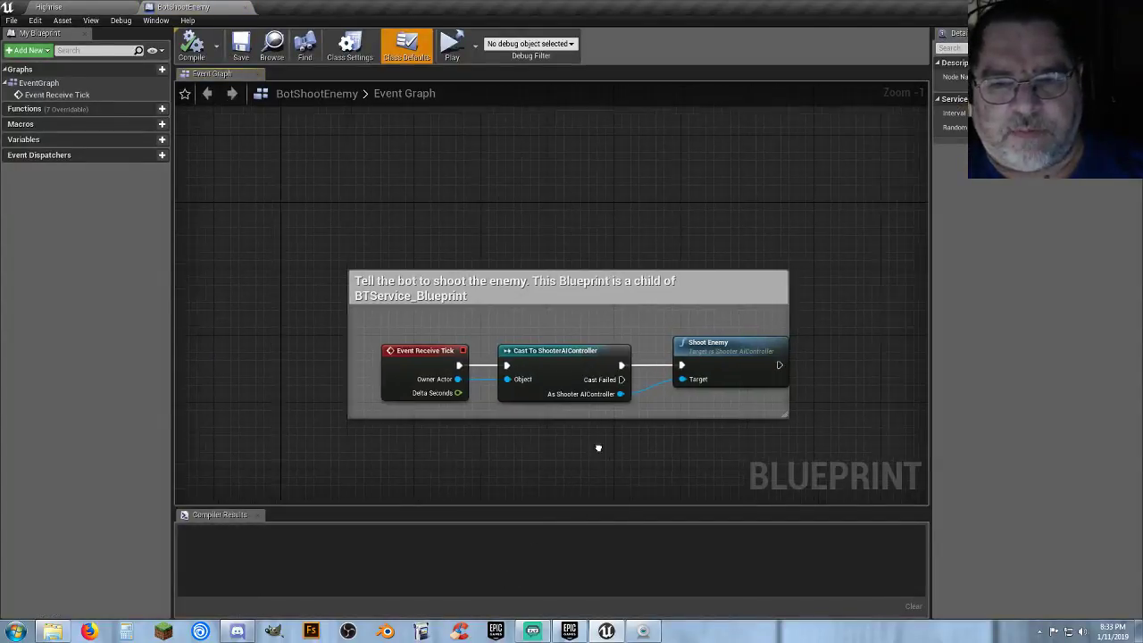
right_click_drag(600, 451, 554, 357)
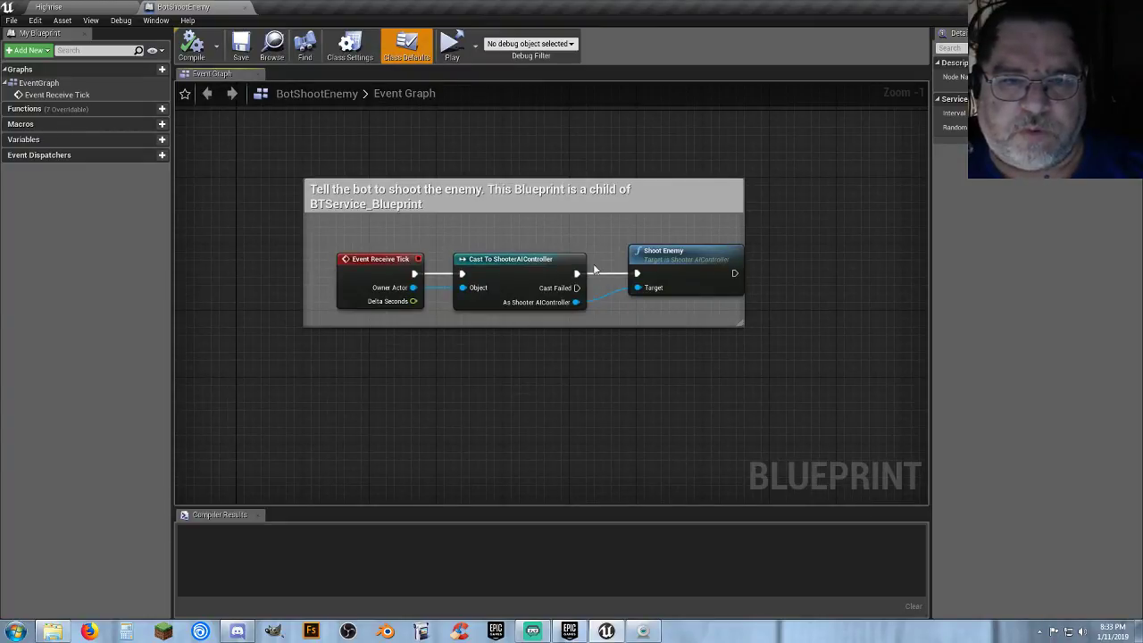
left_click(244, 6)
left_click(423, 540)
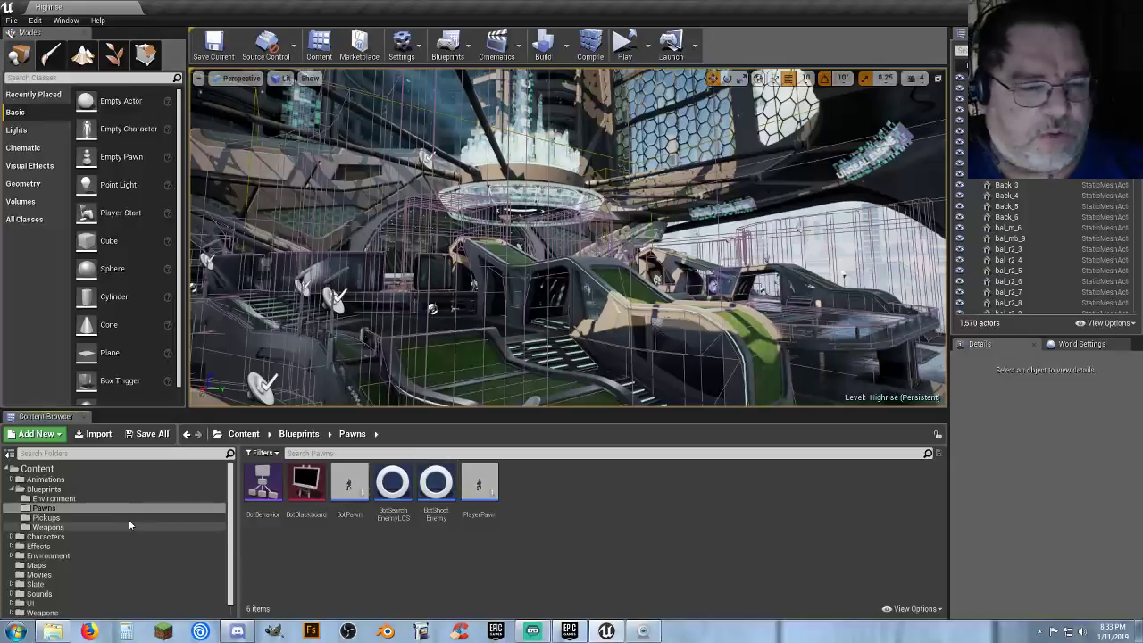
- Browse the Characters folder, then the Environment and Pickups folders under Blueprints
left_click(36, 537)
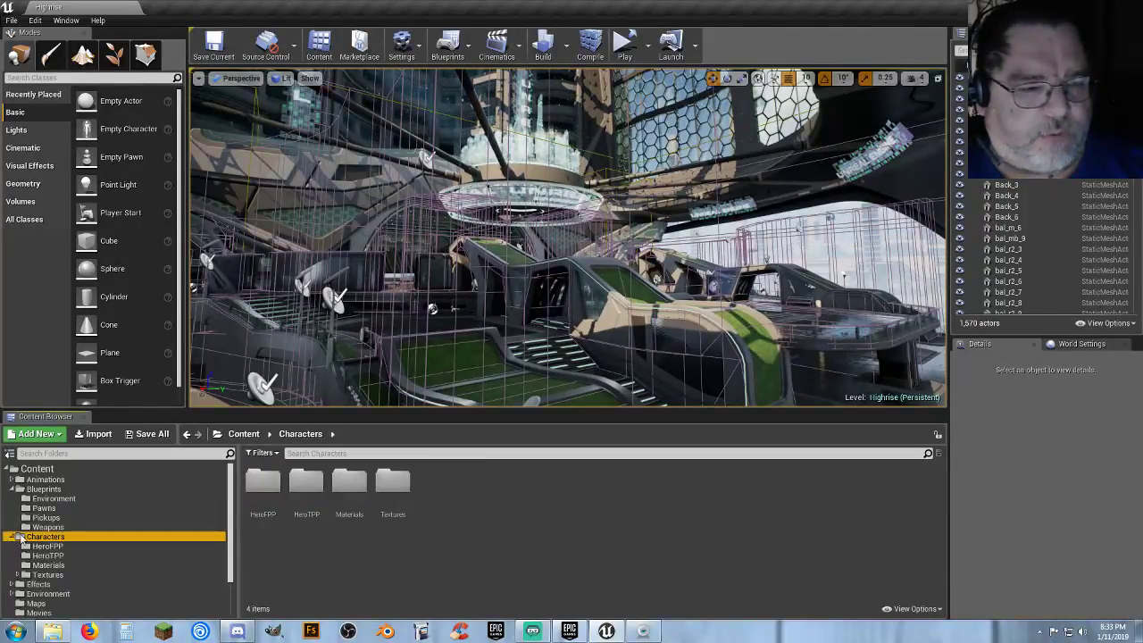
left_click(10, 537)
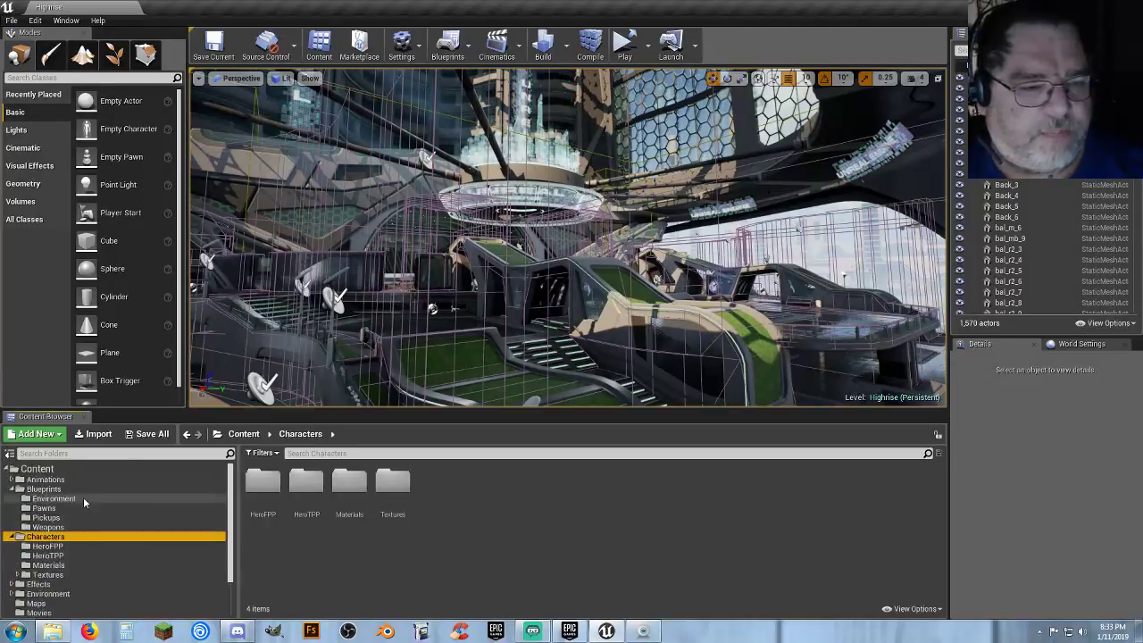
left_click(80, 498)
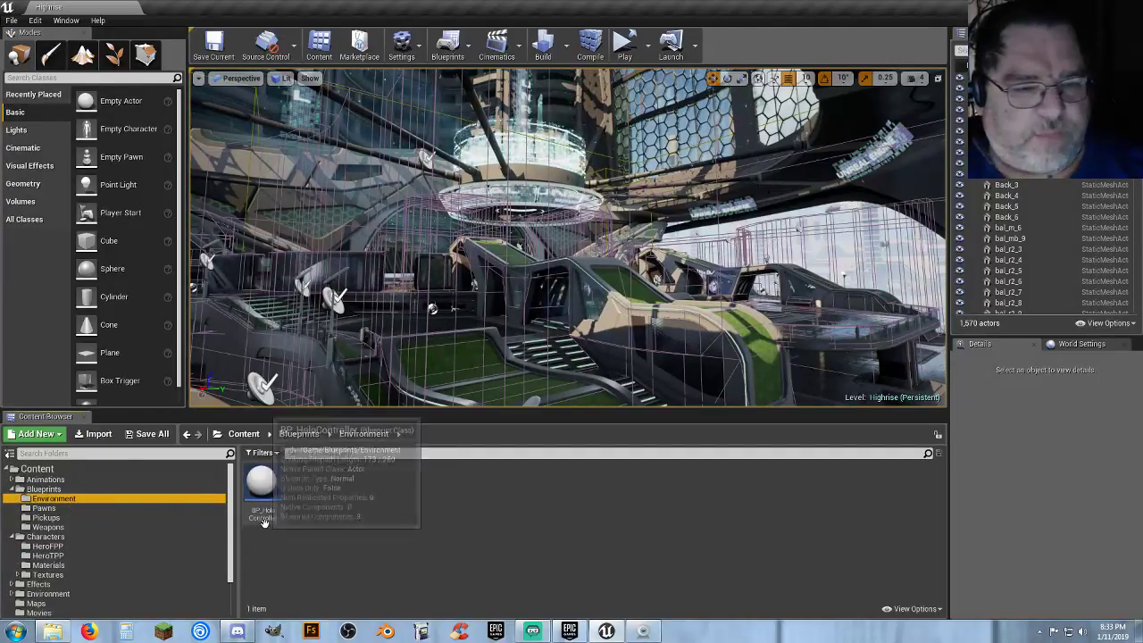
left_click(52, 518)
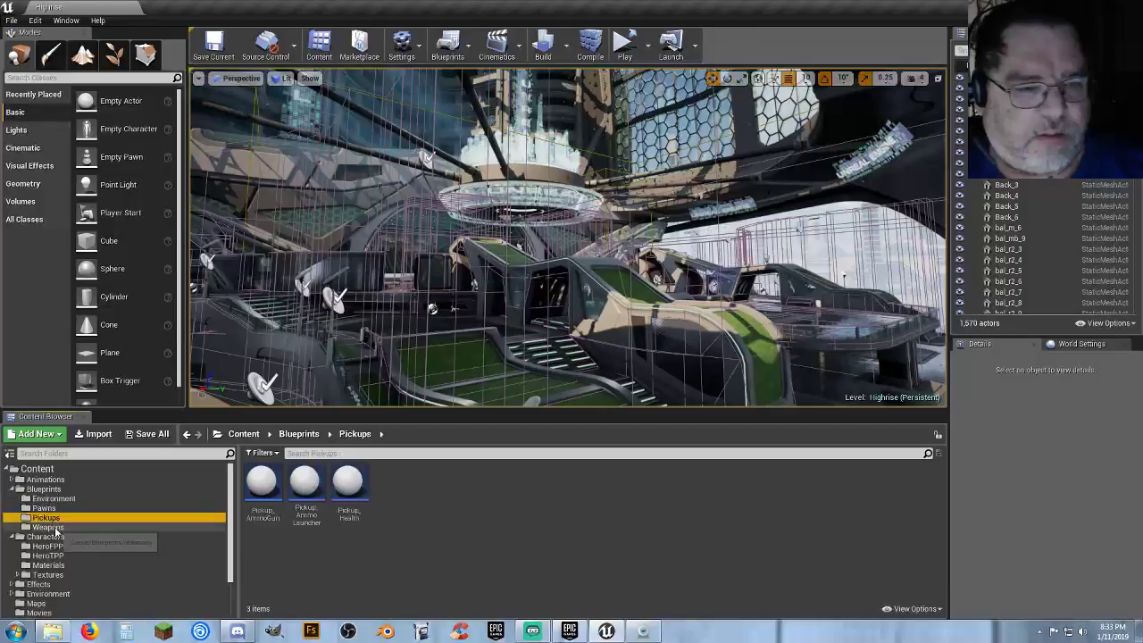
left_click(12, 536)
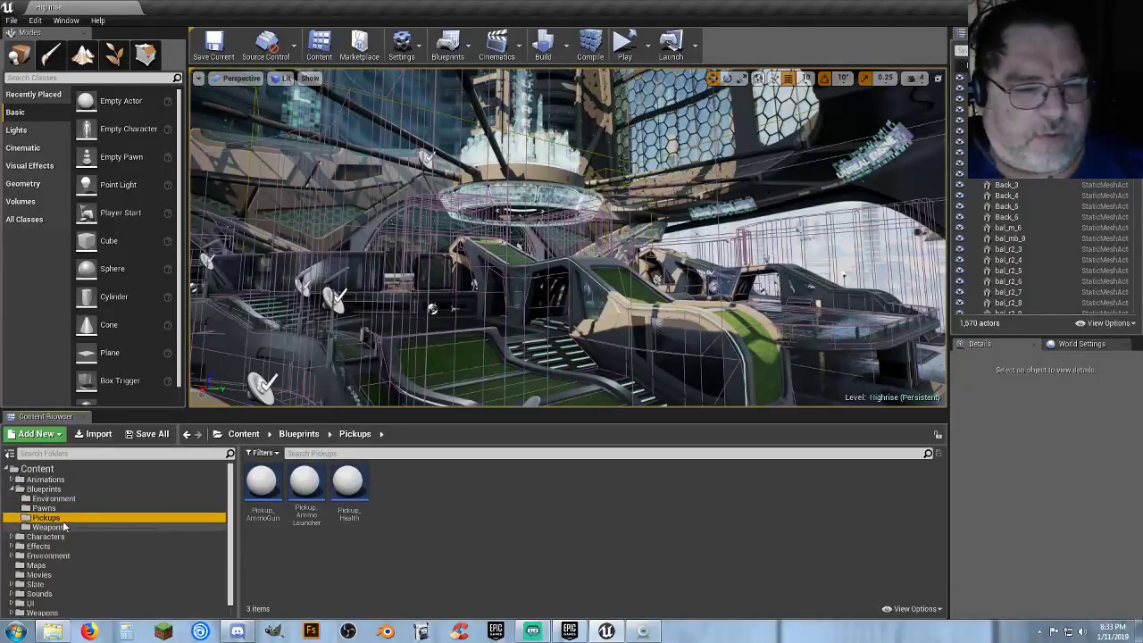
- Point out the Pickup_AmmoGun, Pickup_AmmoLauncher and Pickup_Health blueprints one after another, leaving none selected
left_click(262, 516)
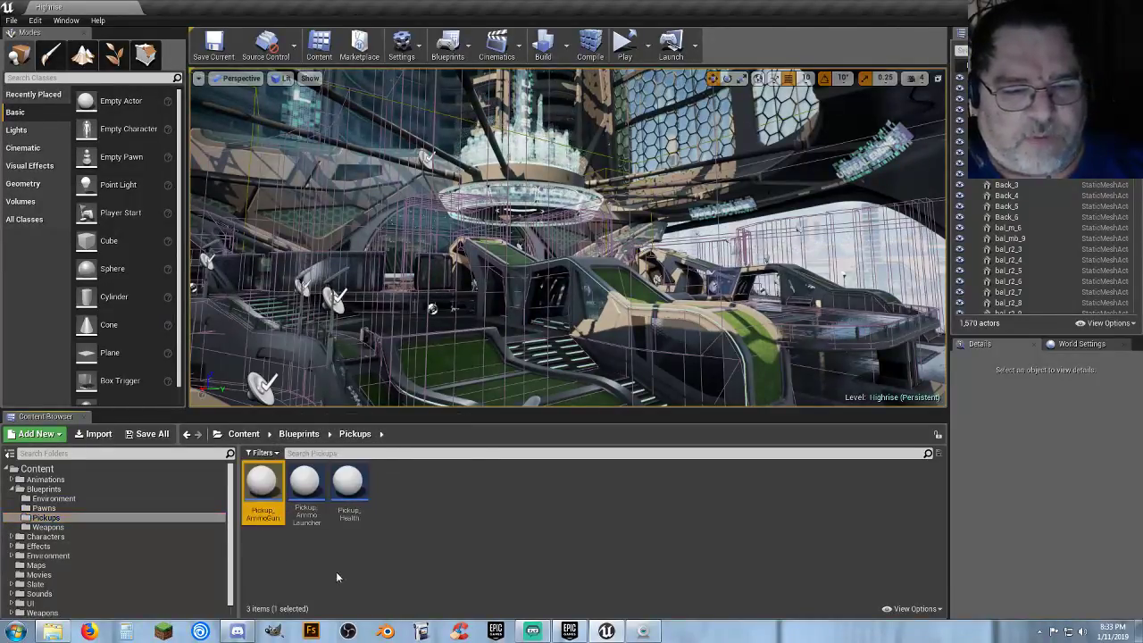
left_click(307, 518)
left_click(357, 525)
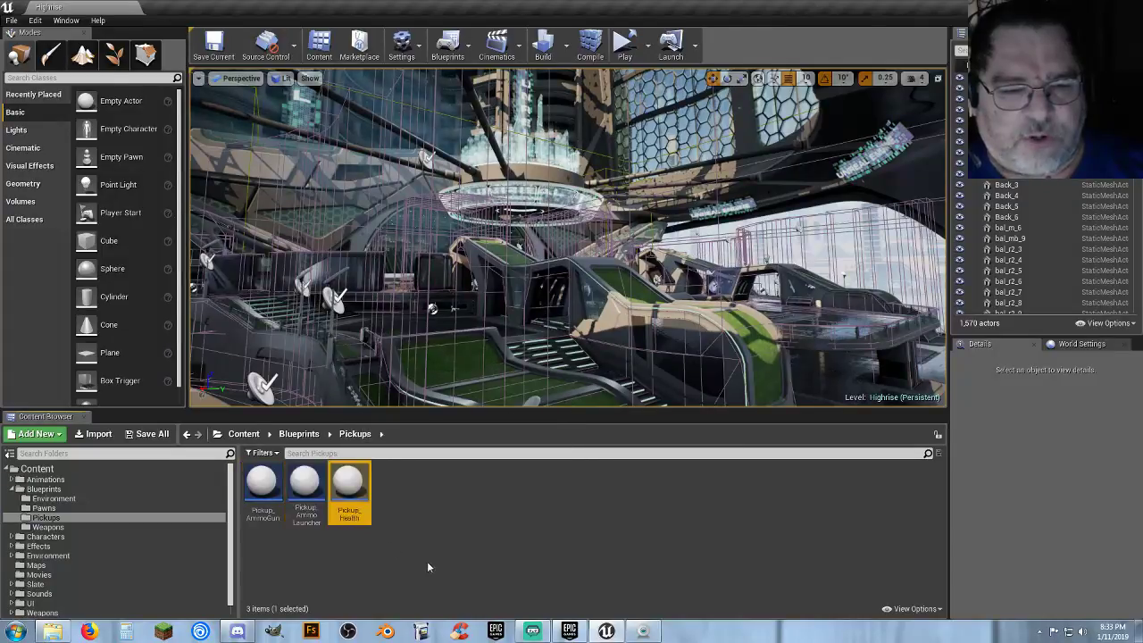
left_click(426, 507)
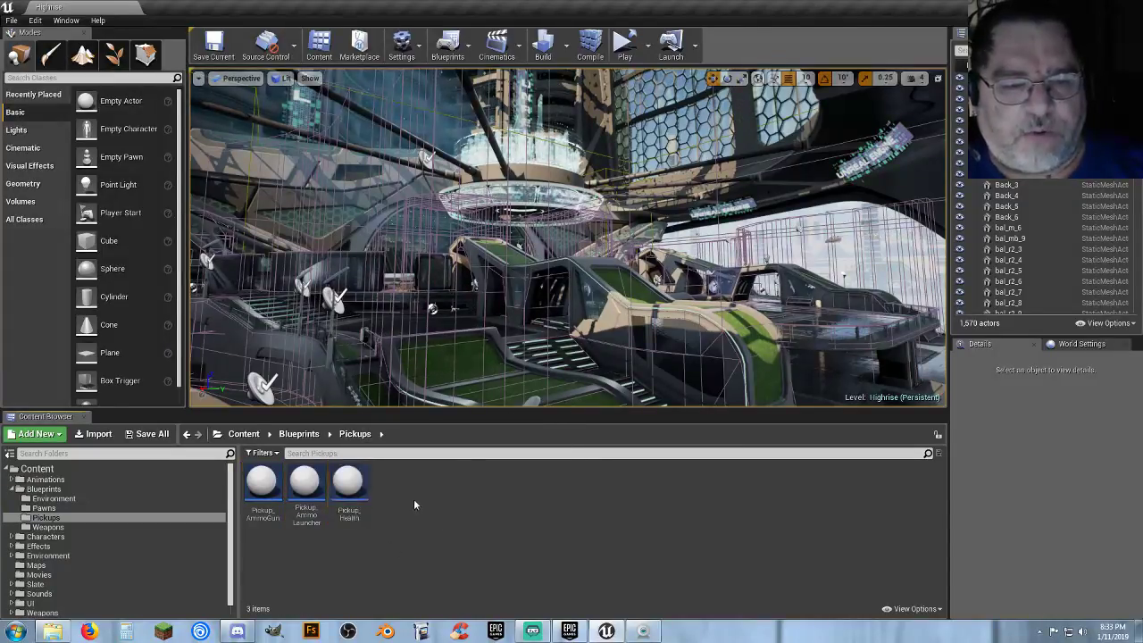
- Open the Pickup_Health blueprint and view its capsule up close in the viewport
left_click(348, 491)
key("Return")
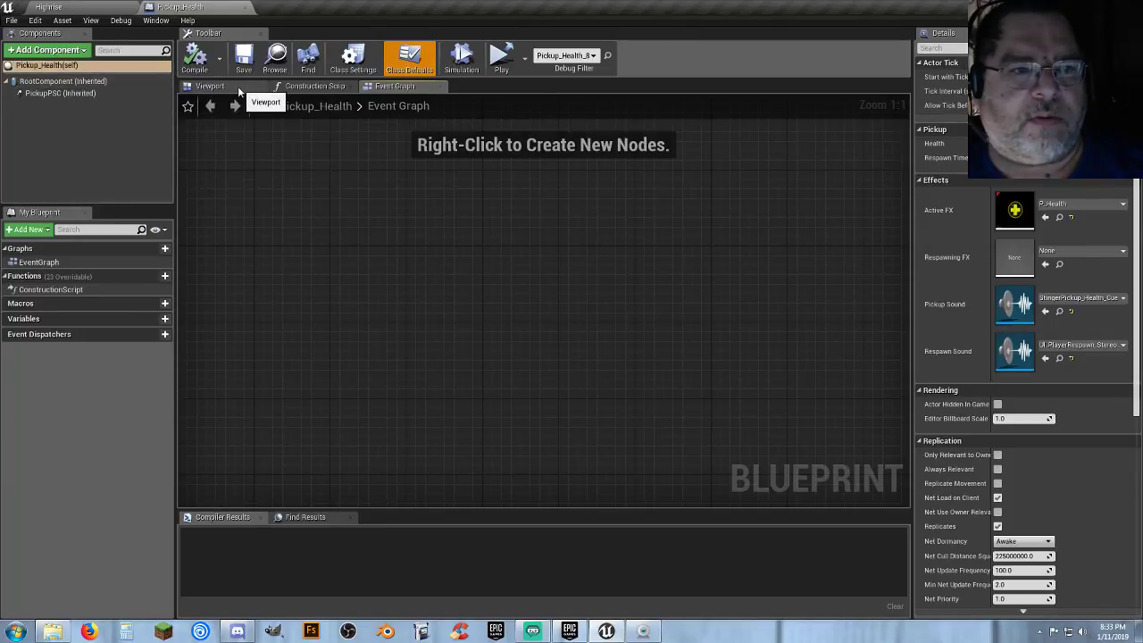
left_click(210, 86)
key("w")
right_click_drag(528, 271, 529, 192)
key("w")
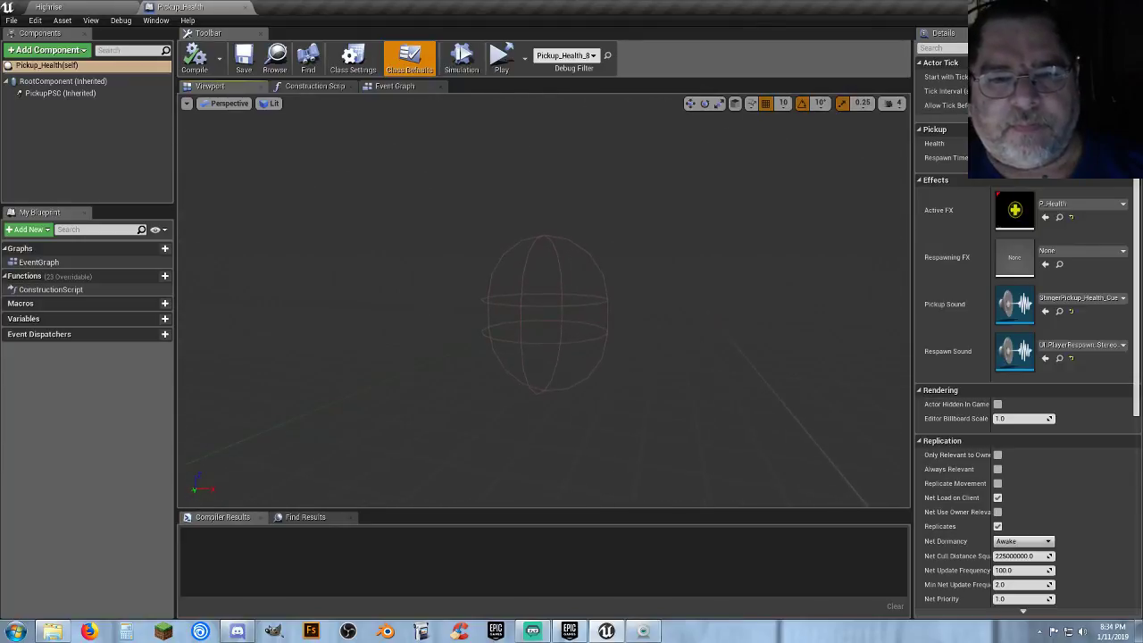
- Inspect Pickup_Health's RootComponent and PickupPSC components, and review the blueprint's class defaults from Effects to Cooking
left_click(65, 84)
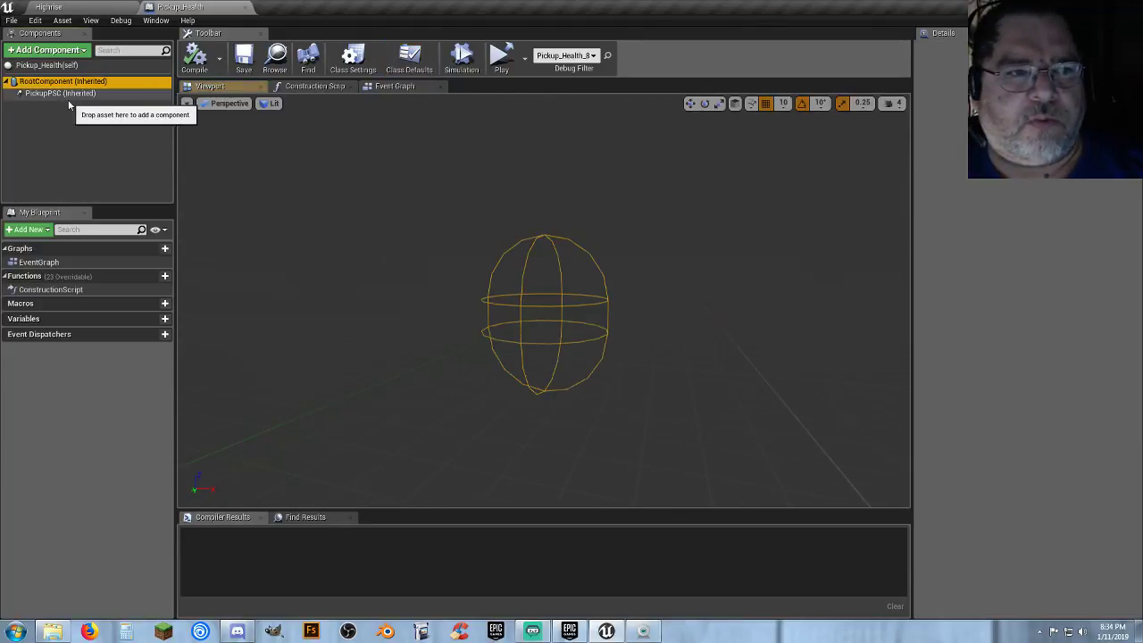
left_click(59, 94)
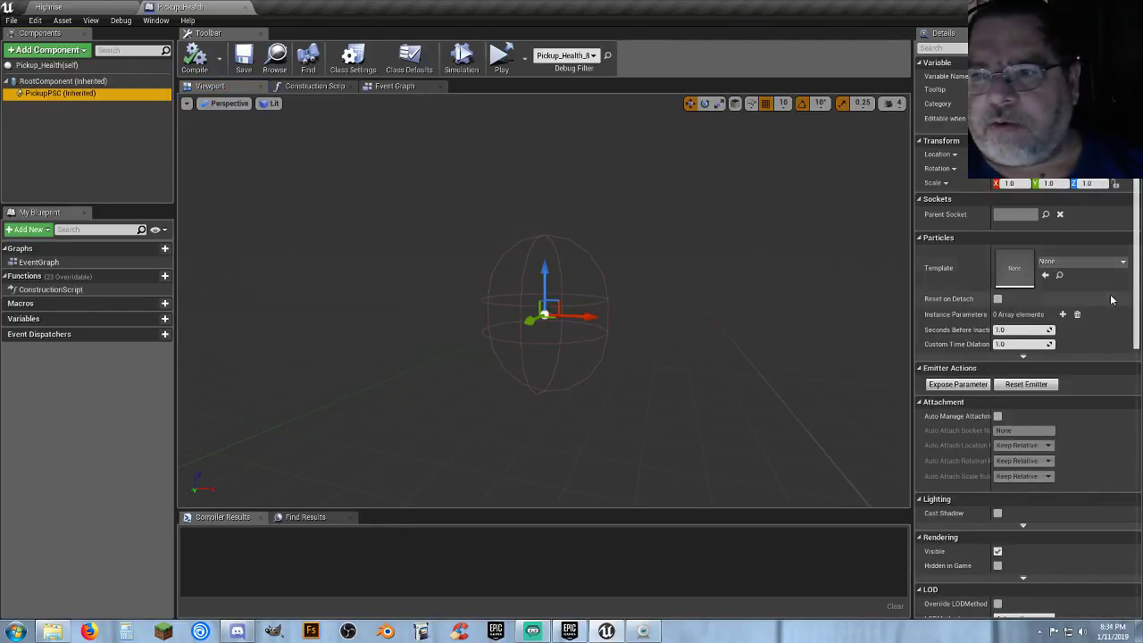
left_click(69, 68)
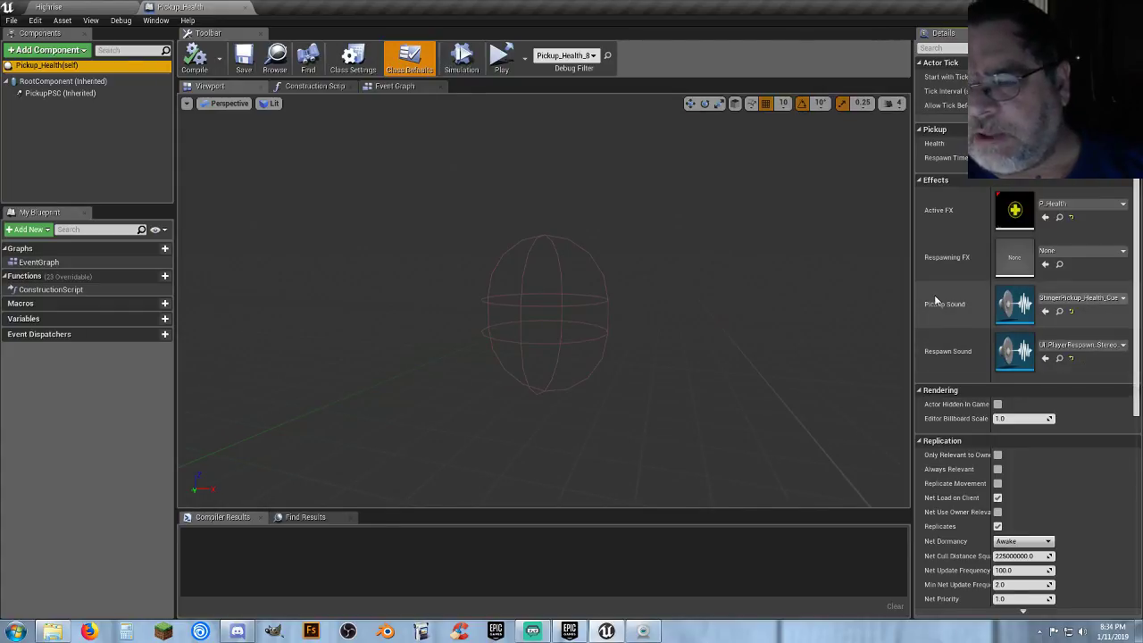
scroll(937, 297, "down", 2)
scroll(936, 298, "down", 2)
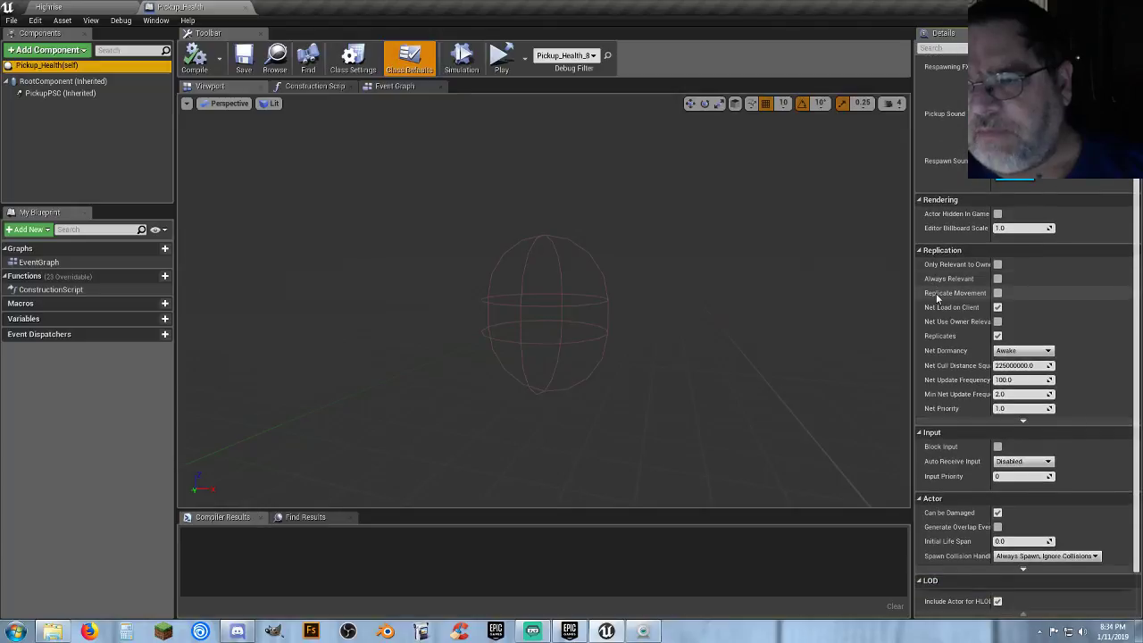
scroll(937, 297, "down", 2)
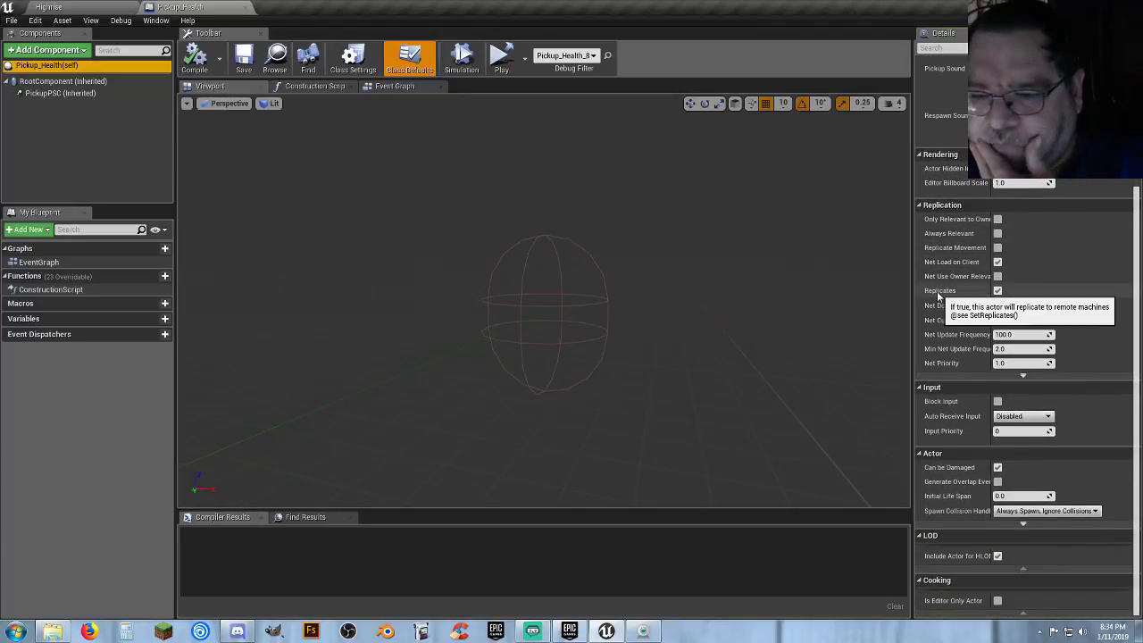
- Review Pickup_Health's Pickup and Effects defaults again, close the blueprint, and deselect its asset in the Pickups folder
scroll(937, 298, "up", 4)
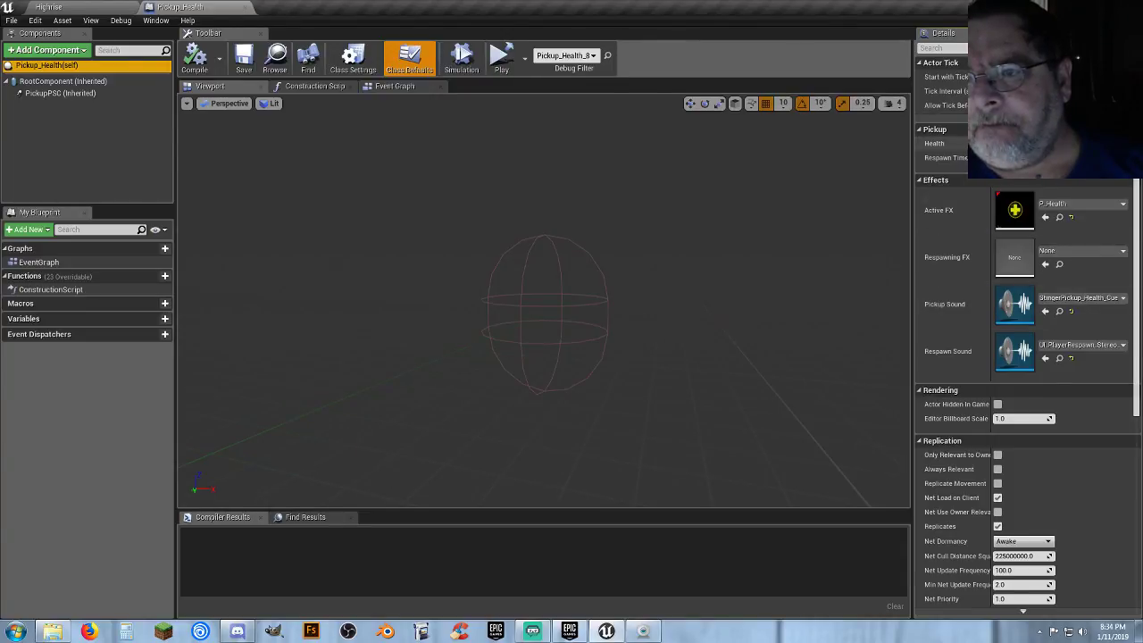
left_click(248, 6)
left_click(429, 526)
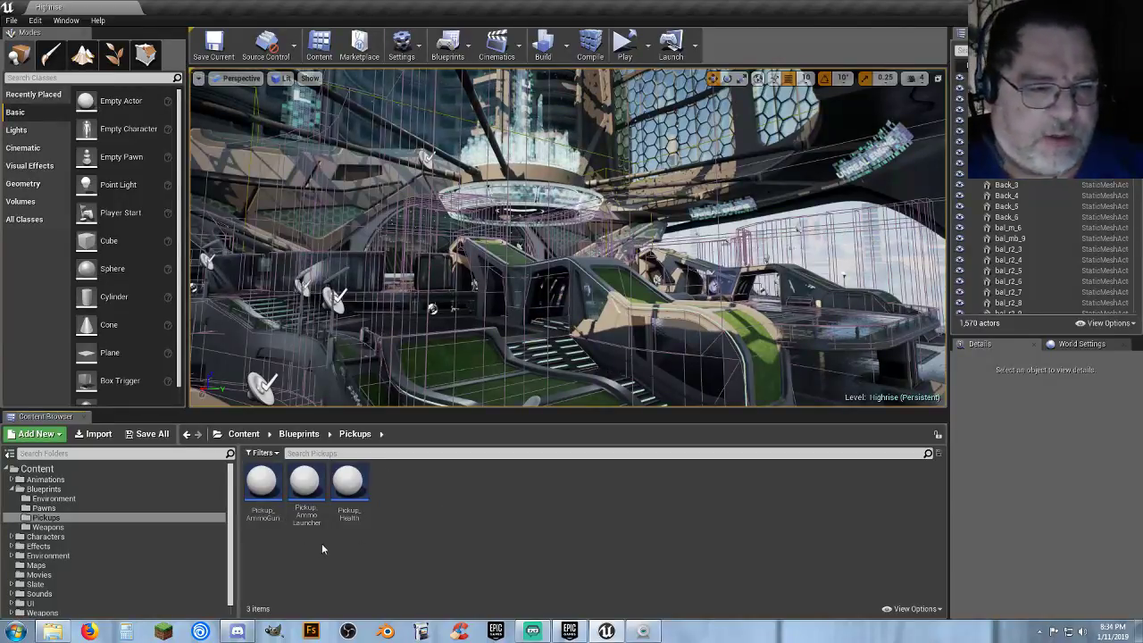
- Browse the Blueprints Weapons folder and point out ProjRocket, ProjRocket_Explosion, WeapGun and WeapGun_FireCameraShake one after another
left_click(48, 528)
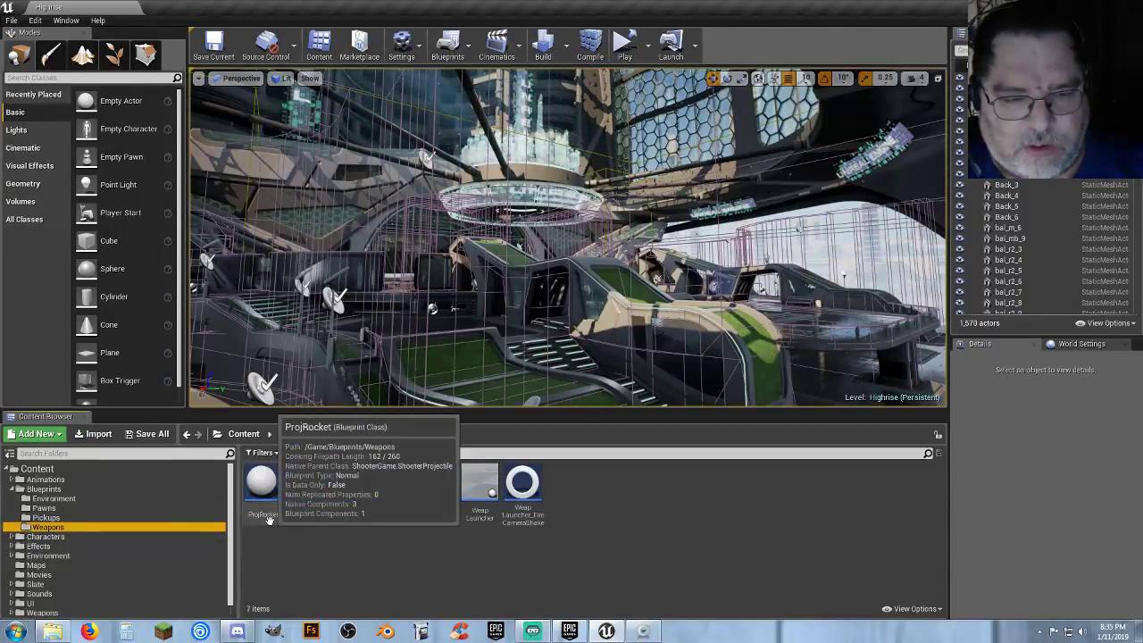
left_click(261, 487)
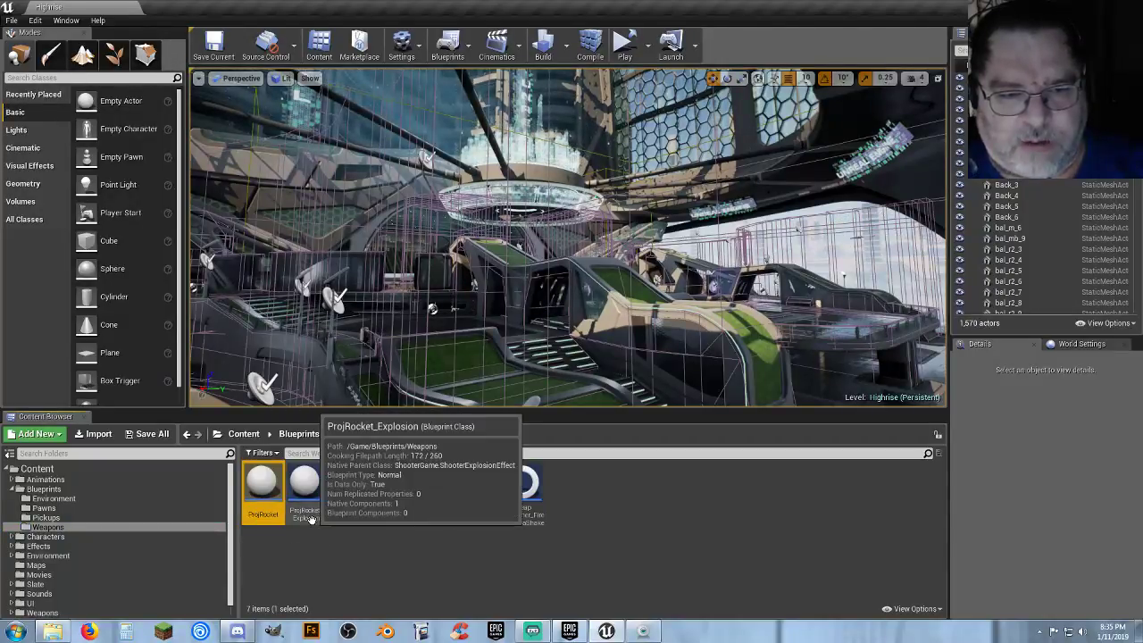
left_click(313, 520)
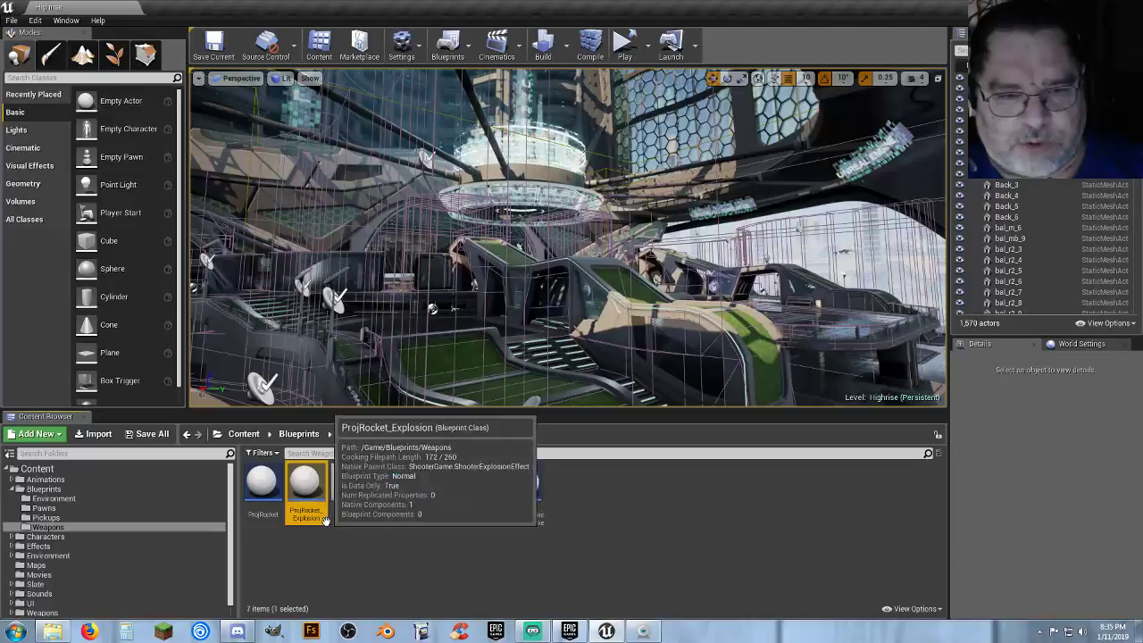
left_click(349, 492)
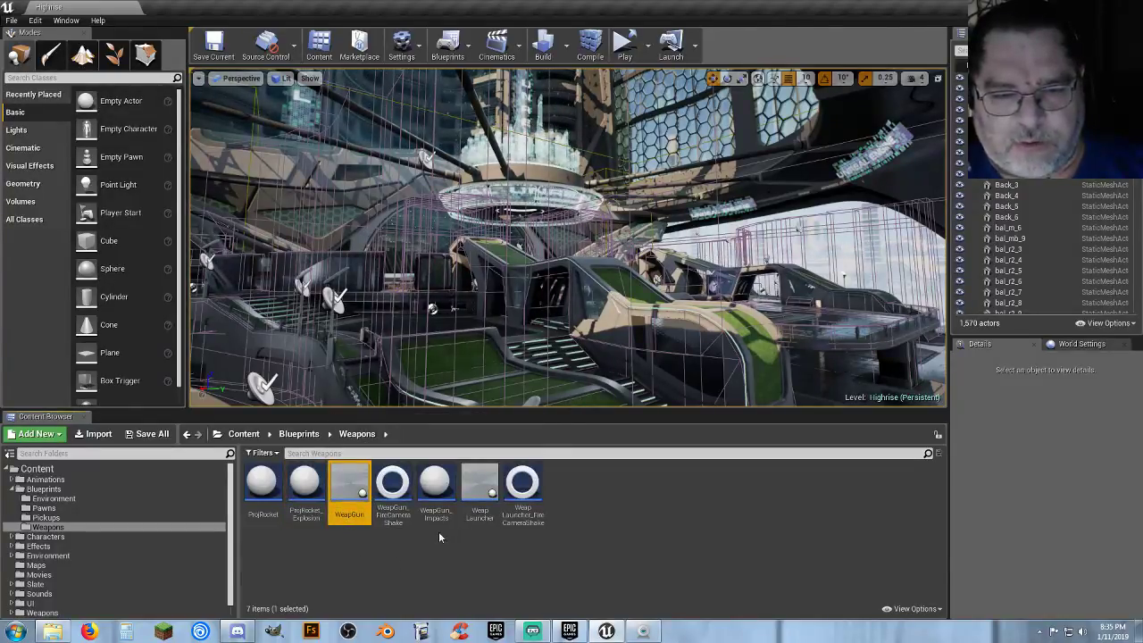
left_click(393, 521)
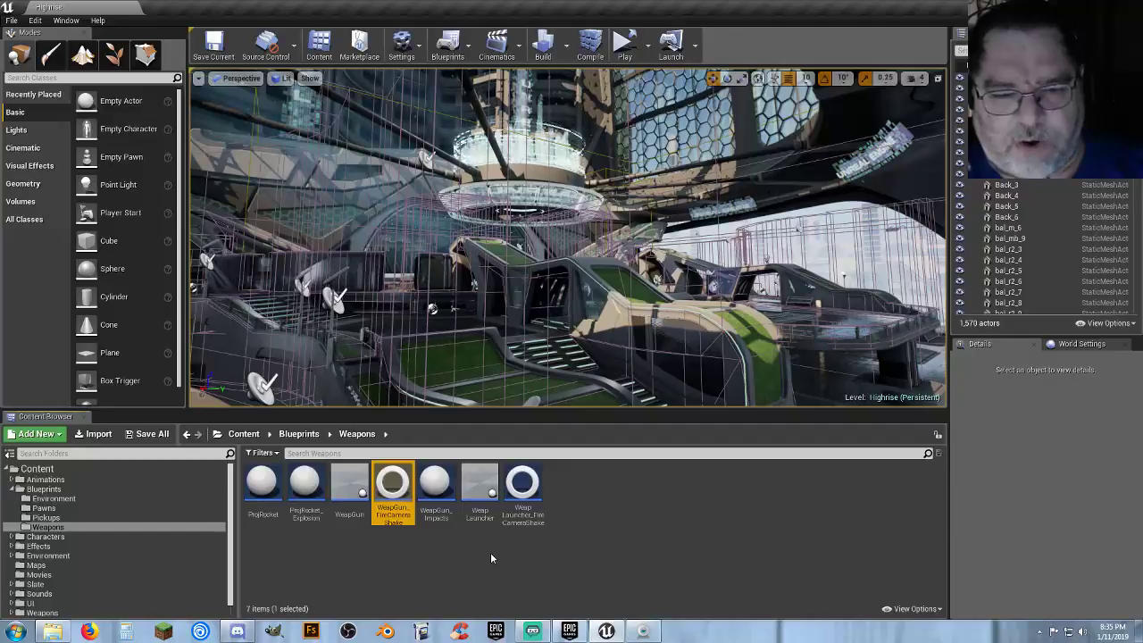
- Open WeapGun in the full Blueprint editor and inspect its Instant Config and Weapon Config settings
double_click(350, 495)
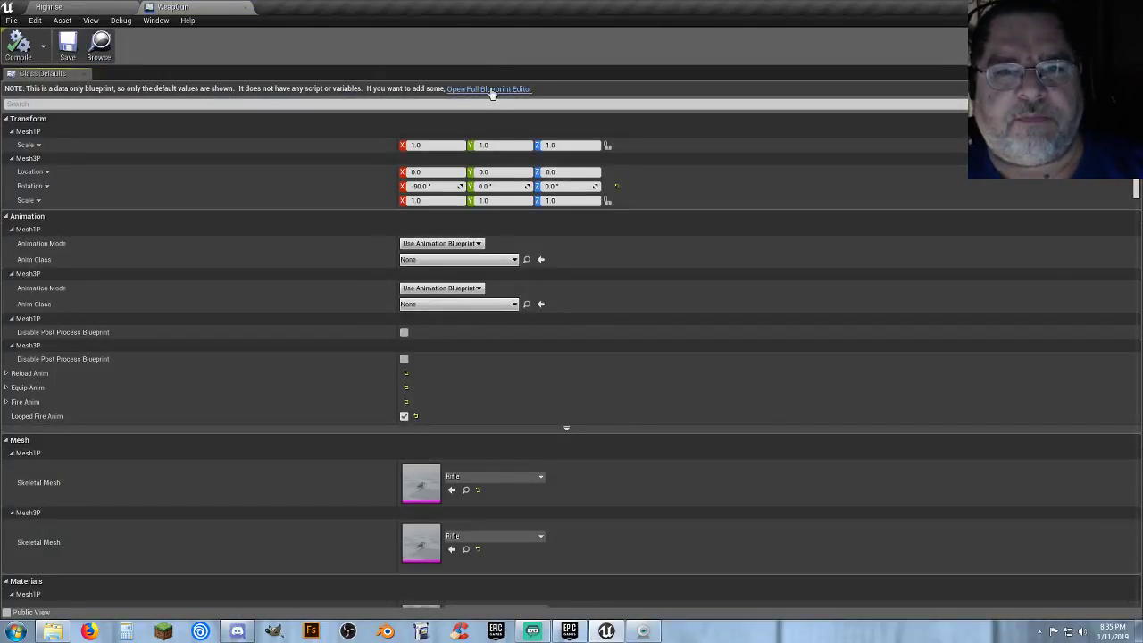
left_click(490, 90)
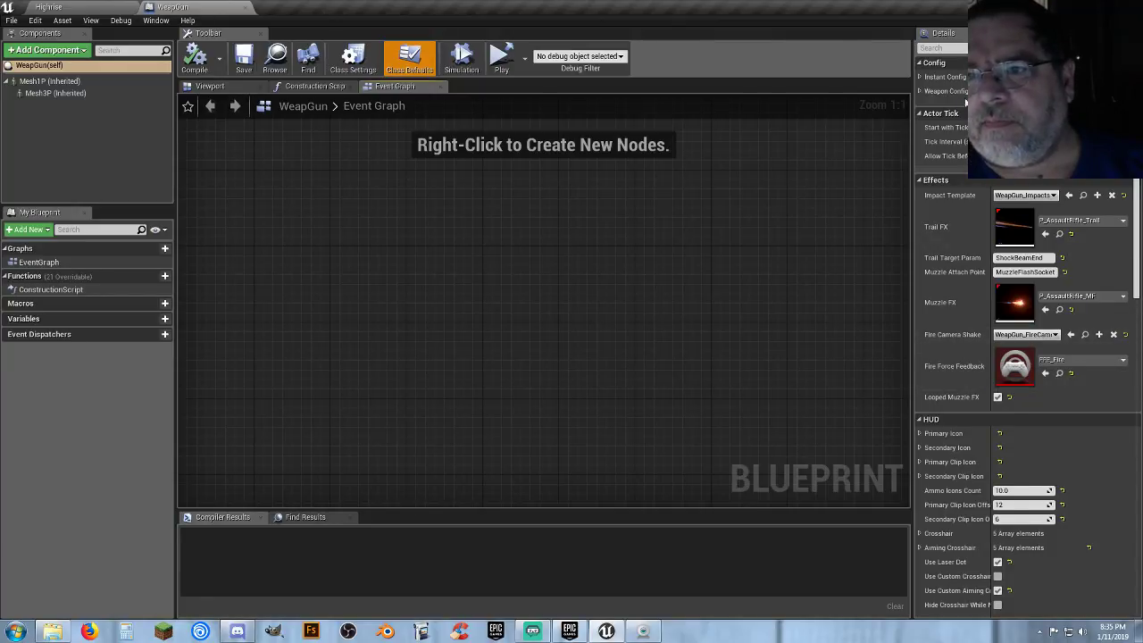
left_click(920, 77)
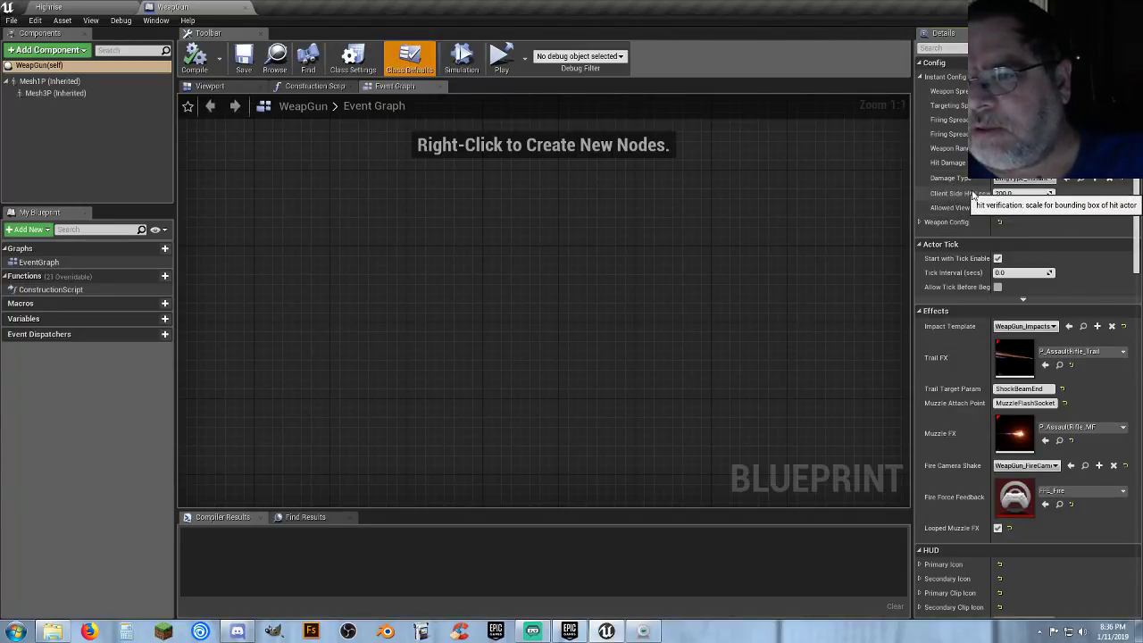
left_click_drag(986, 198, 986, 205)
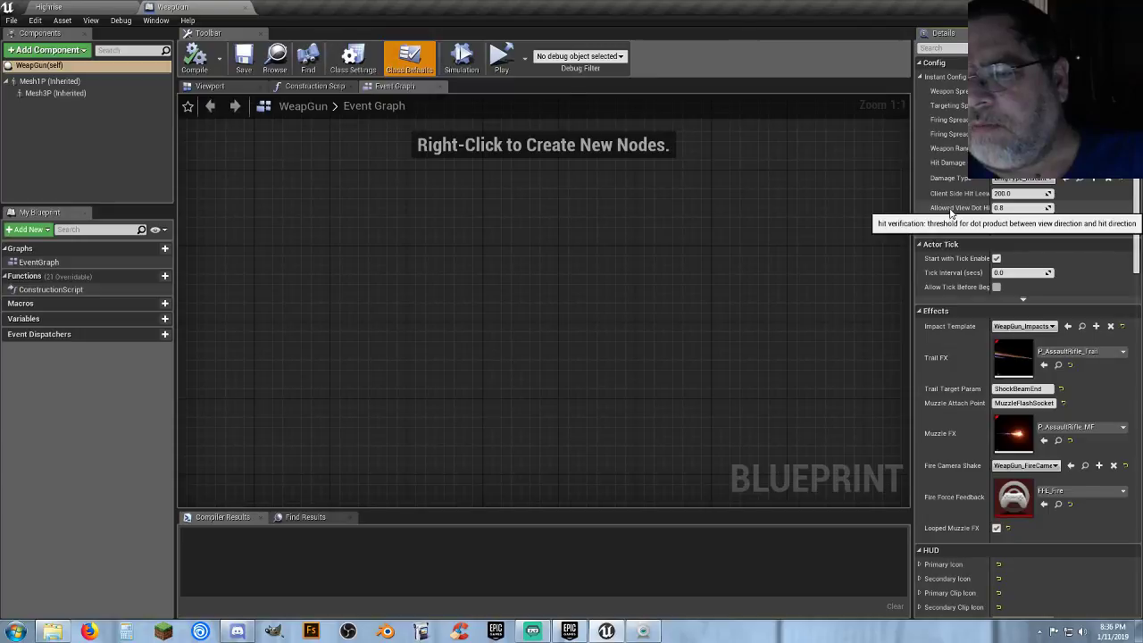
left_click(920, 221)
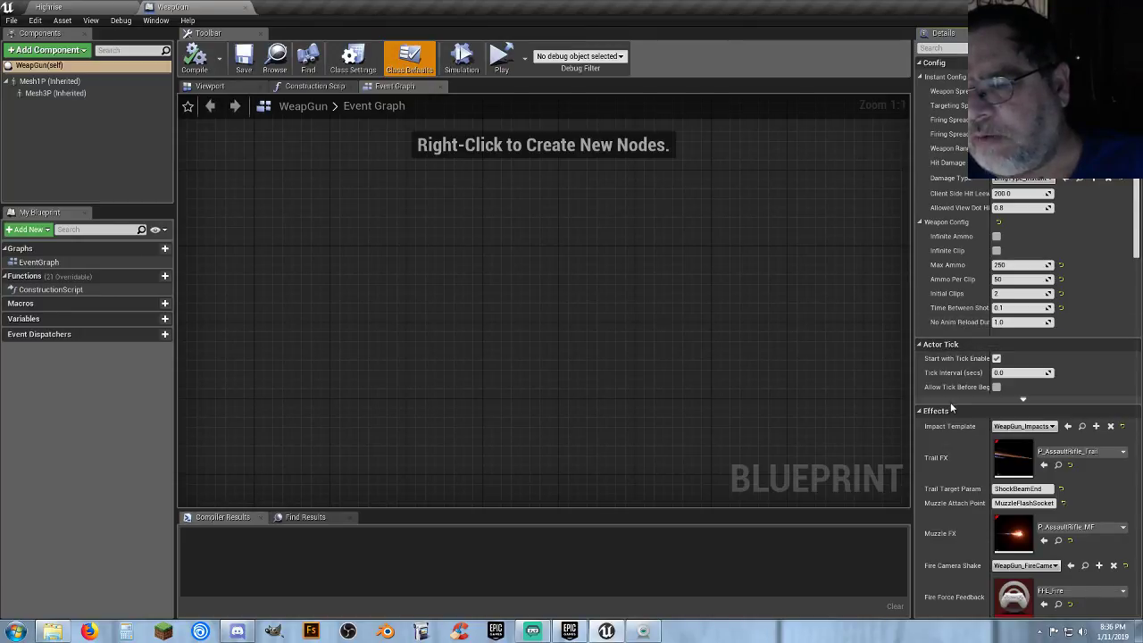
- Review WeapGun's Effects and HUD defaults, looking inside the Primary Icon and Secondary Icon settings before returning to the Config section
scroll(963, 392, "down", 6)
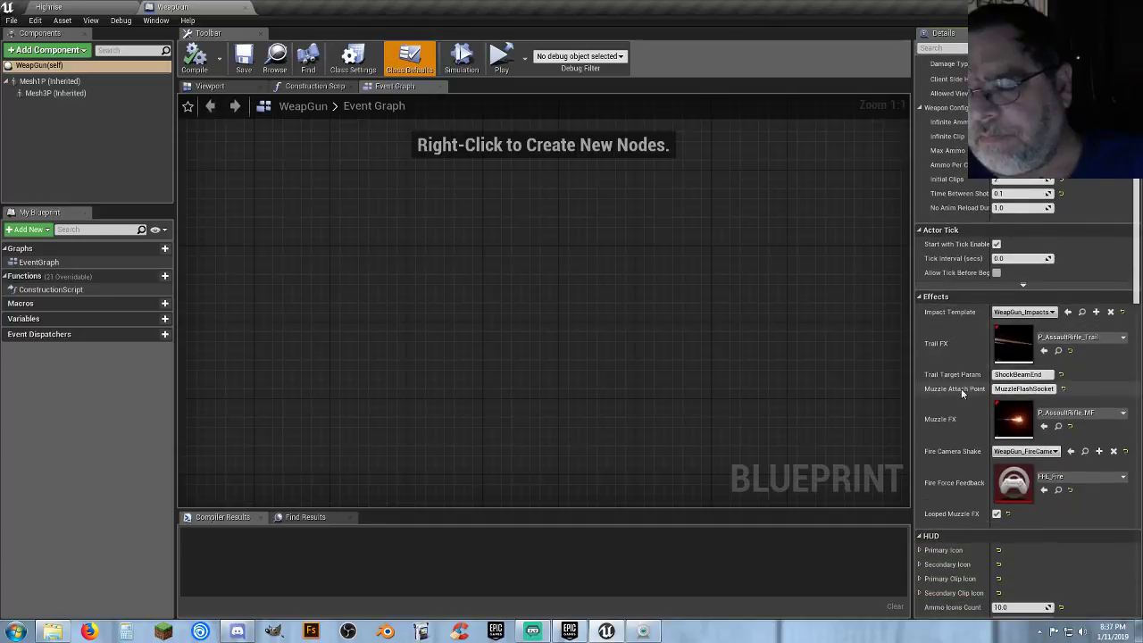
scroll(952, 381, "down", 3)
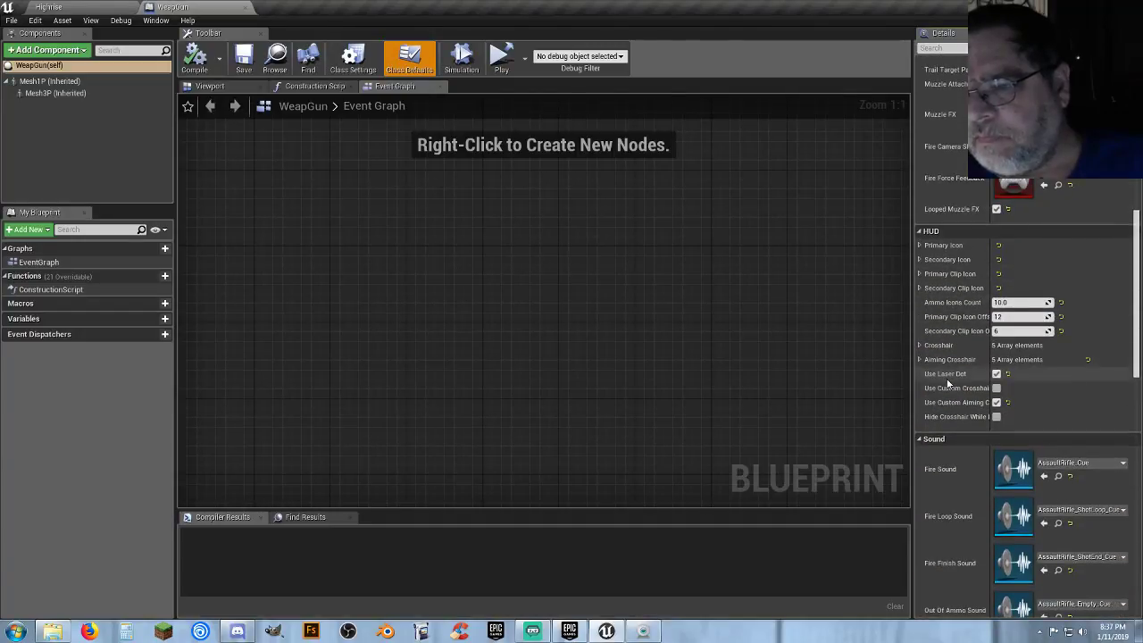
left_click(919, 246)
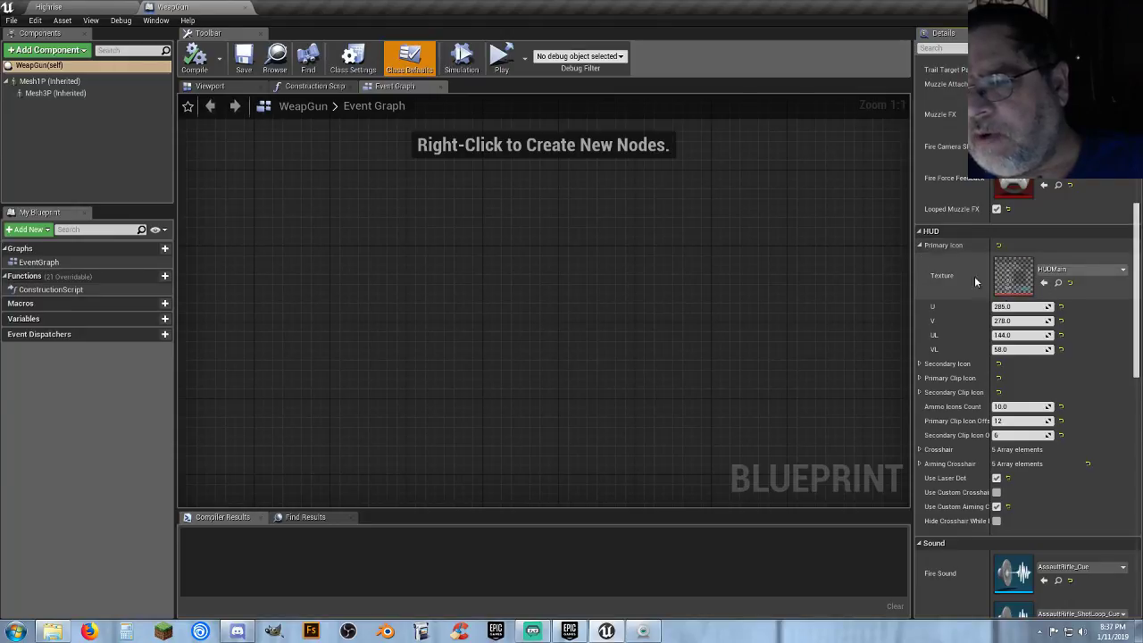
left_click(920, 246)
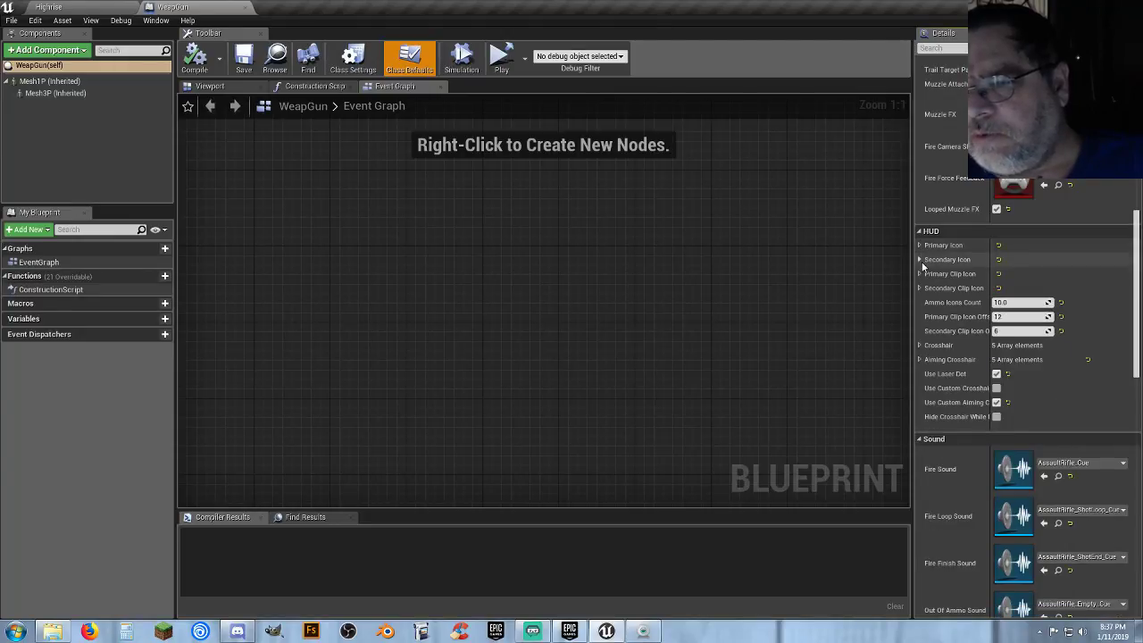
left_click(919, 259)
left_click(920, 259)
scroll(916, 303, "up", 5)
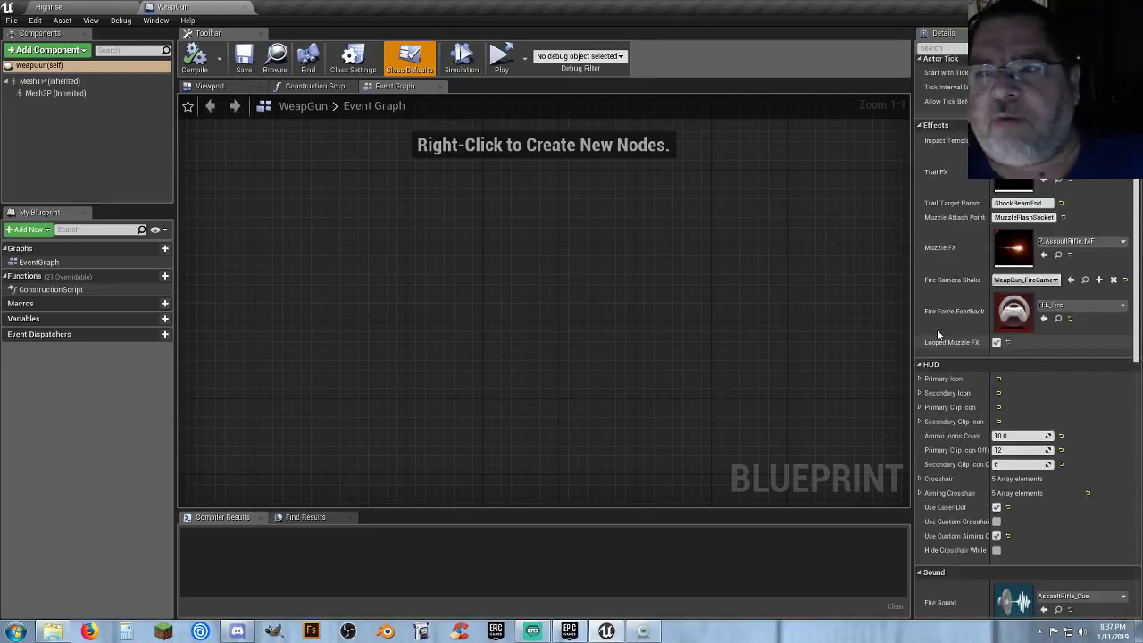
scroll(936, 326, "up", 2)
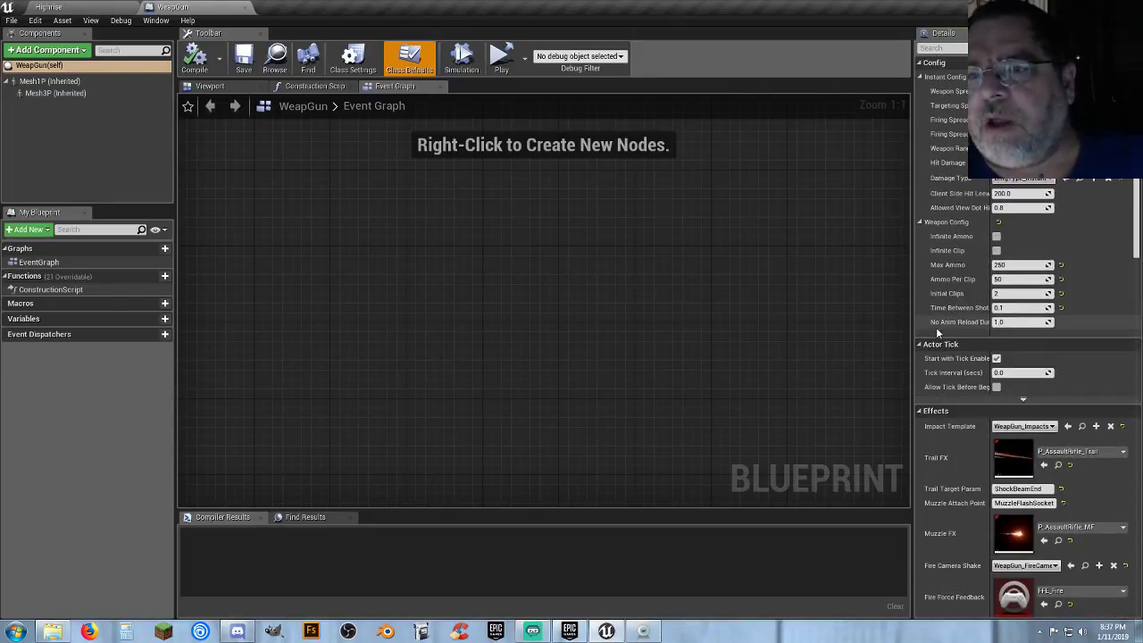
- Close the WeapGun blueprint and point out its Create Child Blueprint Class option without using it
left_click(247, 10)
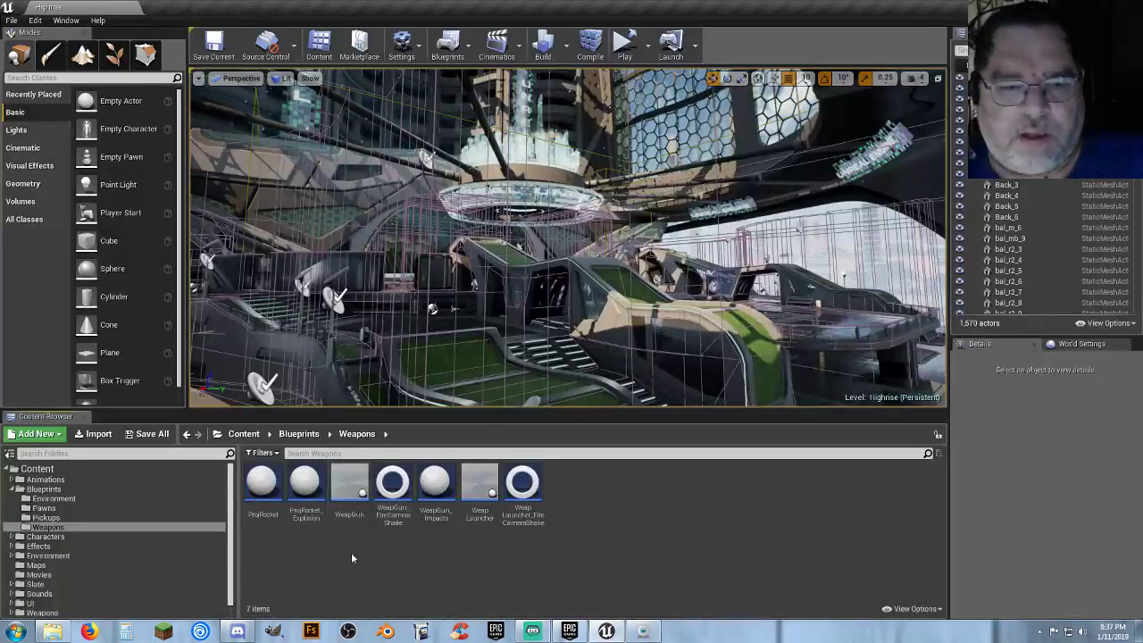
right_click(361, 515)
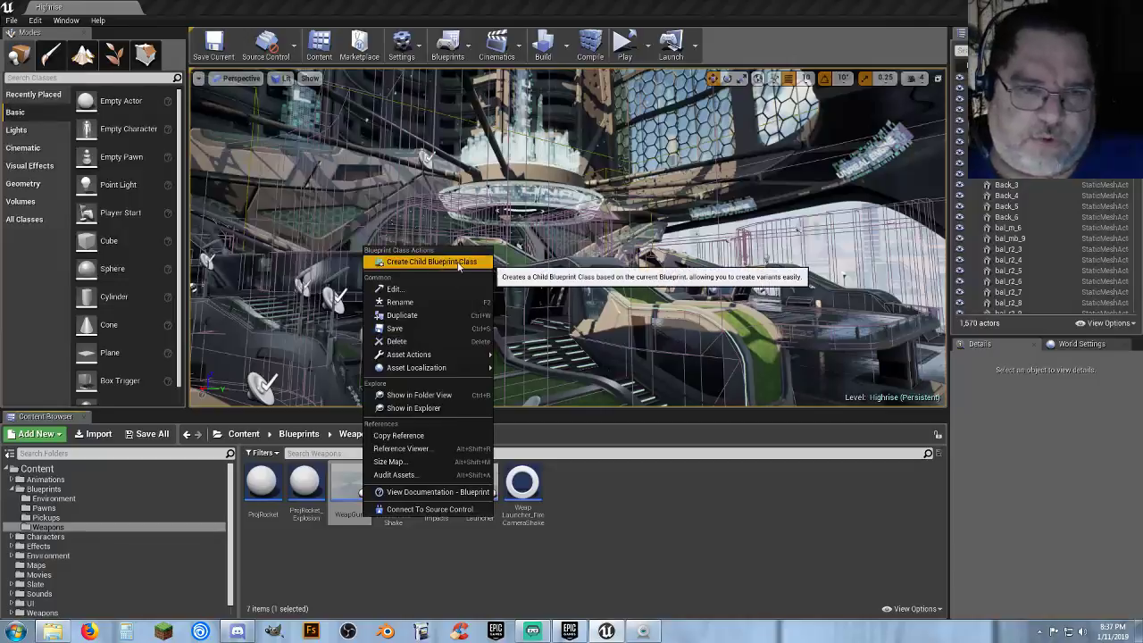
left_click(628, 562)
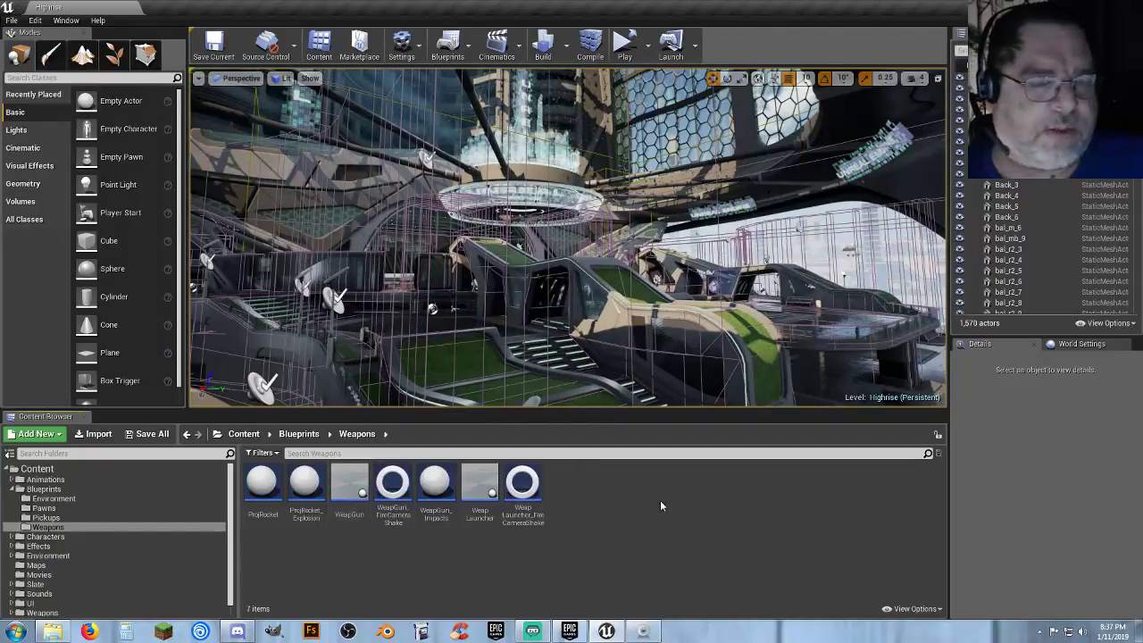
- Look through the Pickups, Weapons and Environment folders under Blueprints, and collapse the Blueprints folder
left_click(58, 517)
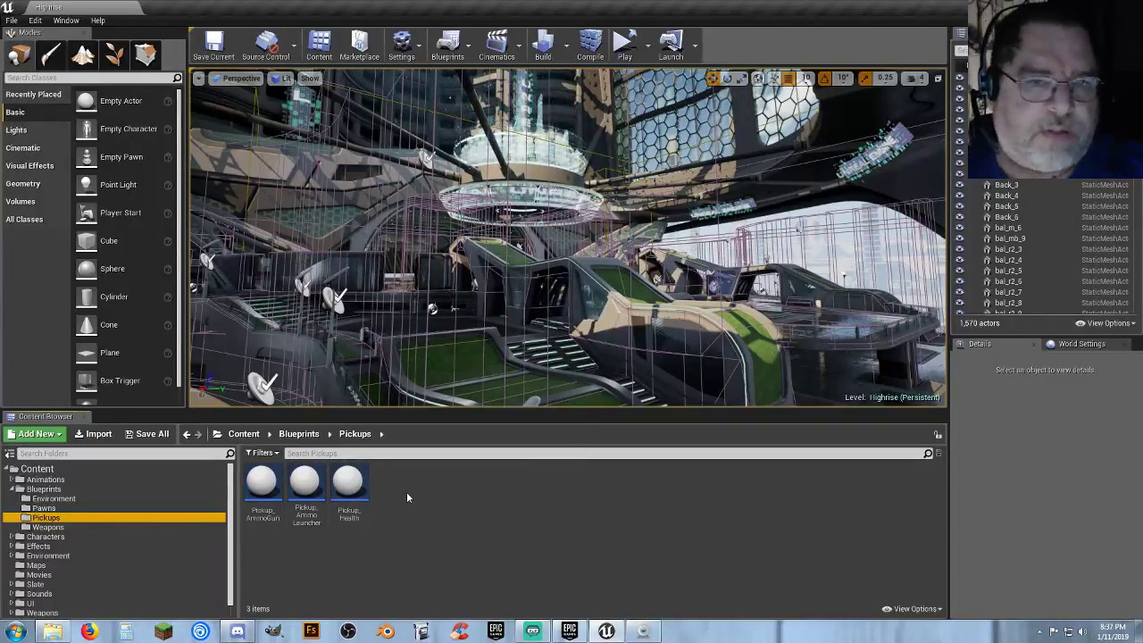
left_click(91, 528)
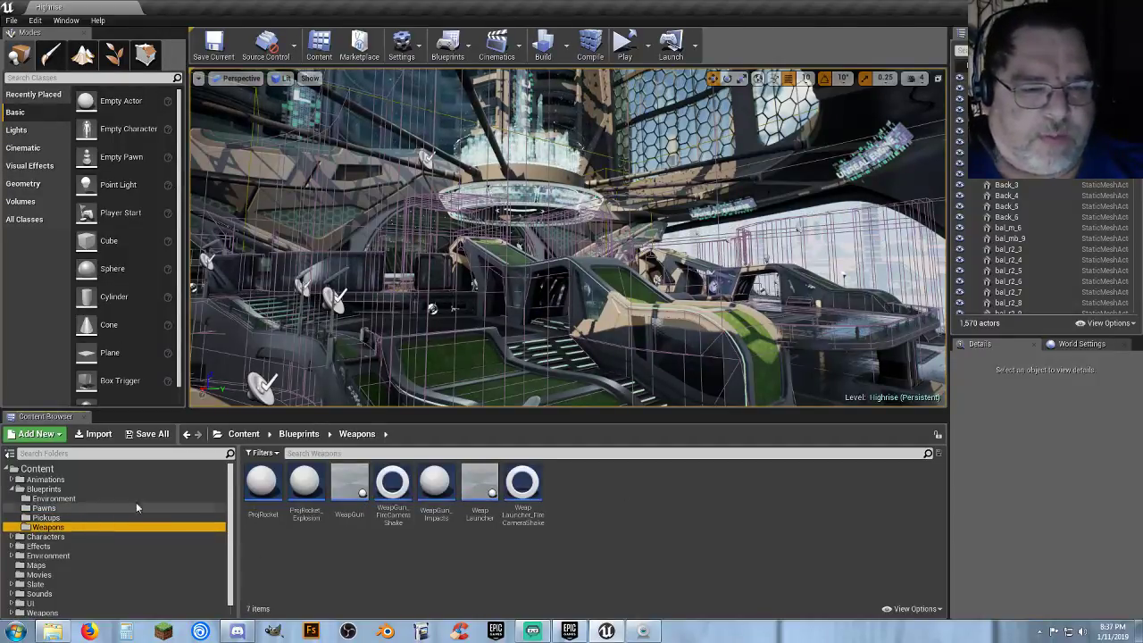
left_click(75, 500)
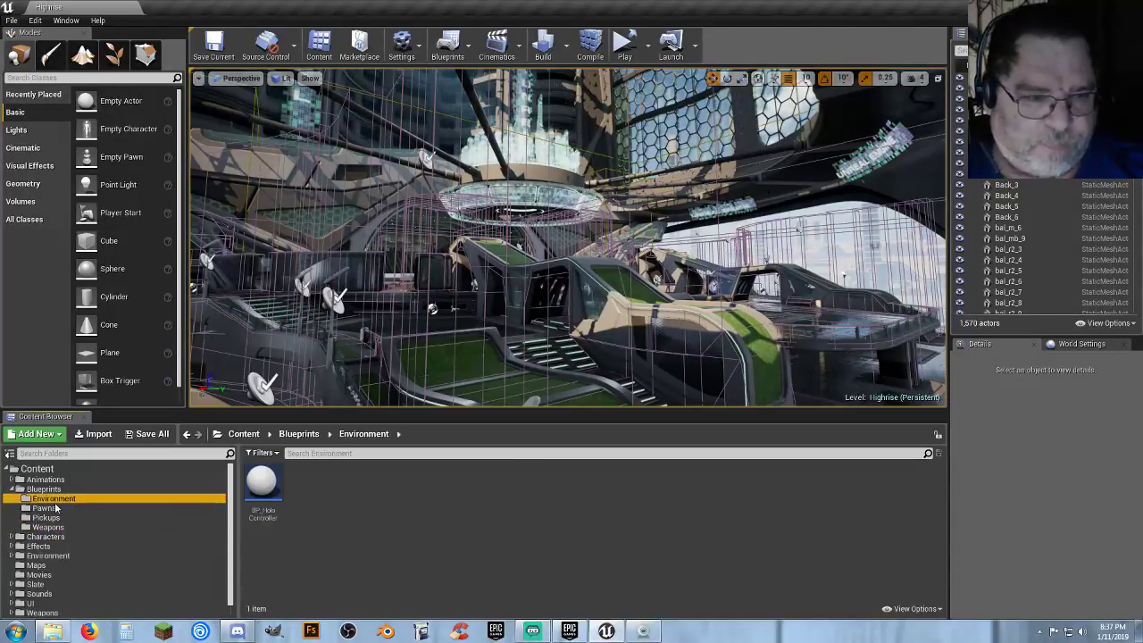
left_click(12, 489)
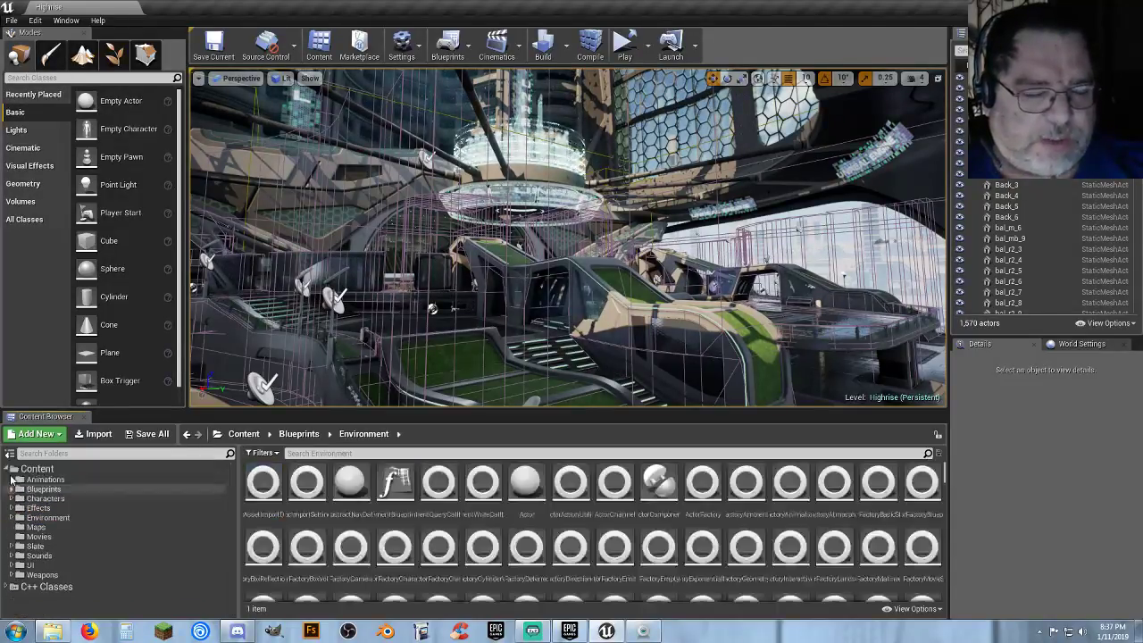
- Expand the Characters folder, browse its HeroFPP, HeroTPP, Materials and Textures subfolders, and collapse it again
left_click(12, 498)
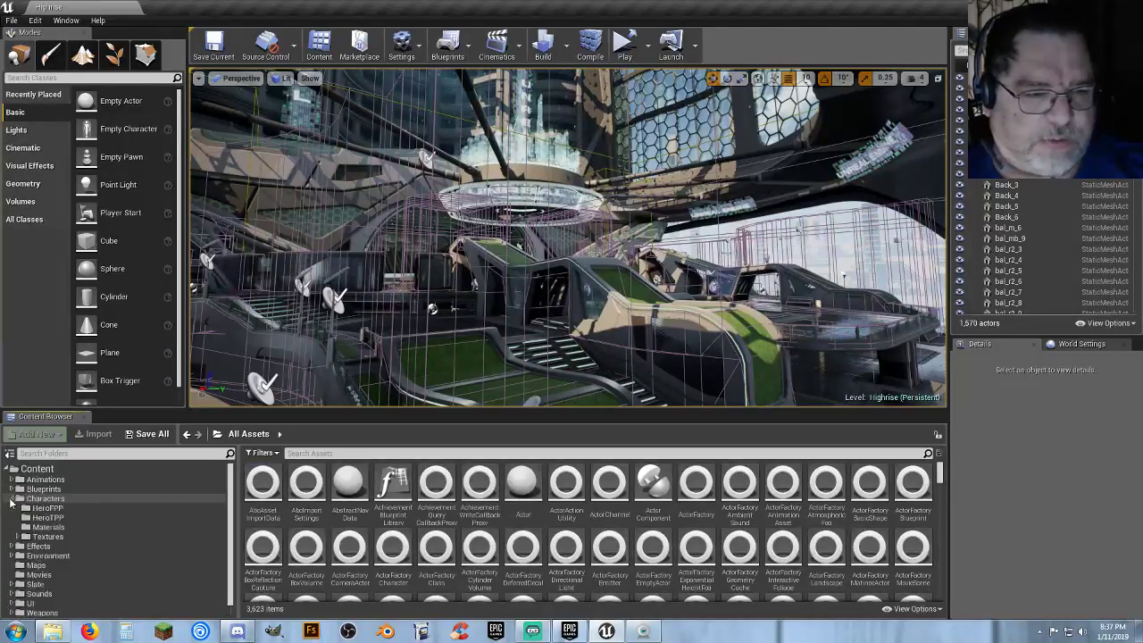
left_click(44, 508)
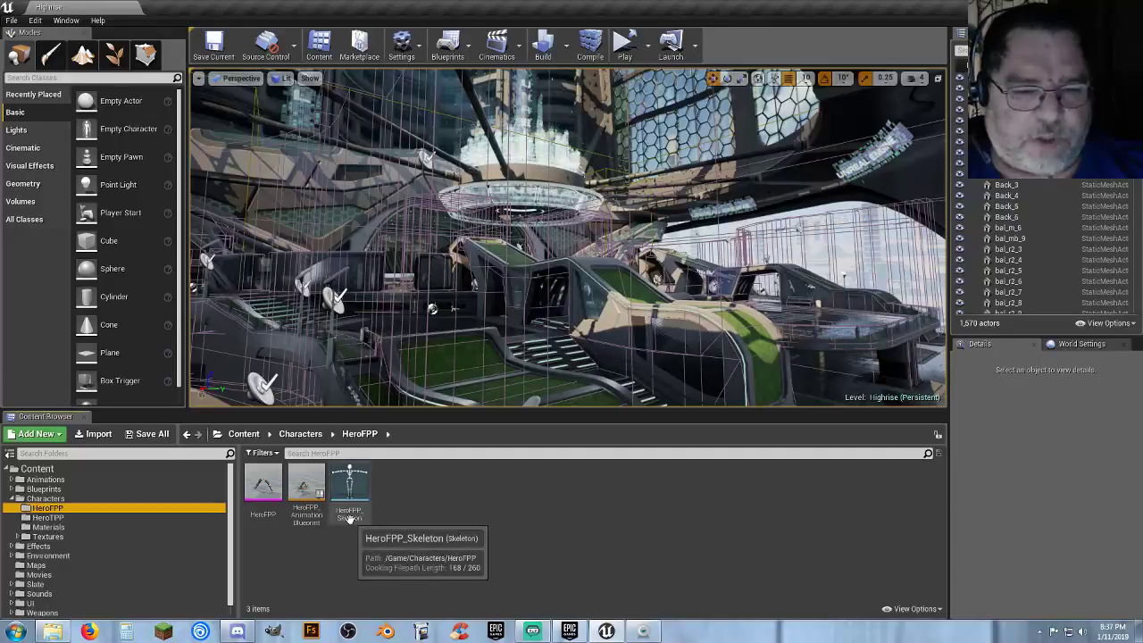
mouse_move(258, 520)
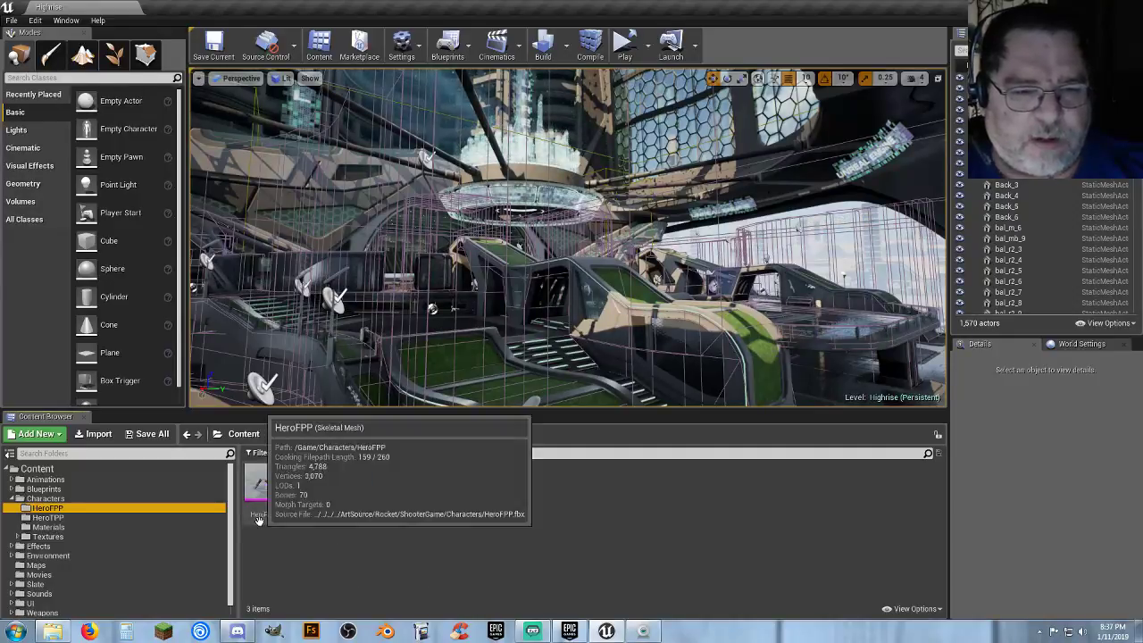
mouse_move(305, 517)
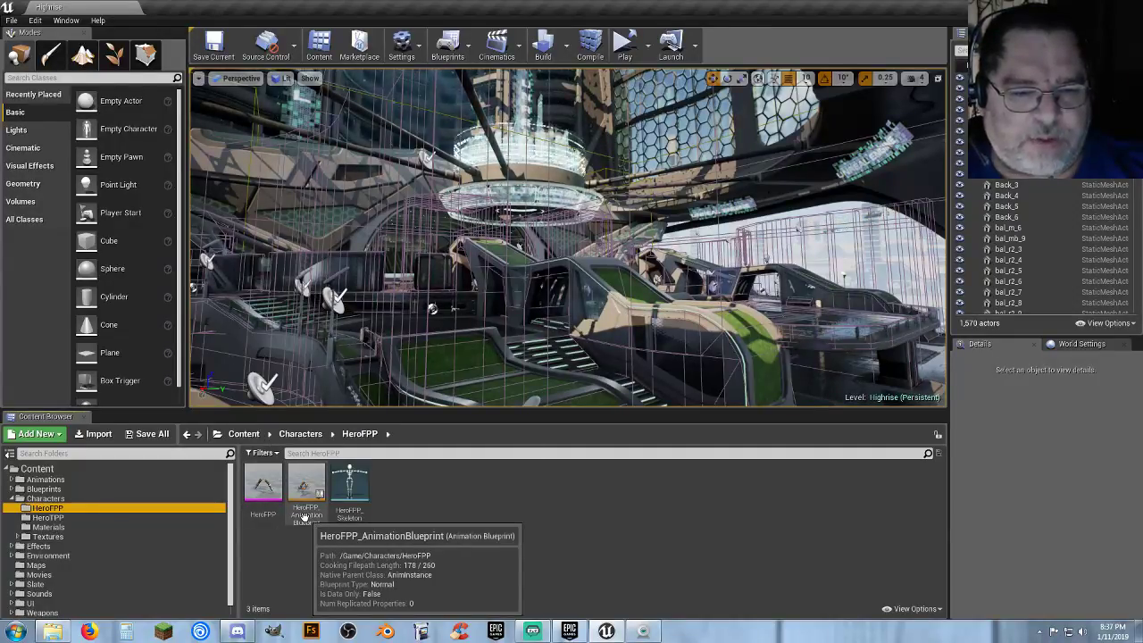
left_click(51, 517)
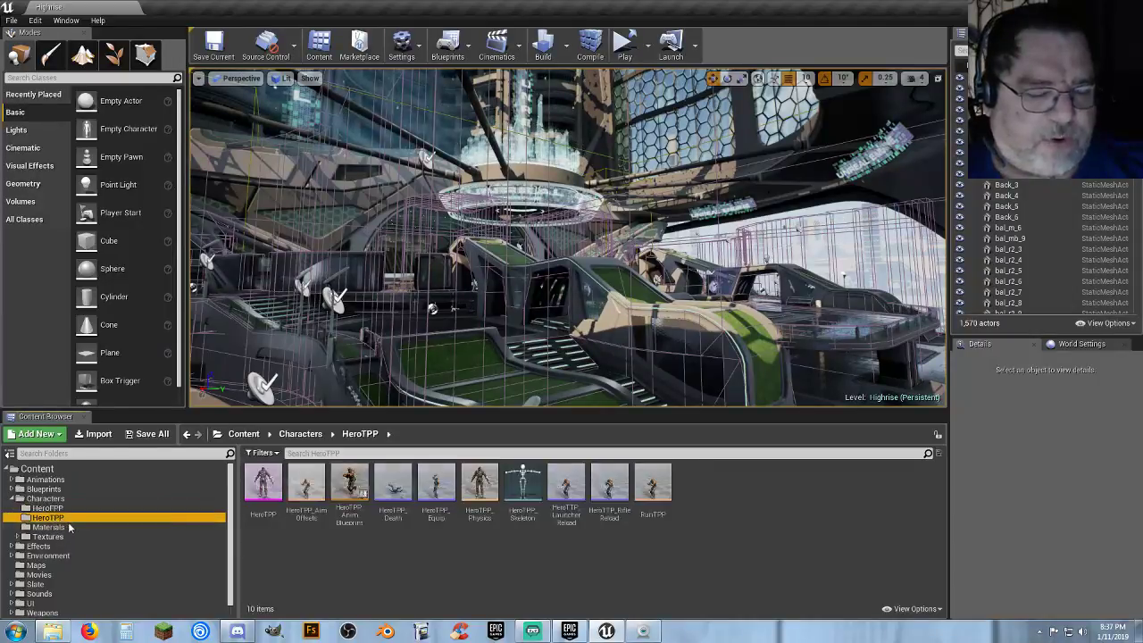
left_click(70, 528)
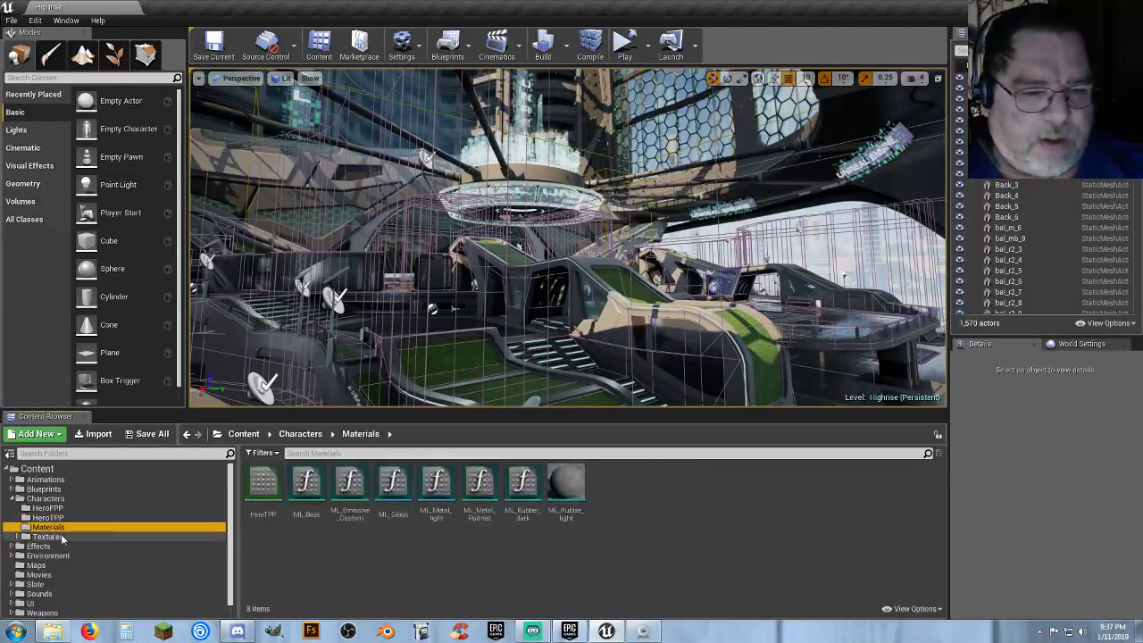
left_click(62, 536)
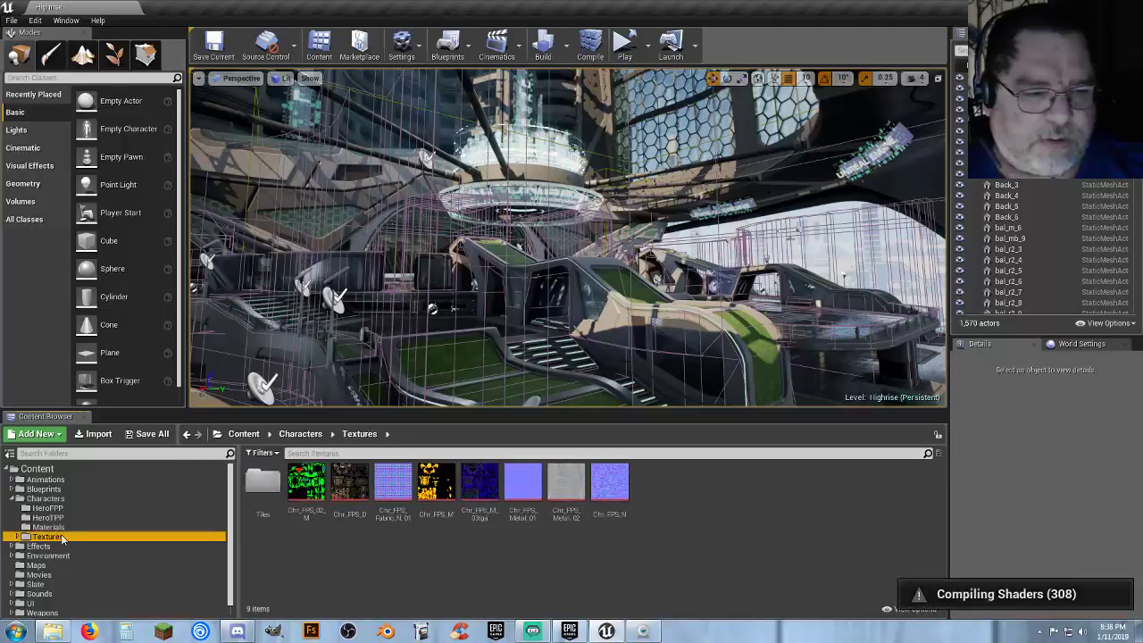
left_click(12, 498)
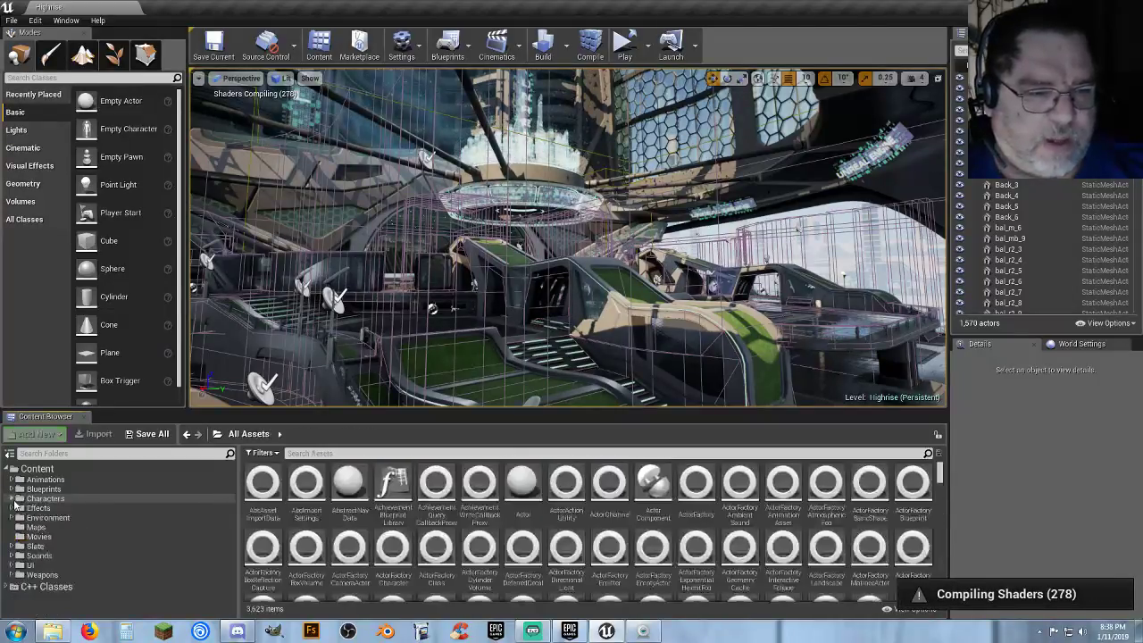
- Open and expand the Effects folder, and show the contents of its ForceFeedback subfolder
left_click(36, 507)
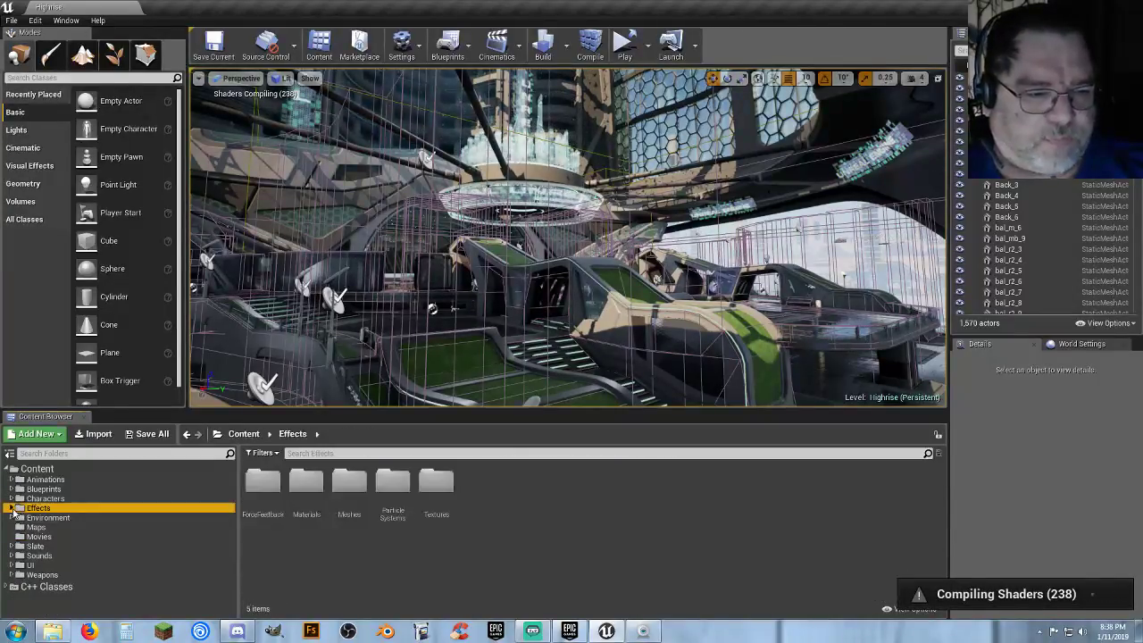
left_click(11, 508)
left_click(47, 518)
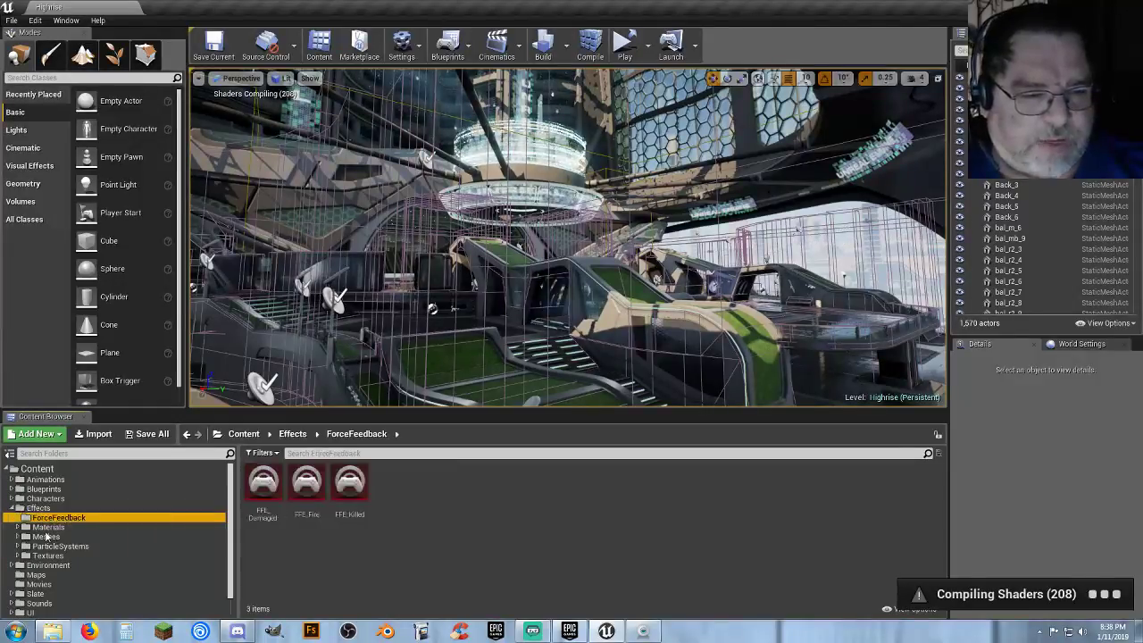
- Open and expand the Materials folder under Effects, browse its Air, Energy and Explosion subfolders, and collapse it again
left_click(48, 528)
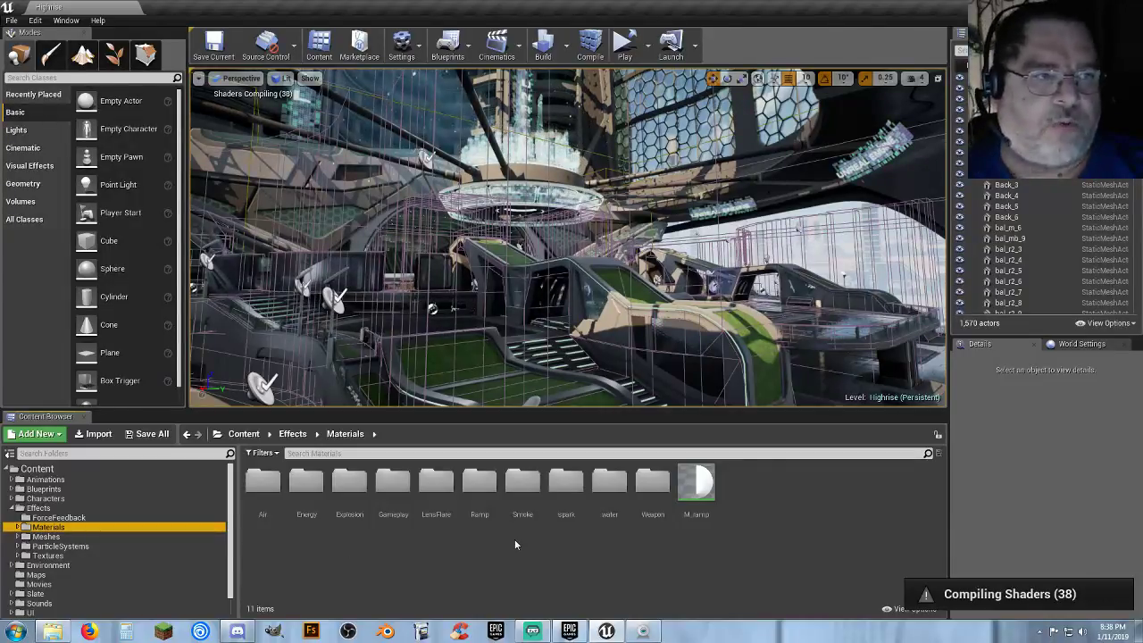
left_click(17, 528)
scroll(54, 517, "down", 2)
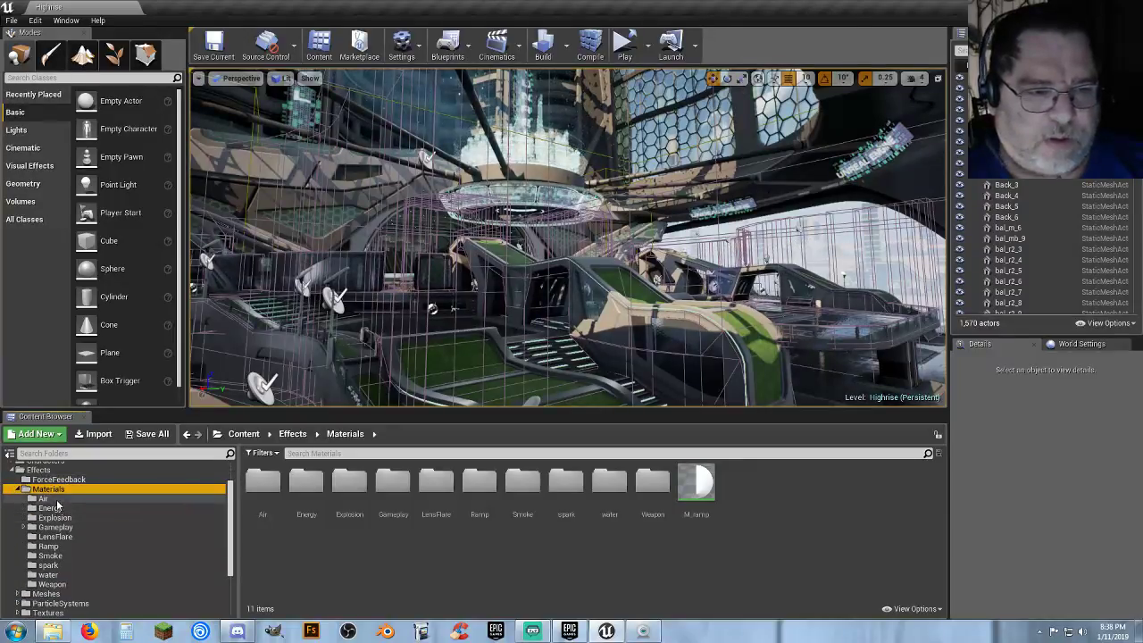
left_click(56, 499)
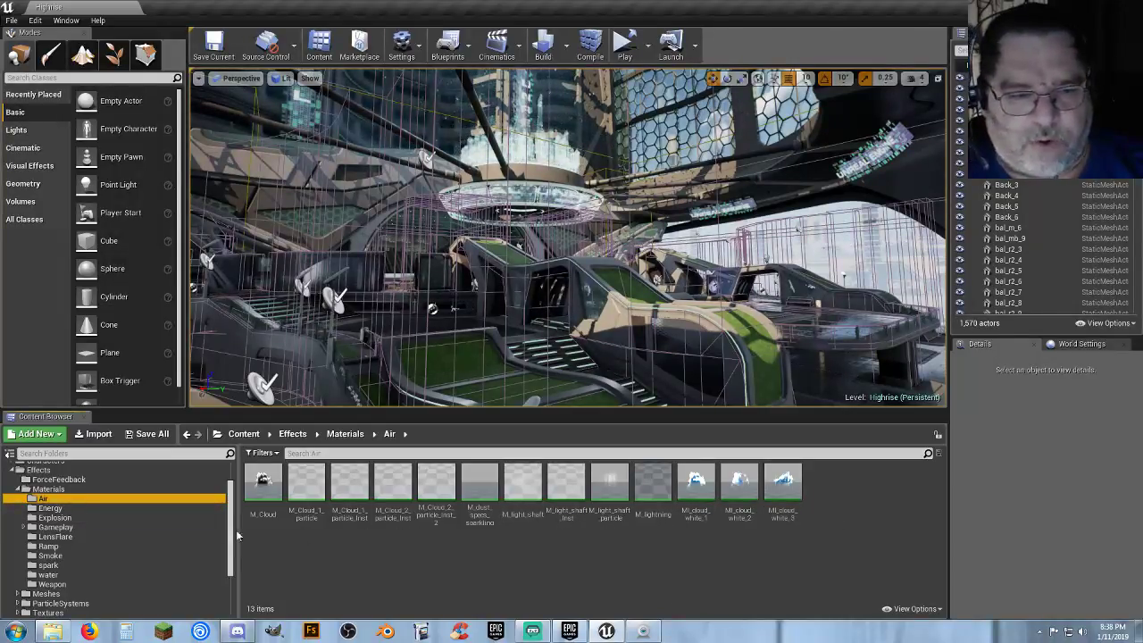
left_click(52, 508)
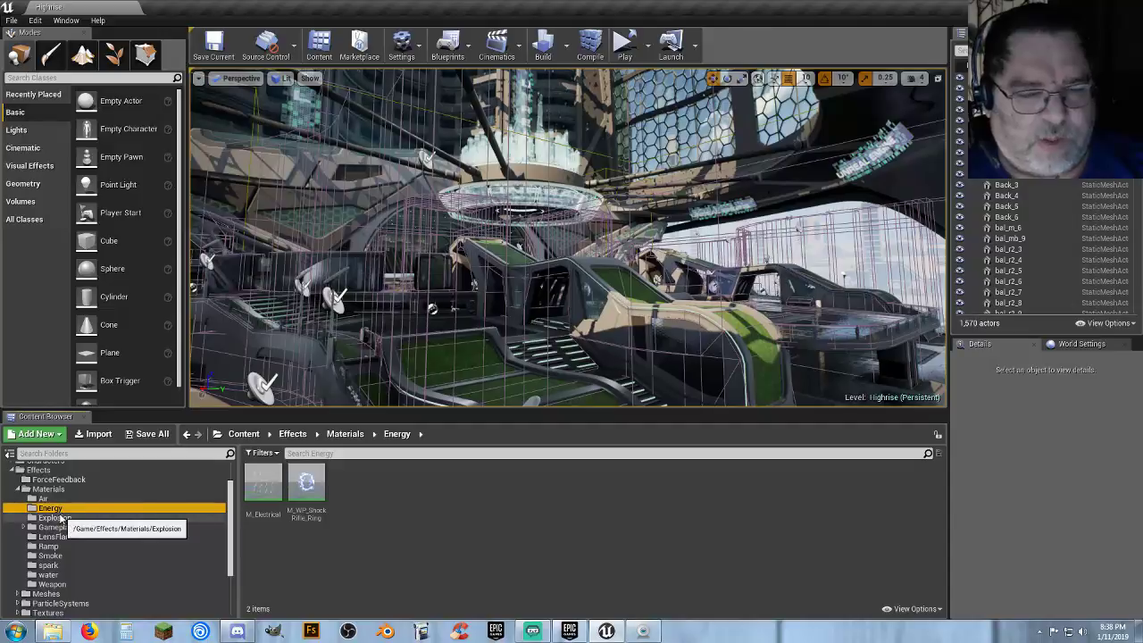
left_click(59, 518)
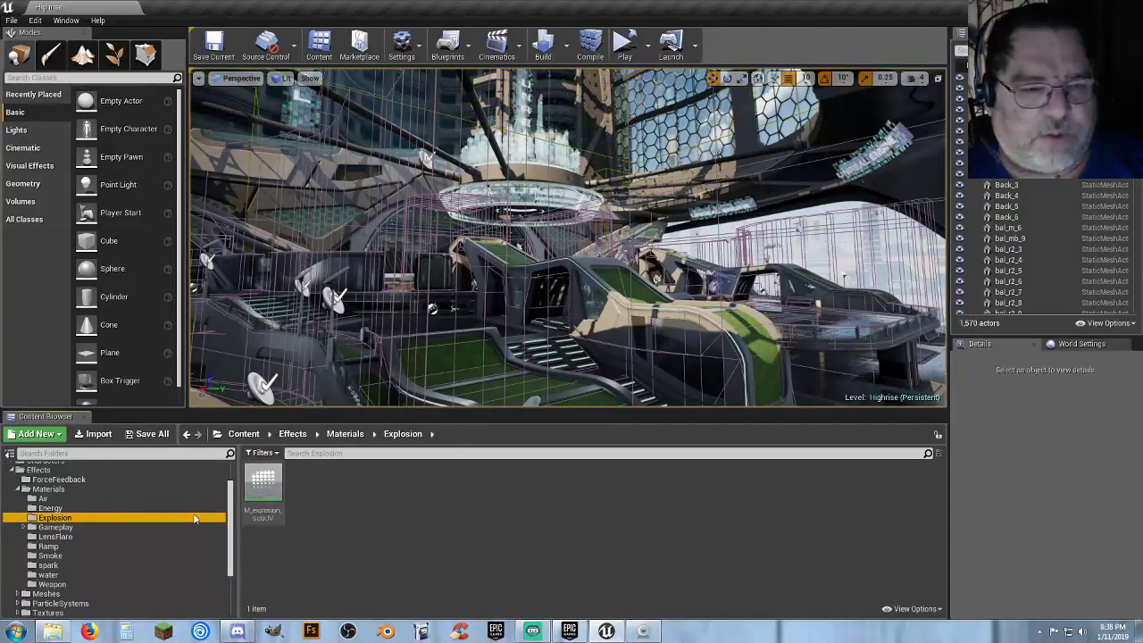
left_click(17, 493)
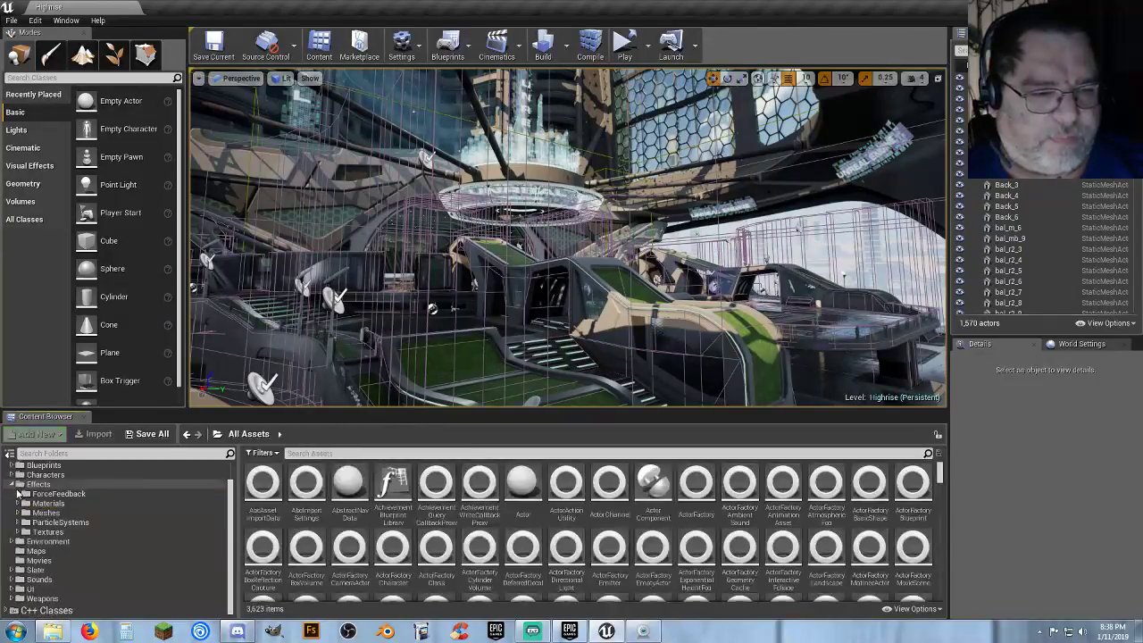
- Open and expand the Meshes folder under Effects, look through its General and Weapon subfolders, and collapse it again
left_click(40, 514)
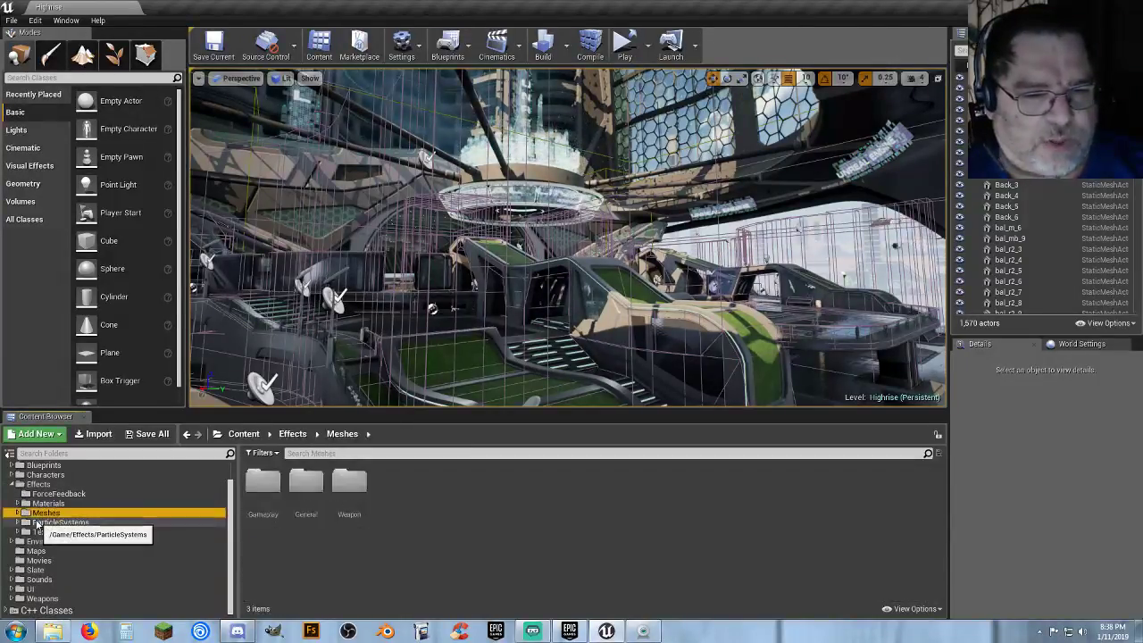
left_click(17, 514)
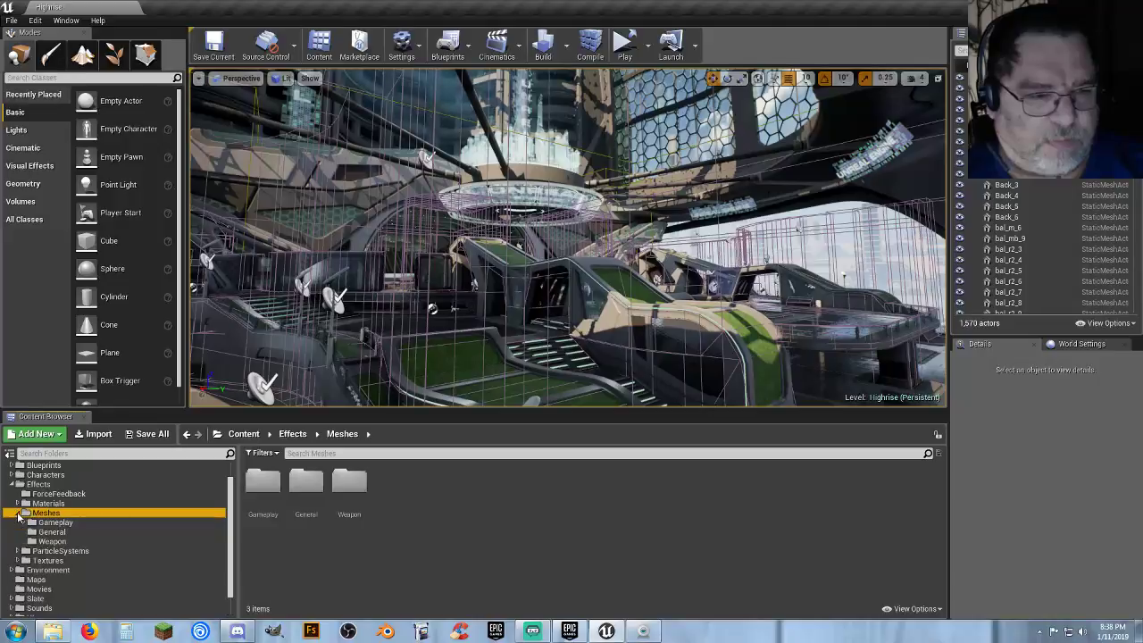
left_click(51, 531)
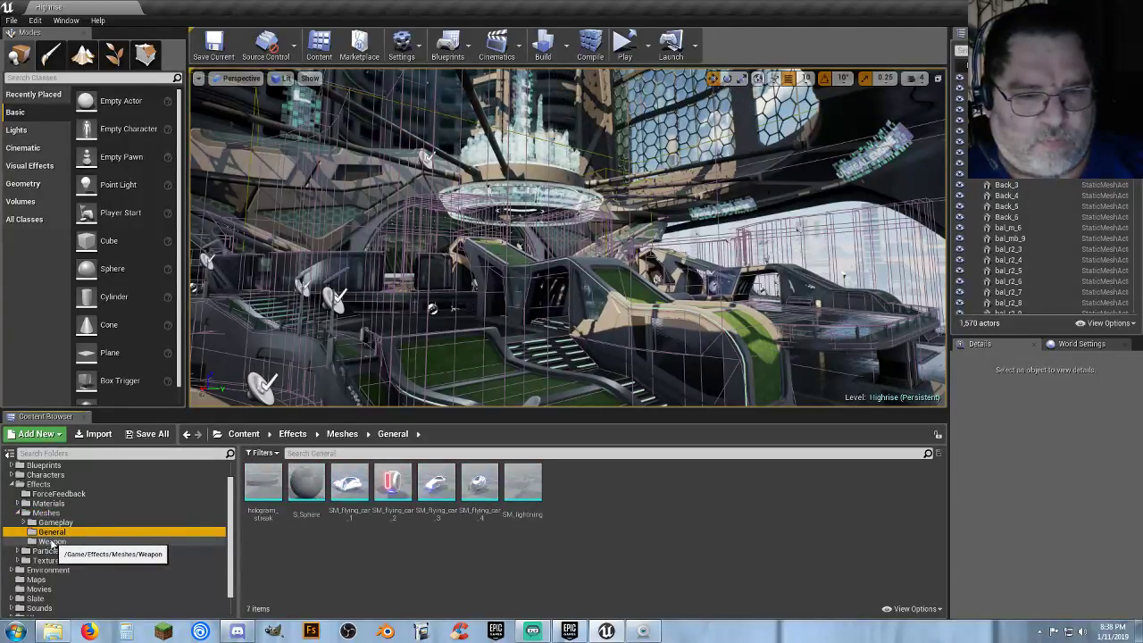
left_click(50, 542)
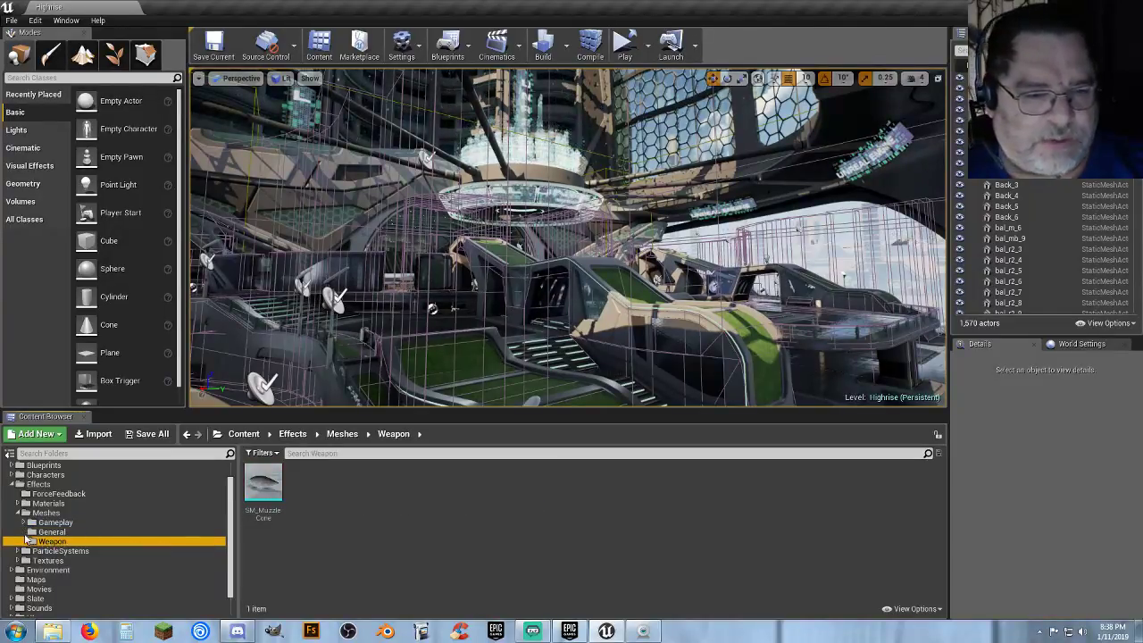
left_click(18, 514)
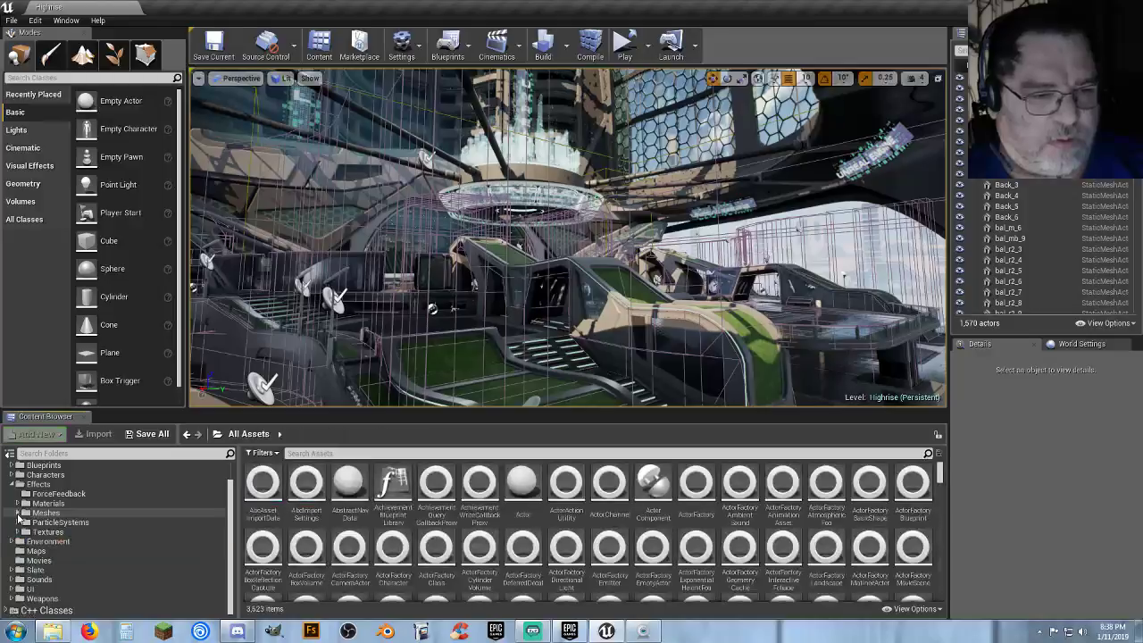
- Open and expand the ParticleSystems folder under Effects, and show the contents of its Environment subfolder
left_click(27, 522)
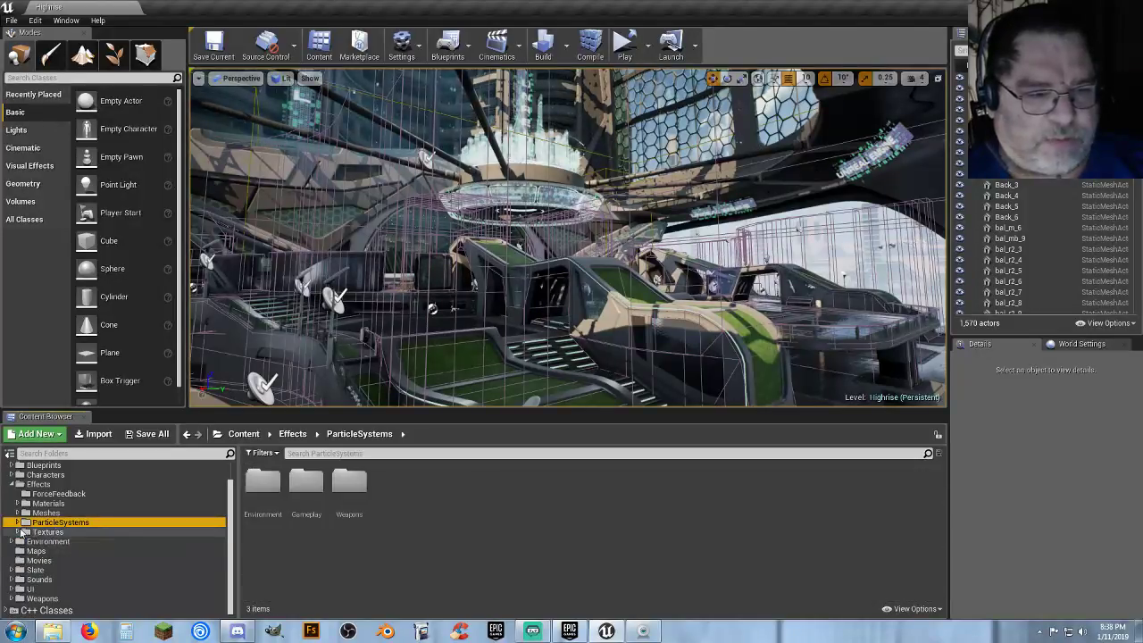
left_click(19, 522)
left_click(55, 532)
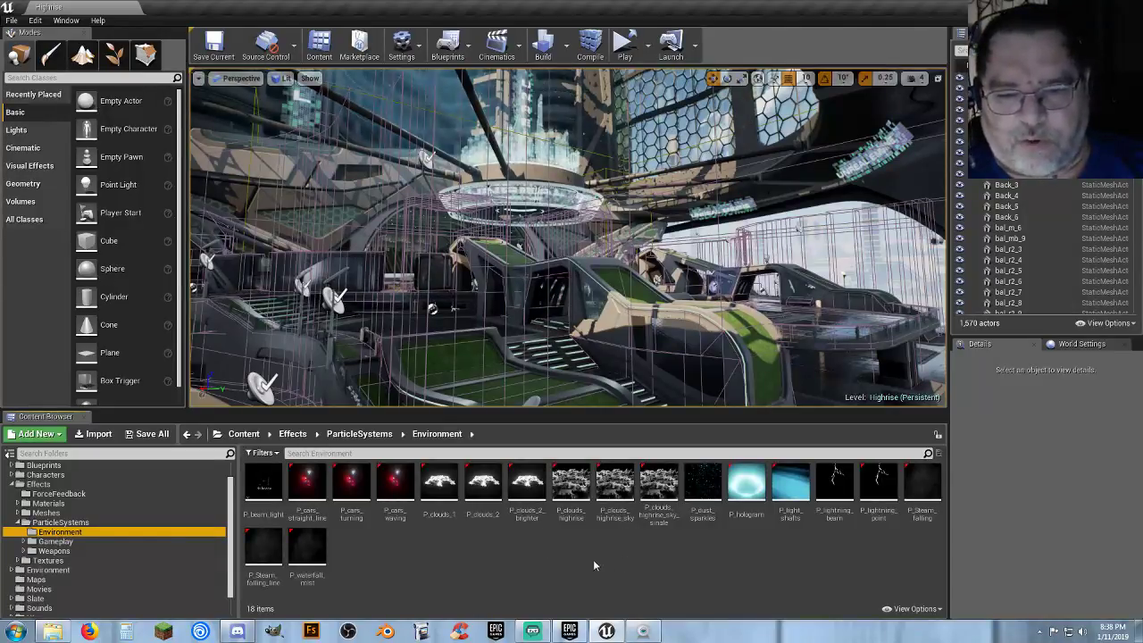
- Fly around the Highrise level to examine the city below, the clouds and the central hologram above the rooftop
right_click_drag(571, 268, 585, 384)
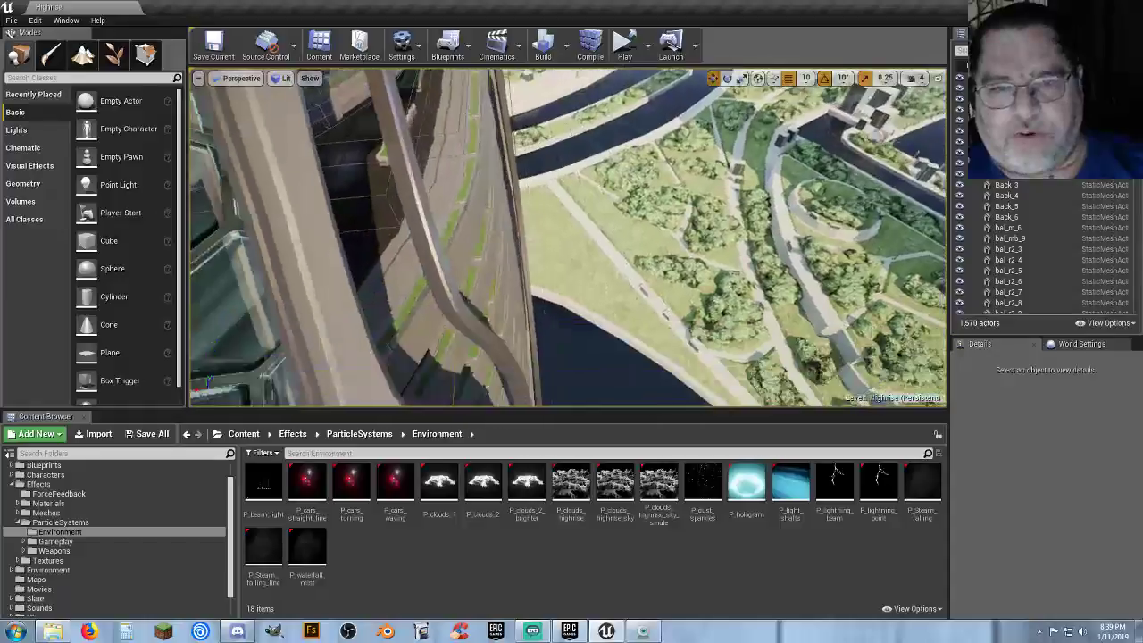
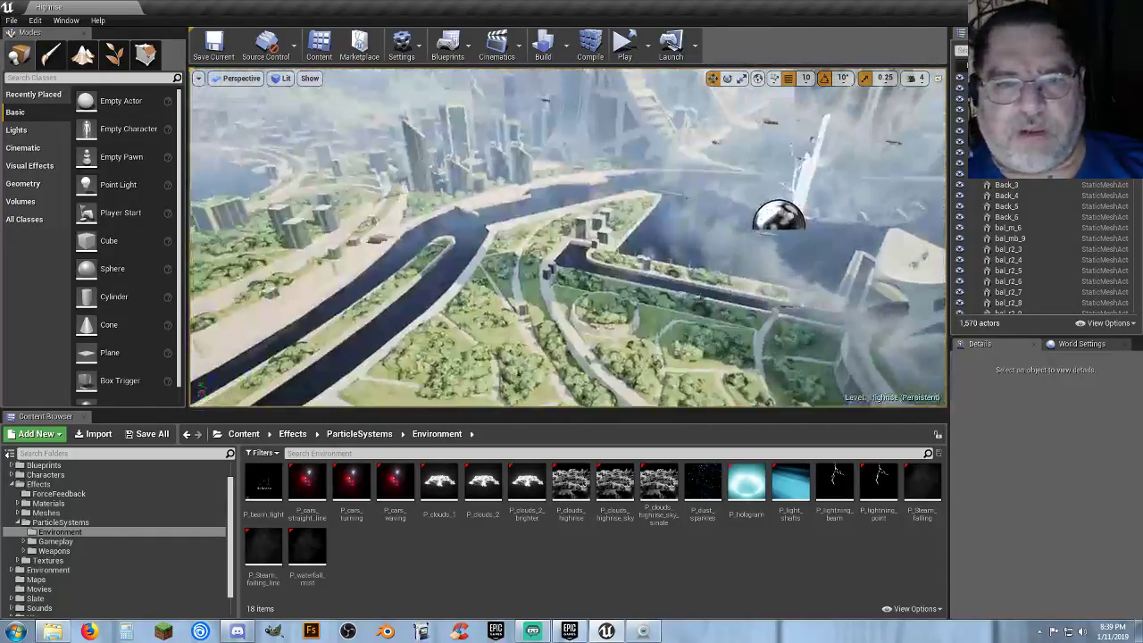
right_click_drag(568, 237, 759, 304)
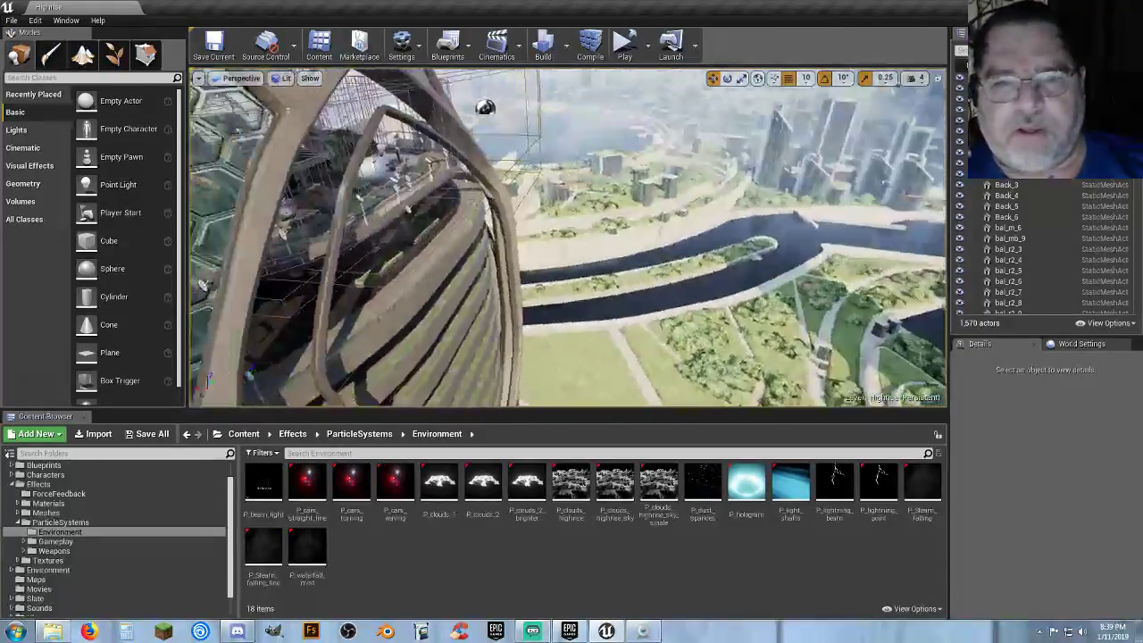
right_click_drag(568, 236, 375, 192)
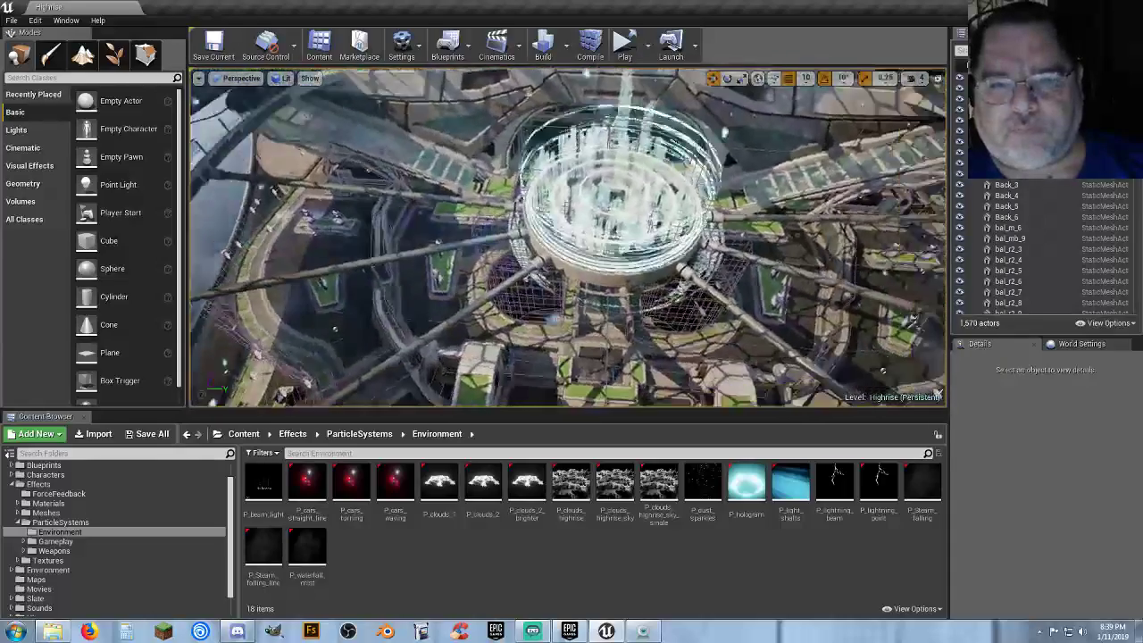
right_click_drag(568, 236, 607, 254)
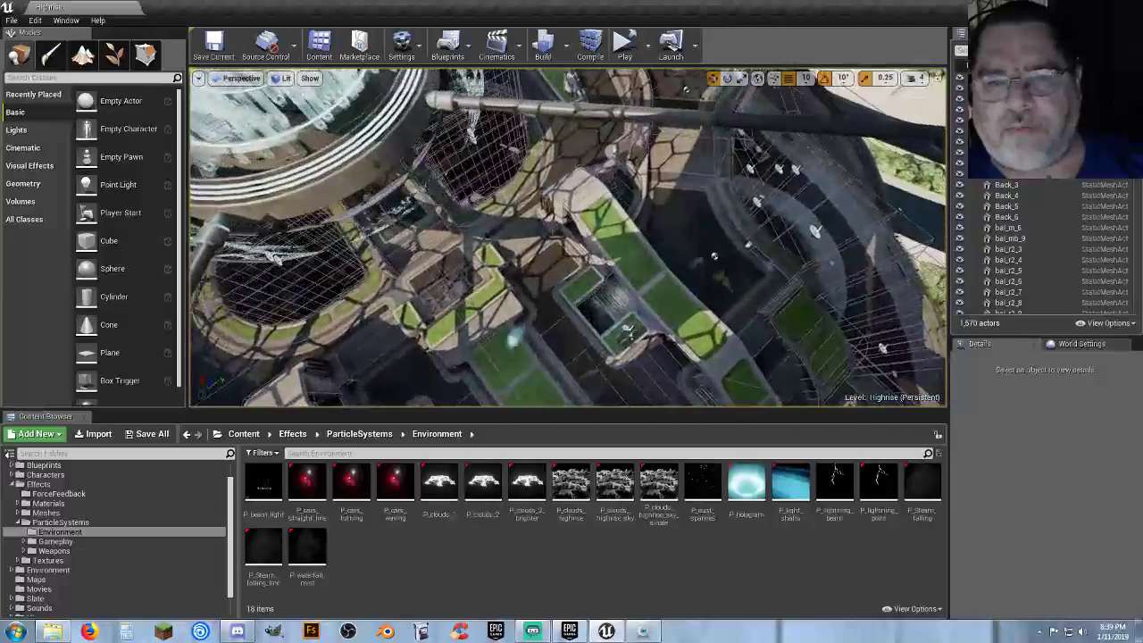
right_click_drag(553, 223, 545, 214)
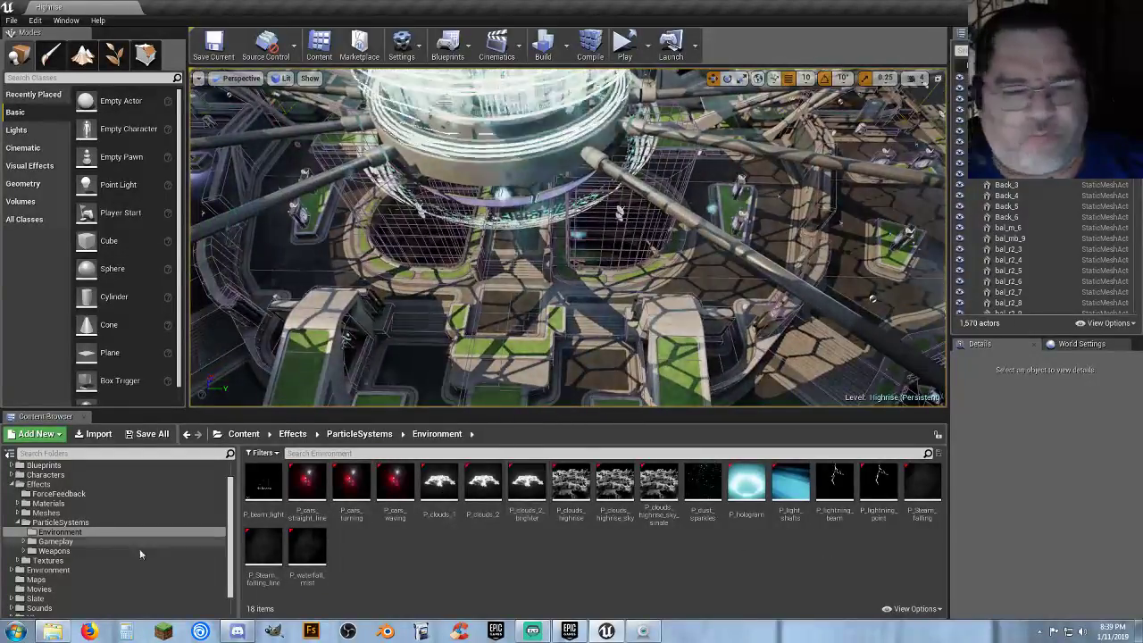
- Collapse the Effects folder and show the levels in the Maps folder
left_click(11, 487)
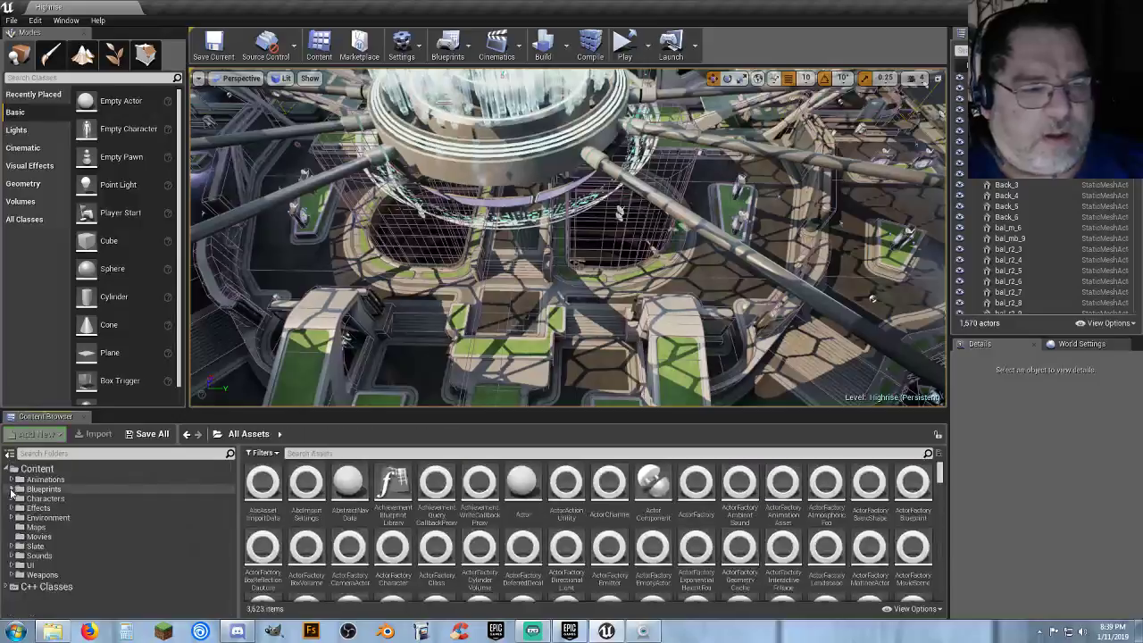
left_click(36, 527)
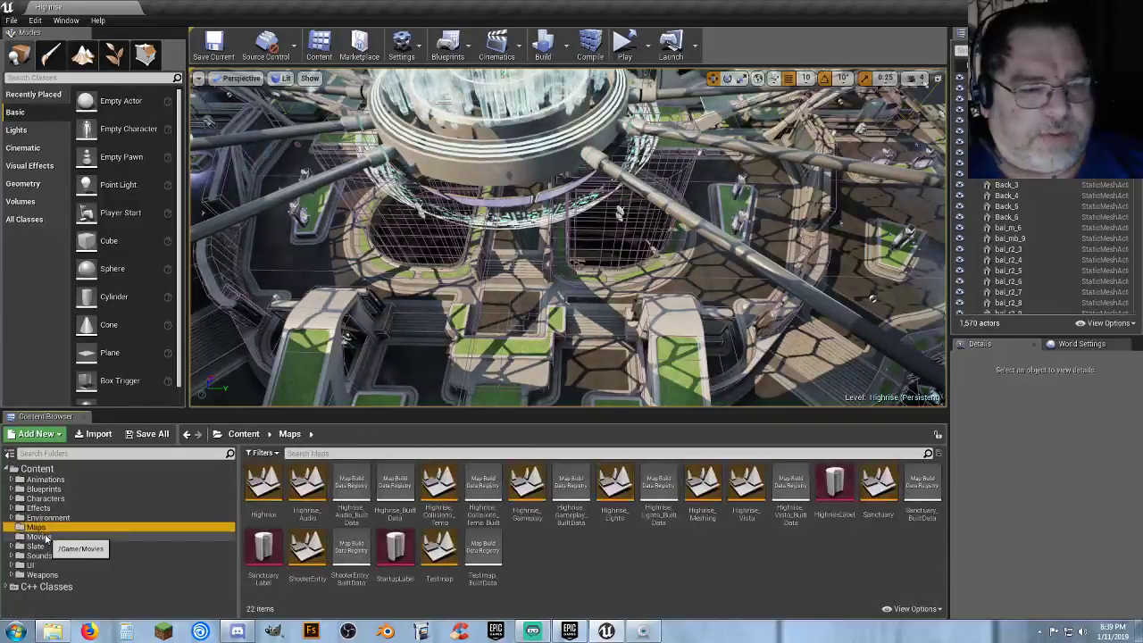
left_click(596, 561)
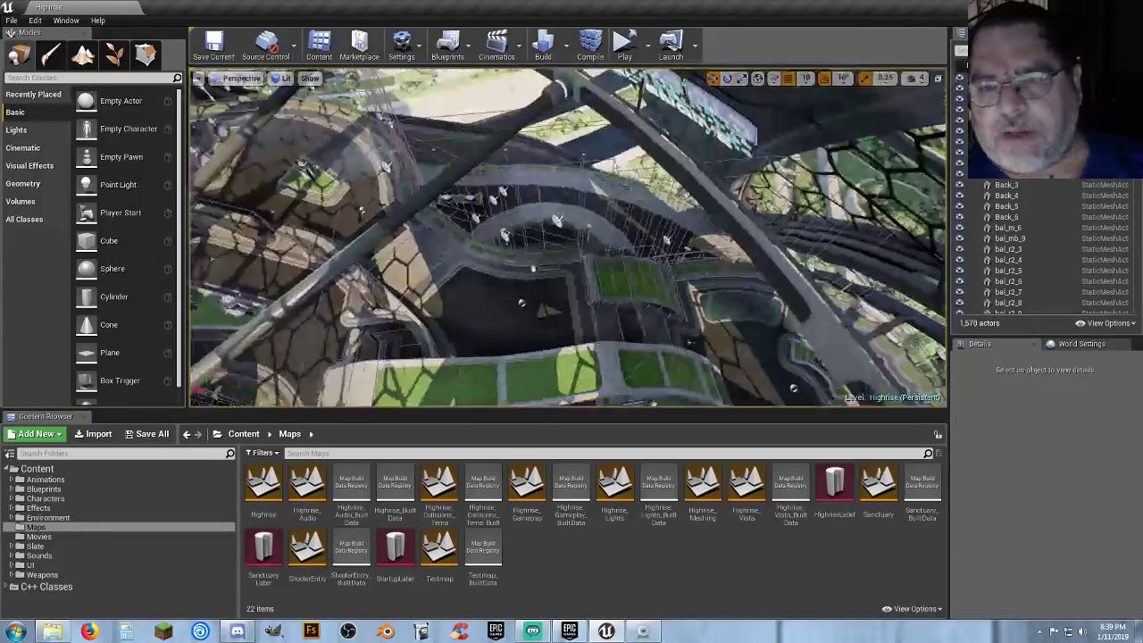
- Tour the rooftop roads of the Highrise level and the surrounding city, river and parks
right_click_drag(568, 237, 679, 214)
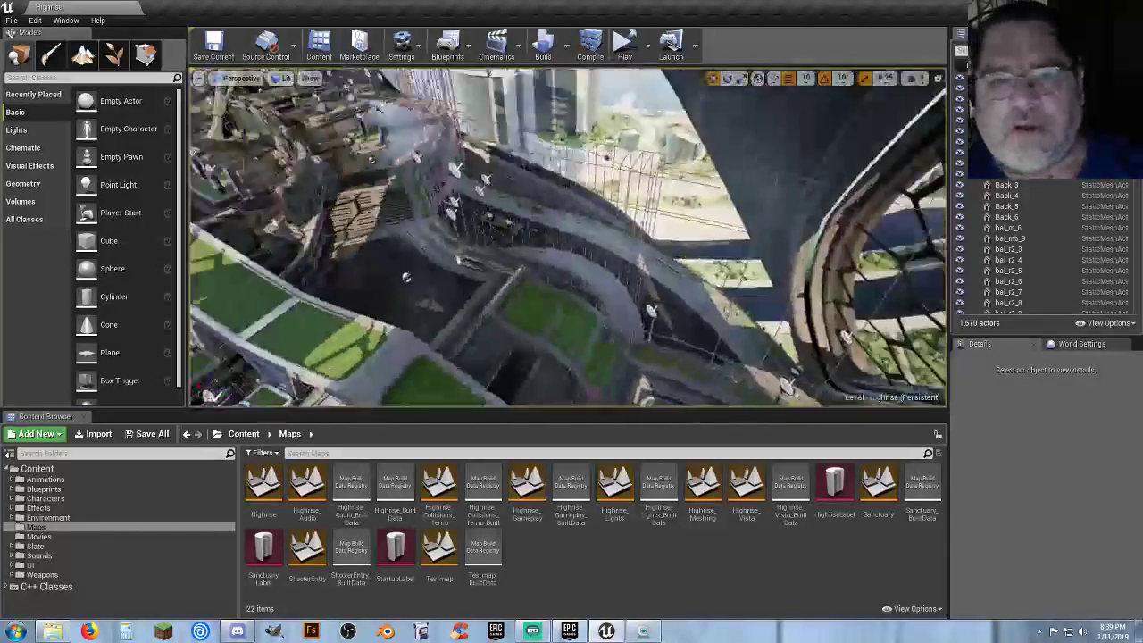
right_click_drag(568, 238, 393, 108)
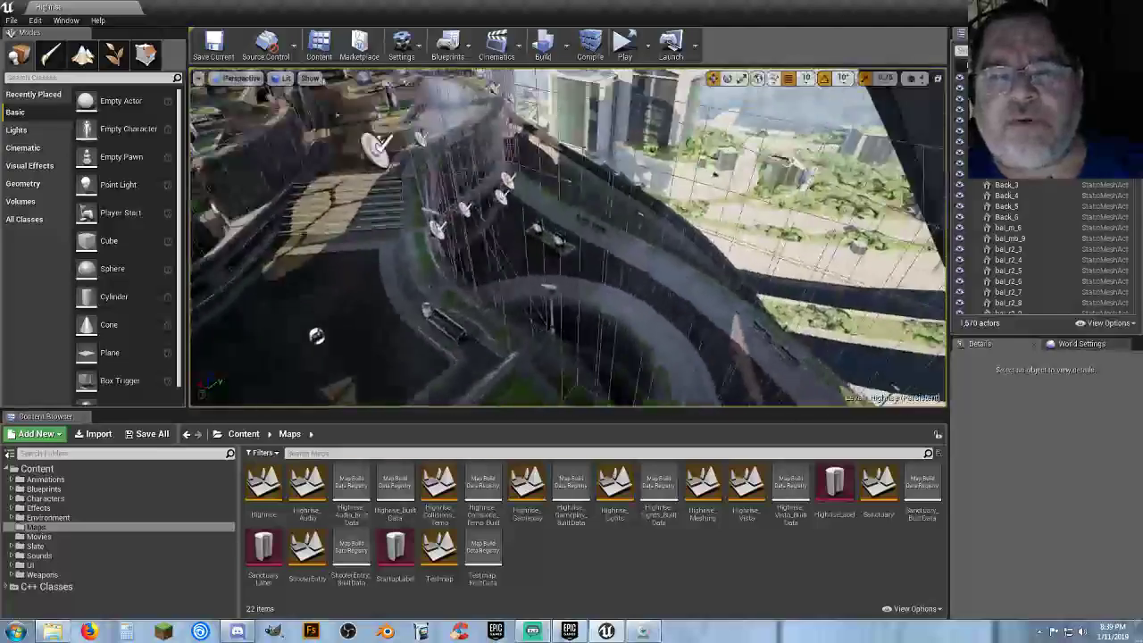
right_click_drag(369, 399, 369, 399)
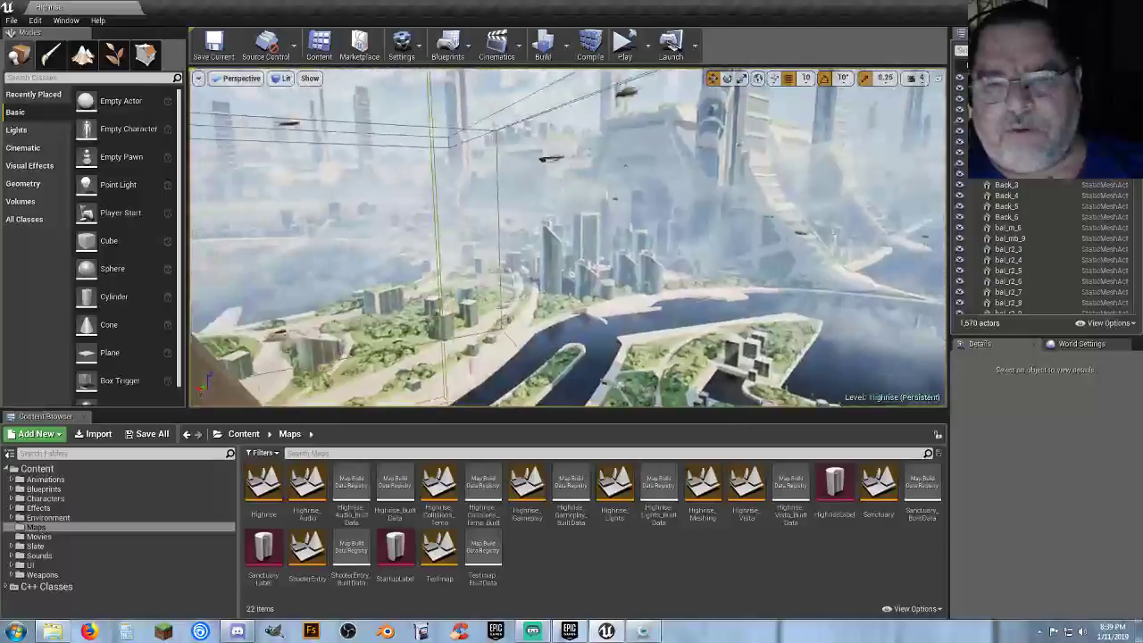
right_click_drag(568, 238, 363, 261)
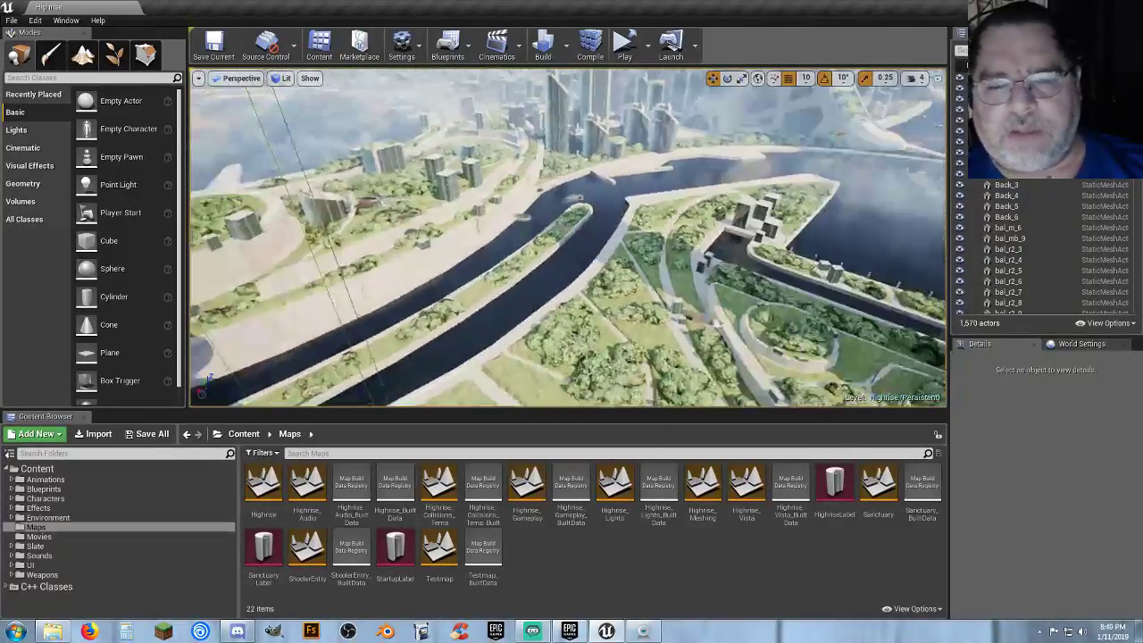
right_click_drag(575, 261, 856, 229)
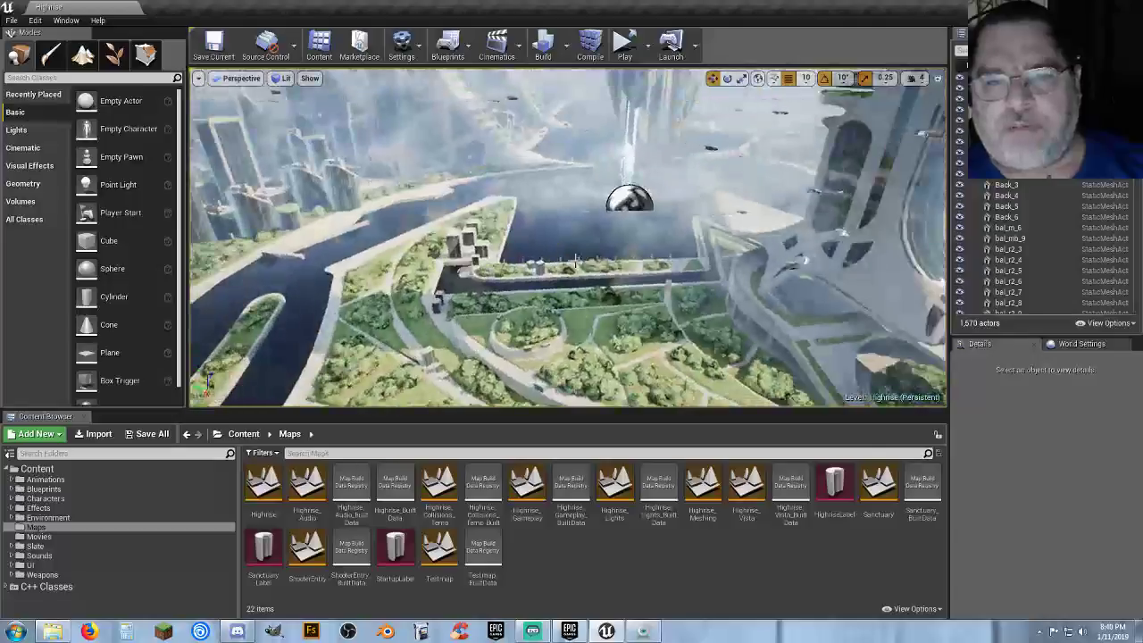
right_click_drag(606, 273, 196, 241)
right_click_drag(369, 399, 369, 399)
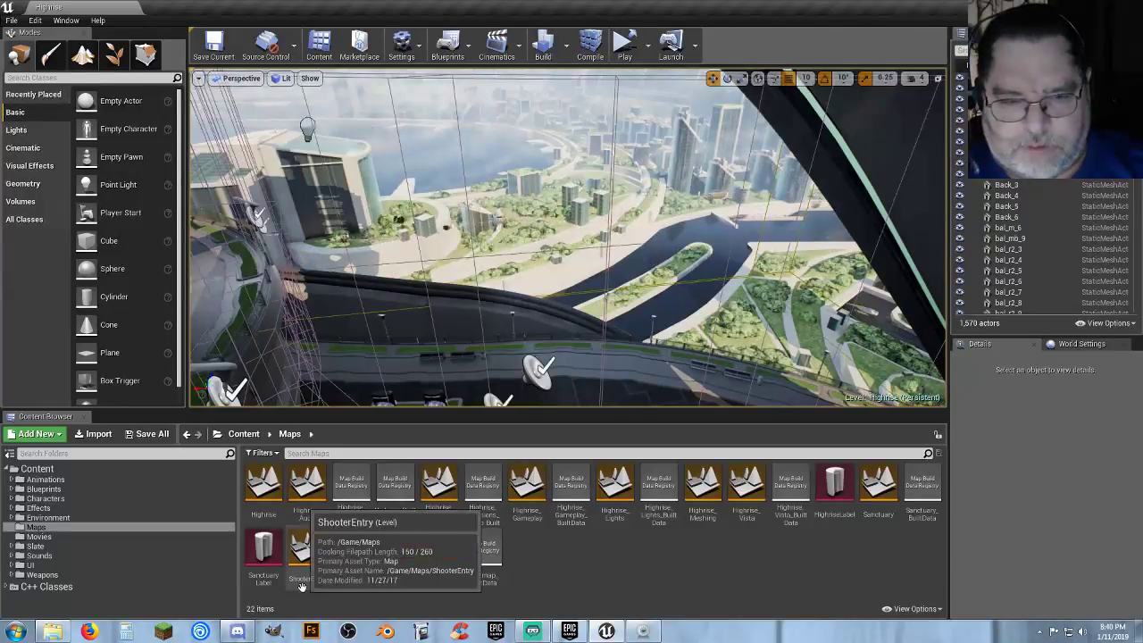
- Open the ShooterEntry level from the Maps folder and clear the asset selection
left_click(307, 549)
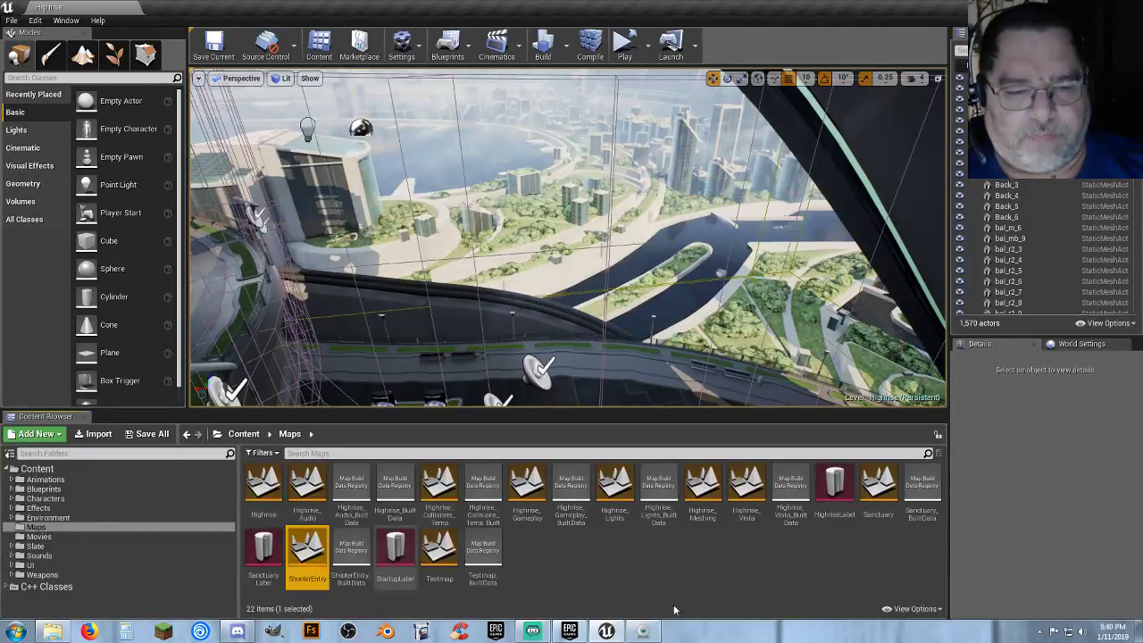
double_click(308, 576)
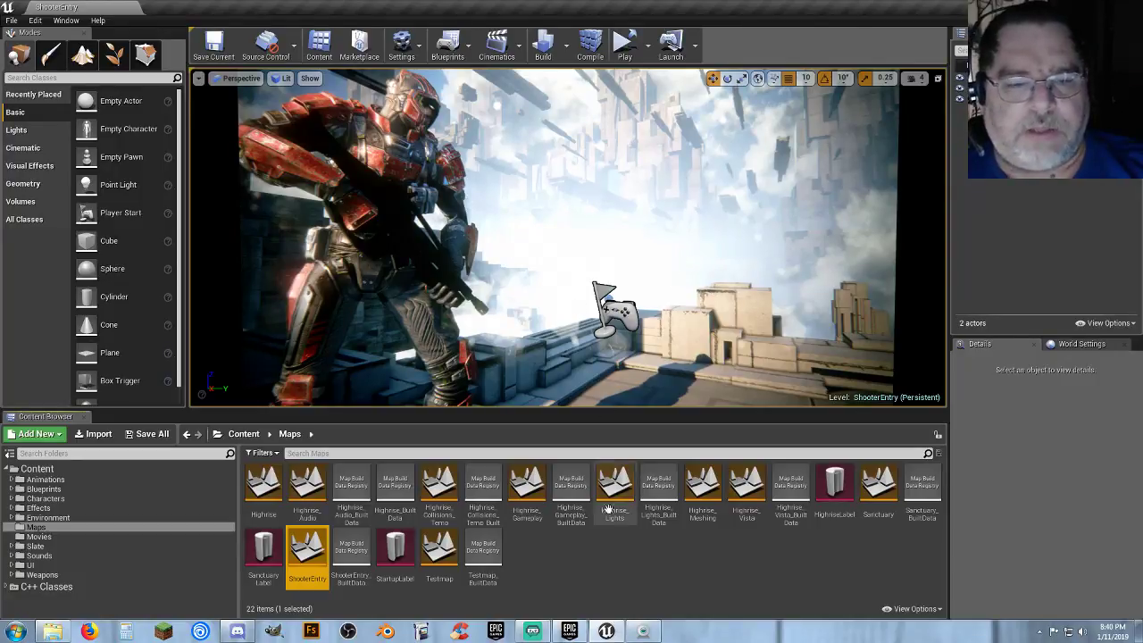
left_click(600, 585)
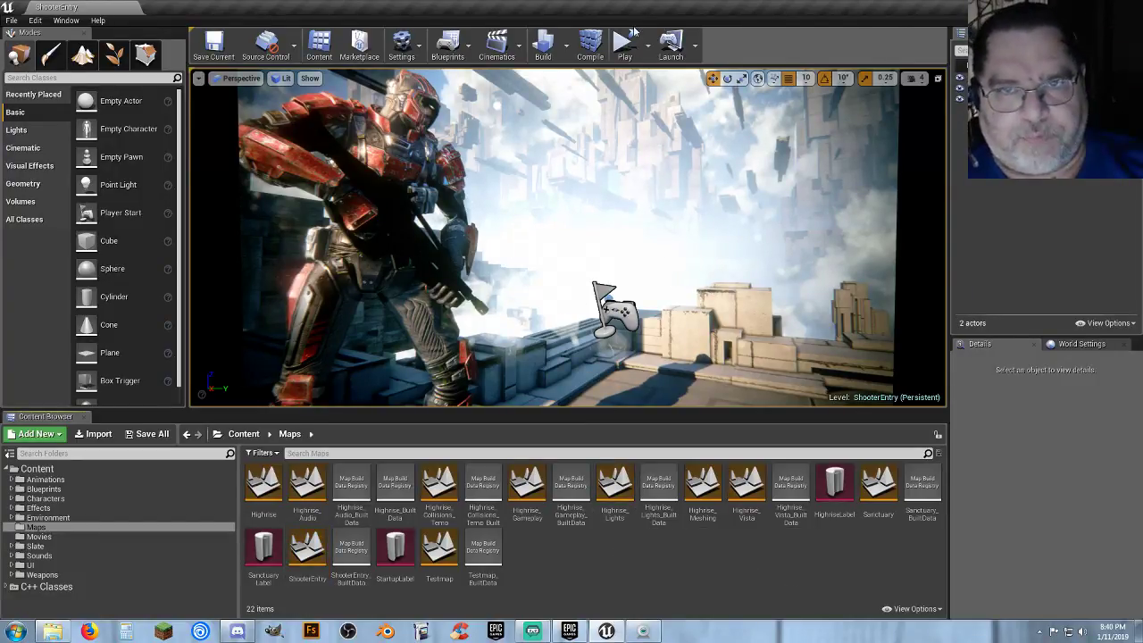
- Check the available play modes, run ShooterEntry as a standalone game, and preview the Options settings in its main menu
left_click(648, 45)
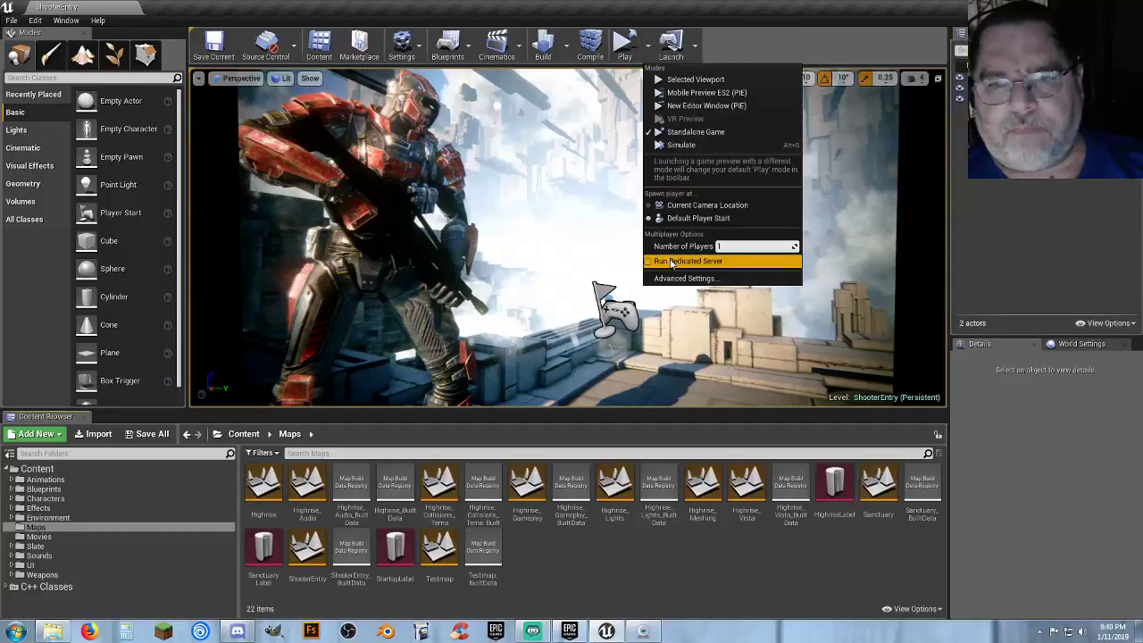
left_click(622, 49)
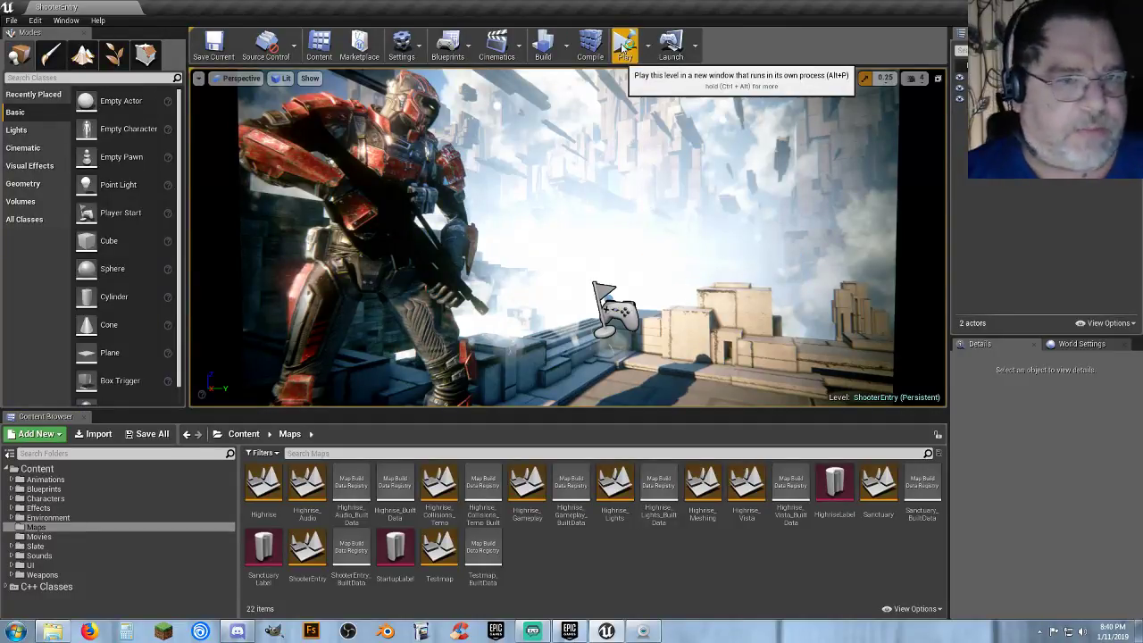
left_click(622, 49)
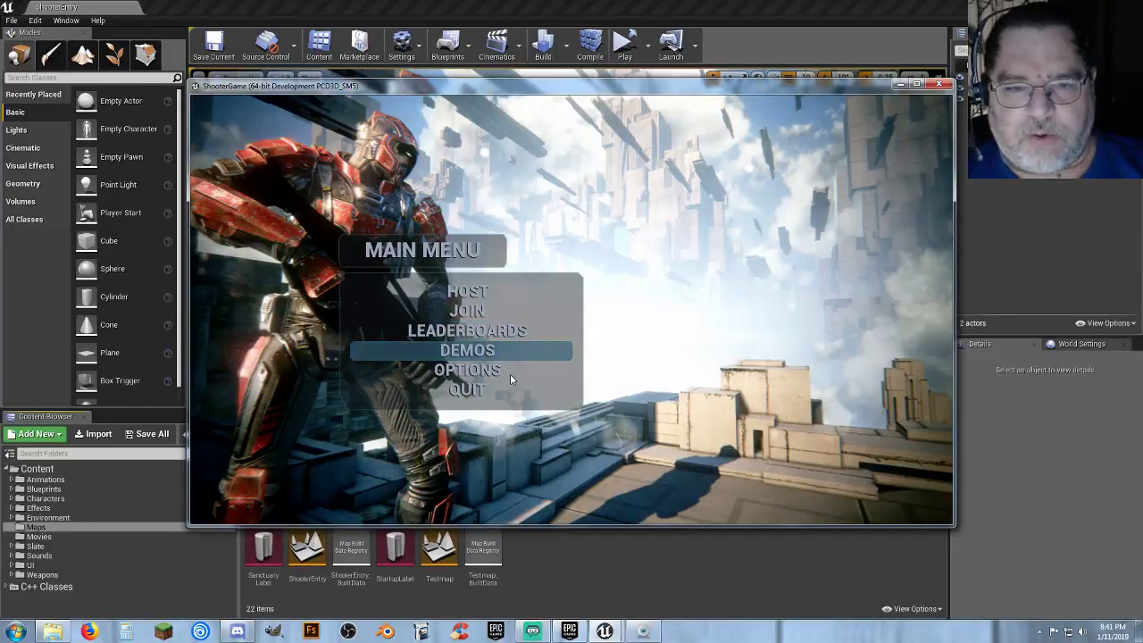
mouse_move(487, 374)
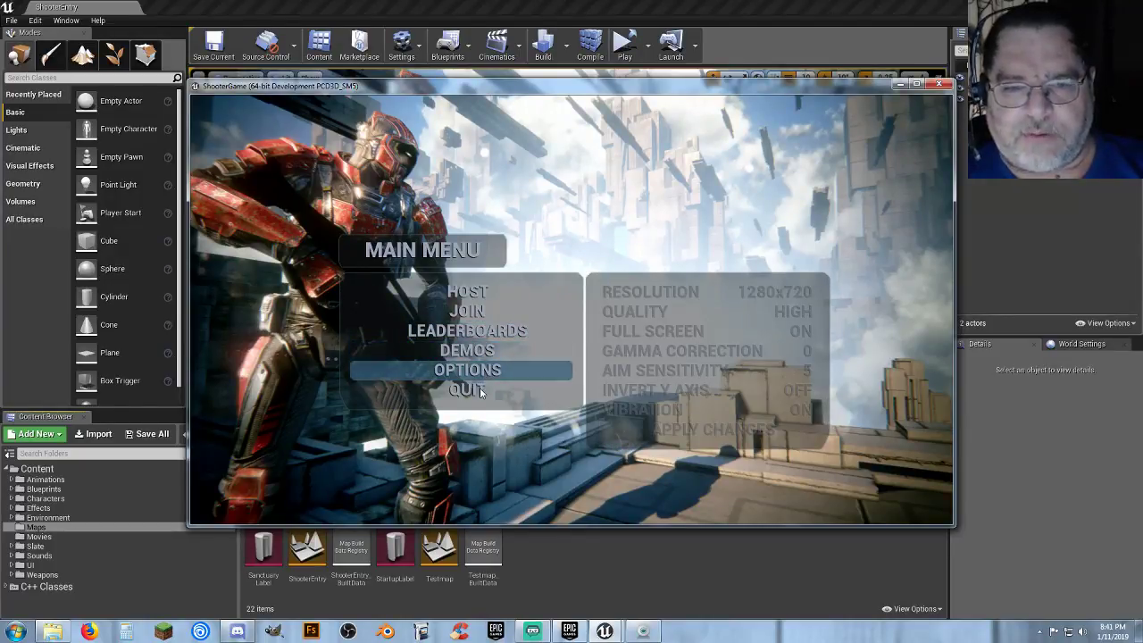
- Open the Host settings in the game's main menu and set the number of bots to 8
mouse_move(480, 294)
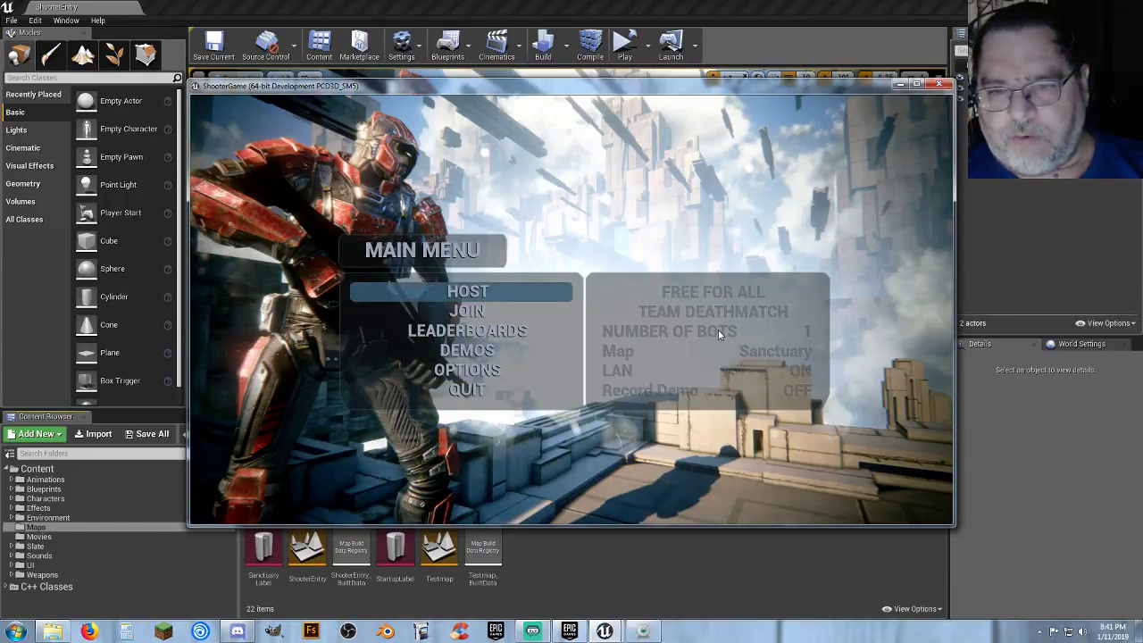
left_click(485, 292)
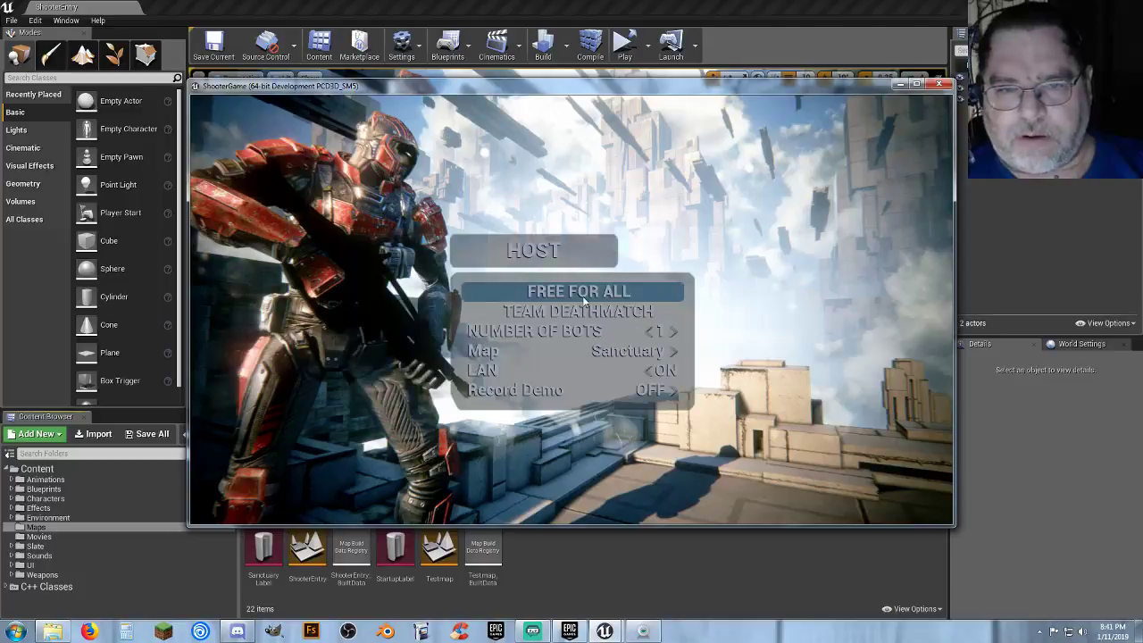
left_click(676, 334)
left_click(676, 334)
left_click(676, 334)
left_click(676, 334)
left_click(676, 335)
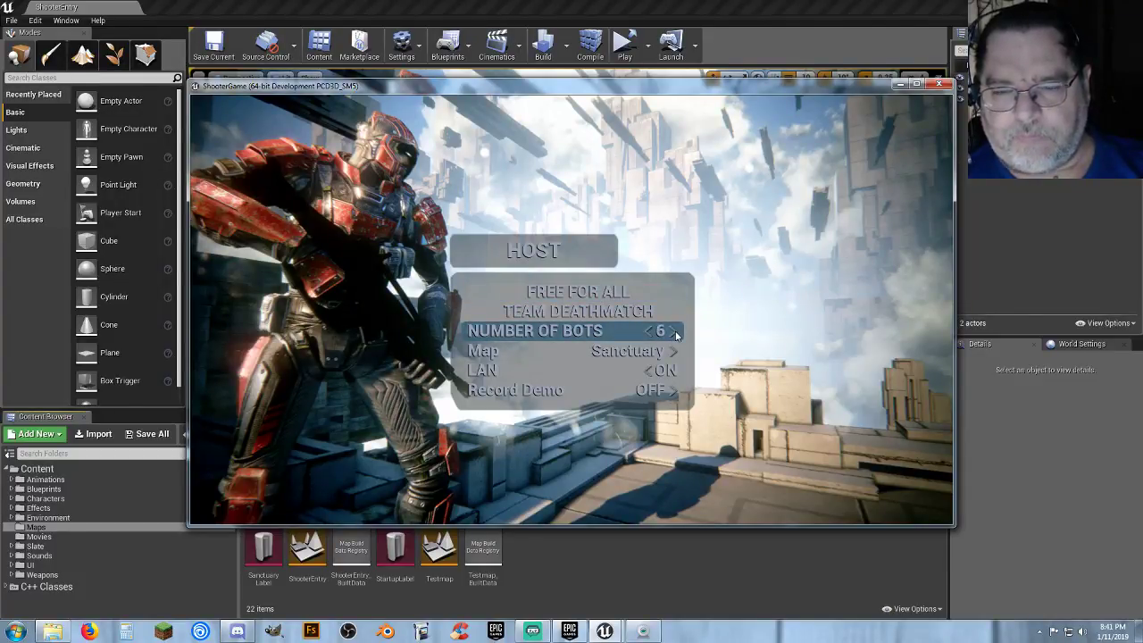
left_click(673, 331)
left_click(674, 331)
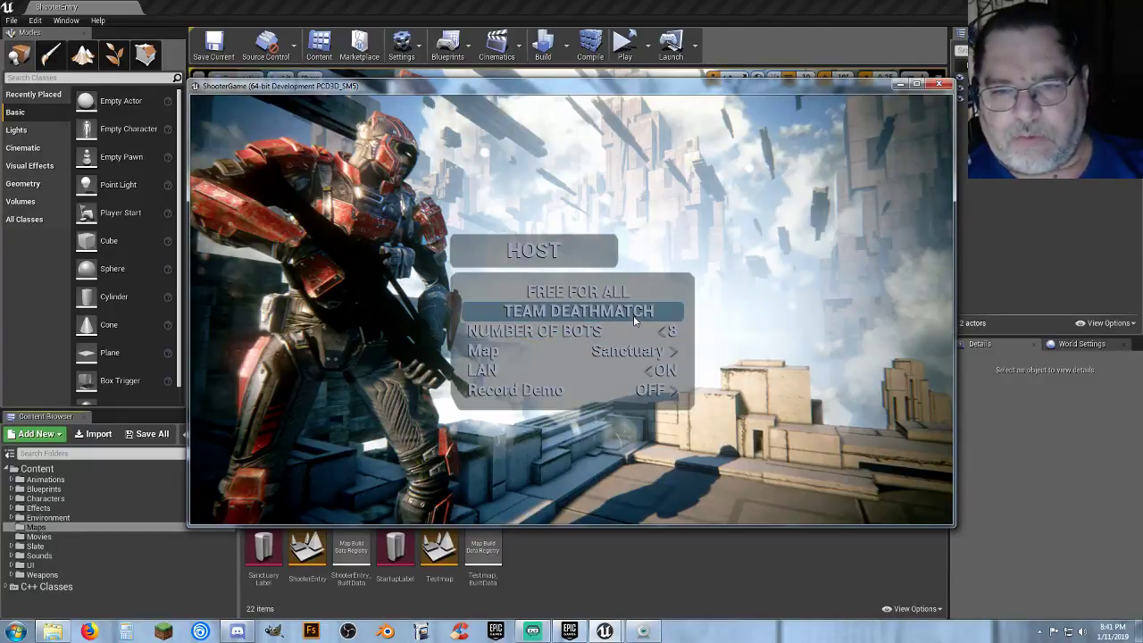
- Try the Highrise option for the hosted map and return the map to Sanctuary
left_click(673, 353)
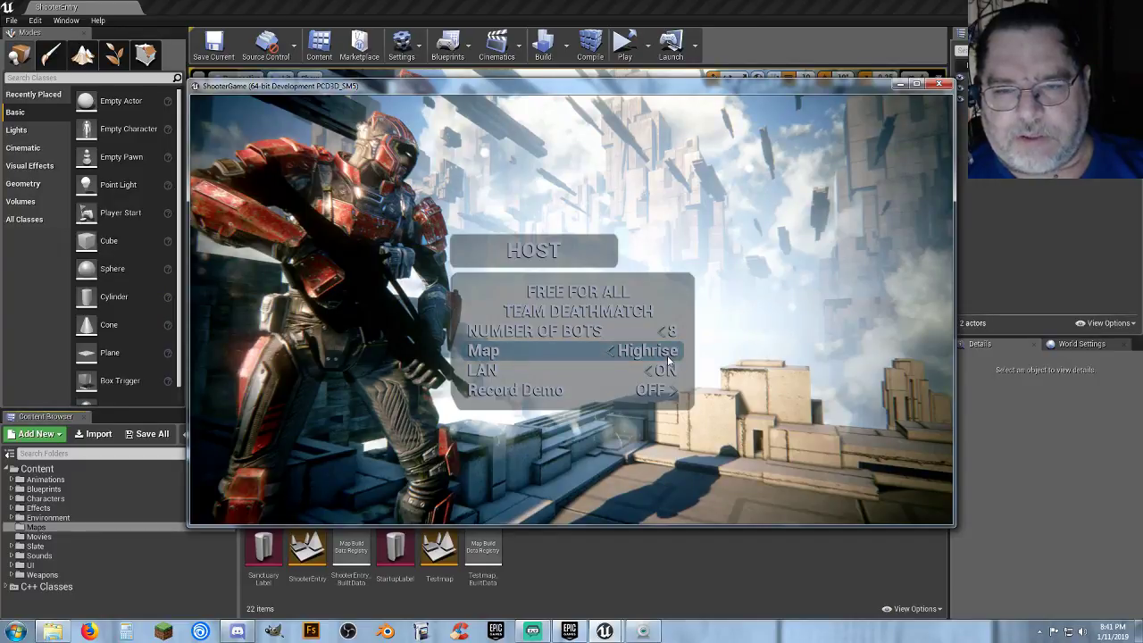
left_click(611, 353)
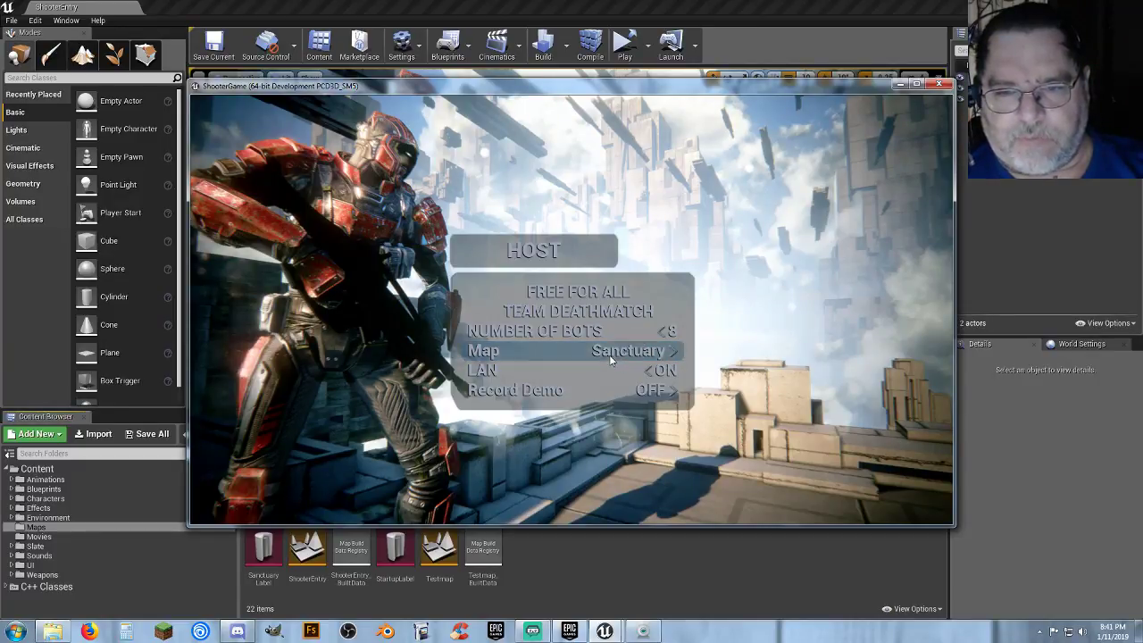
left_click(671, 354)
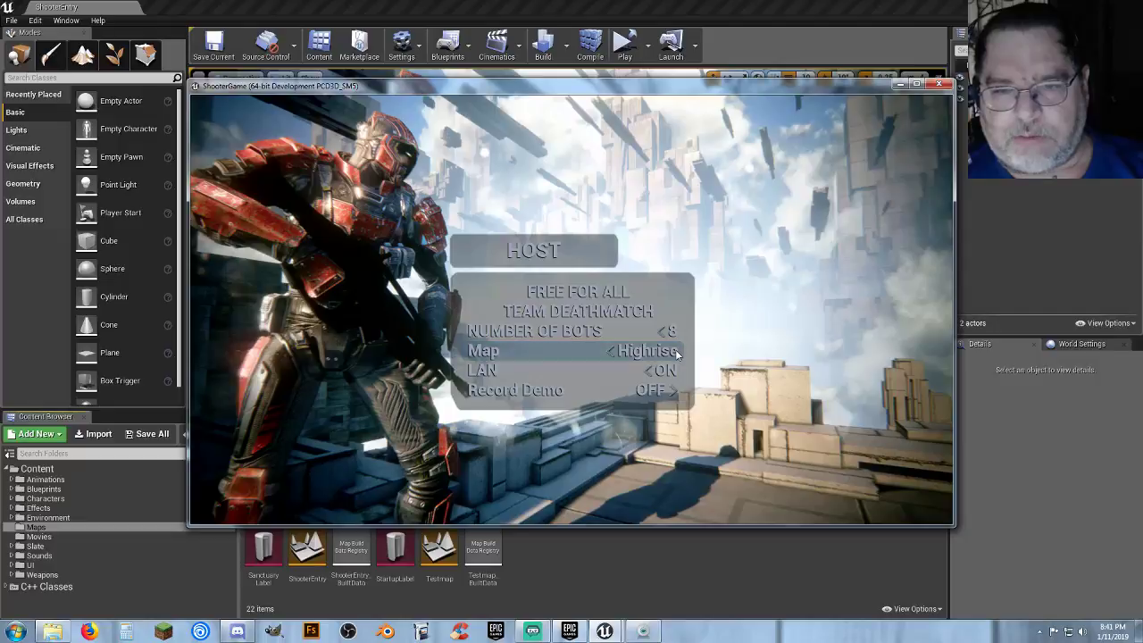
left_click(613, 354)
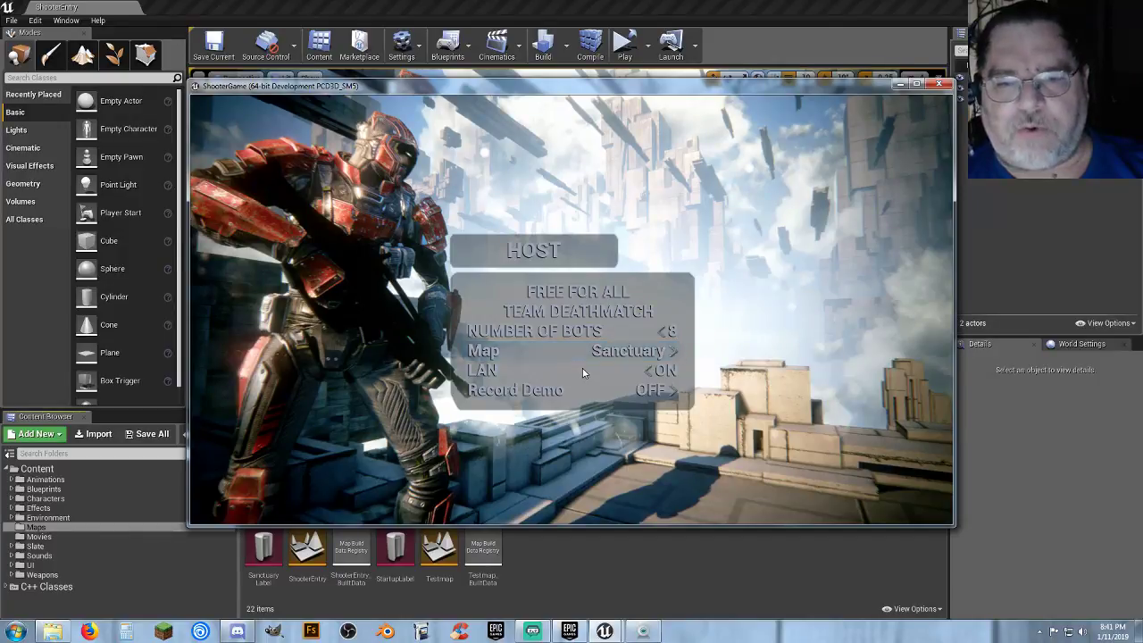
- Turn LAN off and start hosting a Team Deathmatch match
left_click(647, 370)
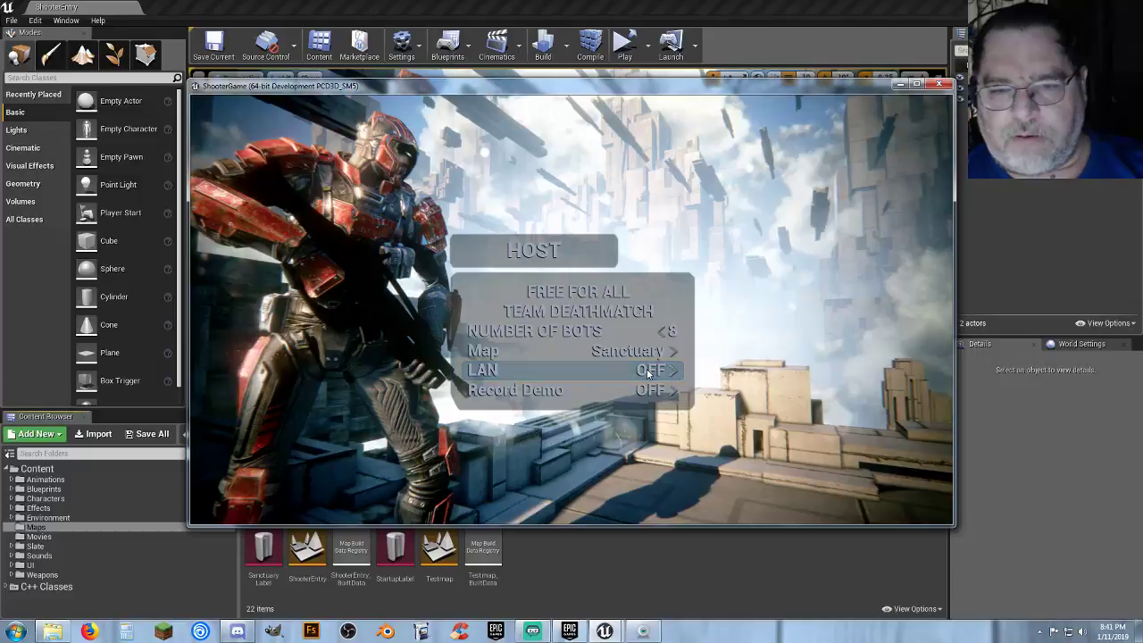
left_click(545, 310)
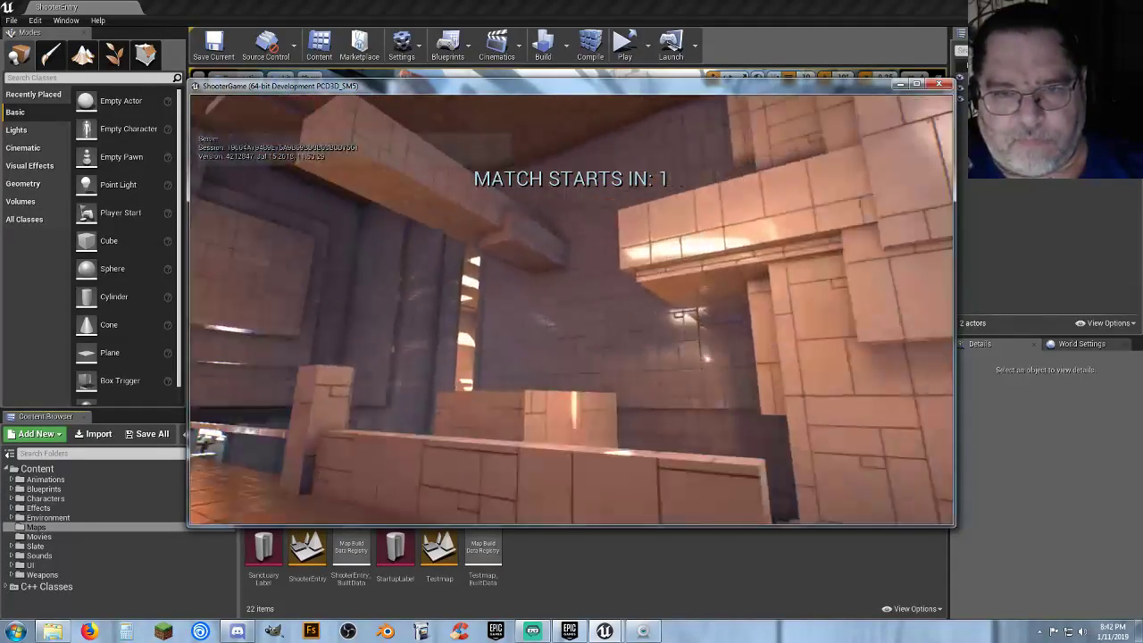
- Play the Team Deathmatch match, moving through the Sanctuary corridors and shooting enemy bots, including with the rifle's sight
key("w")
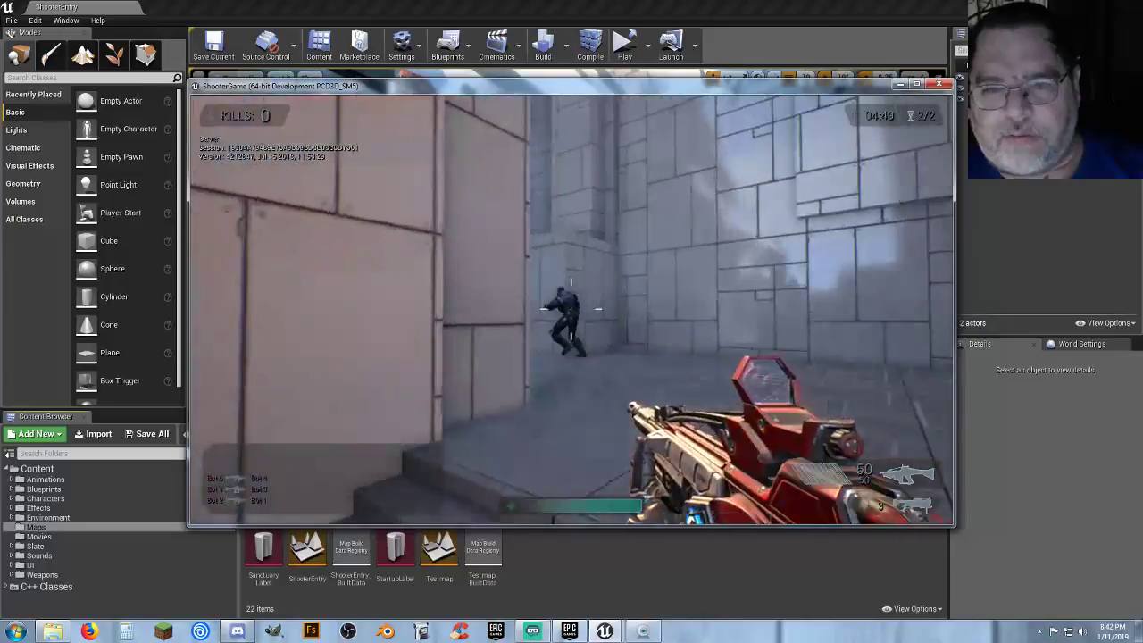
key("w")
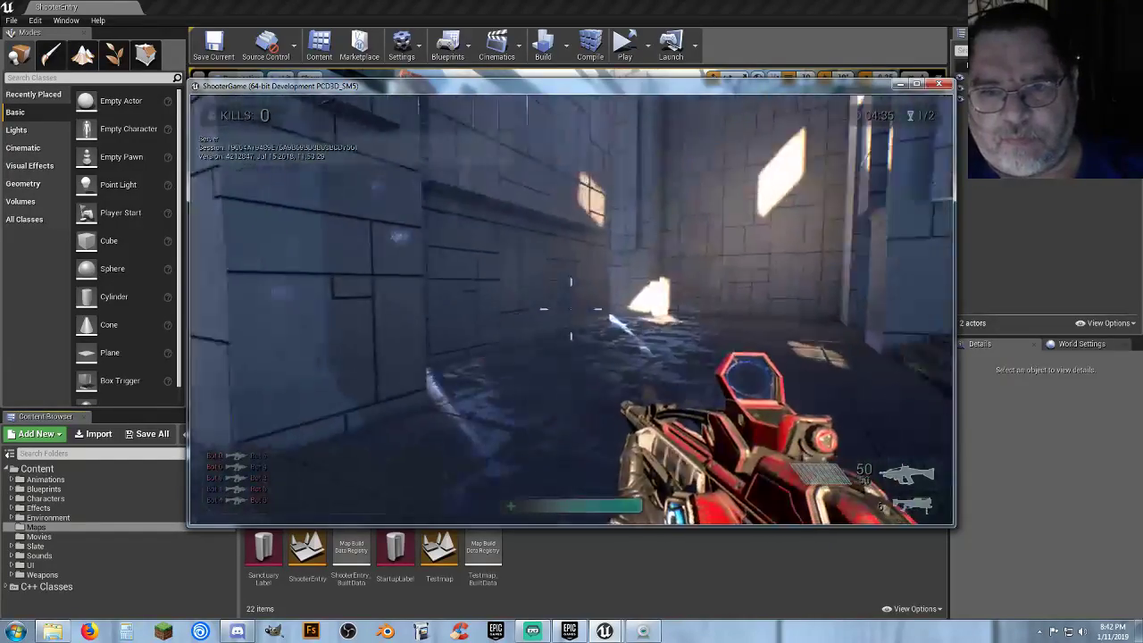
key("w")
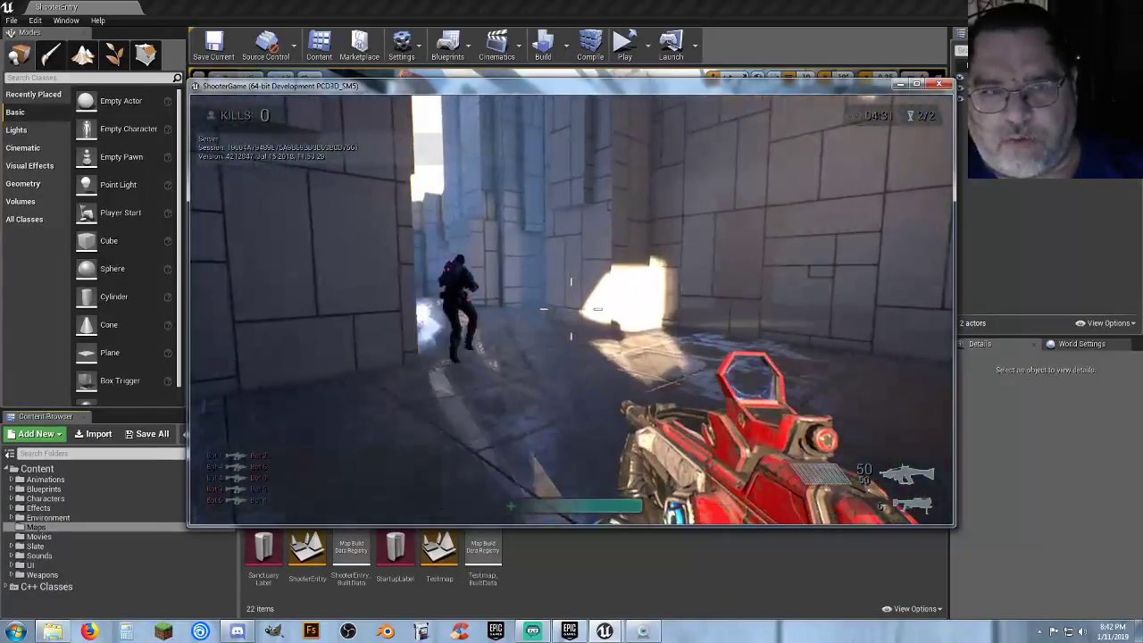
key("w")
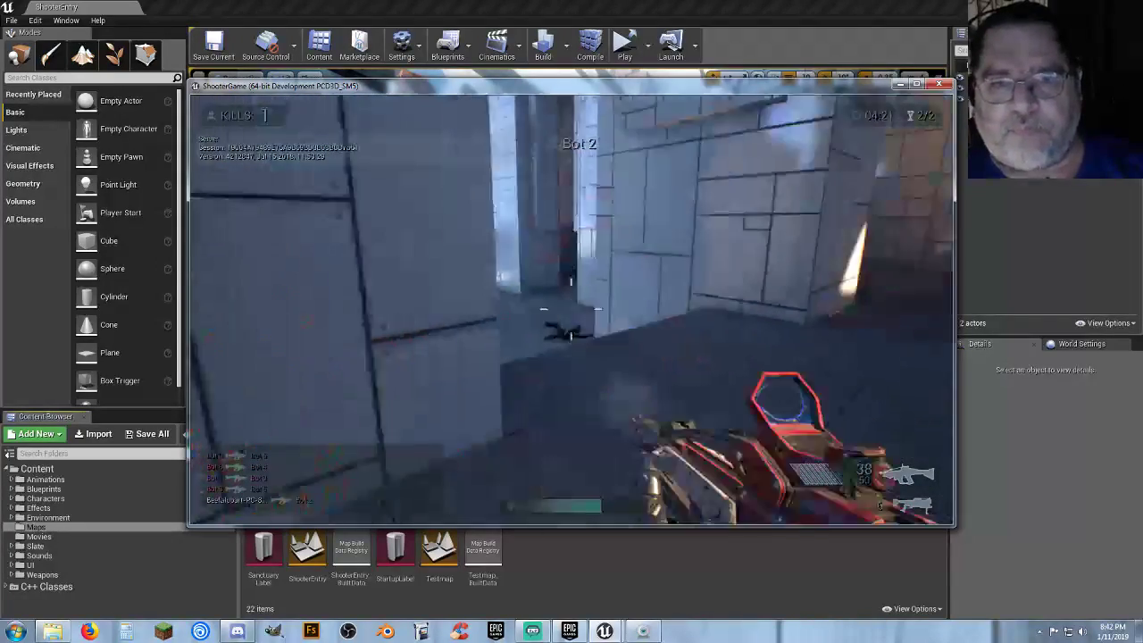
key("a")
key("w")
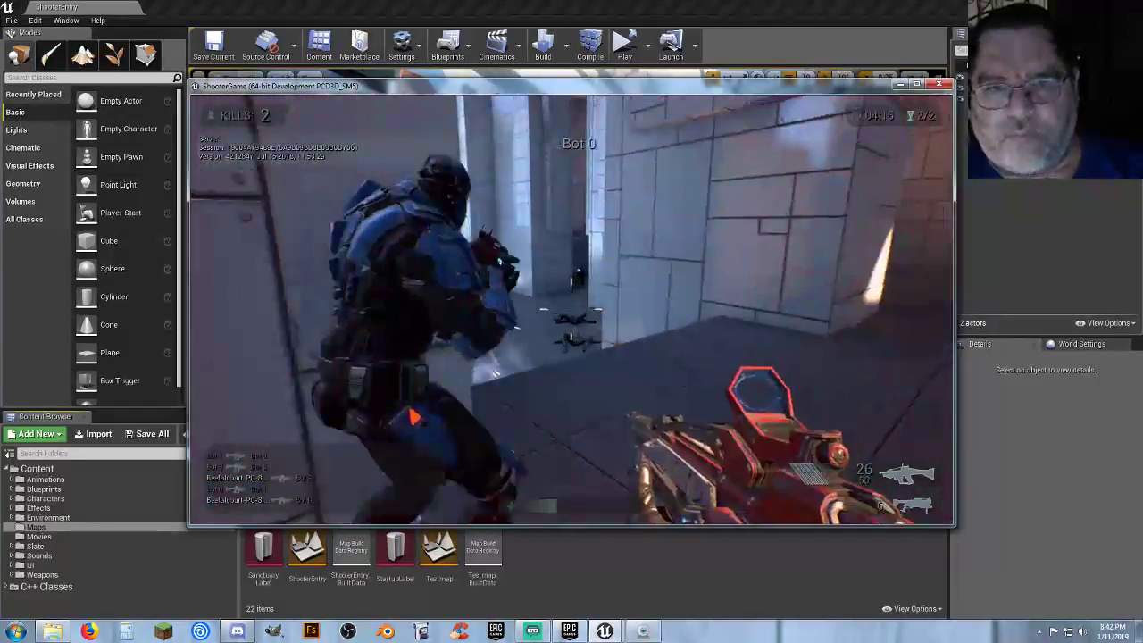
right_click(571, 309)
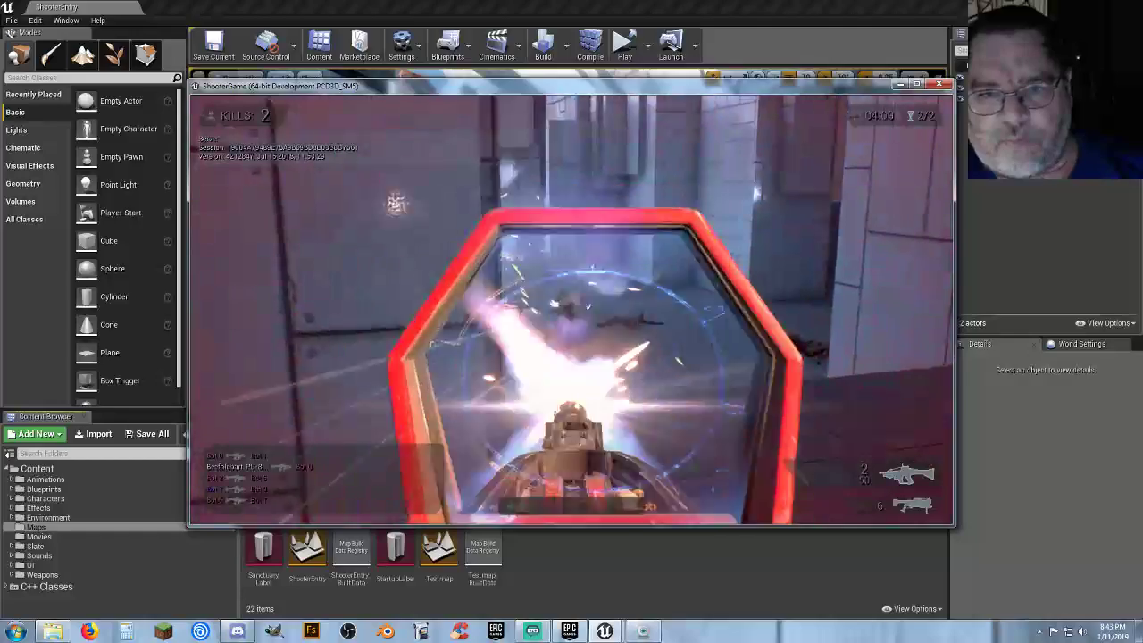
key("w")
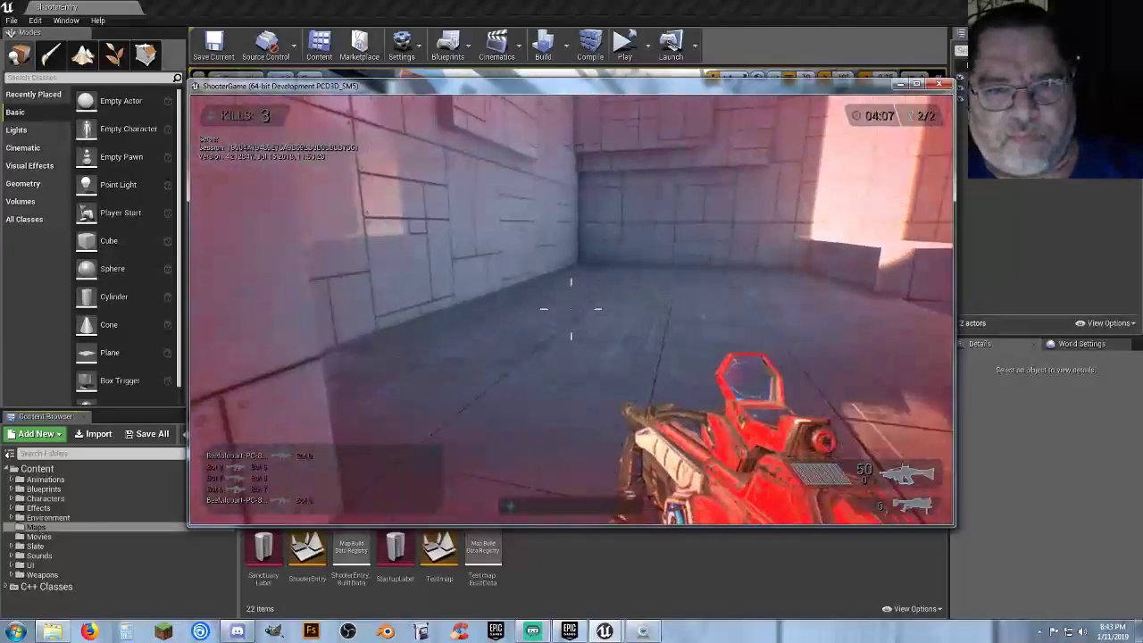
- Playtest the running match by moving through the stone corridors and past the wide staircase
key("w")
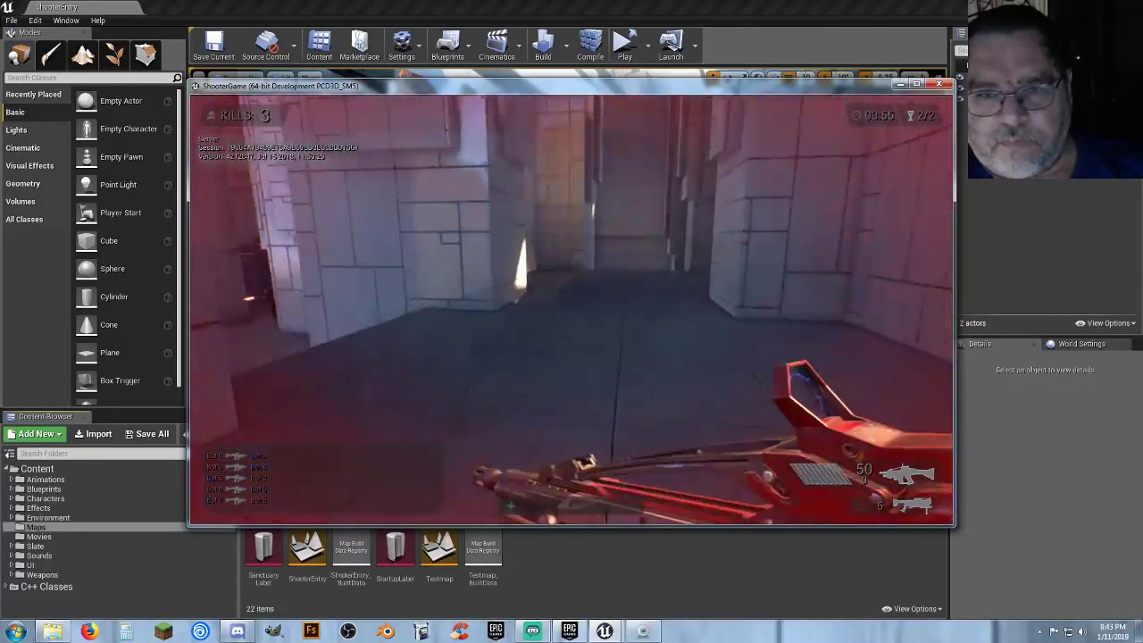
key("w")
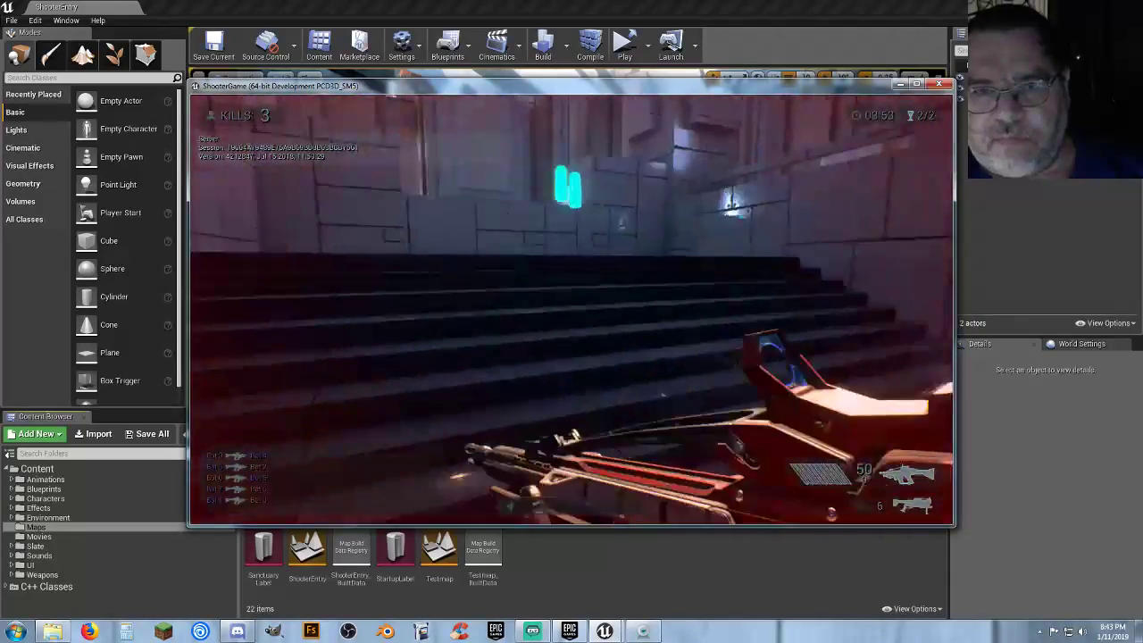
key("w")
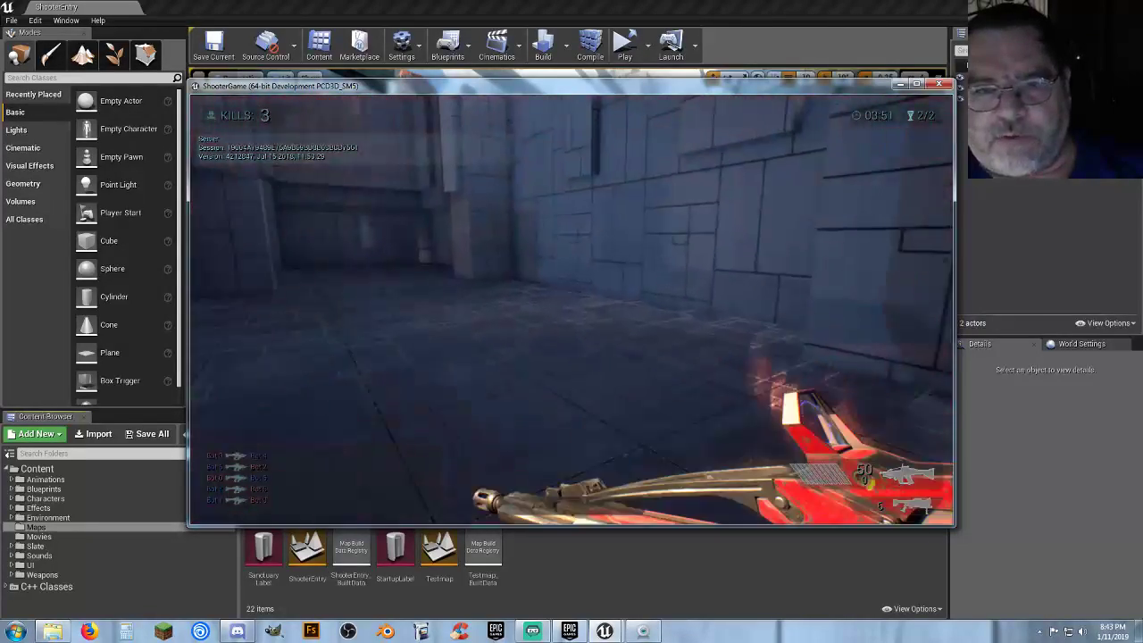
key("w")
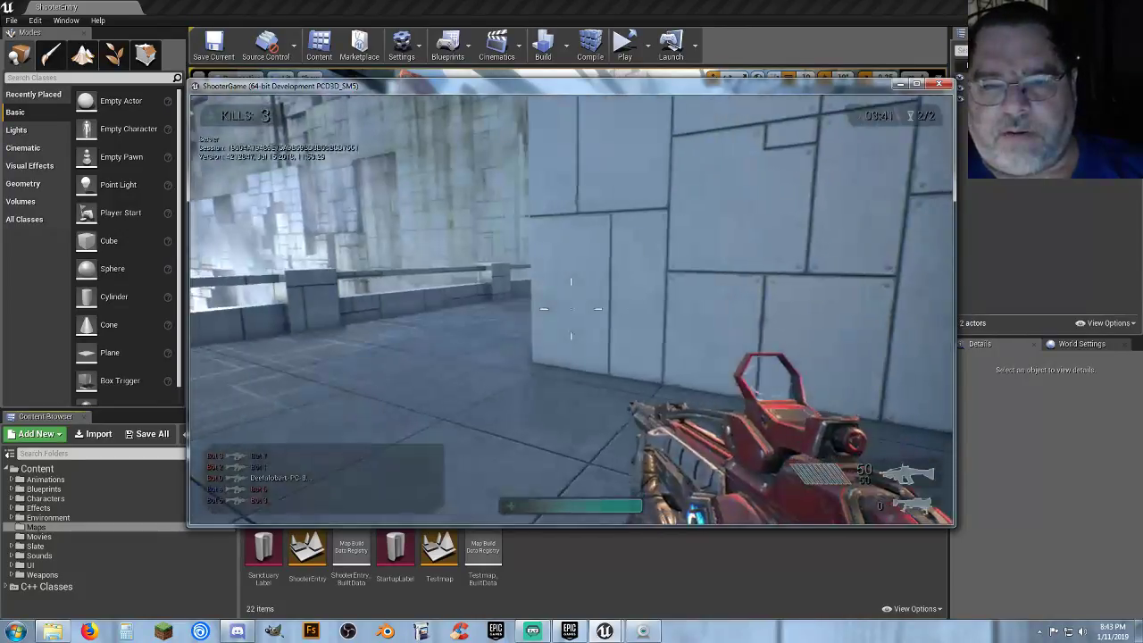
- Advance from the railed walkway into the courtyard and shoot the distant bot through the weapon sight
key("w")
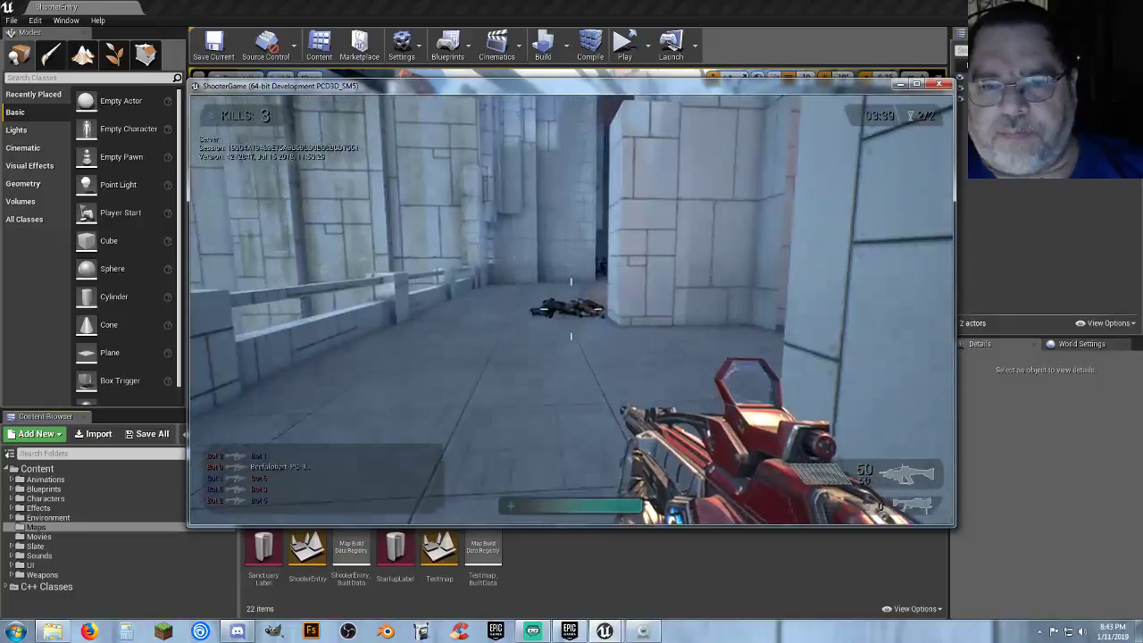
key("w")
key("w")
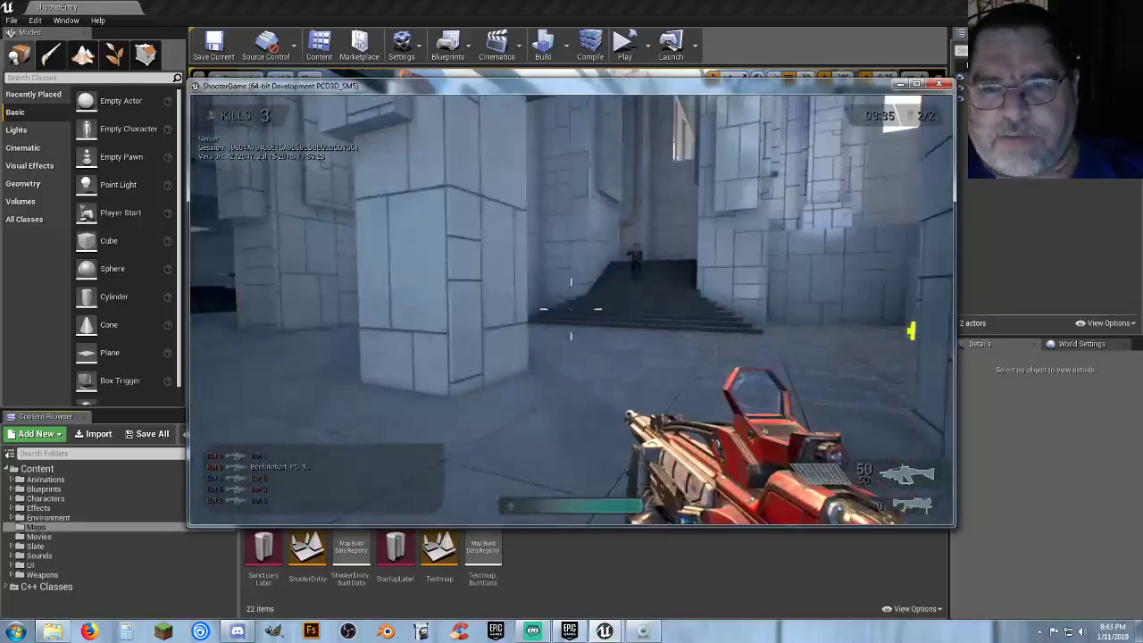
key("w")
key("w")
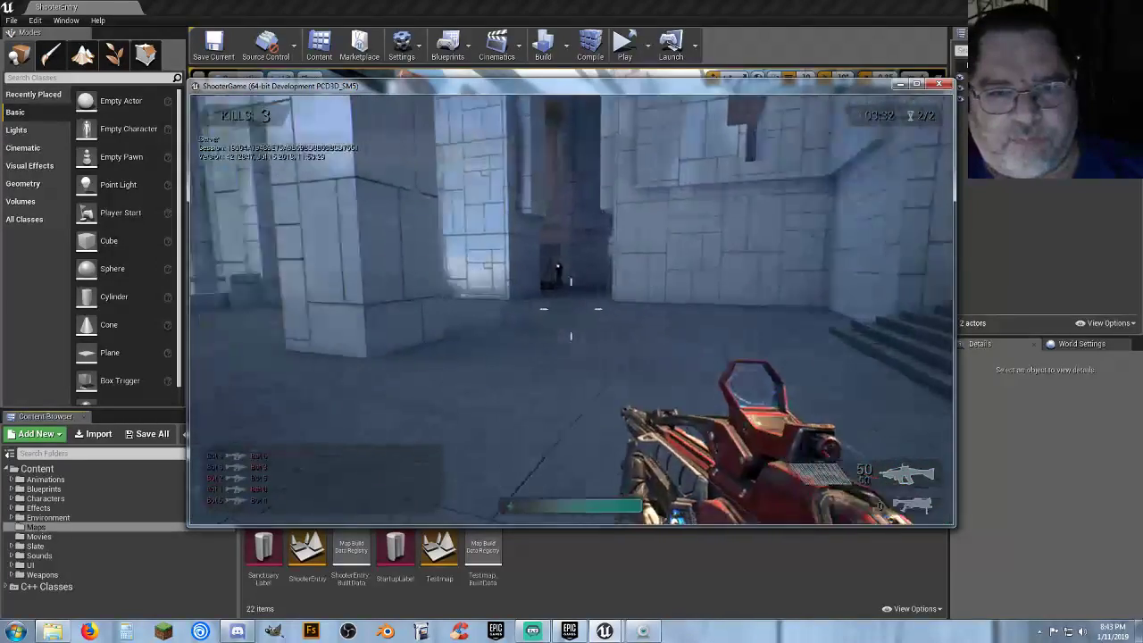
key("w")
right_click(571, 309)
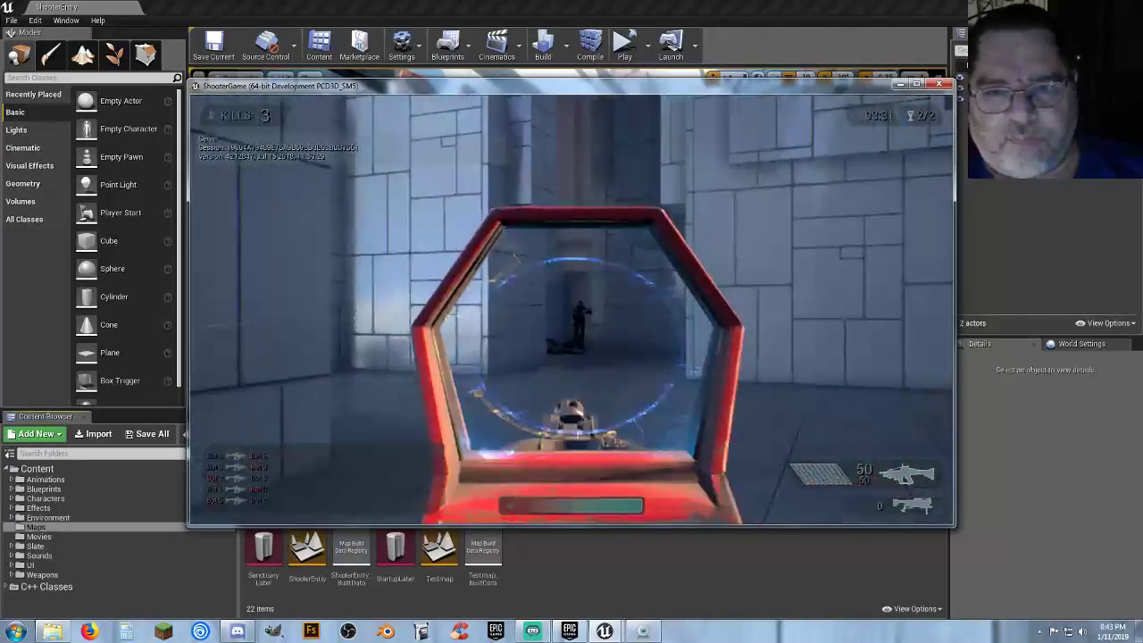
left_click(570, 309)
key("w")
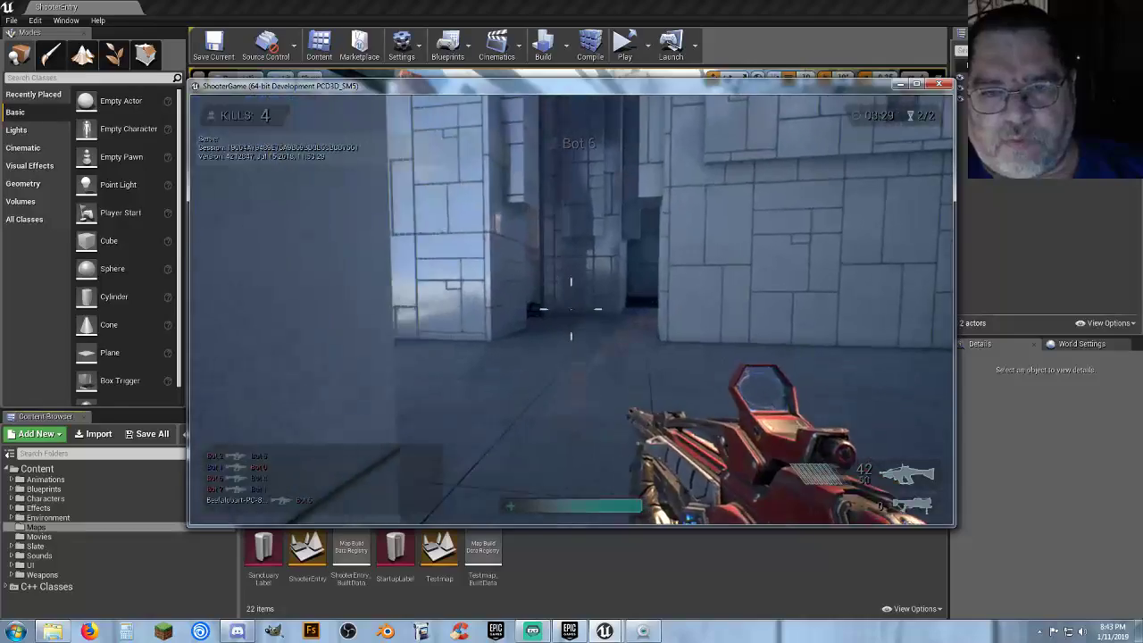
- Shoot the bot on the outdoor terrace and sprint back through the courtyard beside the stairs
key("w")
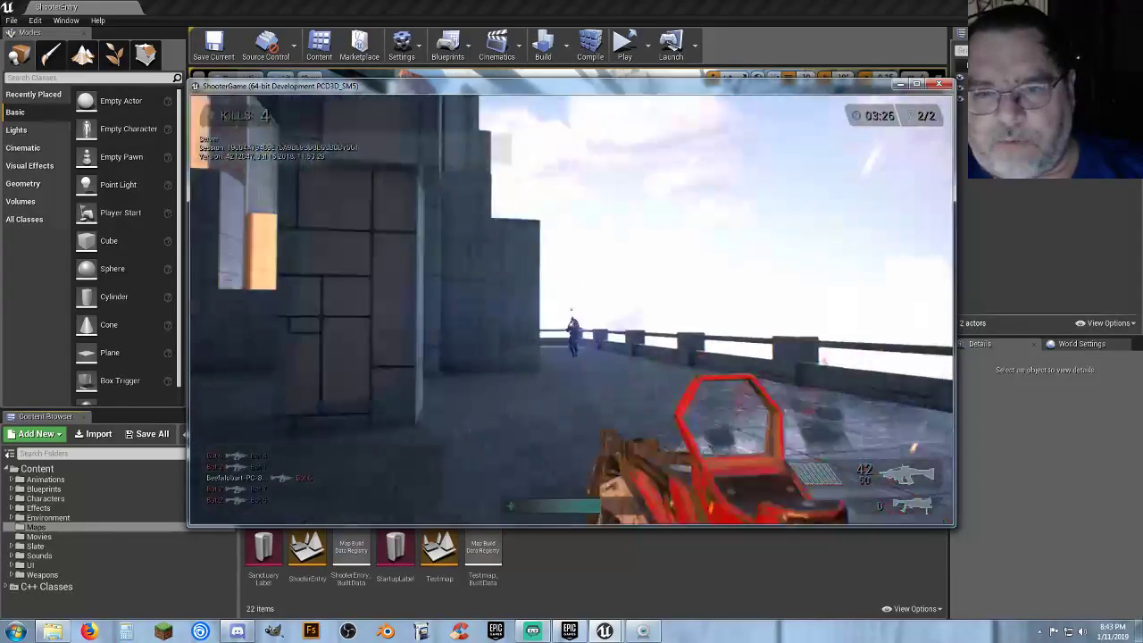
left_click(570, 309)
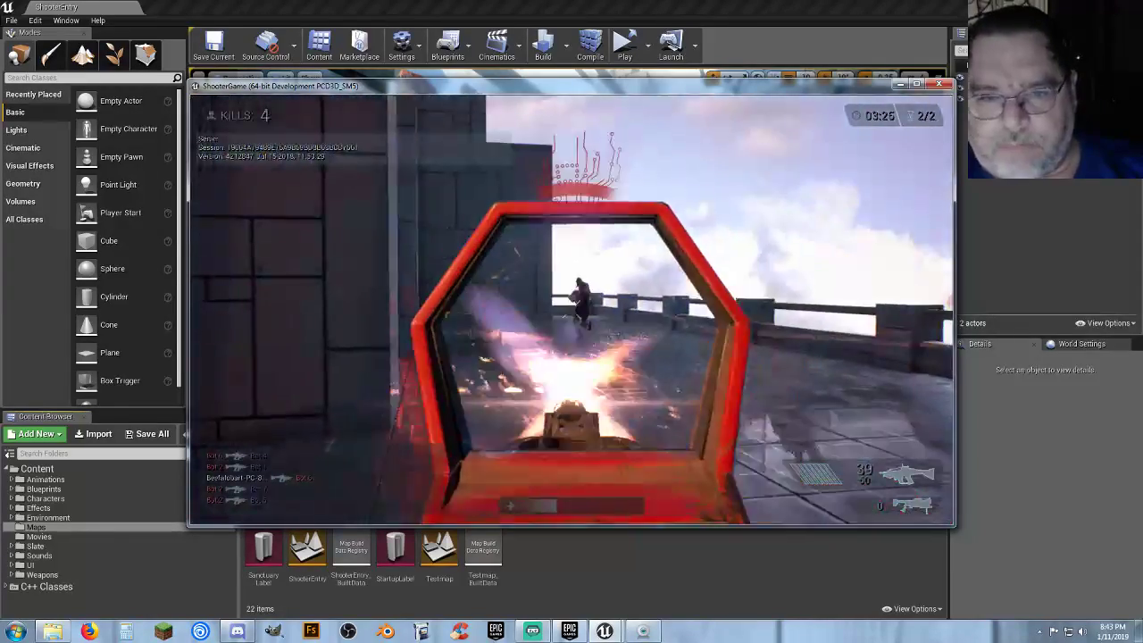
key("shift+w")
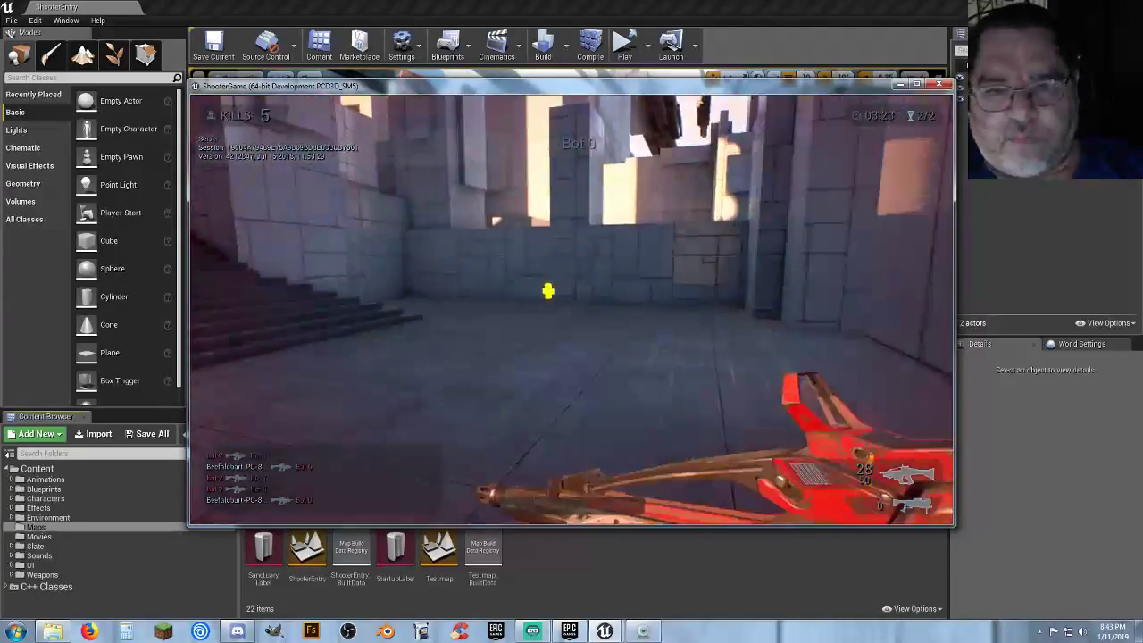
key("w")
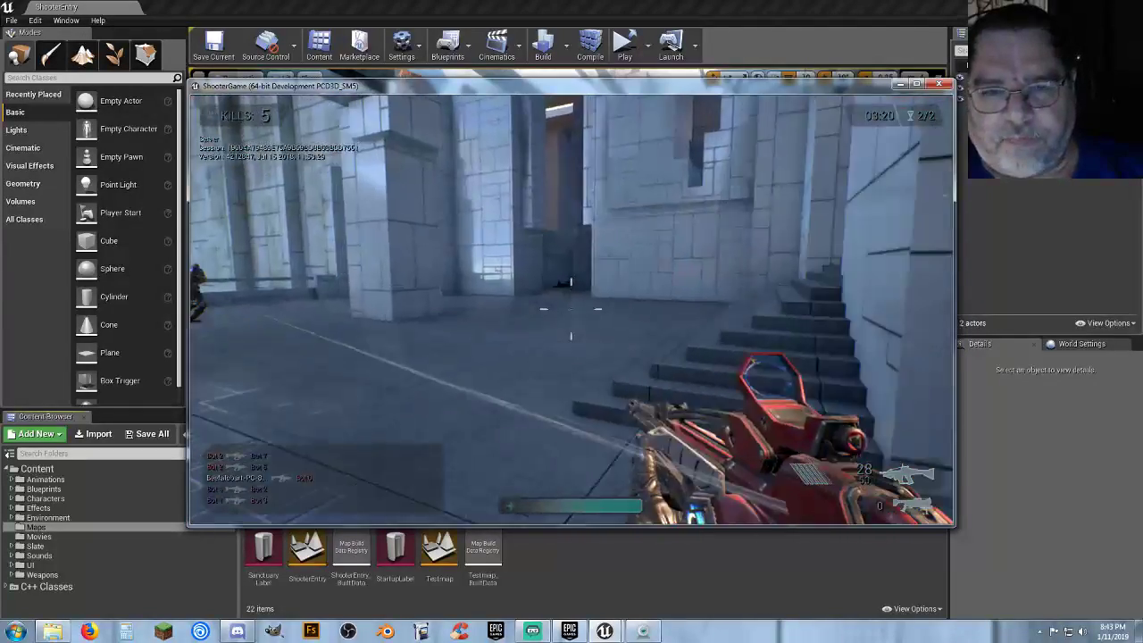
right_click(571, 308)
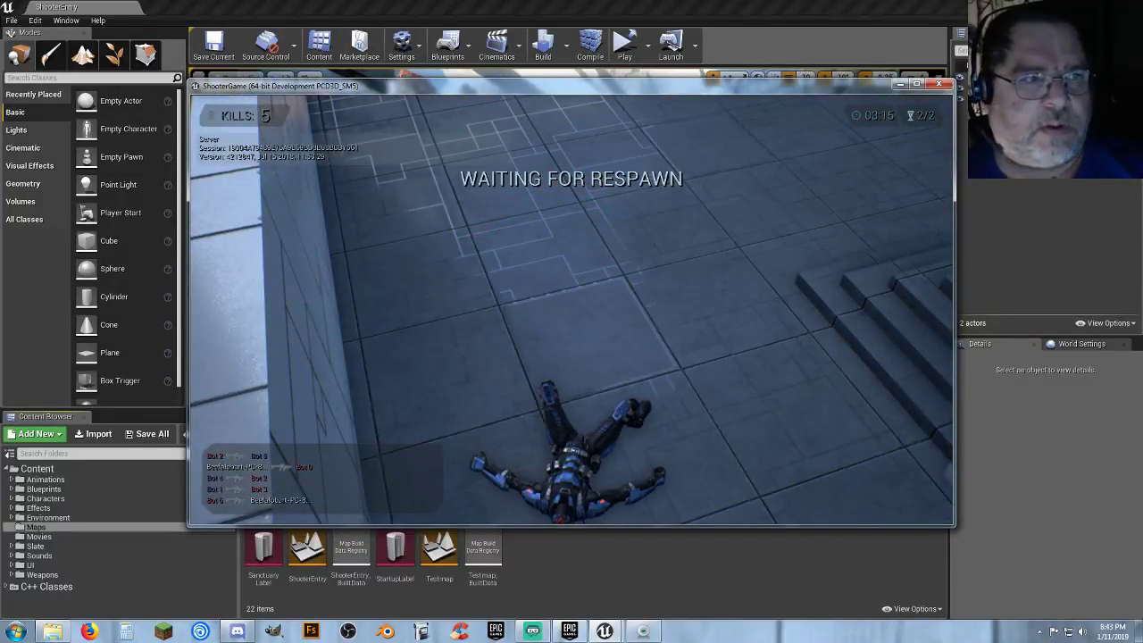
- Run through the dark hall from the new spawn point and fire through the weapon sight
key("w")
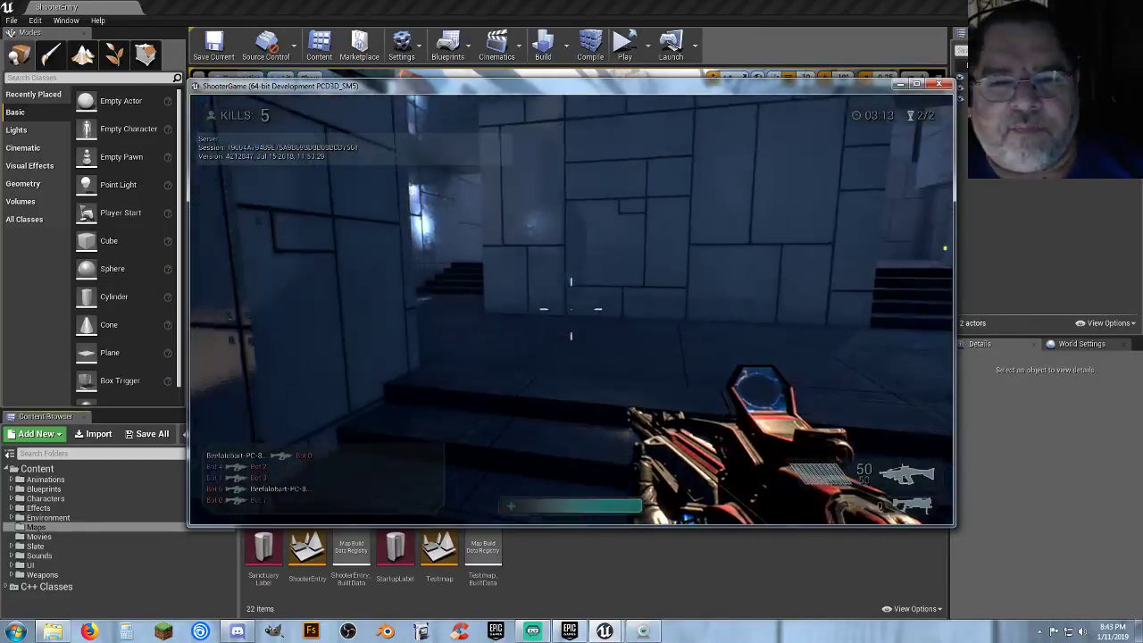
key("shift+w")
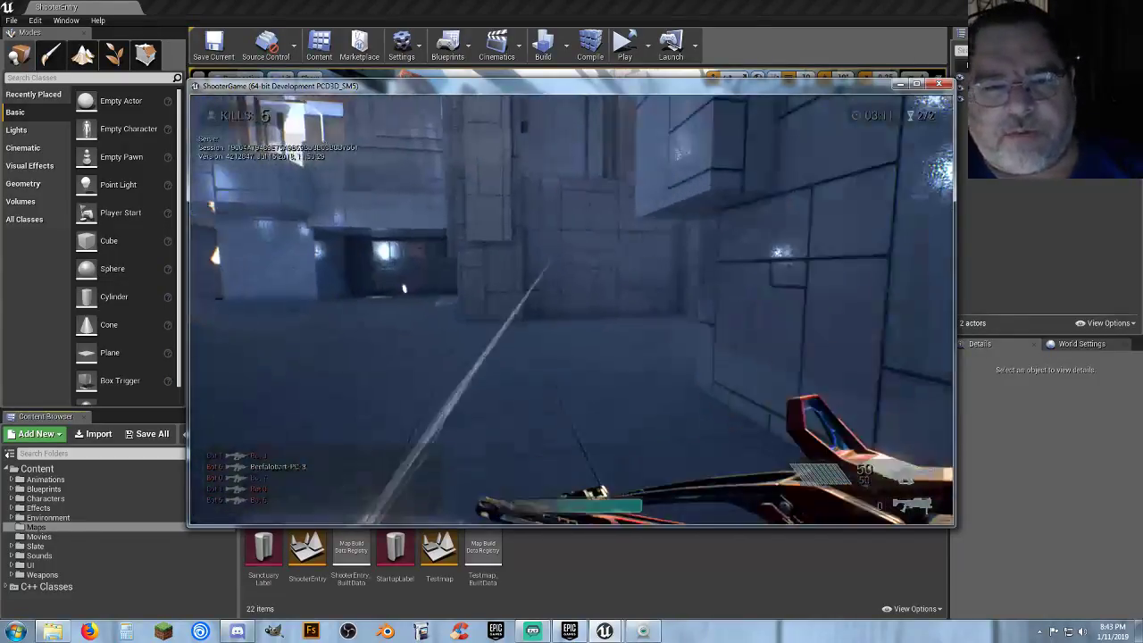
key("w")
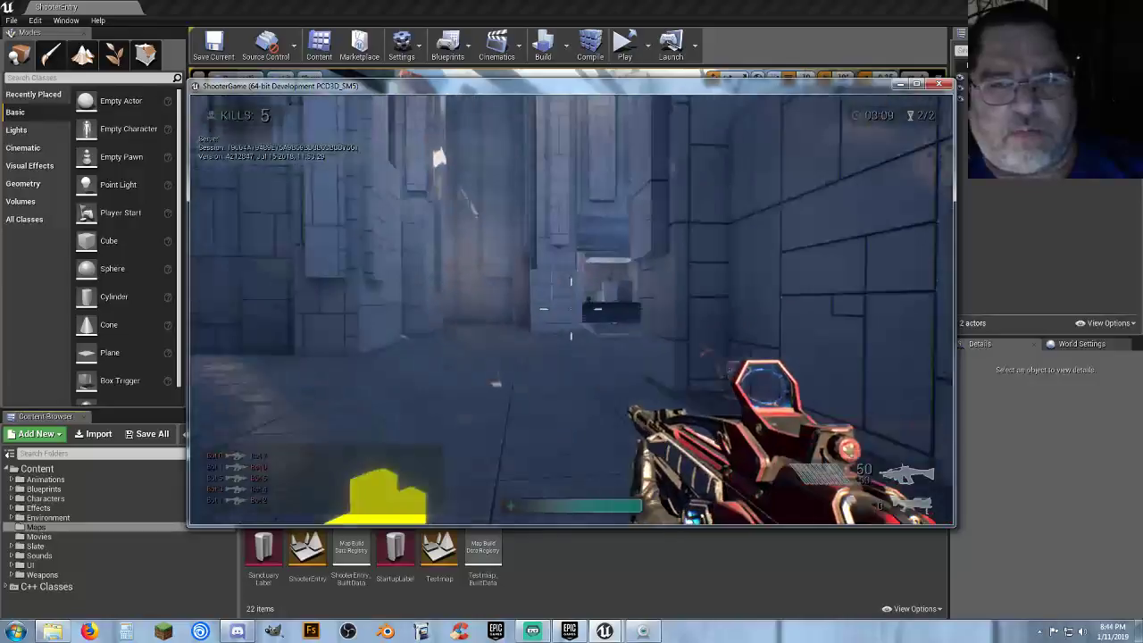
key("w")
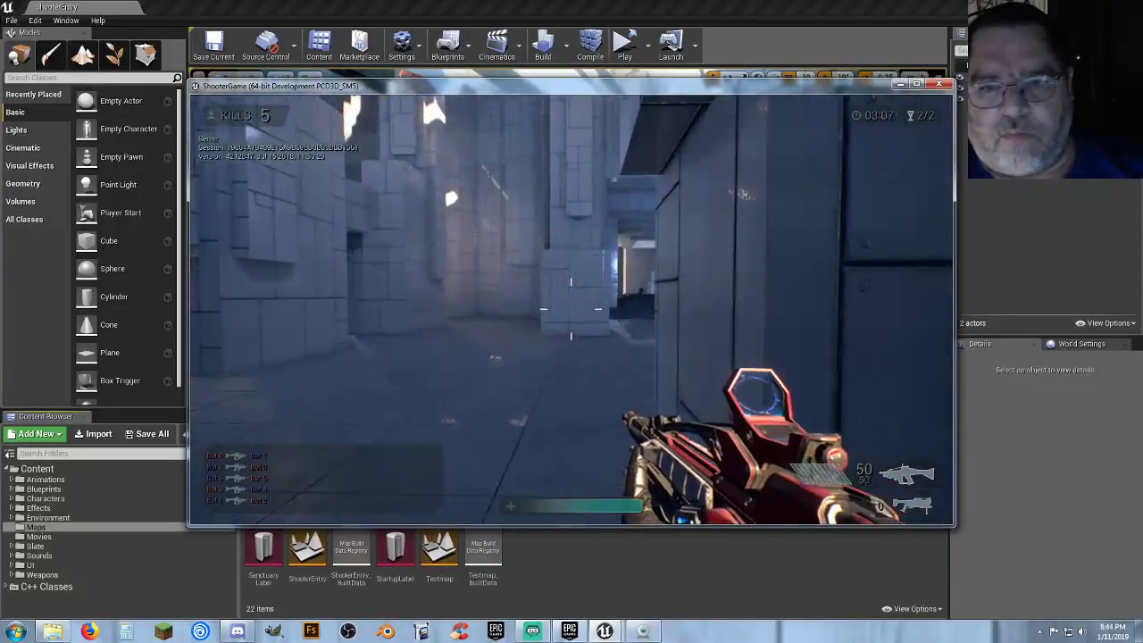
key("w")
right_click(572, 309)
left_click(571, 309)
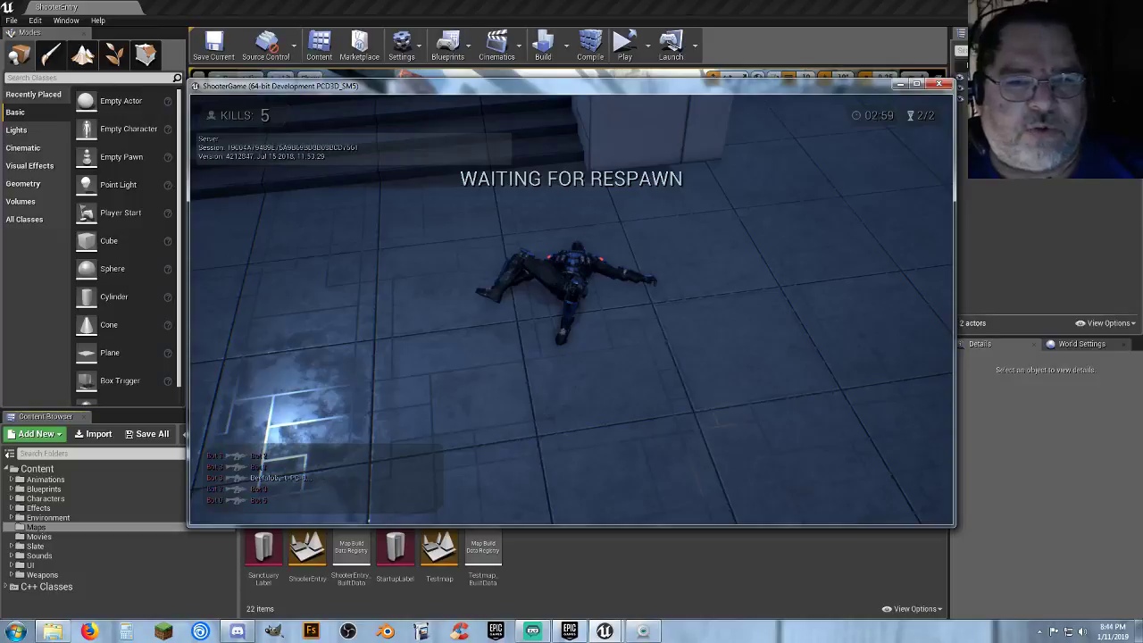
- Explore the level from the staircase across the raised ledge and along the lower hall
key("w")
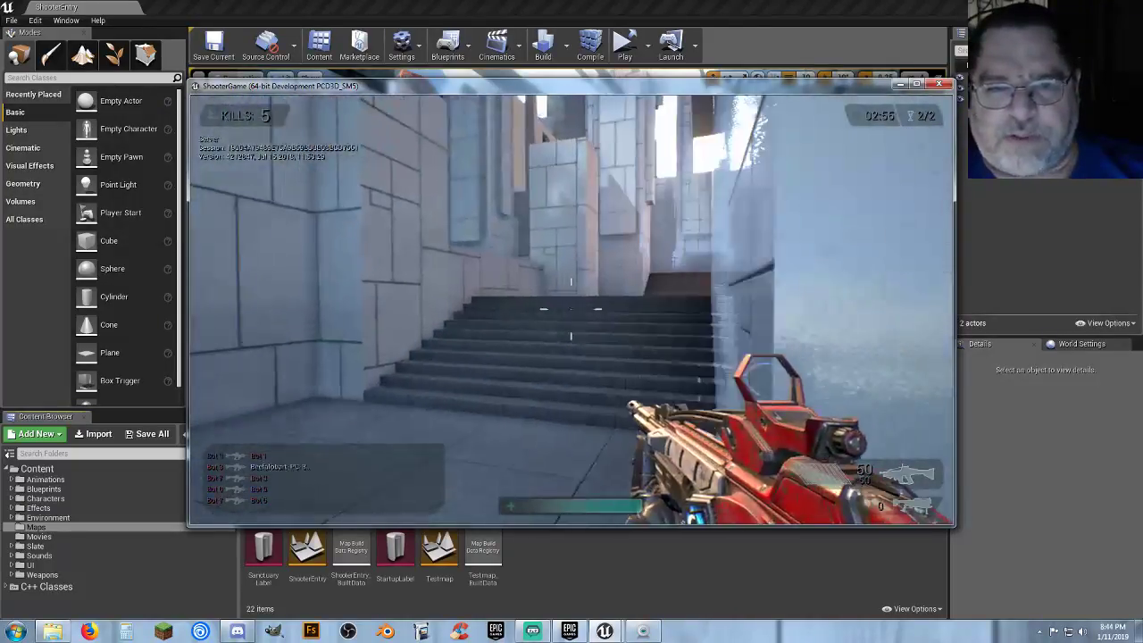
key("w")
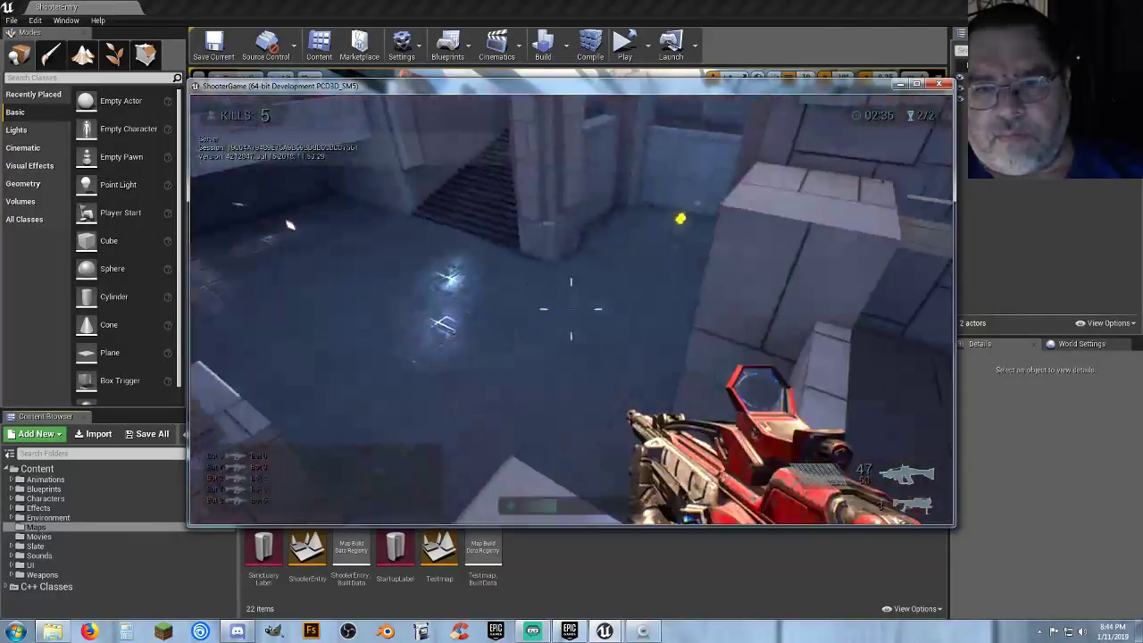
key("w")
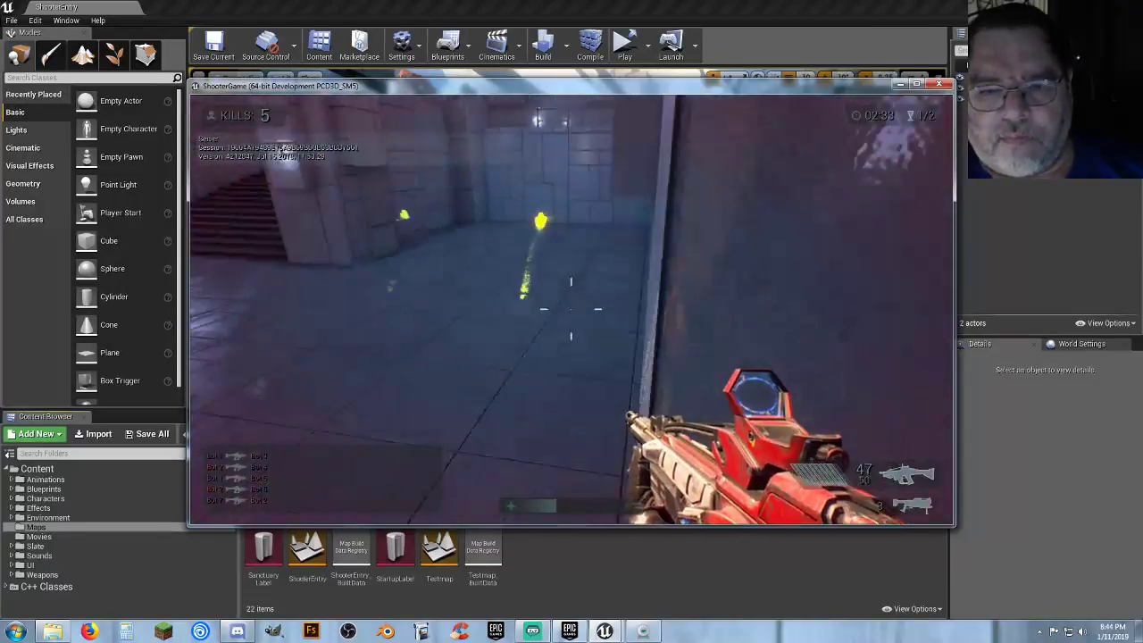
key("w")
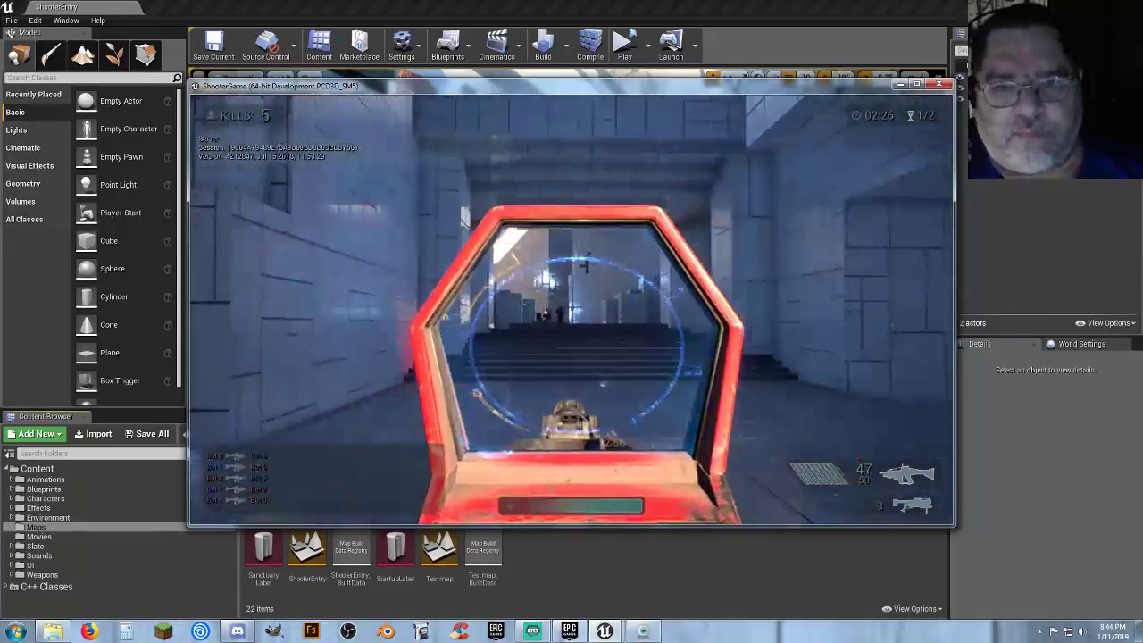
- Shoot at the bots on the steps at the far end of the hall through the weapon sight
key("w")
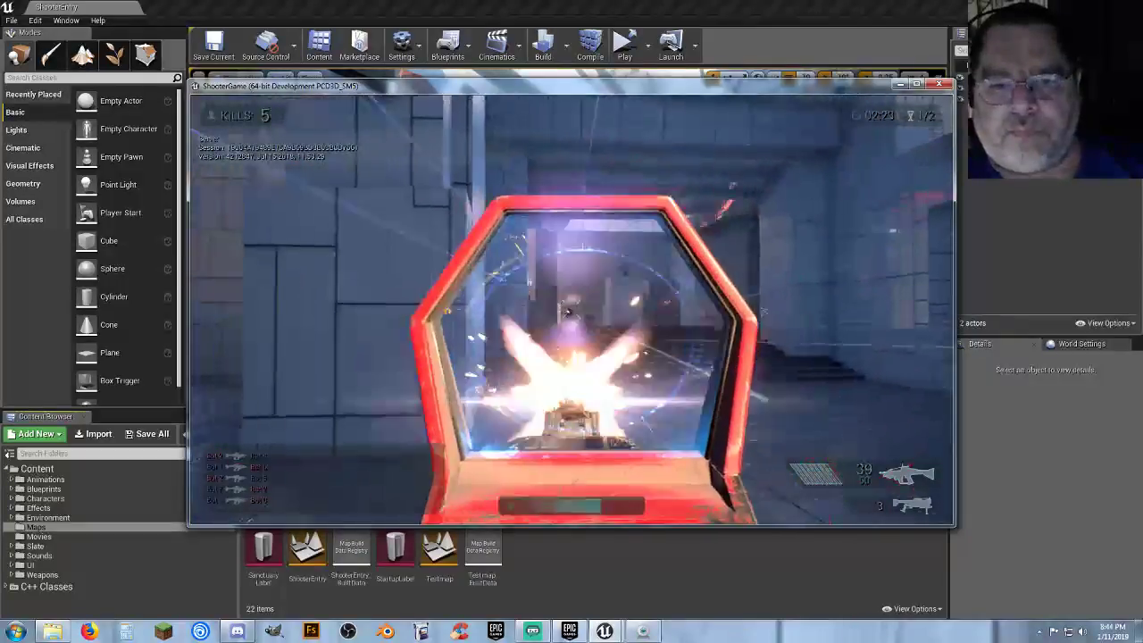
left_click(571, 309)
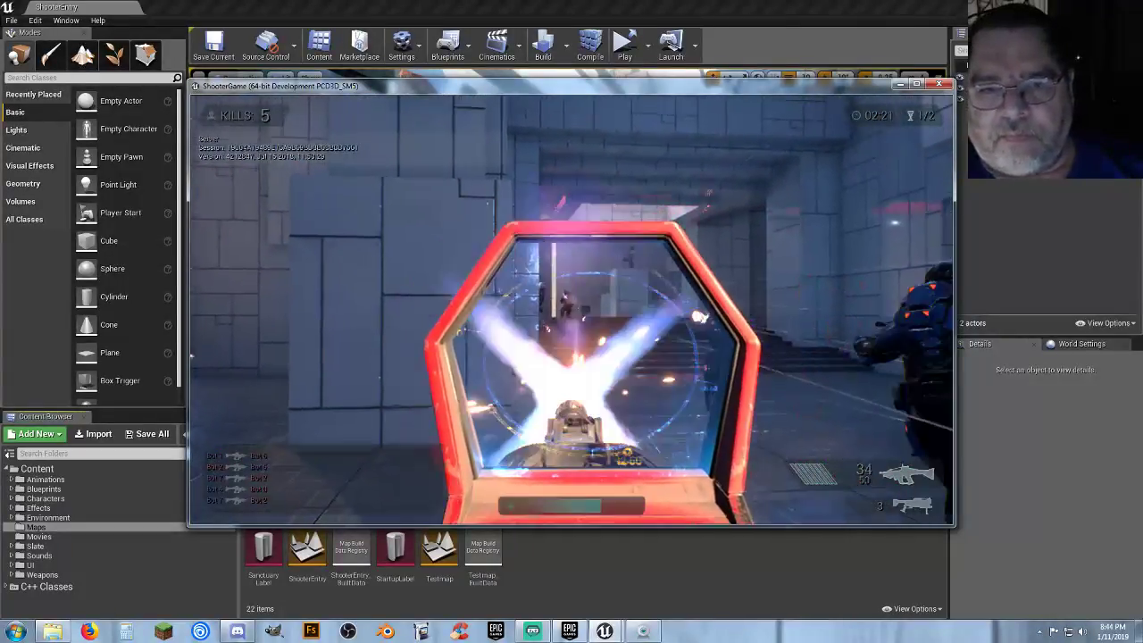
left_click(571, 322)
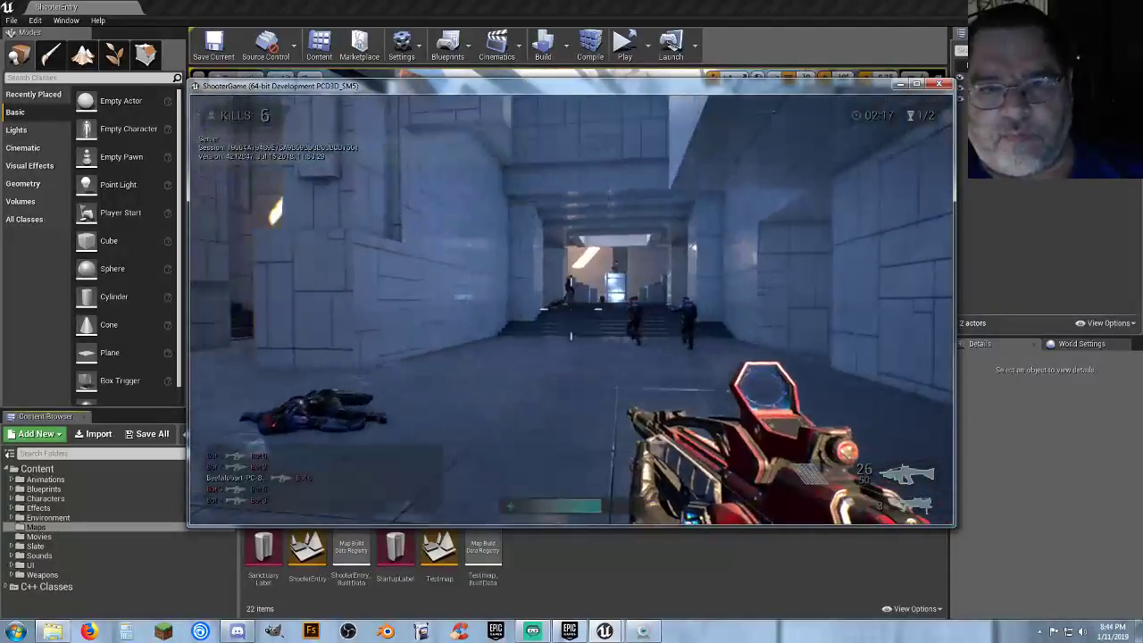
- Sprint up the far steps, fire on the bots beyond them, and keep moving into the dark room
right_click(572, 321)
key("shift+w")
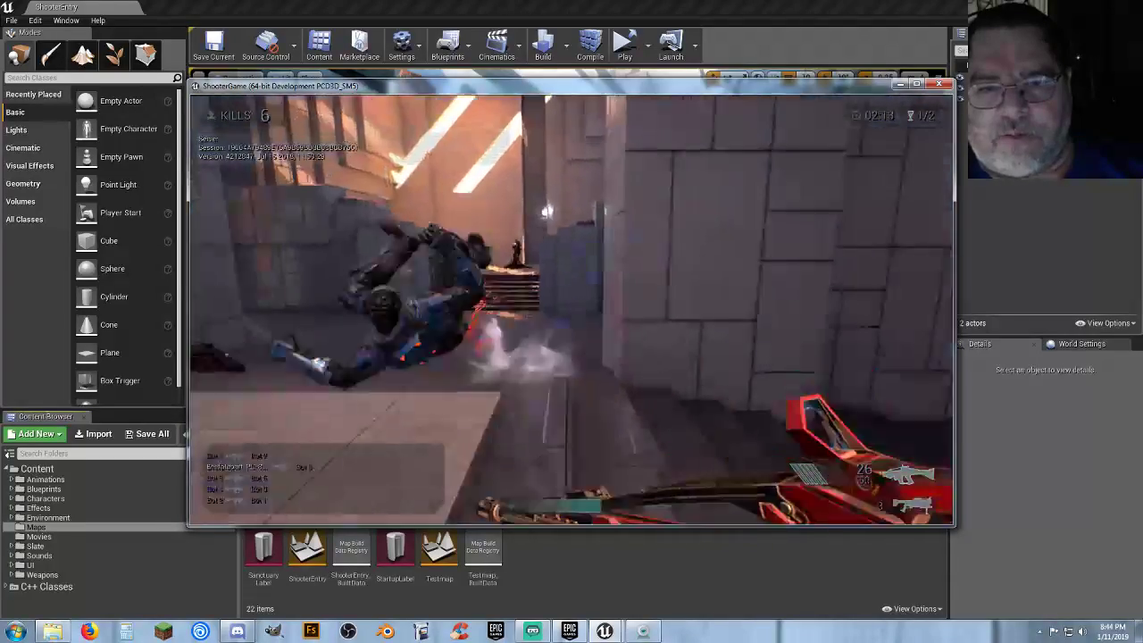
right_click(571, 309)
left_click(571, 309)
key("w")
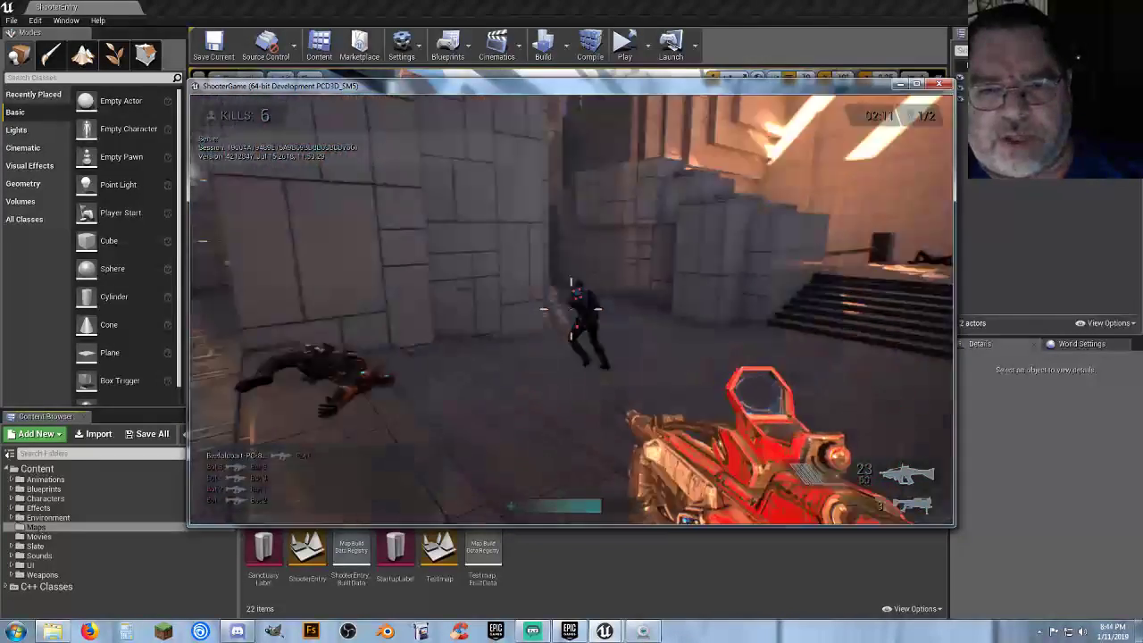
key("w")
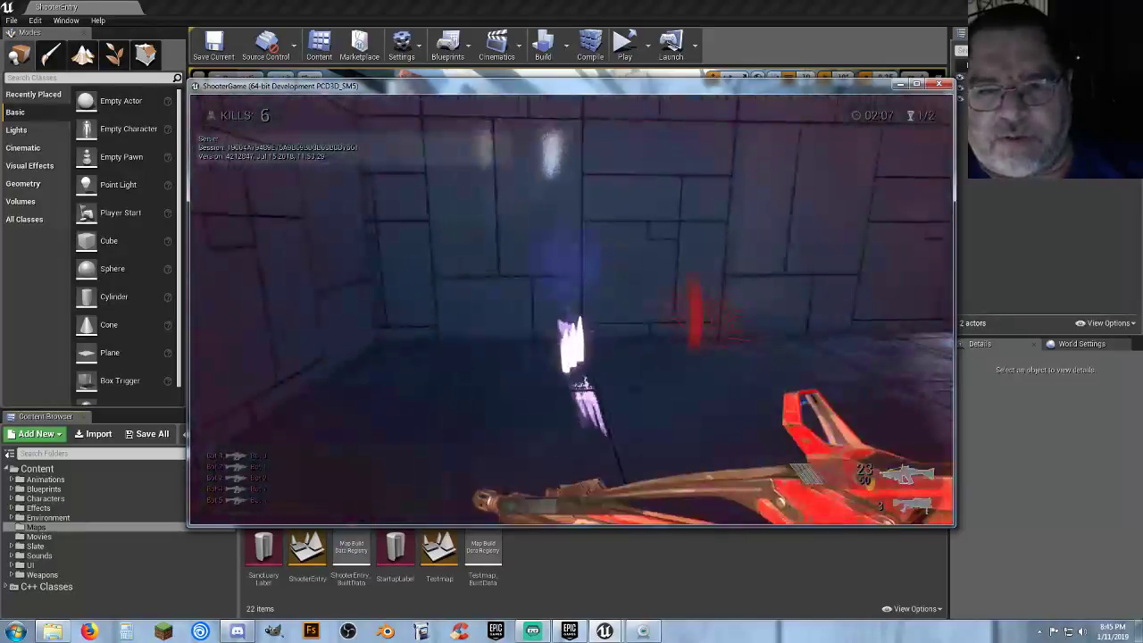
right_click(571, 321)
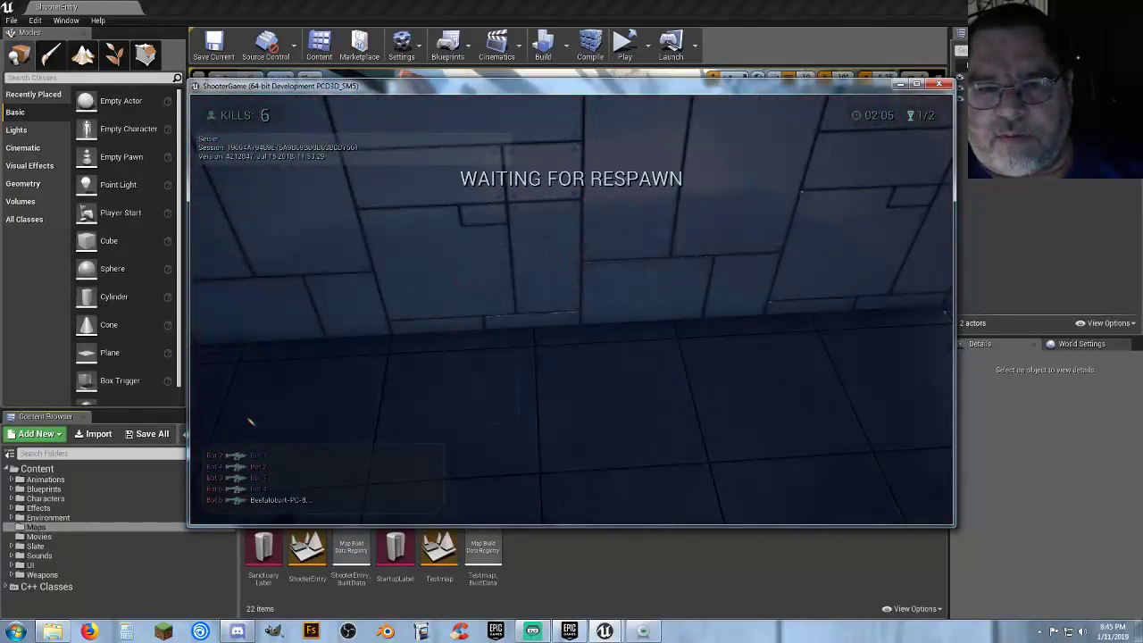
- Quit the running ShooterGame session and return to the level editor
key("Escape")
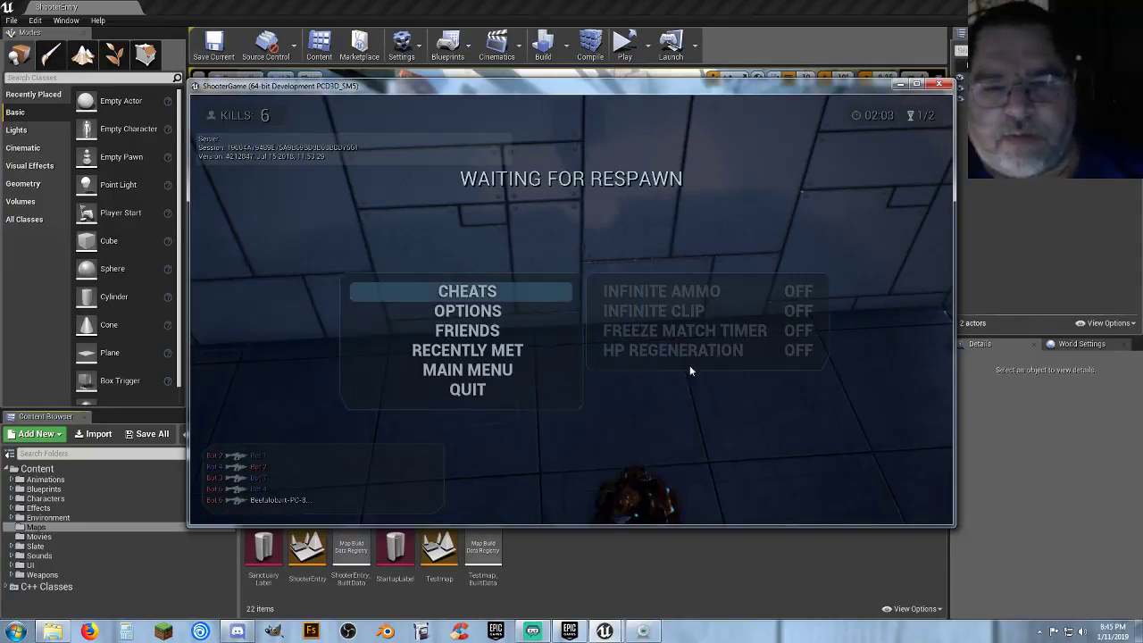
left_click(475, 390)
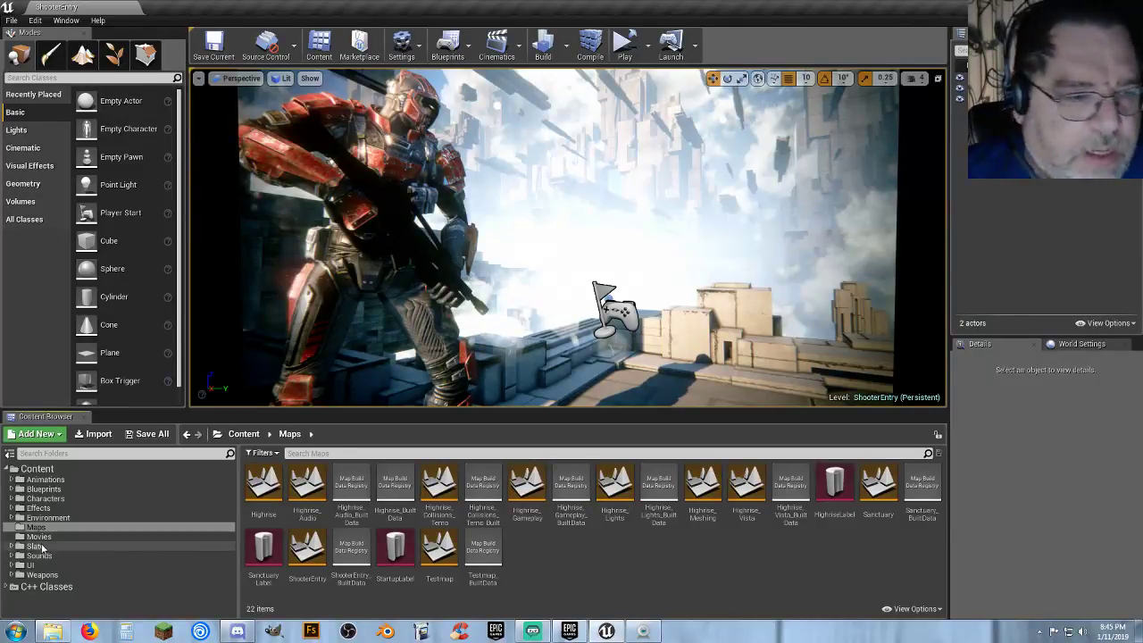
- Browse the project's Characters, Blueprints and Slate content folders
left_click(40, 498)
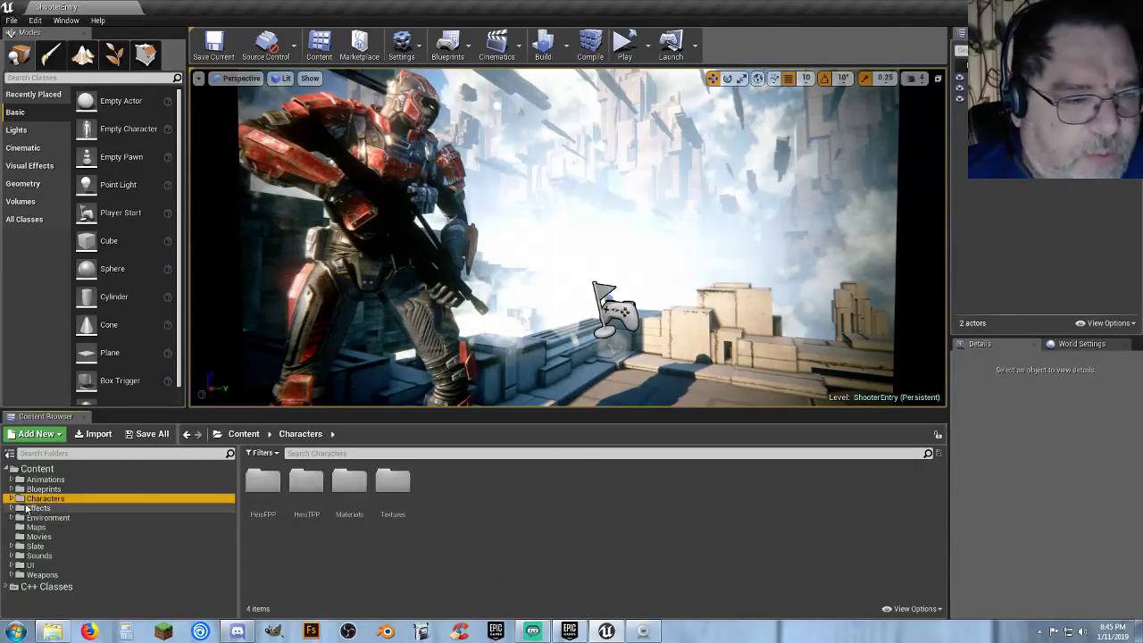
left_click(20, 490)
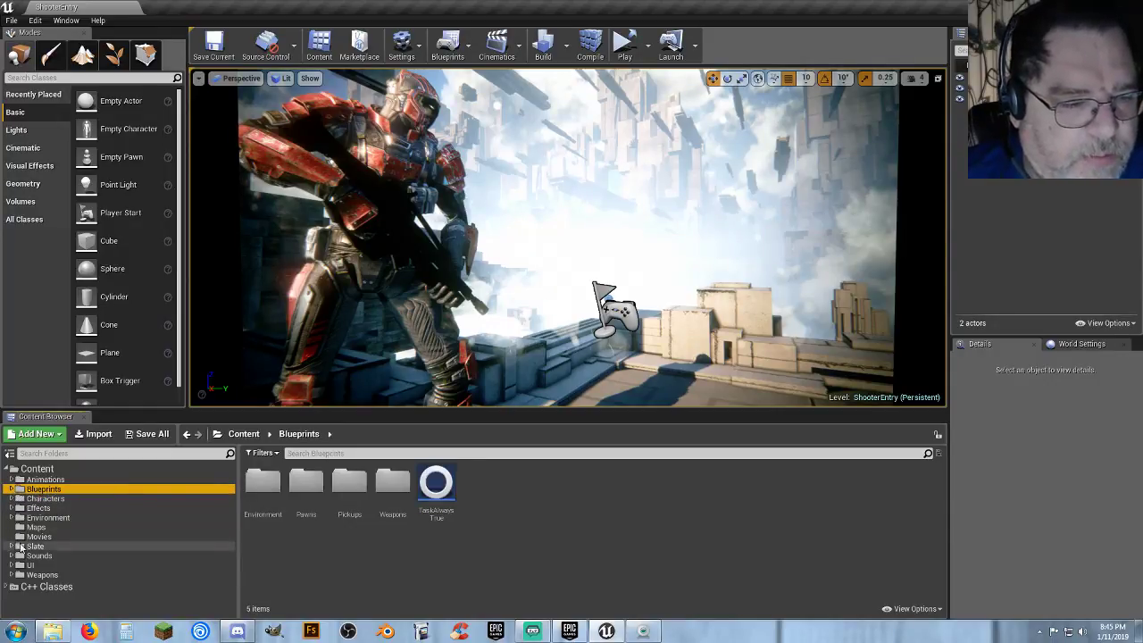
left_click(33, 547)
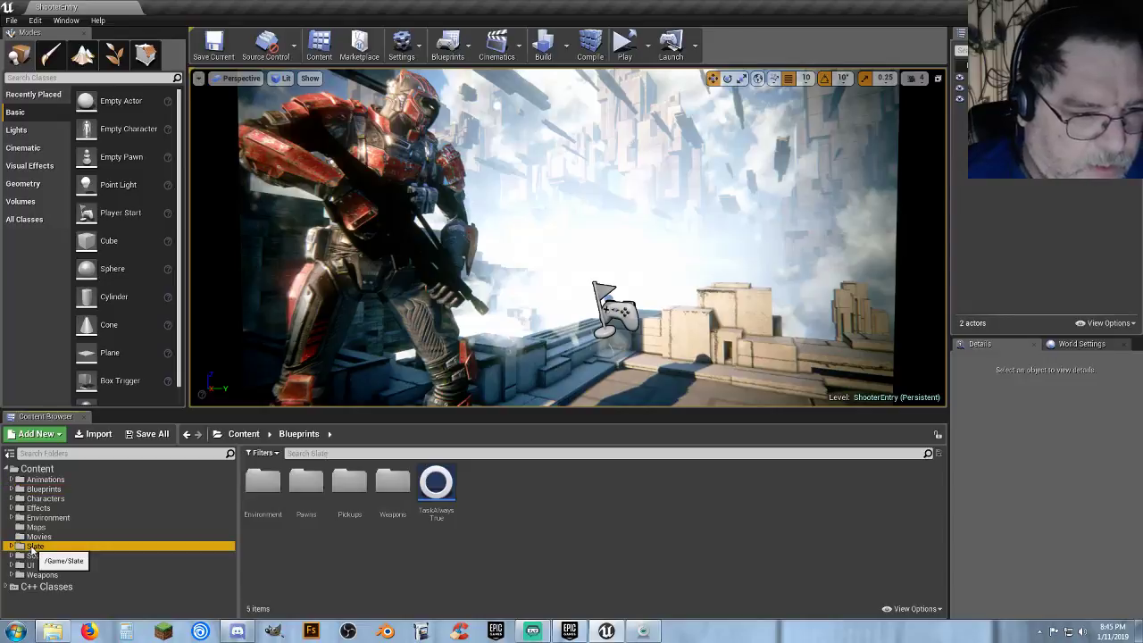
- Browse the Slate content folder and its Fonts and Images subfolders, then collapse it in the folder tree
left_click(11, 548)
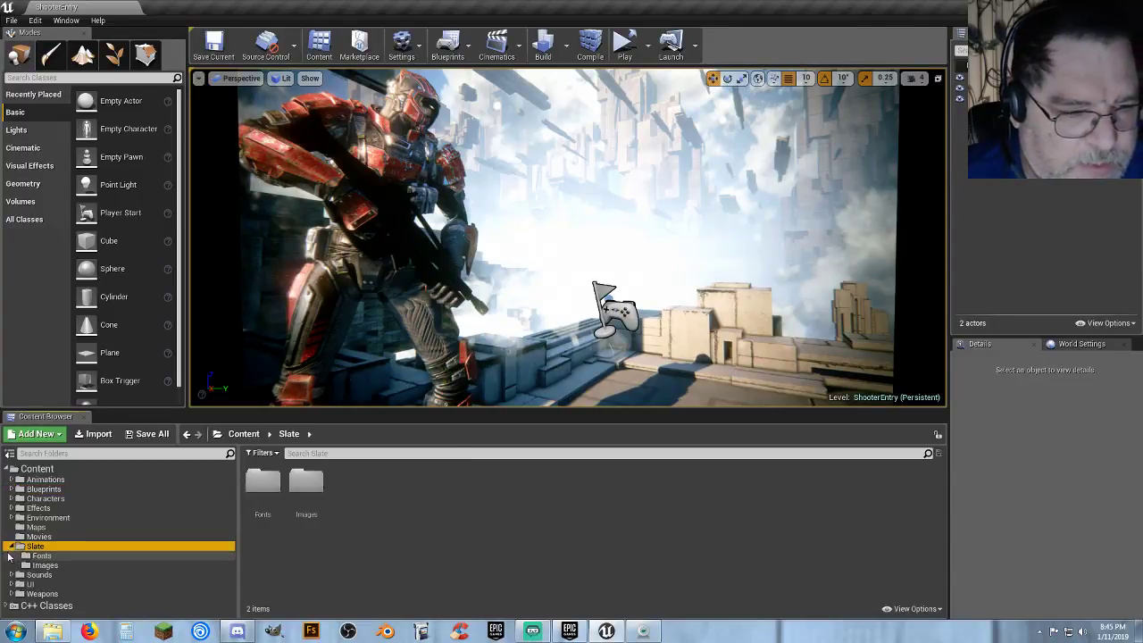
left_click(50, 556)
left_click(48, 566)
left_click(43, 558)
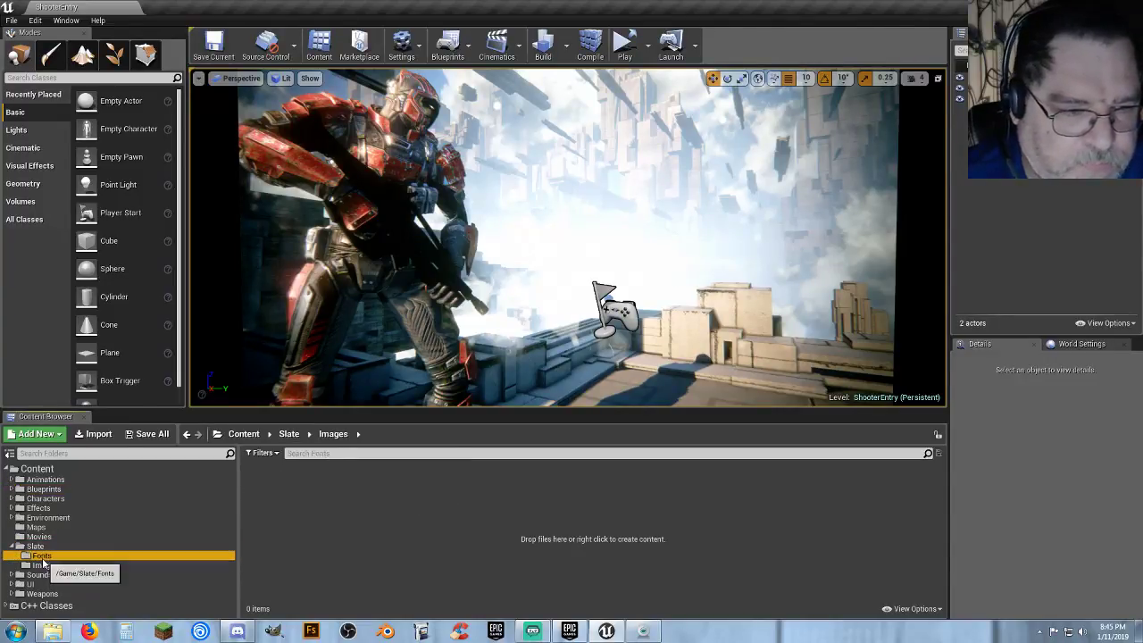
left_click(34, 546)
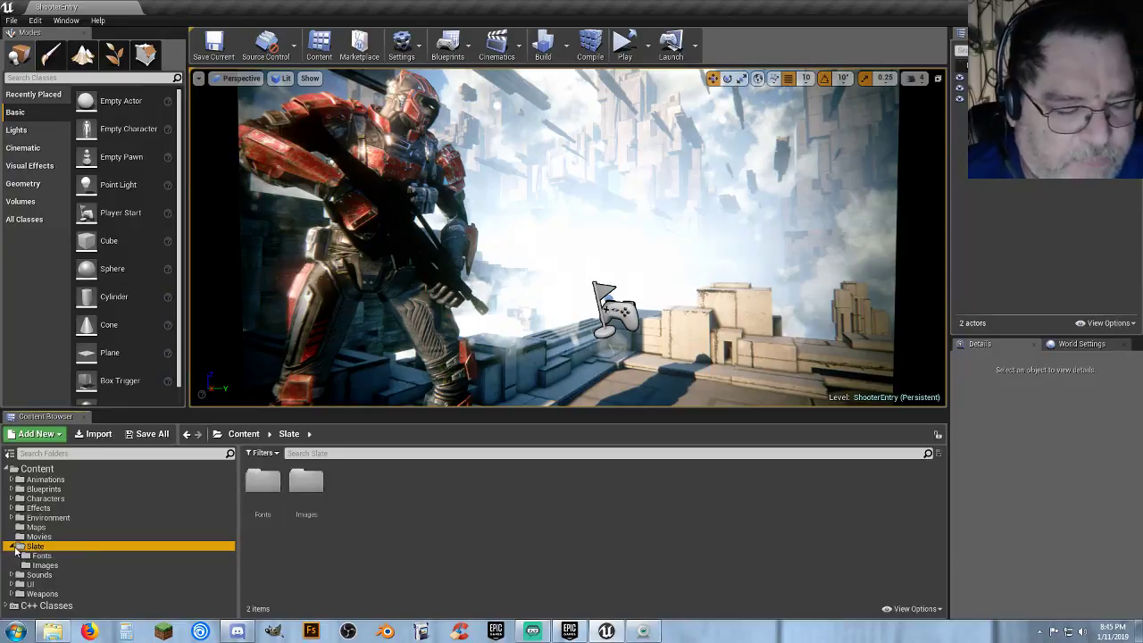
left_click(11, 546)
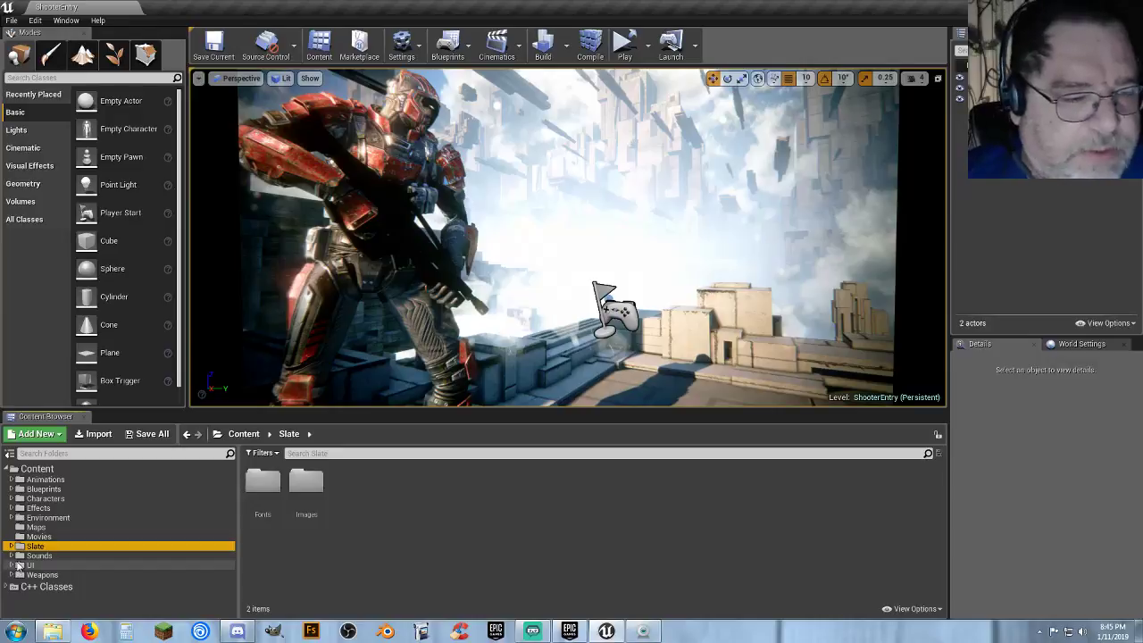
- View the contents of the Sounds folder and select its Close asset
left_click(12, 556)
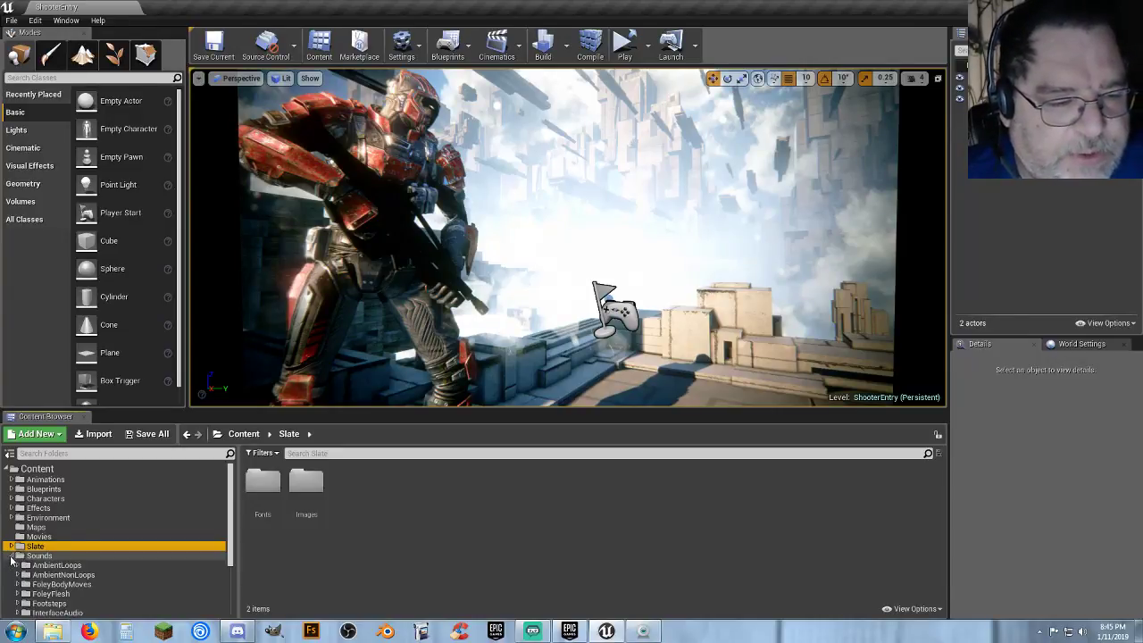
left_click(14, 557)
left_click(11, 556)
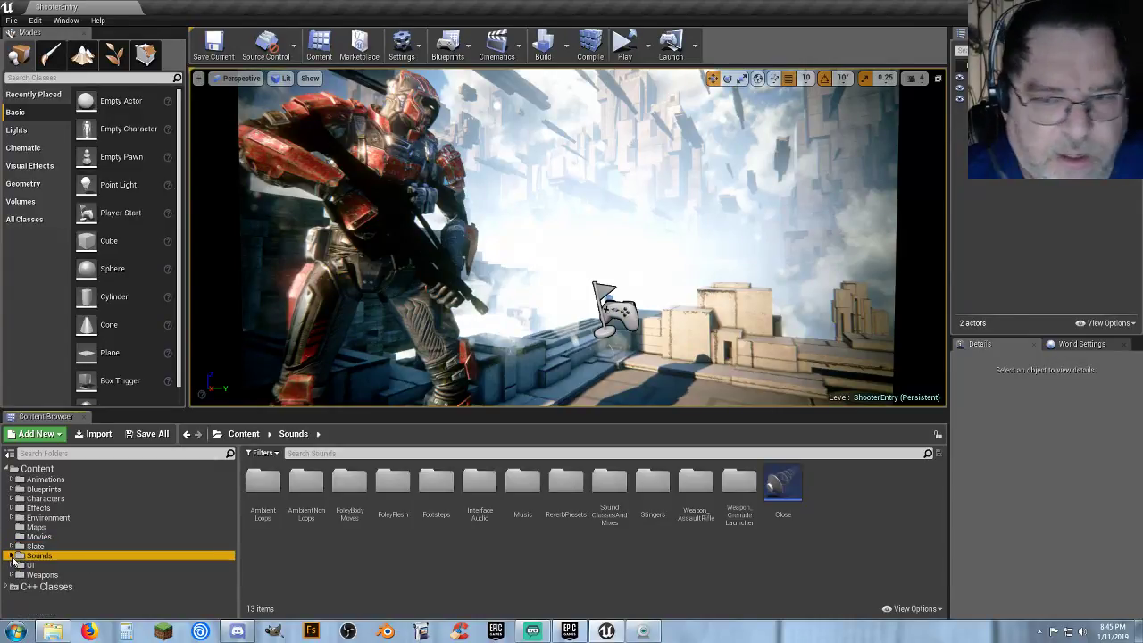
left_click(797, 510)
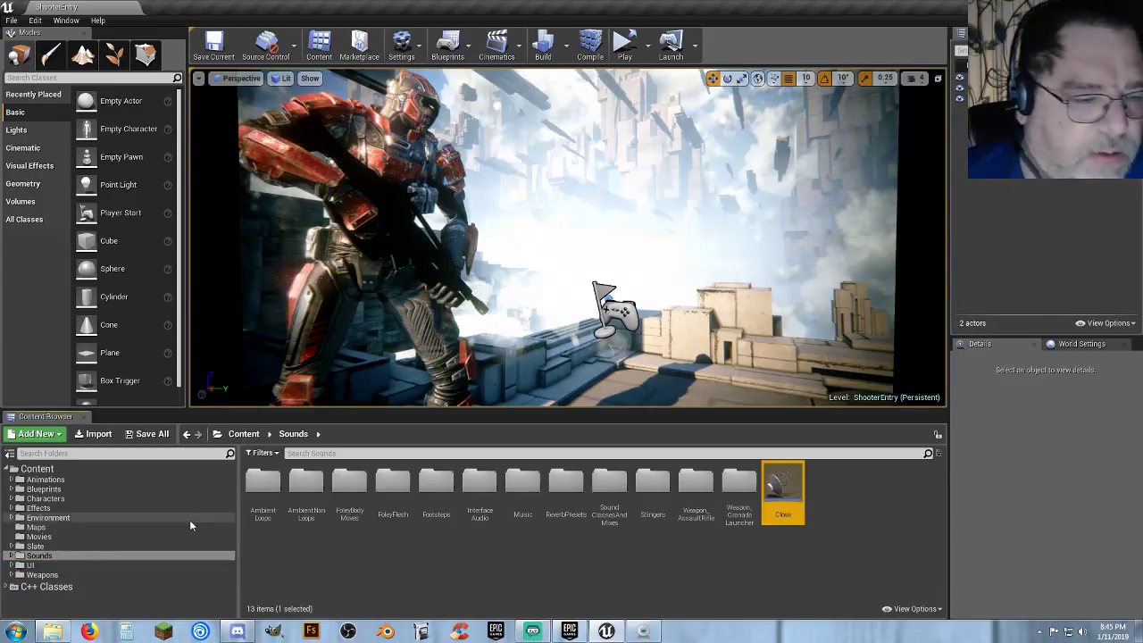
- Expand the UI content folder and inspect the chat box backing assets in its Chat subfolder
left_click(31, 565)
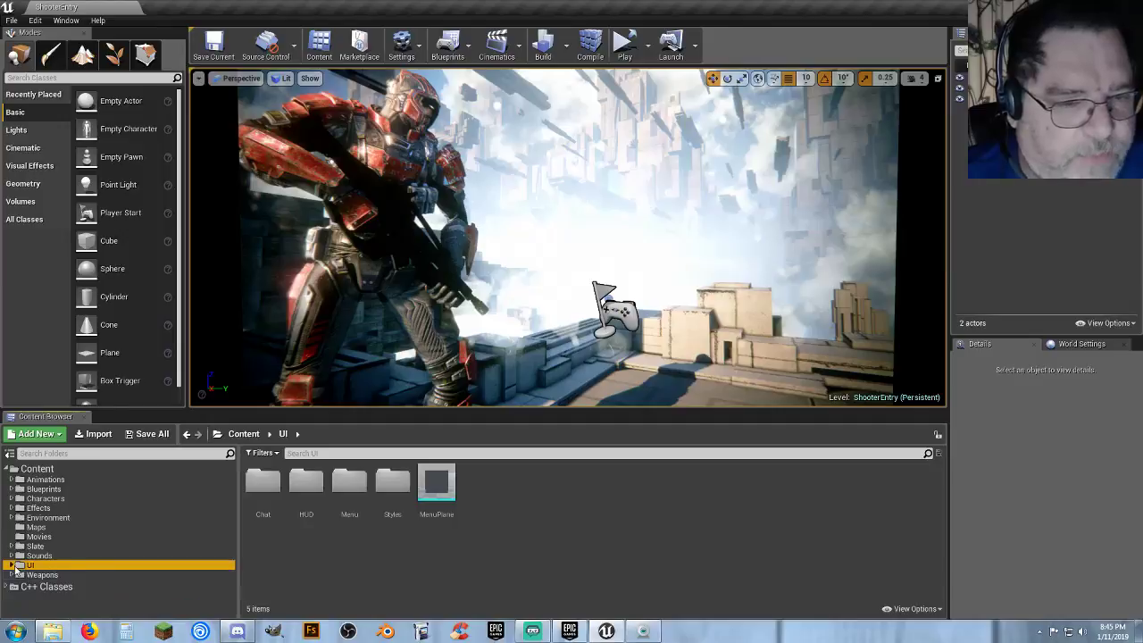
left_click(11, 566)
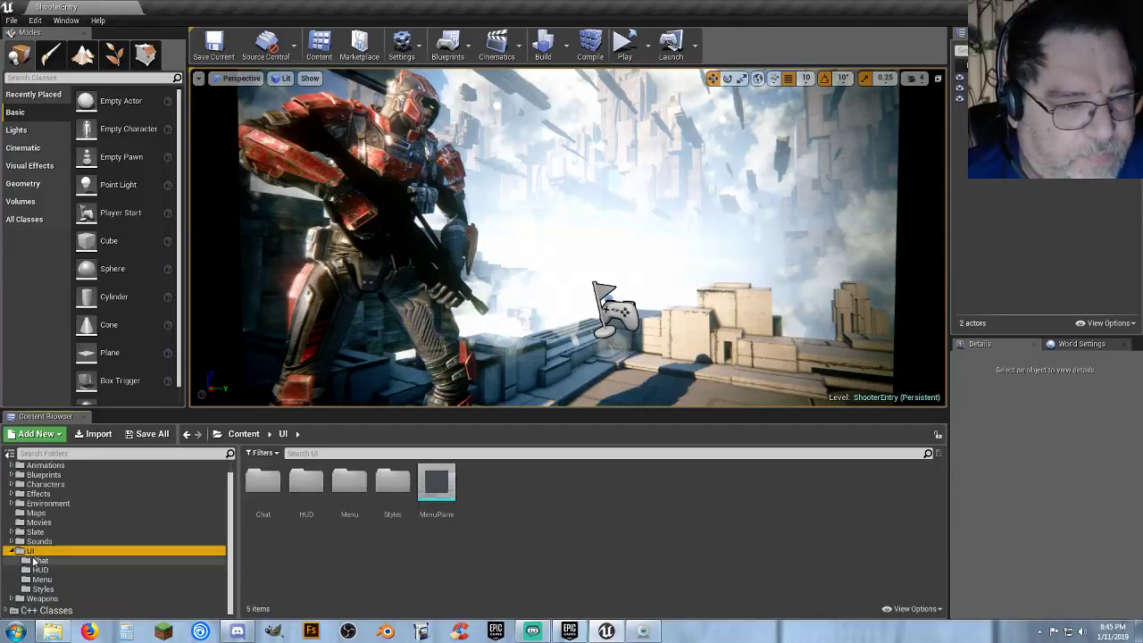
left_click(39, 562)
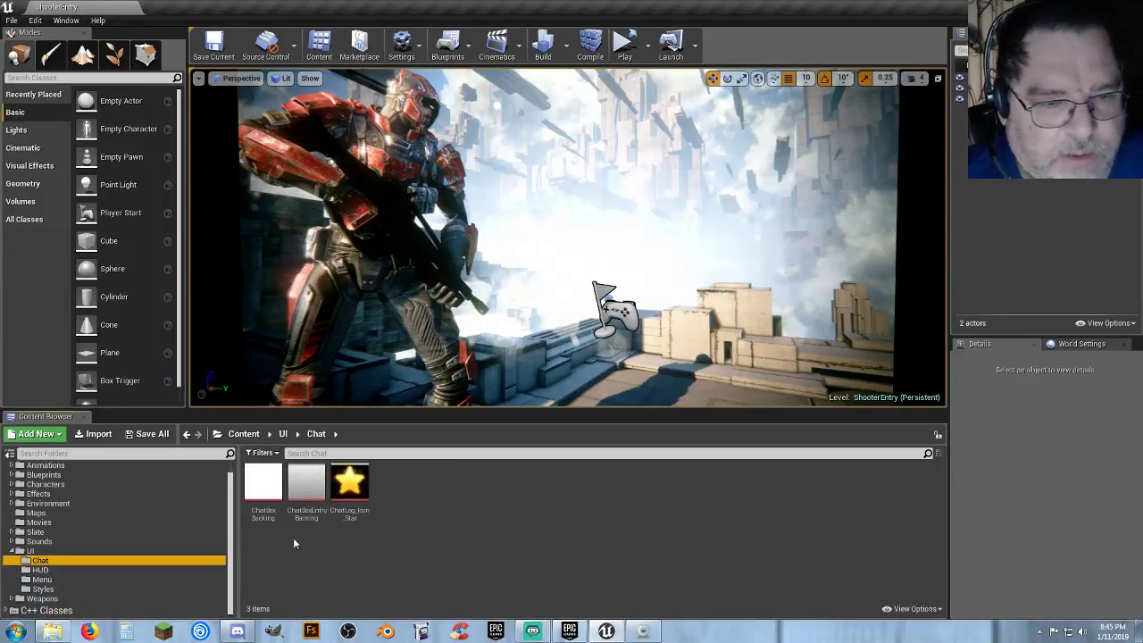
left_click(267, 519)
left_click(306, 499)
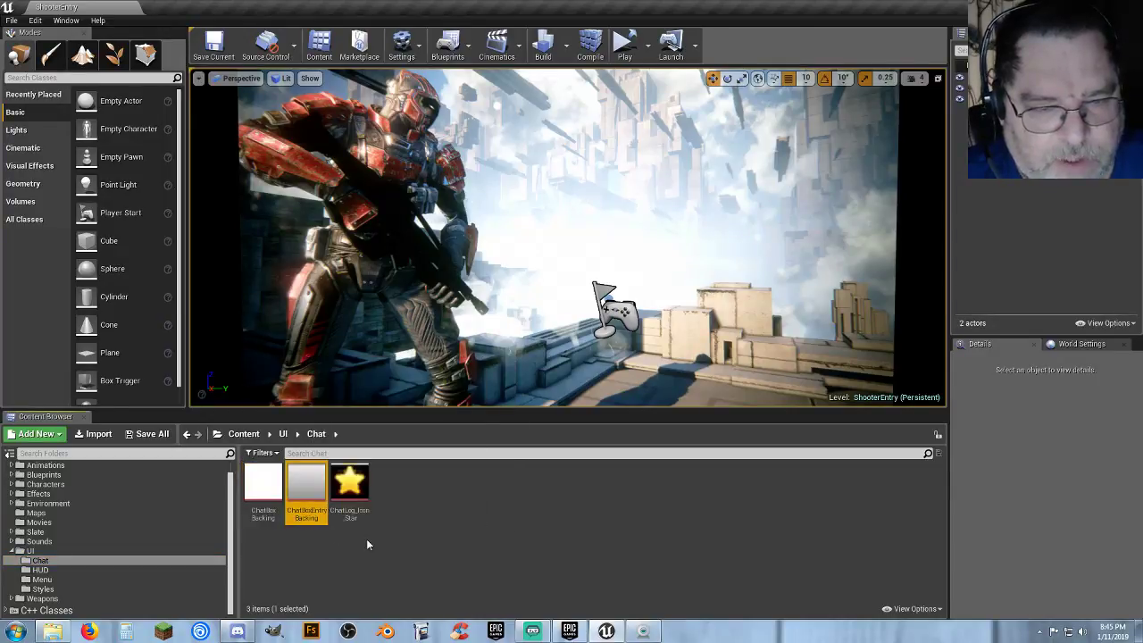
- Look through the assets in the HUD, Menu and Styles subfolders of UI
left_click(65, 571)
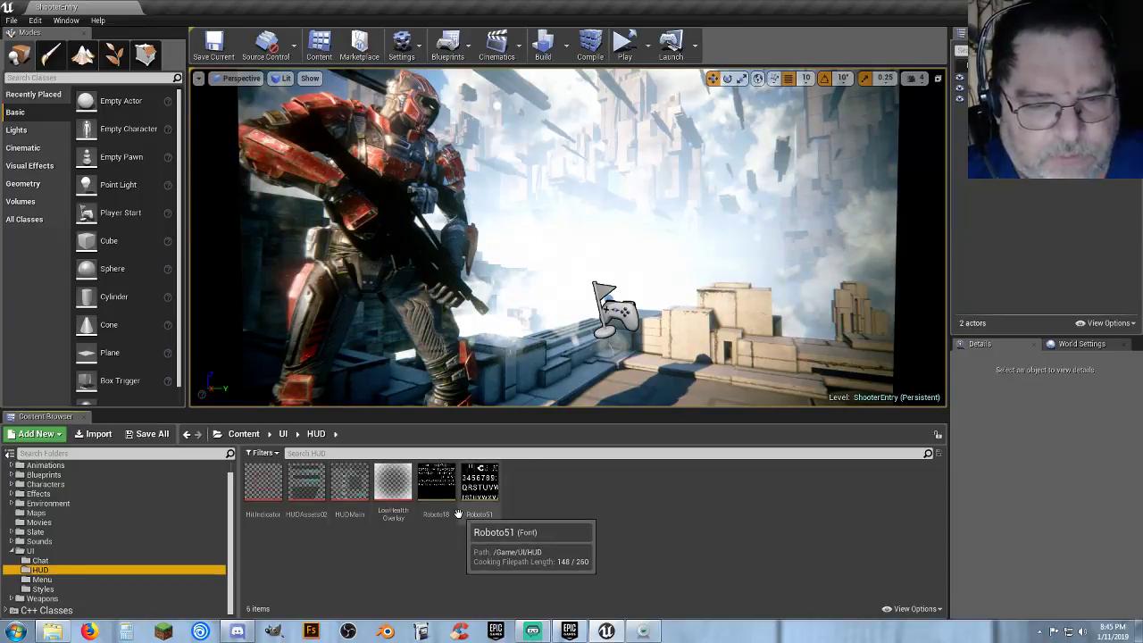
left_click(87, 586)
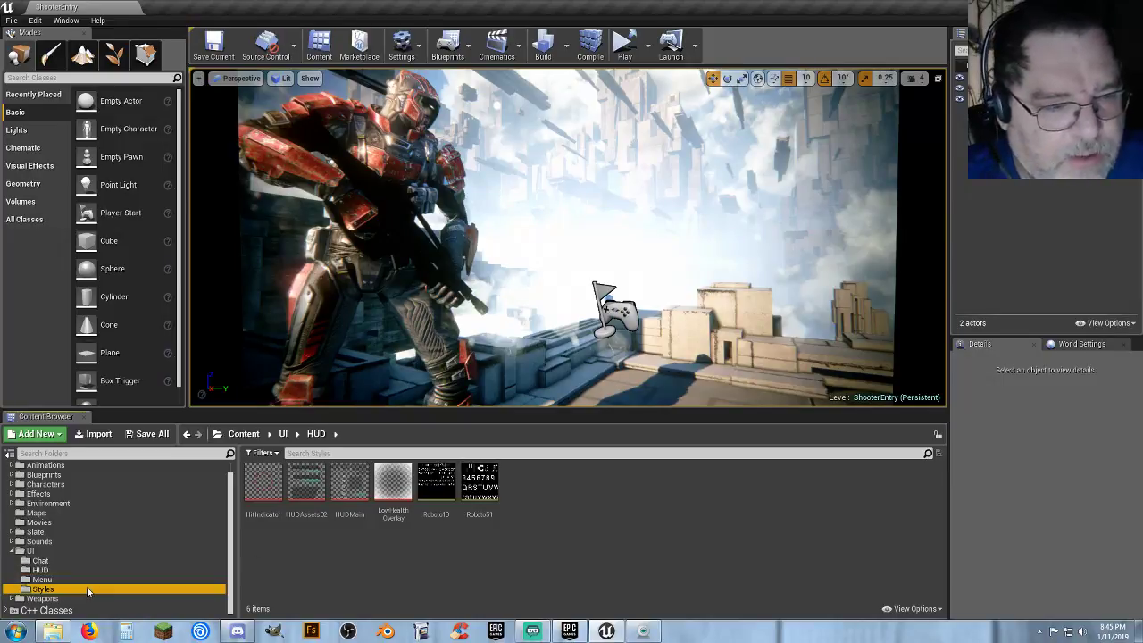
left_click(60, 581)
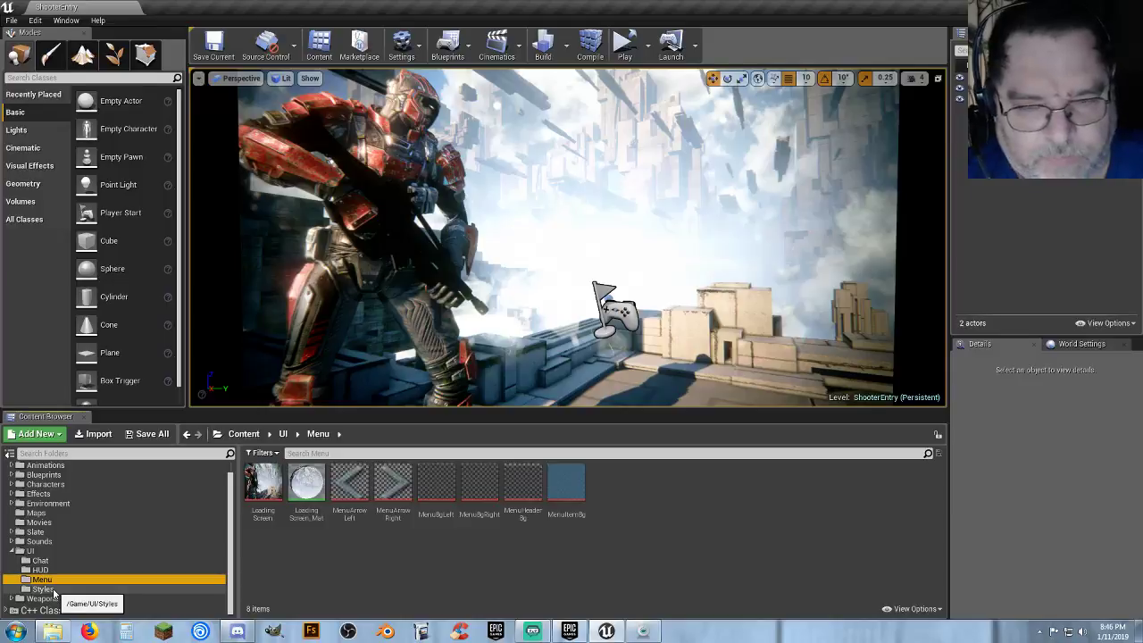
left_click(54, 592)
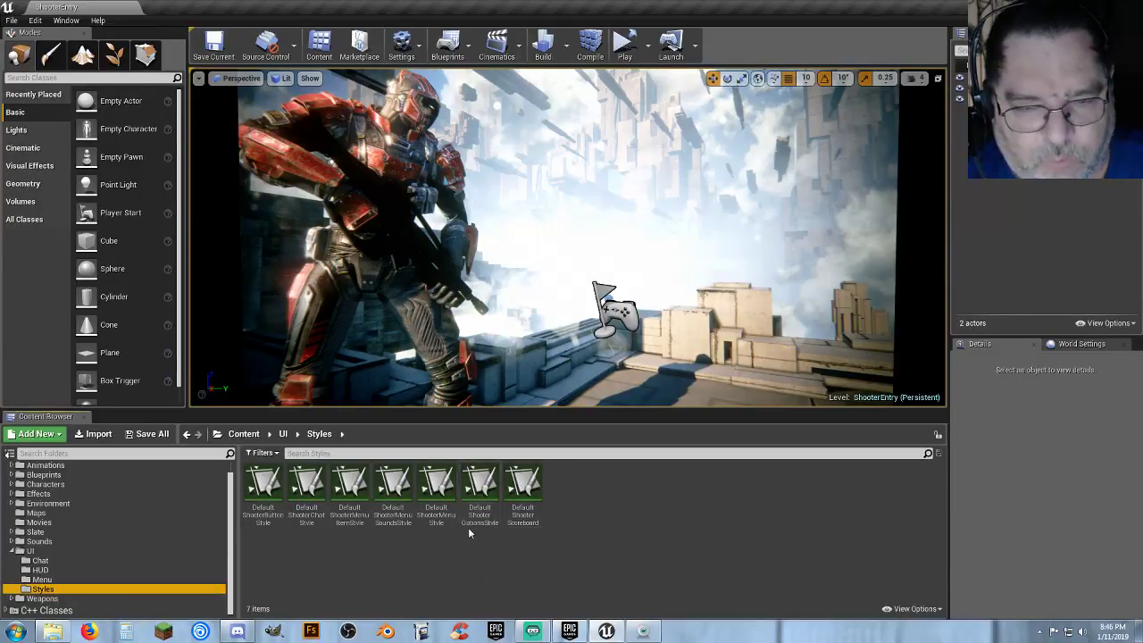
- Inspect the DefaultShooterMenuStyle asset, close its editor, and return to the UI Chat folder
double_click(434, 522)
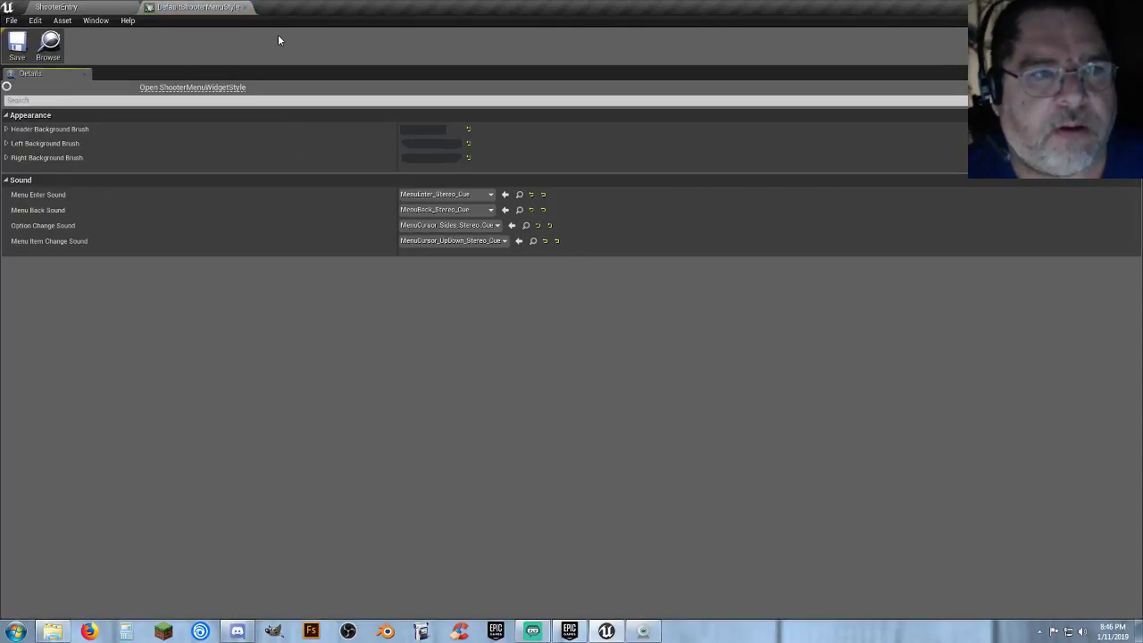
left_click(244, 8)
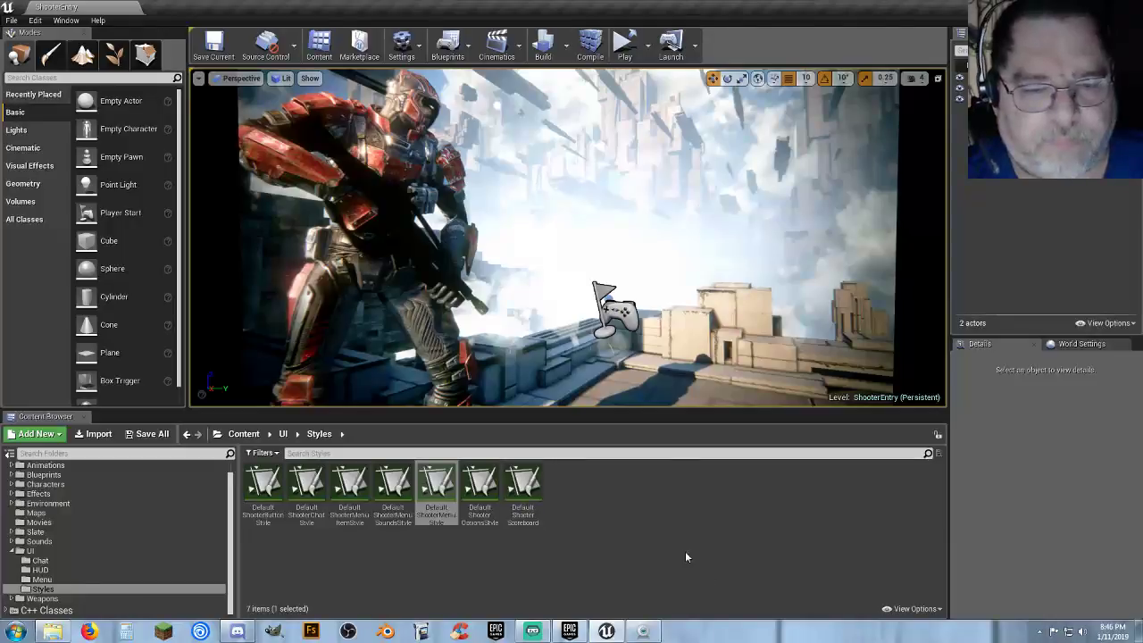
left_click(43, 561)
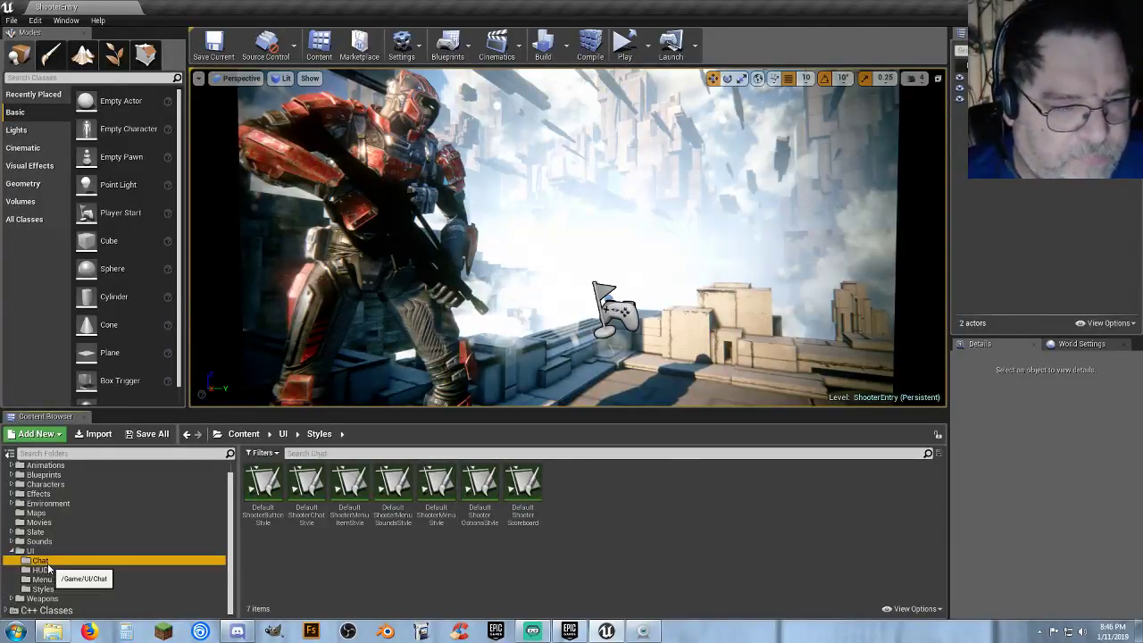
- Show the engine's Input page in the Project Settings and collapse the InGameMenu action mapping
left_click(34, 20)
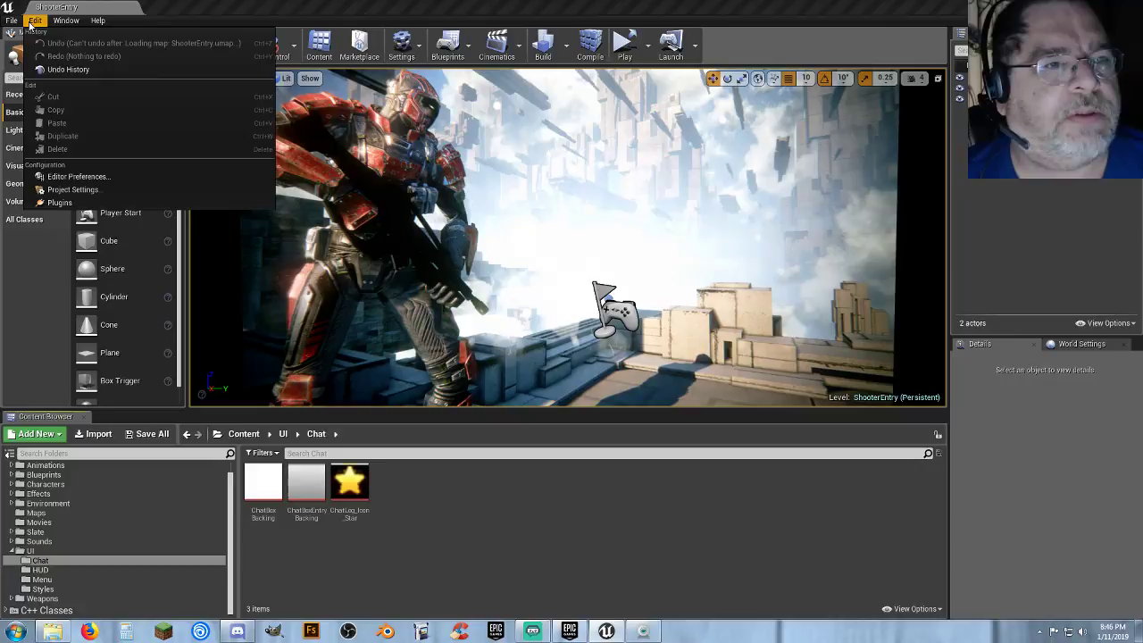
left_click(74, 189)
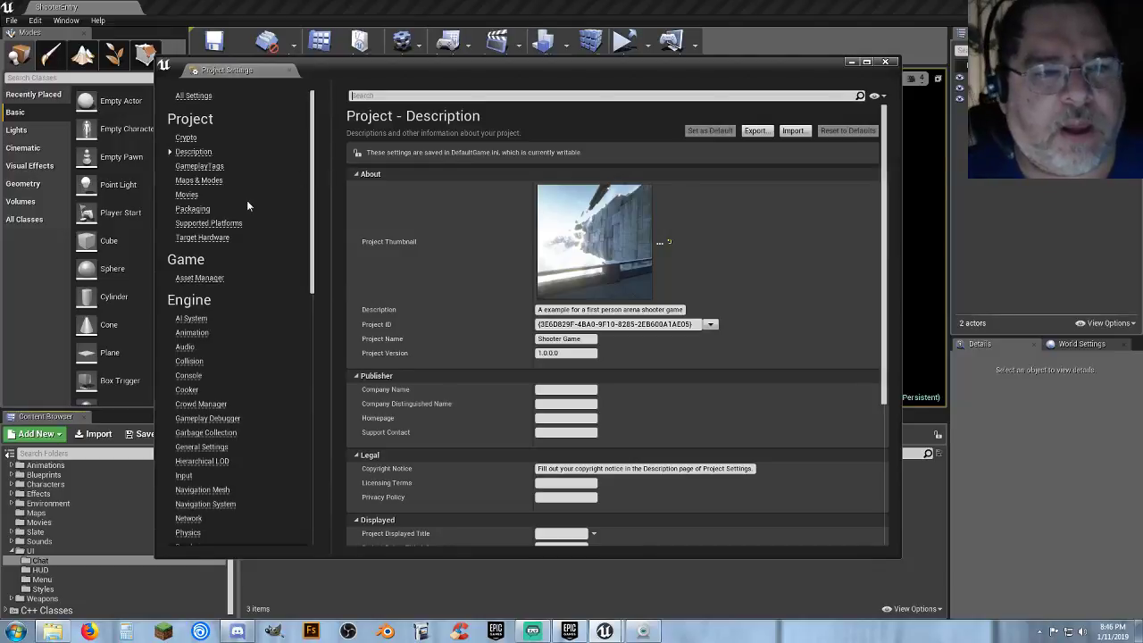
left_click(184, 475)
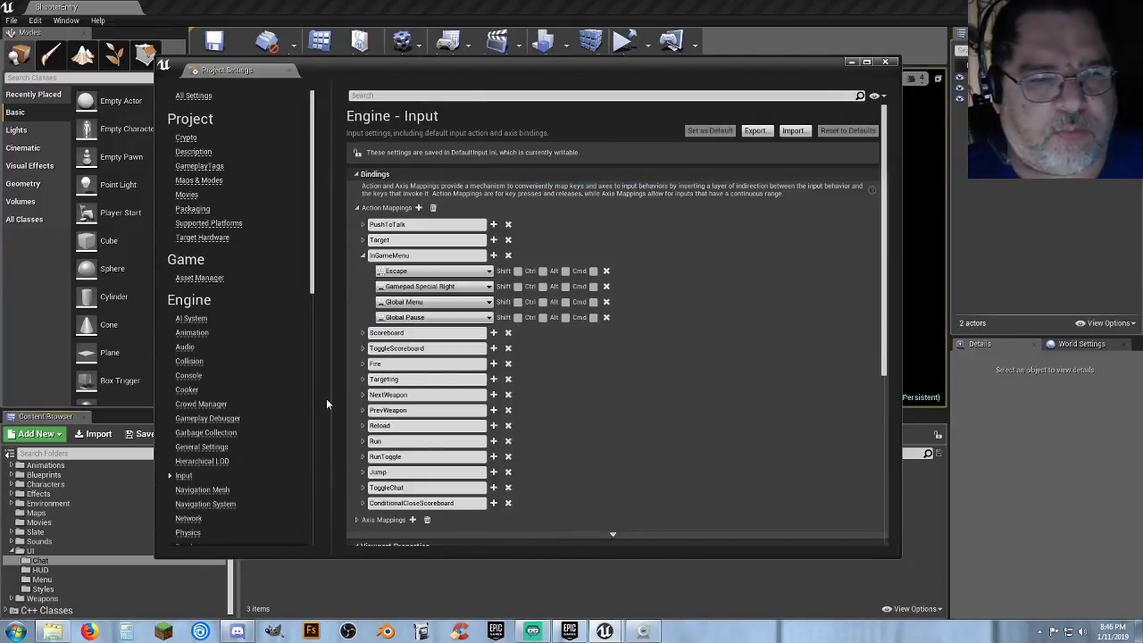
left_click(363, 256)
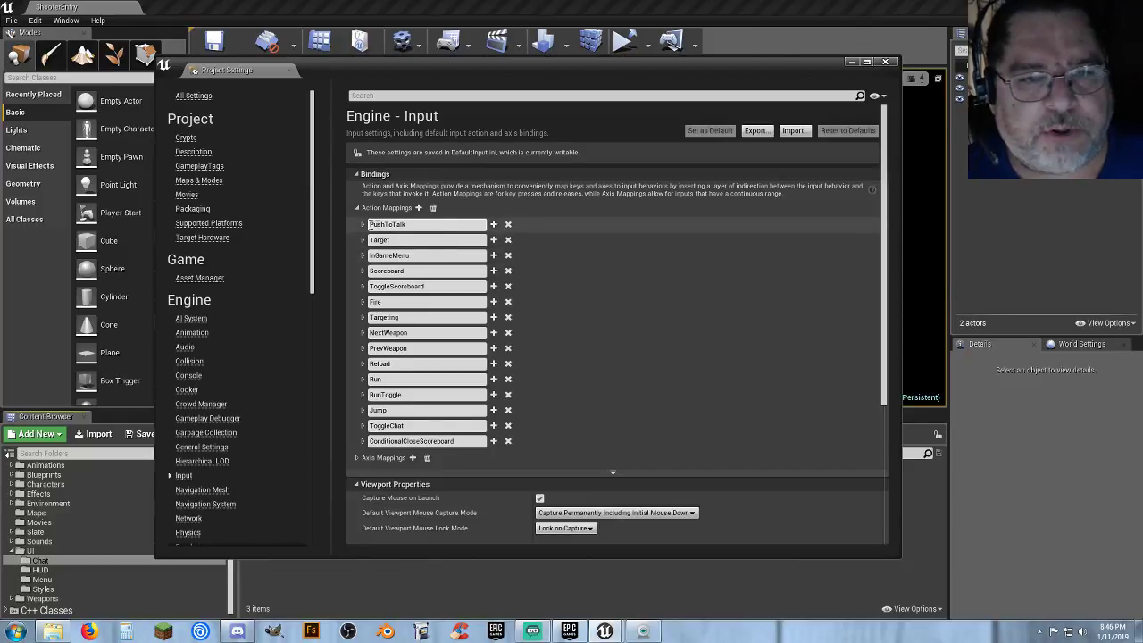
- Examine the key bindings of the PushToTalk, Target, Targeting and ToggleChat action mappings, collapsing each one after viewing
left_click(363, 225)
left_click(362, 225)
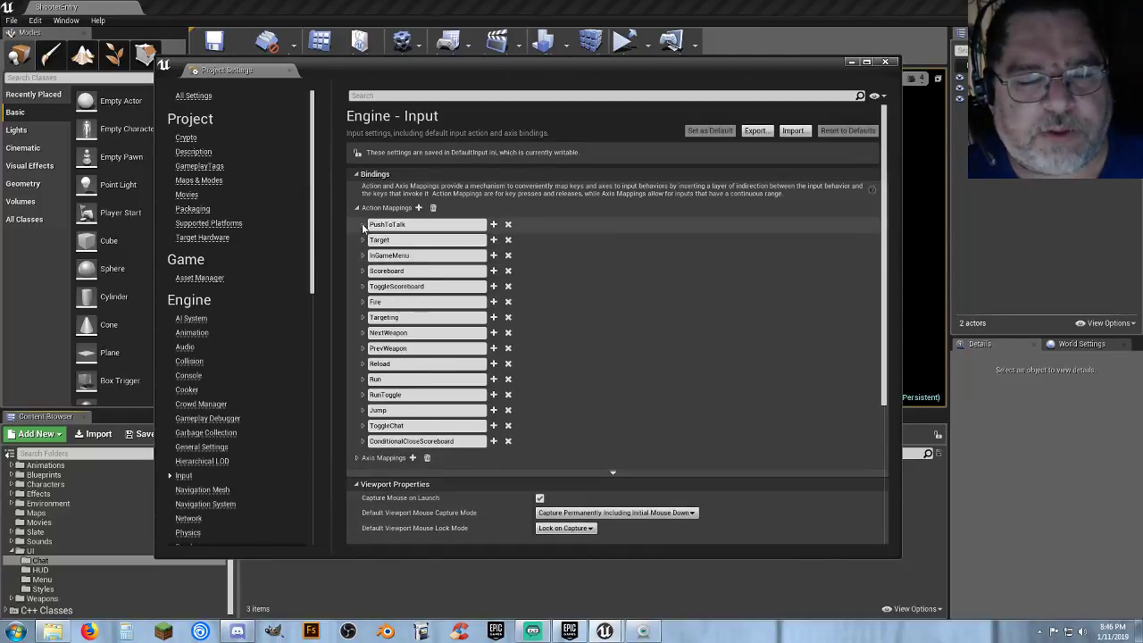
left_click(362, 240)
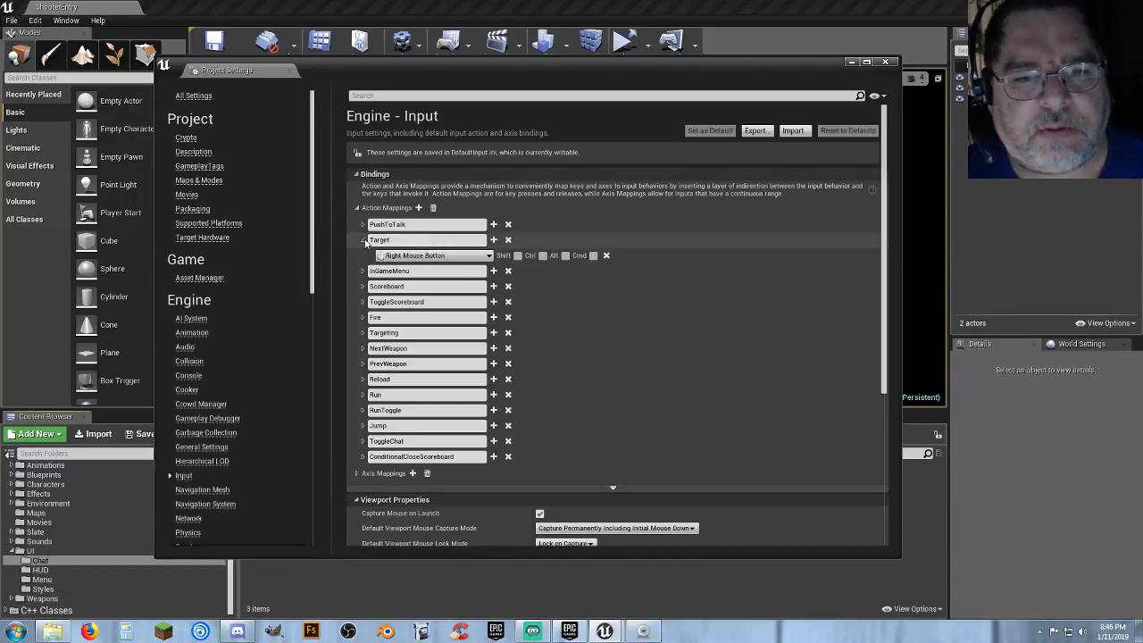
left_click(362, 240)
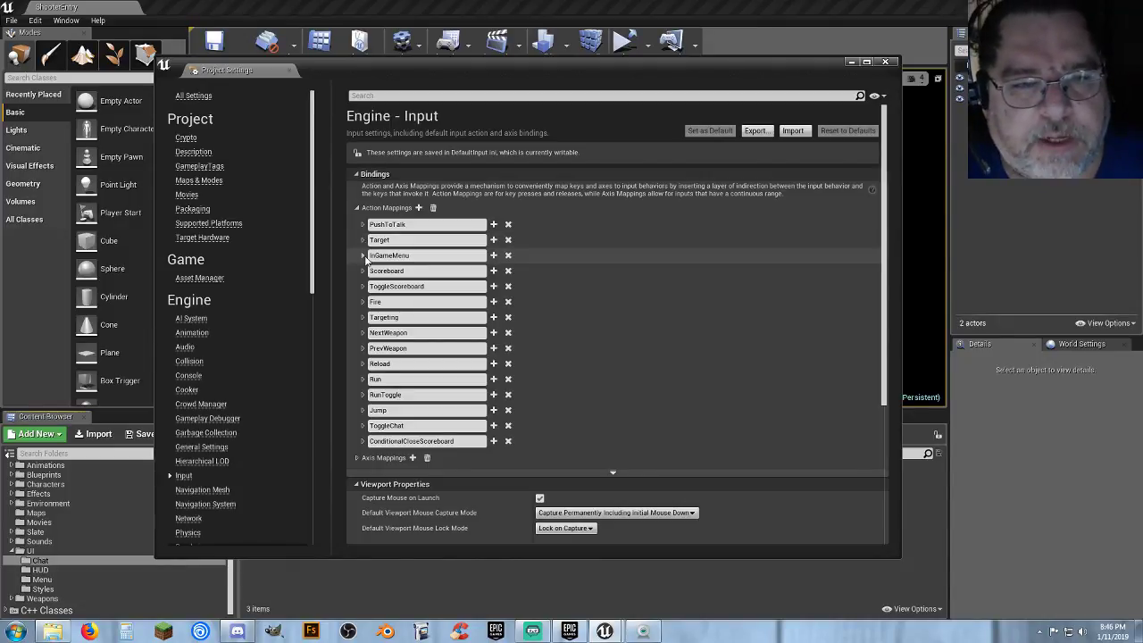
left_click(362, 318)
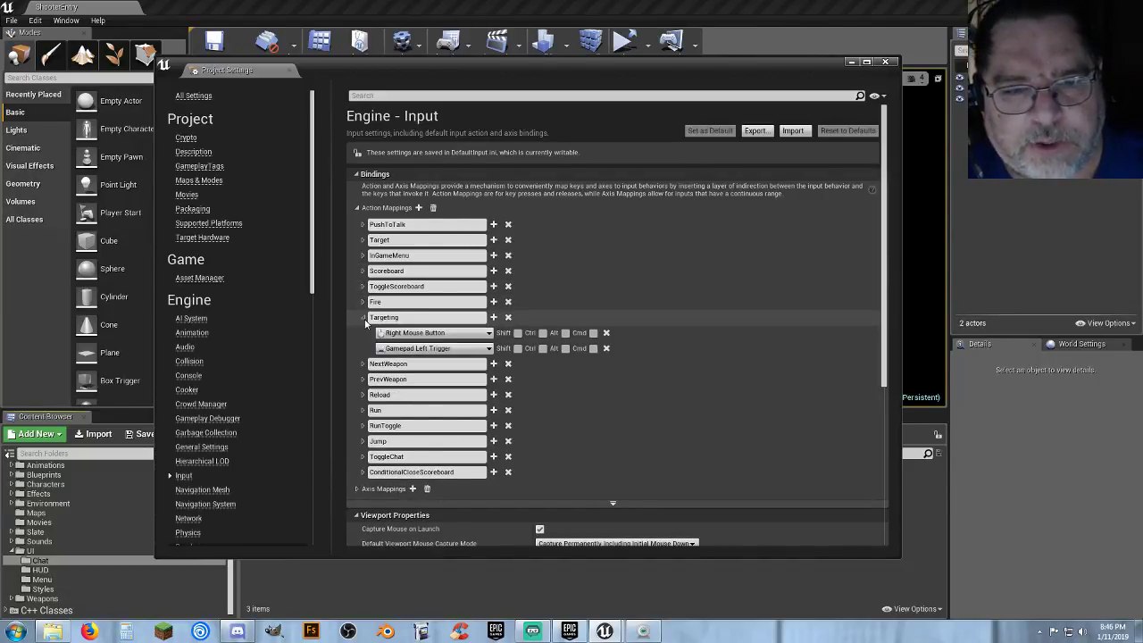
left_click(363, 318)
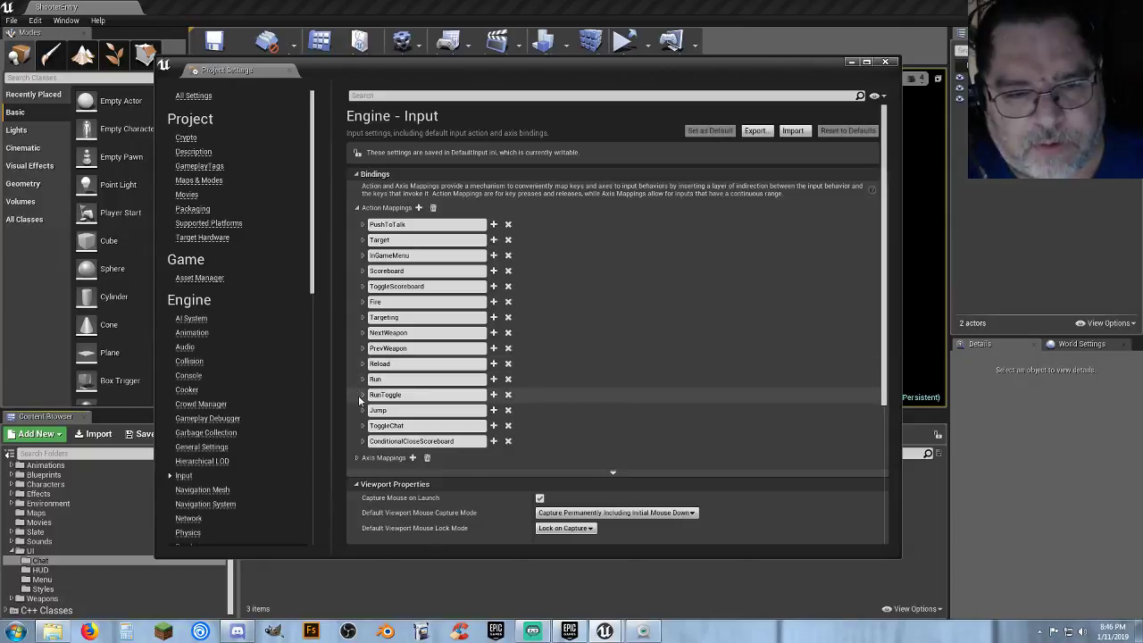
left_click(362, 426)
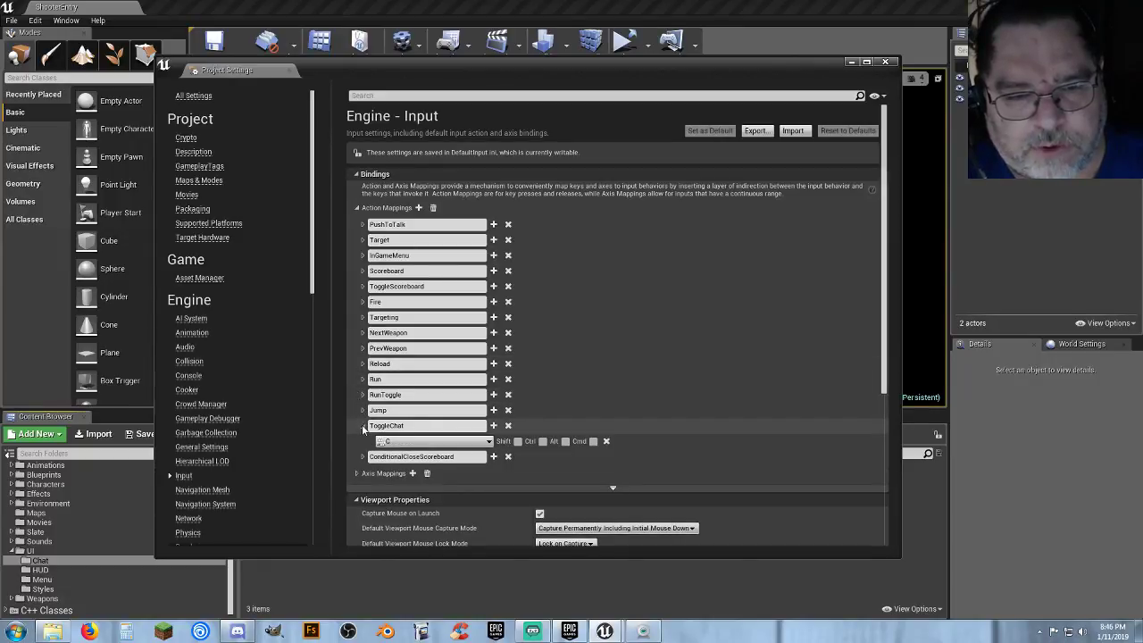
left_click(363, 426)
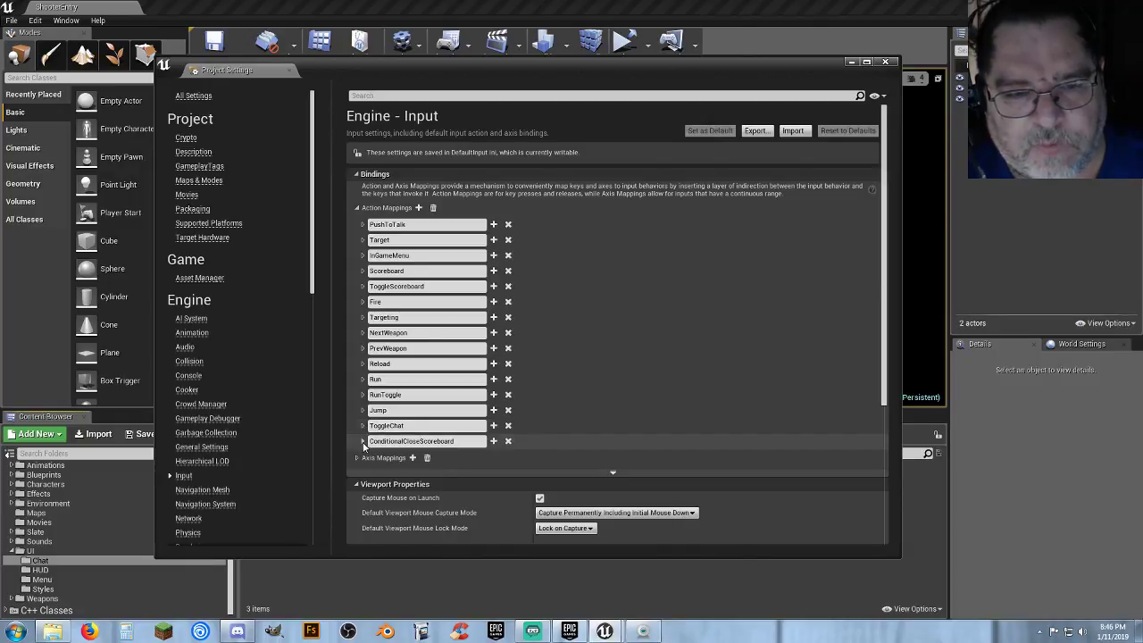
- Review the list of Axis Mappings, collapse it again, and close the Project Settings
left_click(357, 457)
scroll(358, 459, "down", 2)
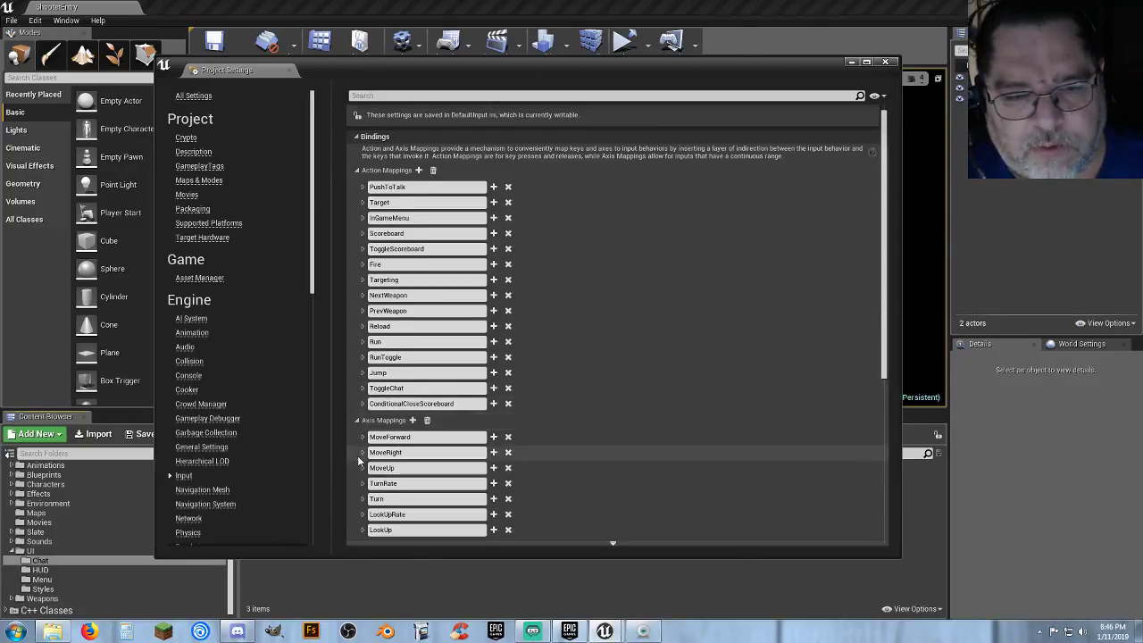
left_click(357, 400)
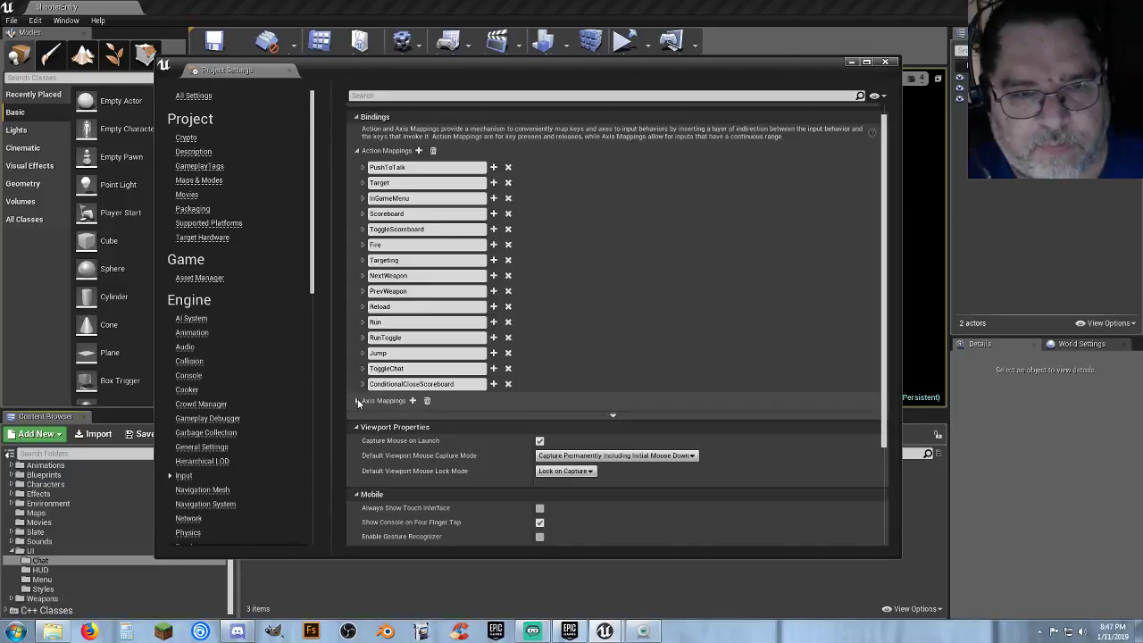
scroll(367, 299, "up", 2)
scroll(366, 297, "down", 6)
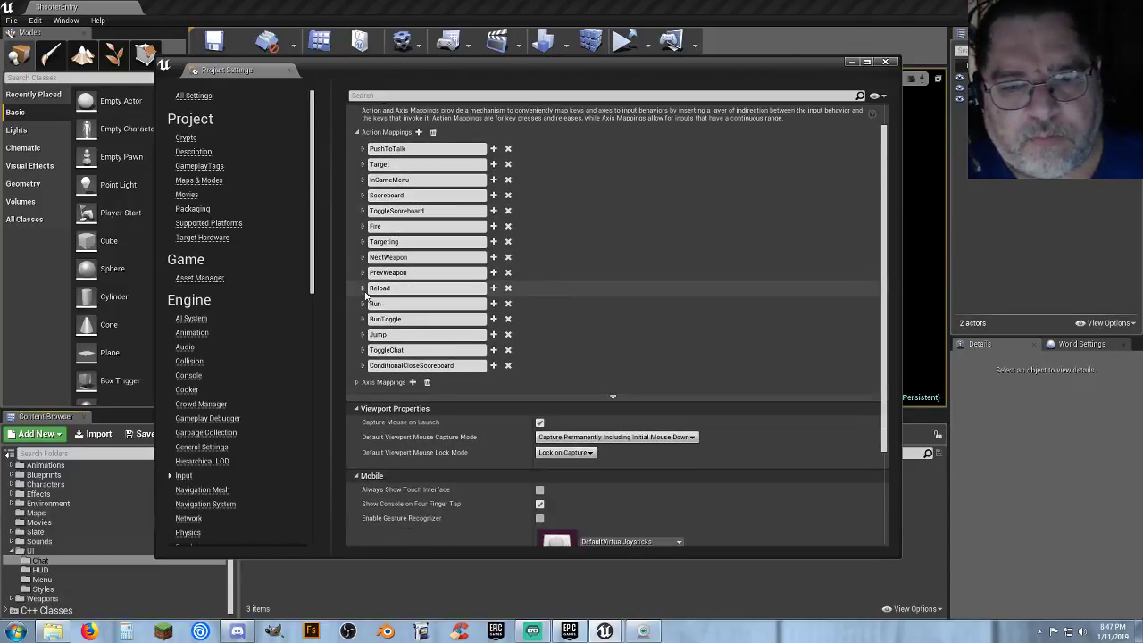
scroll(364, 294, "up", 4)
scroll(364, 294, "up", 2)
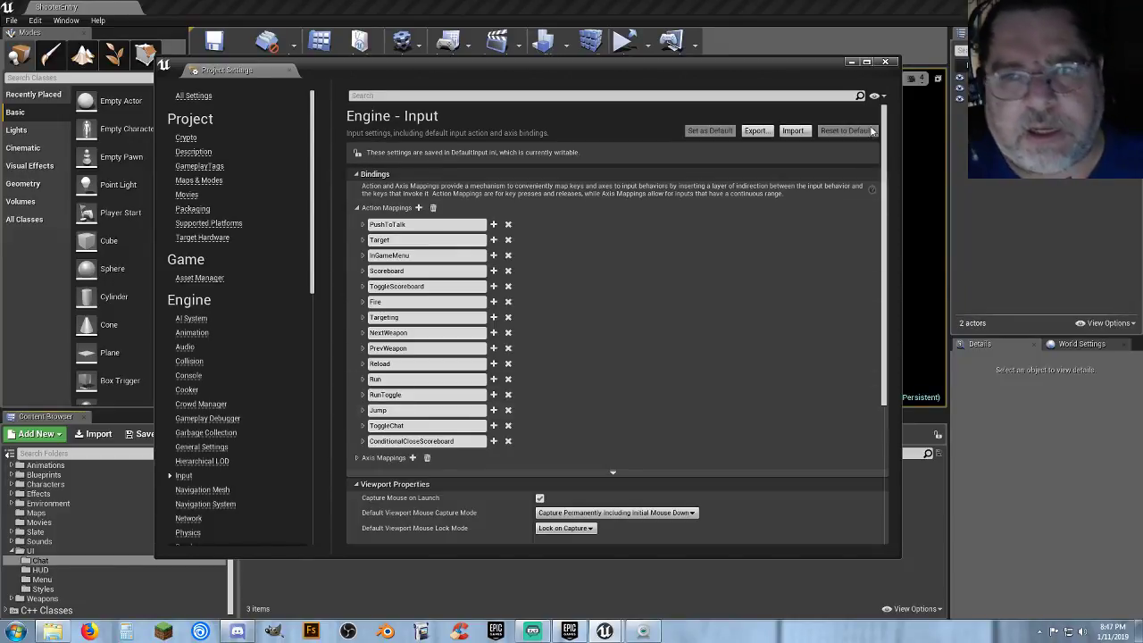
left_click(879, 61)
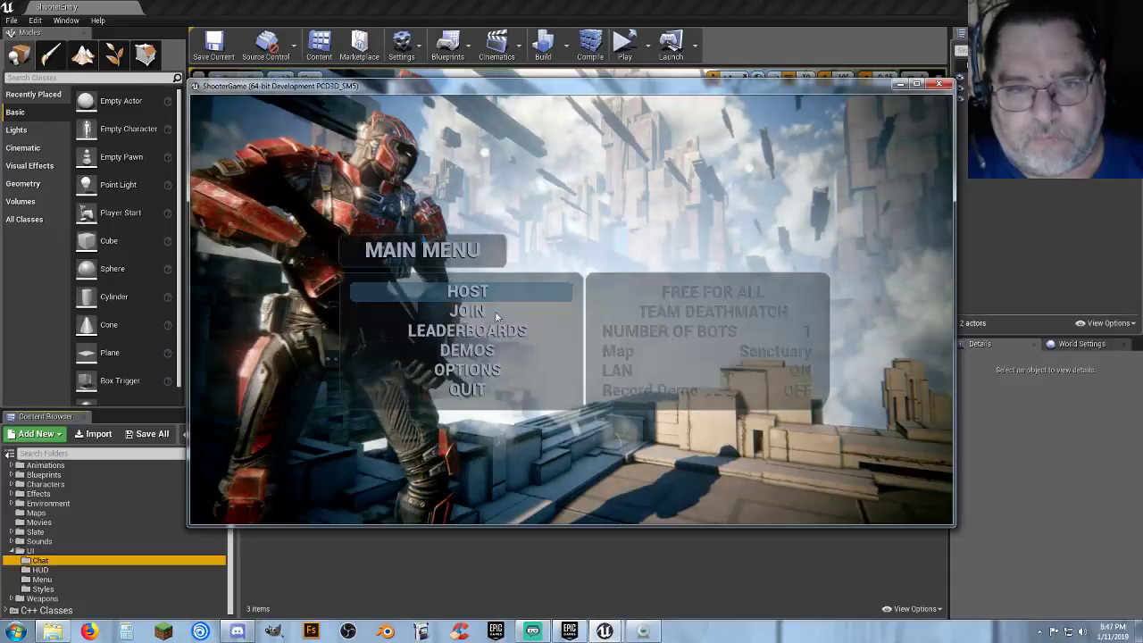
- Host a Free For All match with the number of bots set to 0
left_click(476, 300)
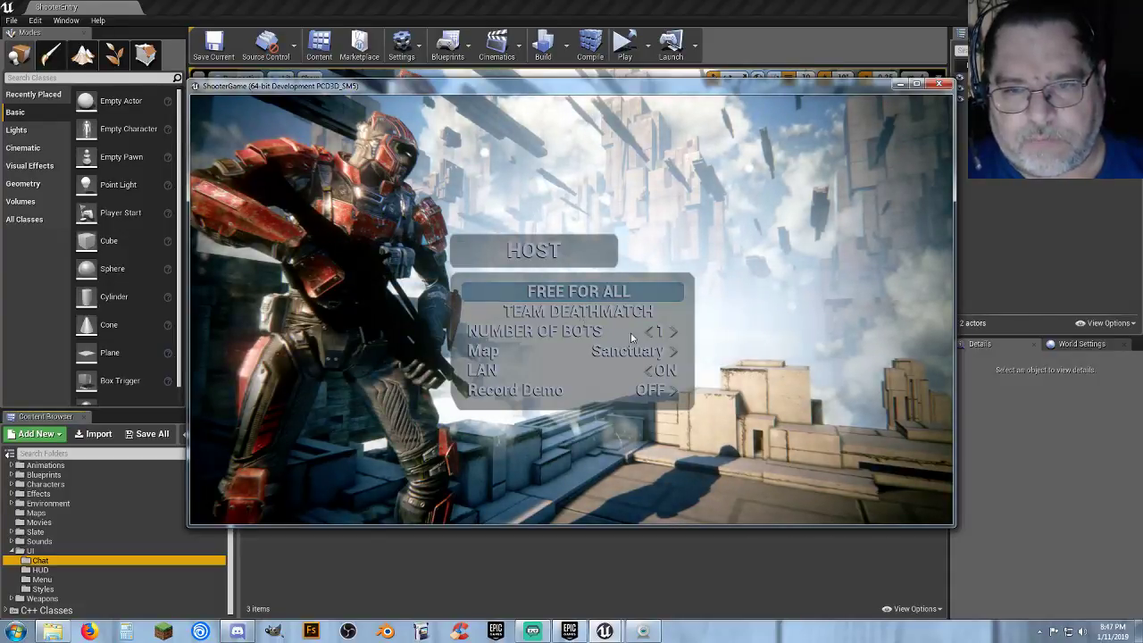
left_click(649, 332)
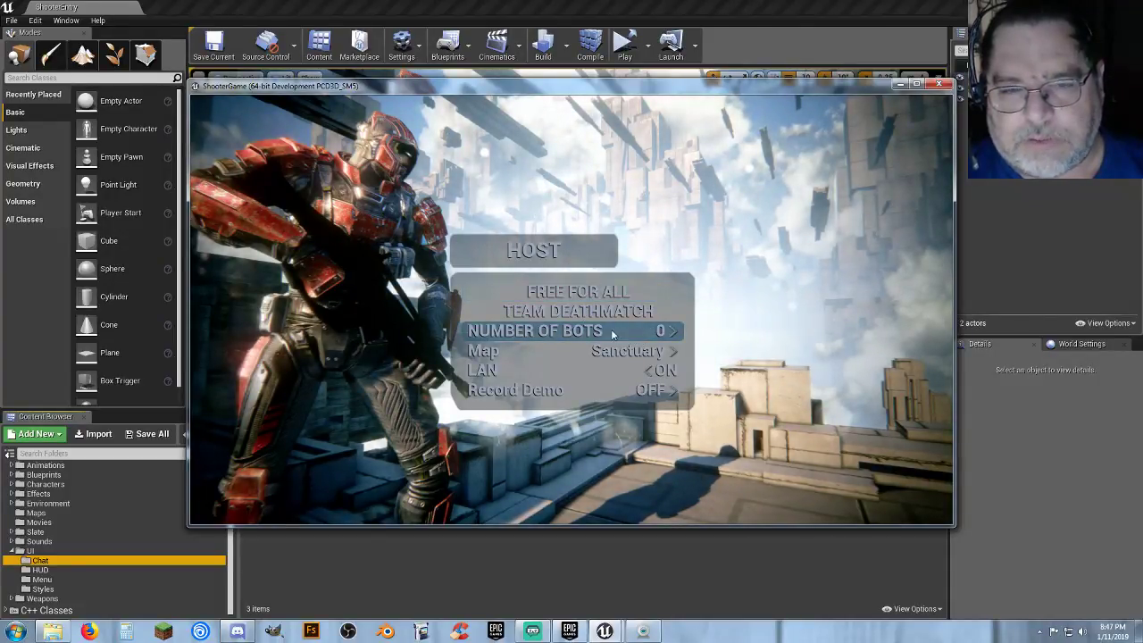
left_click(578, 292)
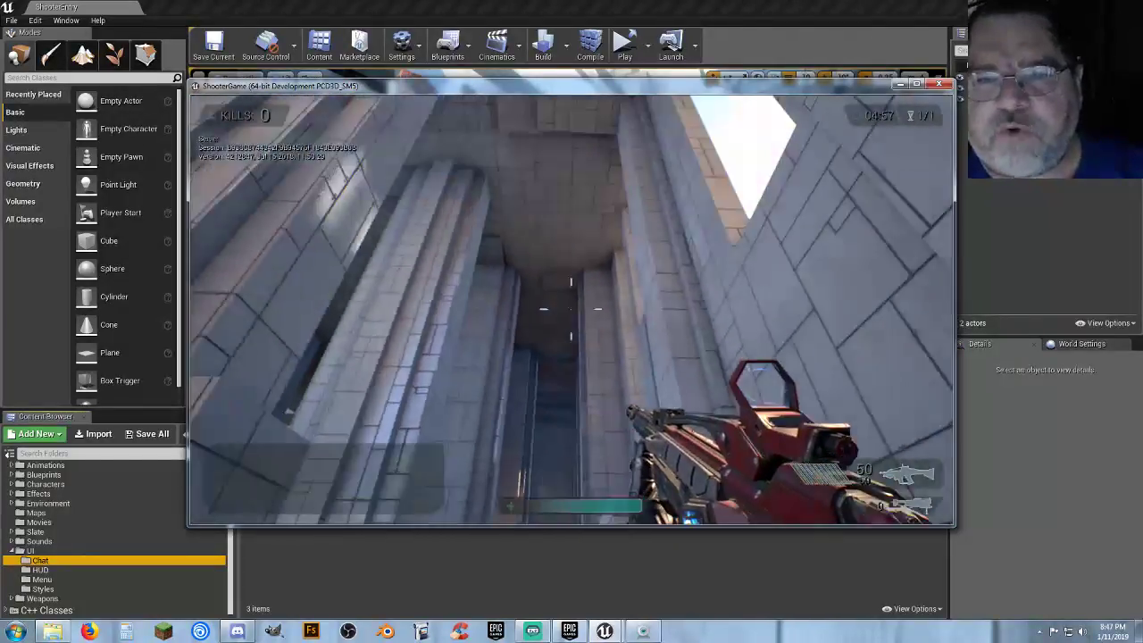
- Run through the level and up the dark stairs, jumping along the way, to overlook the open courtyard
key("w")
key("shift")
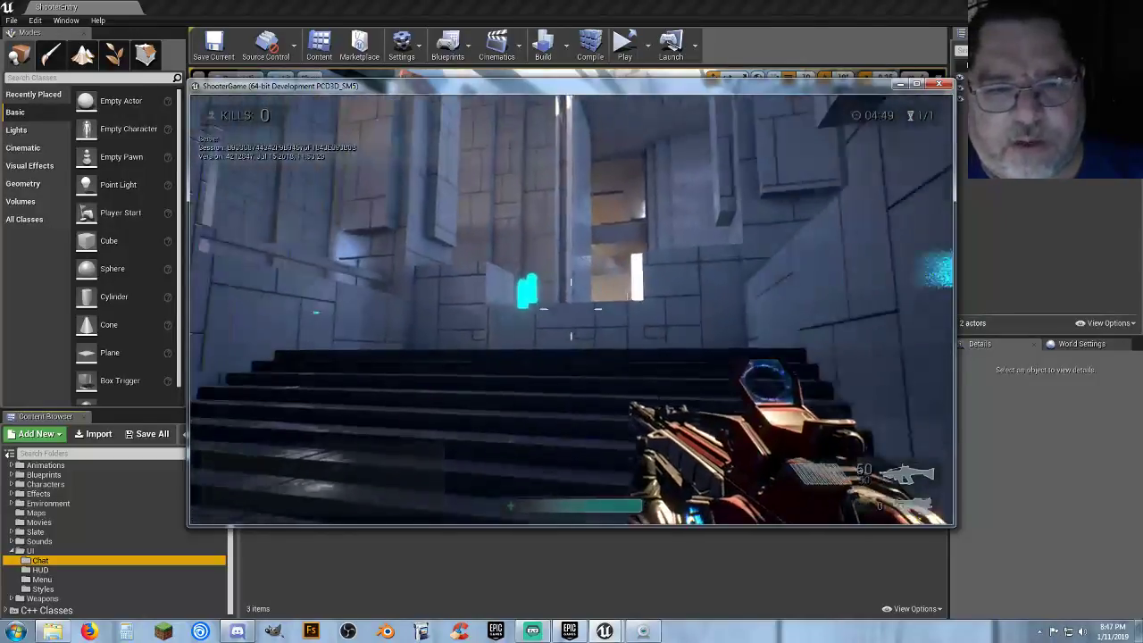
key("w")
key("space")
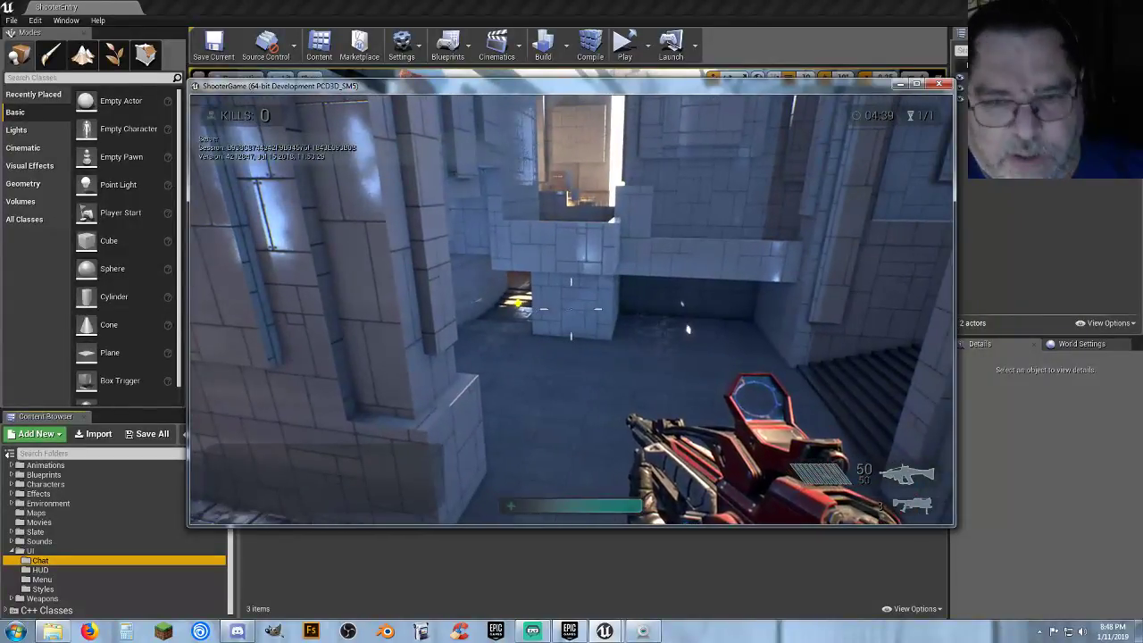
- Send the in-game chat message "this is chat mofos"
key("Return")
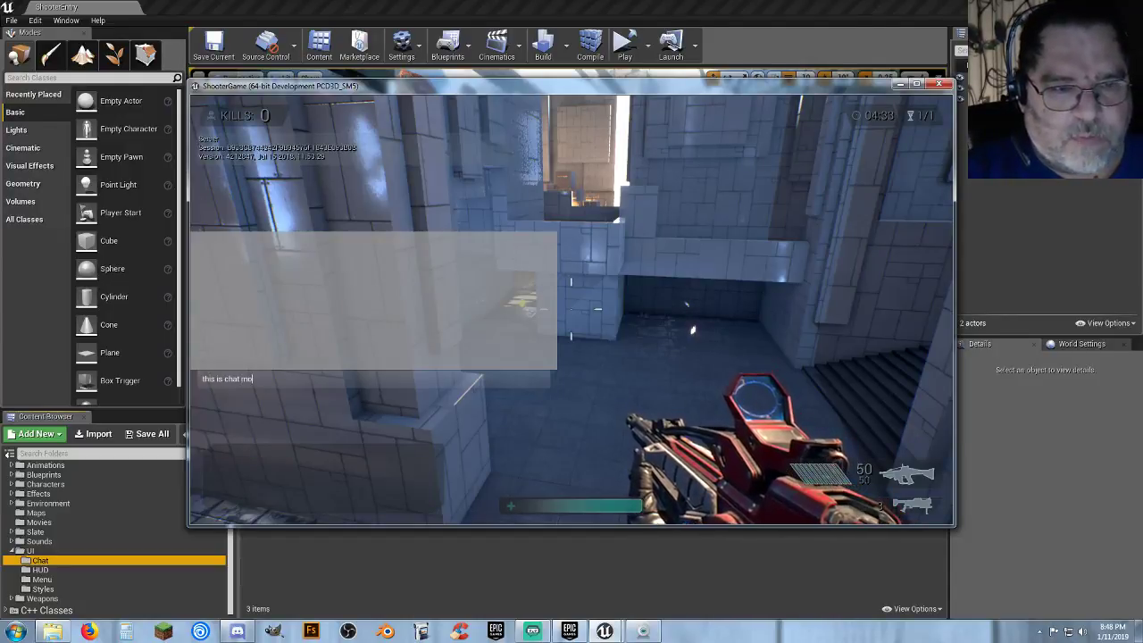
type("this is chat mofos")
key("Return")
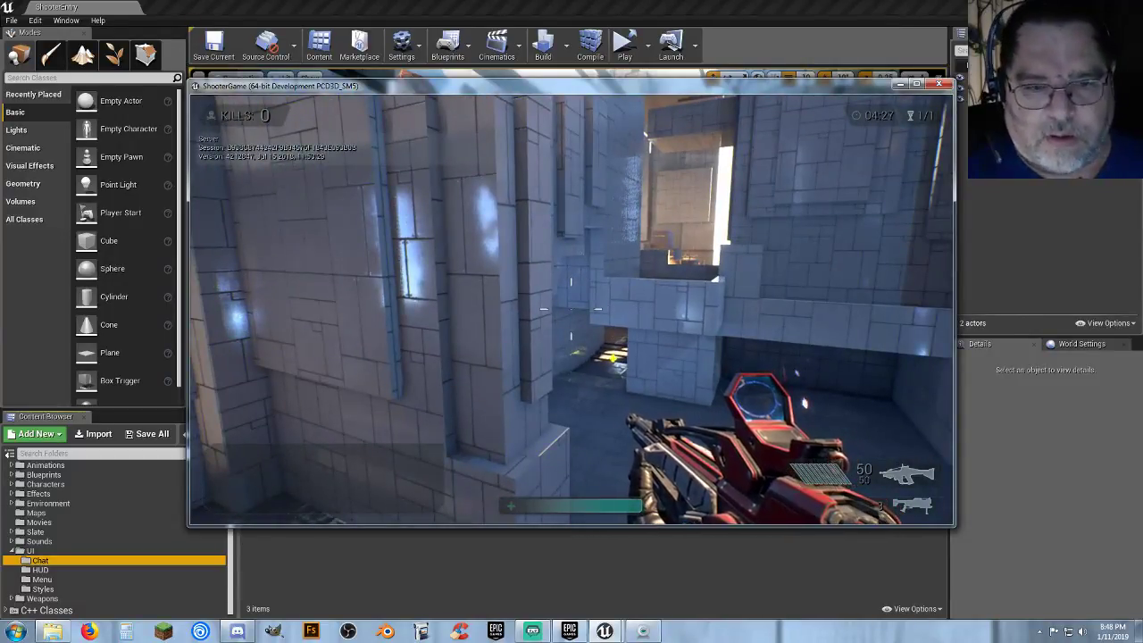
- Reopen the chat and draft "where does it display when I hit", toggling the chat box to check the unsent text
key("Return")
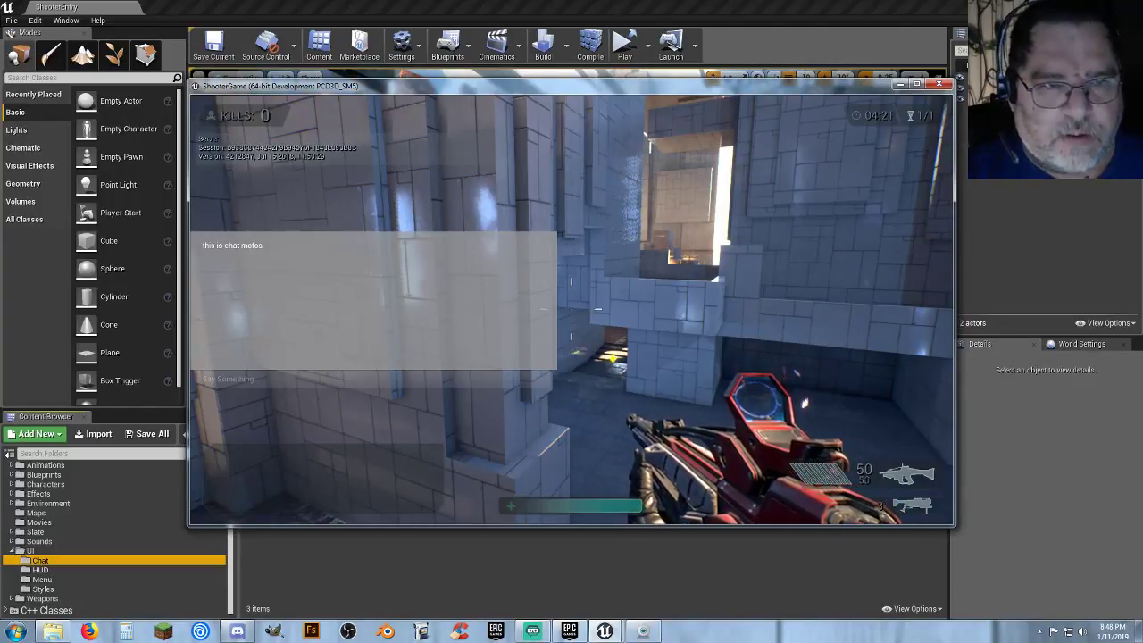
type("where does it display when I h")
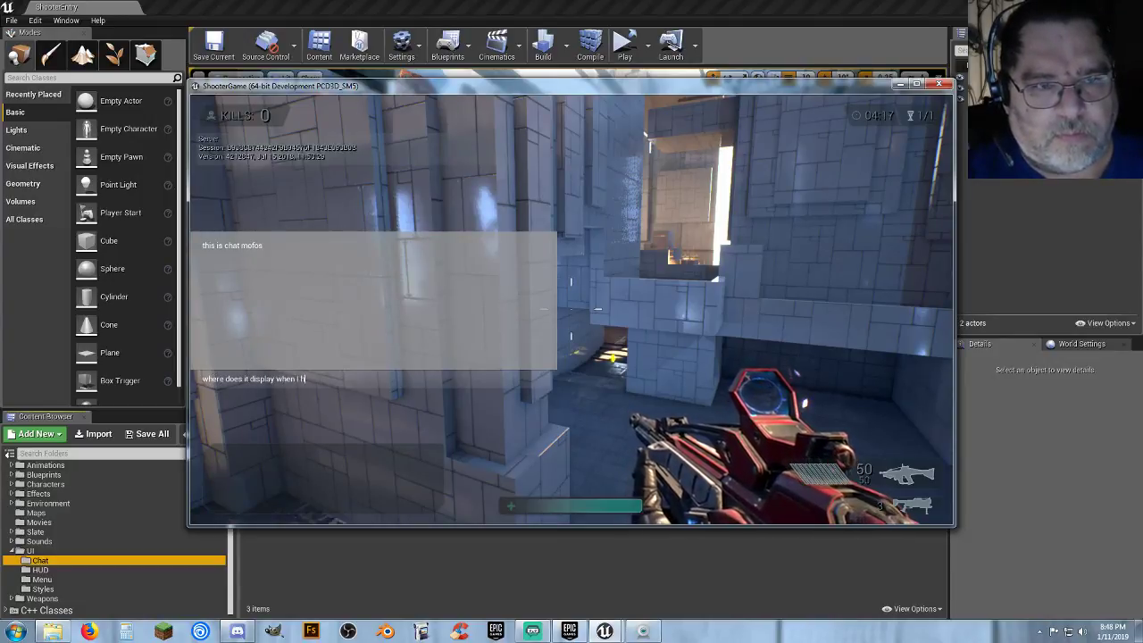
key("Return")
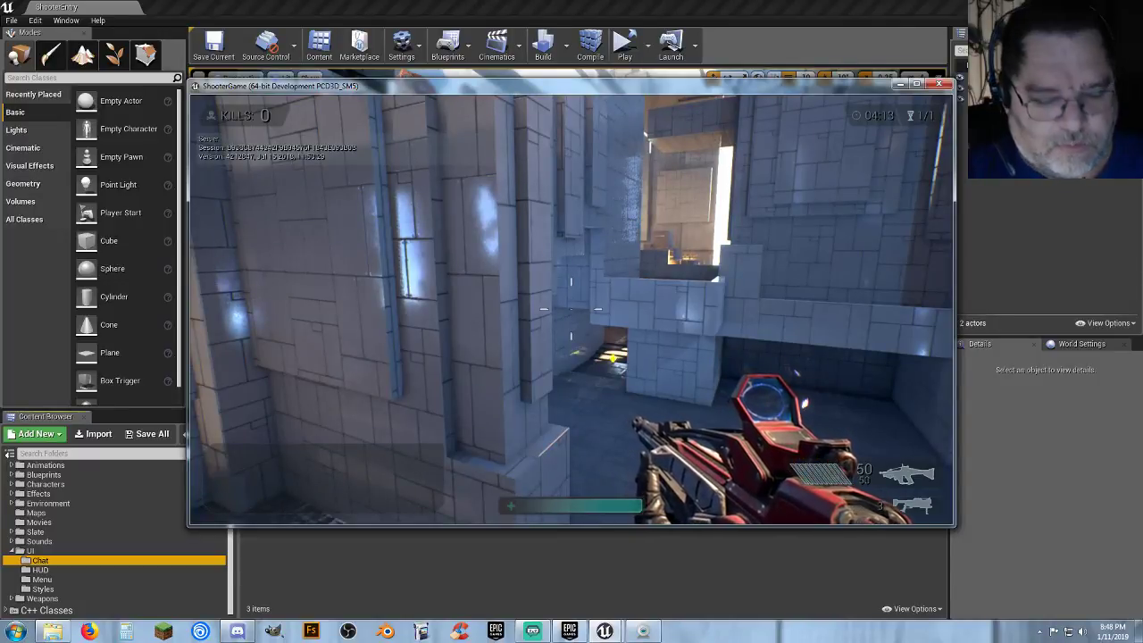
key("Return")
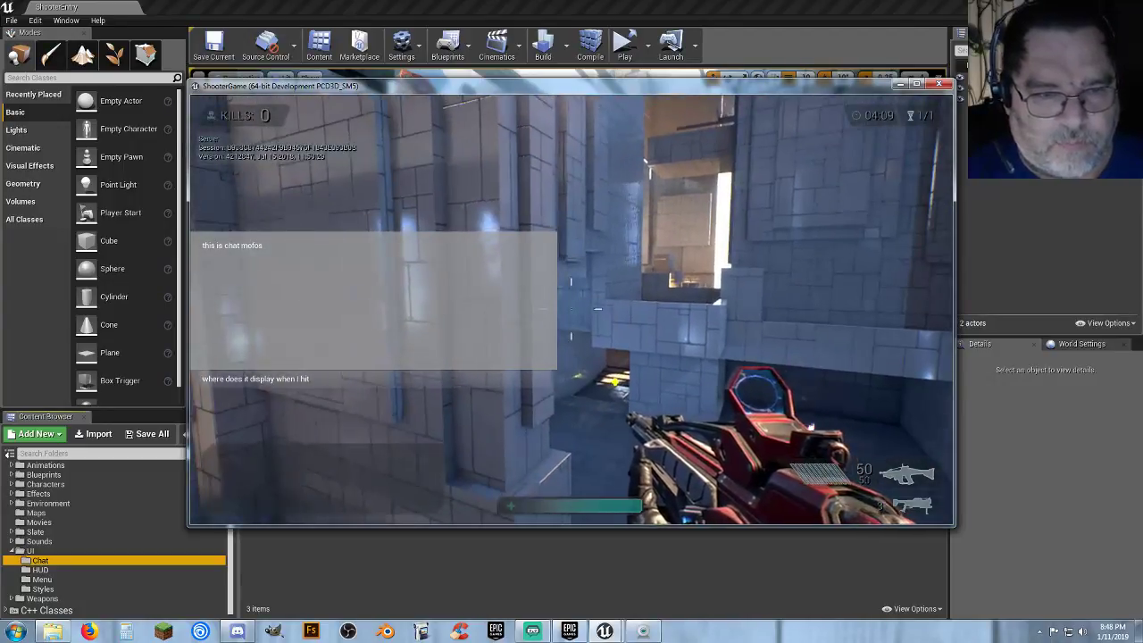
key("Return")
key("Return")
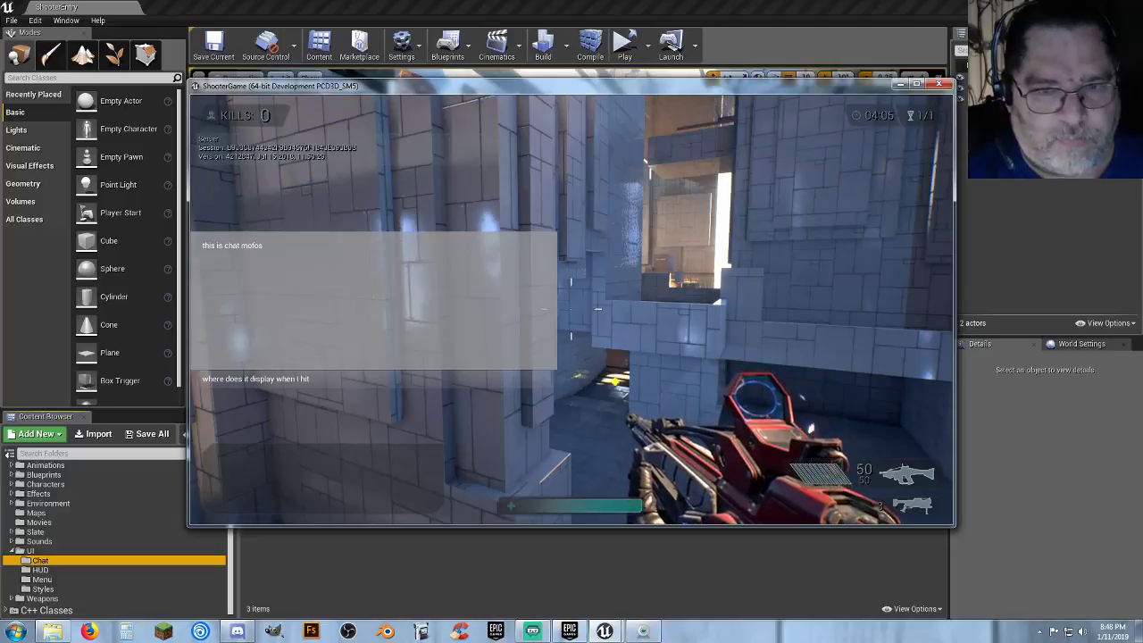
- Fire one shot with the chat box showing, then hide and reopen the chat box
left_click(572, 309)
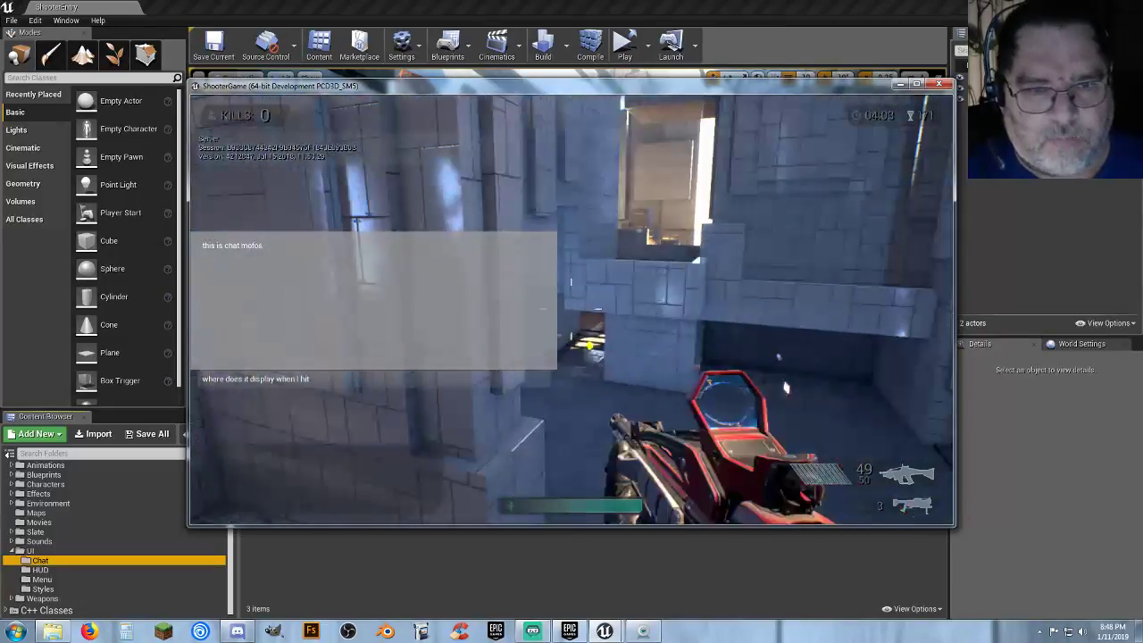
key("Return")
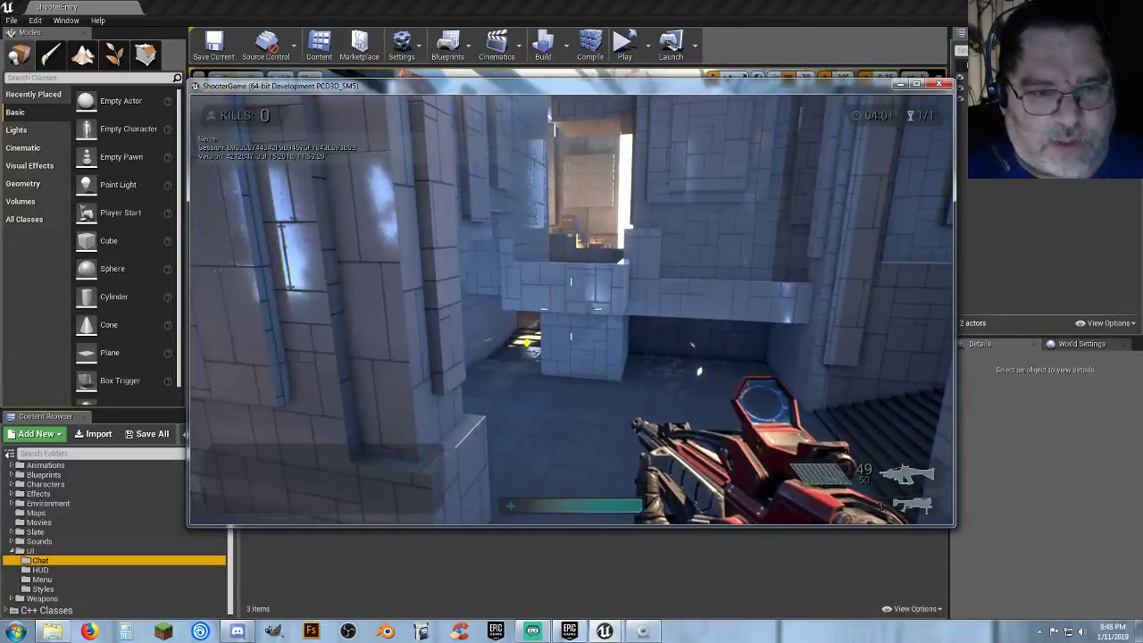
key("Return")
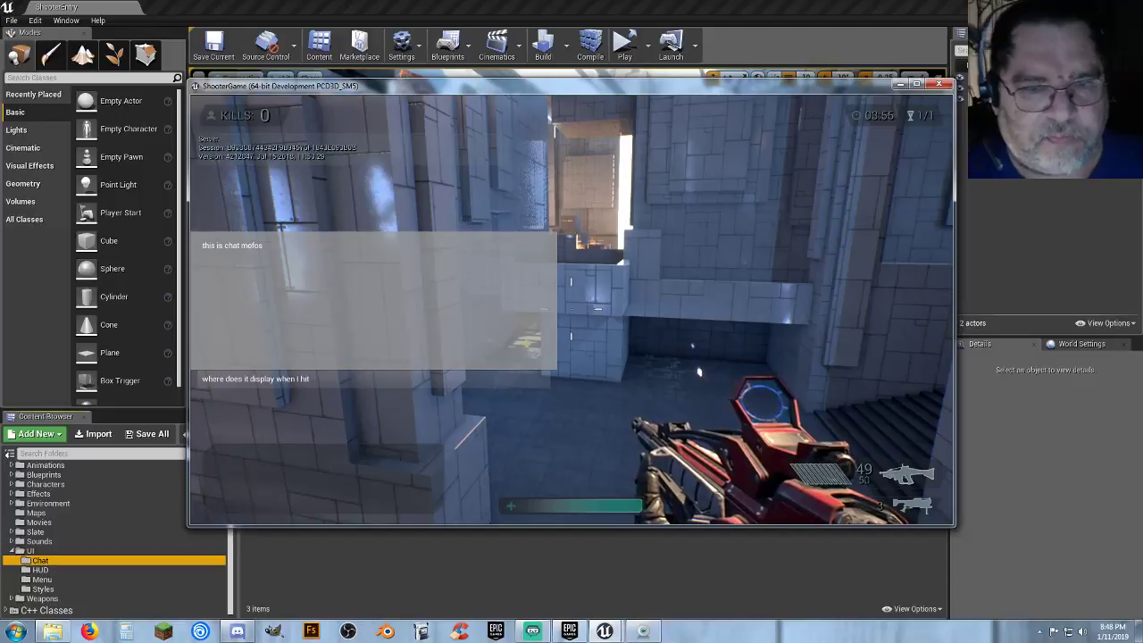
- Walk down across the courtyard and through the passage by the yellow pickup into the warm-lit hall
key("w")
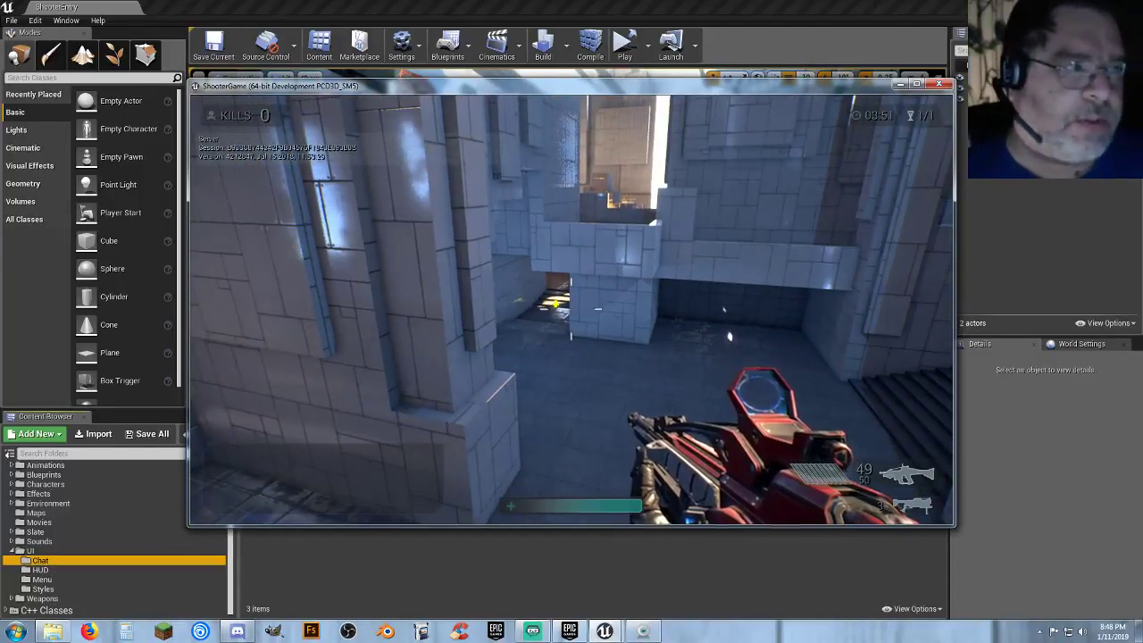
key("w")
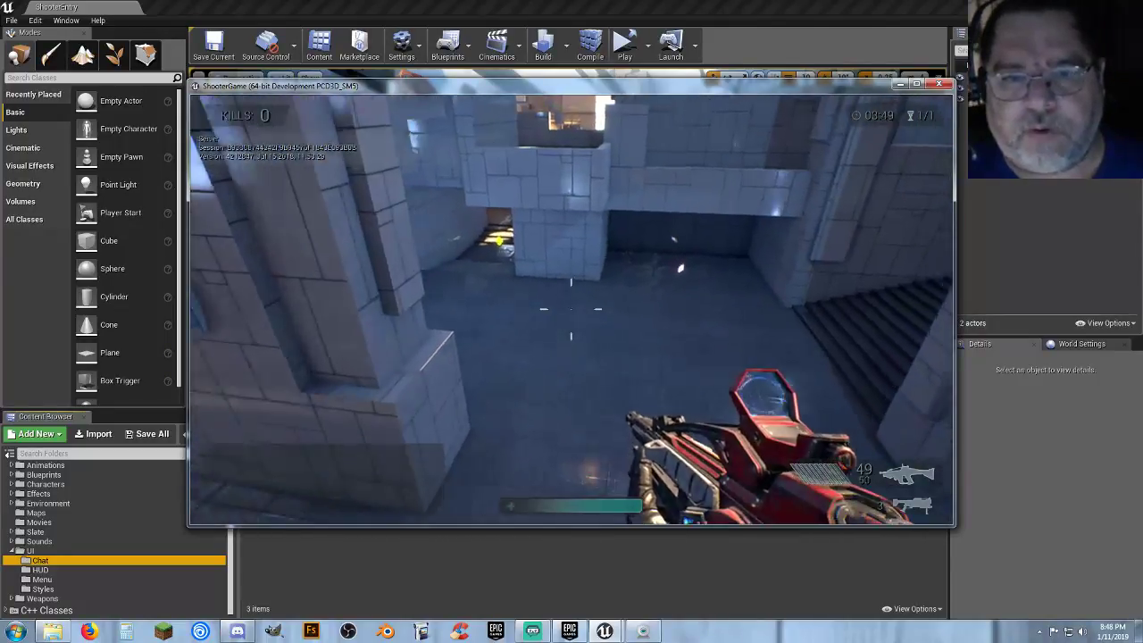
key("w")
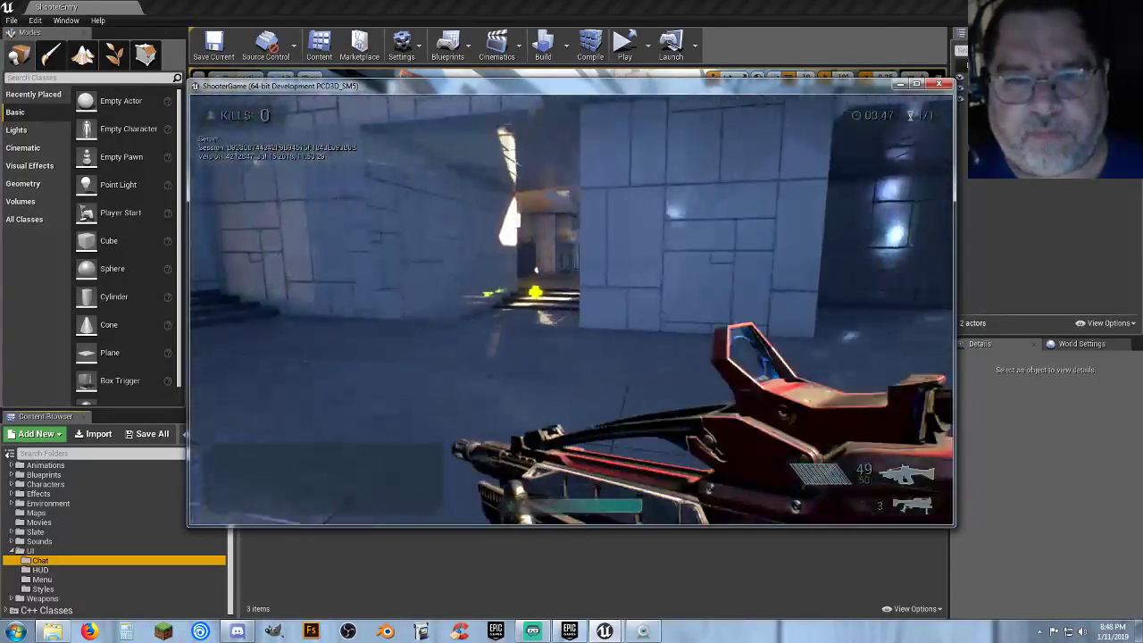
key("w")
scroll(572, 309, "up", 1)
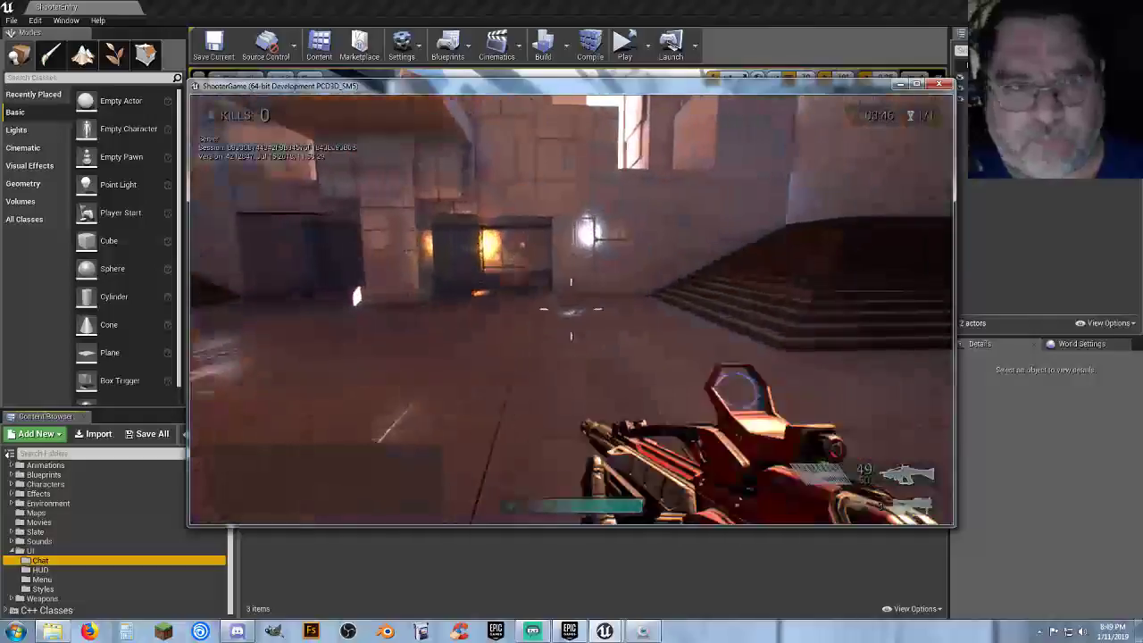
- Show the chat box, move around the hall while it is displayed, and hide it again
key("Return")
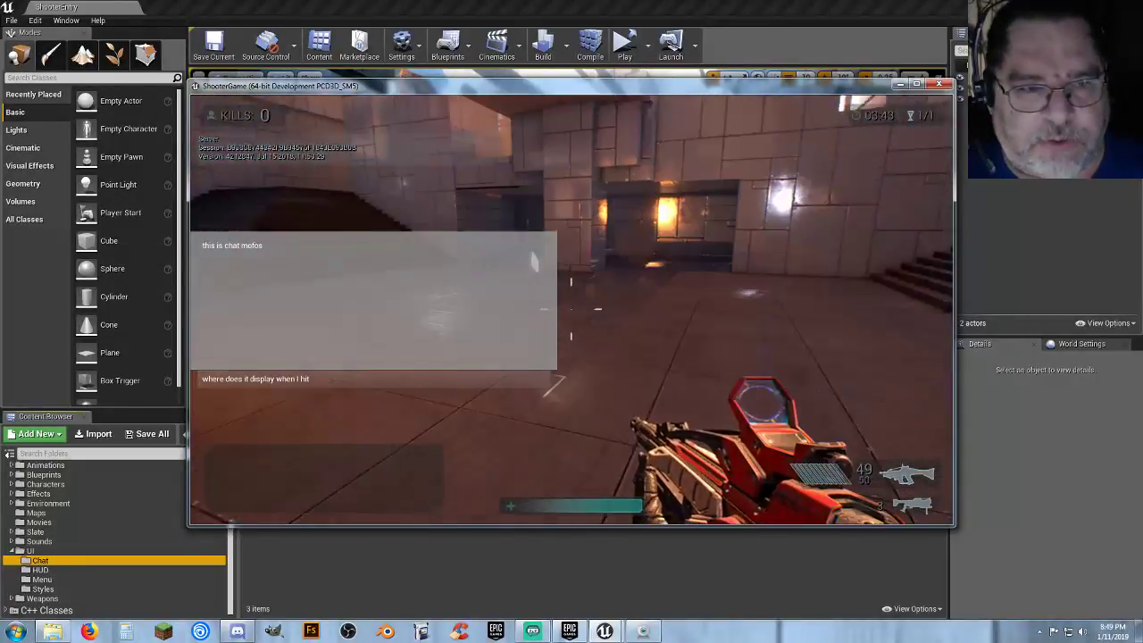
key("w")
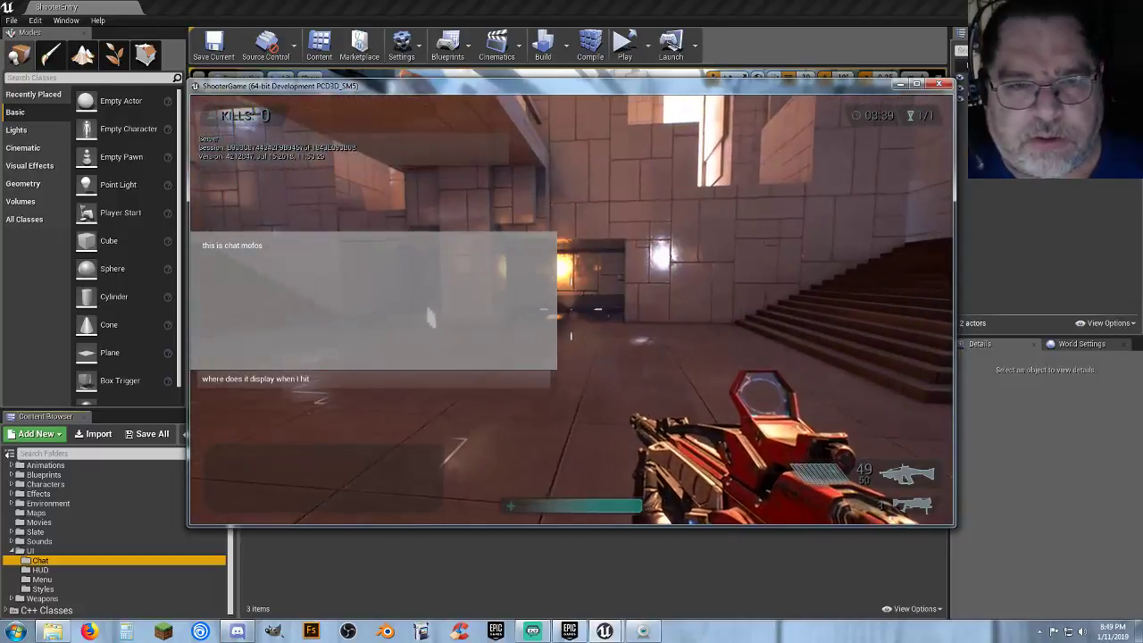
key("w")
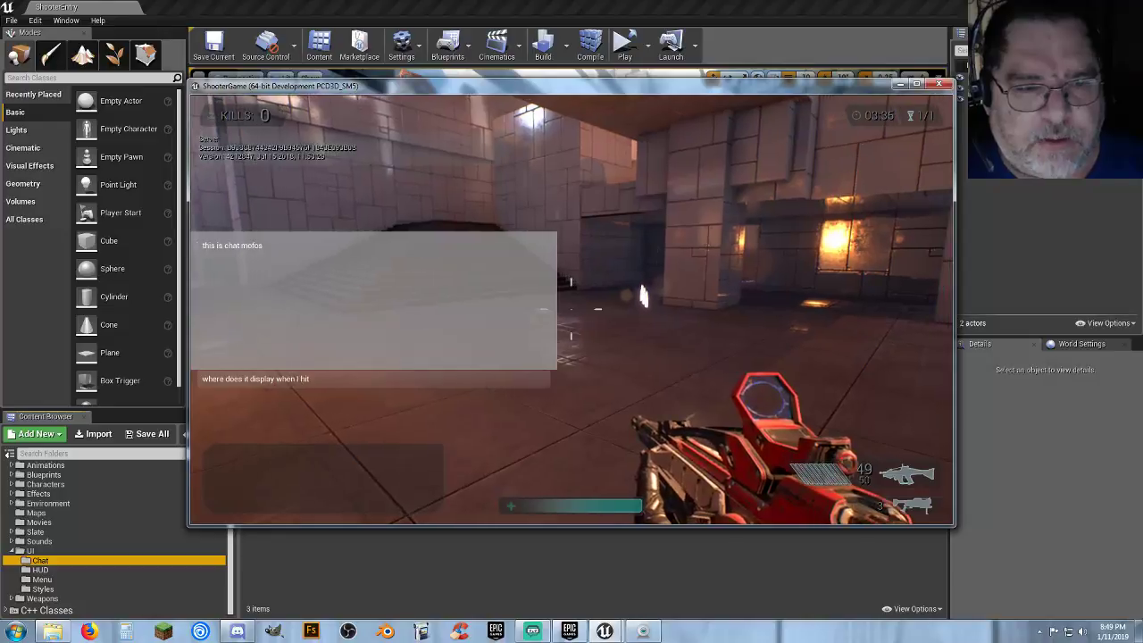
key("Return")
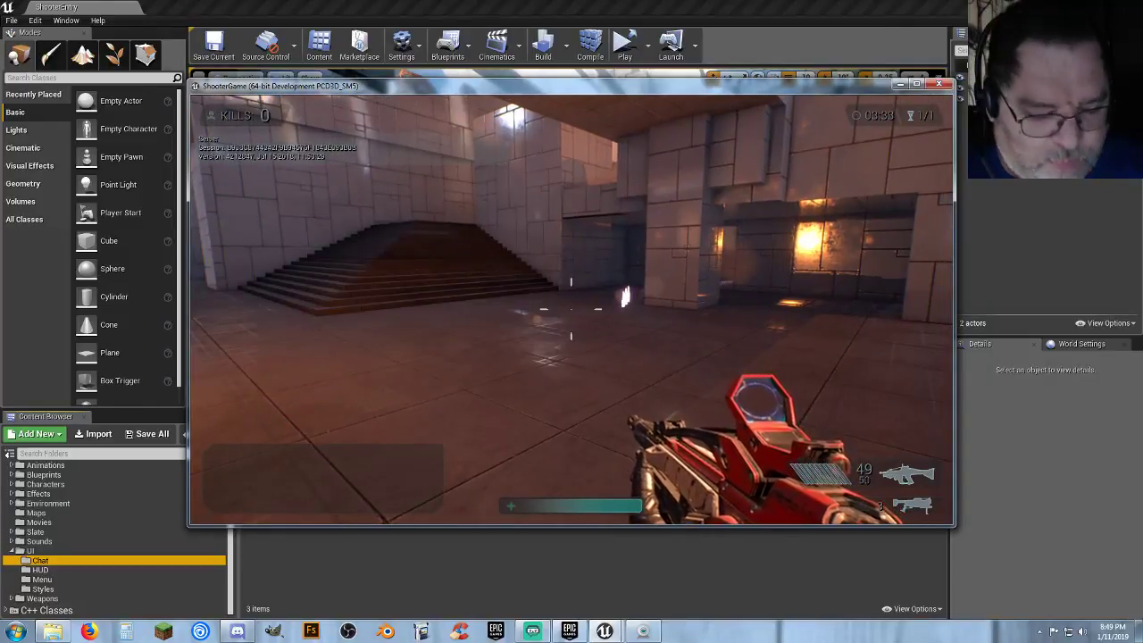
- Complete and send the chat message "where does it display when I hit enter", then write another chat message
key("Return")
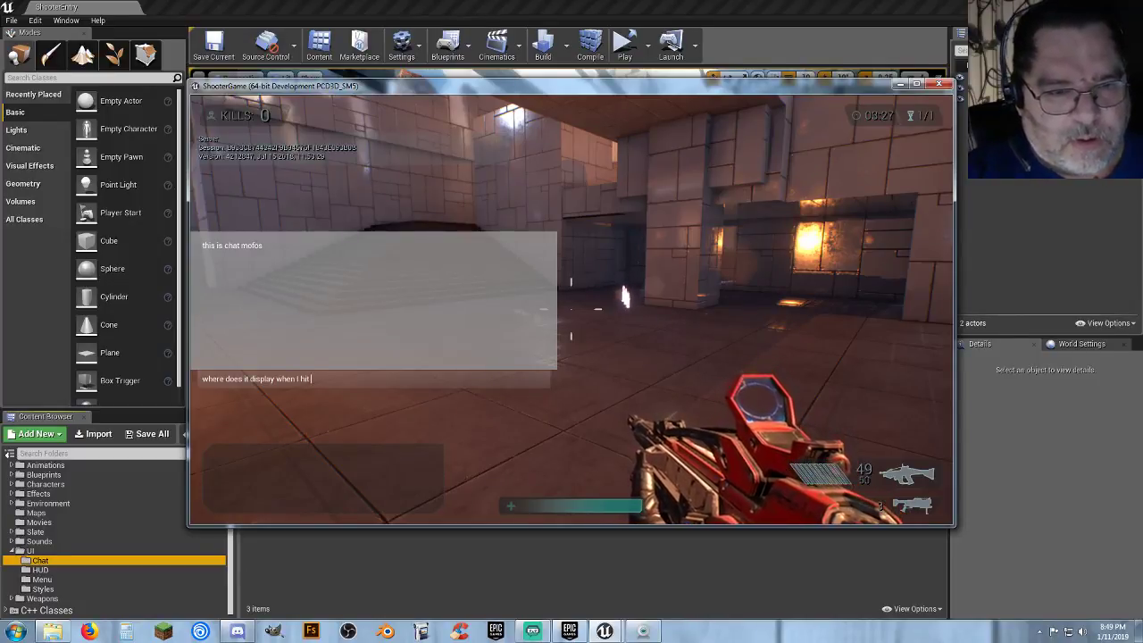
key("Return")
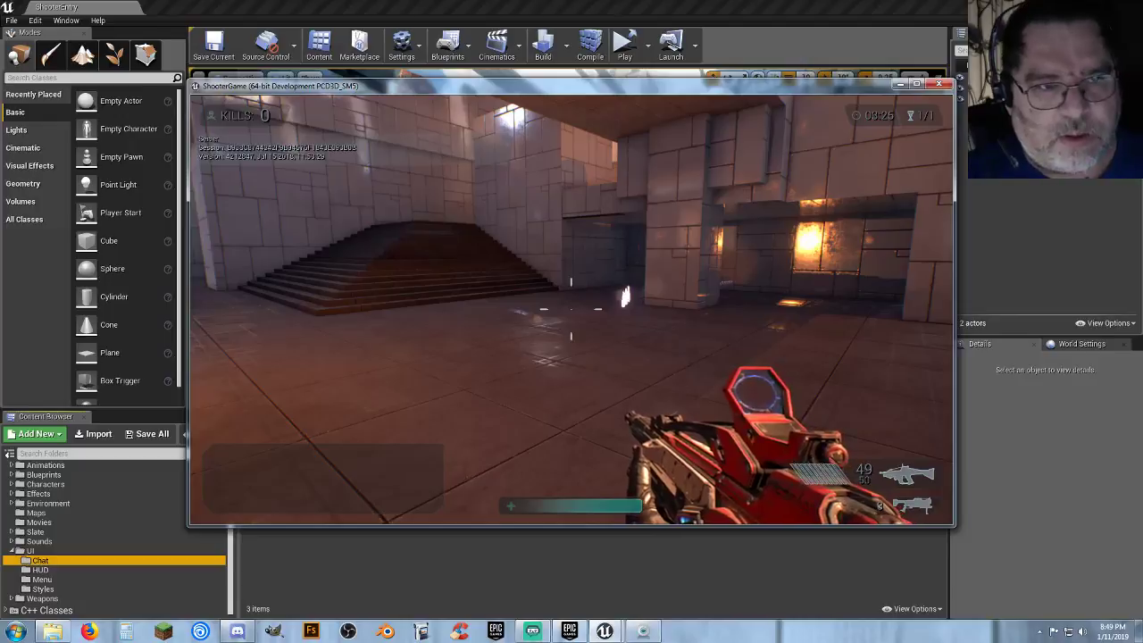
key("Return")
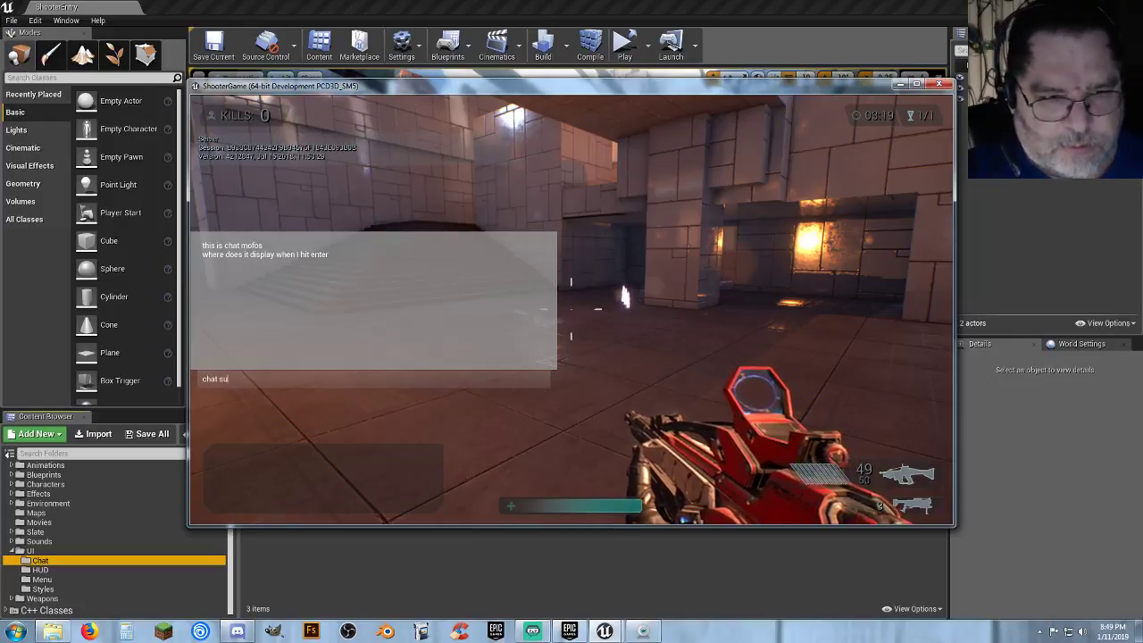
key("Return")
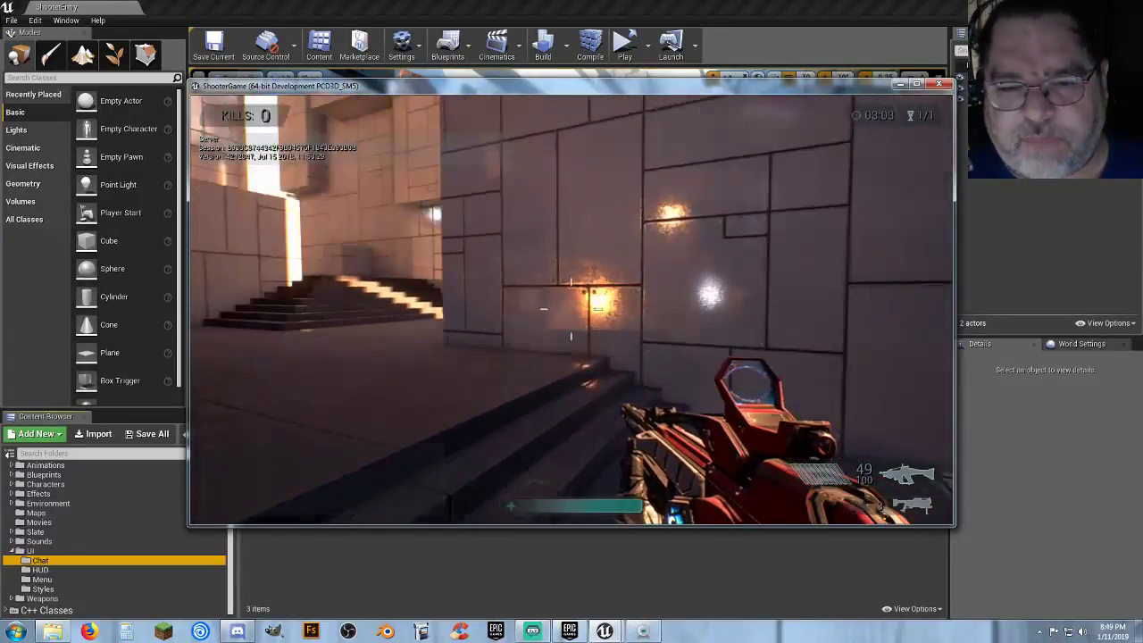
- Explore the level past the outdoor stairs and walkway, aiming down the rifle sight and jumping near the large pillar
key("w")
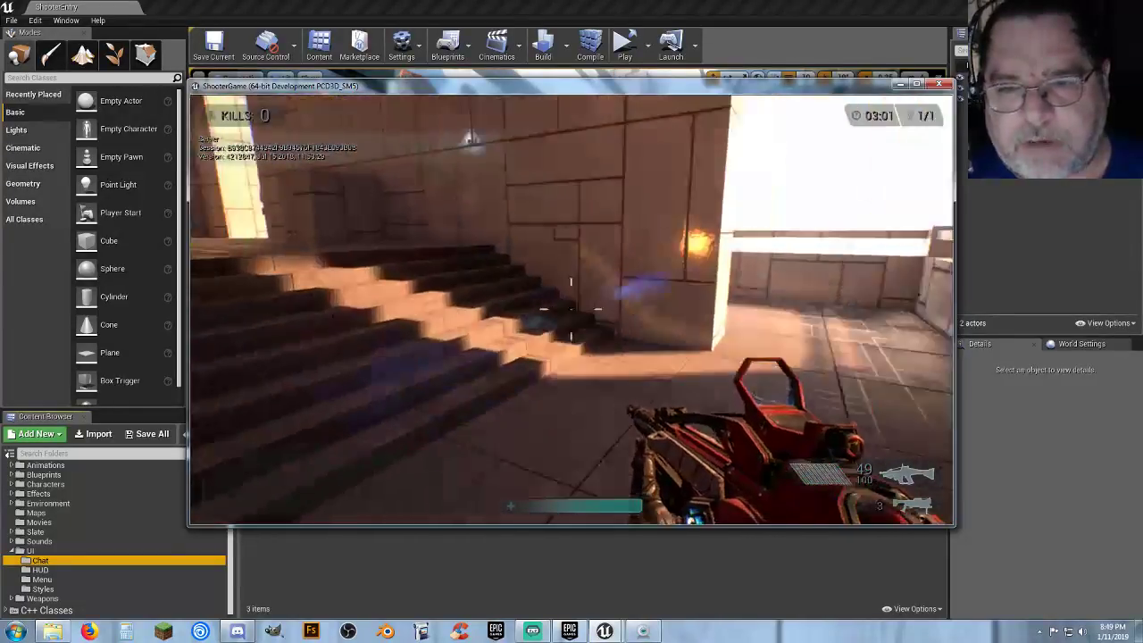
key("w")
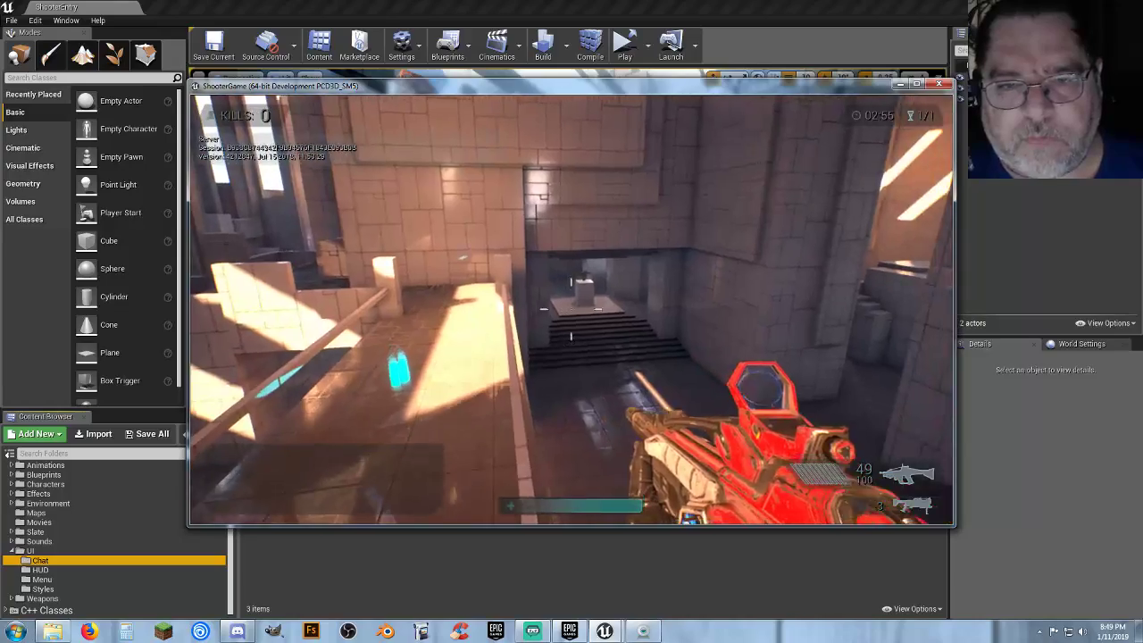
key("w")
right_click(570, 309)
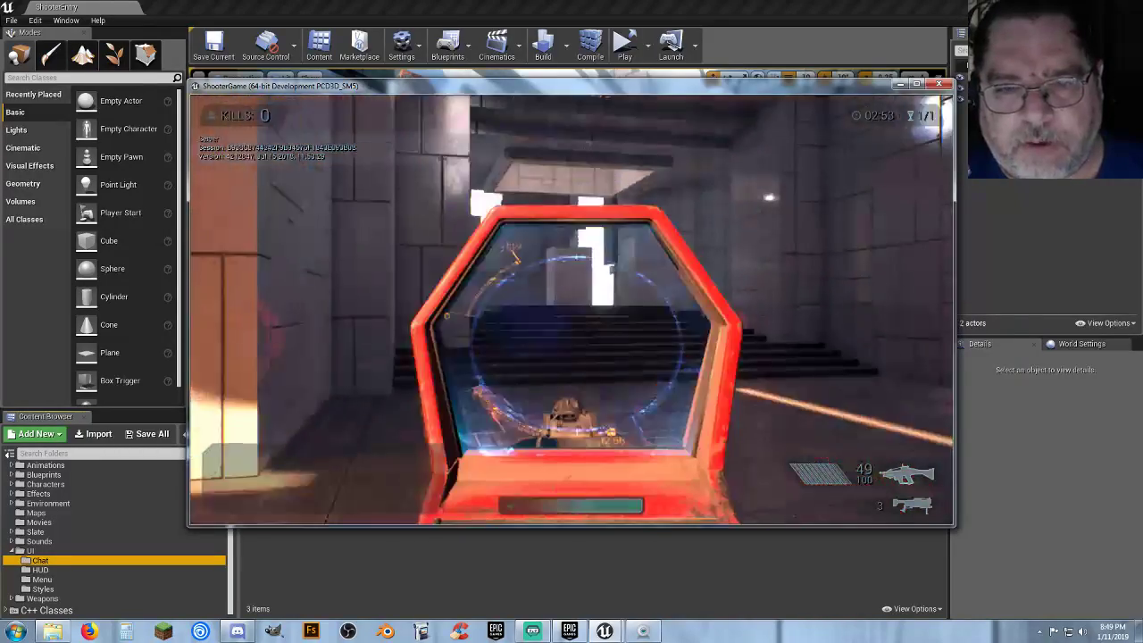
key("w")
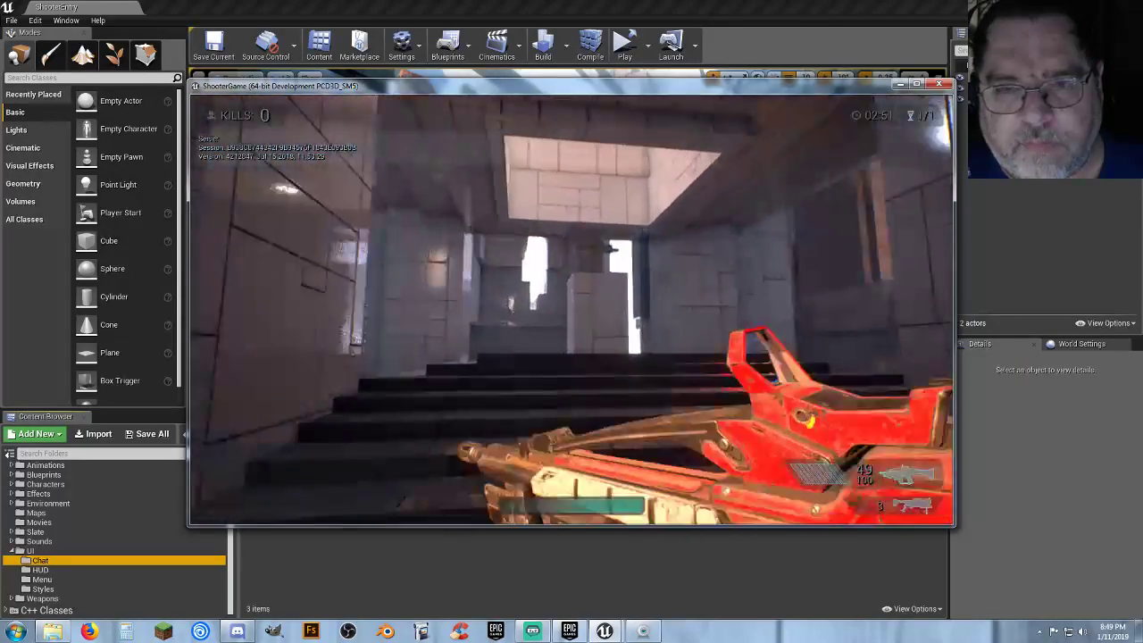
key("w")
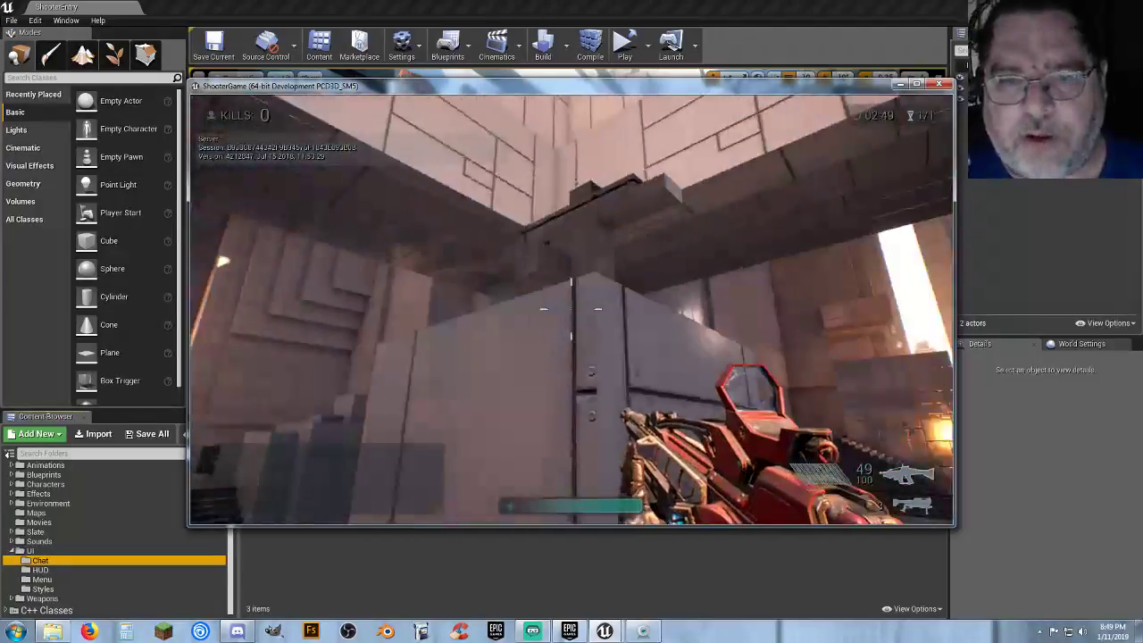
key("space")
key("w")
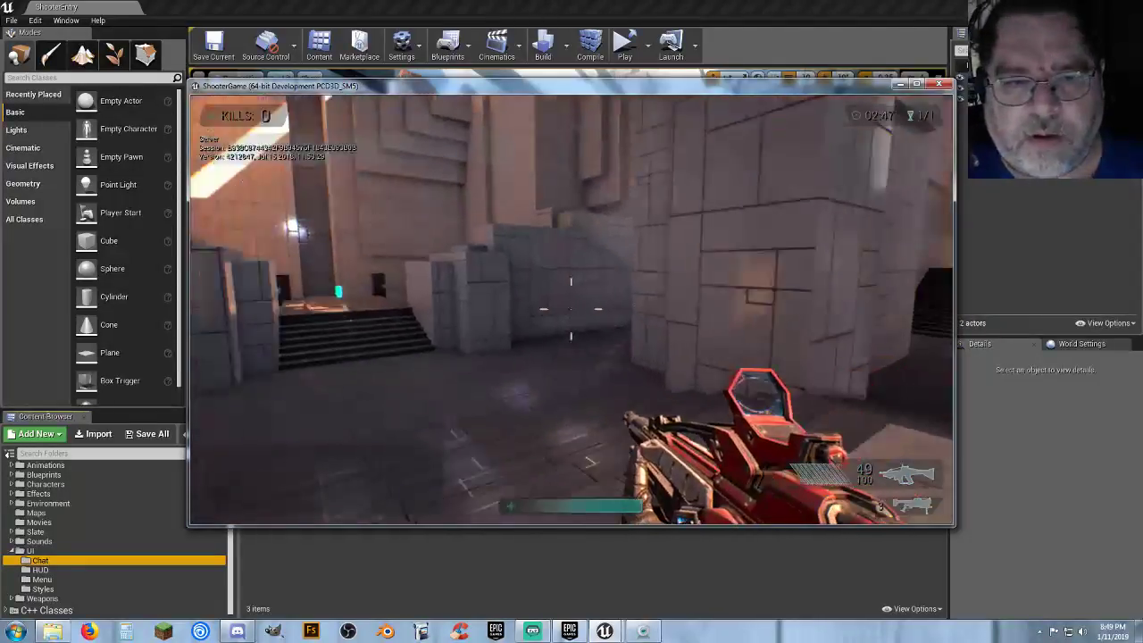
- Quit the running match from the in-game menu to return to the editor
key("Escape")
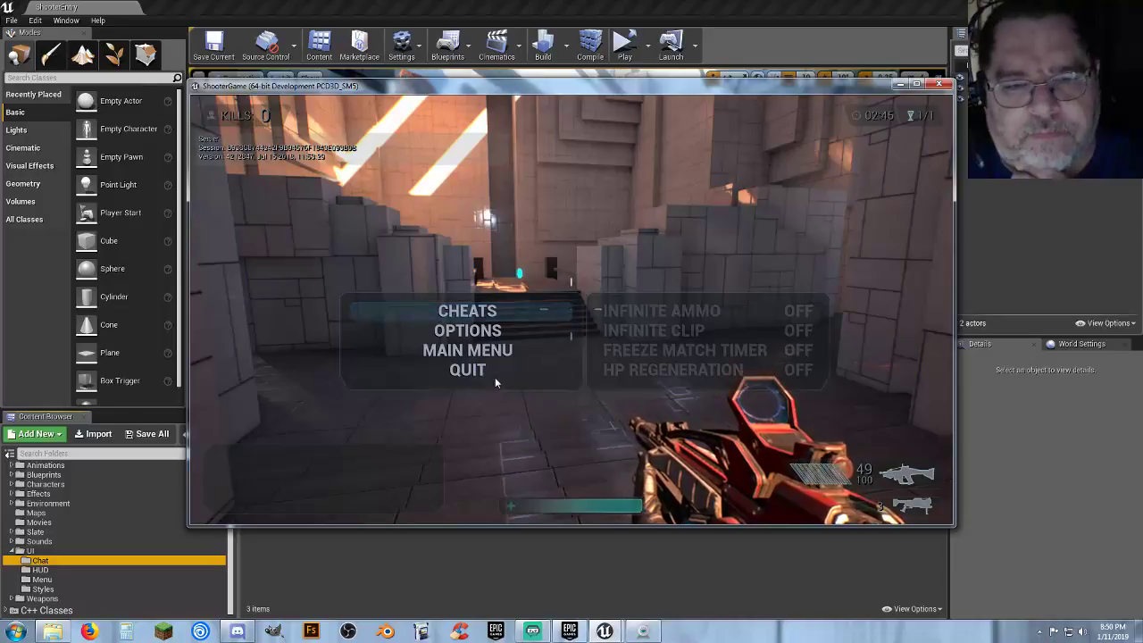
left_click(491, 372)
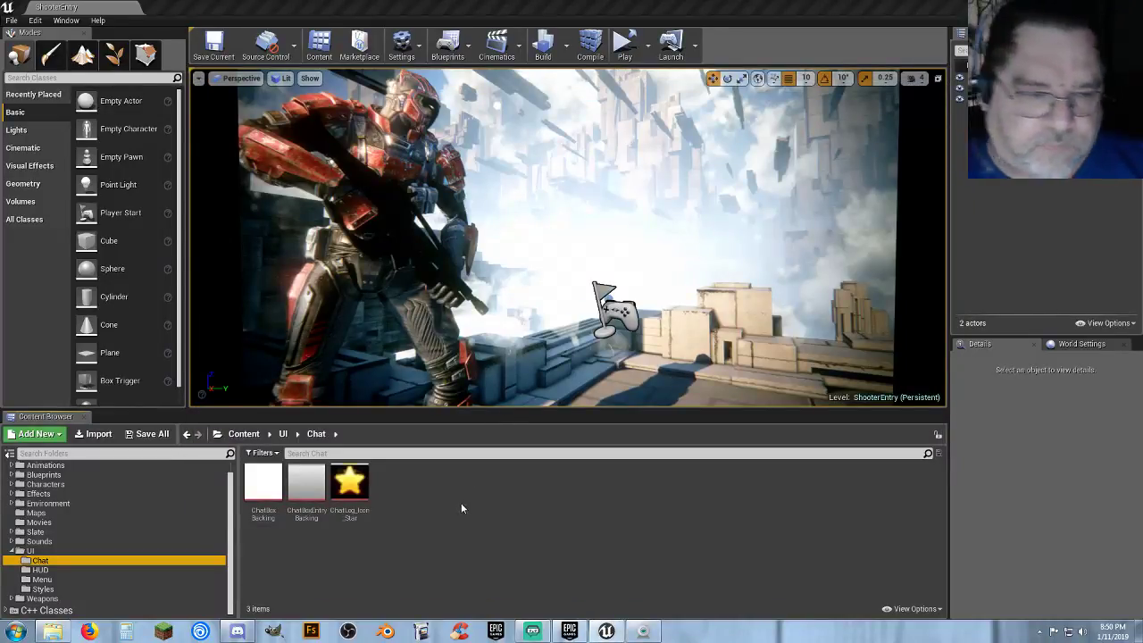
- Examine the assets in the Chat, HUD, Menu and Styles subfolders of the UI content folder
left_click(460, 503)
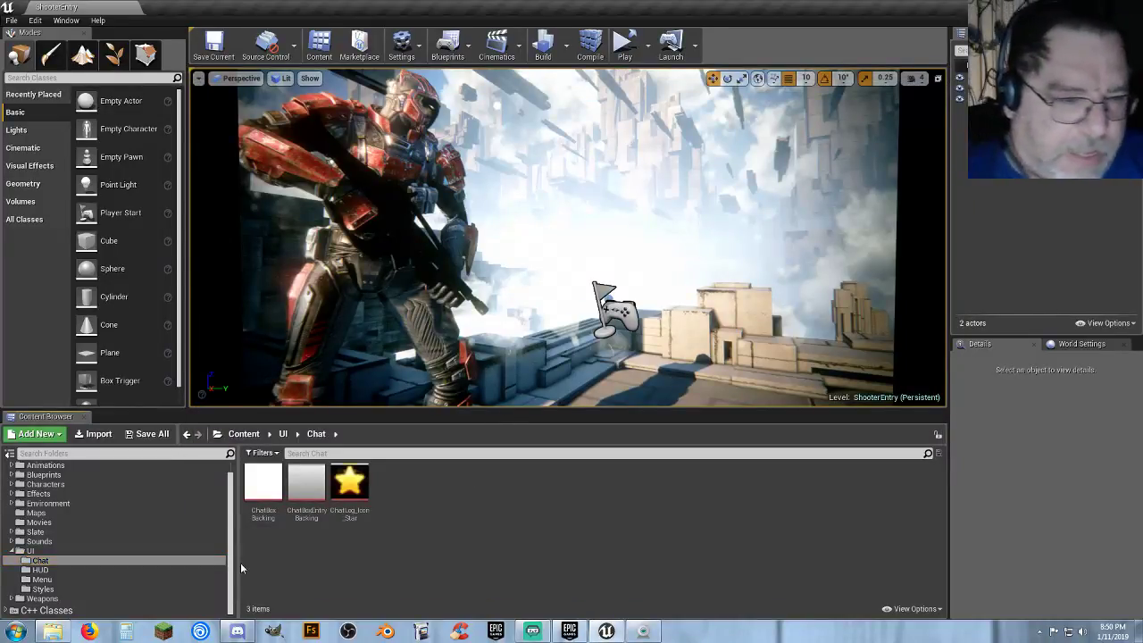
left_click(12, 552)
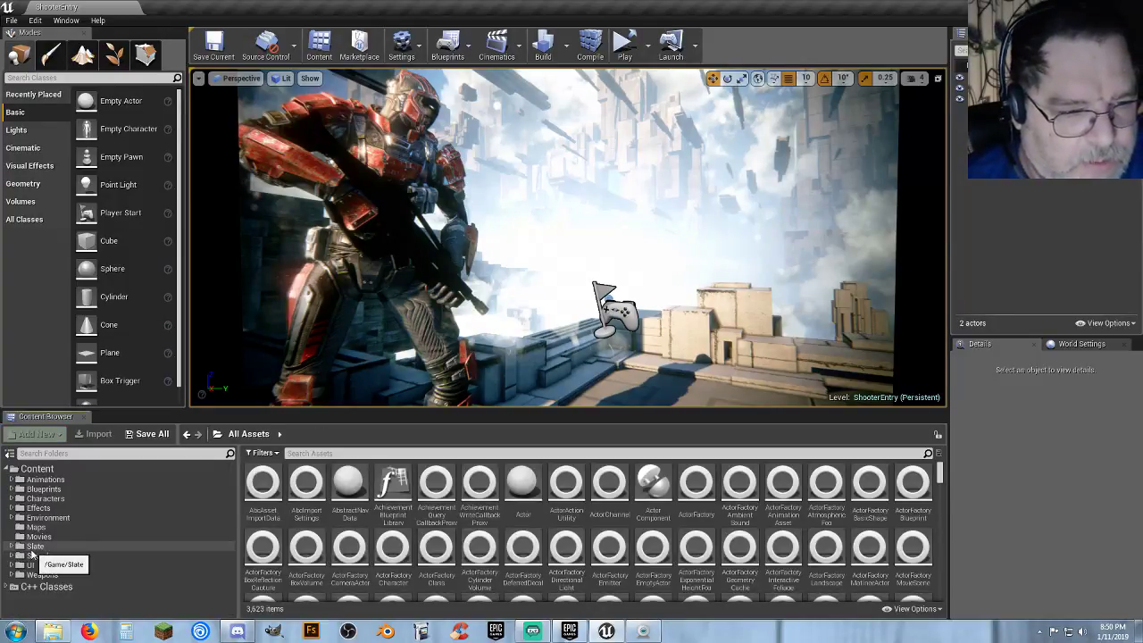
left_click(19, 566)
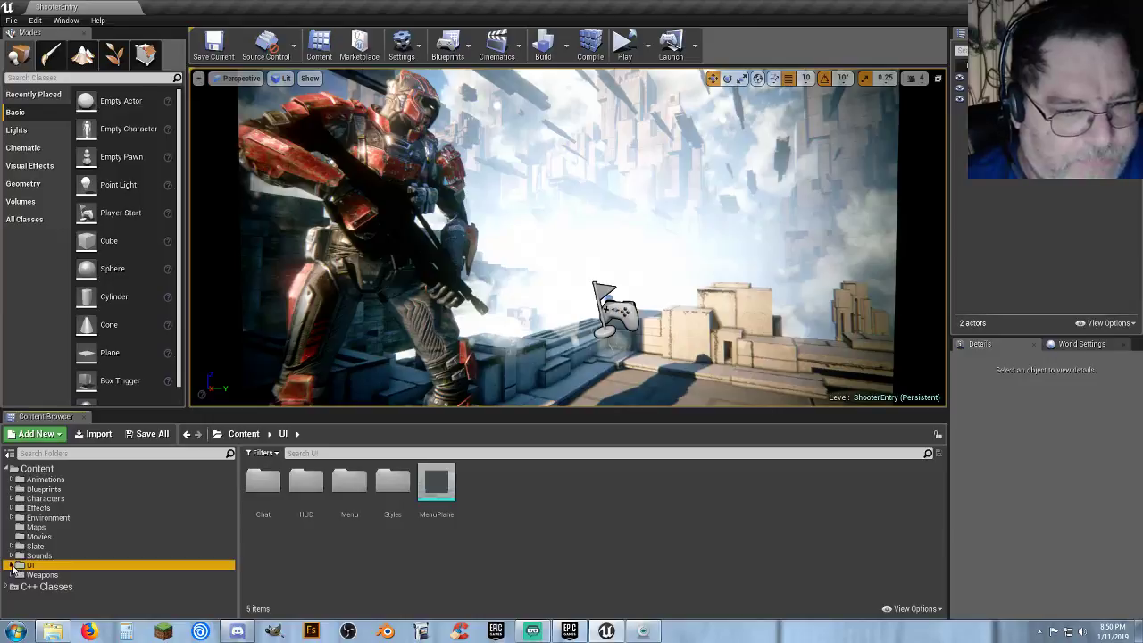
left_click(10, 565)
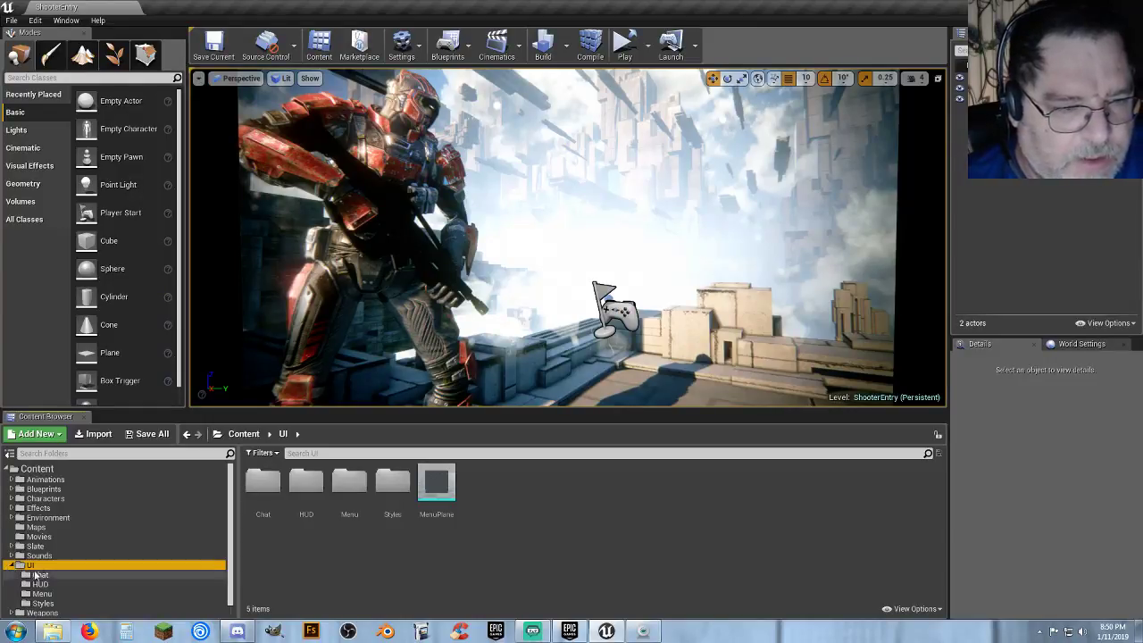
scroll(35, 576, "down", 1)
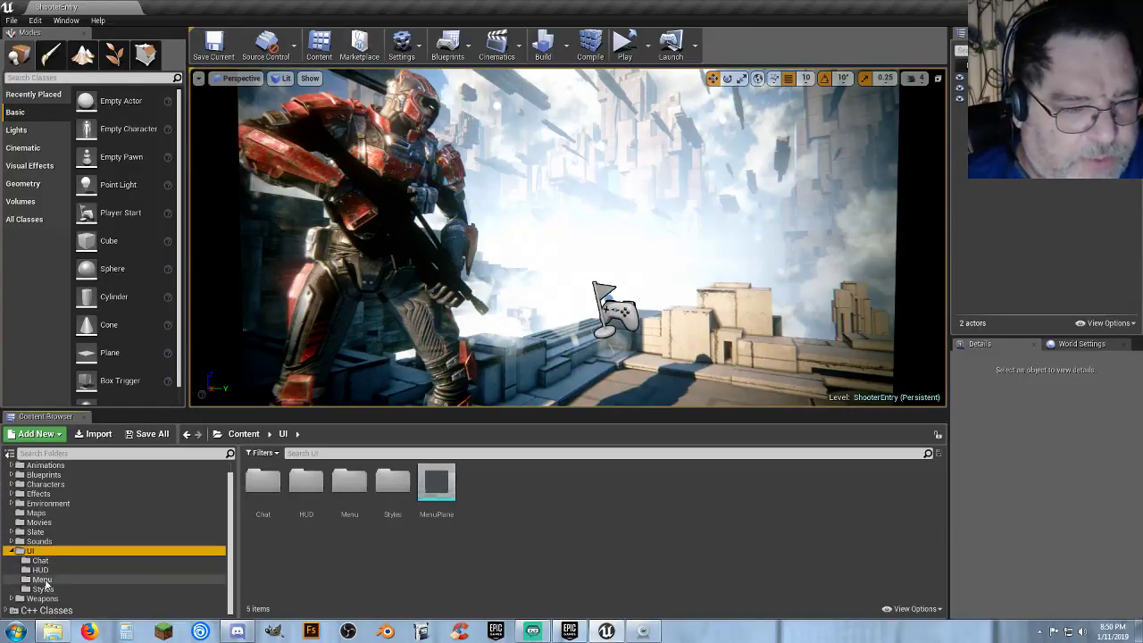
left_click(40, 561)
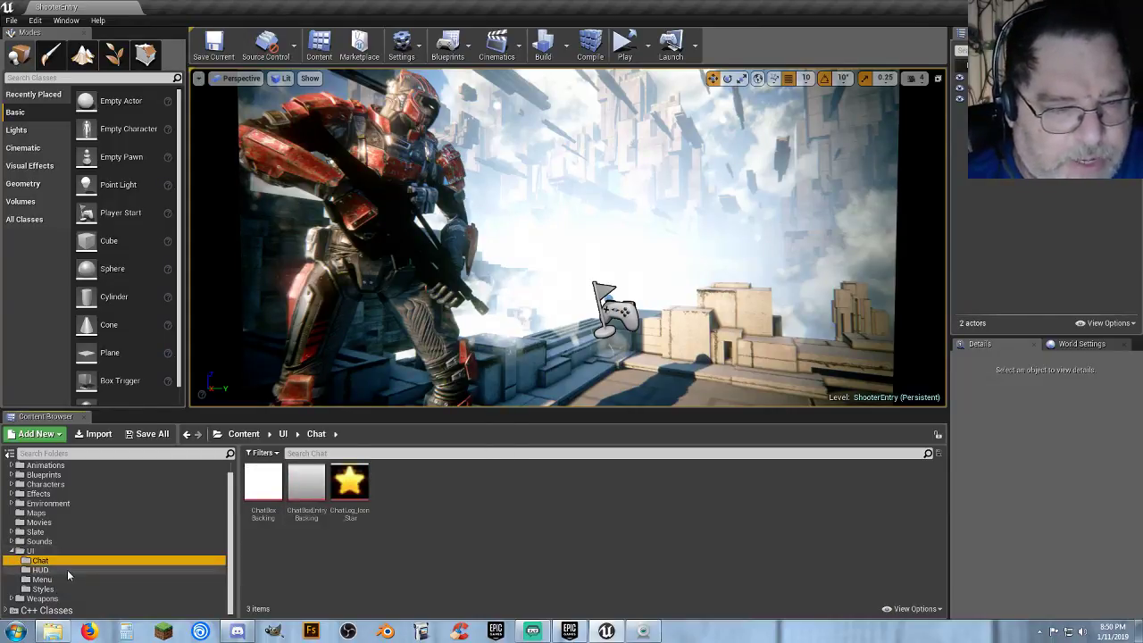
left_click(66, 572)
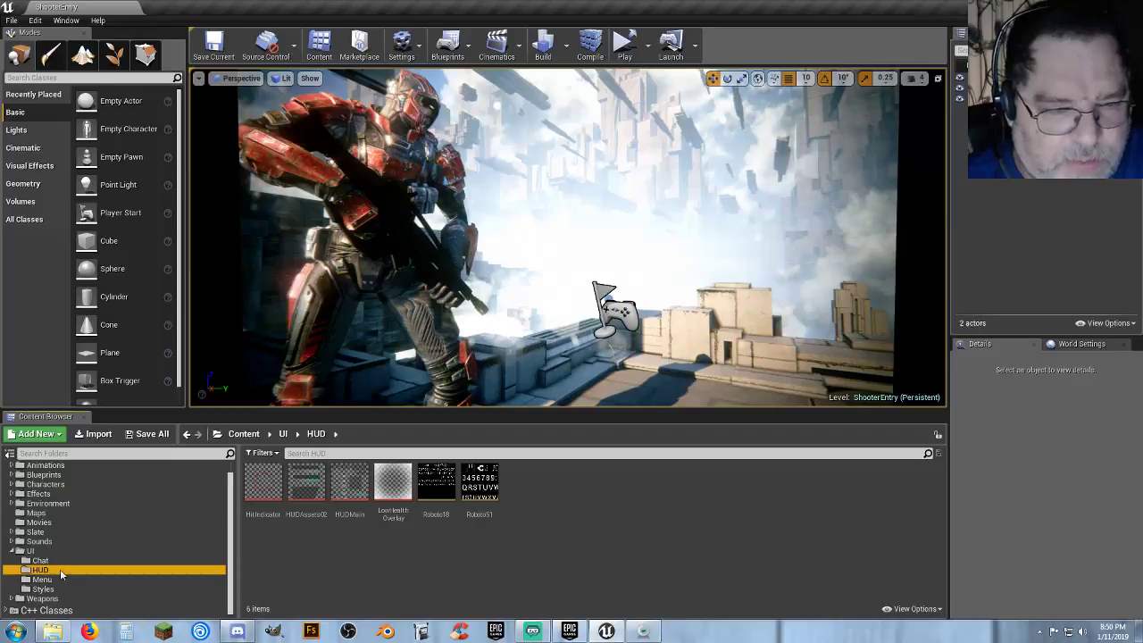
left_click(67, 561)
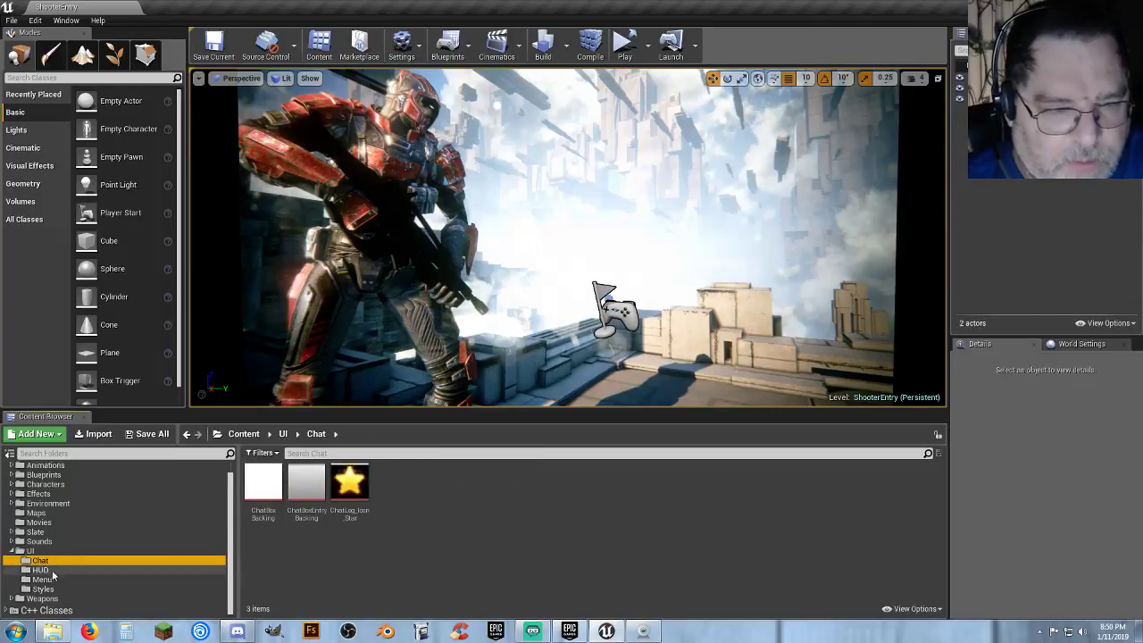
left_click(52, 570)
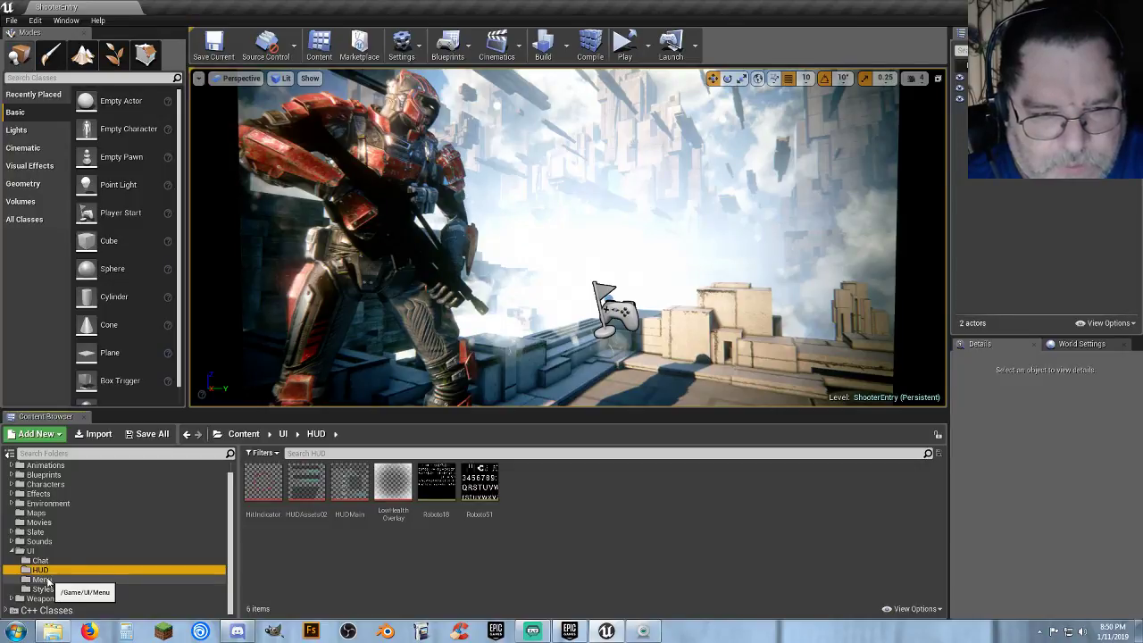
left_click(48, 581)
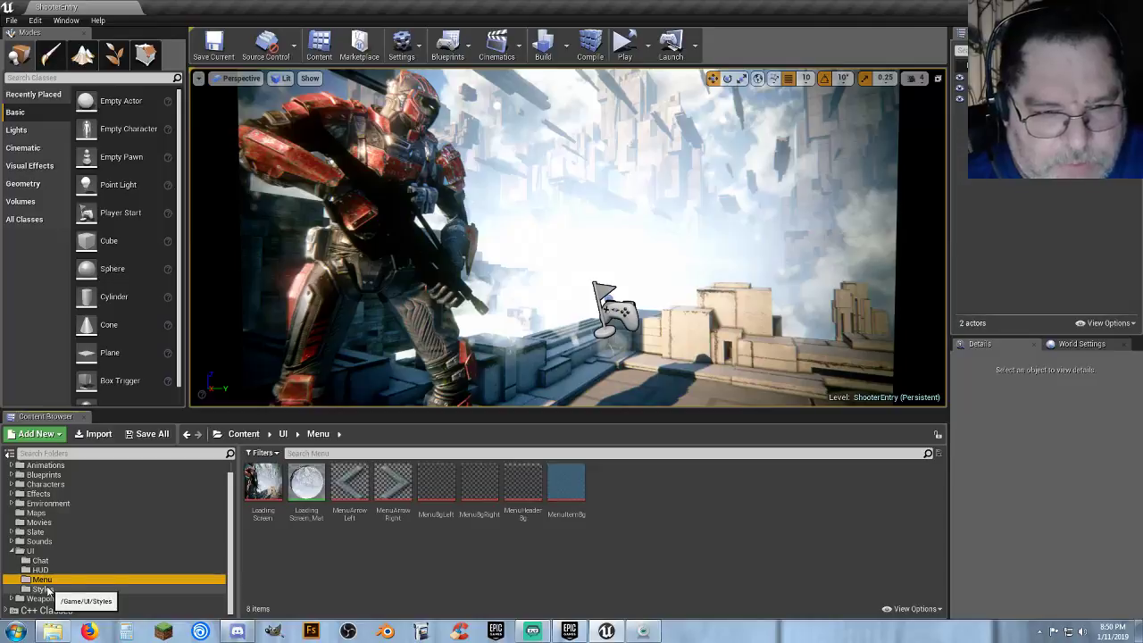
left_click(48, 590)
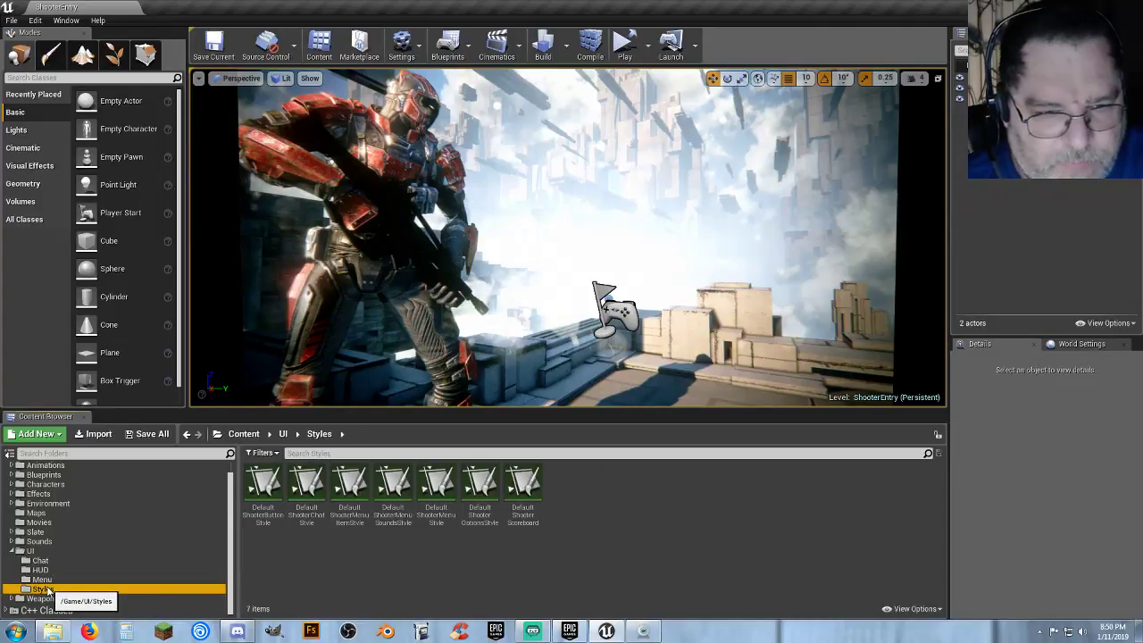
- Open the Testmap level from the Maps content folder and look over its walled room
left_click(13, 551)
left_click(38, 520)
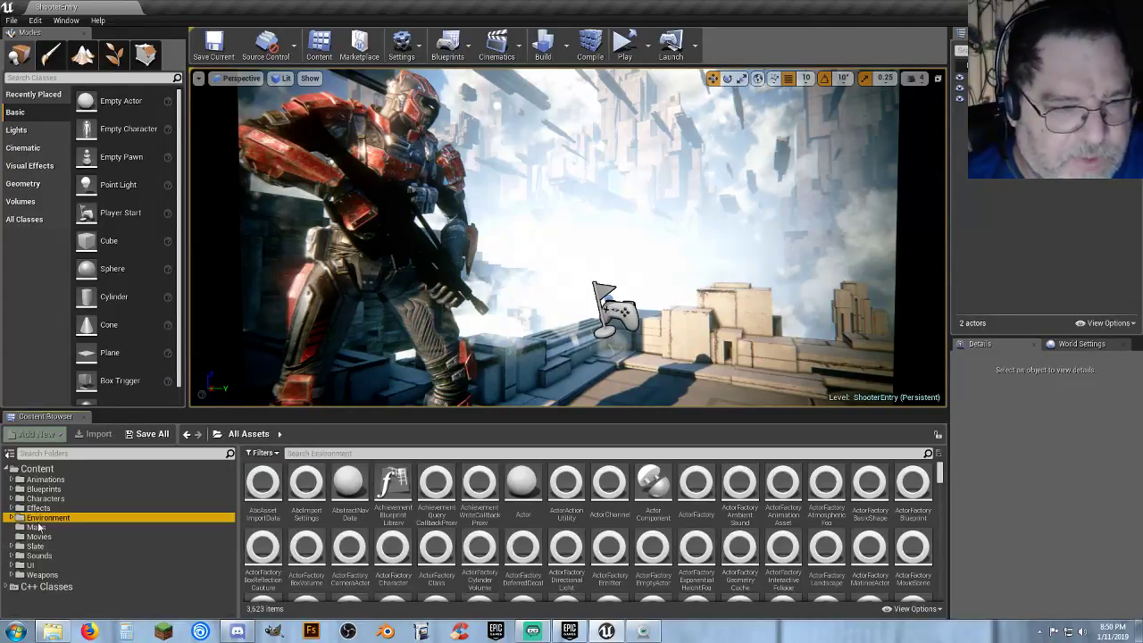
left_click(38, 528)
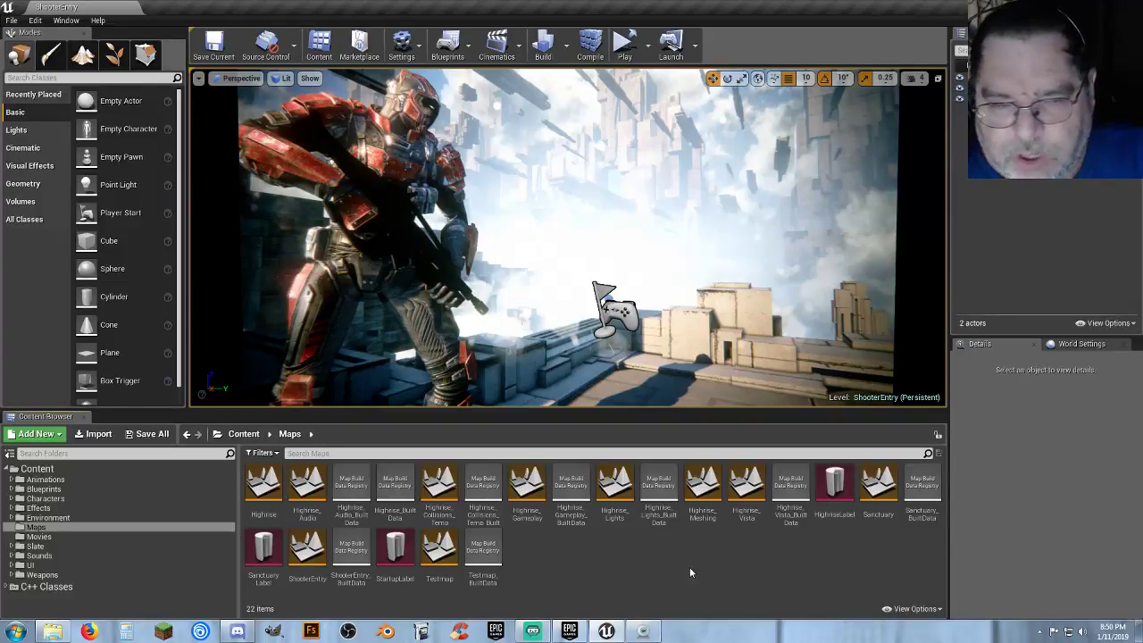
double_click(438, 554)
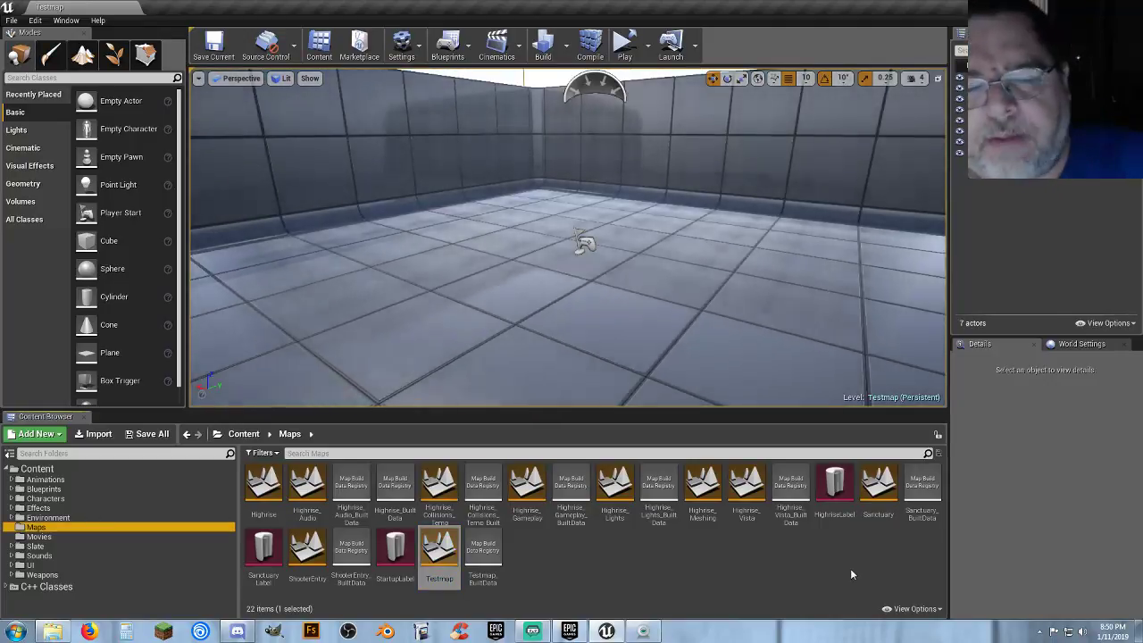
right_click_drag(562, 305, 536, 353)
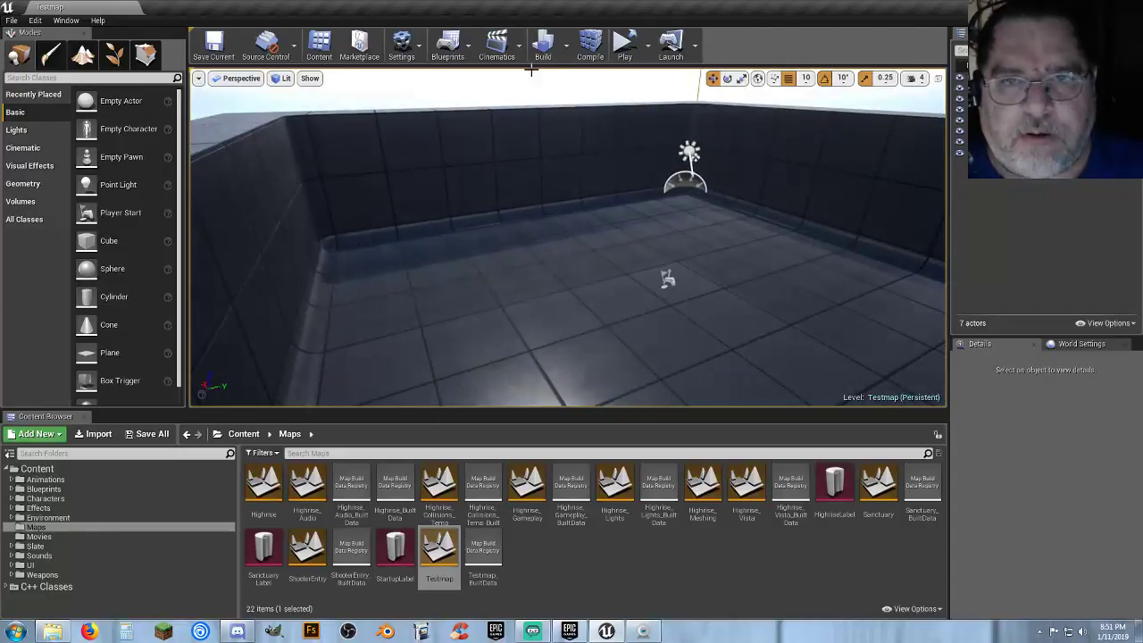
- Play Testmap in the selected viewport and walk around the walled room
left_click(647, 53)
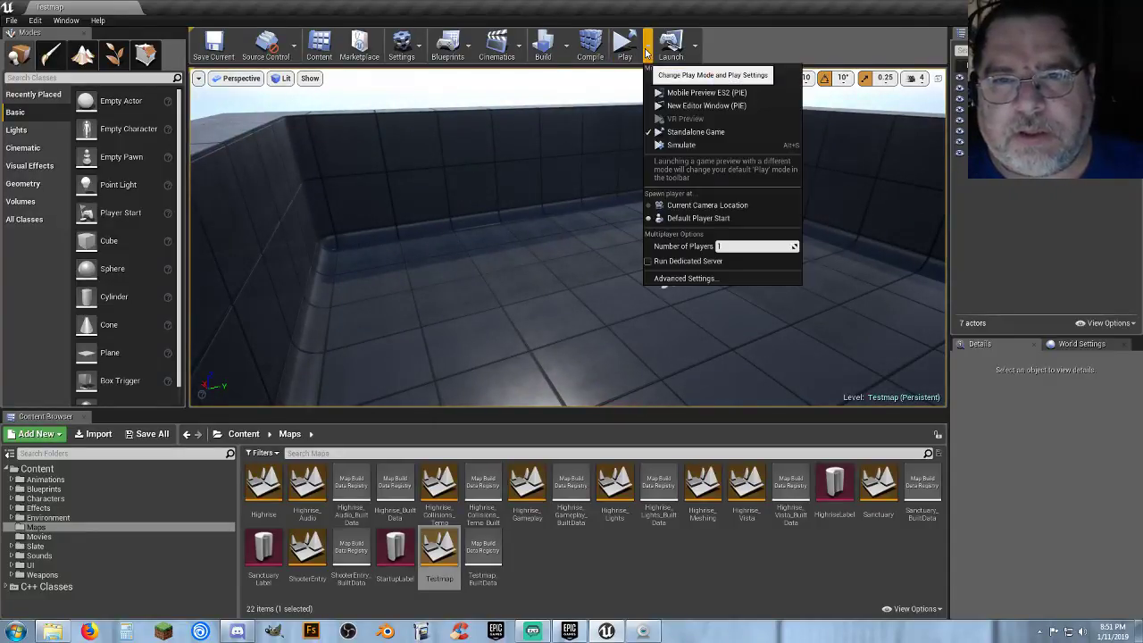
left_click(679, 79)
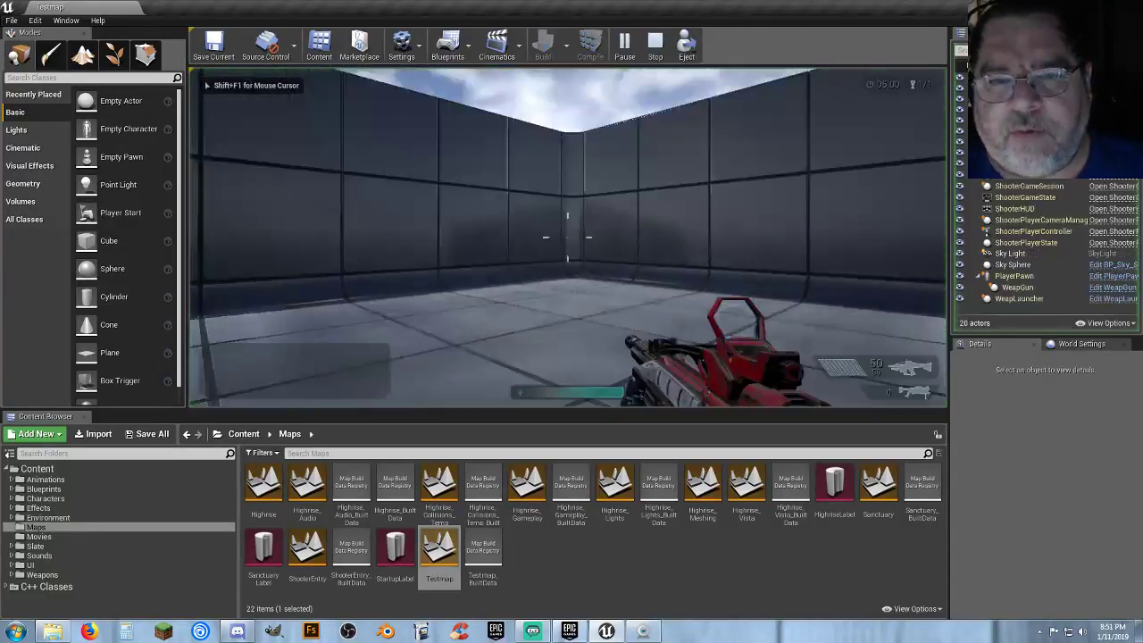
key("s")
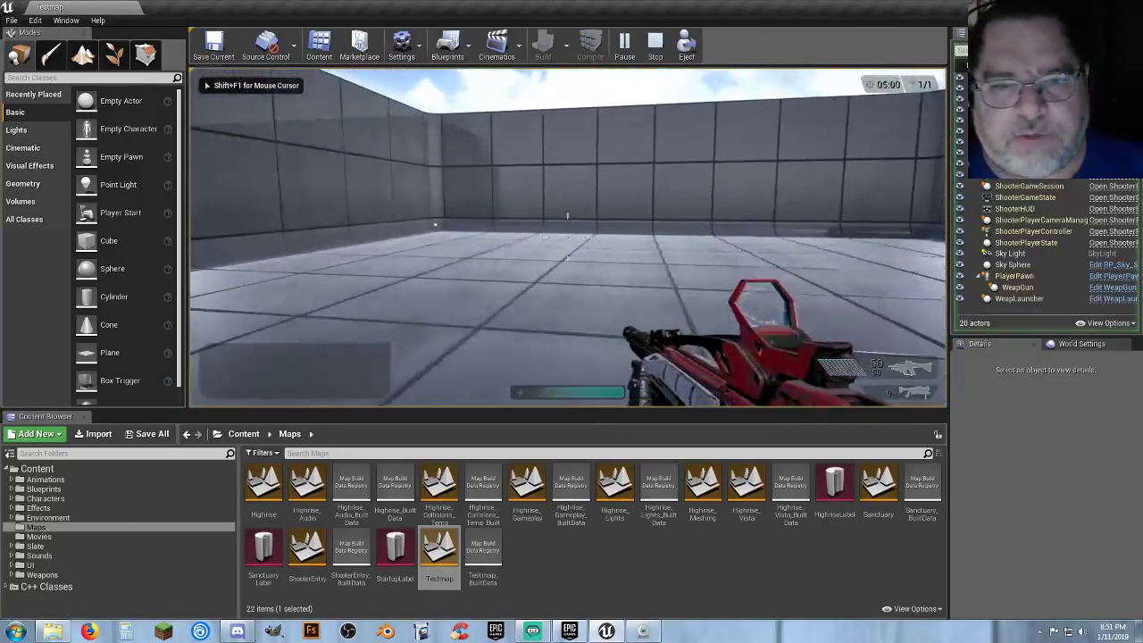
key("w")
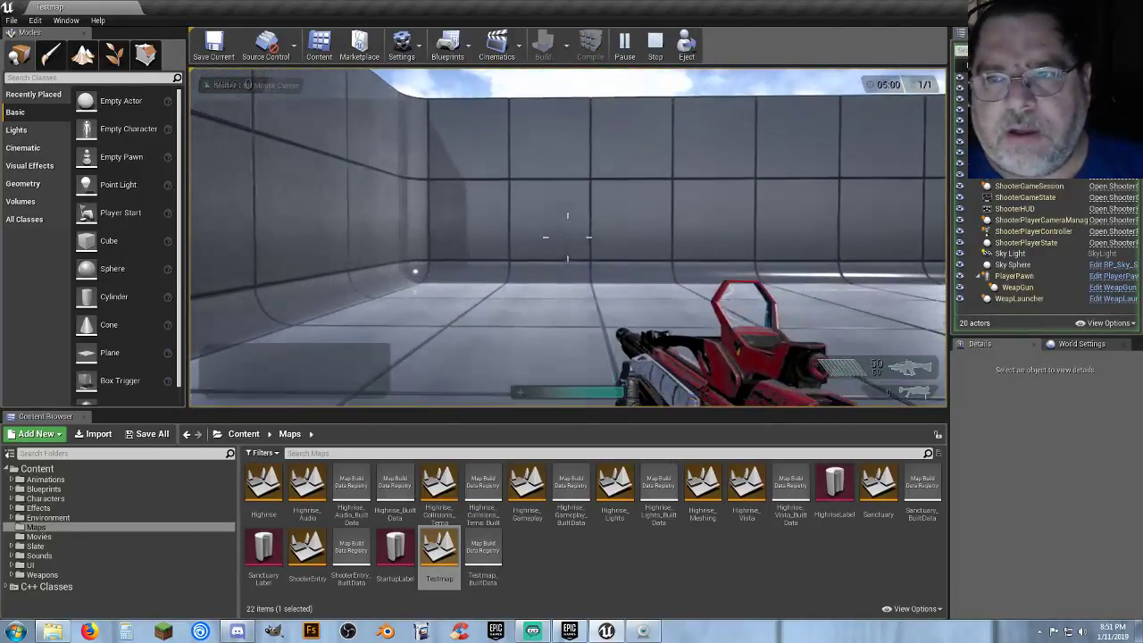
key("s")
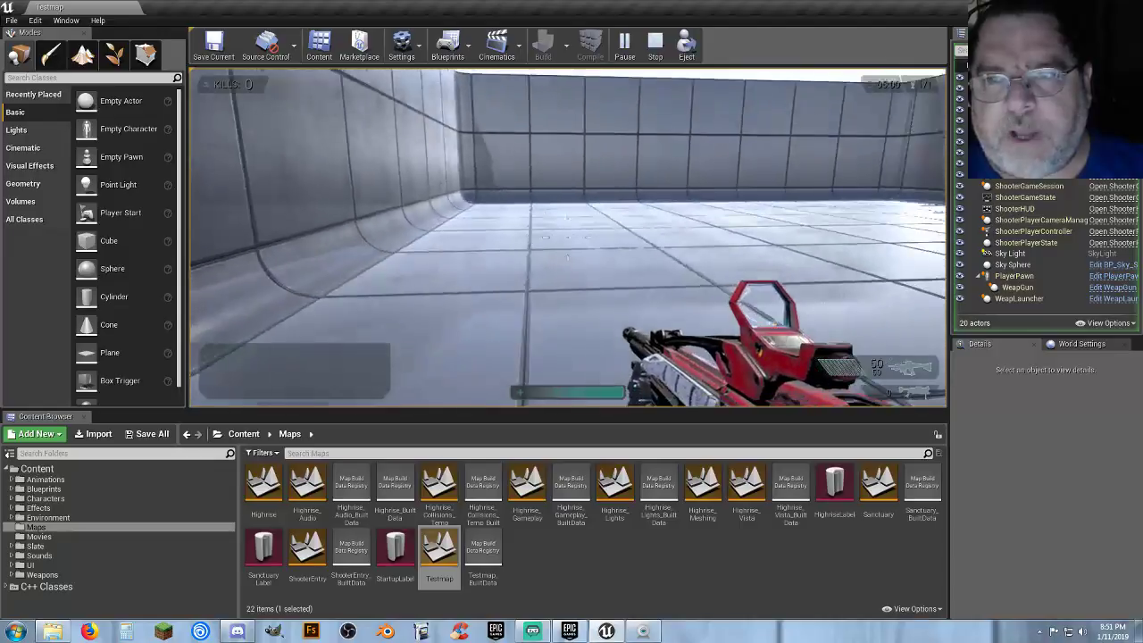
key("d")
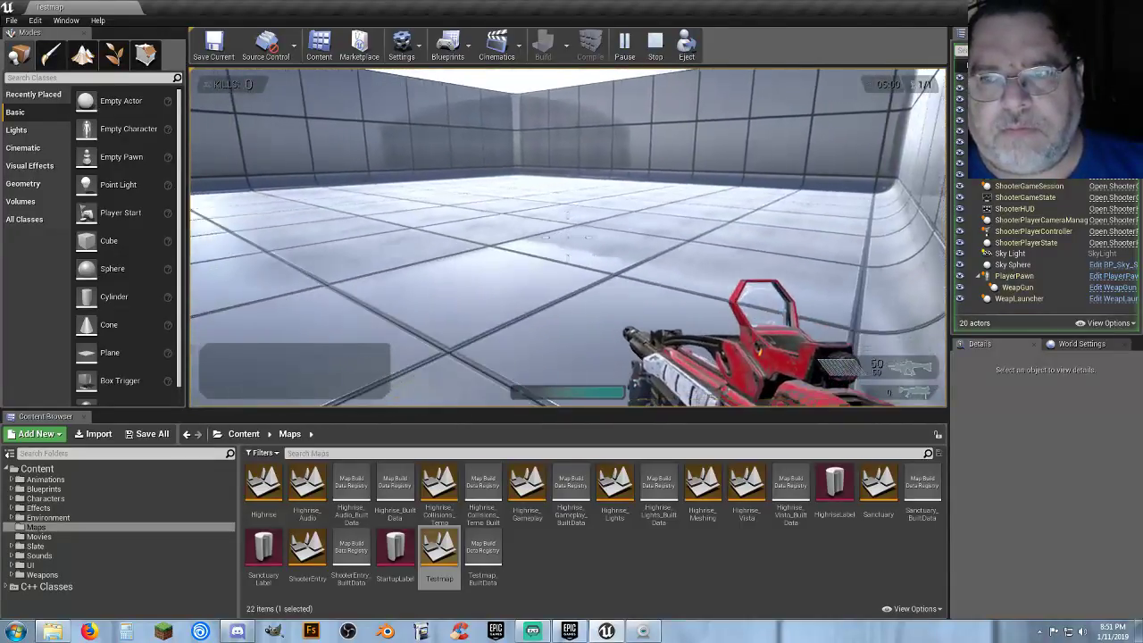
key("d")
- Test firing the rifle at the floor and walls of the room, including while aiming, and end the play session
left_click(568, 236)
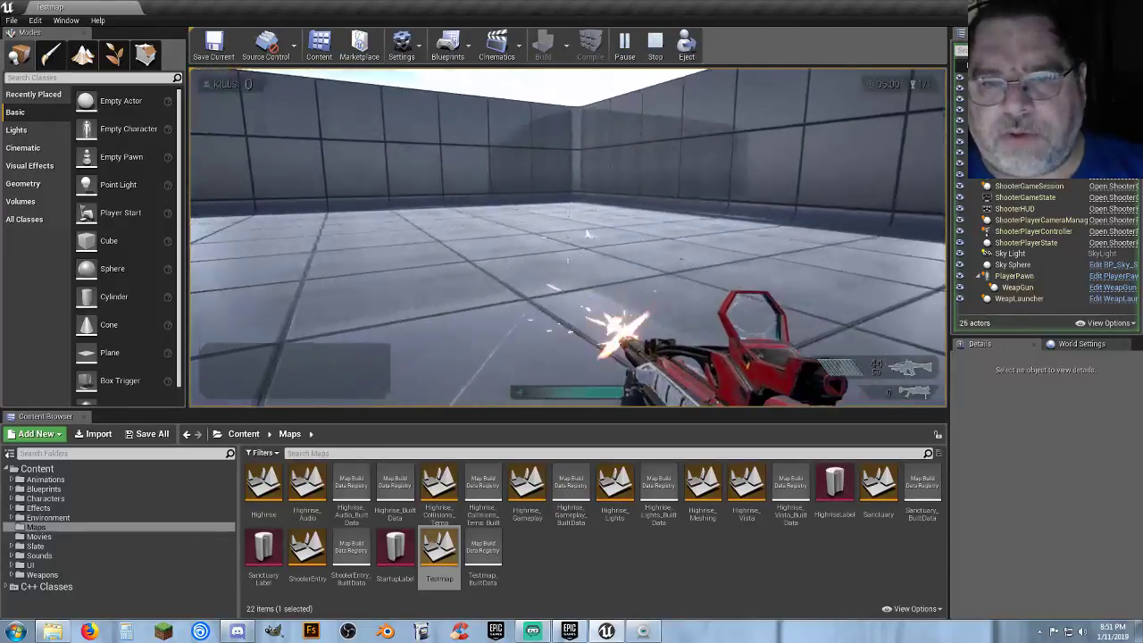
left_click(568, 237)
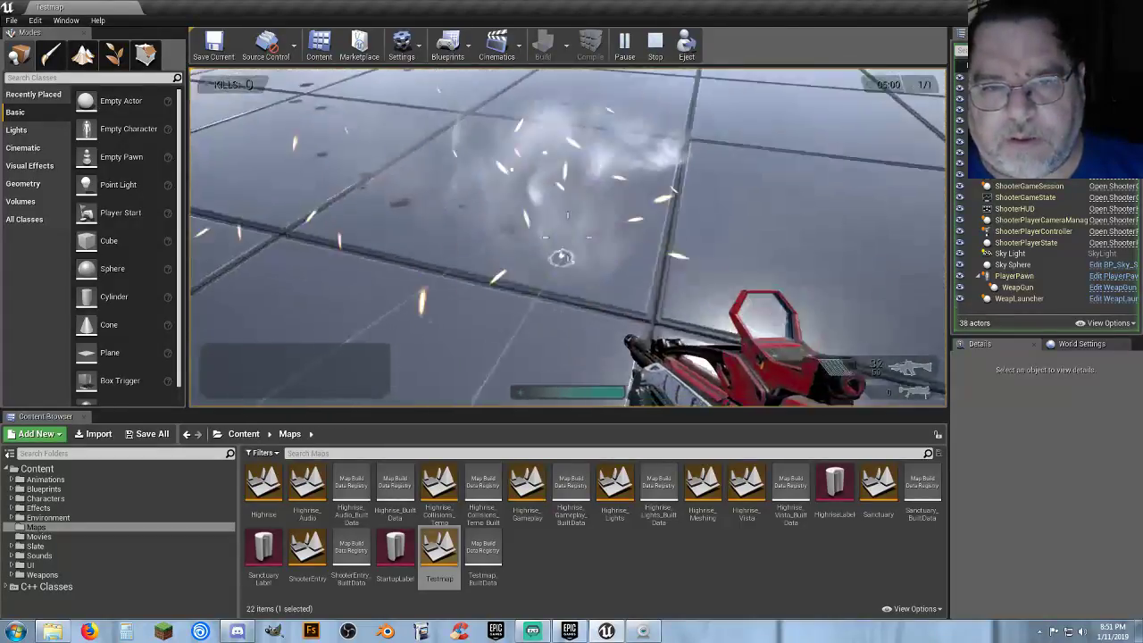
left_click(568, 237)
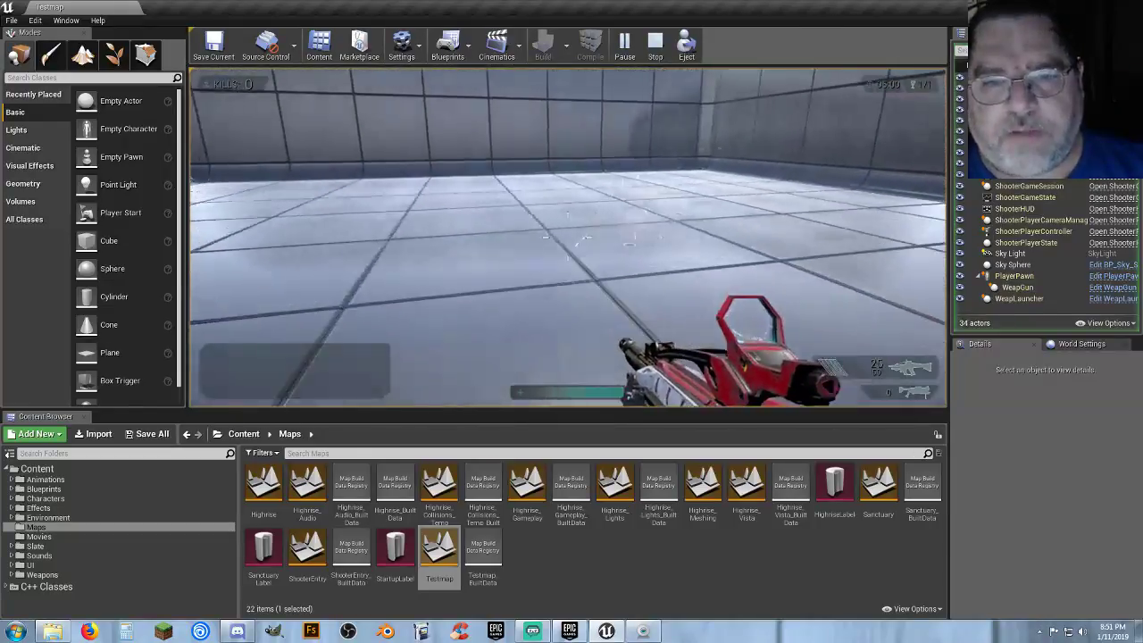
right_click(568, 237)
left_click(568, 237)
left_click(568, 236)
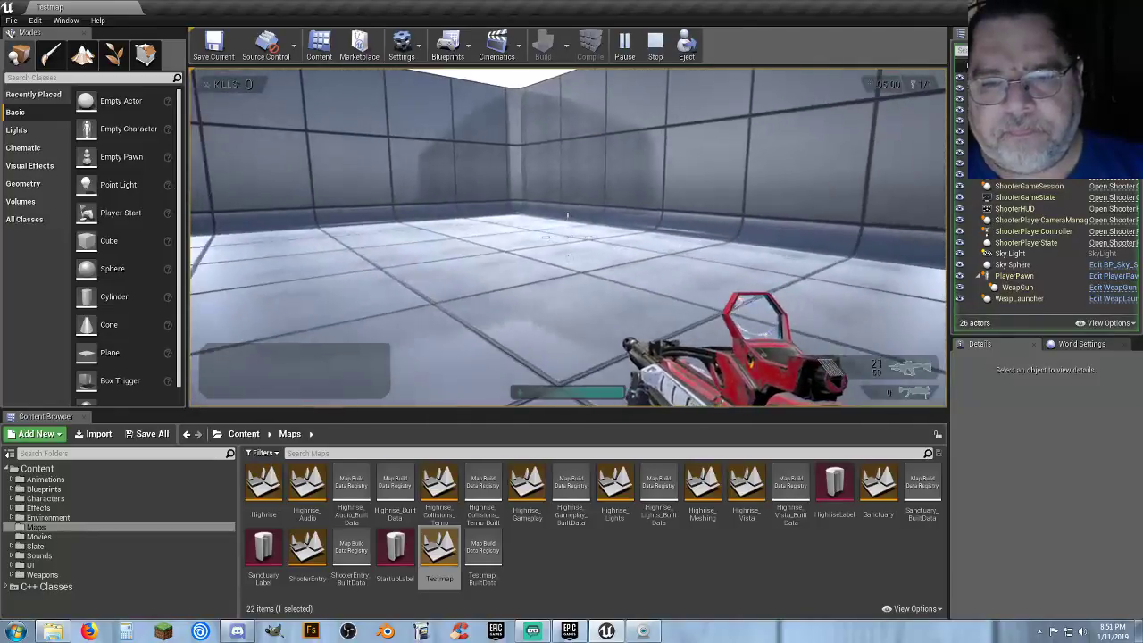
key("Escape")
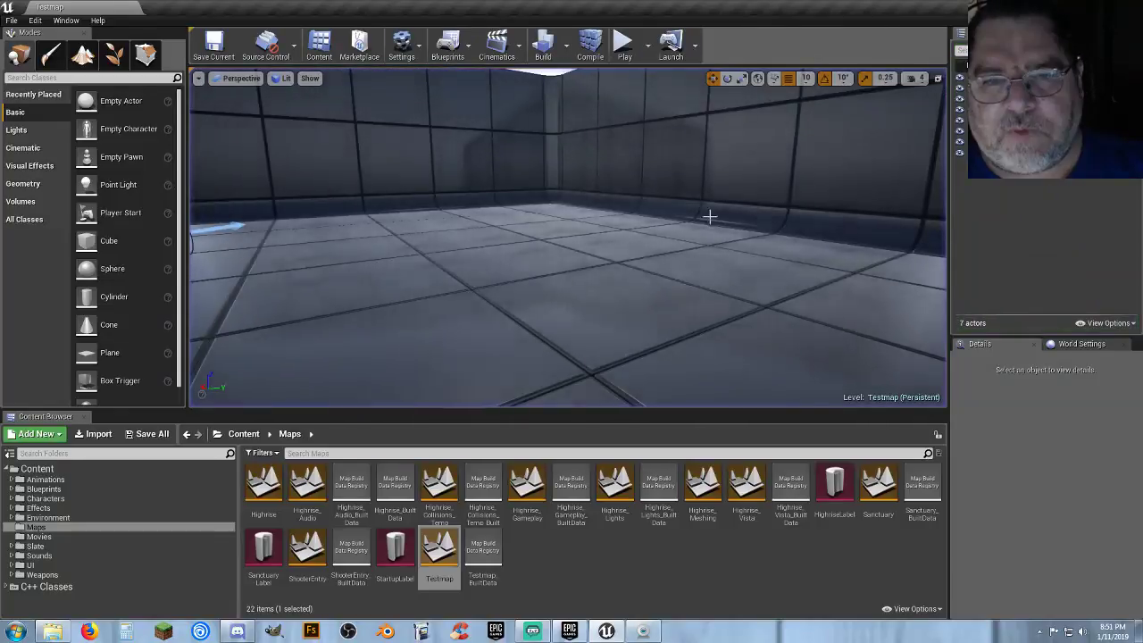
- Run Testmap as a standalone game and turn on the Infinite Ammo, Infinite Clip and Freeze Match Timer cheats
left_click(647, 45)
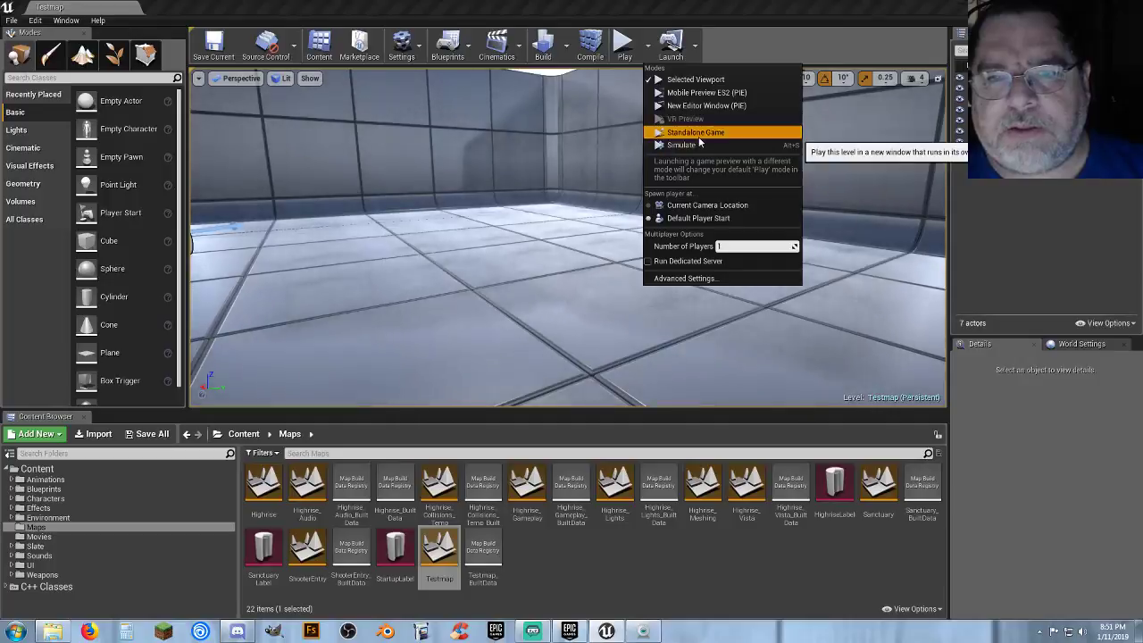
left_click(700, 144)
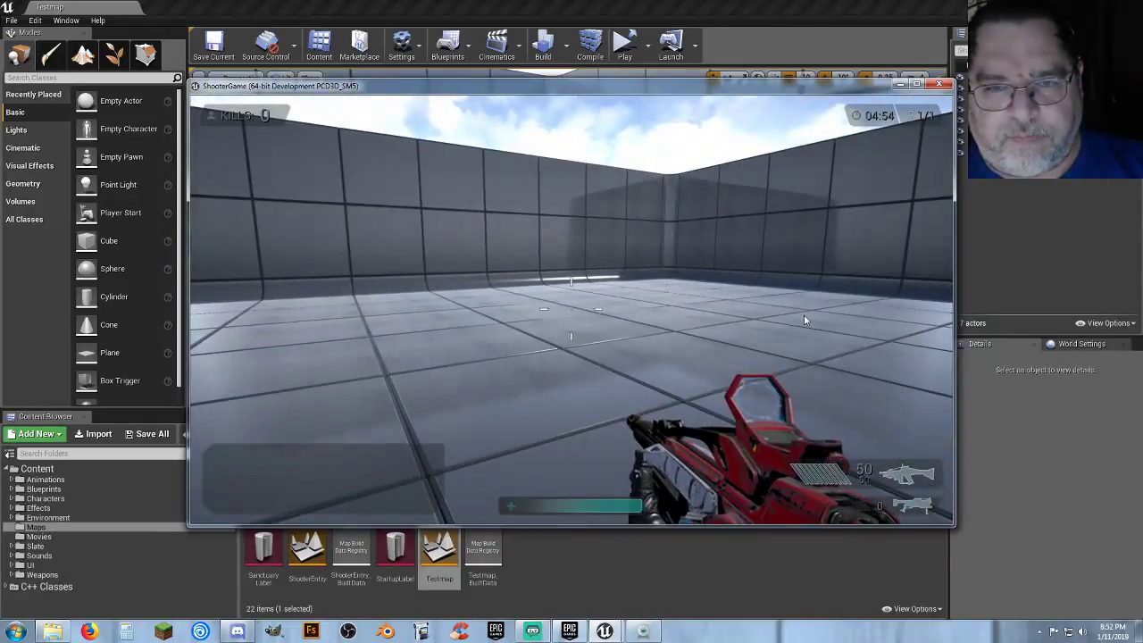
key("Escape")
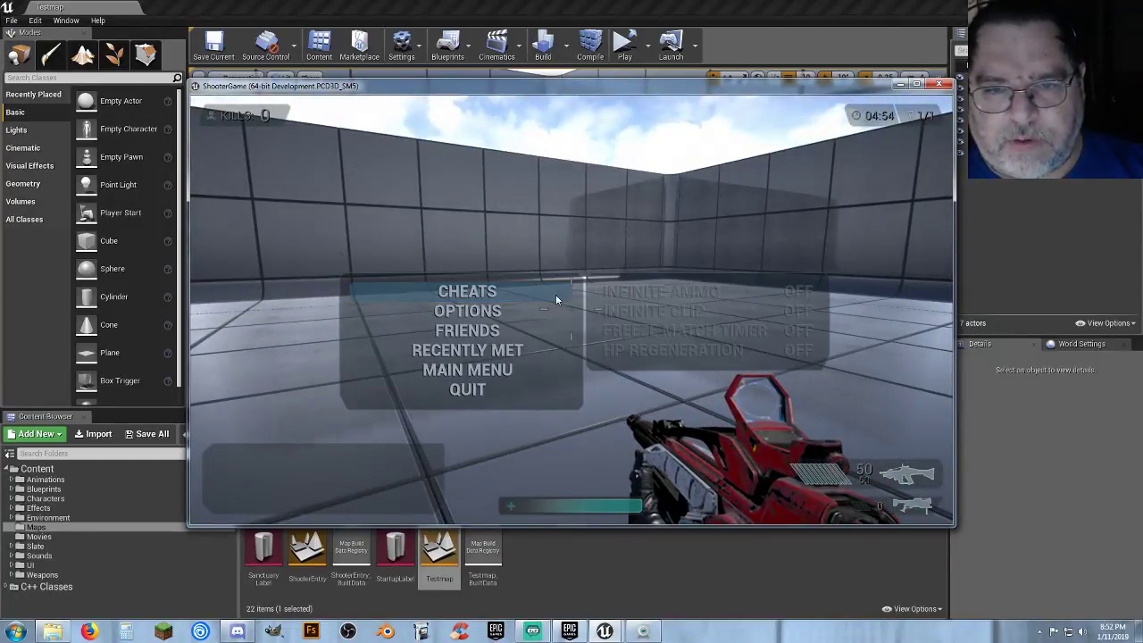
left_click(507, 295)
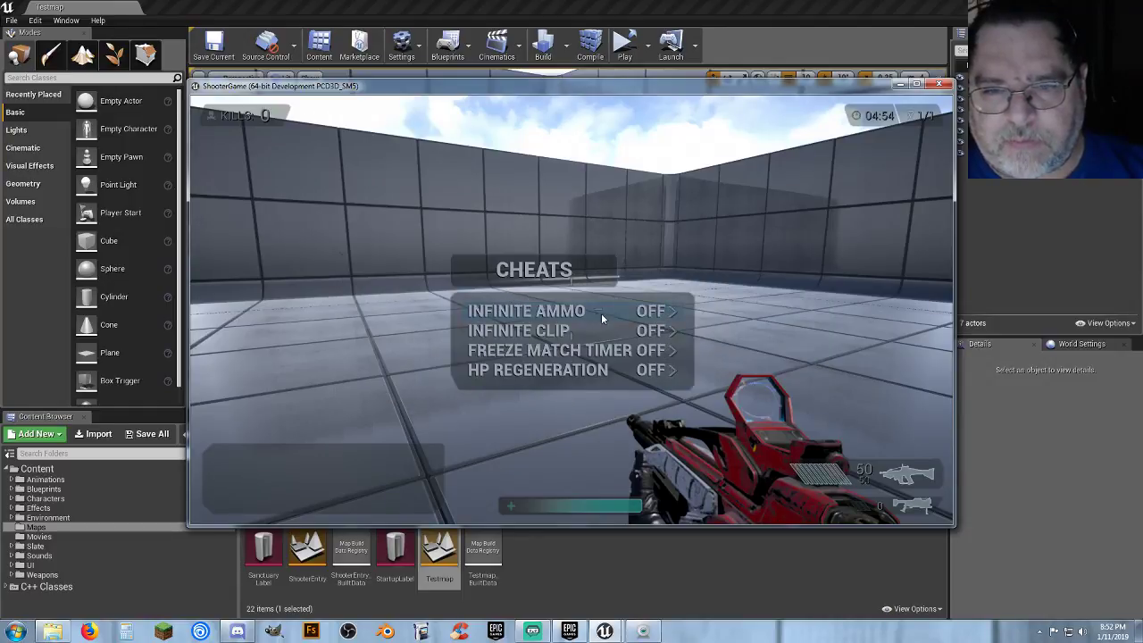
left_click(674, 352)
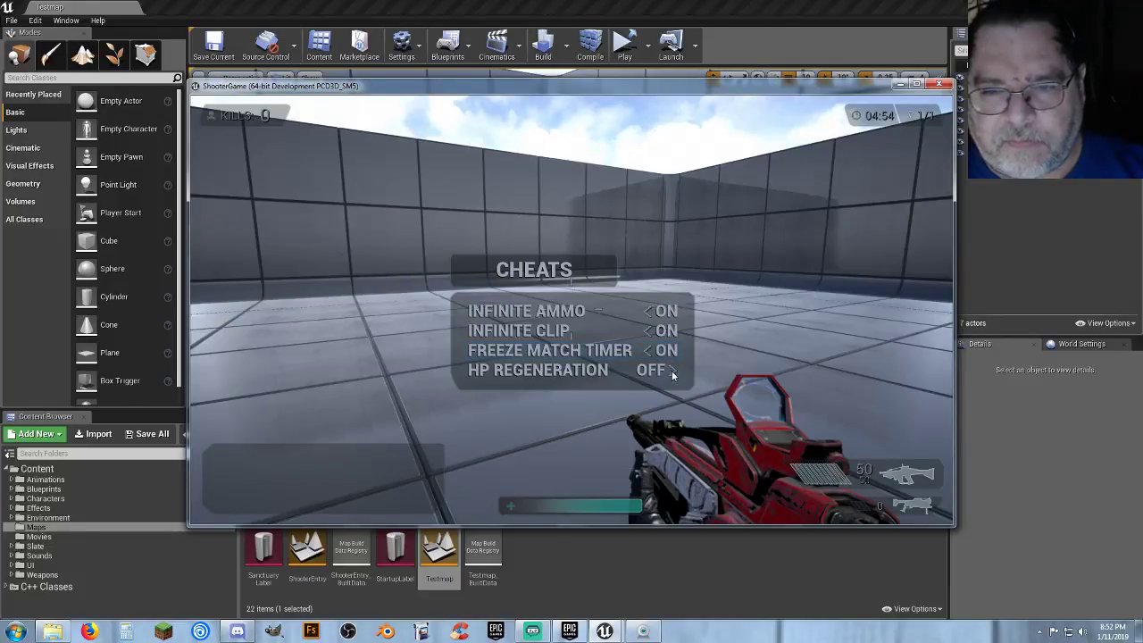
key("Escape")
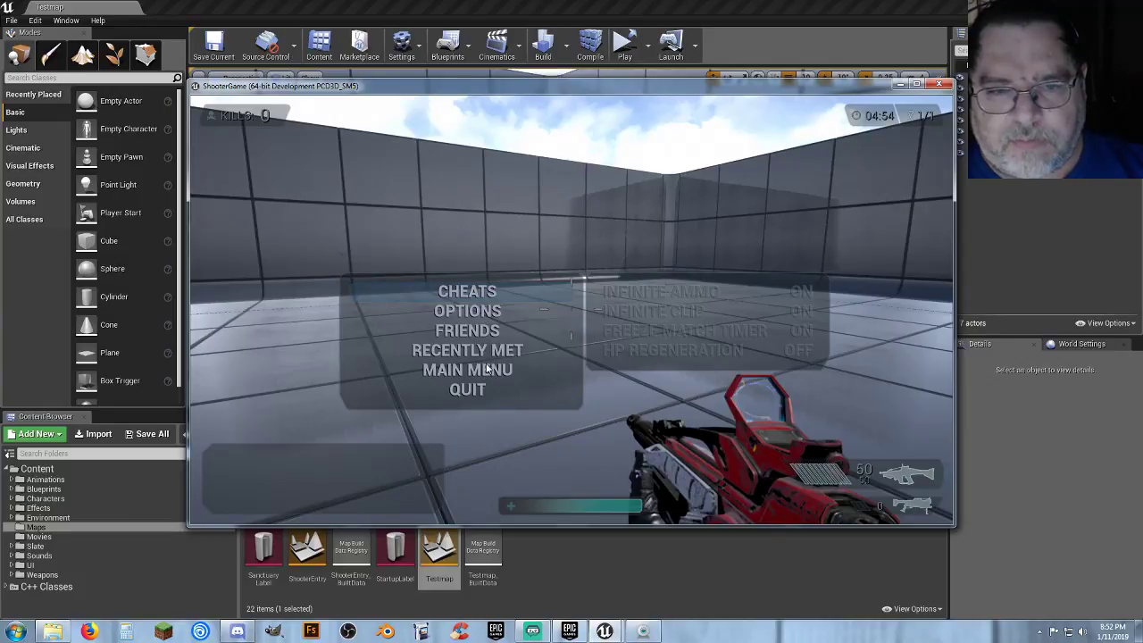
- Leave the Testmap match for the game's main menu, confirming with Yes
mouse_move(485, 375)
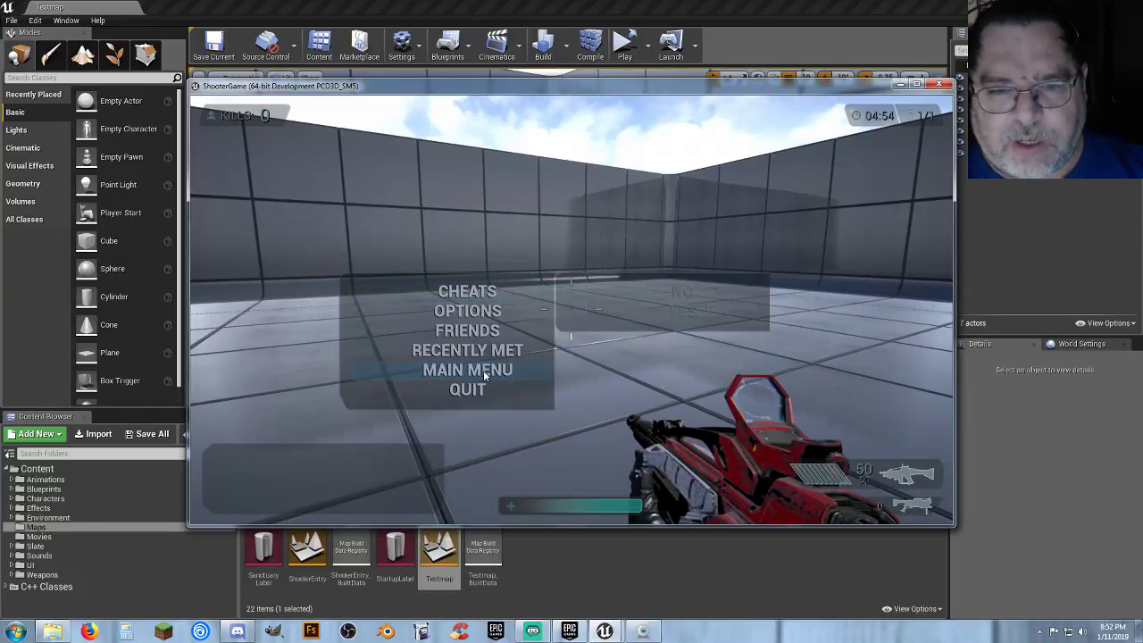
left_click(485, 372)
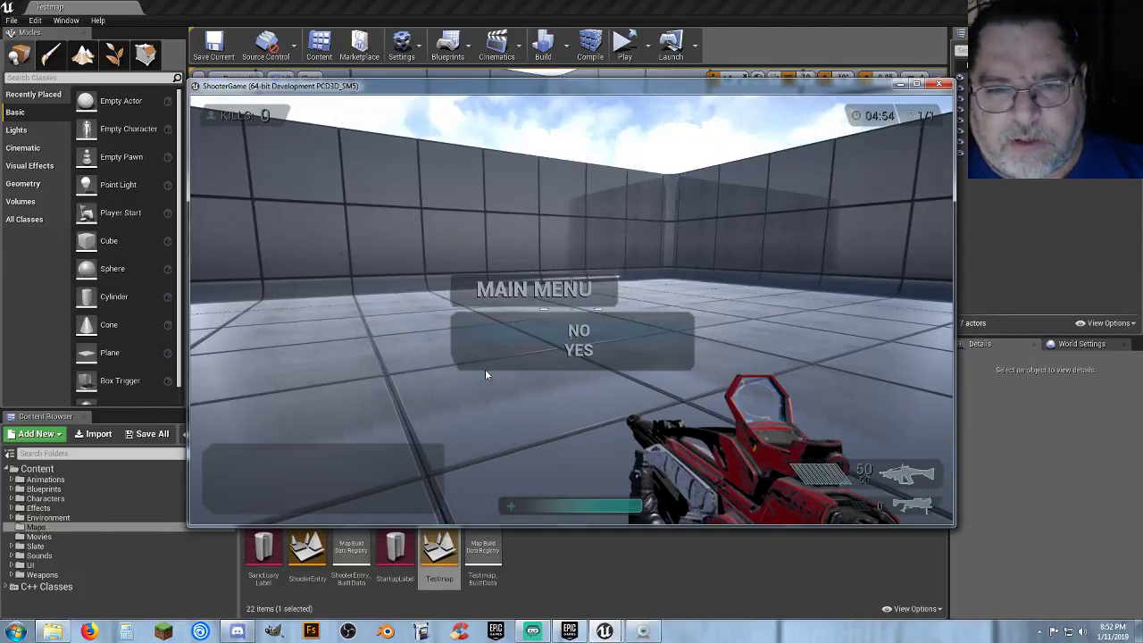
left_click(577, 354)
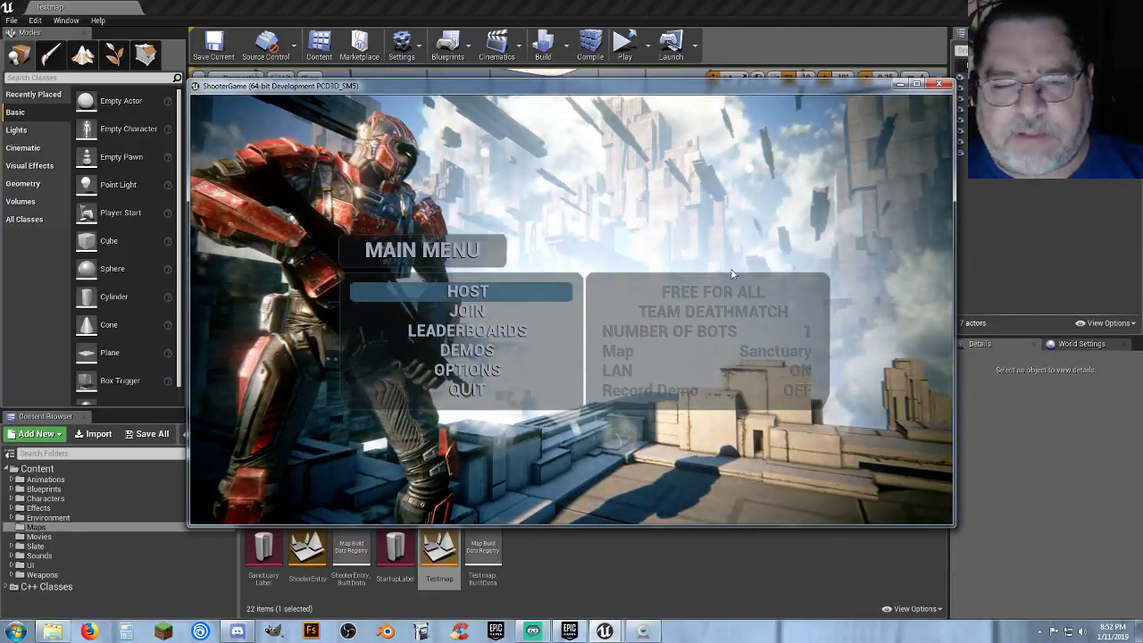
- Check which maps can be chosen when hosting a match, return to the main menu and quit the standalone game
left_click(499, 294)
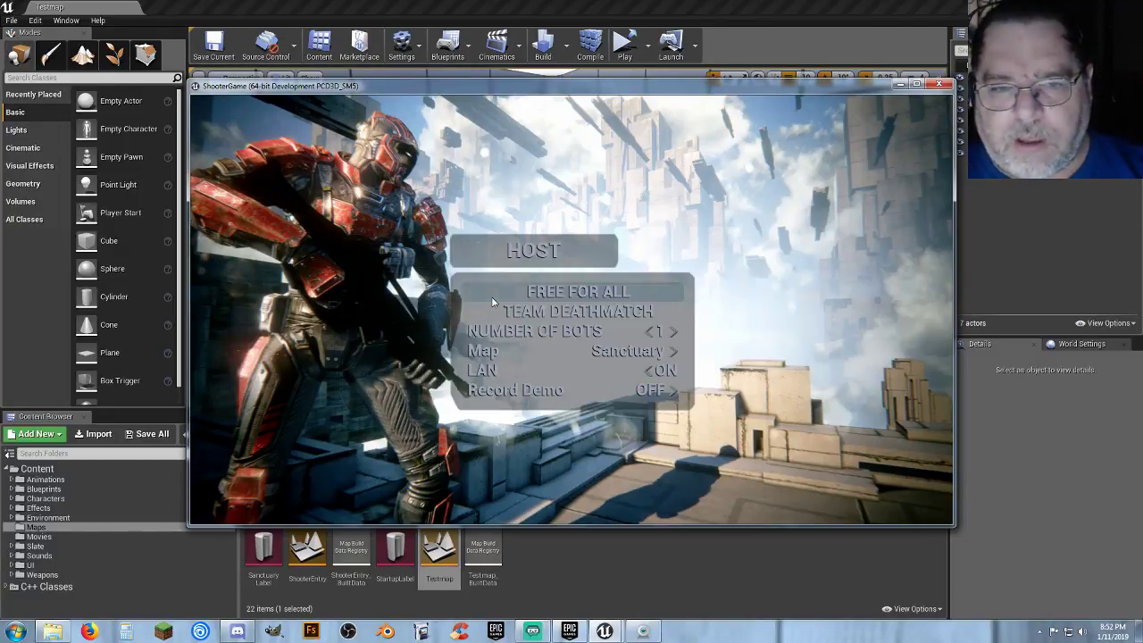
left_click(675, 353)
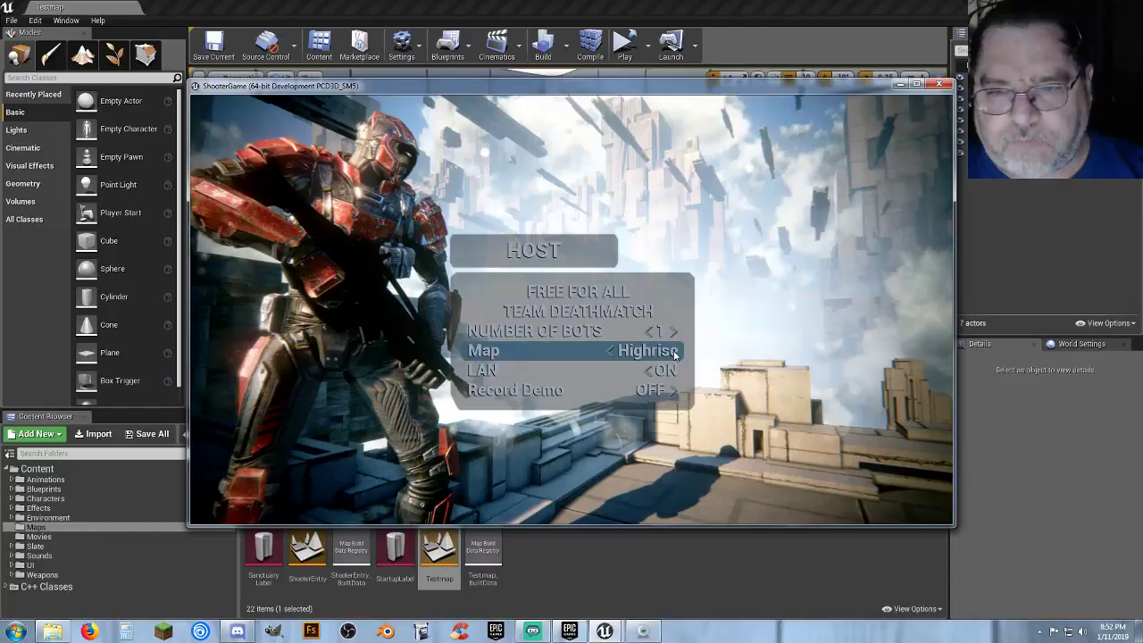
left_click(675, 352)
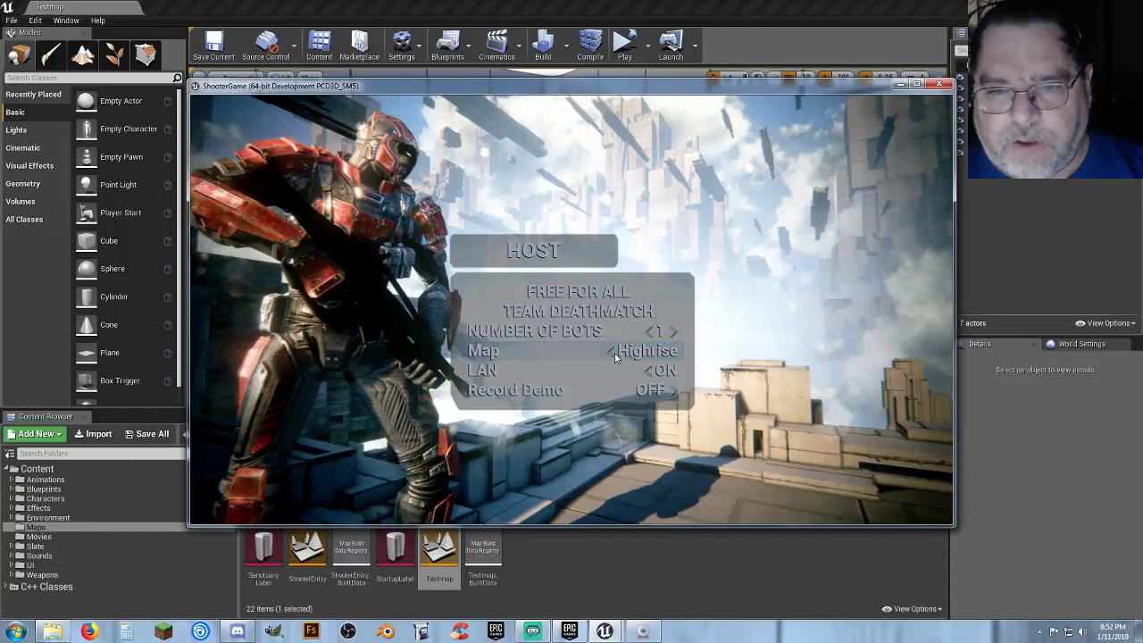
left_click(677, 352)
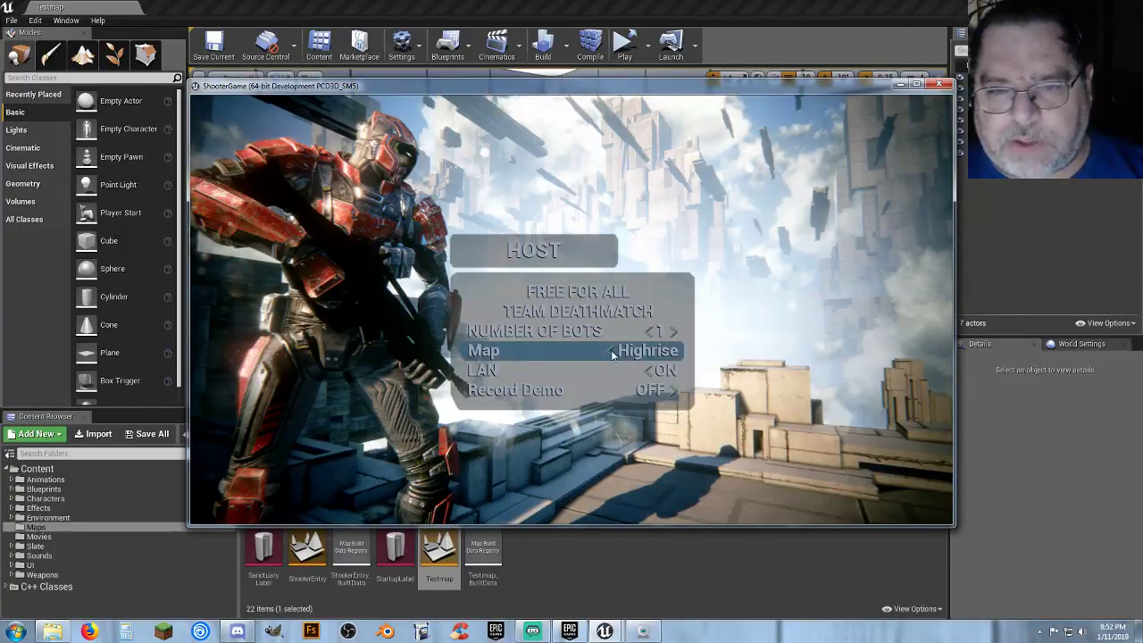
key("Escape")
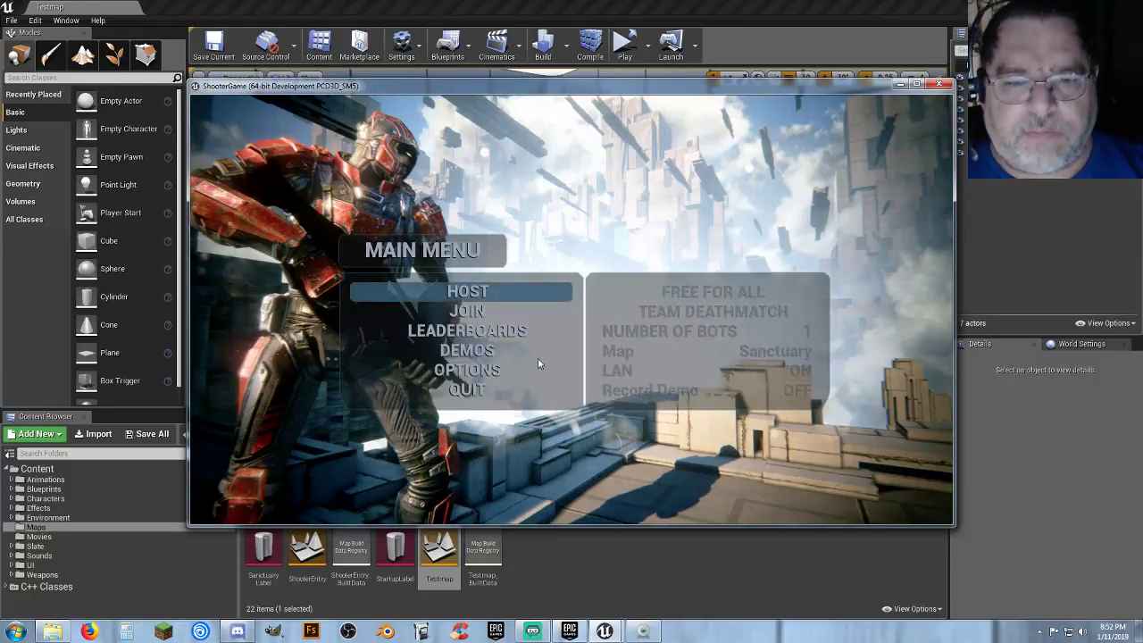
left_click(503, 388)
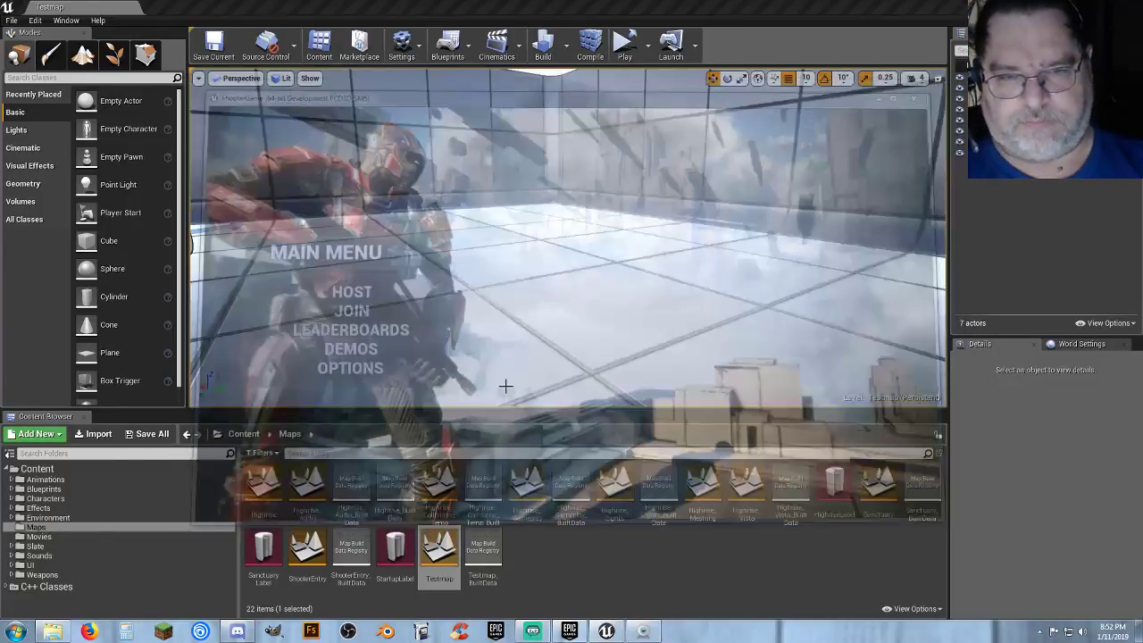
left_click(568, 561)
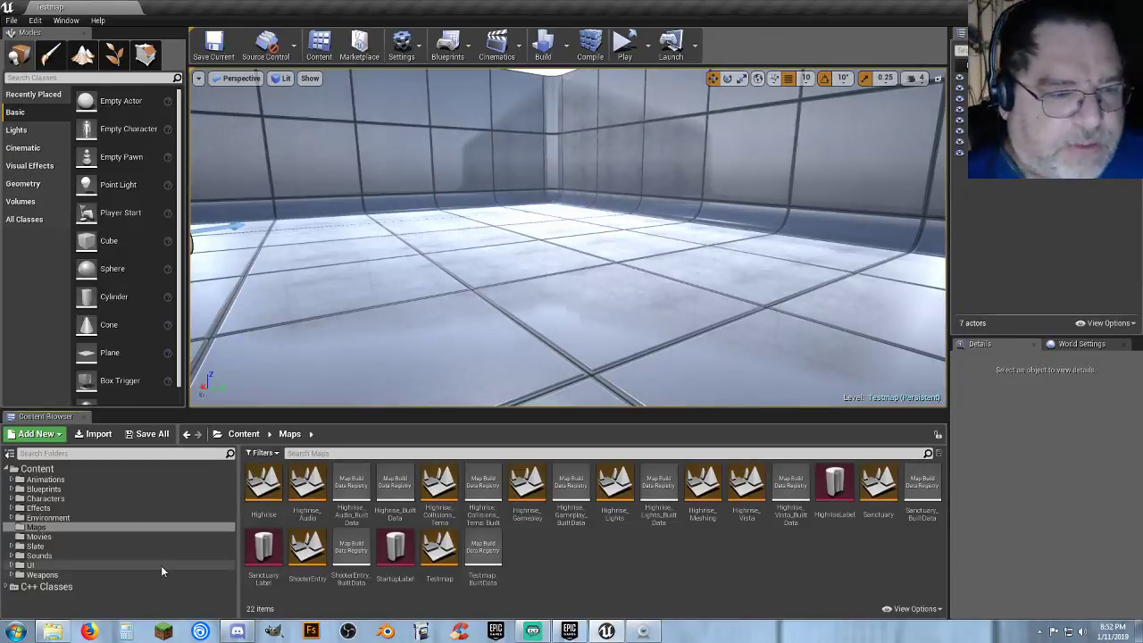
- Look into the UI folder of ShooterGame's public C++ classes and collapse the C++ Classes tree
left_click(13, 587)
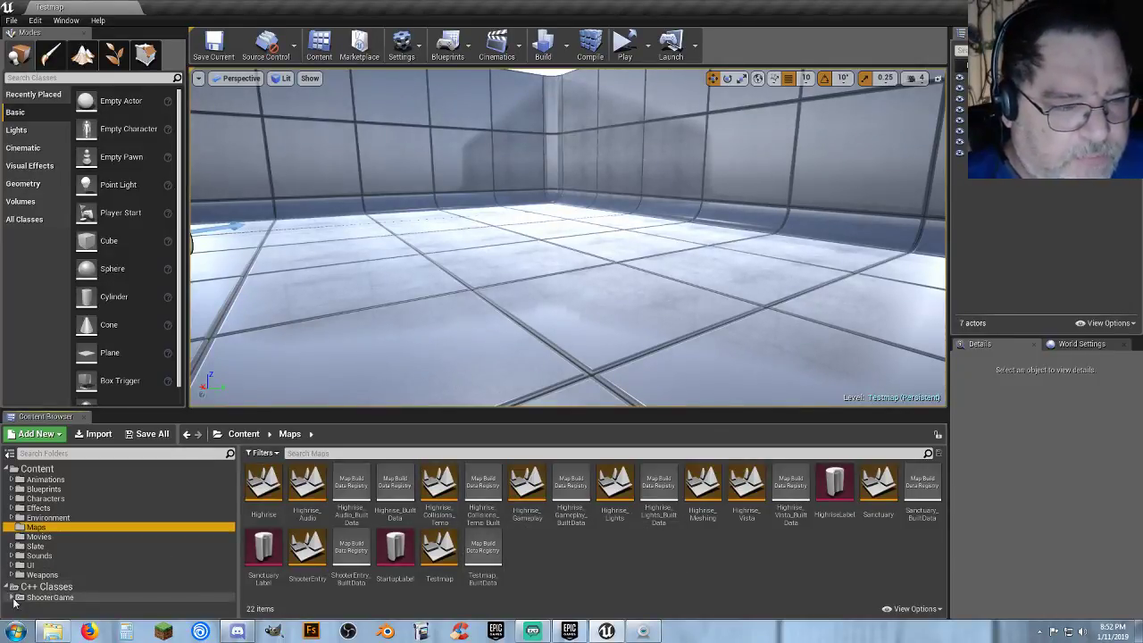
left_click(13, 598)
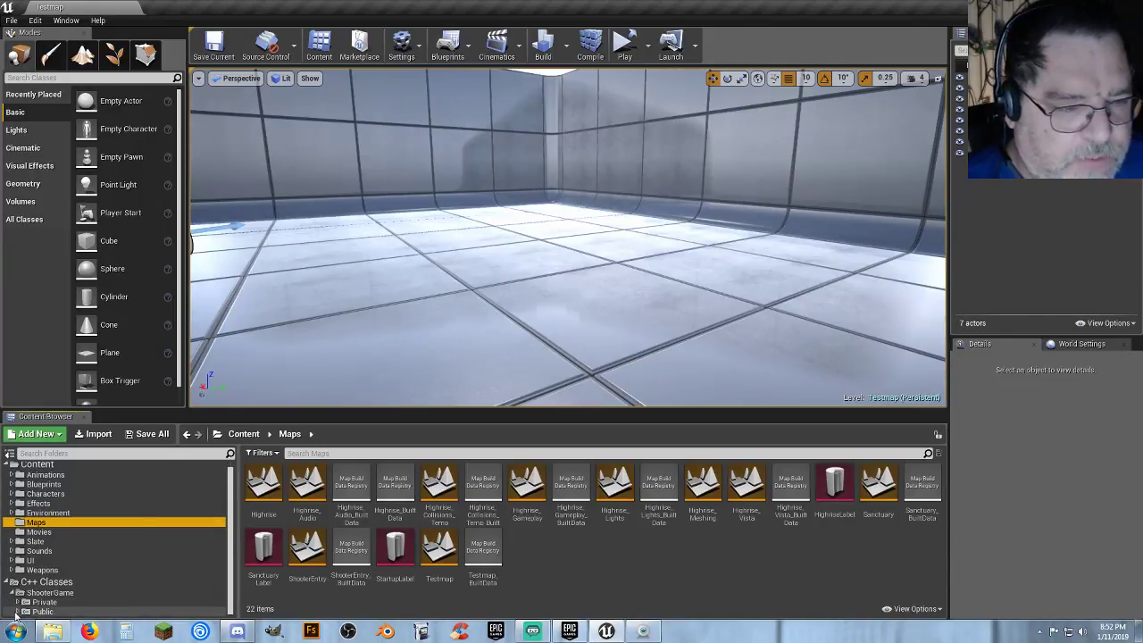
left_click(17, 614)
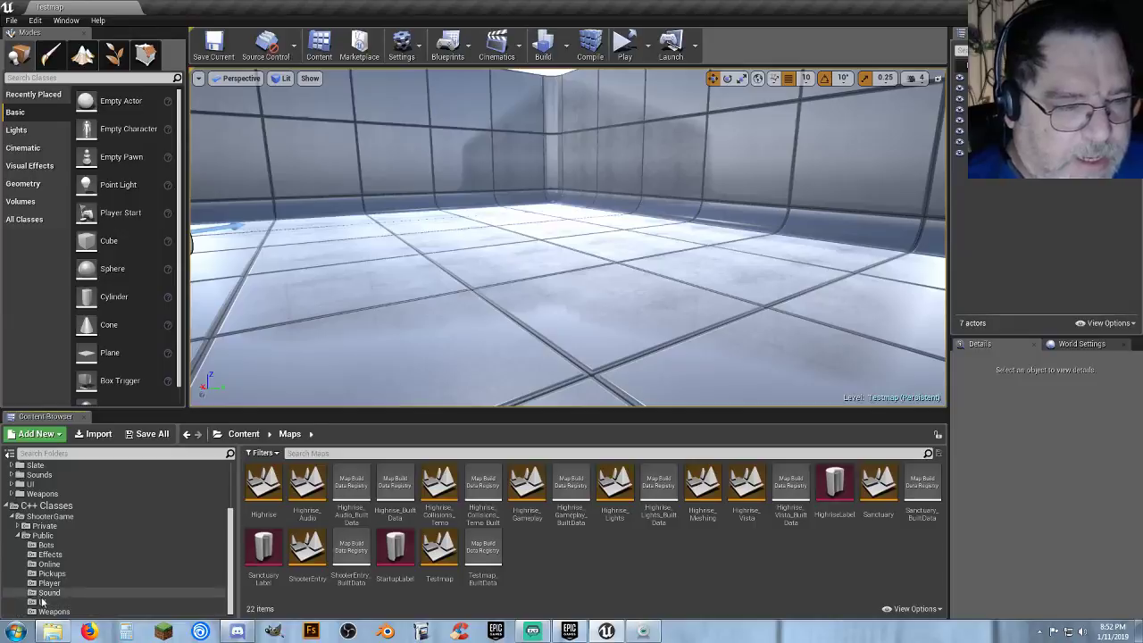
left_click(74, 603)
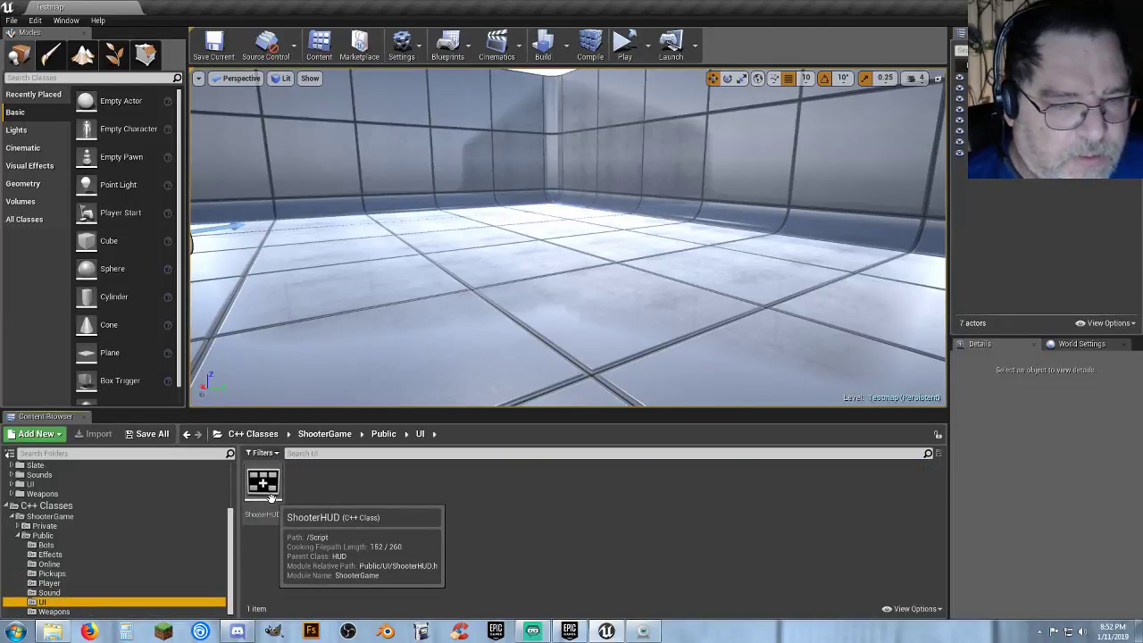
left_click(12, 506)
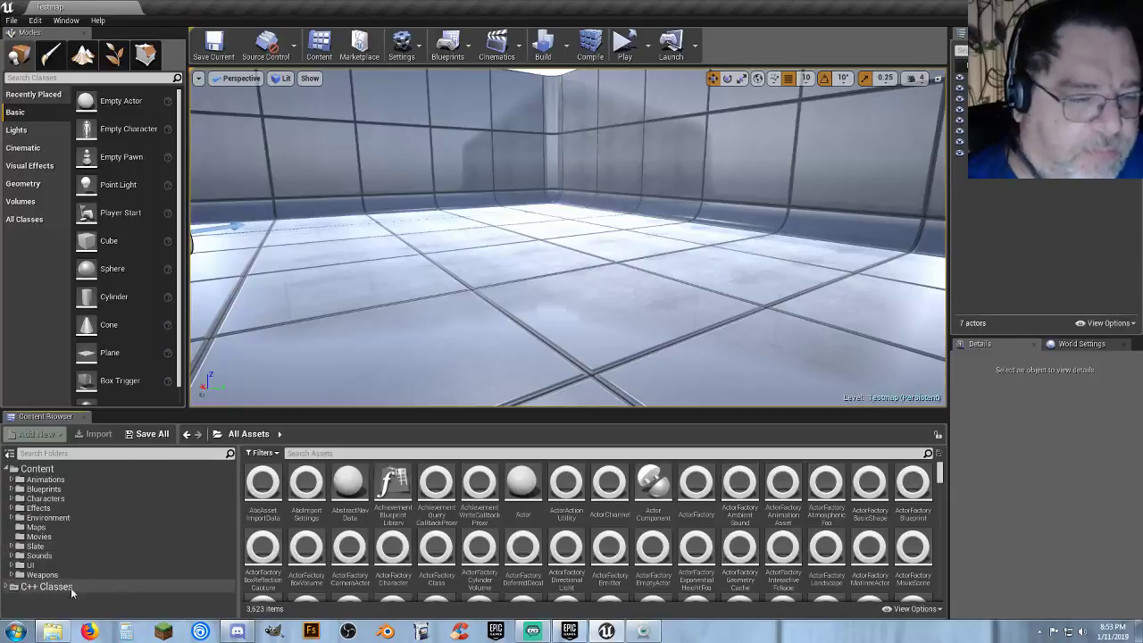
- Look through the project's Weapons, UI, Environment, Effects and Characters content folders
left_click(29, 576)
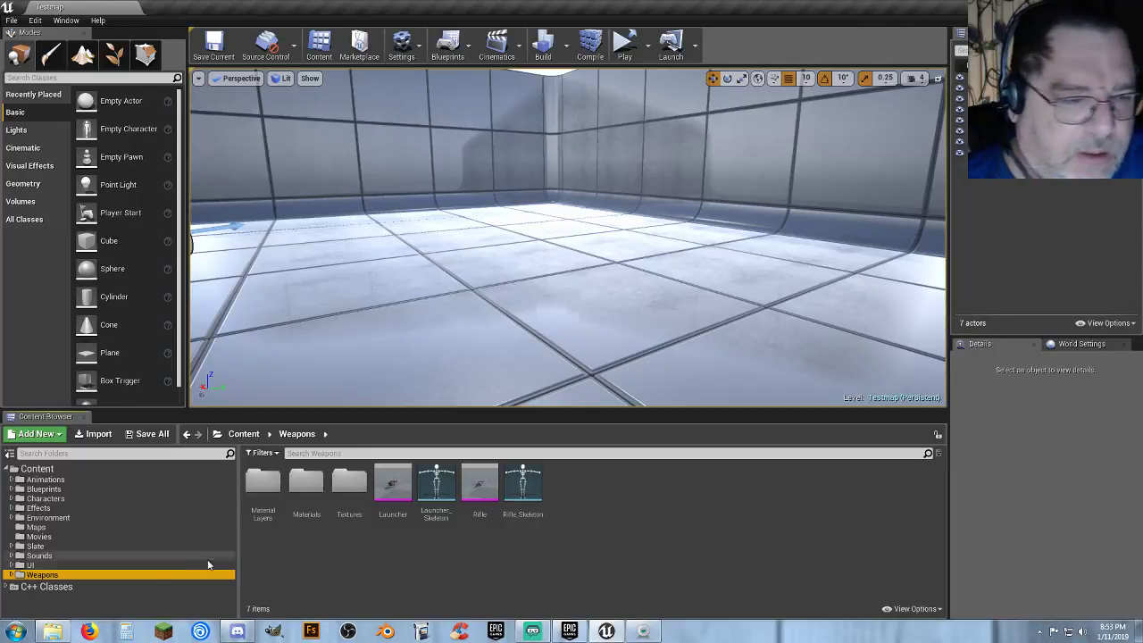
left_click(30, 565)
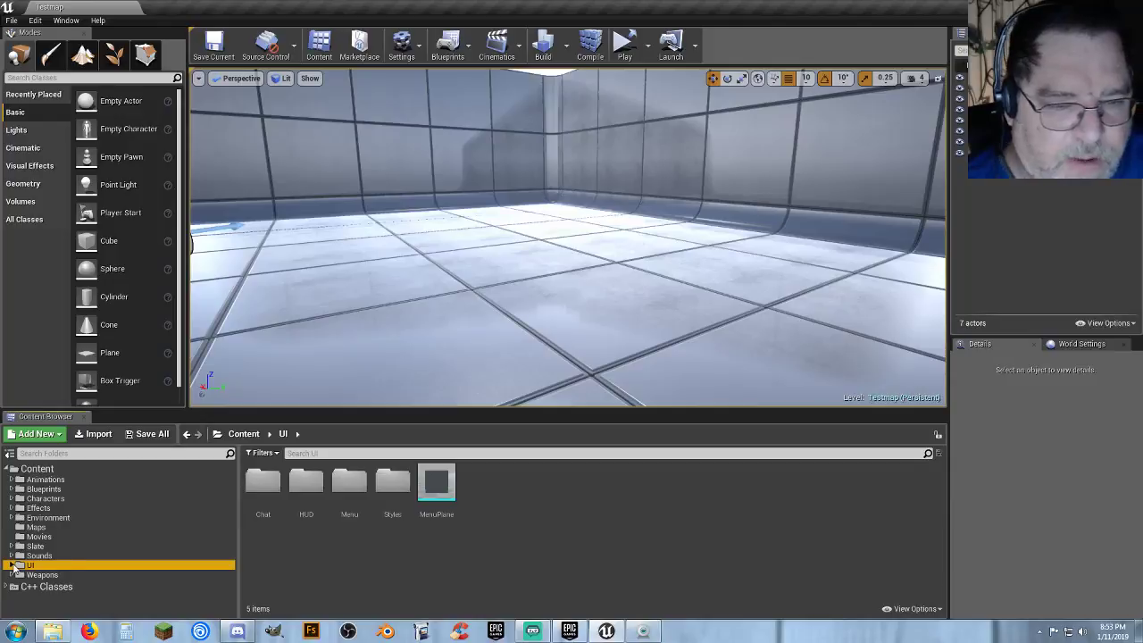
left_click(11, 566)
left_click(12, 566)
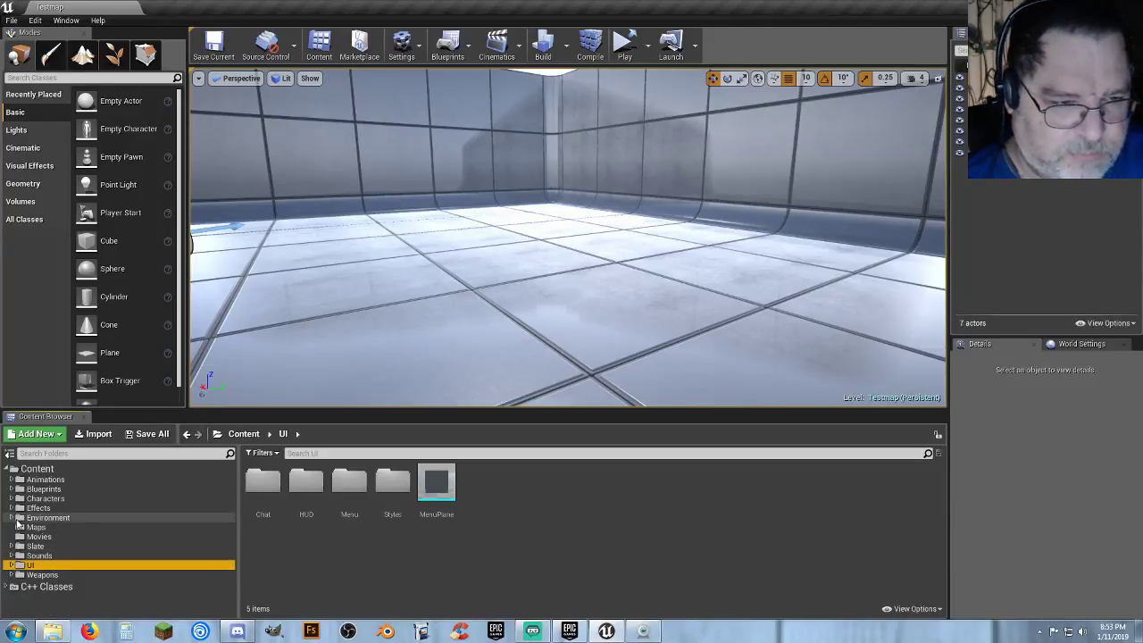
left_click(17, 520)
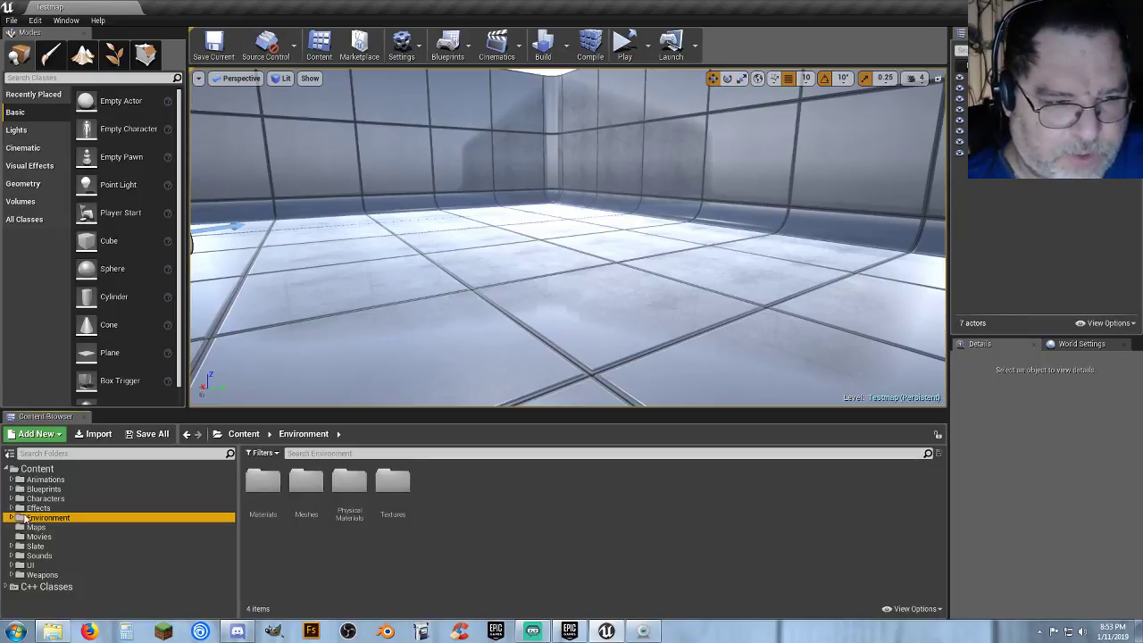
left_click(27, 509)
left_click(28, 499)
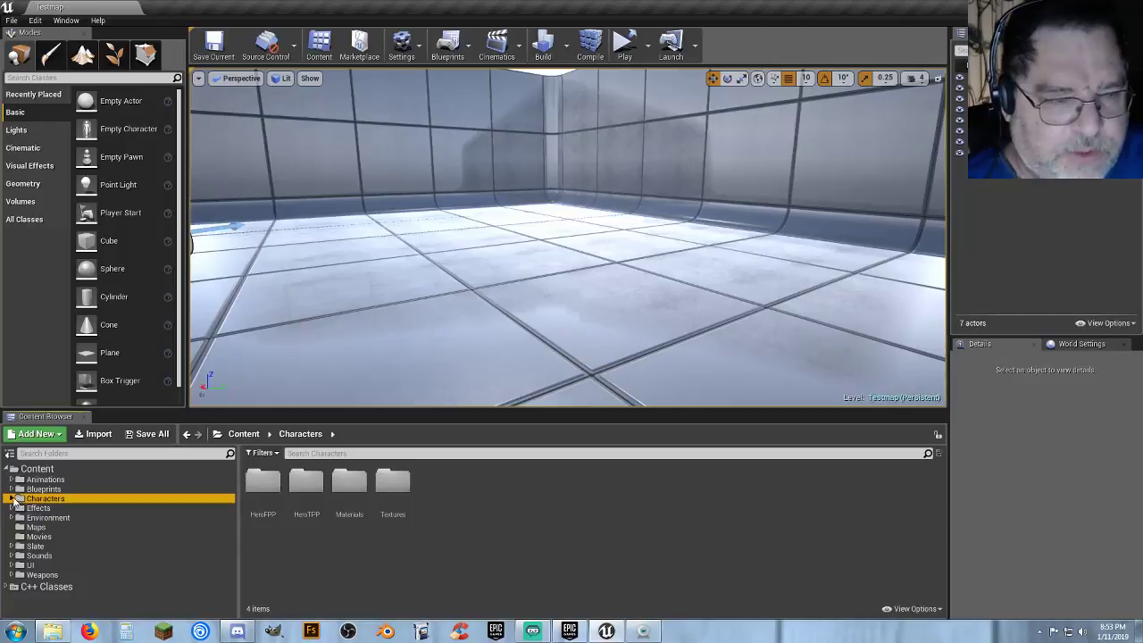
- Show the contents of the HeroFPP folder under Characters and select the HeroFPP mesh
left_click(11, 500)
left_click(45, 508)
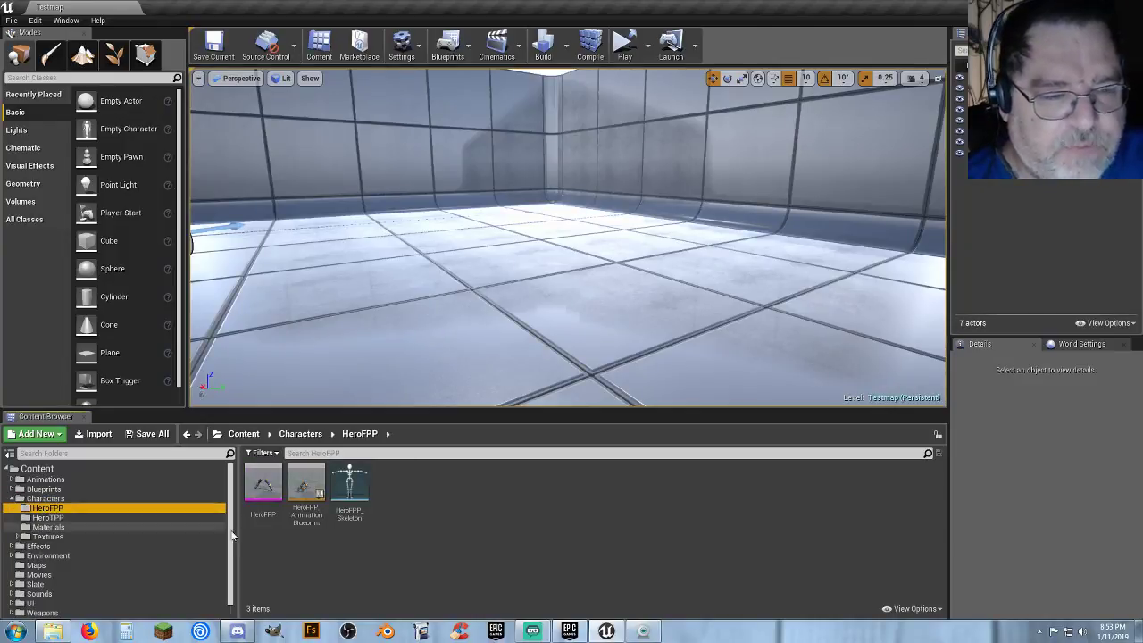
left_click(263, 500)
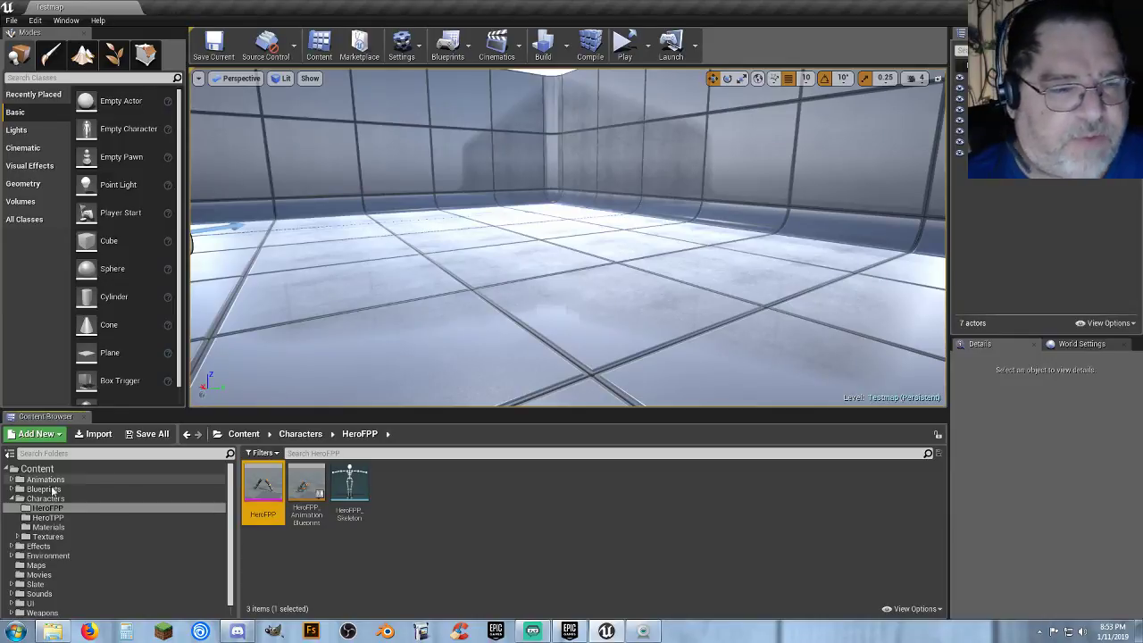
- Open the PlayerPawn Blueprint from the Pawns folder under Blueprints
left_click(13, 488)
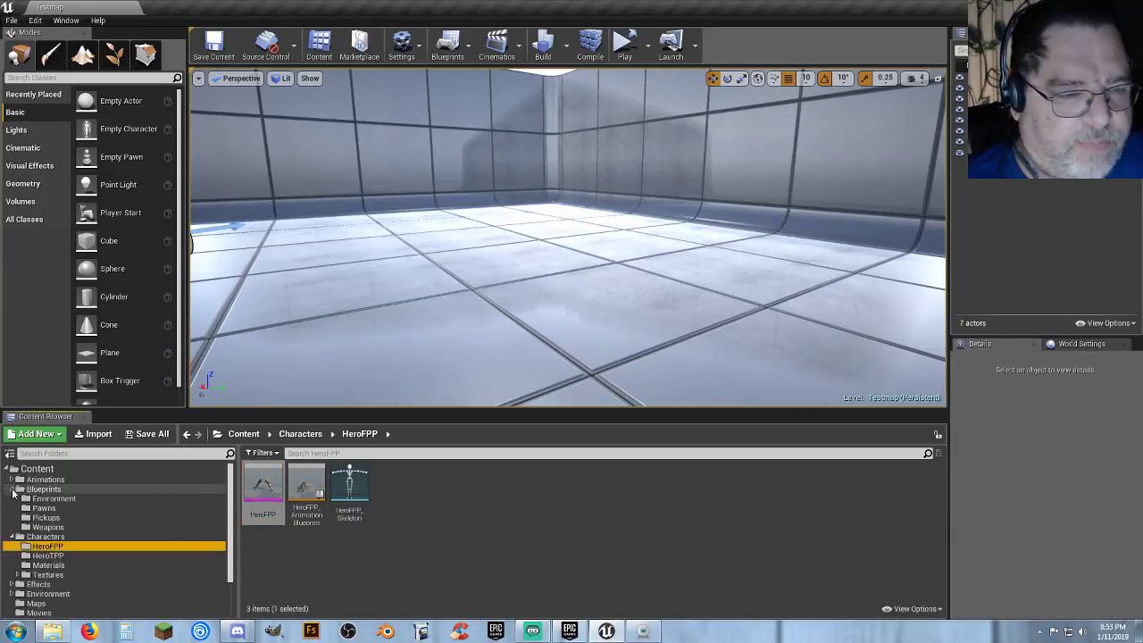
left_click(67, 511)
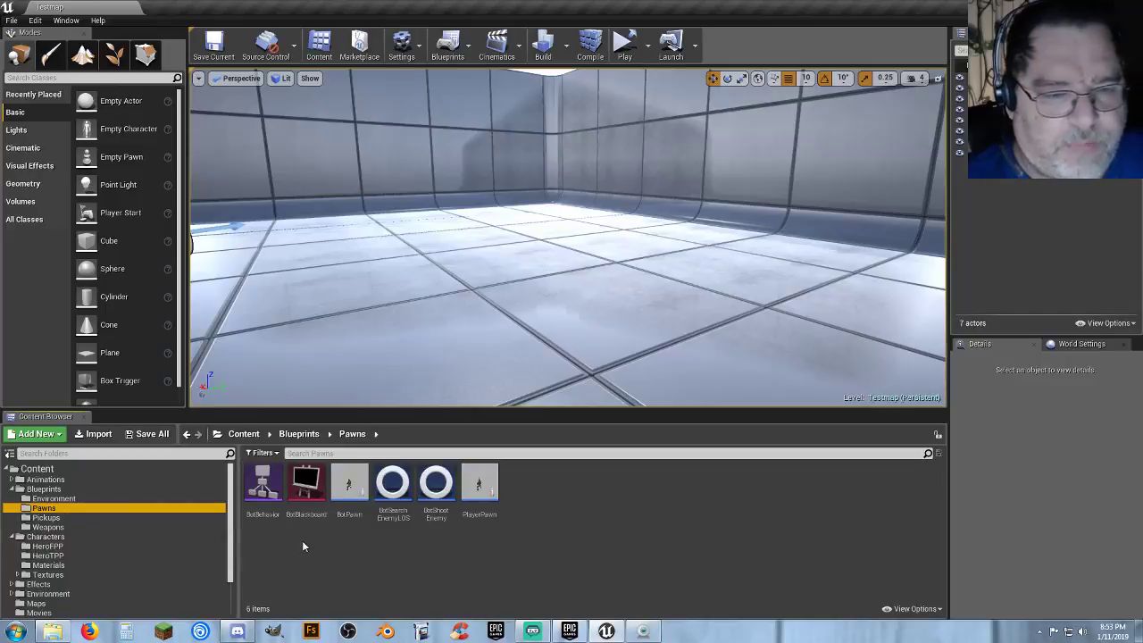
double_click(491, 521)
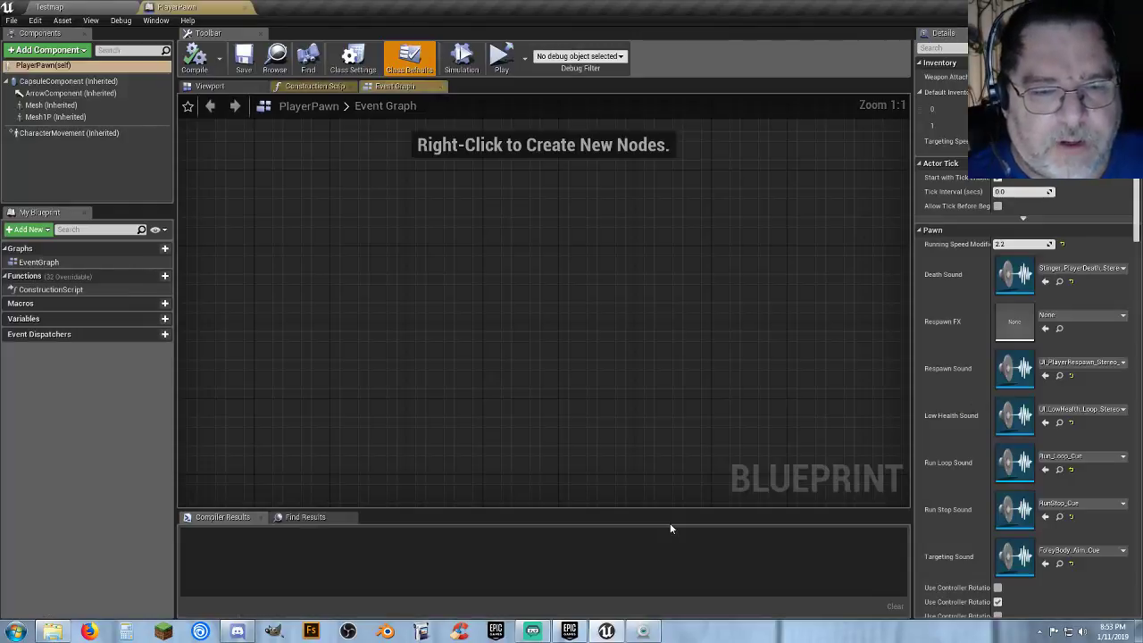
- Examine PlayerPawn's 3D character preview and its Event Graph, and close the Blueprint
left_click(214, 86)
right_click_drag(533, 291, 589, 358)
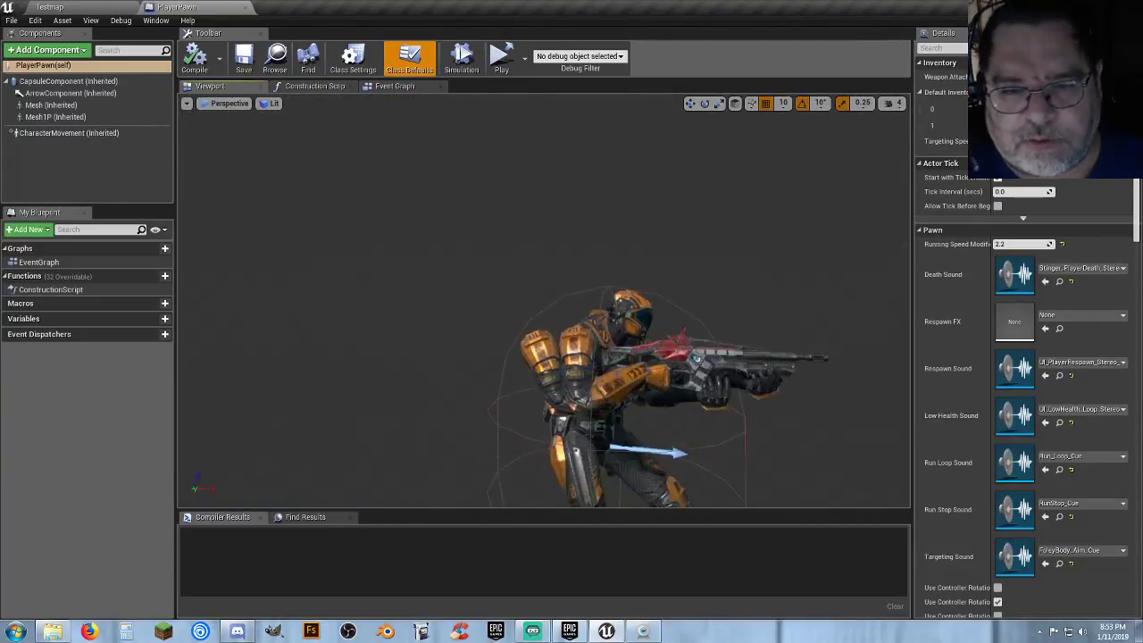
scroll(536, 297, "up", 2)
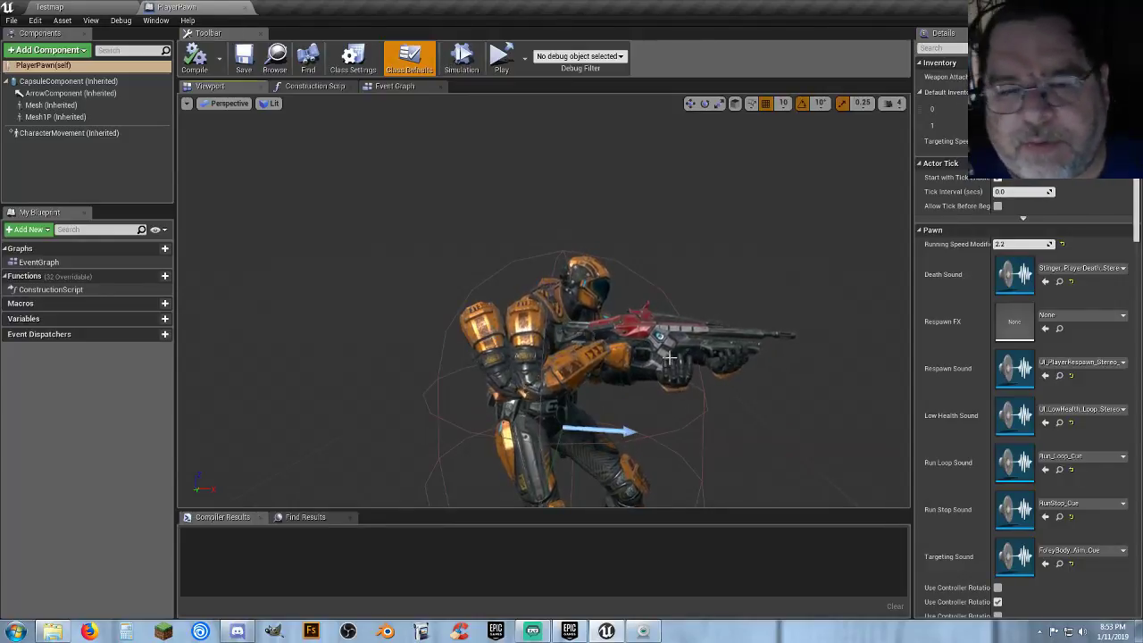
right_click_drag(670, 357, 707, 434)
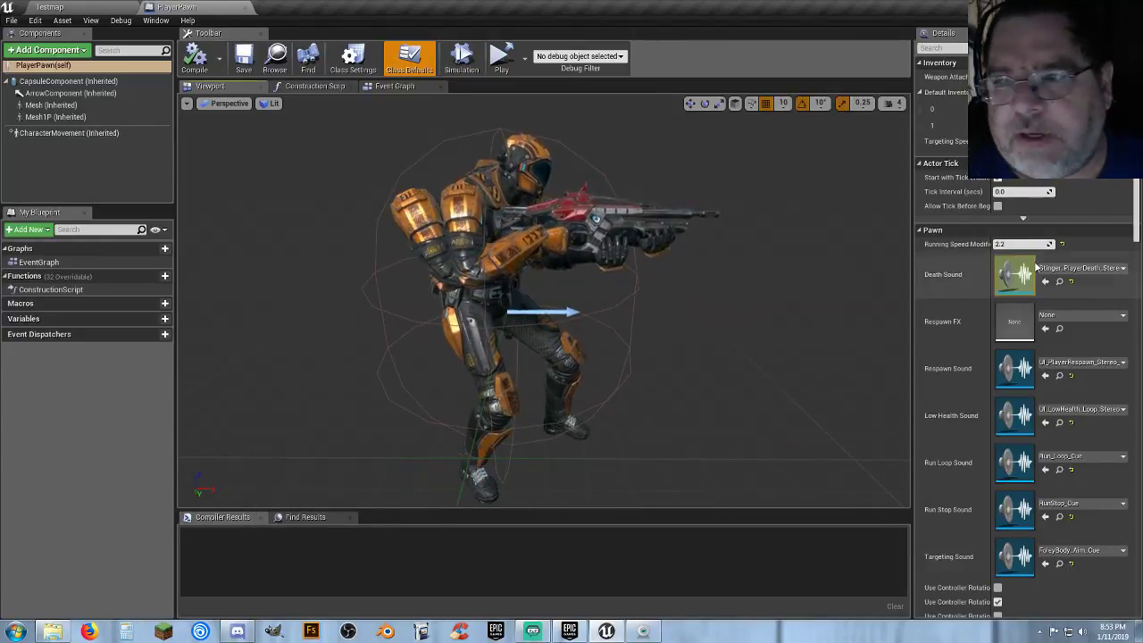
left_click(400, 86)
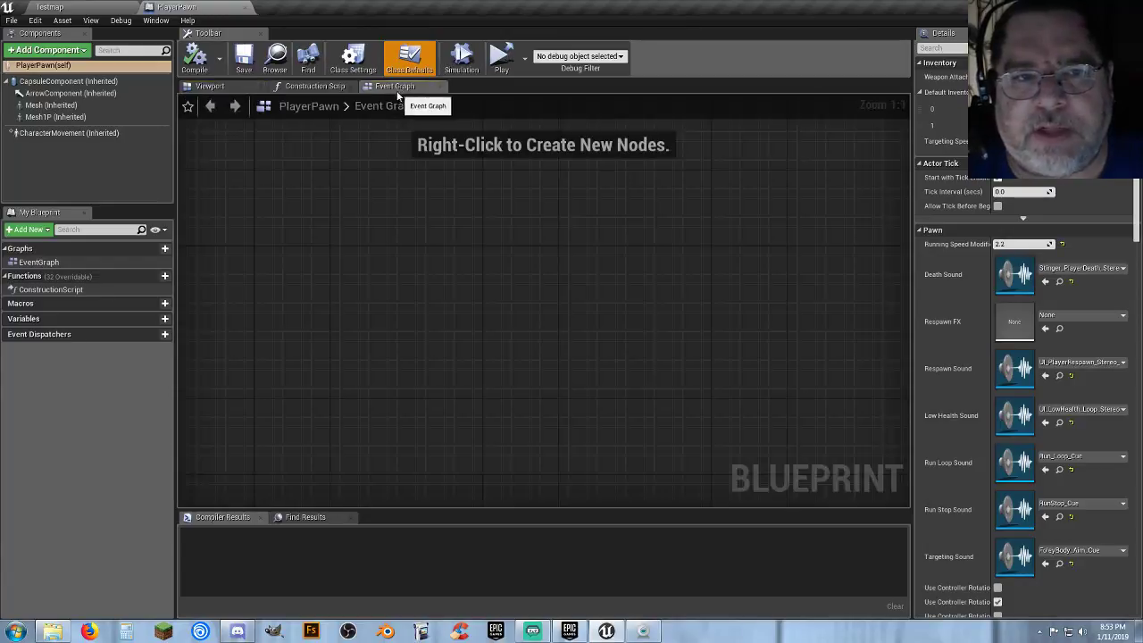
left_click(225, 85)
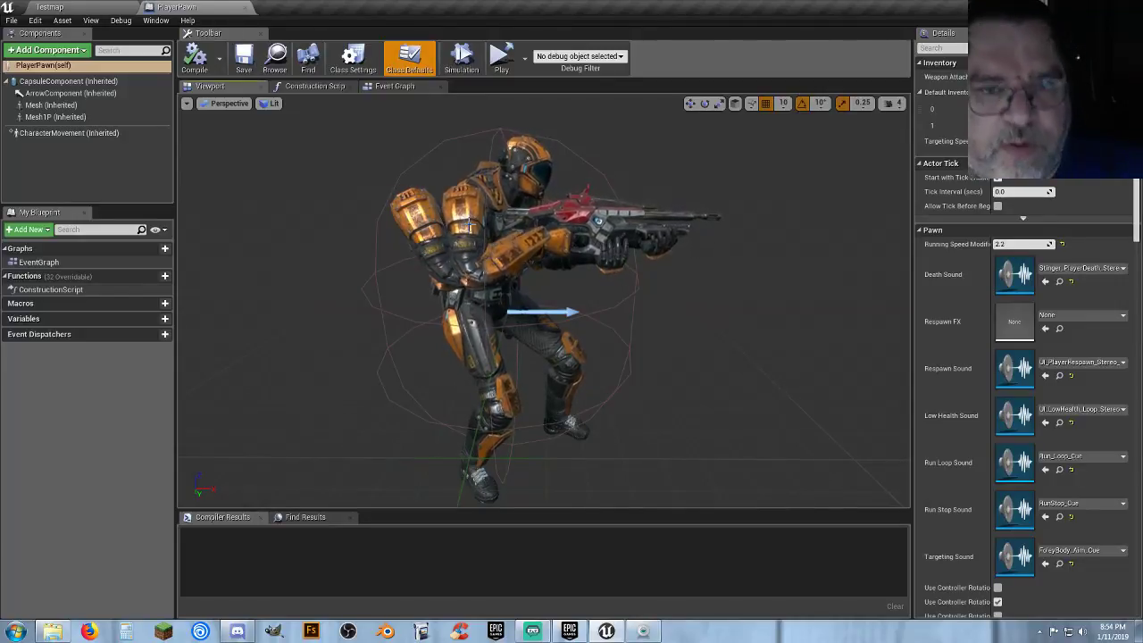
left_click(247, 7)
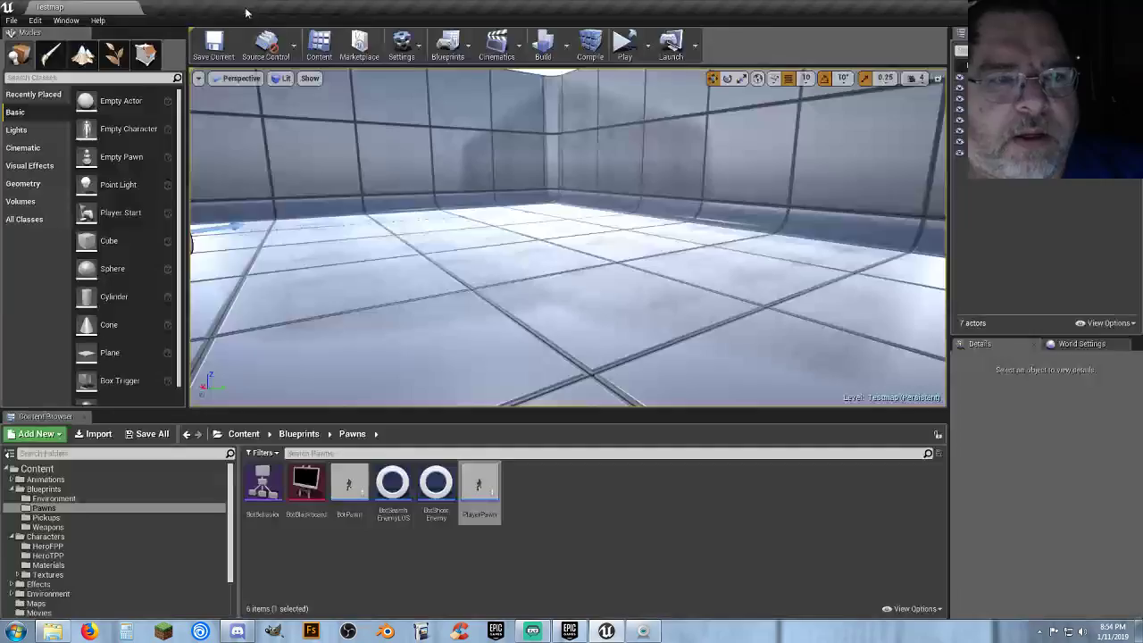
- Open the HeroTPP_Skeleton asset from the HeroTPP folder under Characters
left_click(82, 556)
left_click(552, 555)
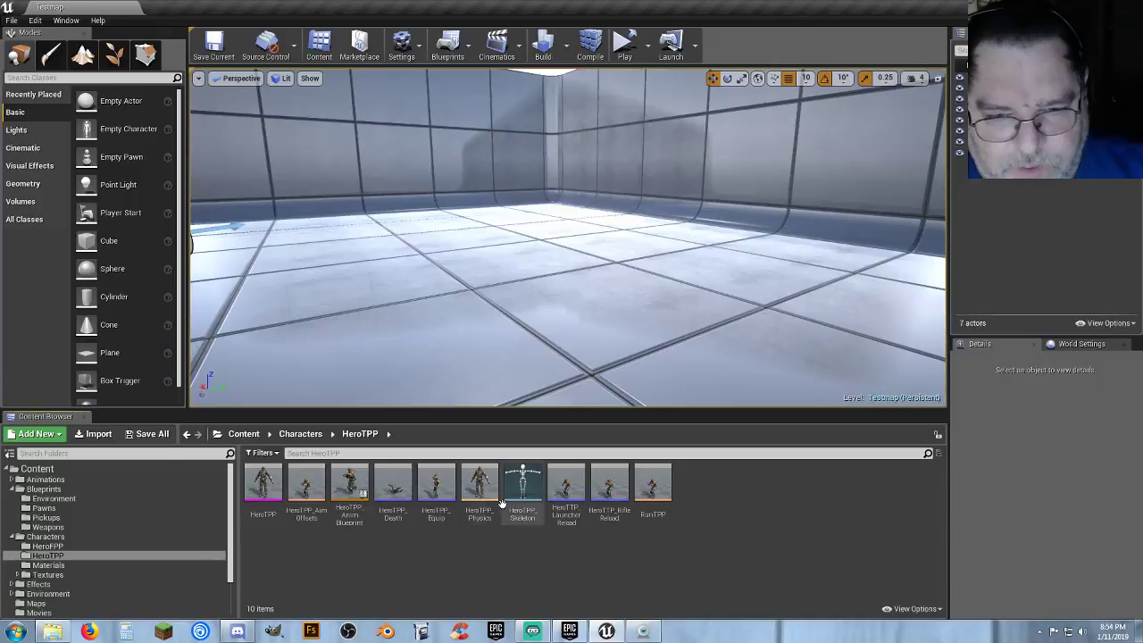
double_click(525, 523)
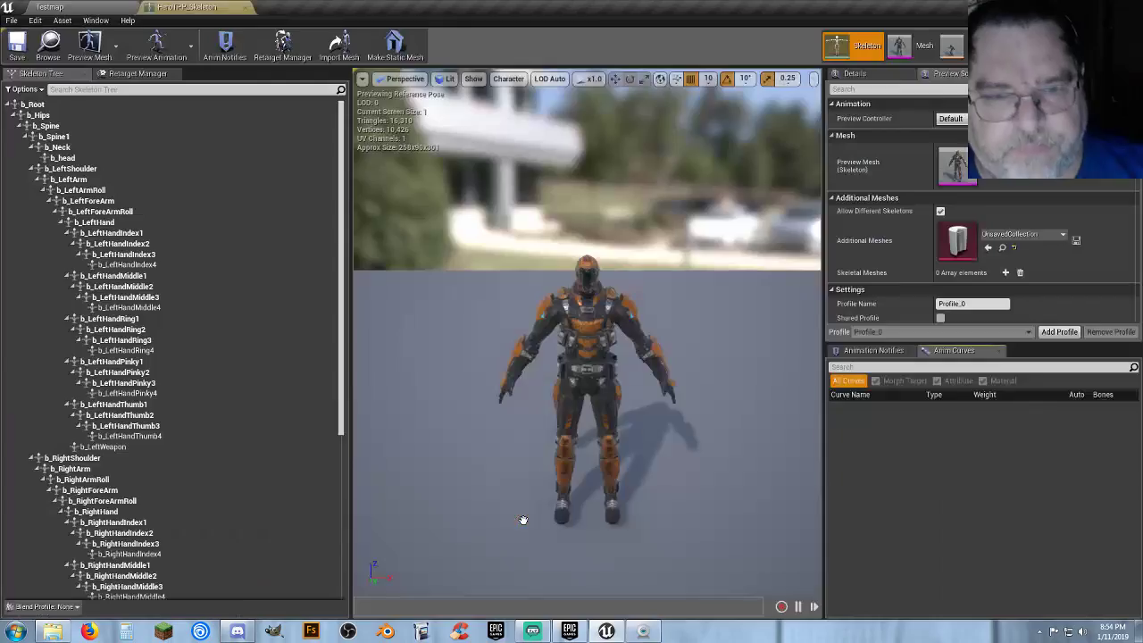
- Examine the skeleton's bones along the left arm from b_LeftArm to b_LeftHandIndex3 and the rest of the bone hierarchy
left_click(125, 178)
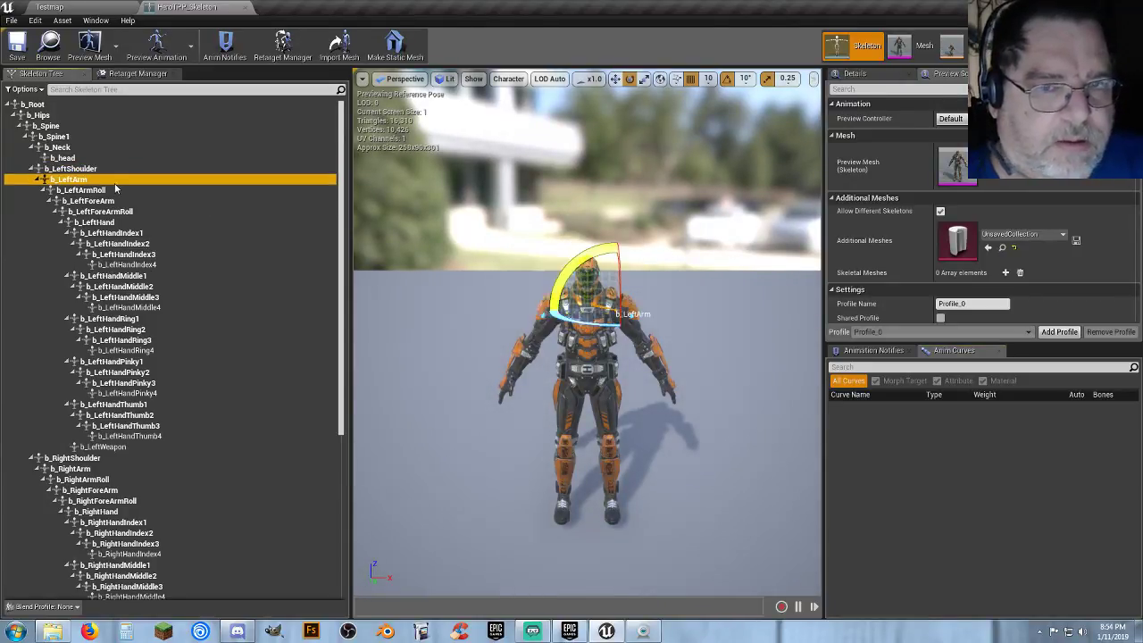
left_click(114, 191)
left_click(118, 202)
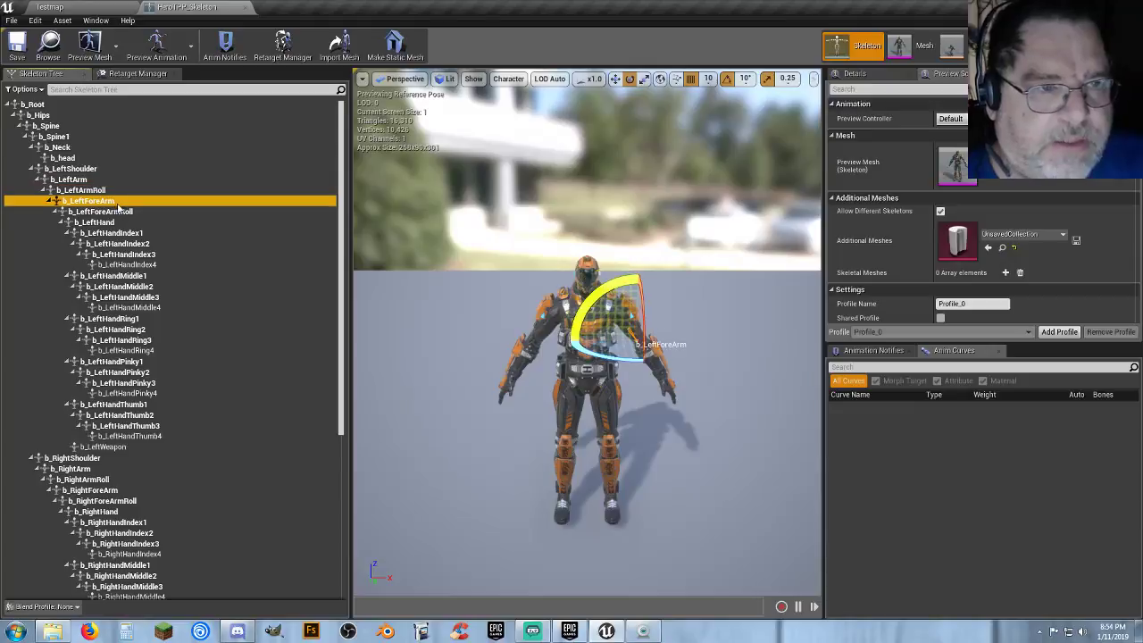
left_click(132, 214)
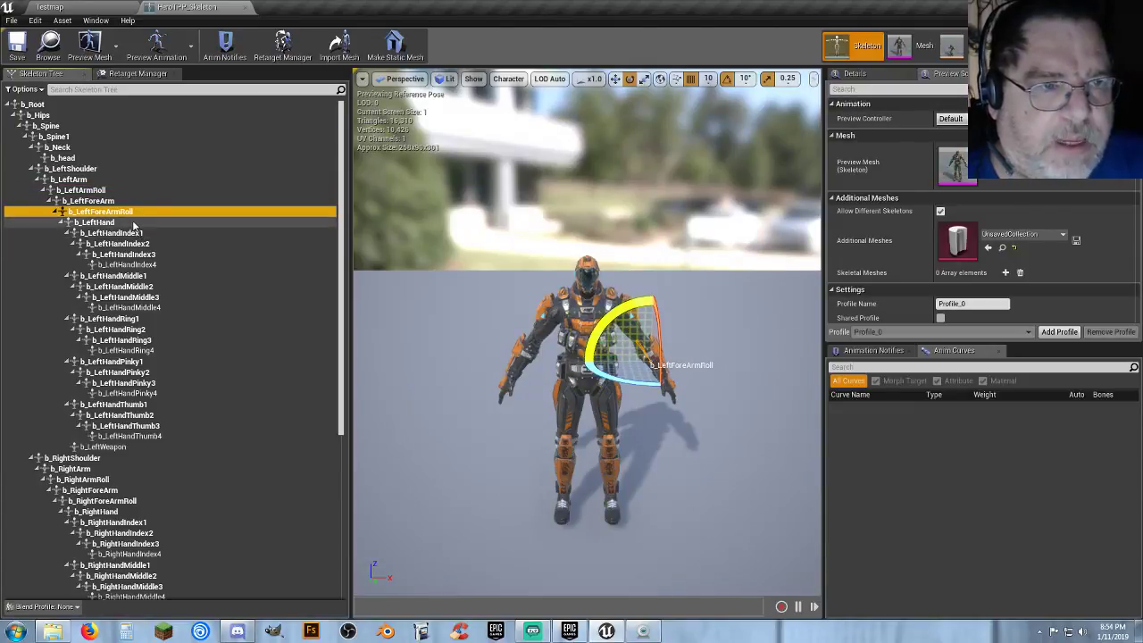
left_click(134, 222)
left_click(145, 233)
left_click(151, 254)
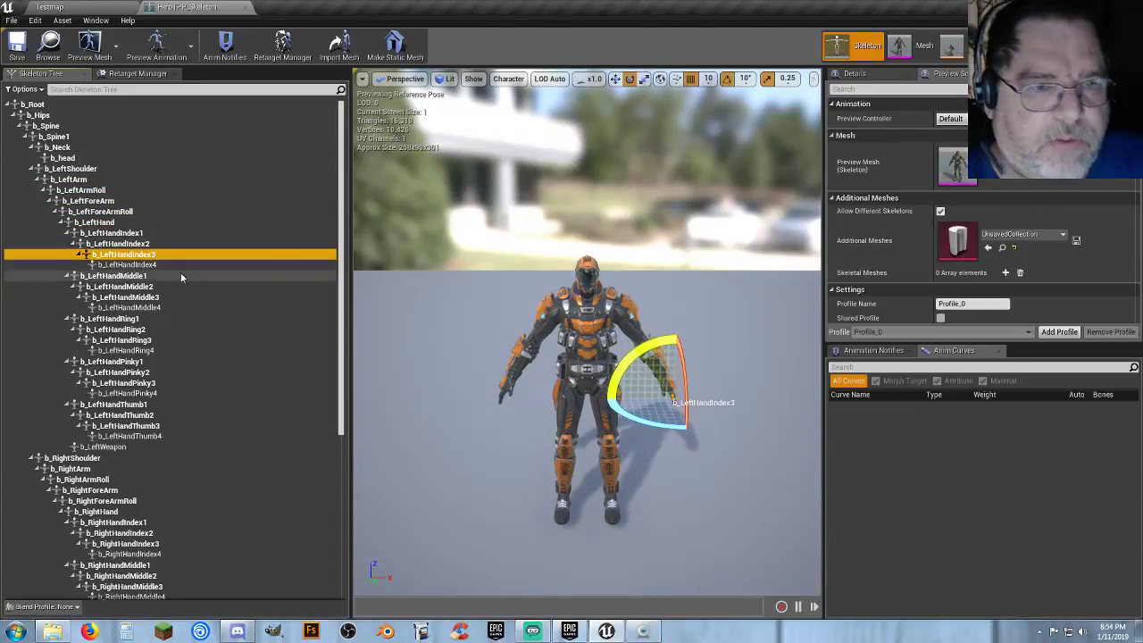
scroll(180, 272, "down", 8)
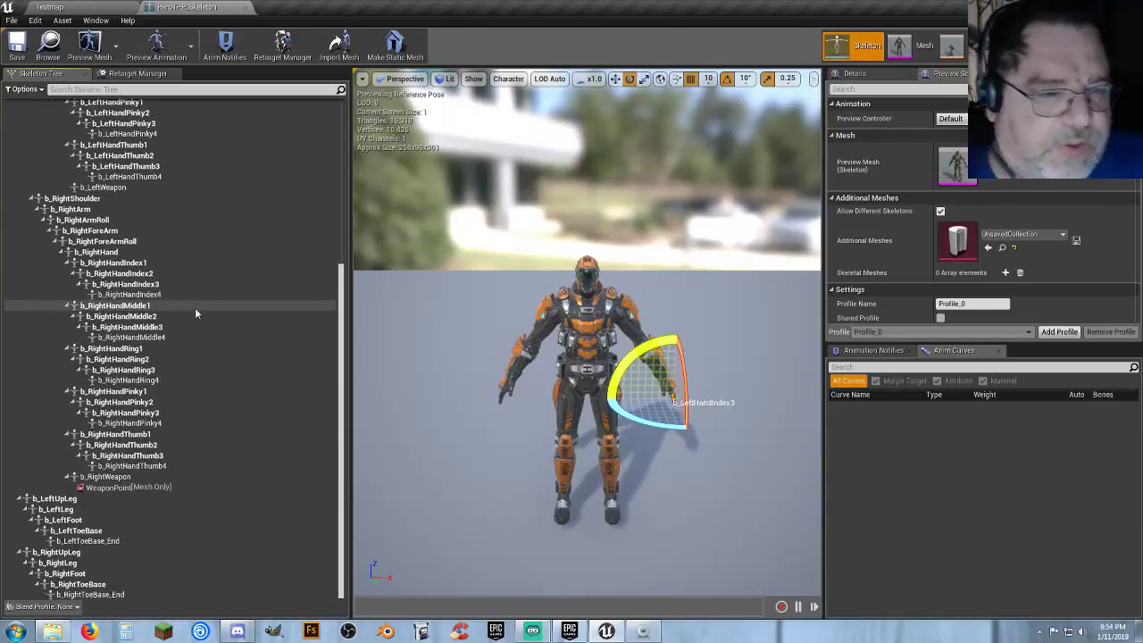
- Inspect the WeaponPoint socket and the b_RightWeapon bone in the skeleton hierarchy, and close the skeleton asset
left_click(113, 487)
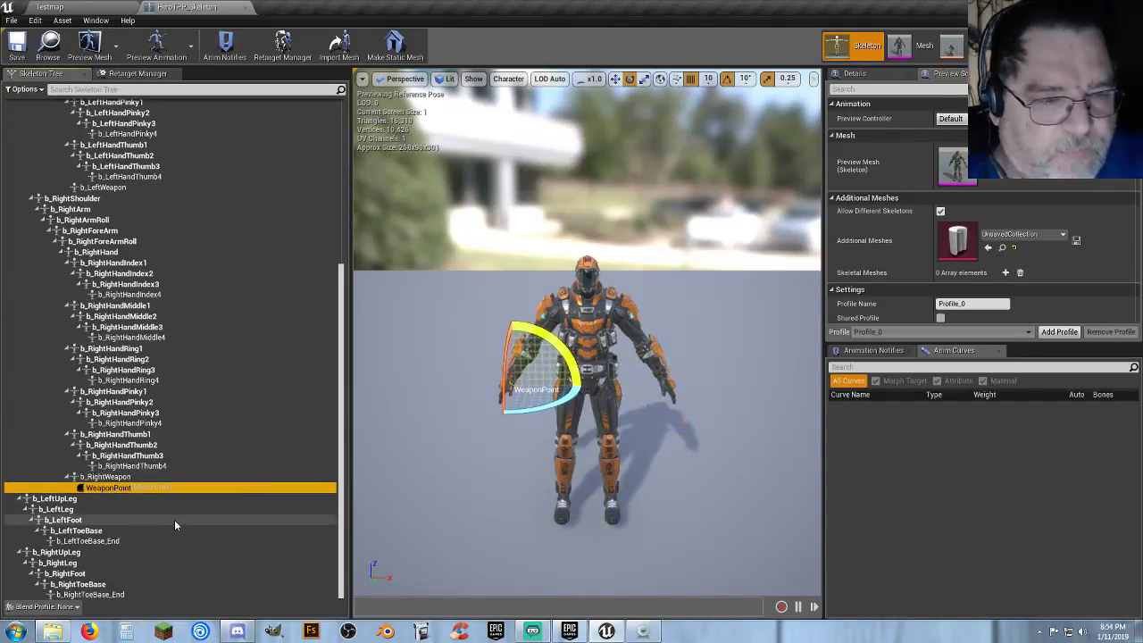
left_click(165, 476)
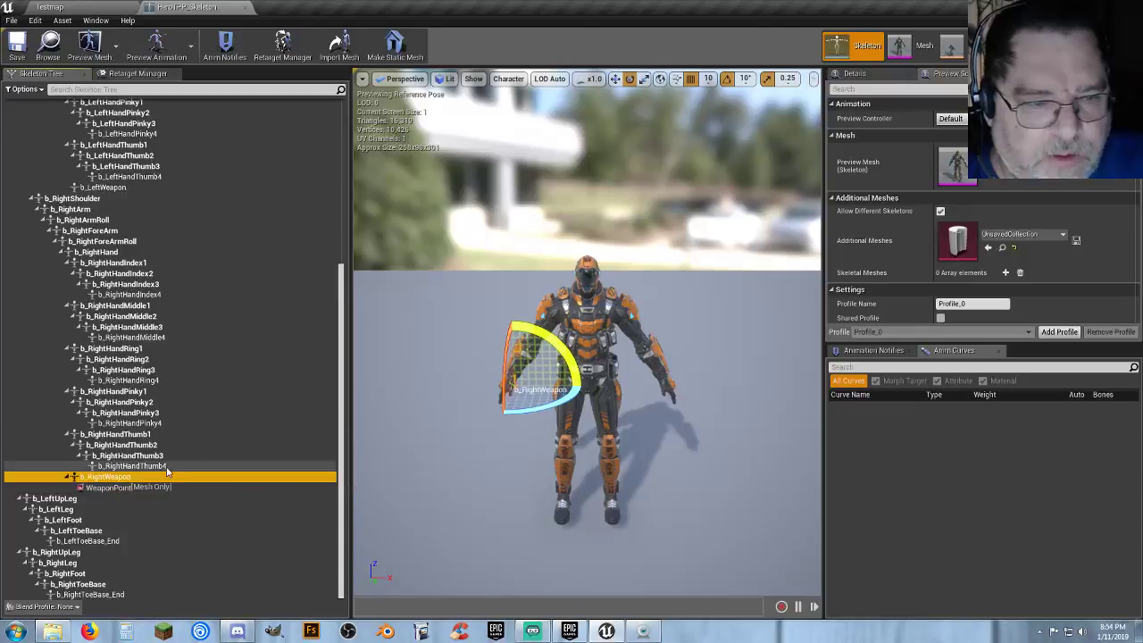
scroll(242, 428, "up", 8)
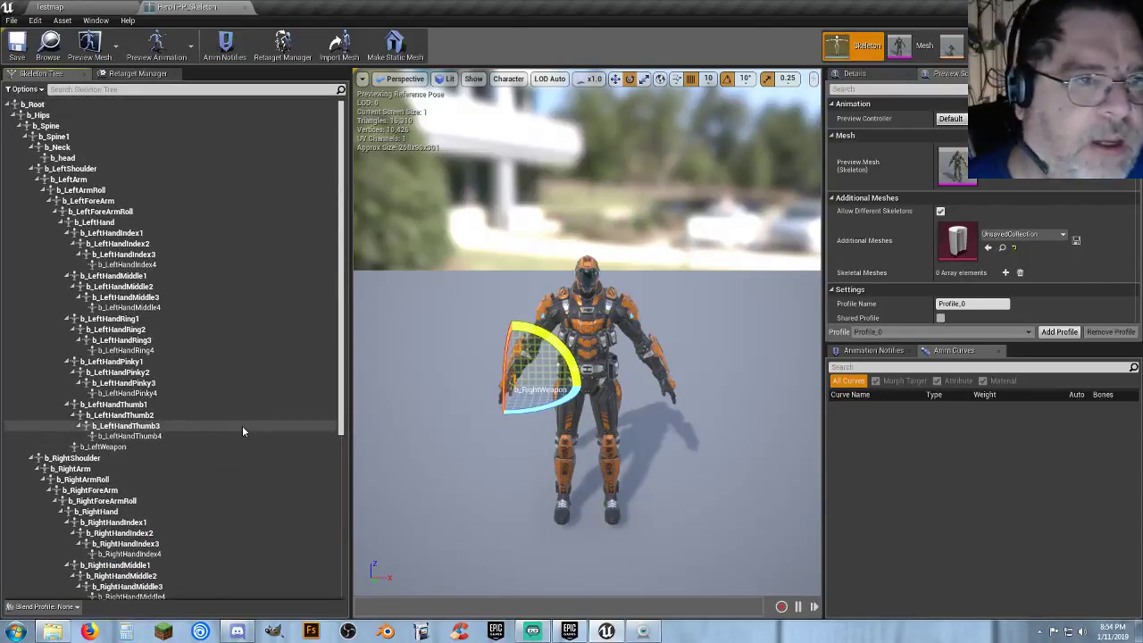
left_click(246, 9)
- Look through the HeroFPP and Materials folders under Characters and open the HeroTPP material from Materials
left_click(785, 529)
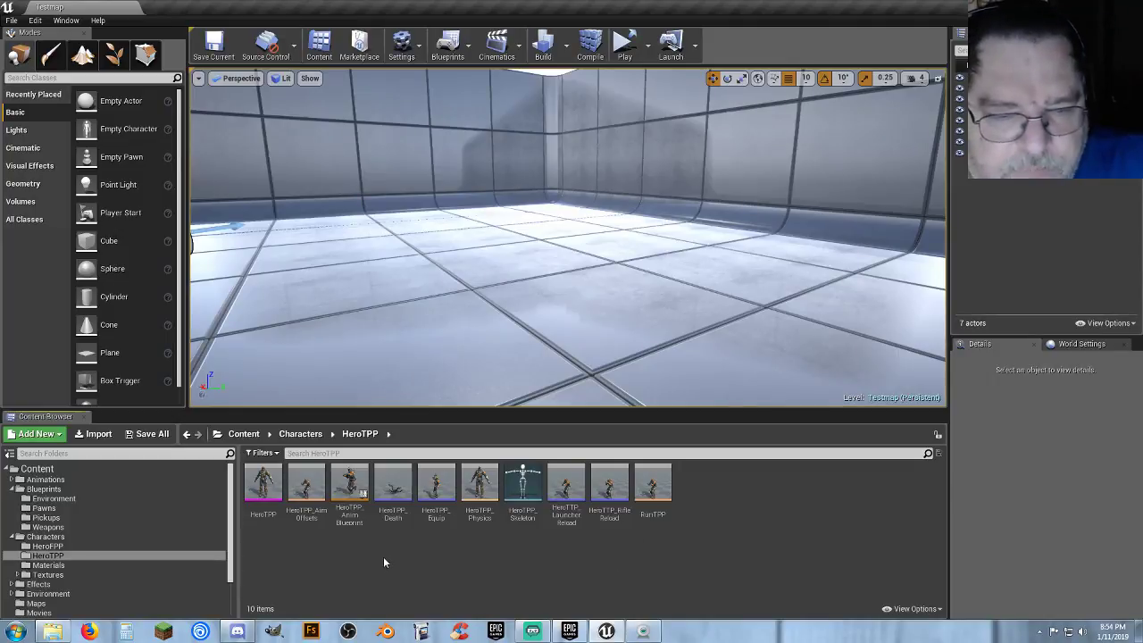
left_click(56, 547)
left_click(70, 555)
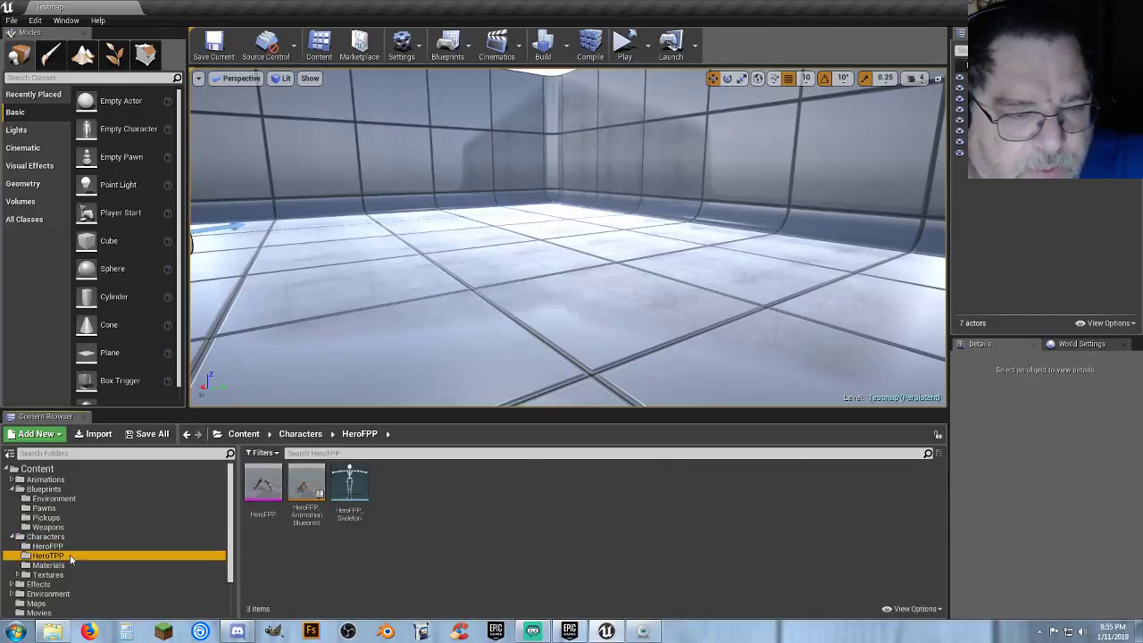
left_click(77, 567)
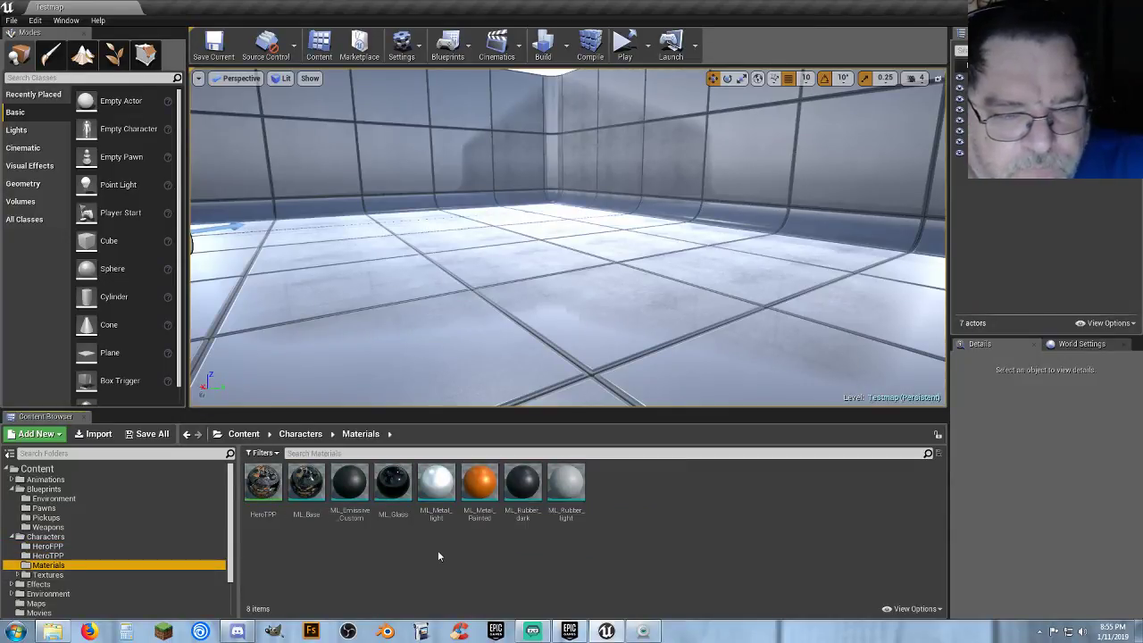
double_click(264, 516)
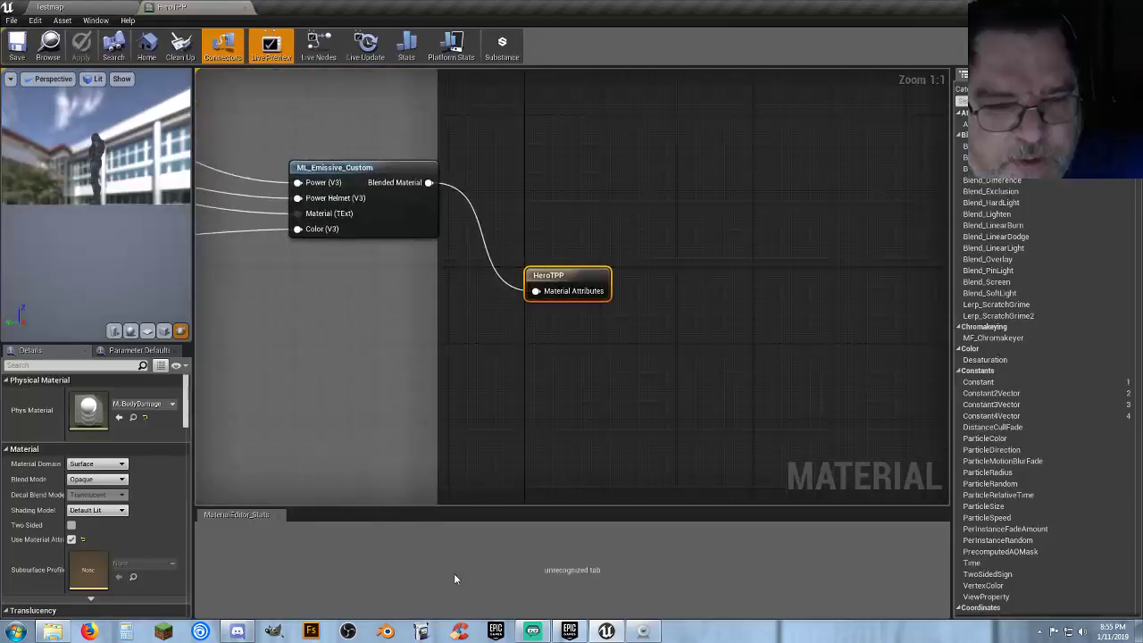
- Examine the Material Layer Blend graph from the HeroTPP output node back to the texture inputs
right_click_drag(381, 403, 657, 406)
scroll(657, 406, "down", 4)
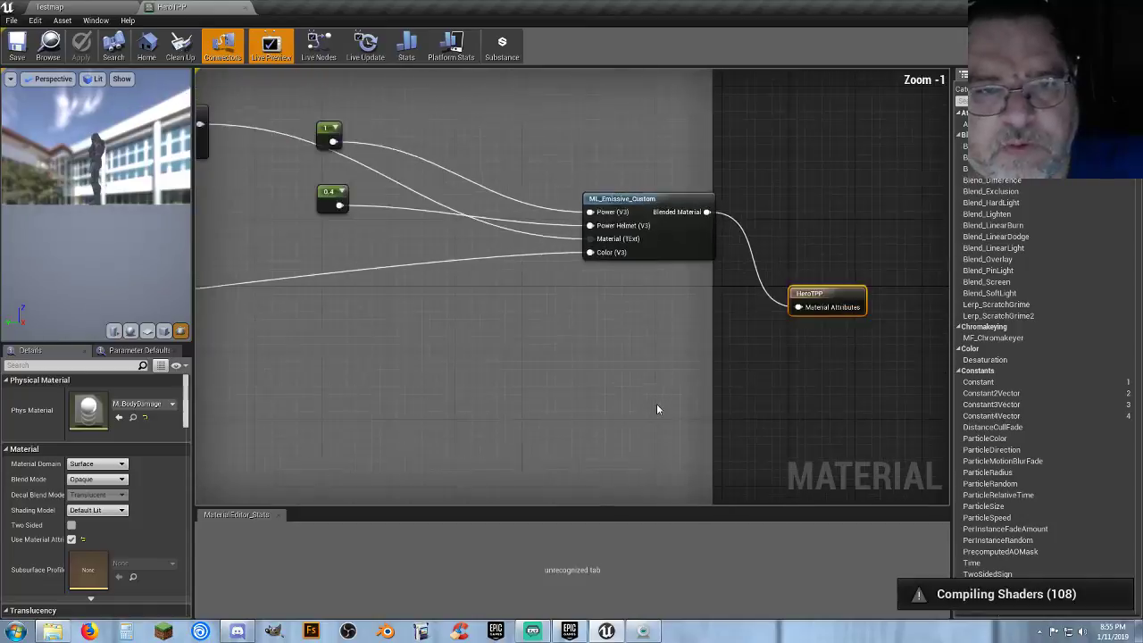
right_click_drag(502, 402, 833, 410)
right_click_drag(528, 349, 1036, 580)
scroll(537, 348, "down", 1)
scroll(539, 349, "down", 4)
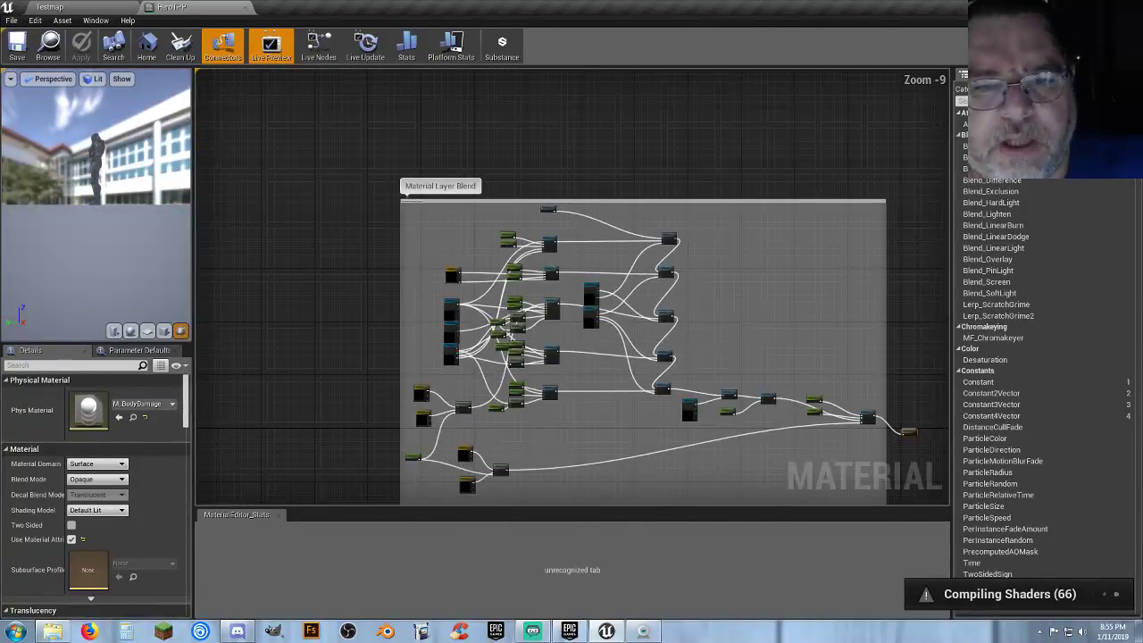
right_click_drag(576, 414, 617, 441)
scroll(522, 343, "up", 7)
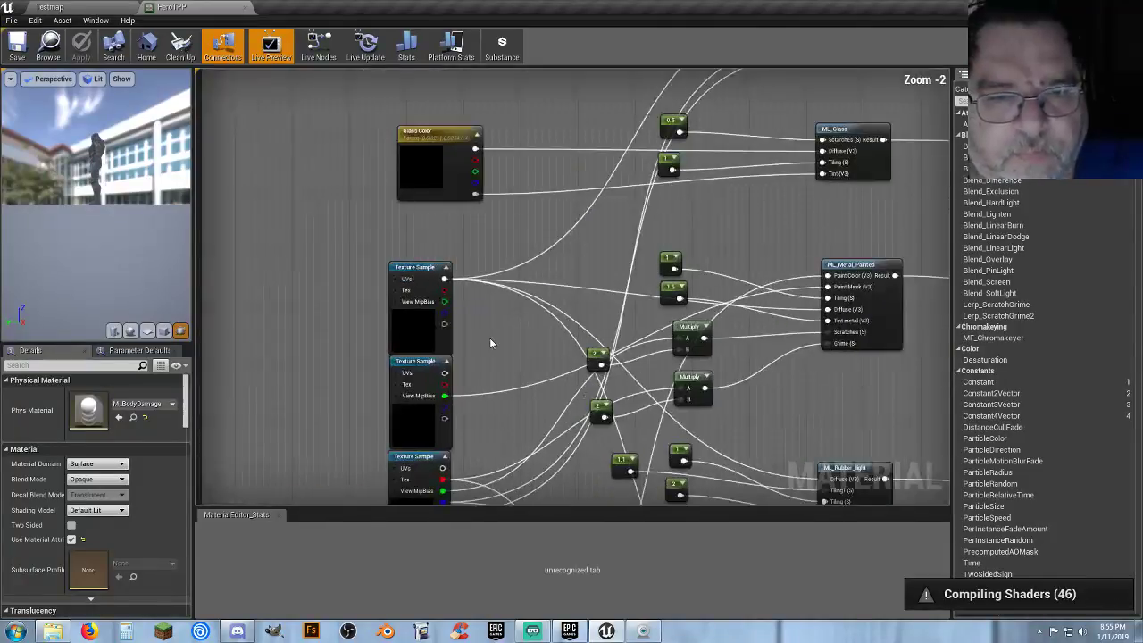
scroll(495, 340, "up", 2)
- Examine the three stacked Texture Sample nodes and the orange and blue Paint Color parameters feeding the Lerp node
right_click_drag(502, 337, 574, 211)
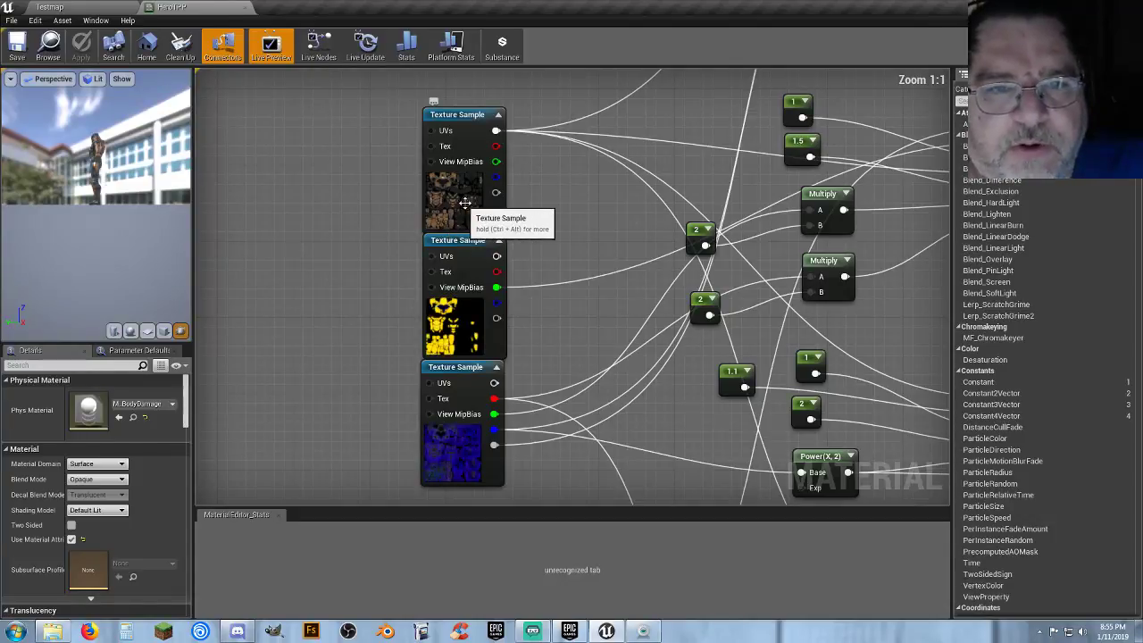
right_click_drag(558, 235, 549, 142)
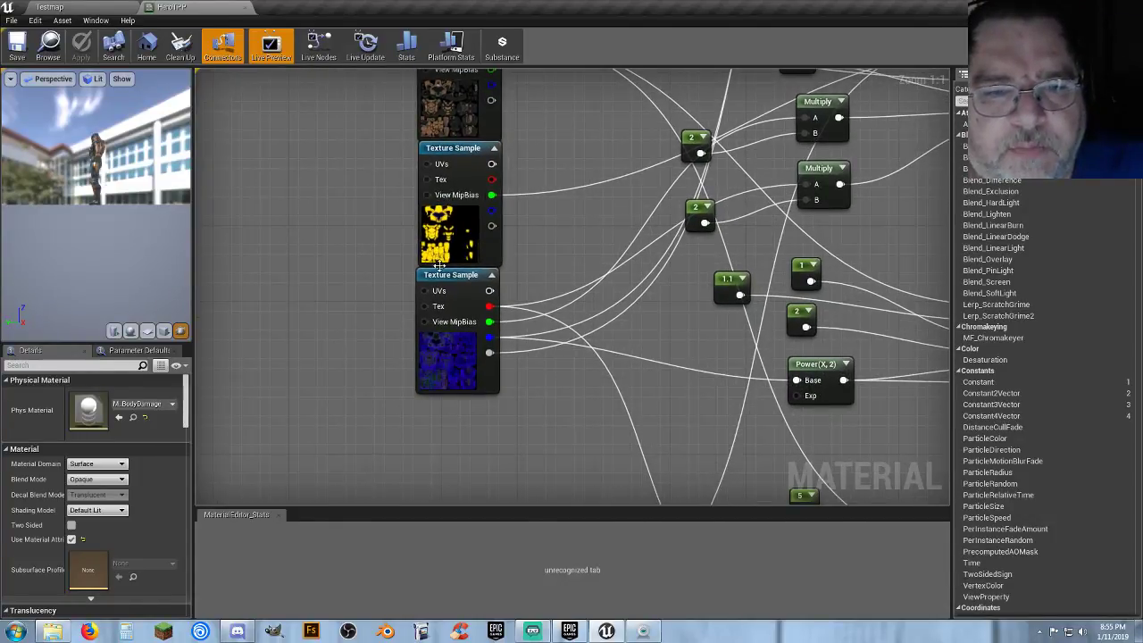
scroll(511, 206, "down", 2)
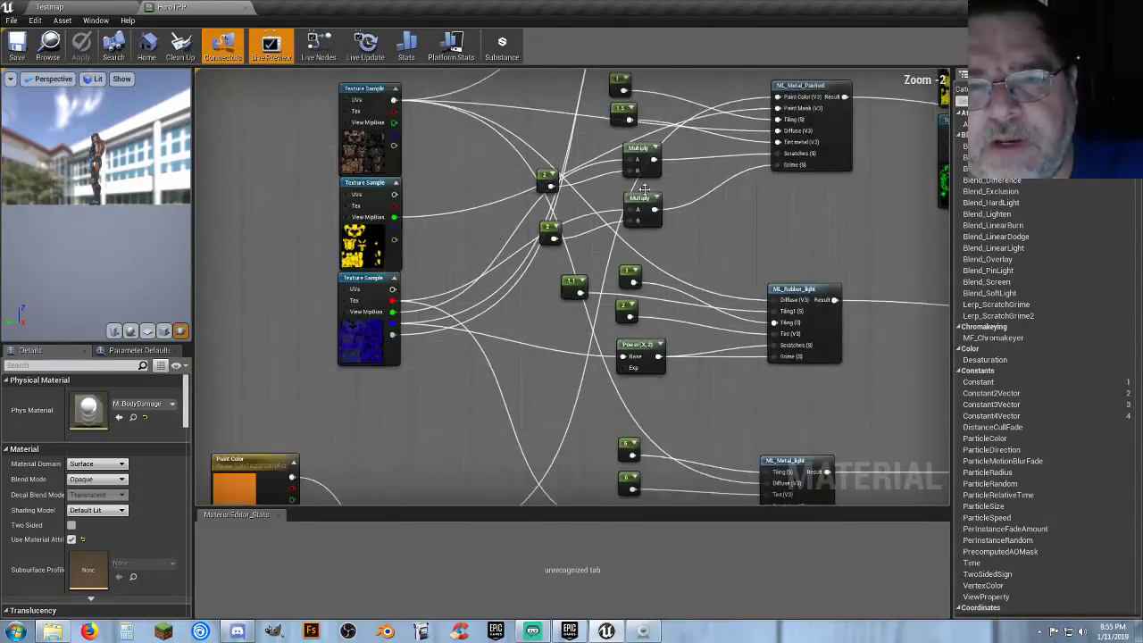
mouse_move(434, 390)
right_mouse_down()
mouse_move(496, 140)
mouse_move(510, 126)
right_mouse_up()
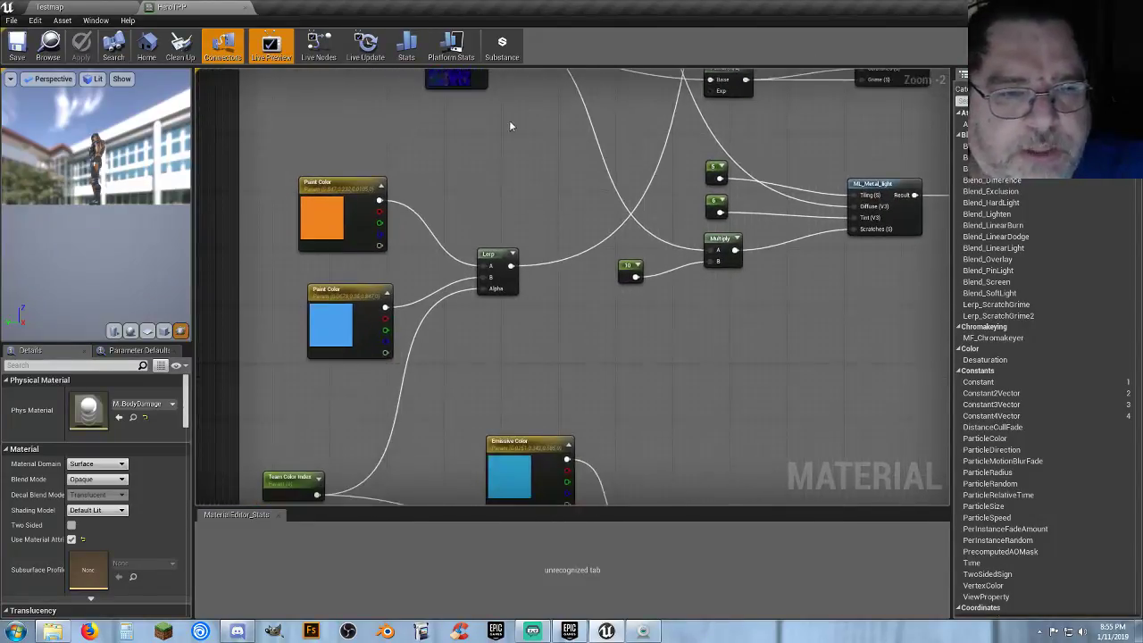
right_click_drag(441, 354, 449, 277)
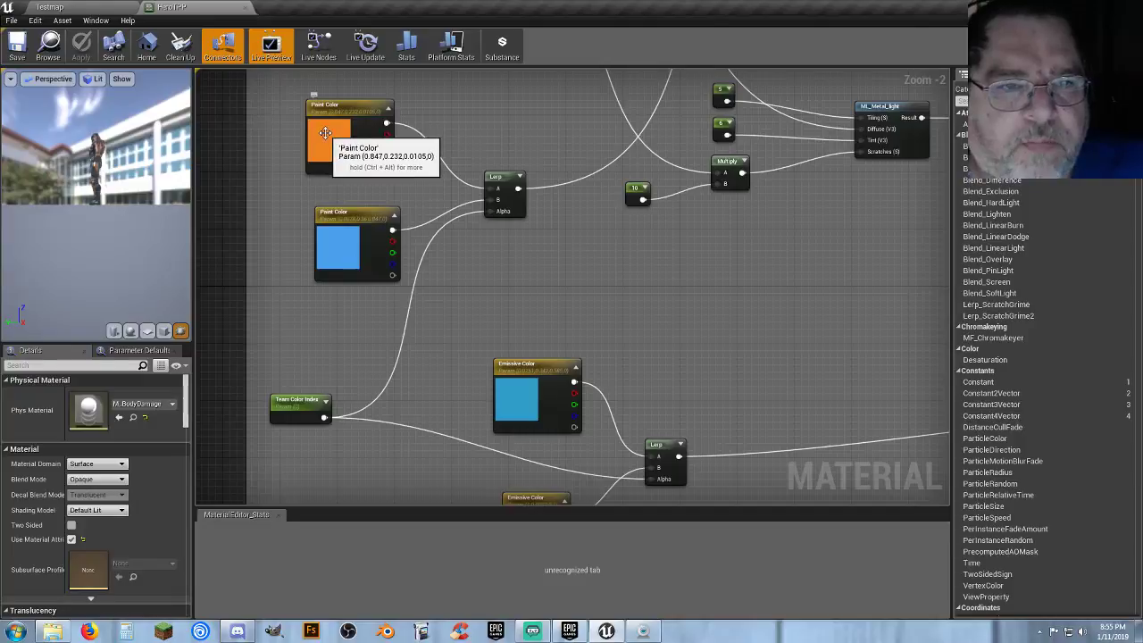
mouse_move(457, 302)
right_mouse_down()
mouse_move(507, 152)
mouse_move(576, 377)
right_mouse_up()
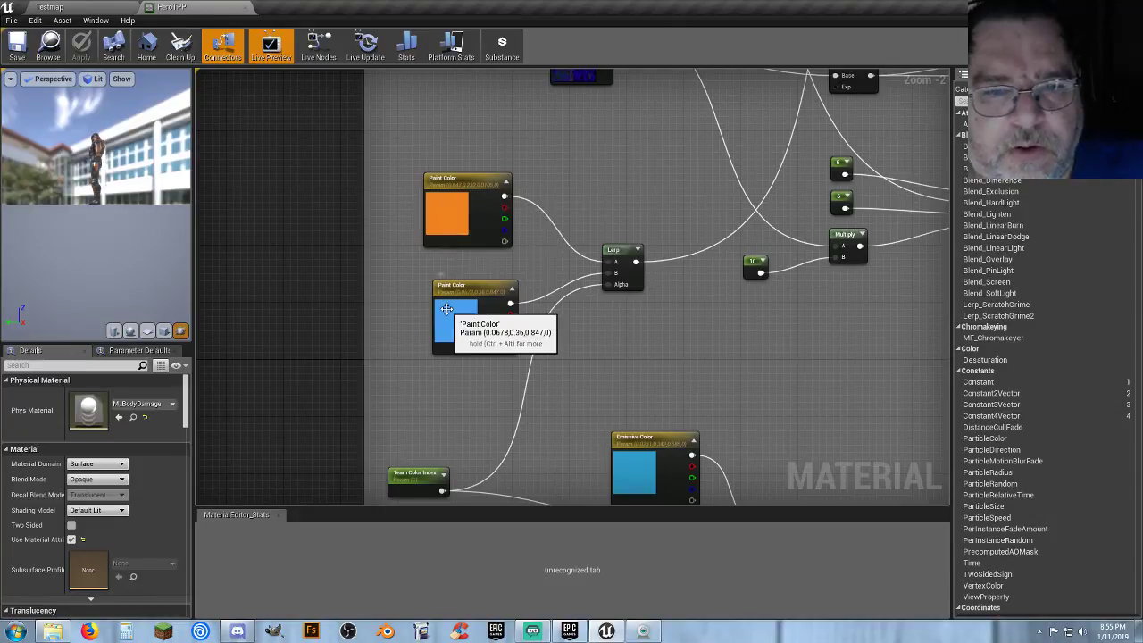
right_click_drag(577, 170, 508, 188)
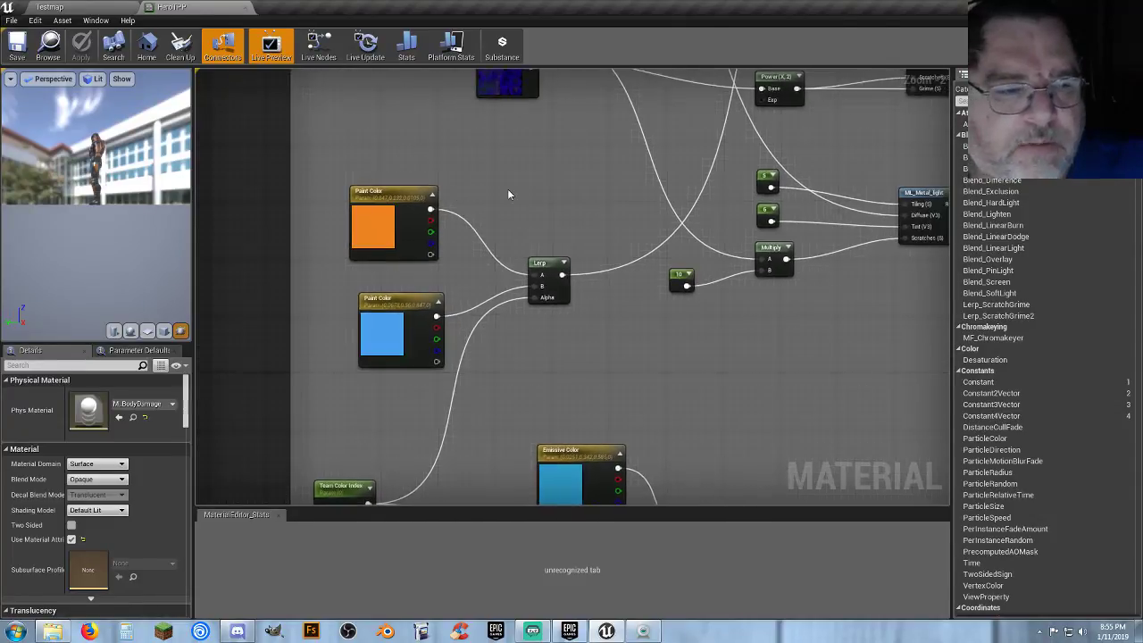
- Set the orange Paint Color parameter's default value to R 1, G 0, B 0 and save that red as a theme swatch
left_click(384, 228)
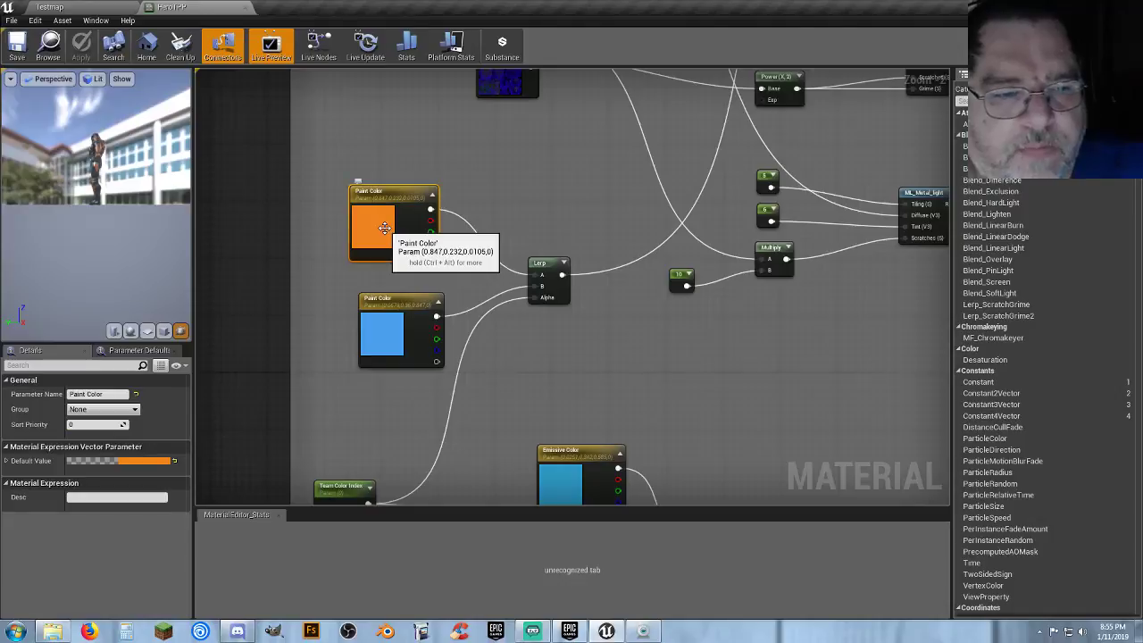
left_click(125, 463)
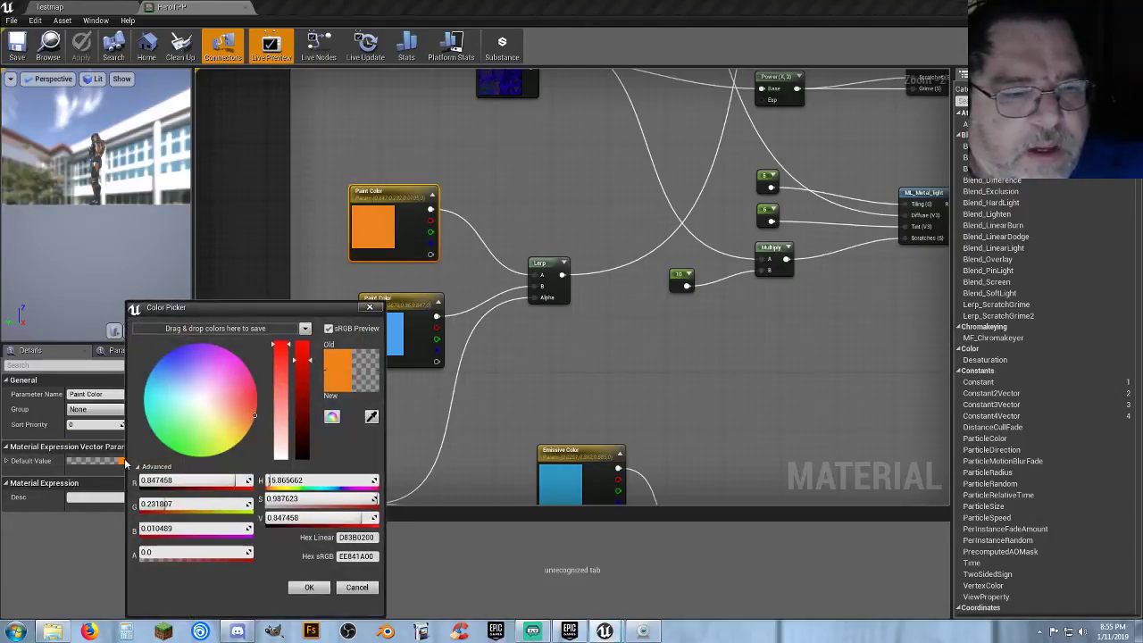
left_click(186, 480)
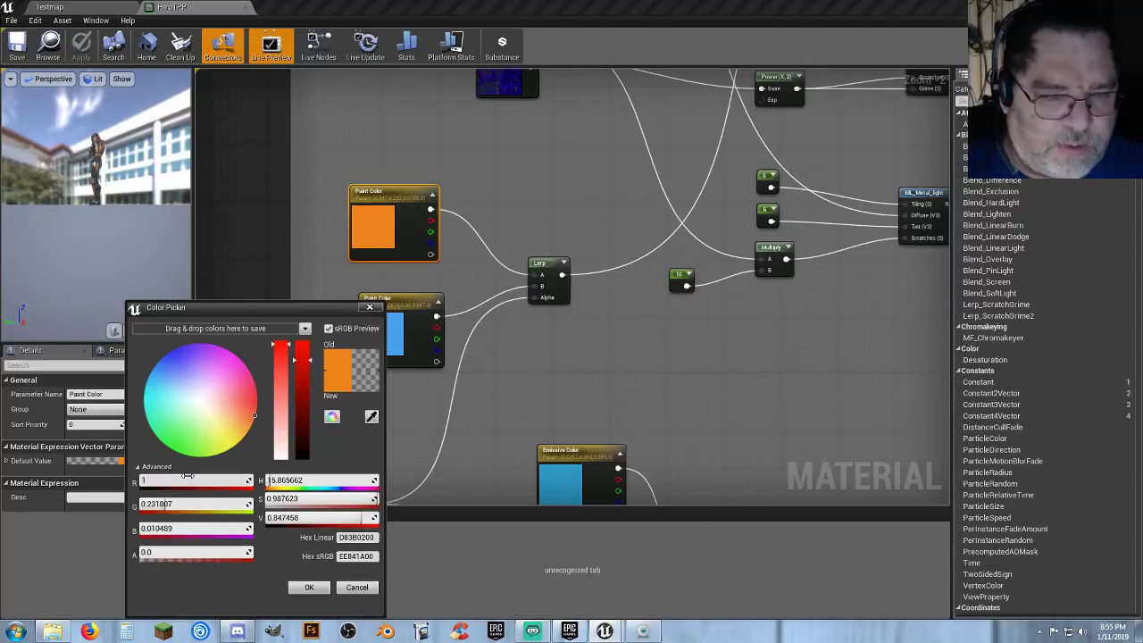
type("1")
key("Tab")
type("0")
key("Tab")
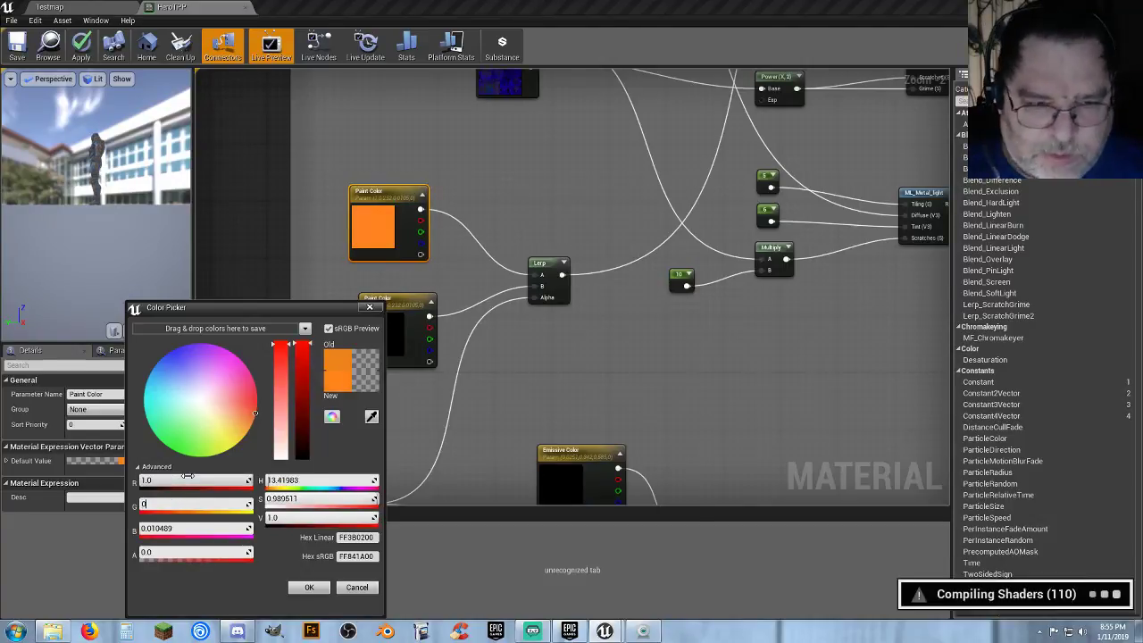
type("0")
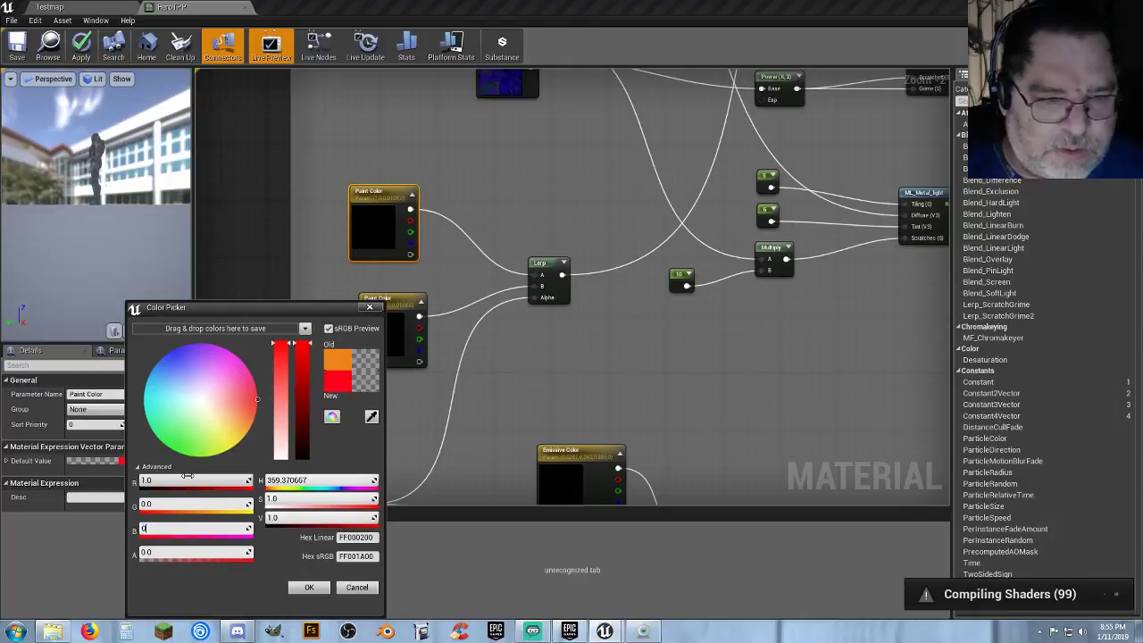
key("Tab")
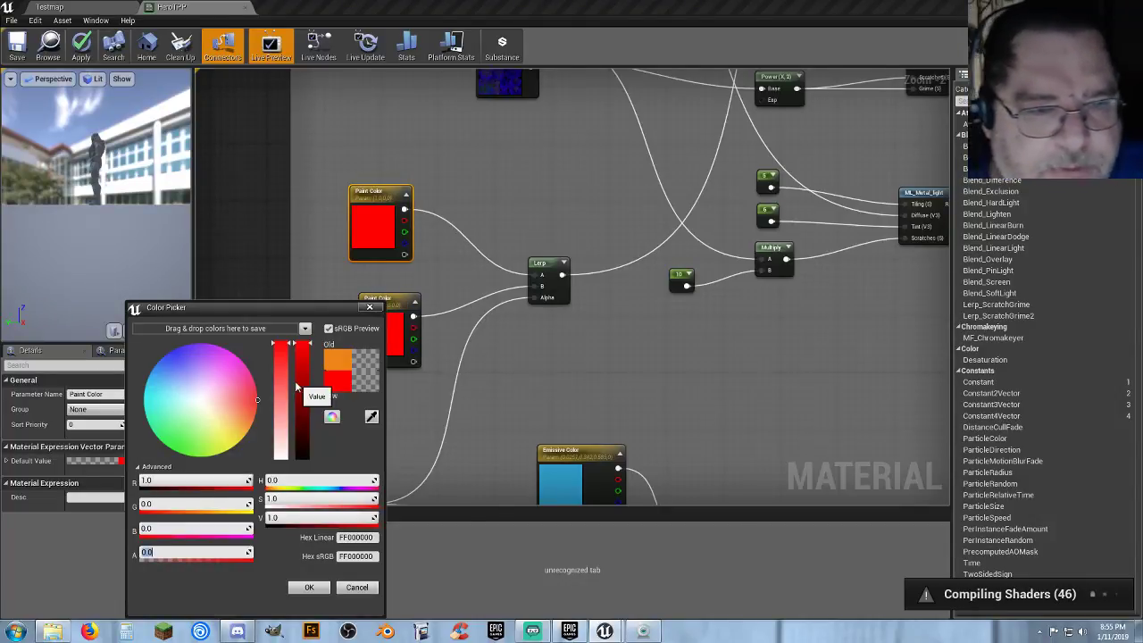
left_click_drag(338, 385, 202, 332)
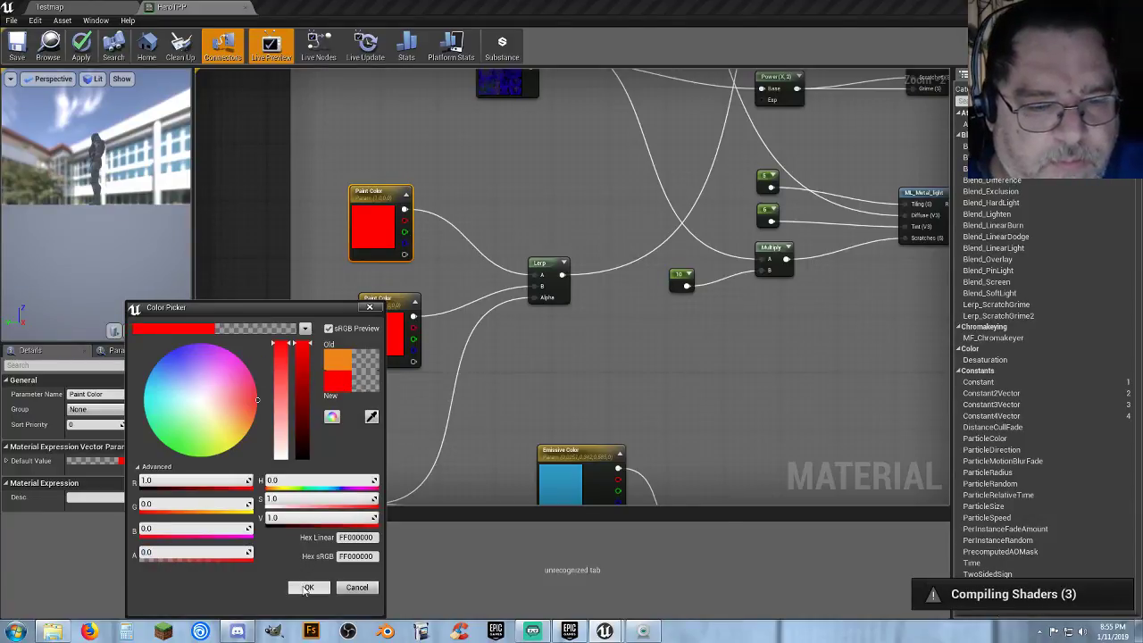
key("Return")
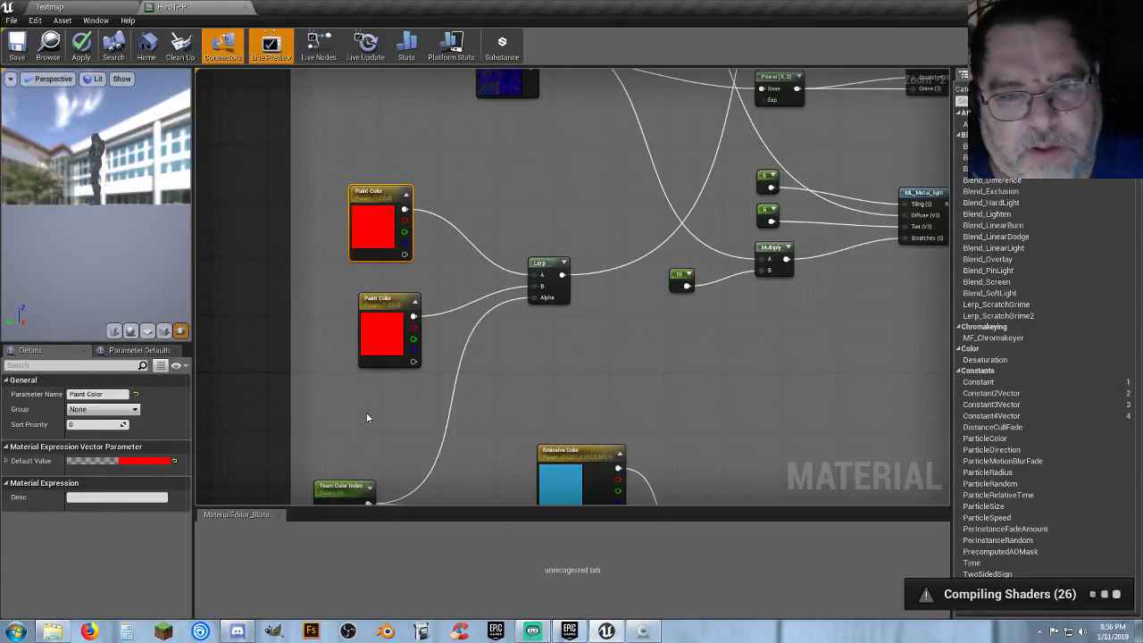
- Select the second Paint Color parameter and undo the latest blue and green channel changes to the paint colour
right_click_drag(382, 392, 396, 350)
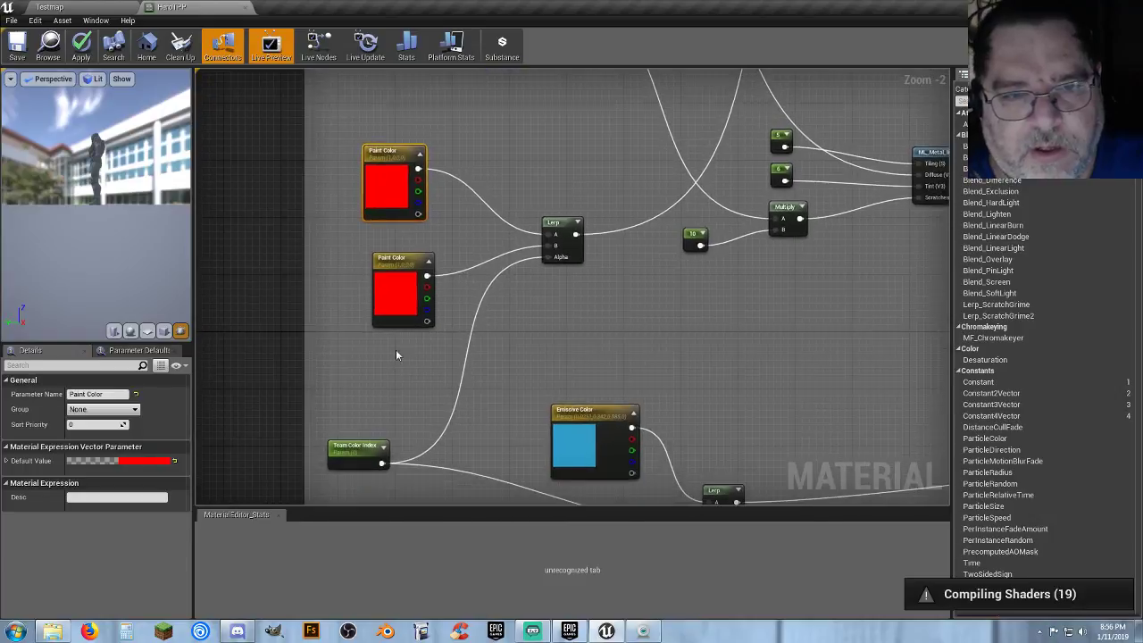
left_click(403, 291)
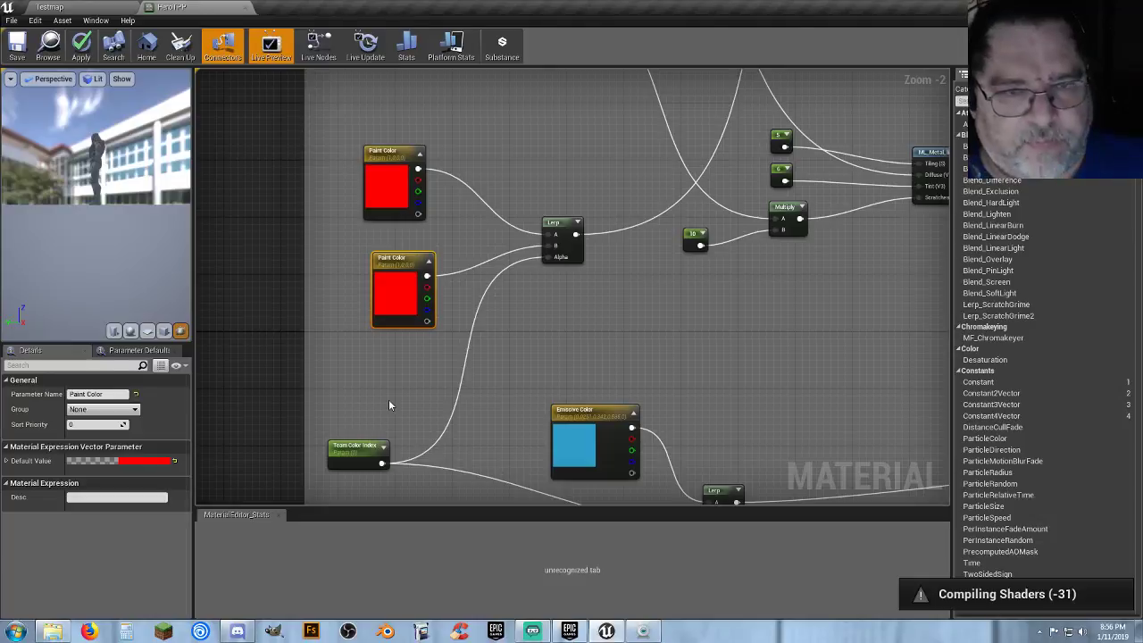
key("ctrl+z")
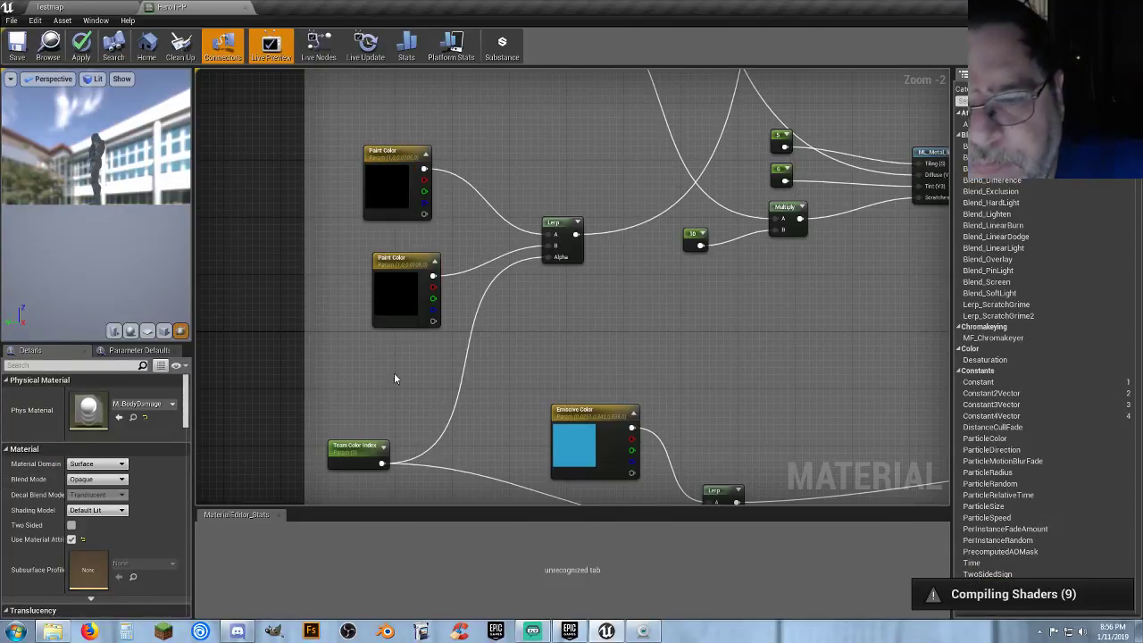
mouse_move(470, 375)
right_mouse_down()
mouse_move(455, 175)
mouse_move(508, 311)
mouse_move(450, 301)
right_mouse_up()
scroll(450, 301, "down", 2)
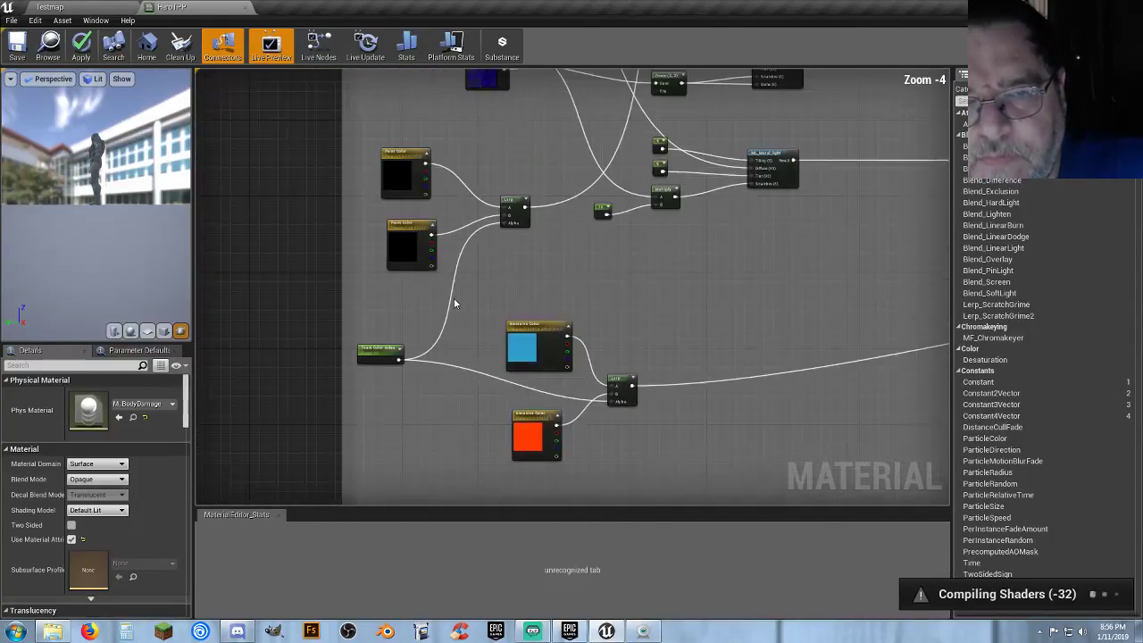
right_click_drag(559, 249, 587, 298)
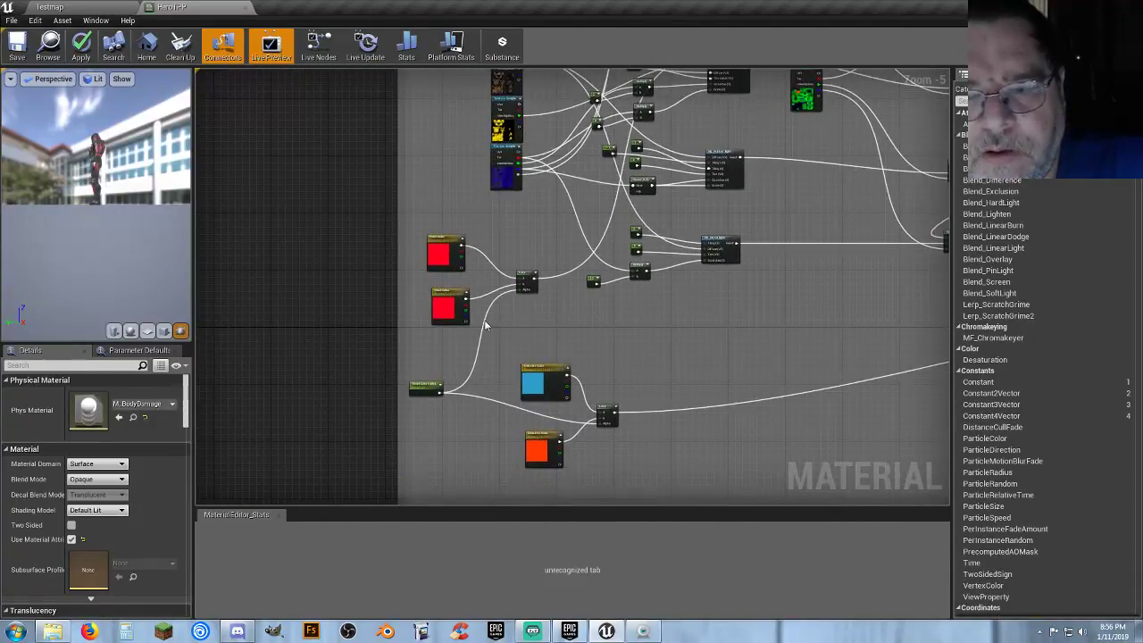
scroll(485, 325, "up", 5)
scroll(517, 256, "down", 1)
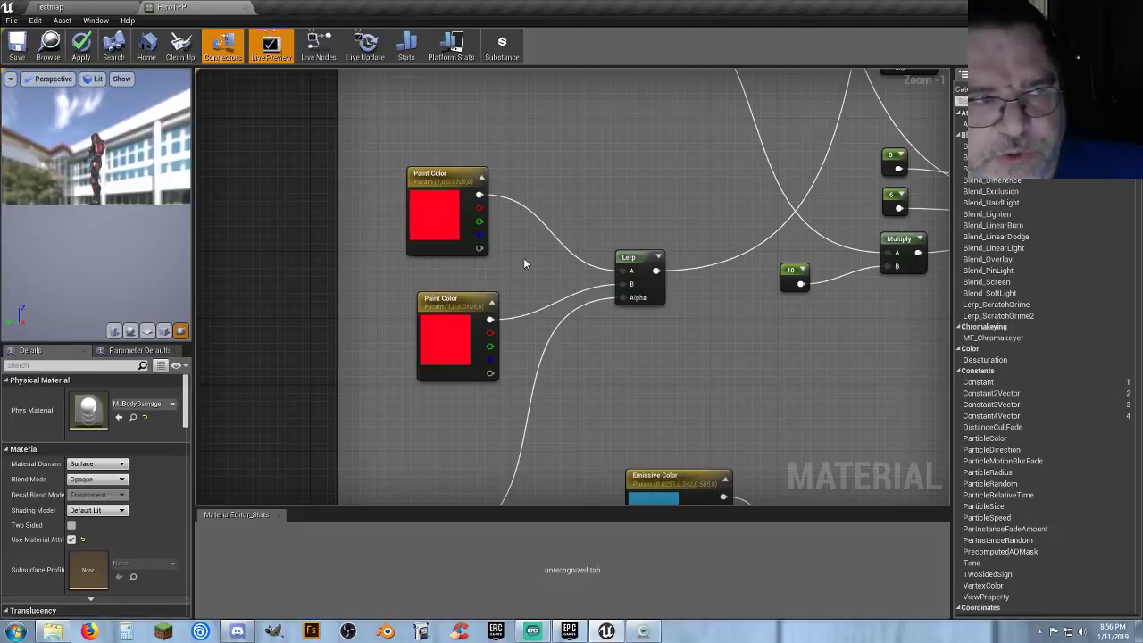
key("ctrl+z")
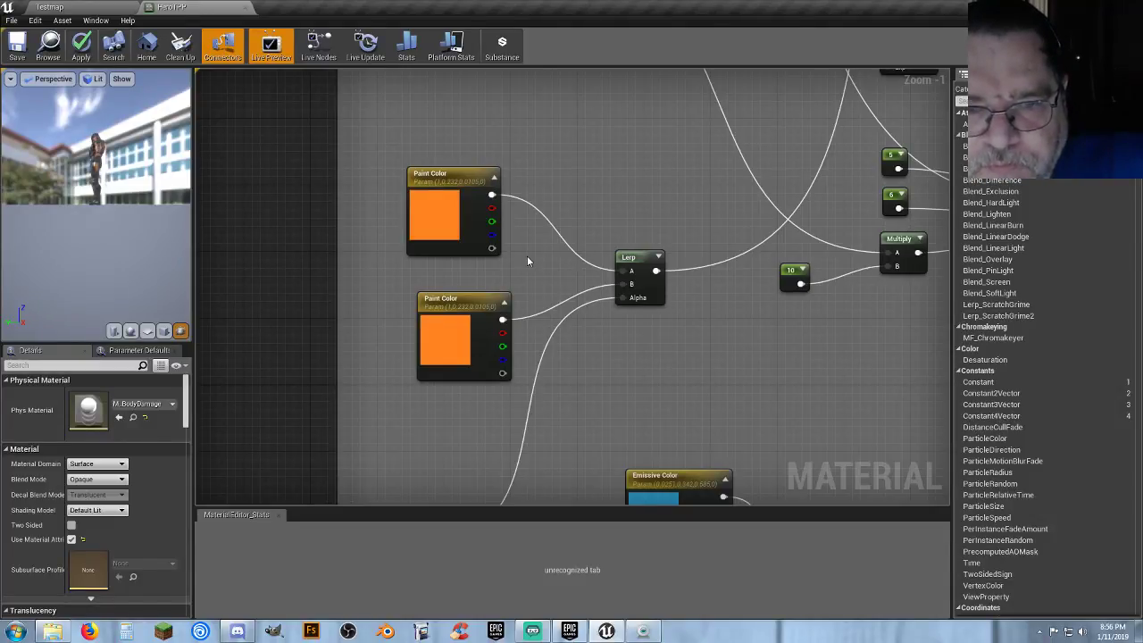
- Examine the Team Color Index parameter and the Emissive Color nodes it blends between
scroll(528, 259, "down", 4)
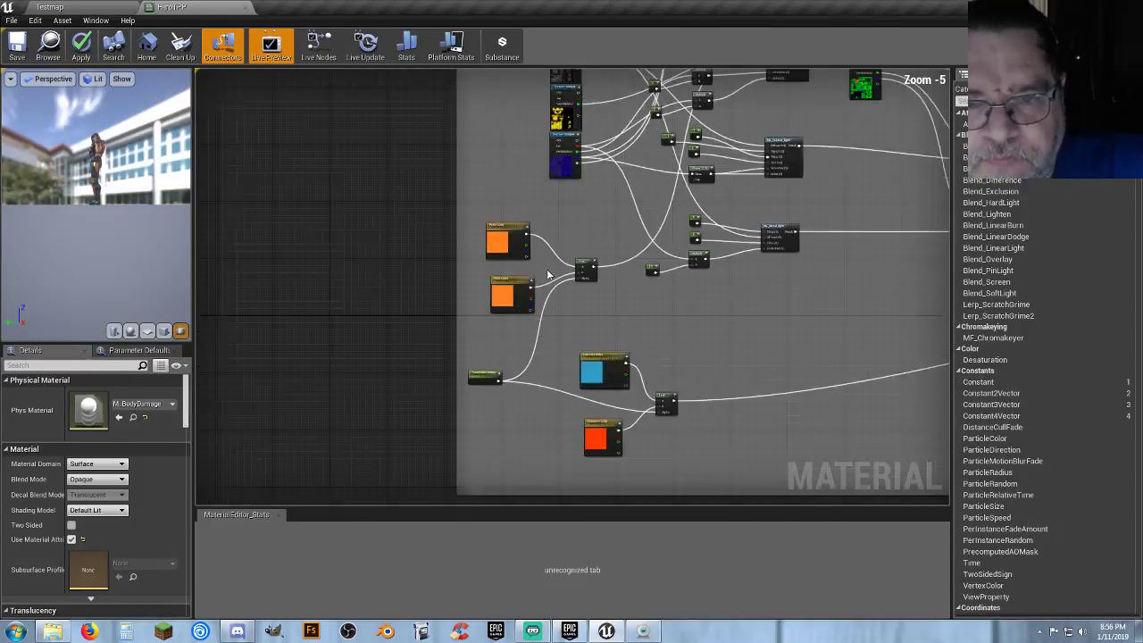
scroll(548, 274, "down", 1)
scroll(664, 284, "up", 4)
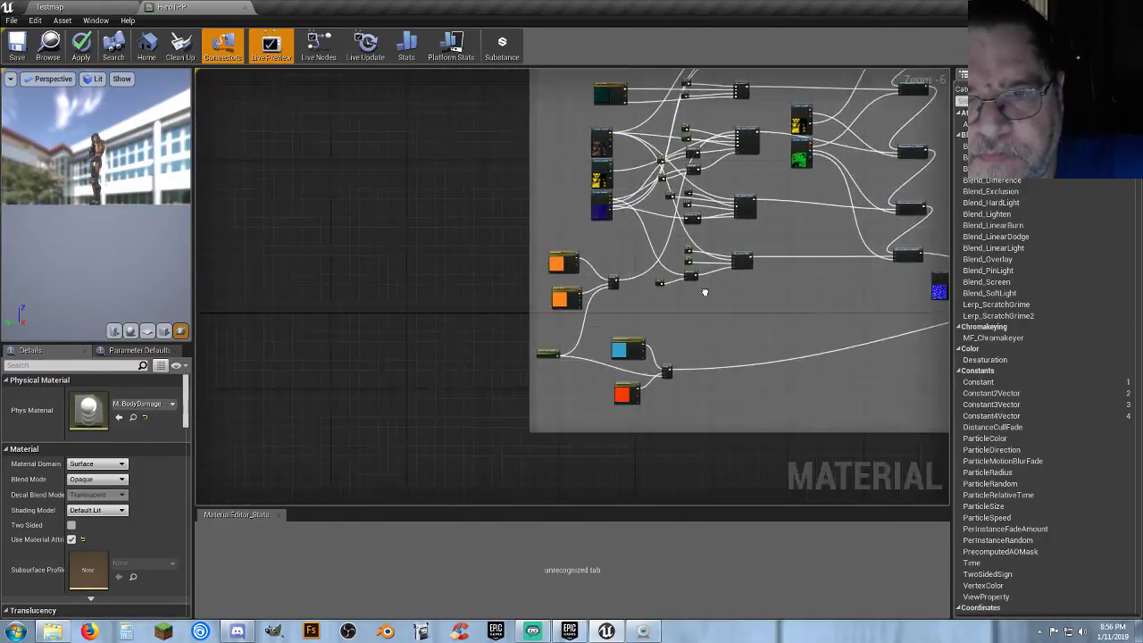
scroll(600, 313, "up", 1)
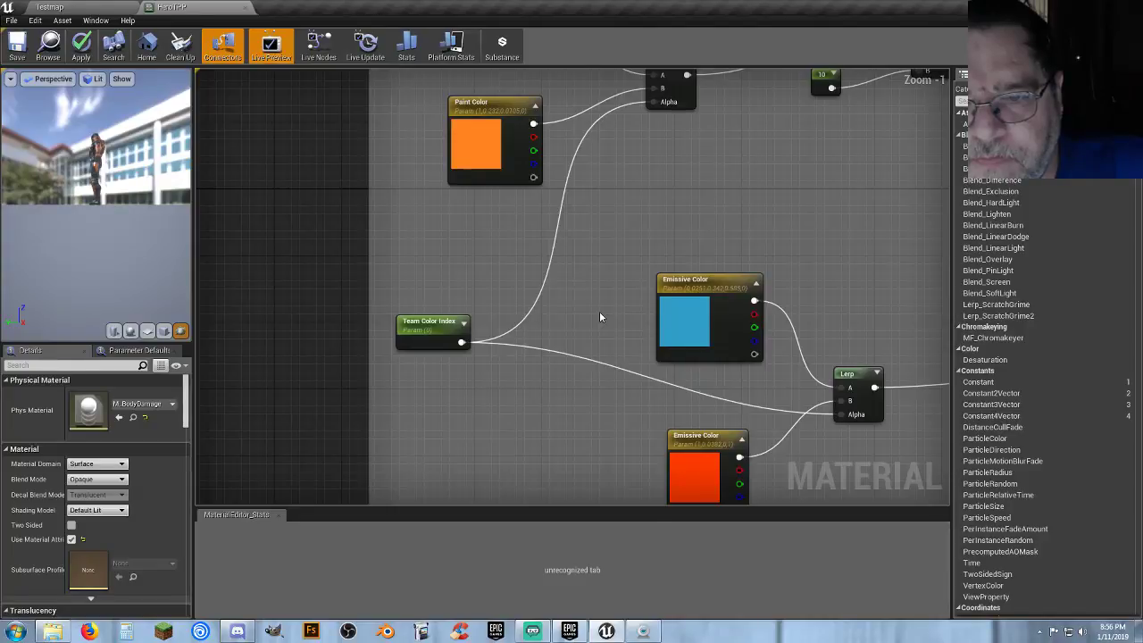
- Undo the remaining colour edits on both Paint Color parameters in the HeroTPP material graph
scroll(609, 294, "down", 3)
mouse_move(605, 370)
right_mouse_down()
mouse_move(612, 471)
mouse_move(617, 355)
right_mouse_up()
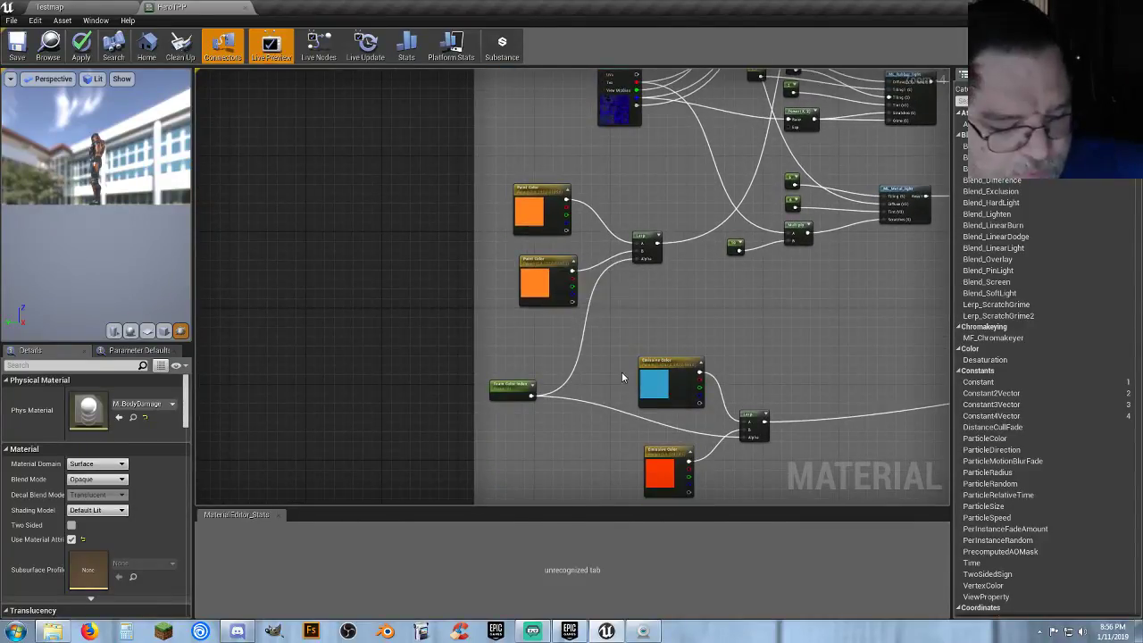
key("ctrl+z")
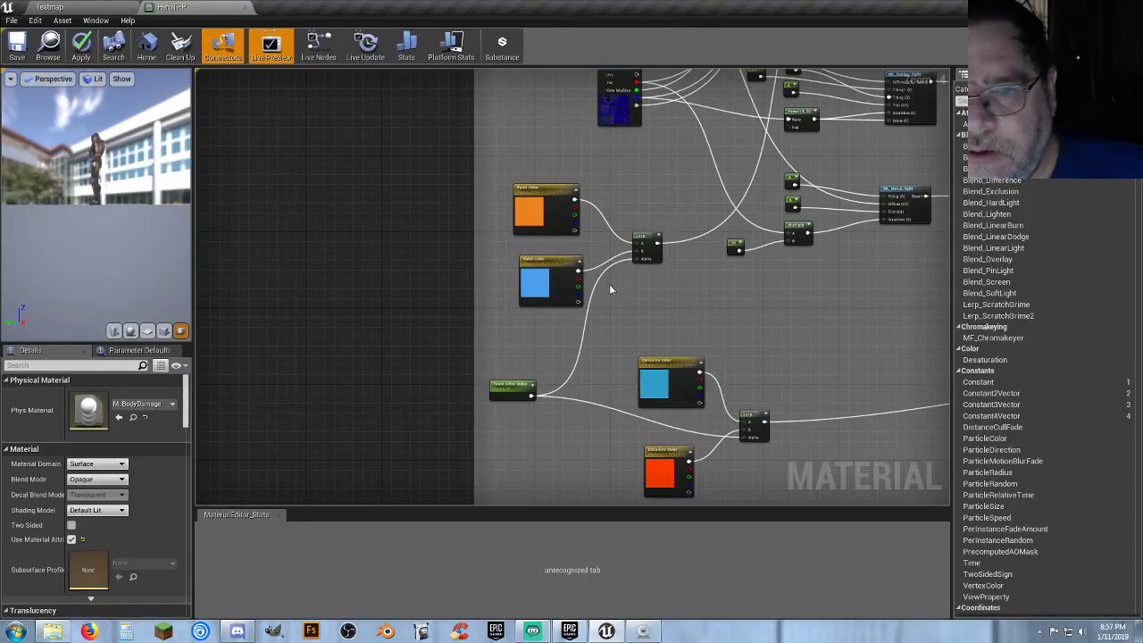
scroll(609, 284, "up", 3)
right_click_drag(415, 215, 424, 259)
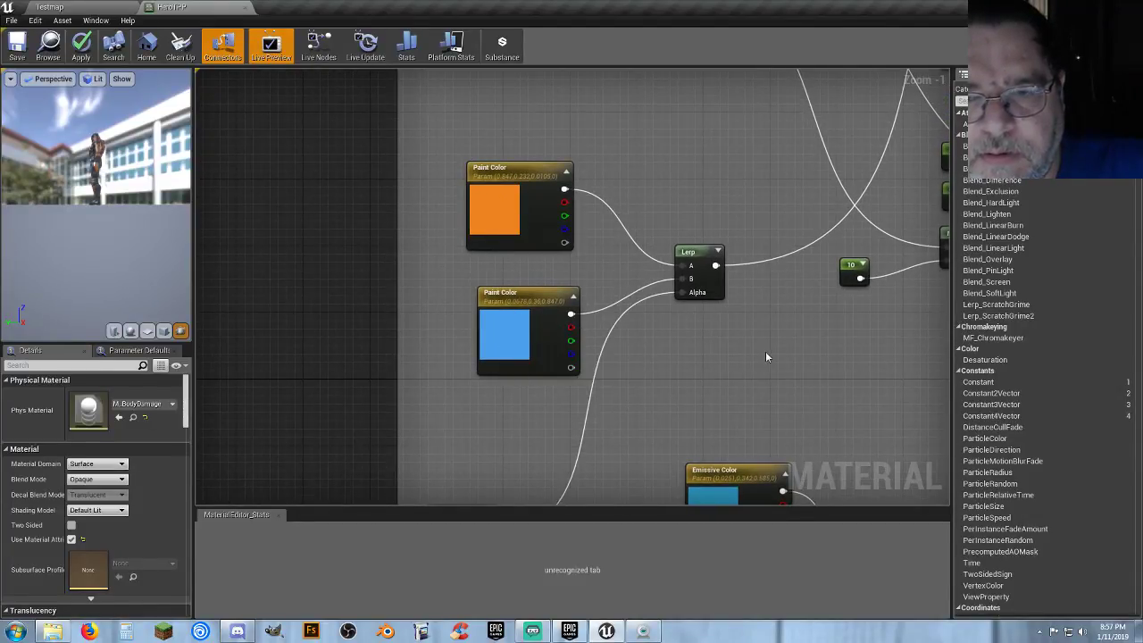
- Examine how the Paint Color and Emissive Color parameters feed their Lerp nodes, driven by the Team Color Index parameter
scroll(541, 382, "down", 3)
scroll(608, 399, "up", 1)
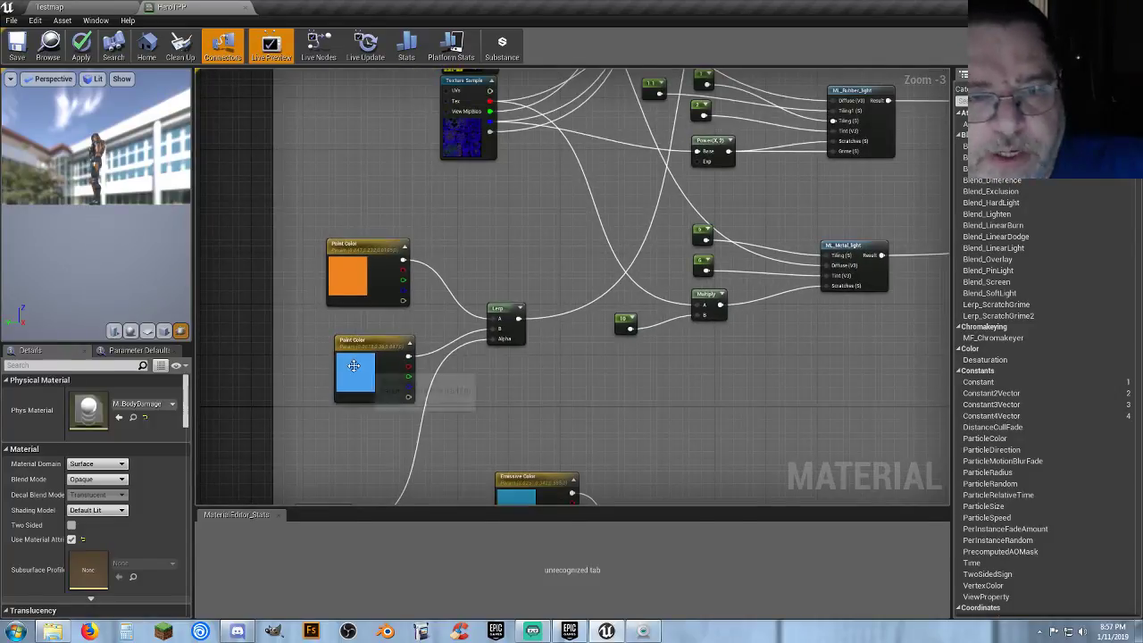
right_click_drag(693, 342, 752, 301)
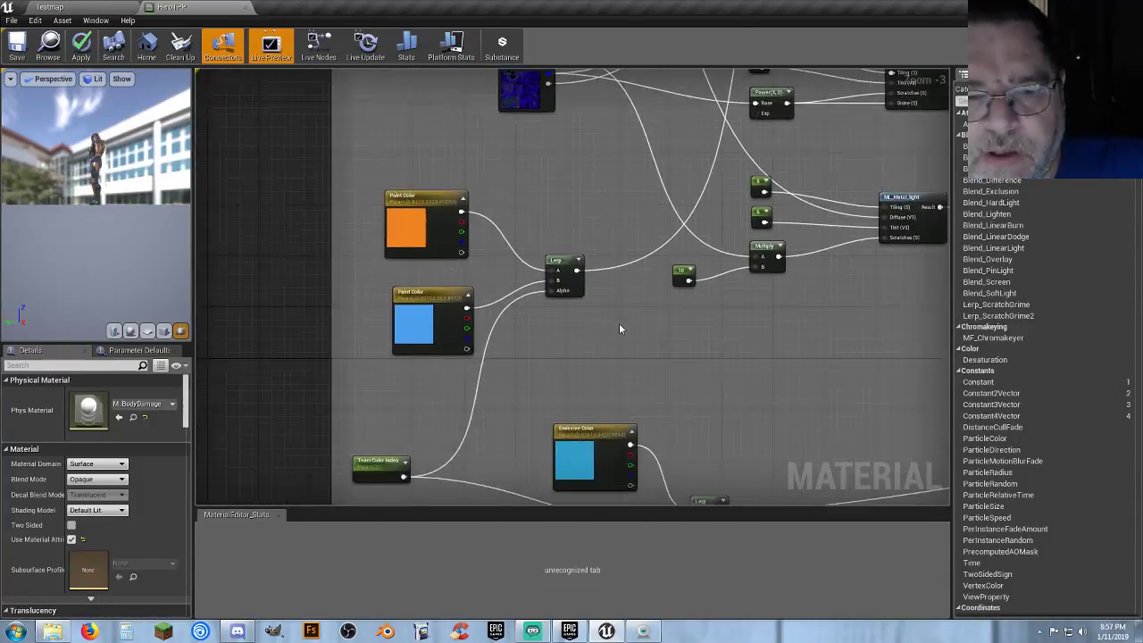
left_click(568, 266)
left_click(654, 351)
right_click_drag(747, 366, 767, 134)
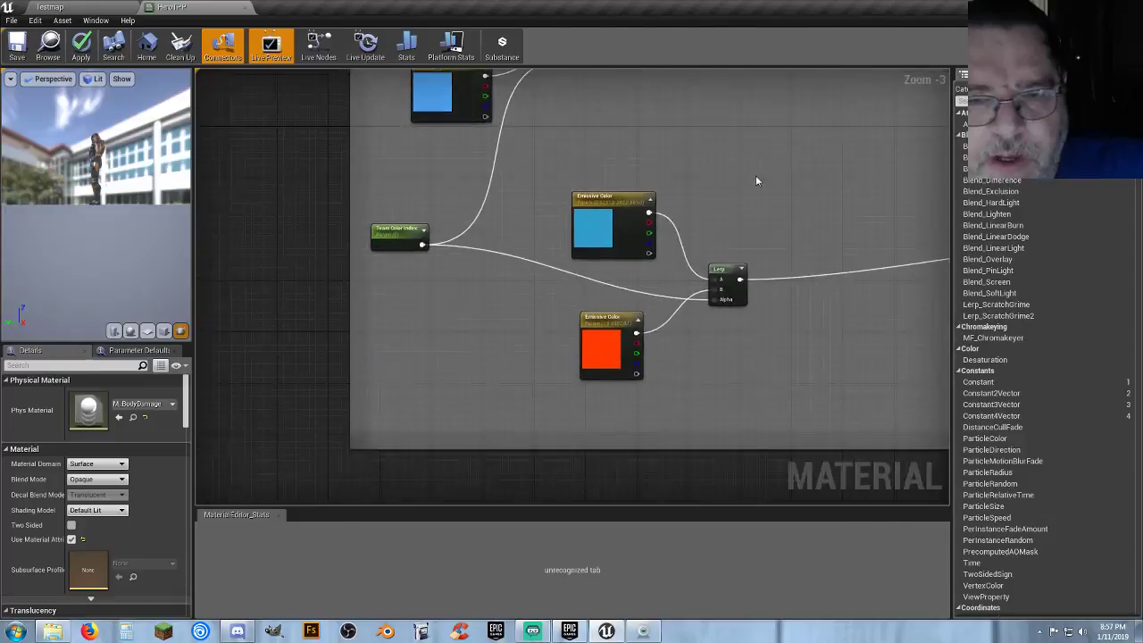
right_click_drag(516, 349, 483, 303)
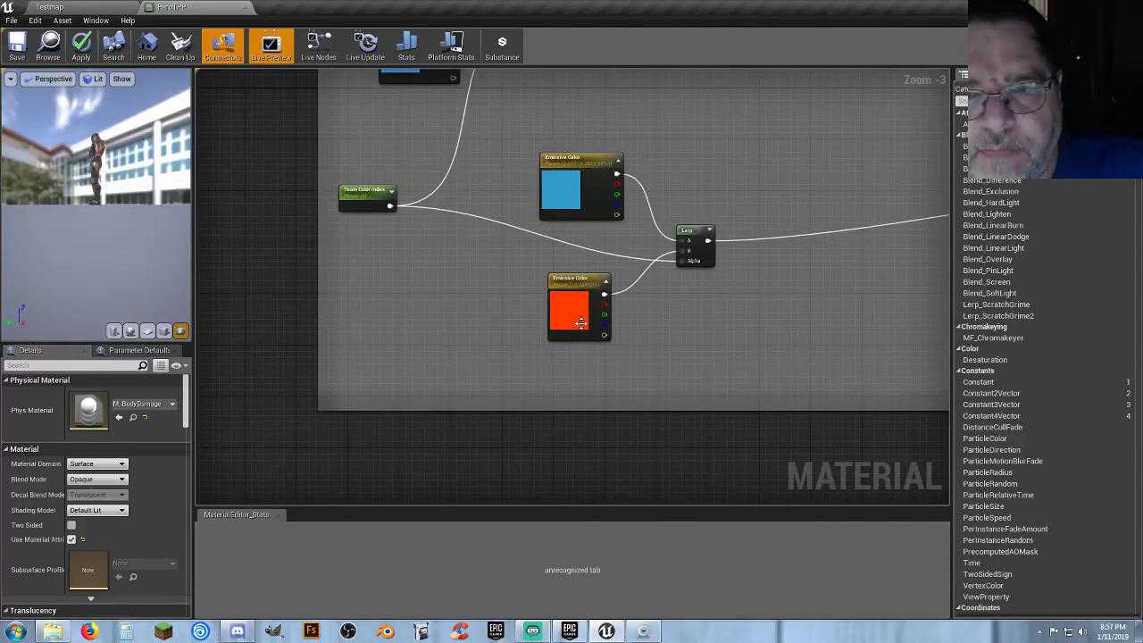
left_click_drag(635, 370, 512, 127)
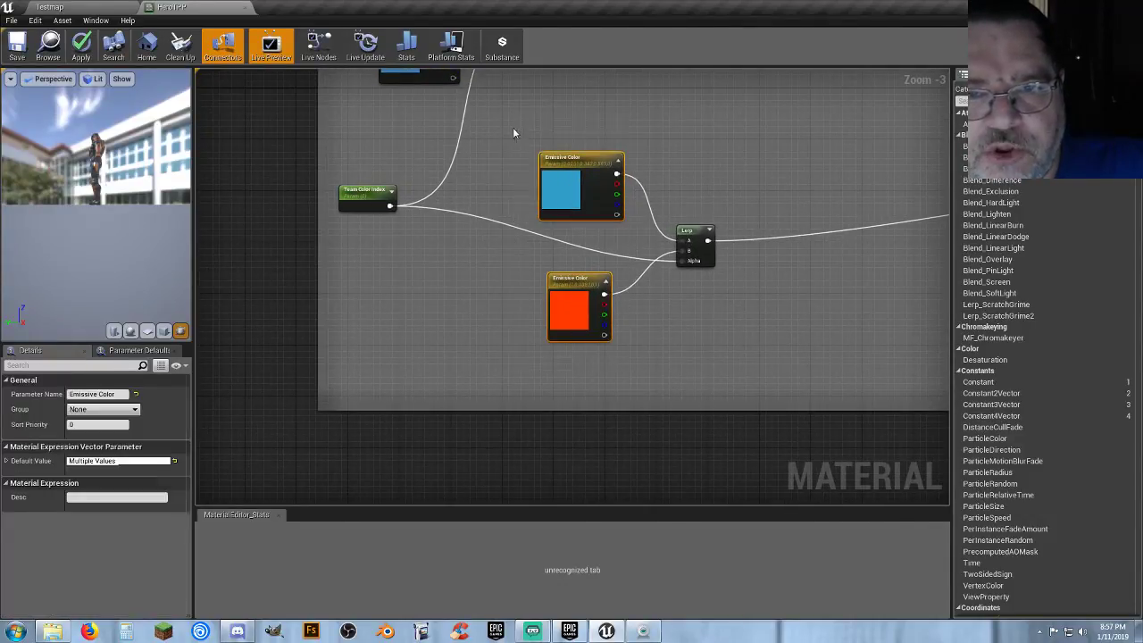
left_click(492, 277)
right_click_drag(491, 265, 489, 310)
scroll(489, 310, "down", 2)
scroll(469, 318, "up", 2)
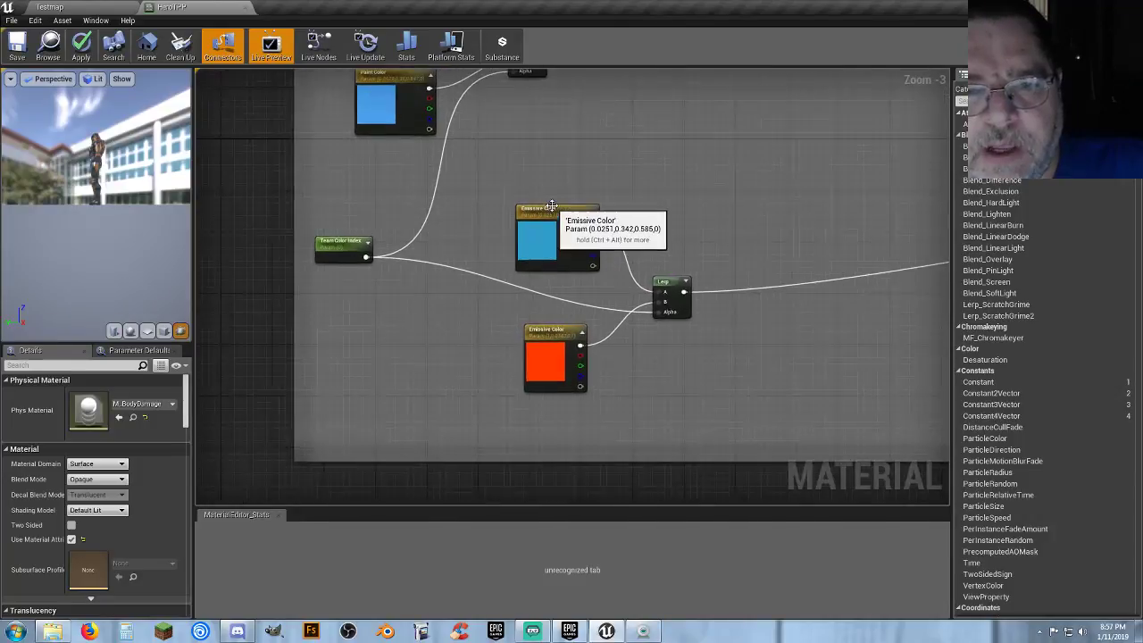
- Trace the emissive Lerp output through ML_Emissive_Custom to the HeroTPP material output, including the layer blend nodes before it
right_click_drag(804, 194, 396, 229)
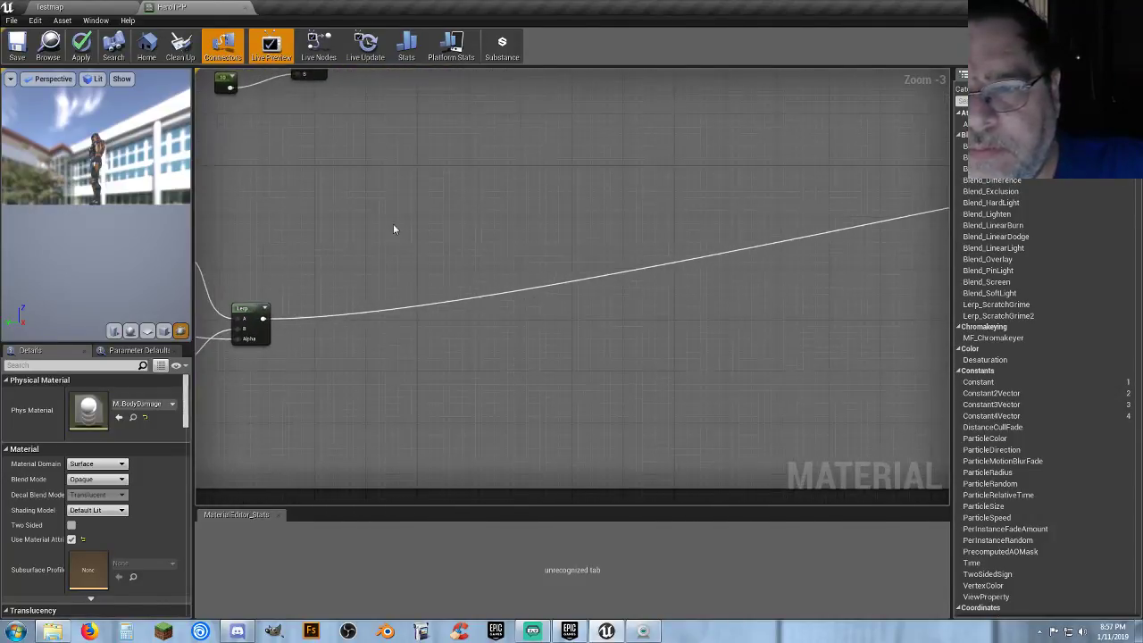
scroll(704, 214, "down", 3)
right_click_drag(735, 202, 363, 242)
scroll(667, 279, "up", 3)
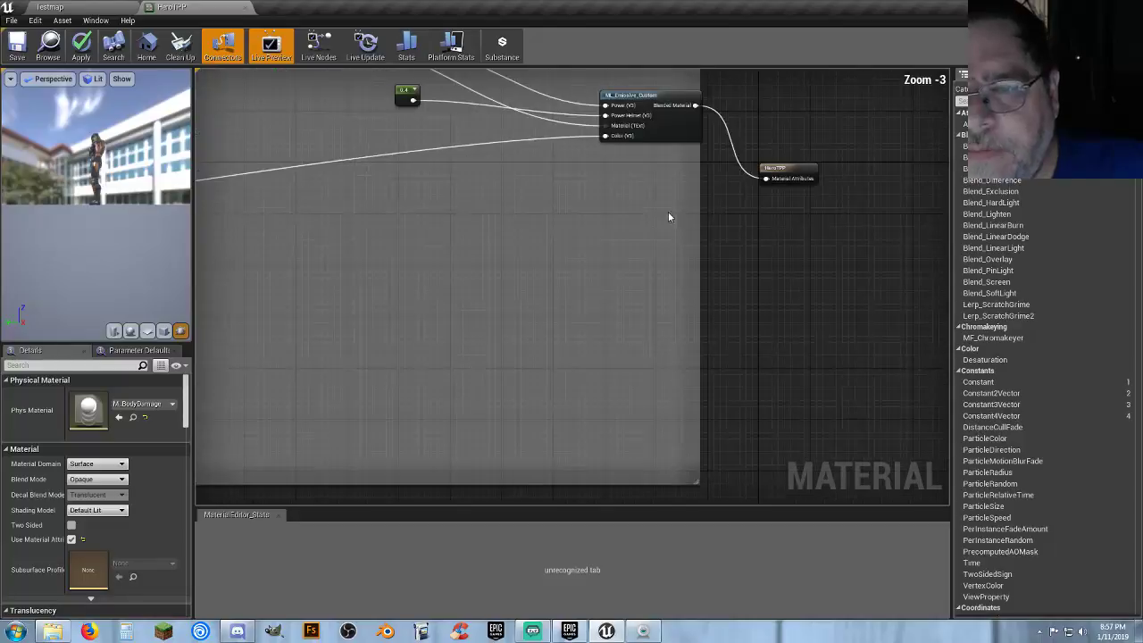
right_click_drag(624, 179, 629, 271)
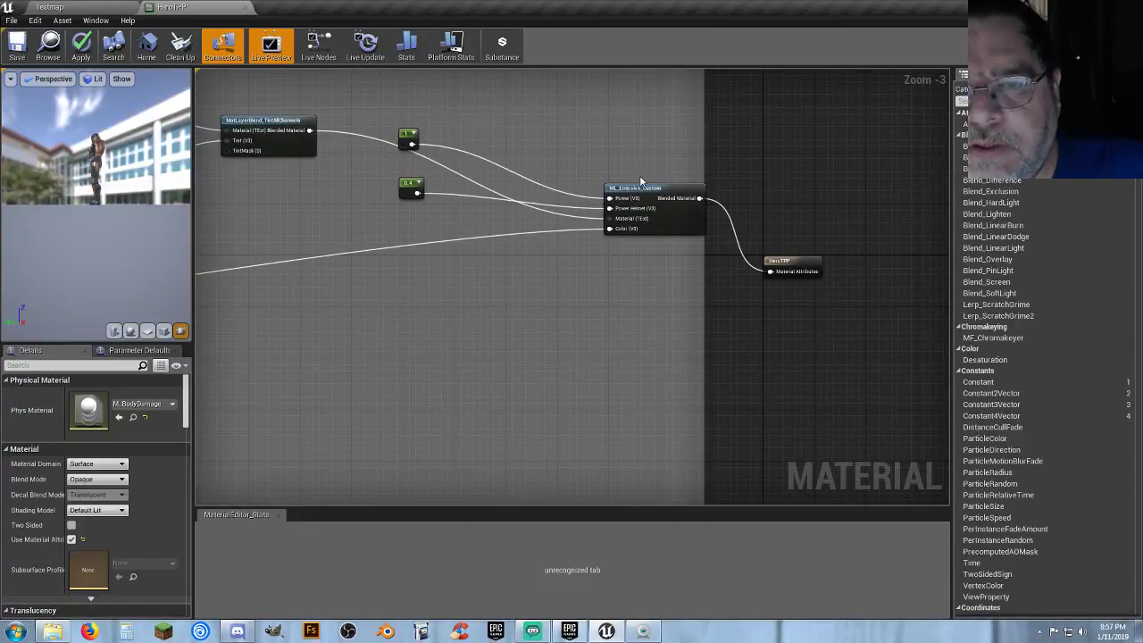
right_click_drag(524, 346, 831, 438)
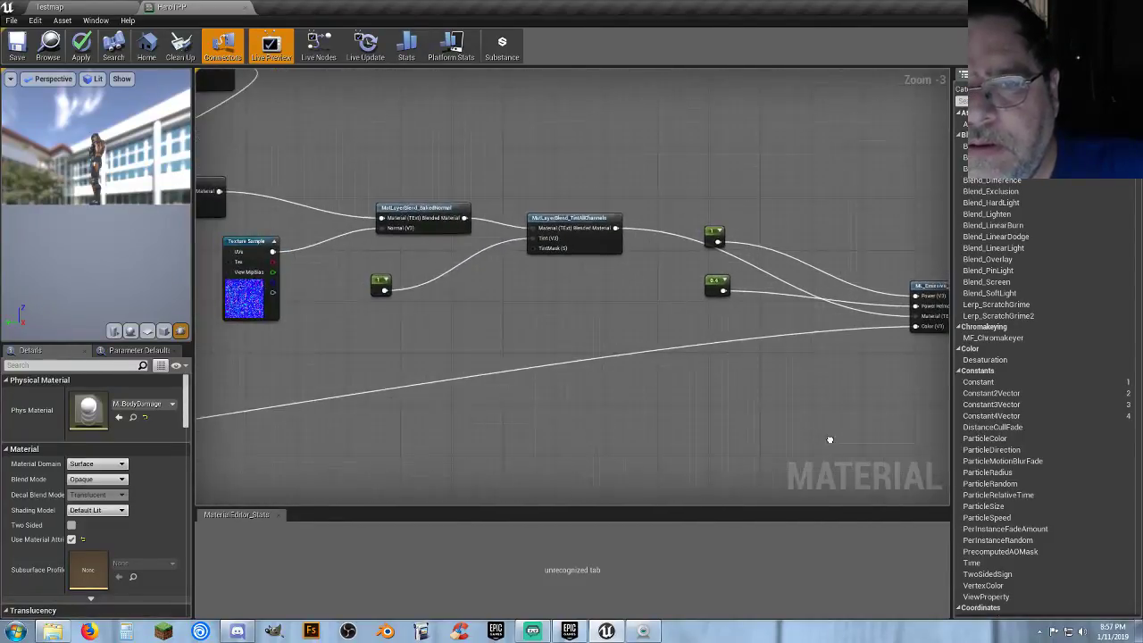
- Save the HeroTPP material and close its editor
left_click(14, 44)
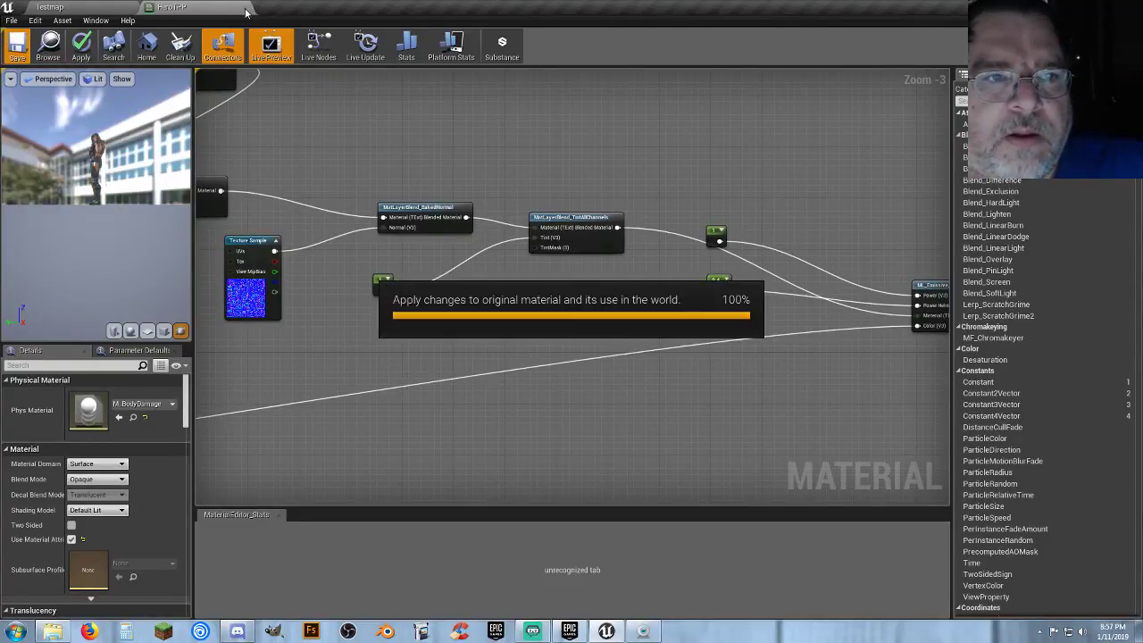
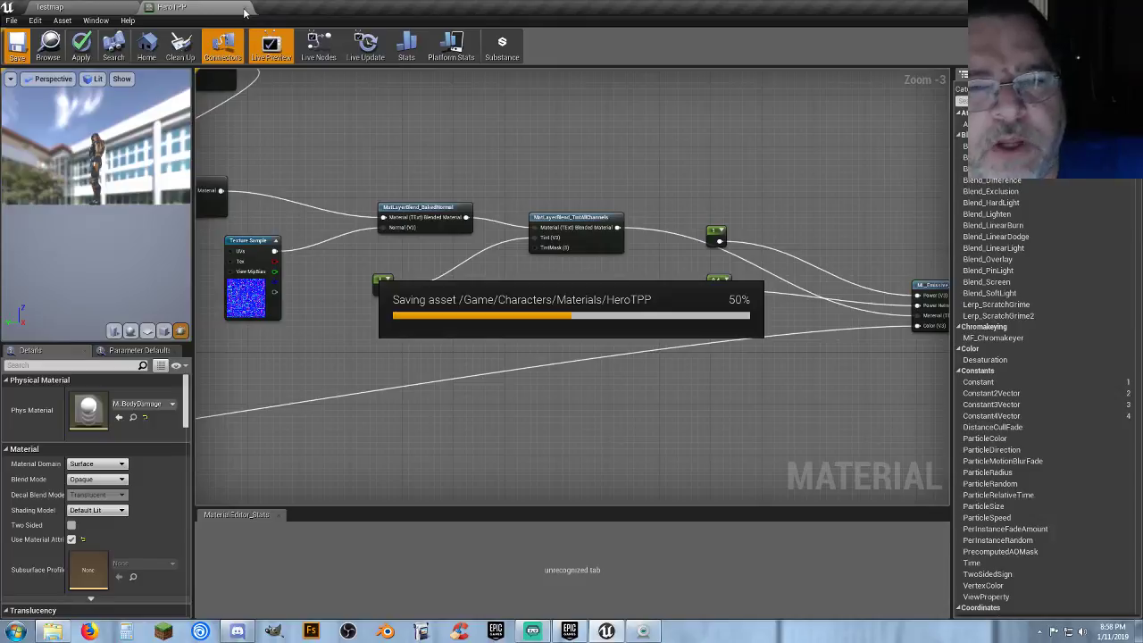
left_click(245, 8)
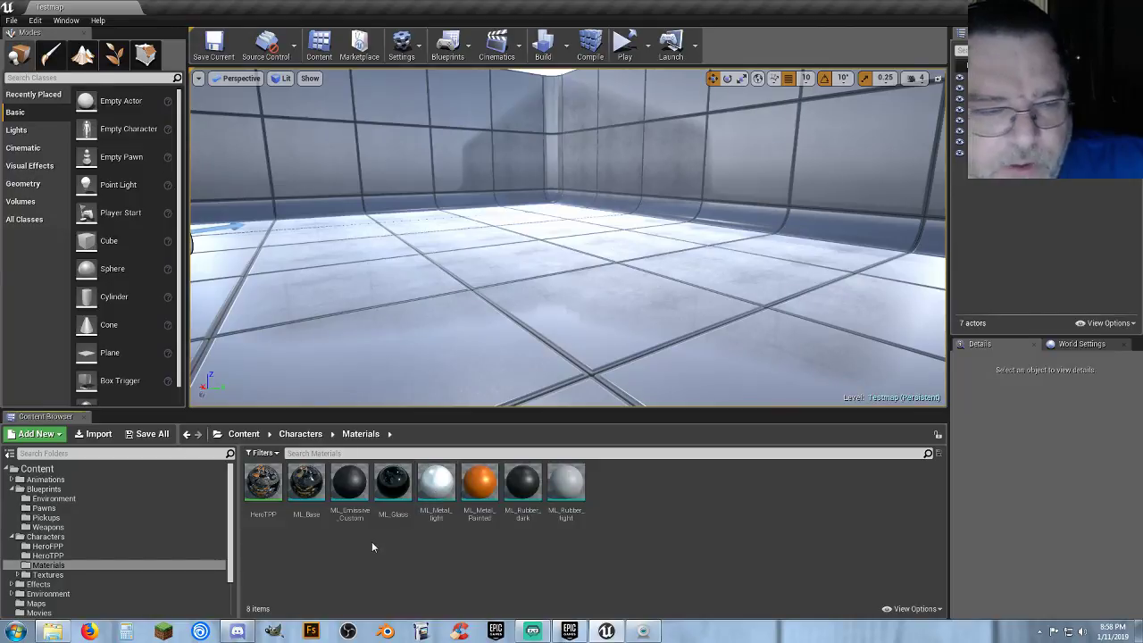
- Check the HeroTPP and Materials folders, and view the BotPawn Blueprint from Blueprints/Pawns as a whole figure in its viewport
left_click(78, 554)
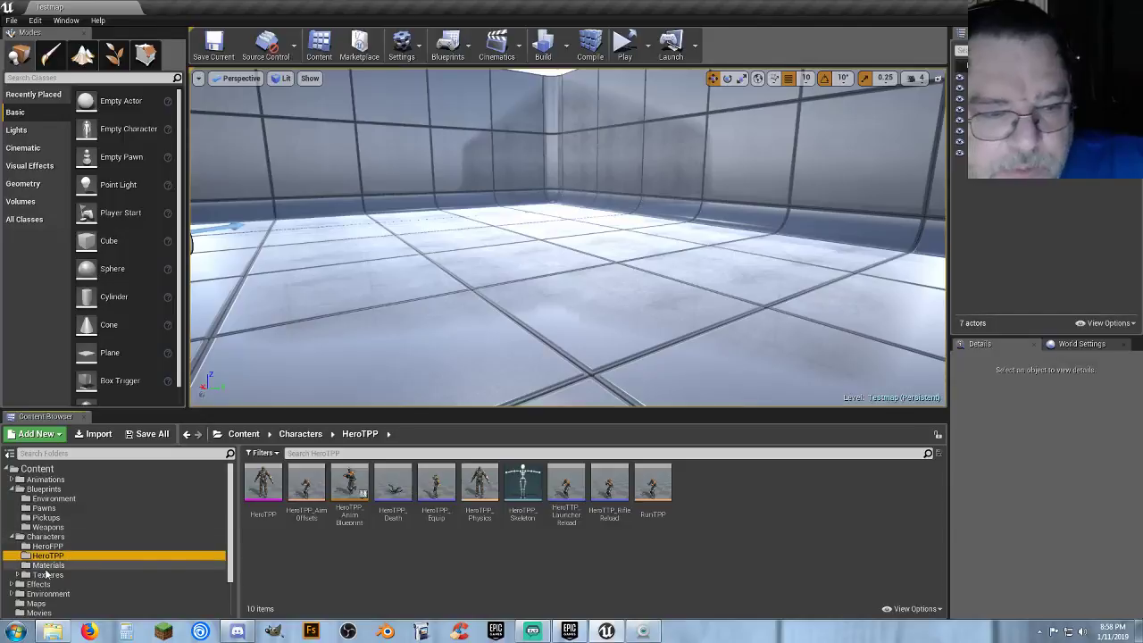
left_click(50, 565)
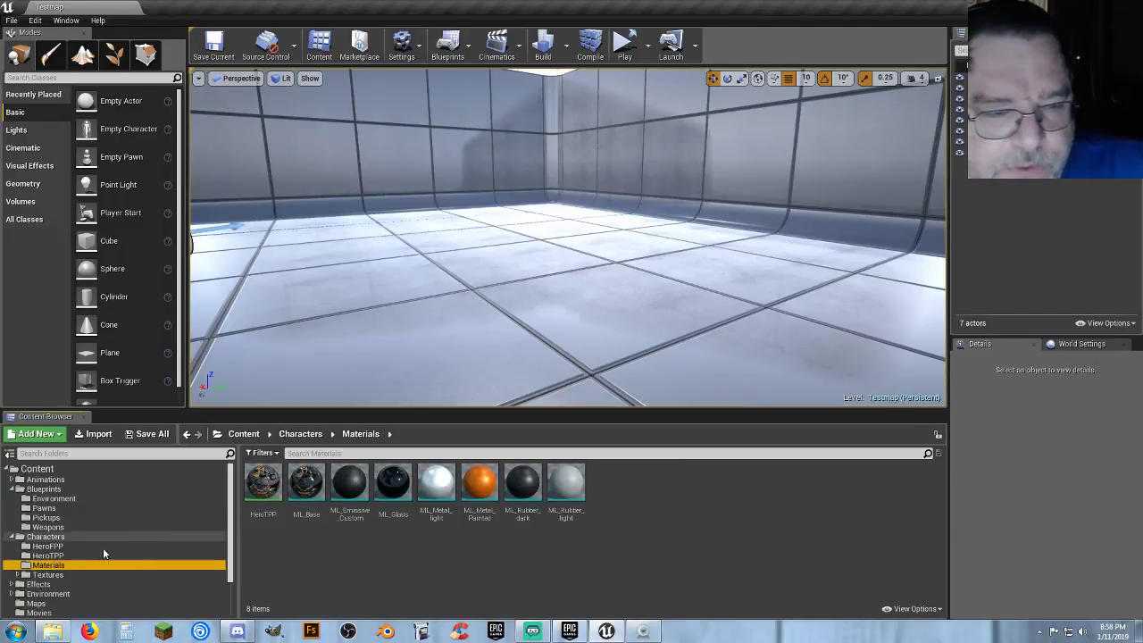
left_click(63, 556)
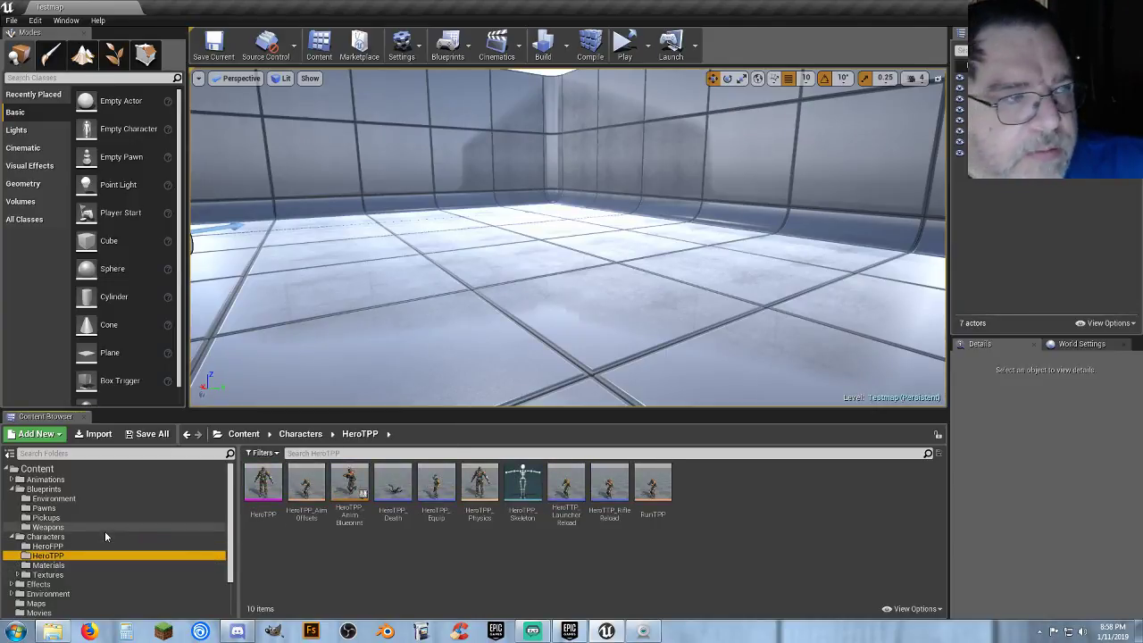
left_click(54, 508)
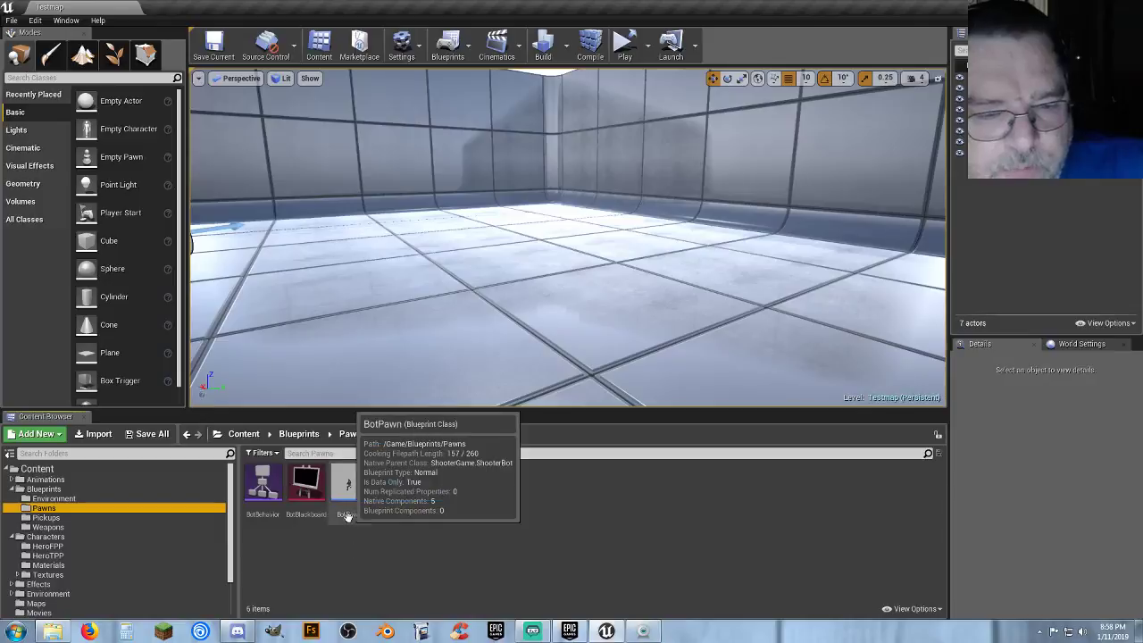
double_click(349, 485)
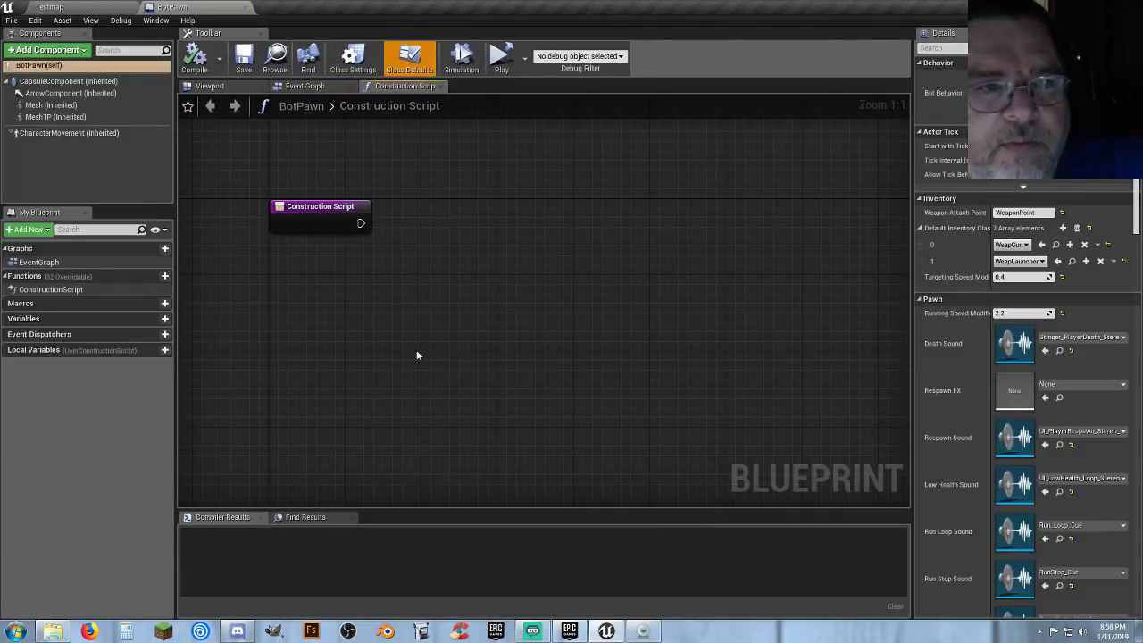
left_click(225, 86)
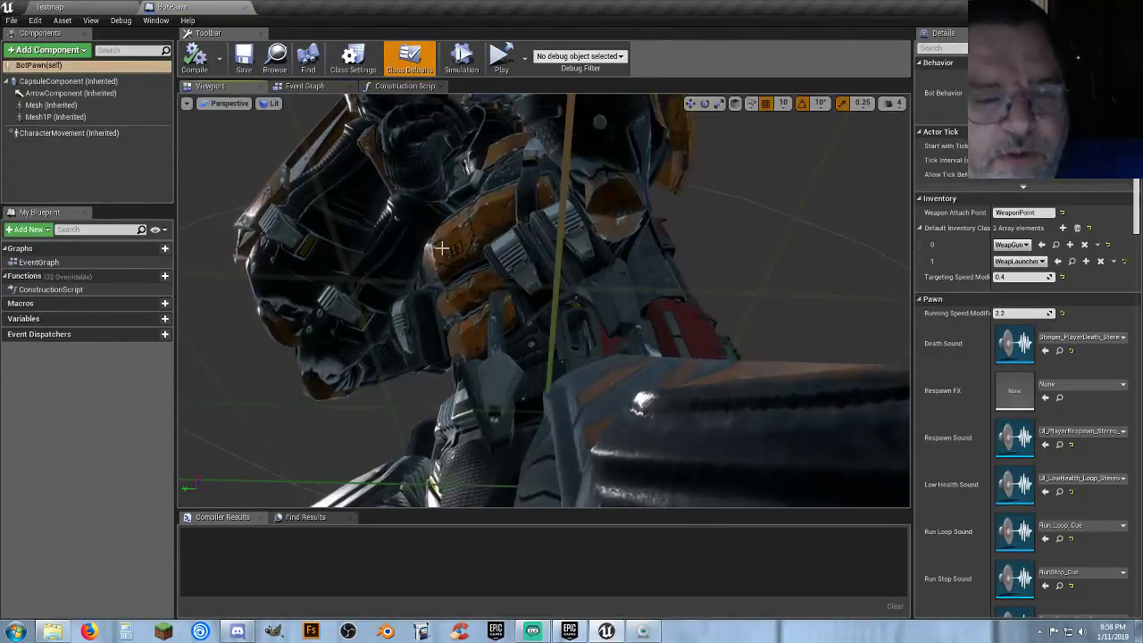
right_click_drag(441, 250, 482, 340)
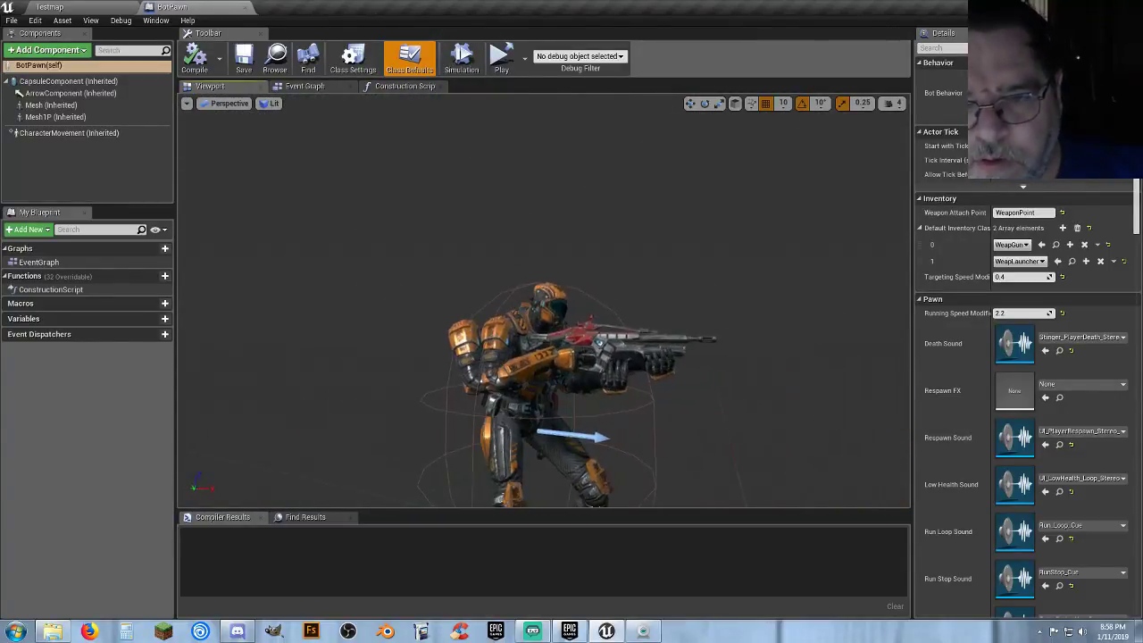
- Inspect BotPawn's inherited Mesh component and its assigned material with the figure framed, and close the Blueprint
left_click(52, 106)
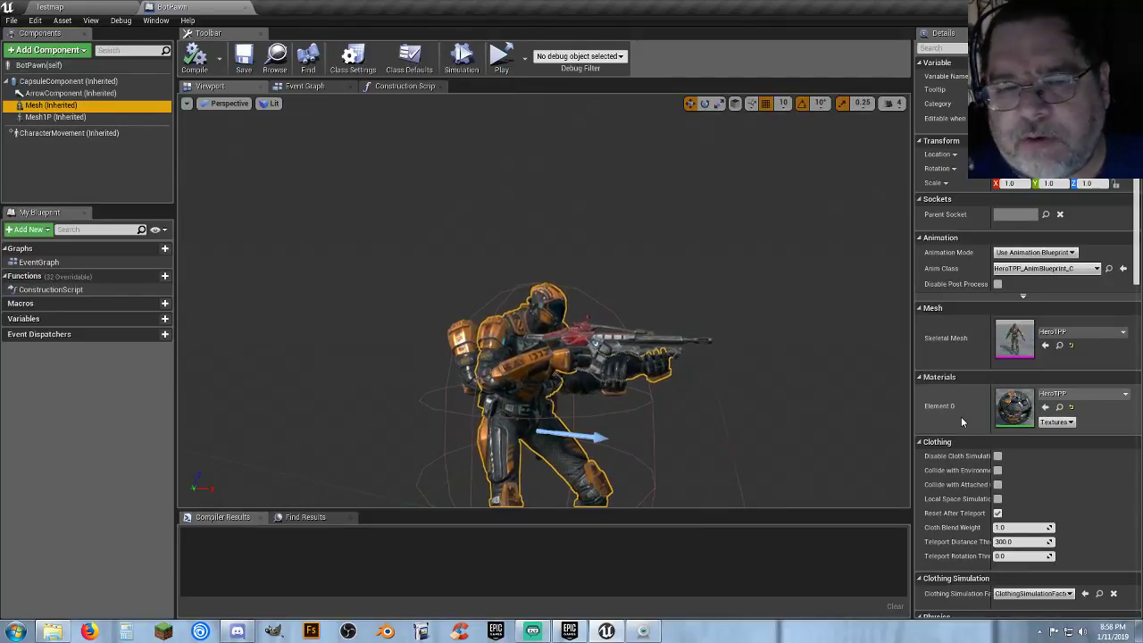
key("f")
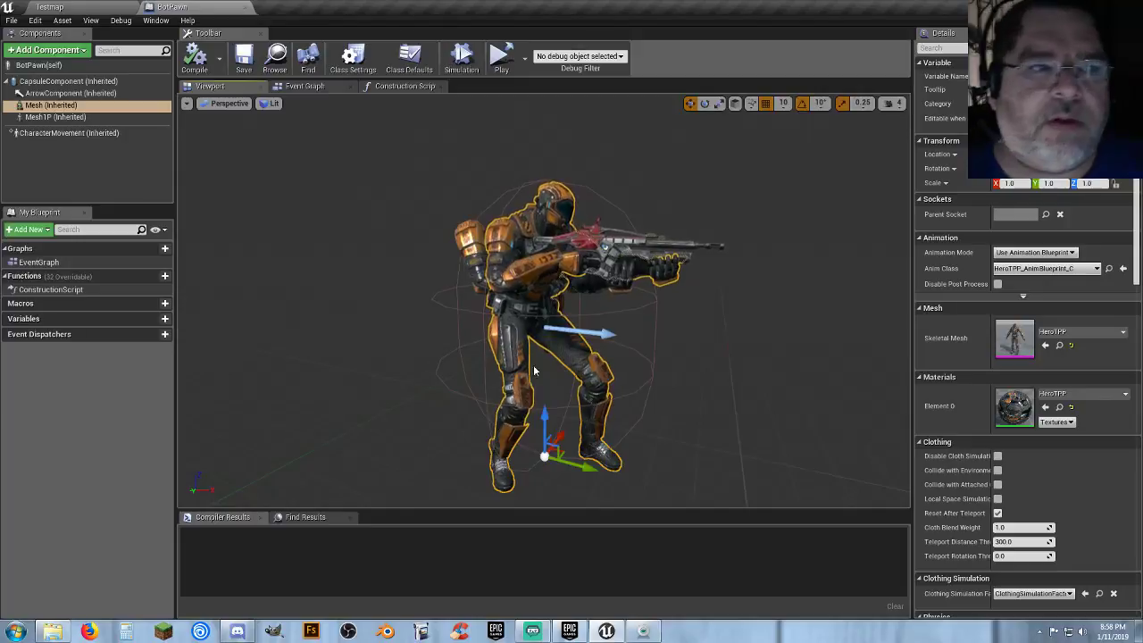
left_click(246, 9)
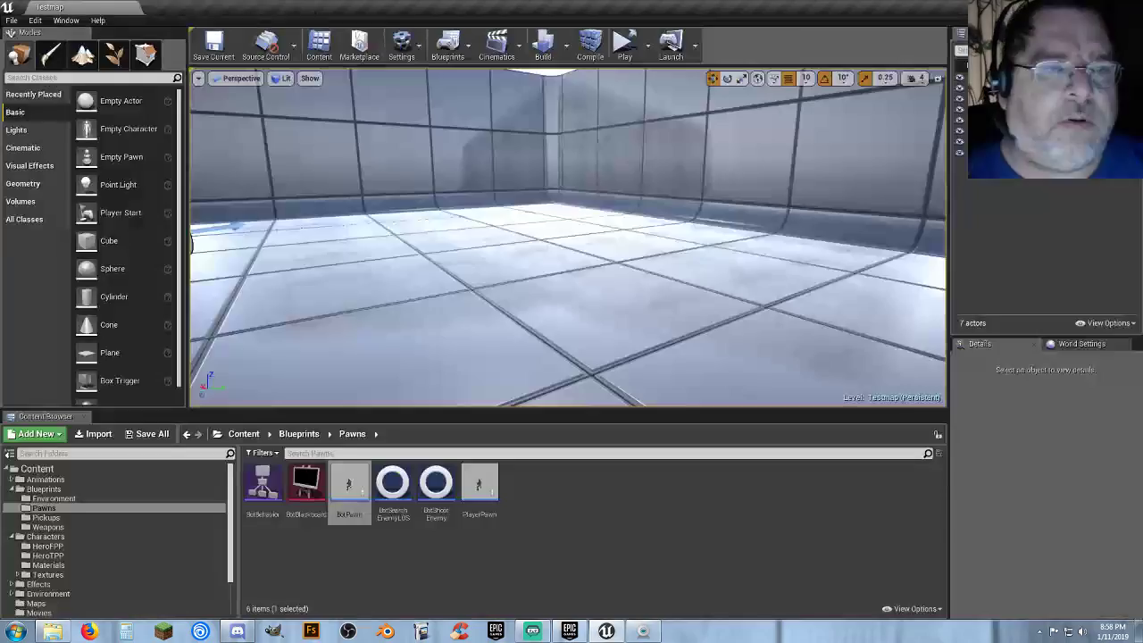
left_click(566, 548)
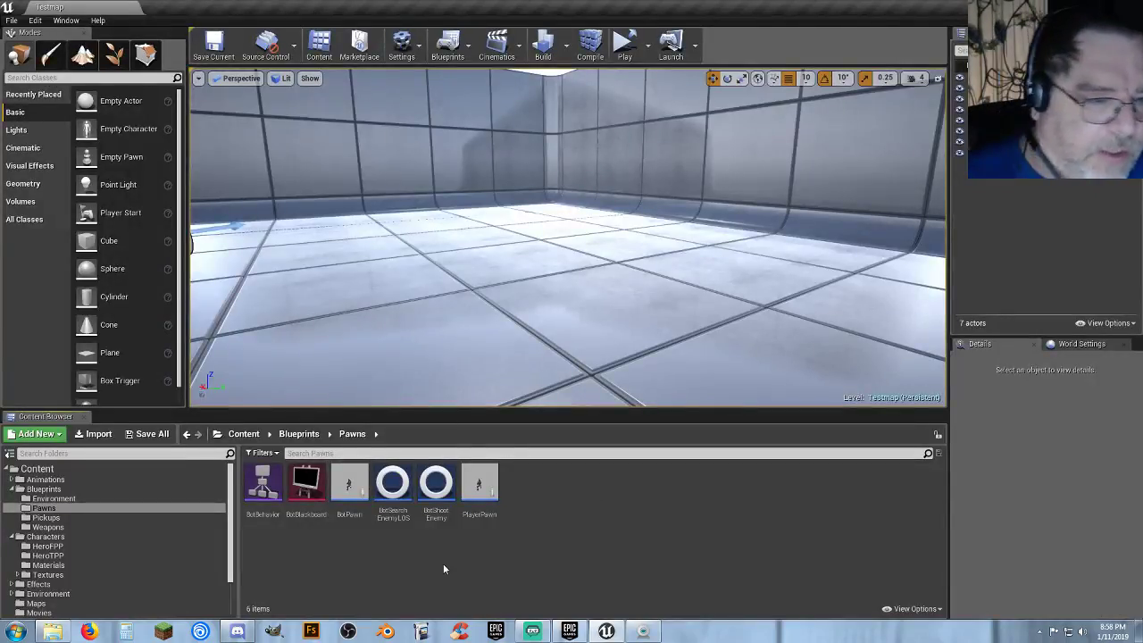
- Open the WeapGun Blueprint from Blueprints/Weapons, view the rifle model in its viewport, and close the Blueprint
left_click(72, 528)
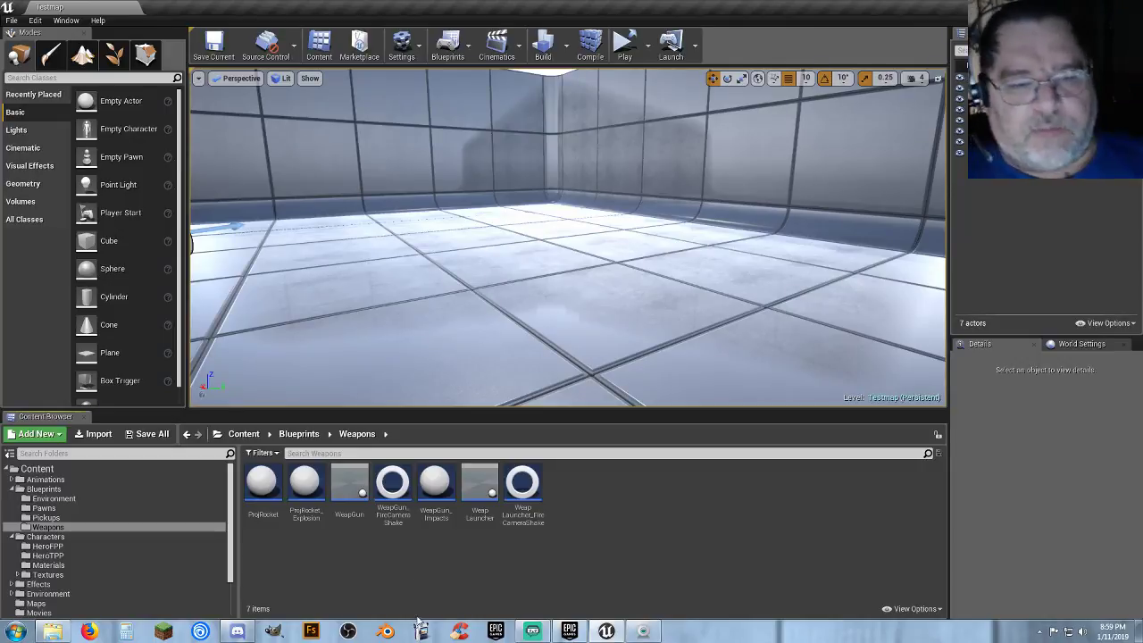
double_click(353, 517)
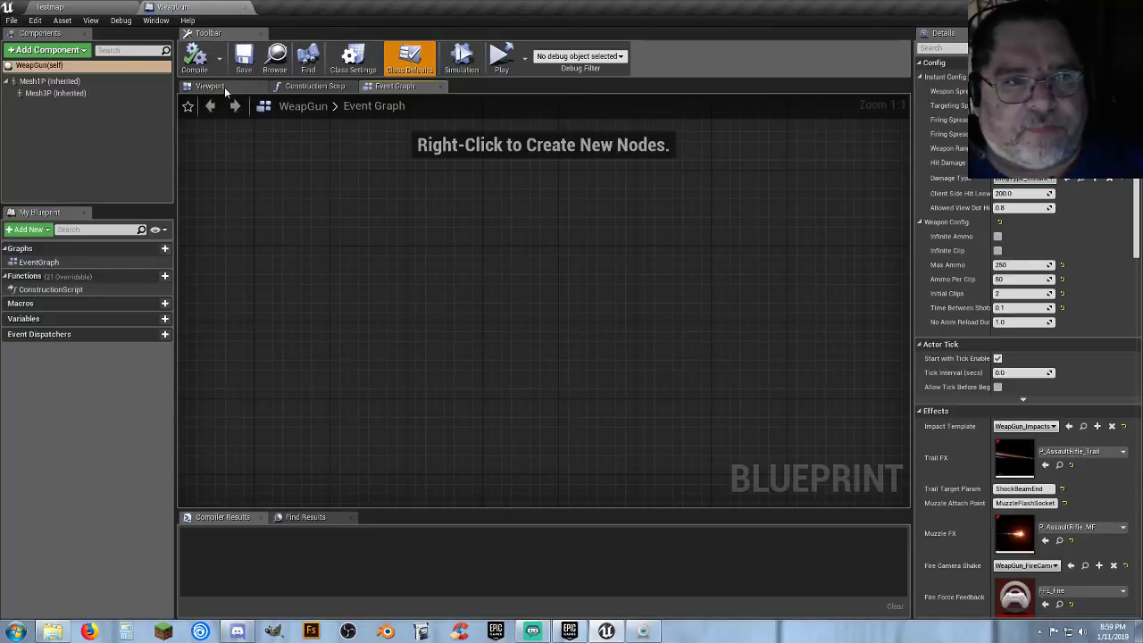
left_click(224, 86)
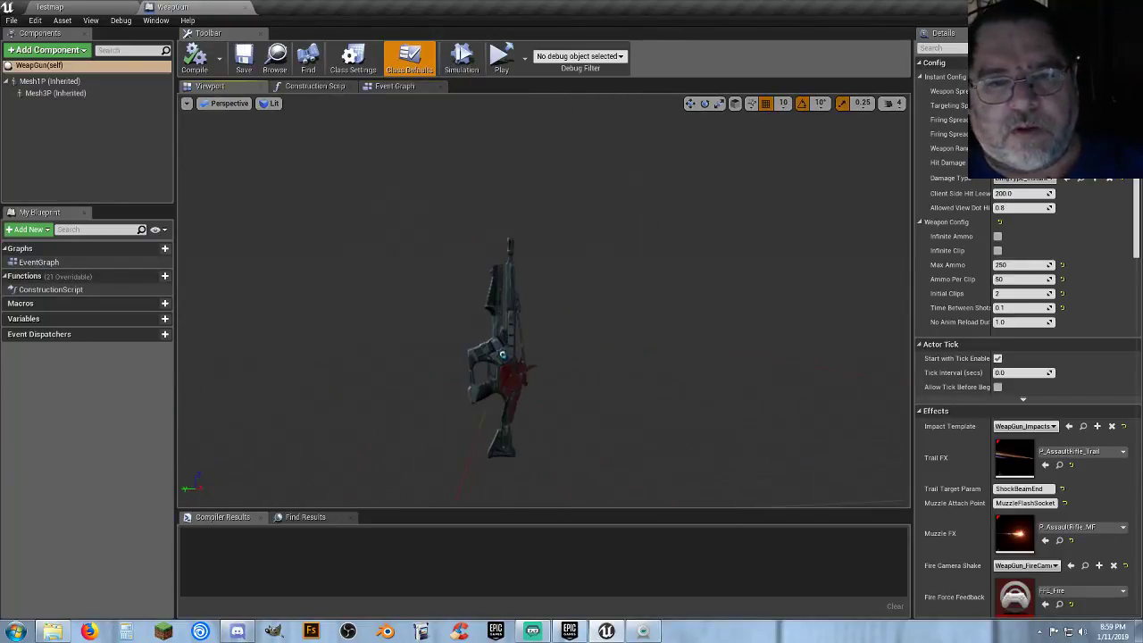
left_click_drag(544, 300, 495, 277)
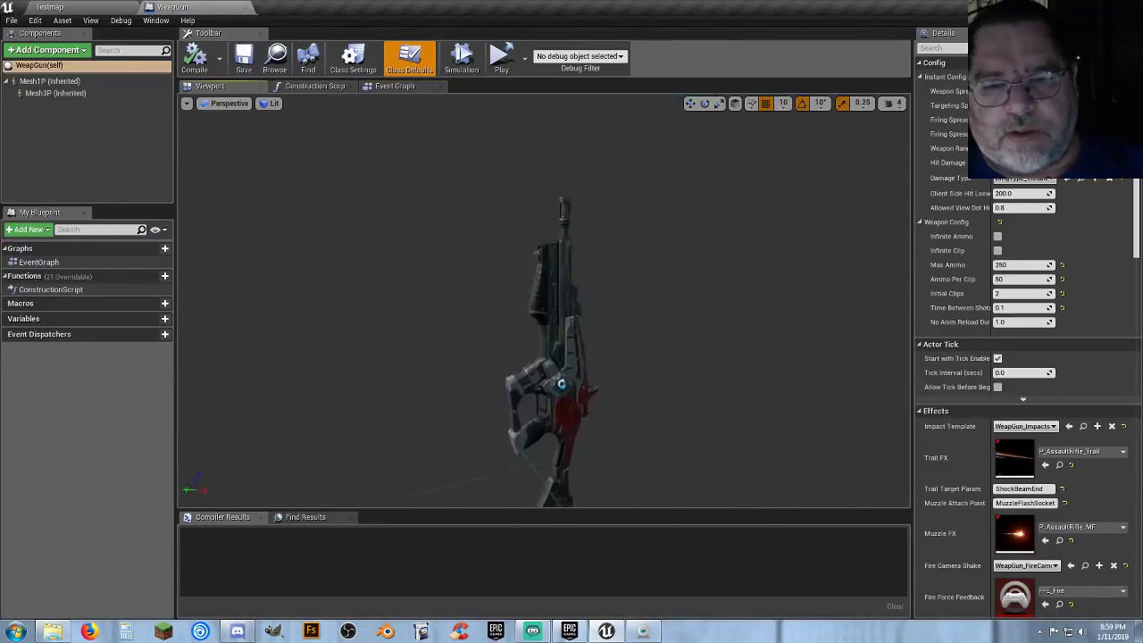
left_click_drag(404, 160, 344, 273)
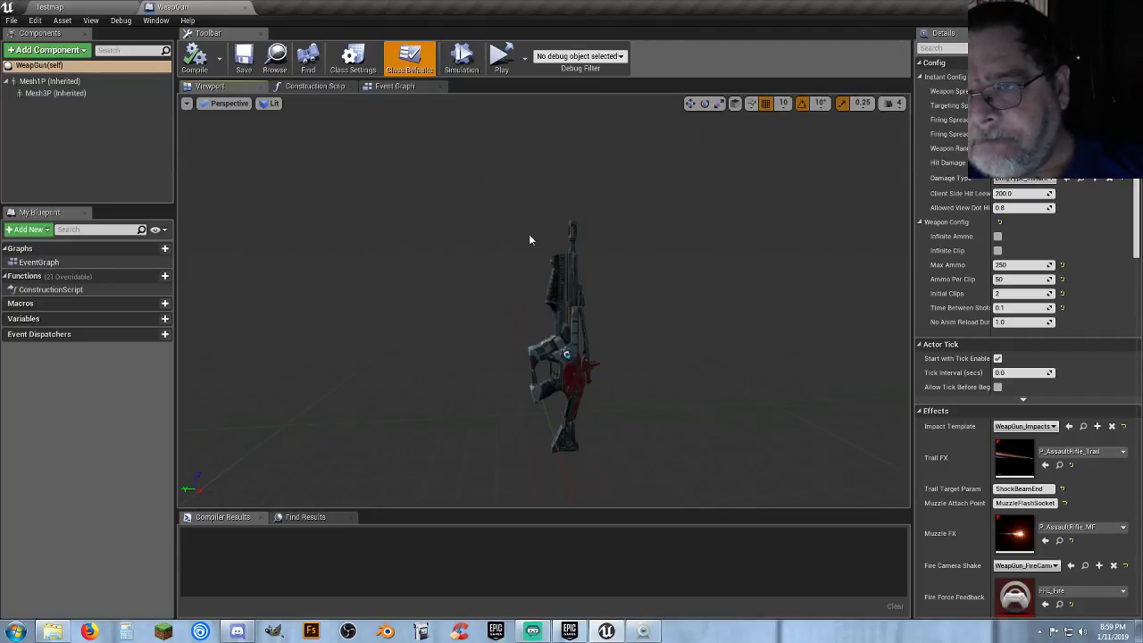
left_click(246, 8)
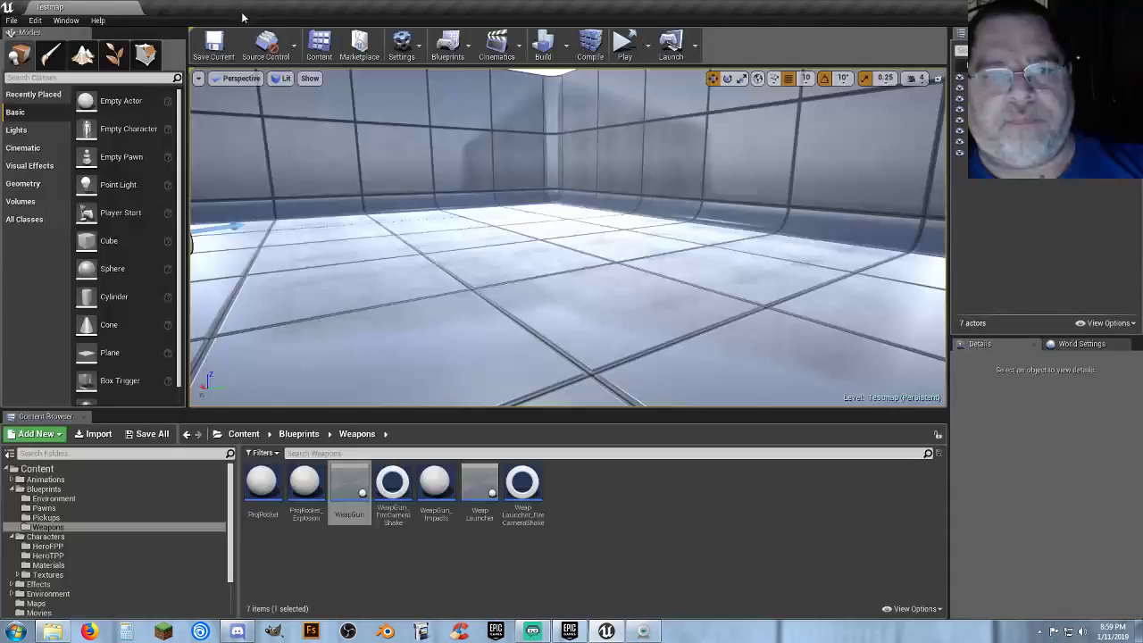
- Open the Pickup_AmmoGun Blueprint from Blueprints/Pickups to view its class defaults
left_click(47, 518)
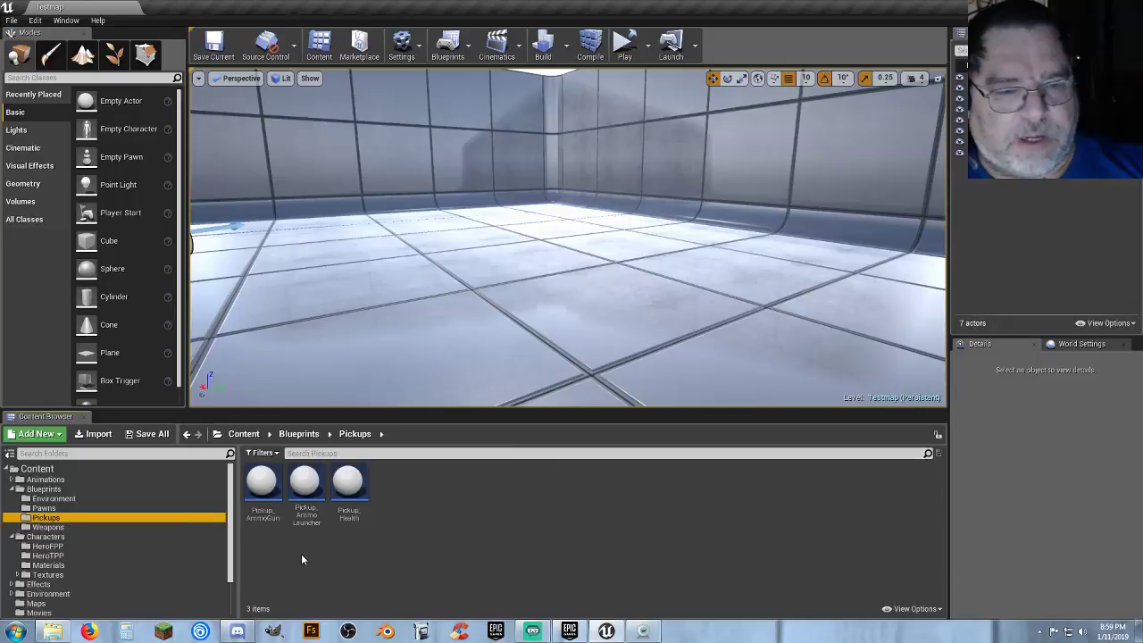
double_click(269, 523)
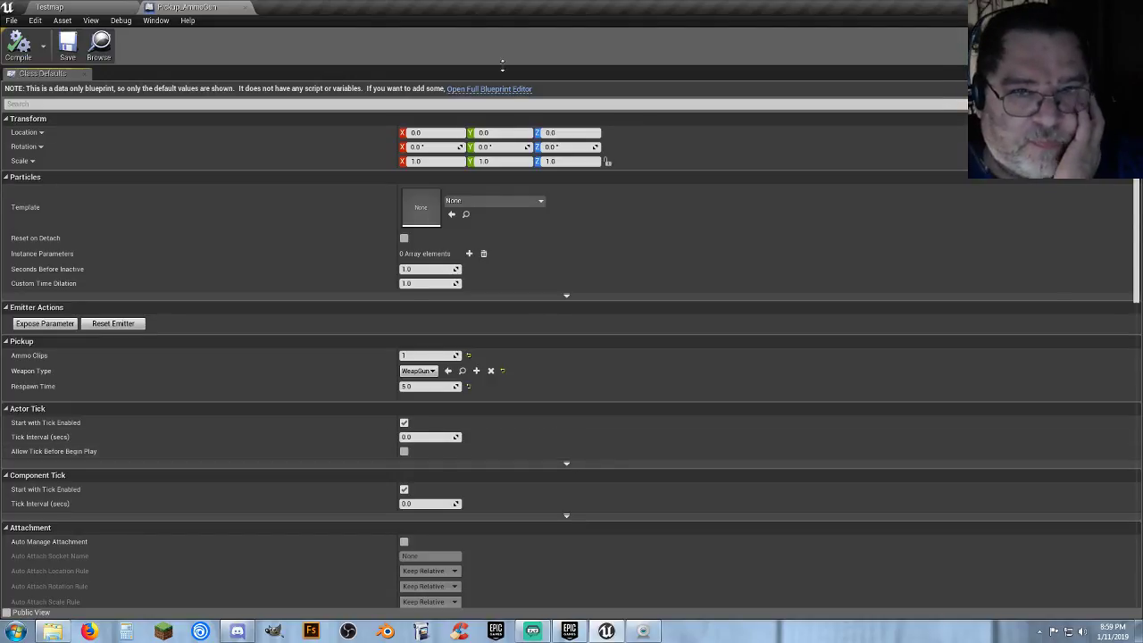
- Open Pickup_AmmoGun in the full Blueprint editor and inspect its inherited PickupPSC component in the viewport
left_click(490, 88)
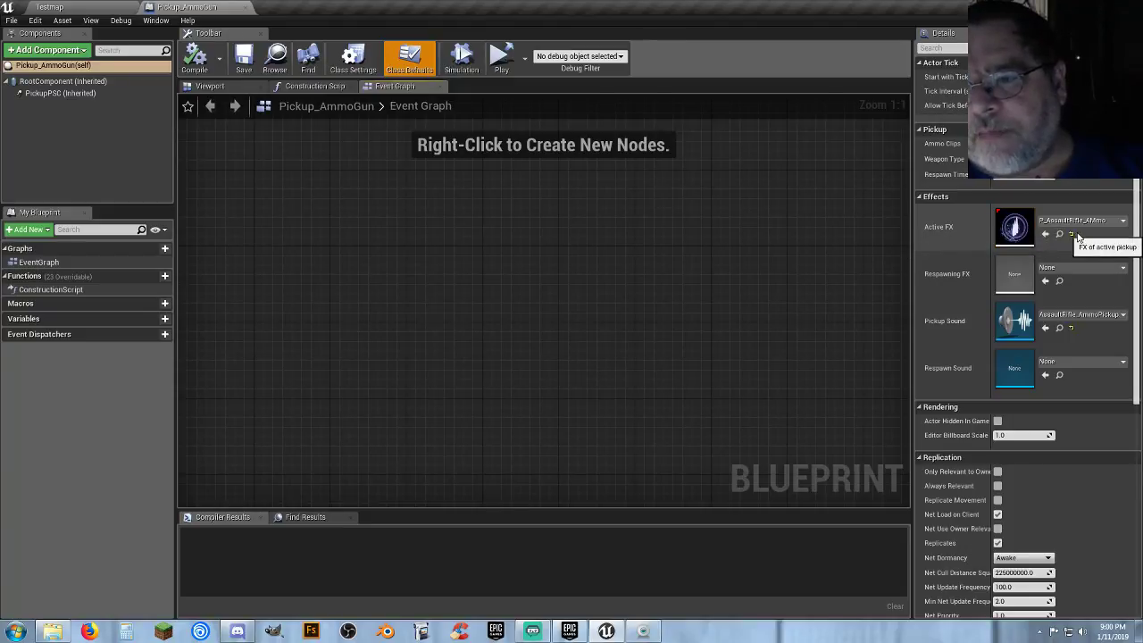
left_click(223, 86)
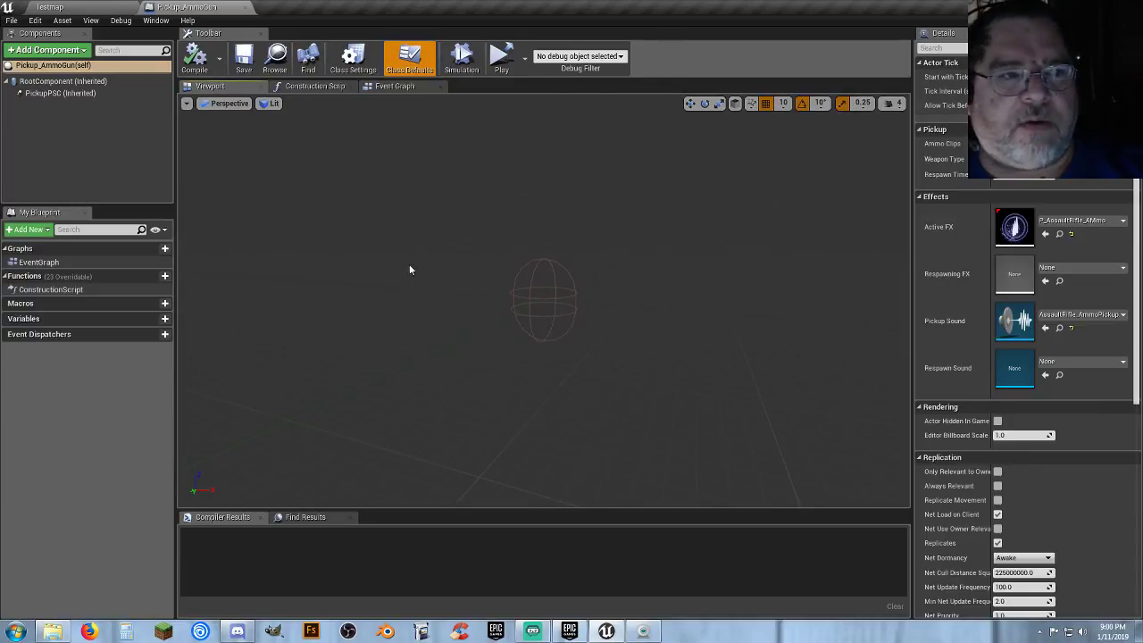
left_click(56, 93)
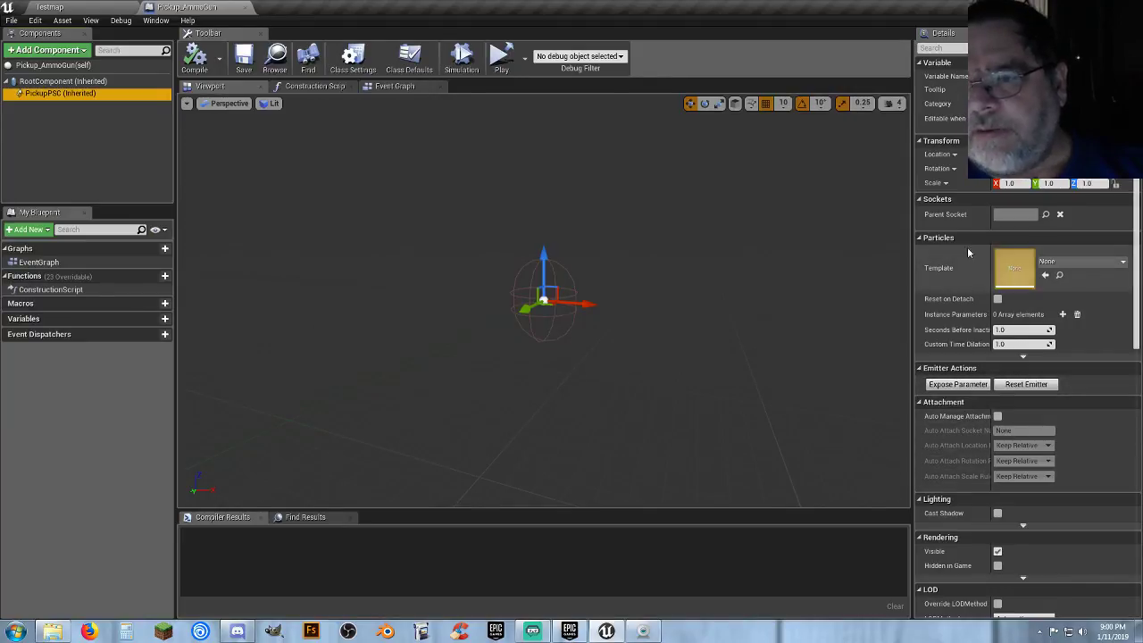
left_click(55, 92, "ctrl")
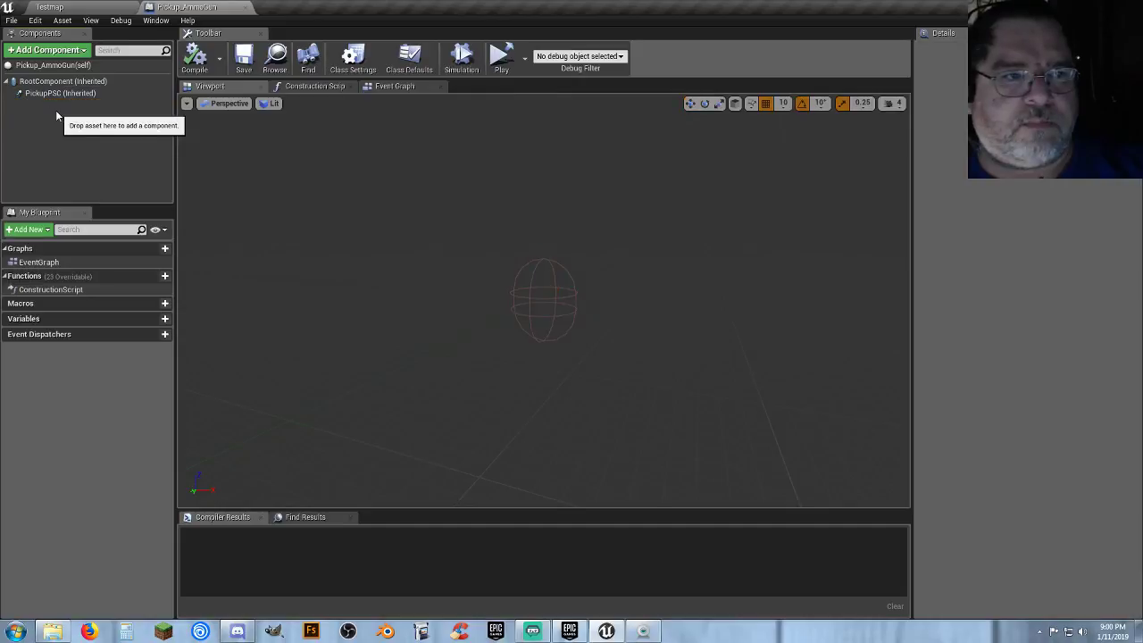
- Highlight Pickup_AmmoGun's inherited RootComponent in the viewport, and close the Blueprint to return to Testmap
left_click(53, 81)
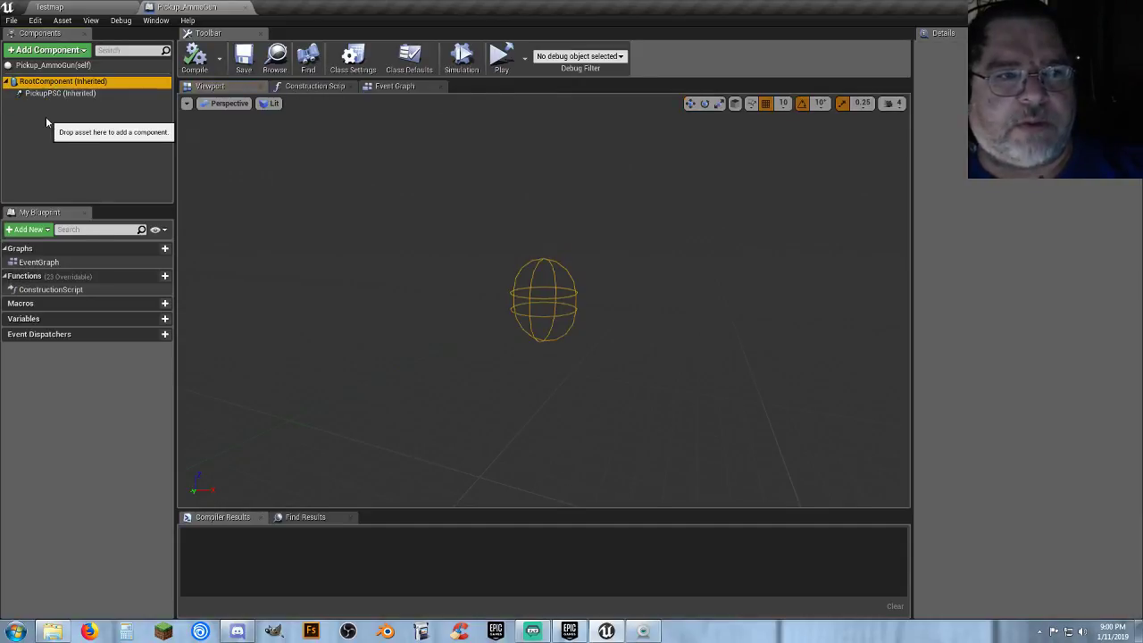
left_click(45, 117)
left_click(54, 81)
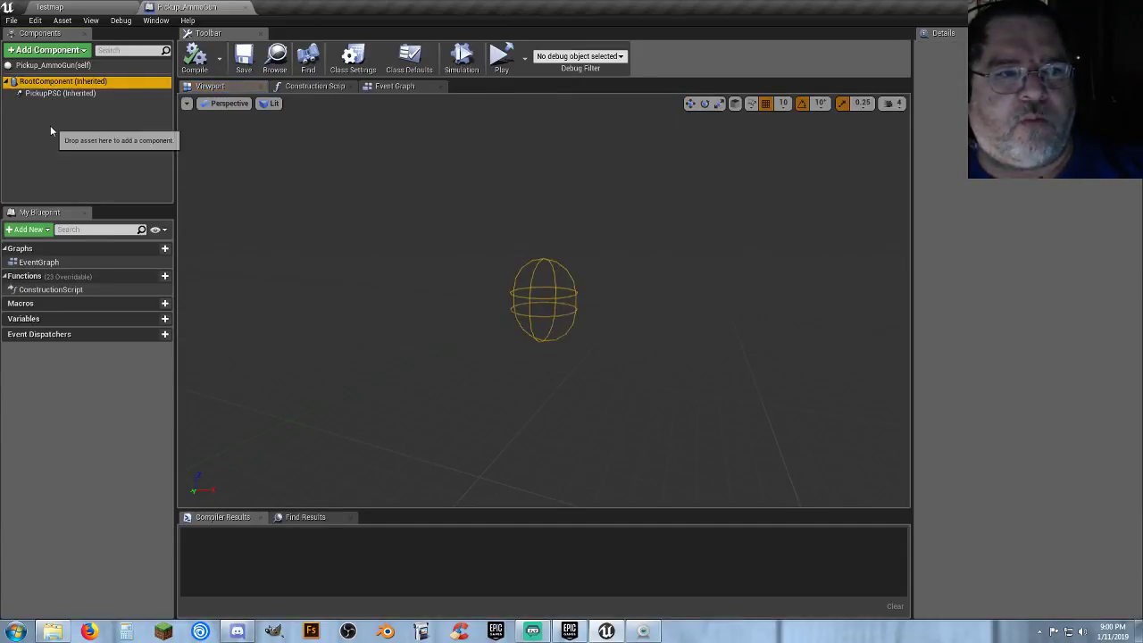
left_click(54, 121)
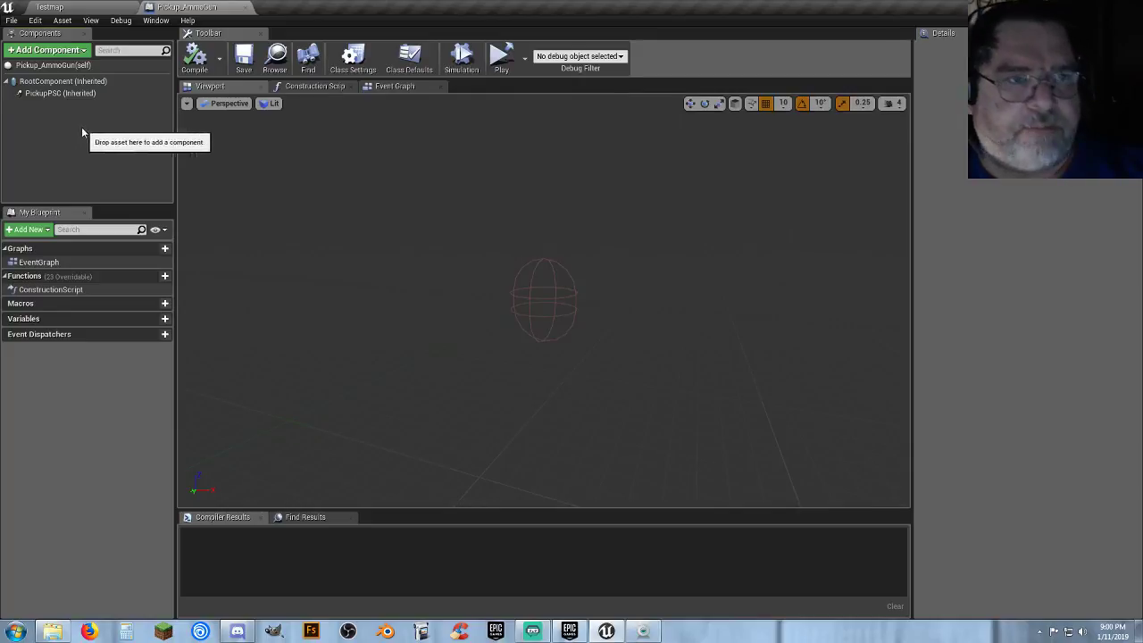
left_click(49, 7)
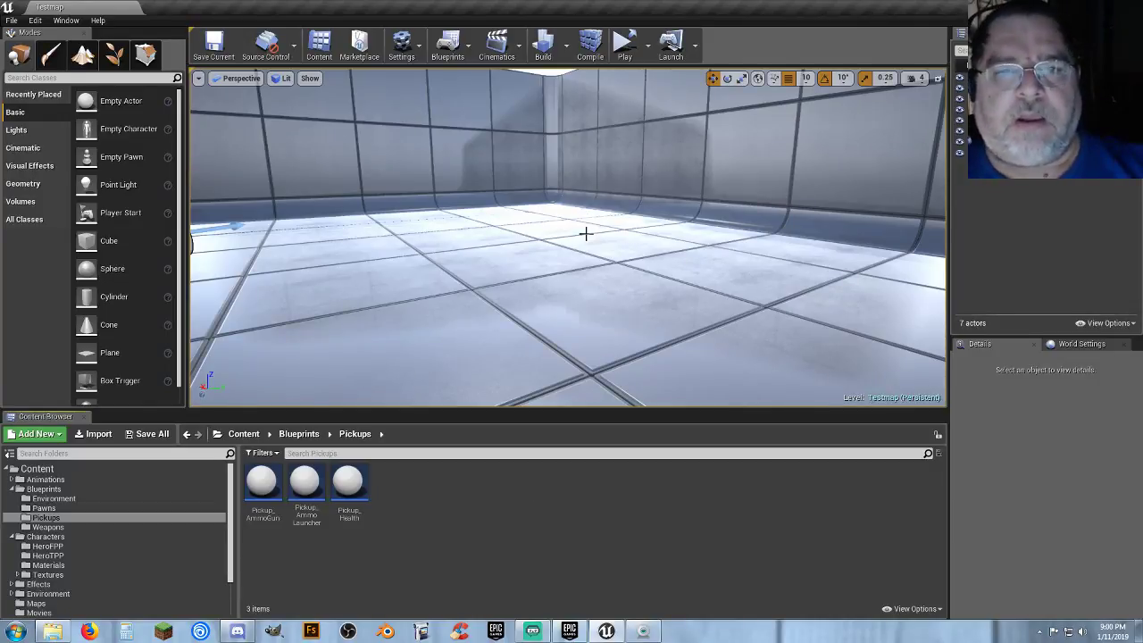
- Look over the Testmap arena from above and from inside, including its walls, lights and player start
right_click_drag(568, 237, 835, 224)
right_click_drag(193, 420, 548, 265)
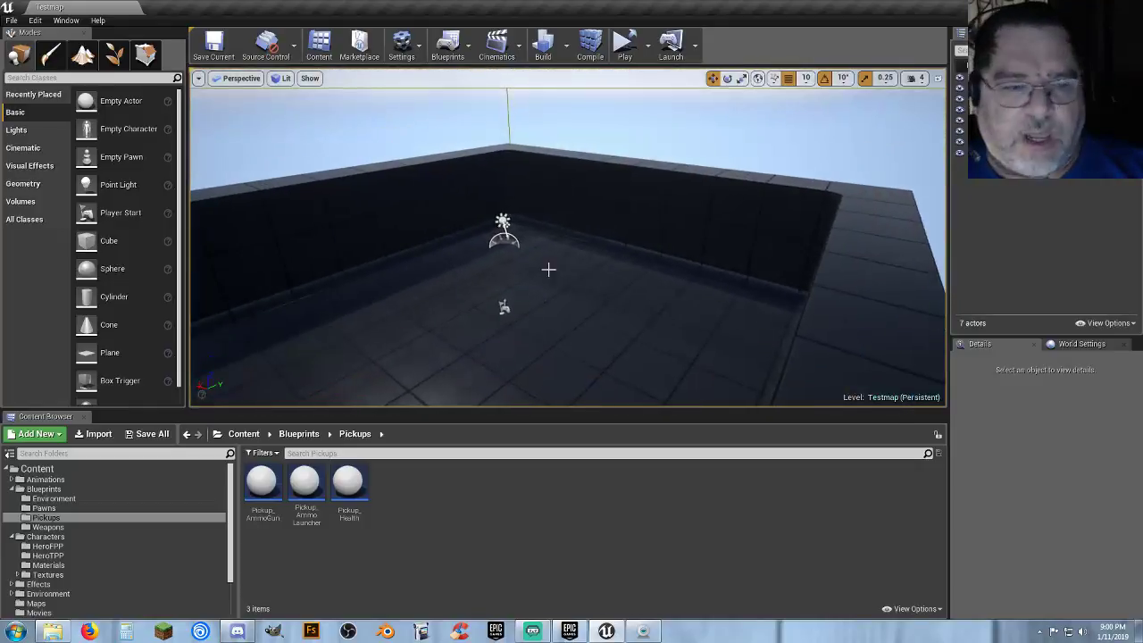
left_click_drag(232, 506, 219, 527)
scroll(220, 526, "up", 2)
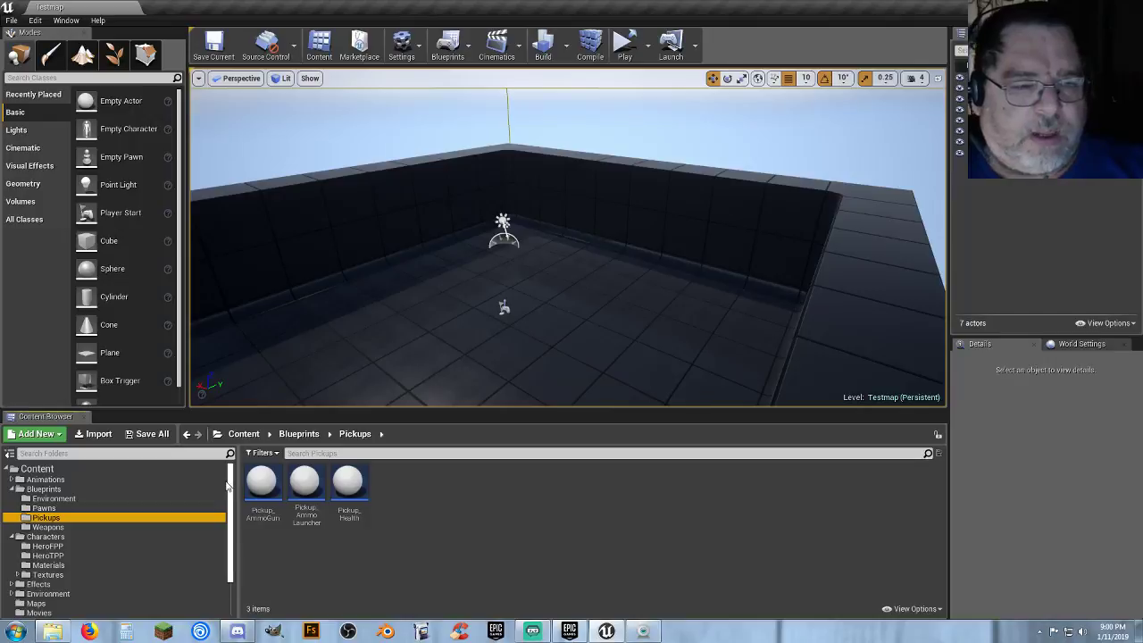
left_click(469, 513)
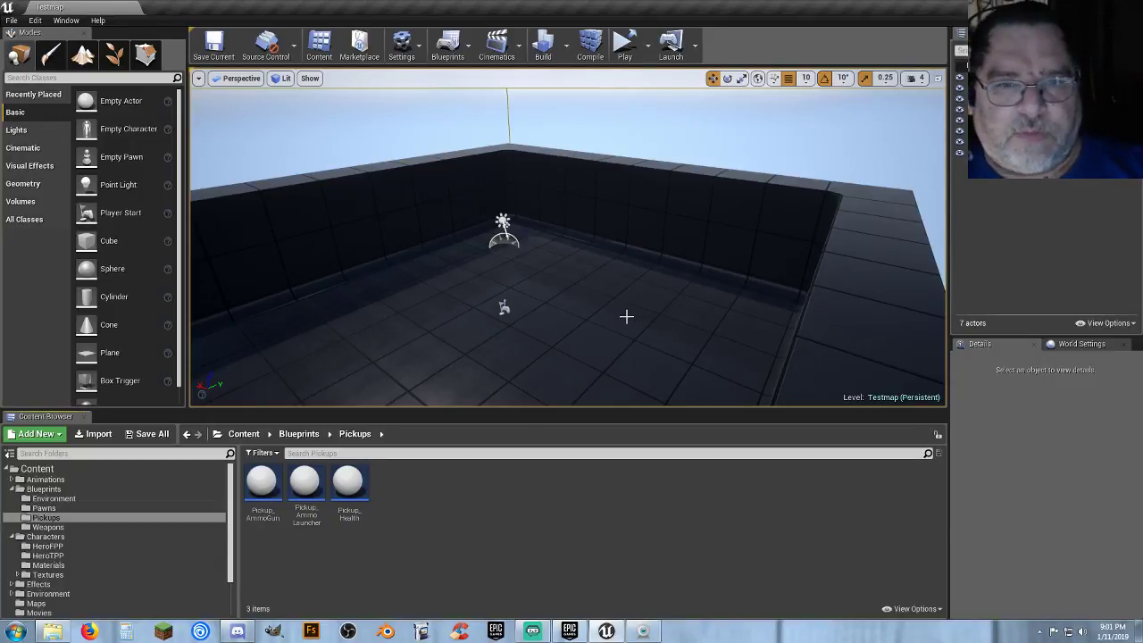
key("w")
mouse_move(626, 316)
right_mouse_down()
mouse_move(545, 343)
mouse_move(473, 343)
mouse_move(437, 317)
mouse_move(626, 316)
right_mouse_up()
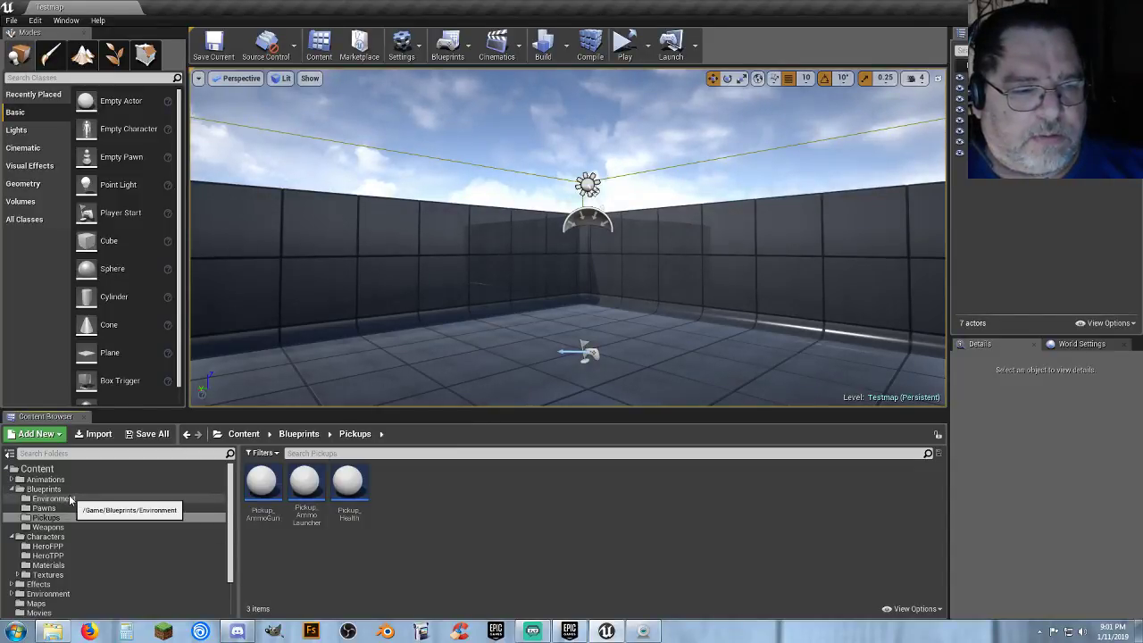
- Open the ShooterEntry level from the Maps folder, and view the StartupLabel asset's rules before closing it
left_click(38, 603)
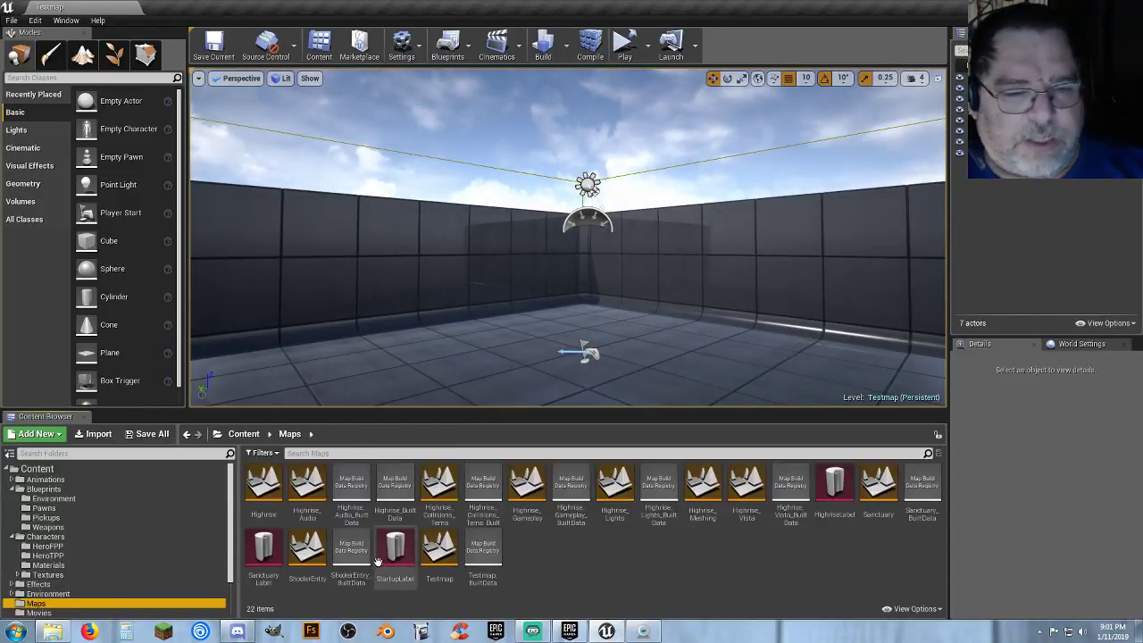
double_click(307, 549)
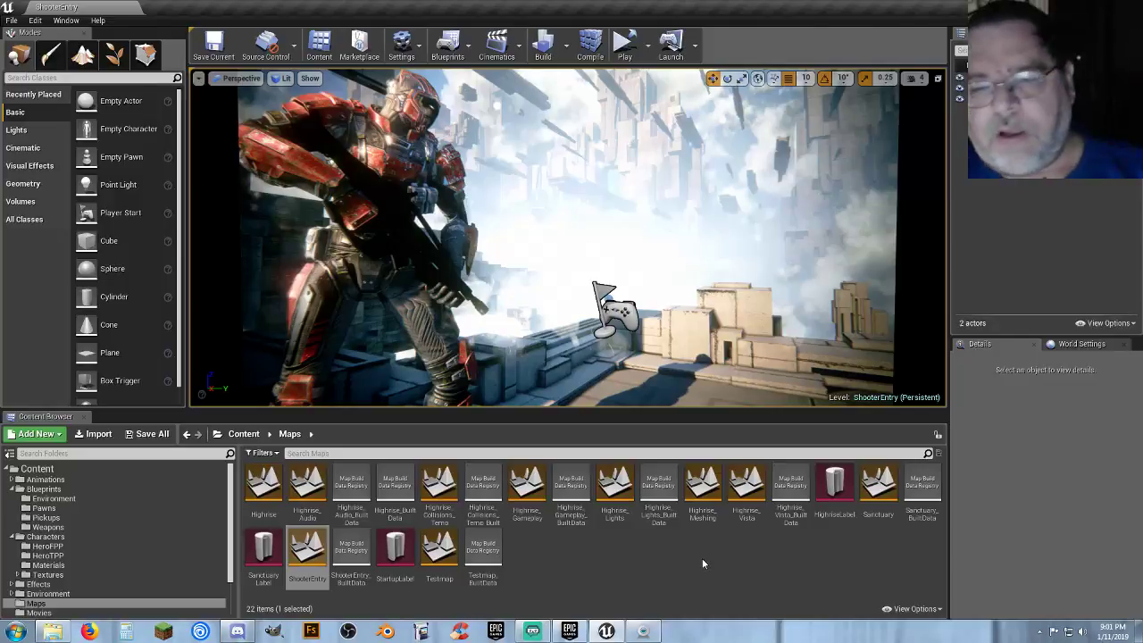
left_click(701, 564)
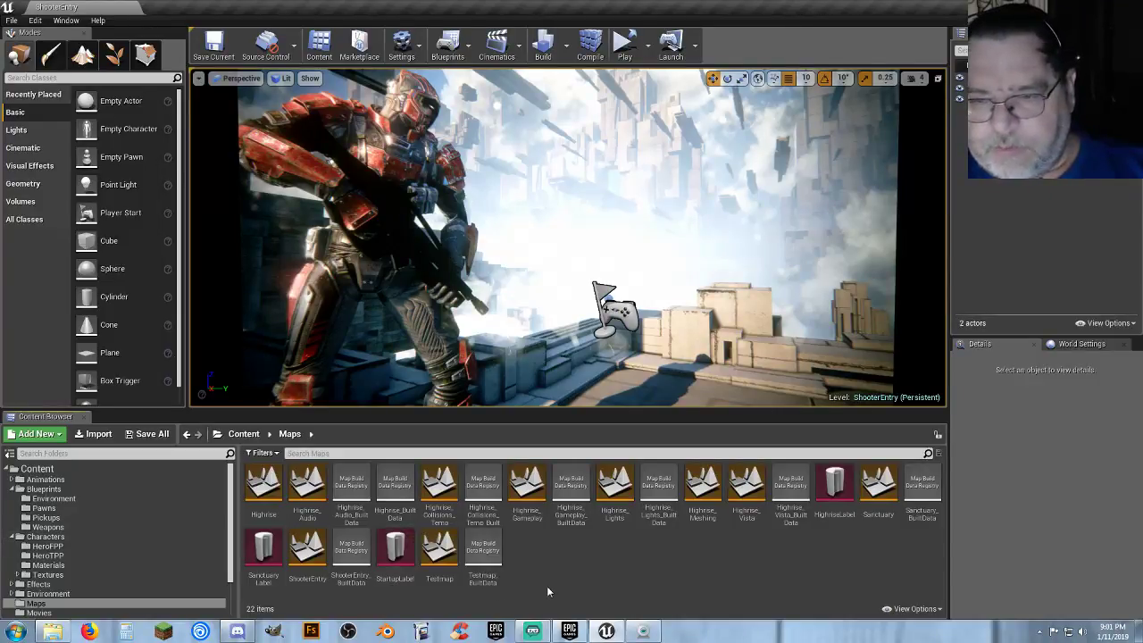
double_click(396, 554)
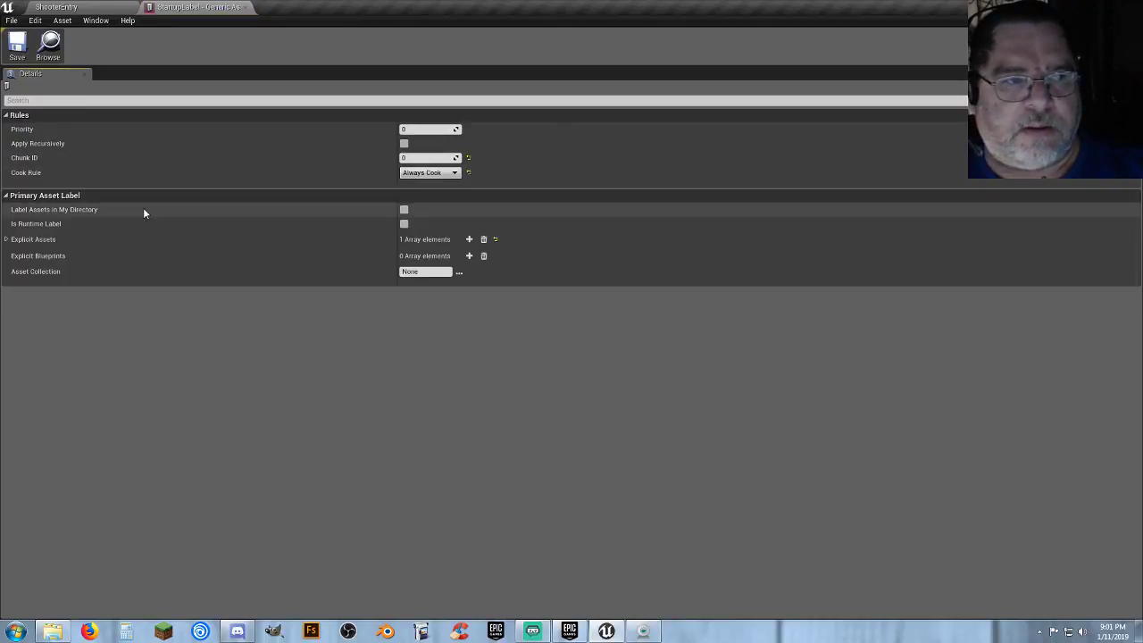
left_click(245, 8)
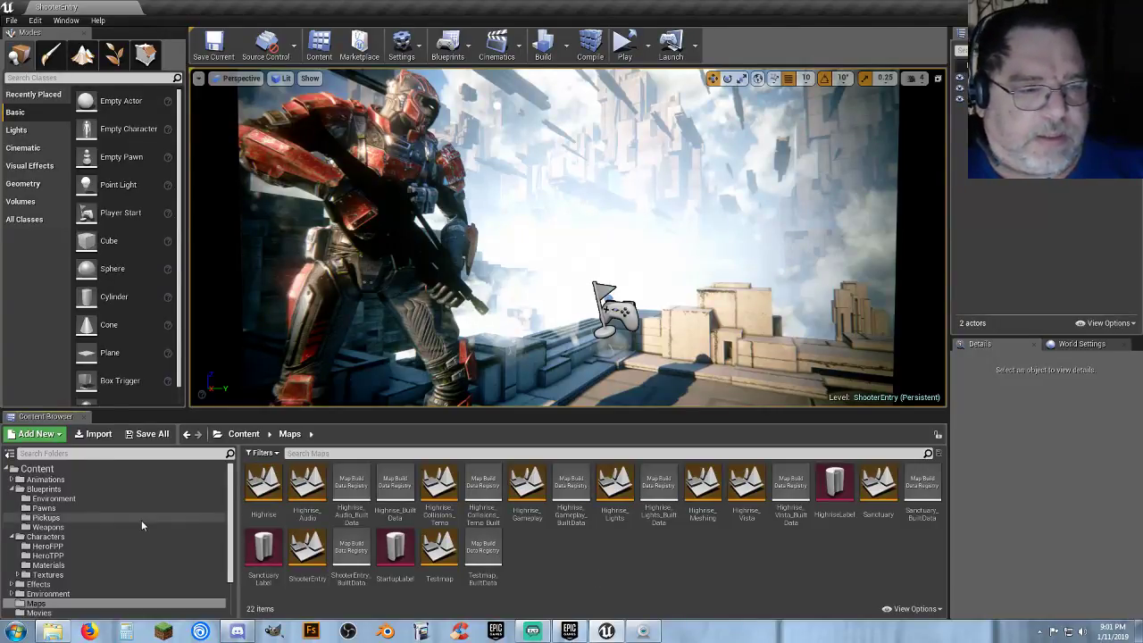
- Open the BP_HoloController Blueprint from Blueprints/Environment and examine the hologram material and sound nodes in its Event Graph
left_click(12, 540)
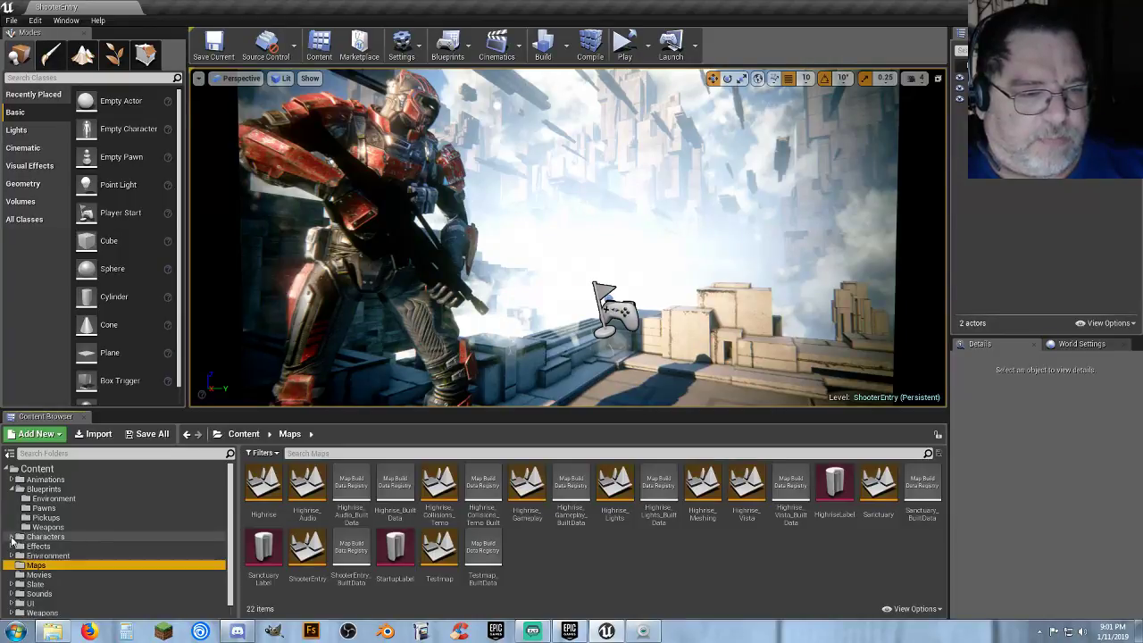
left_click(56, 499)
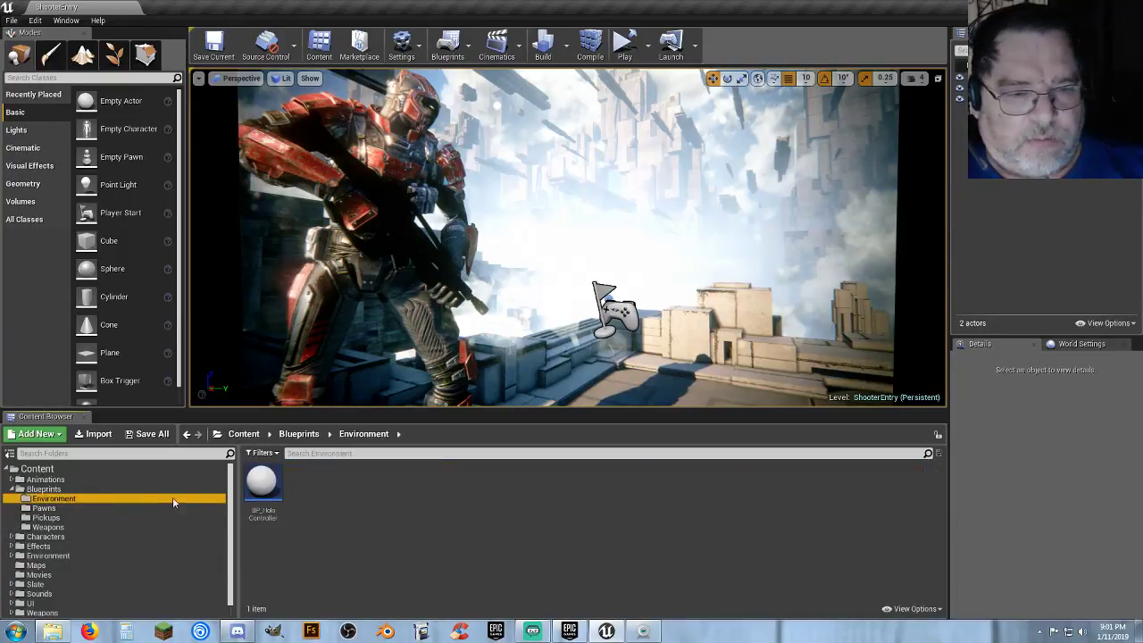
left_click(274, 518)
double_click(274, 518)
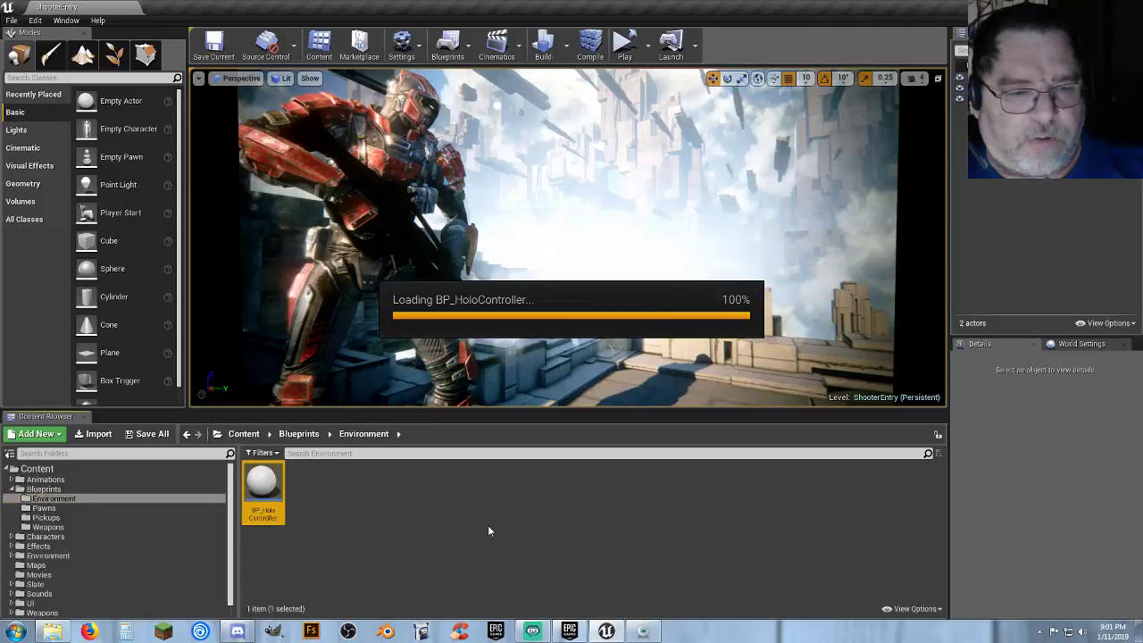
right_click_drag(629, 375, 472, 307)
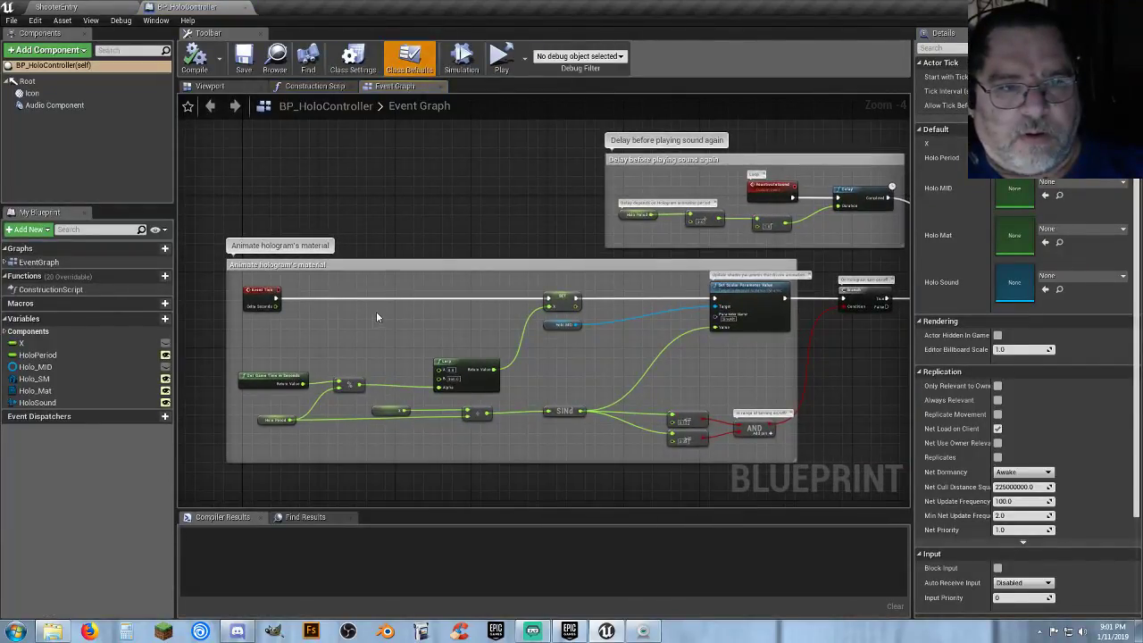
right_click_drag(376, 317, 213, 272)
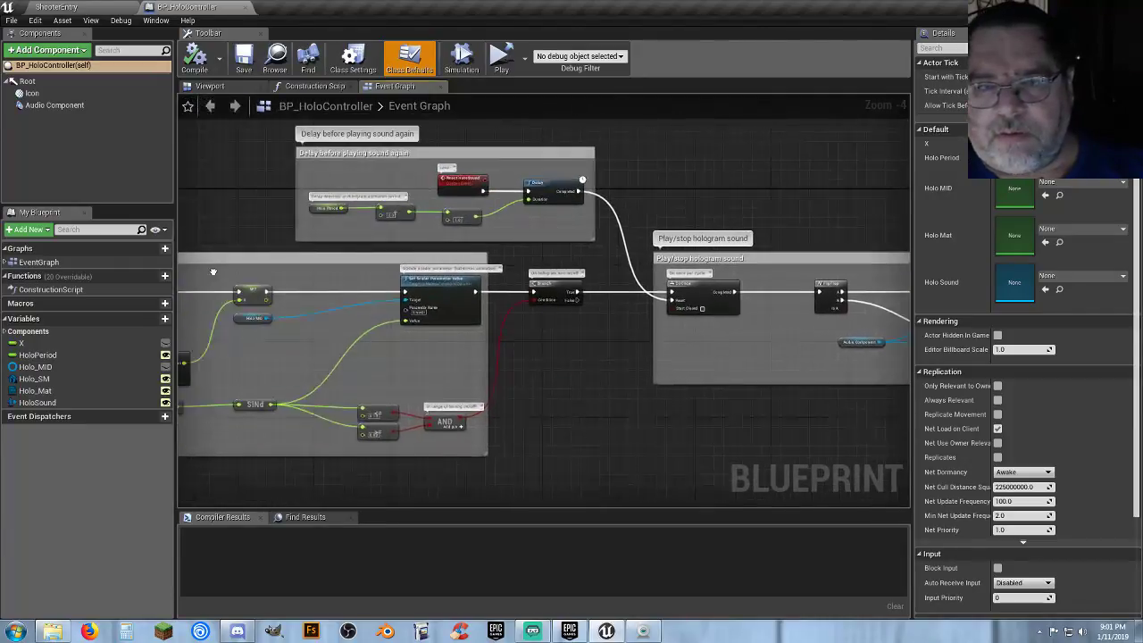
- Examine BP_HoloController's viewport and its Construction Script nodes, and close the Blueprint
left_click(227, 85)
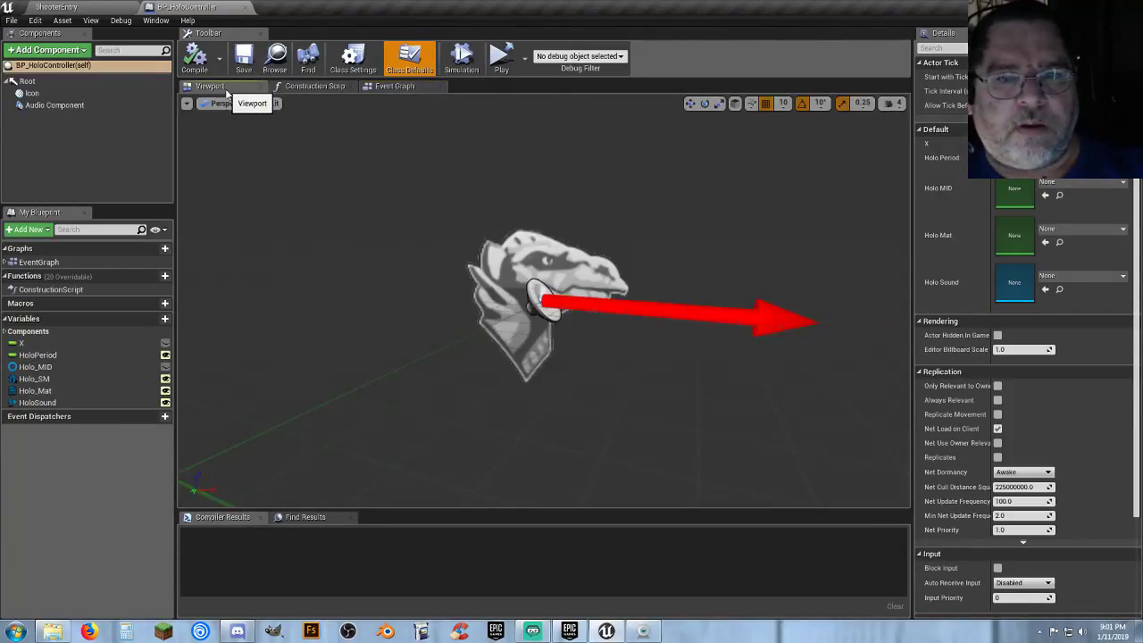
left_click(297, 87)
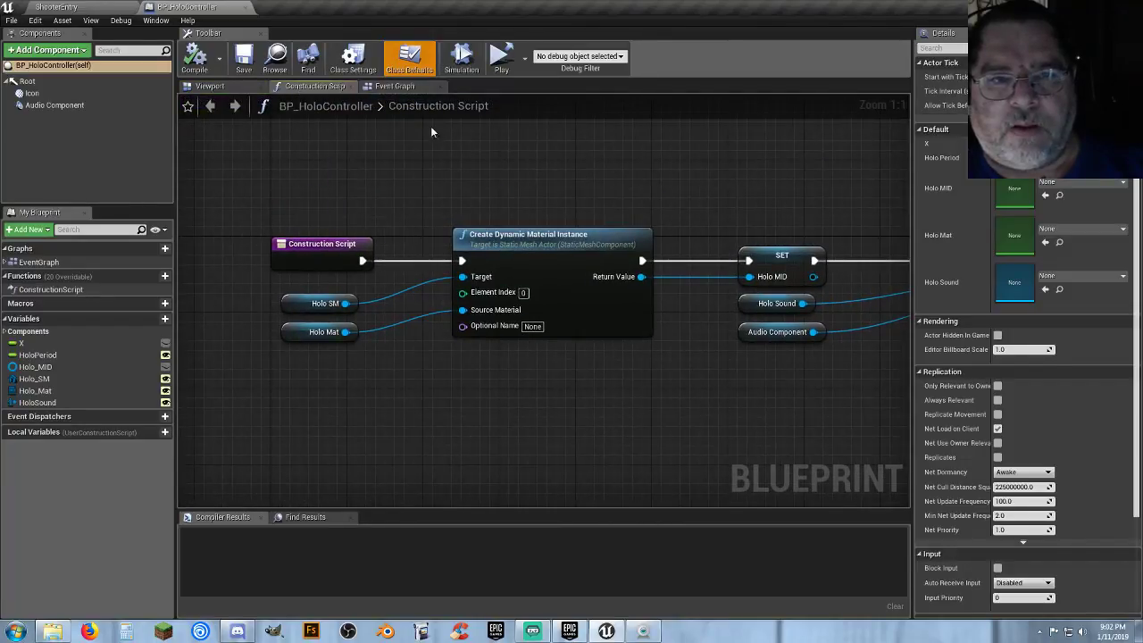
left_click(403, 87)
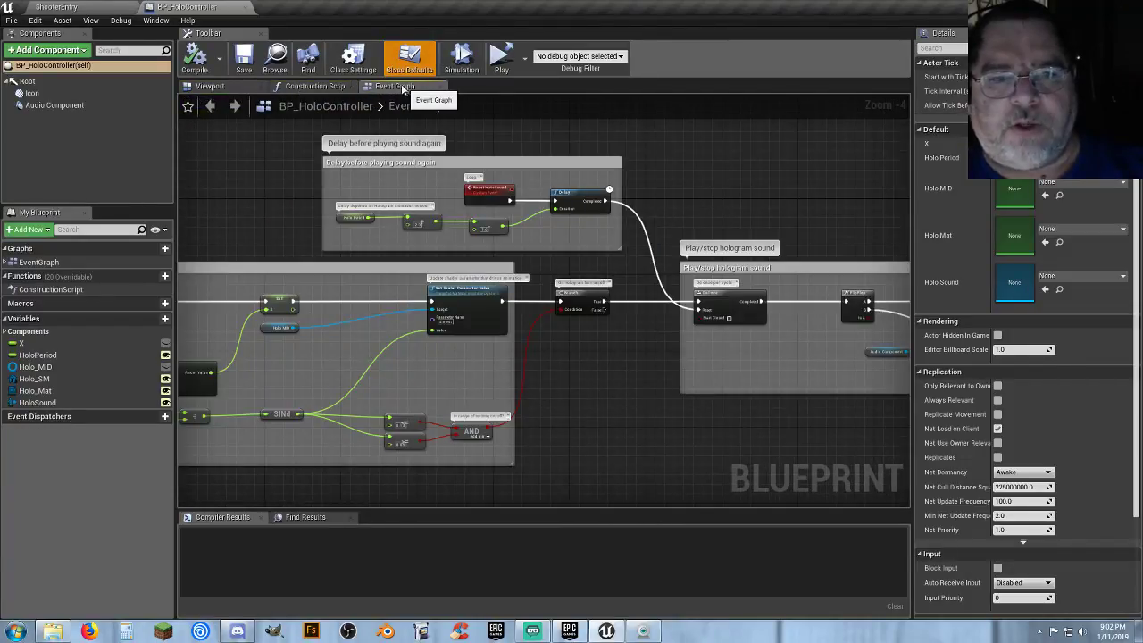
left_click(314, 86)
right_click_drag(676, 424, 636, 421)
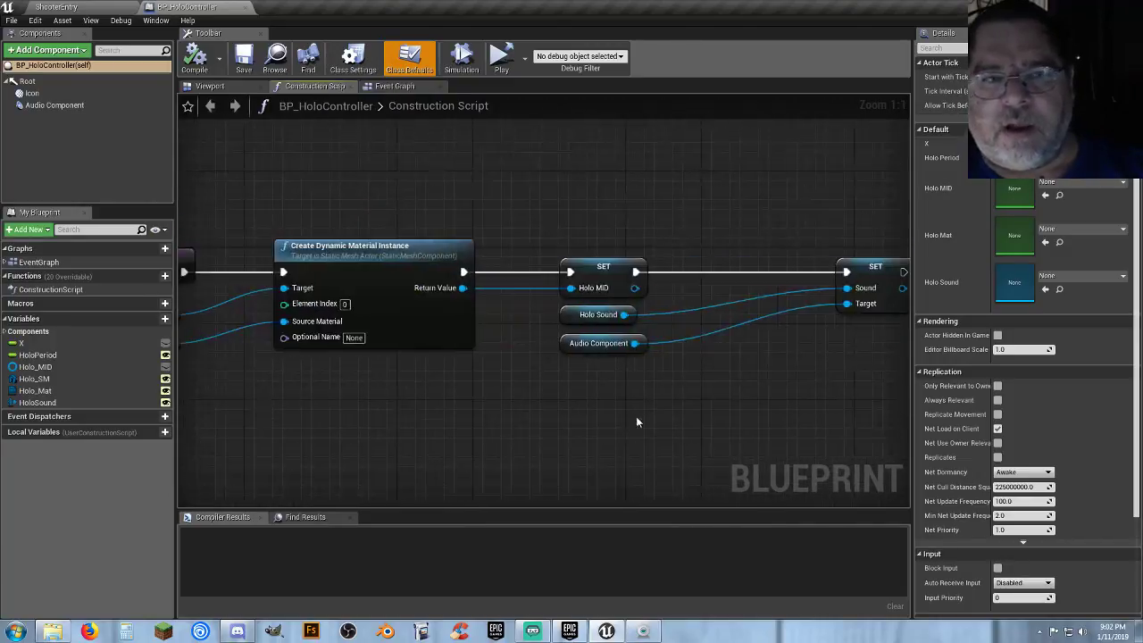
left_click(246, 7)
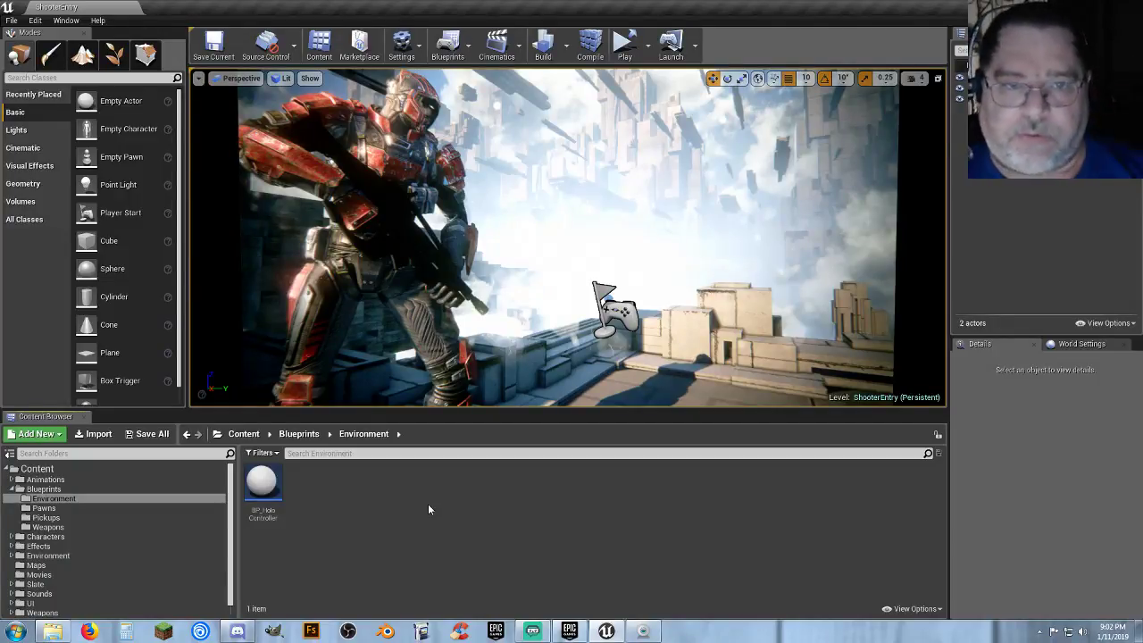
- Look around the ShooterEntry scene with the armoured soldier, and collapse the Blueprints folder in the content tree
right_click_drag(370, 329, 151, 326)
right_click_drag(322, 332, 367, 311)
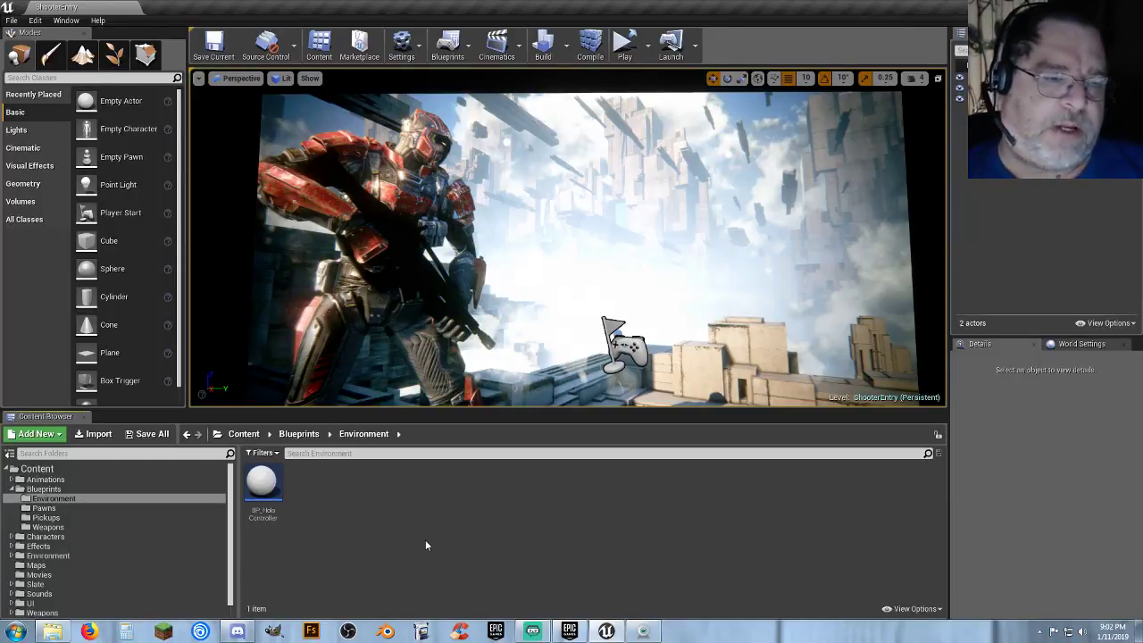
left_click(11, 489)
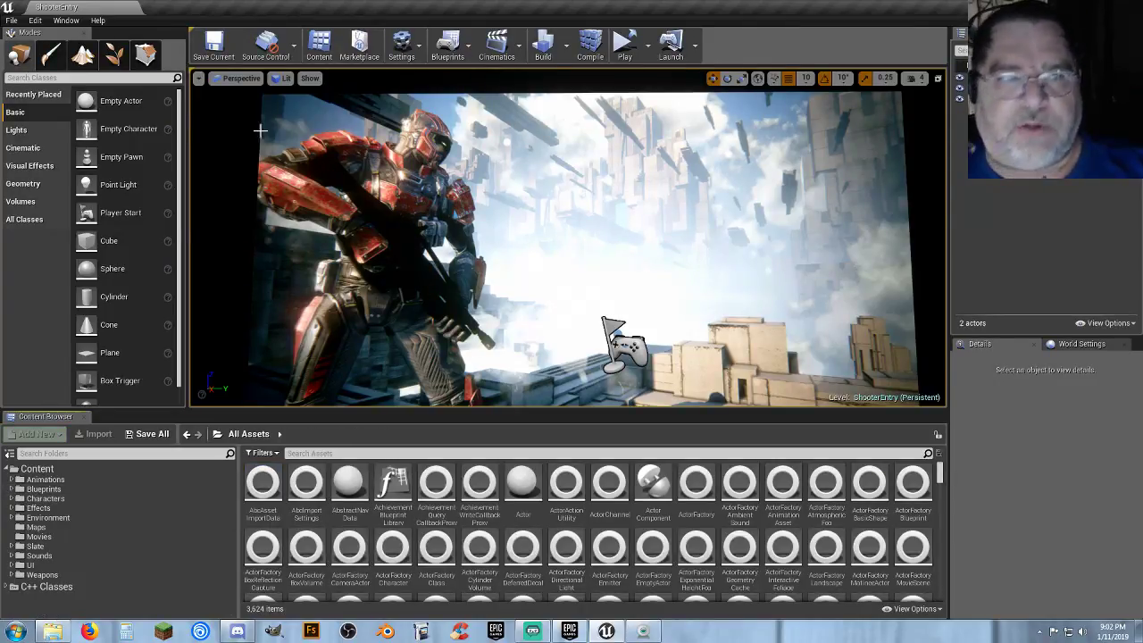
- Review the Input mappings and the Maps & Modes page in the Project Settings, including the advanced Default Maps options
left_click(36, 20)
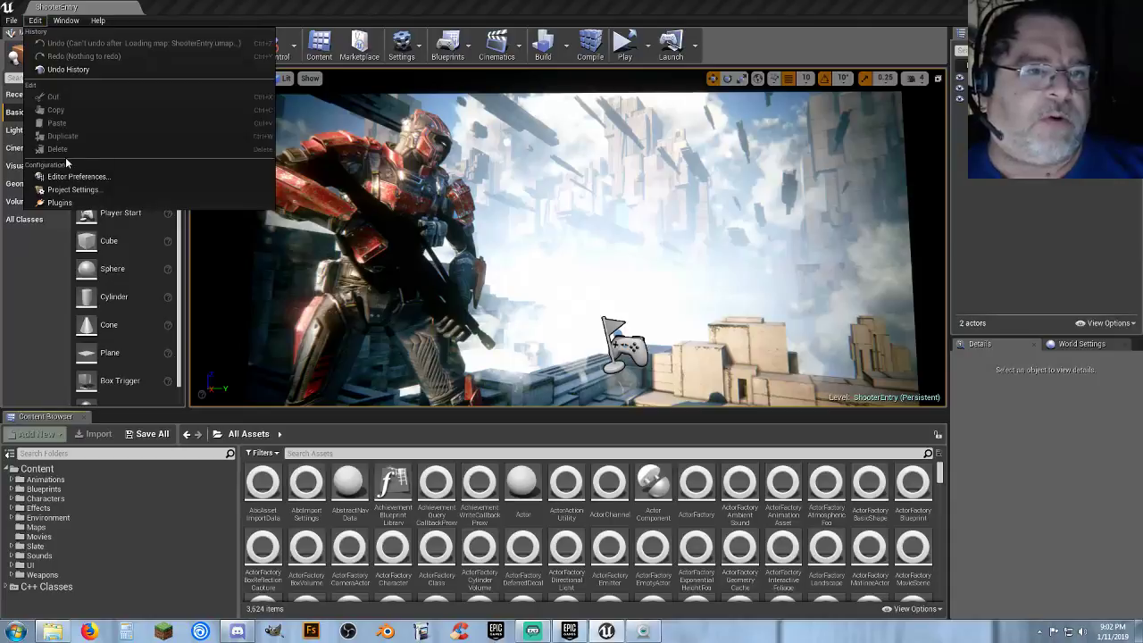
left_click(60, 191)
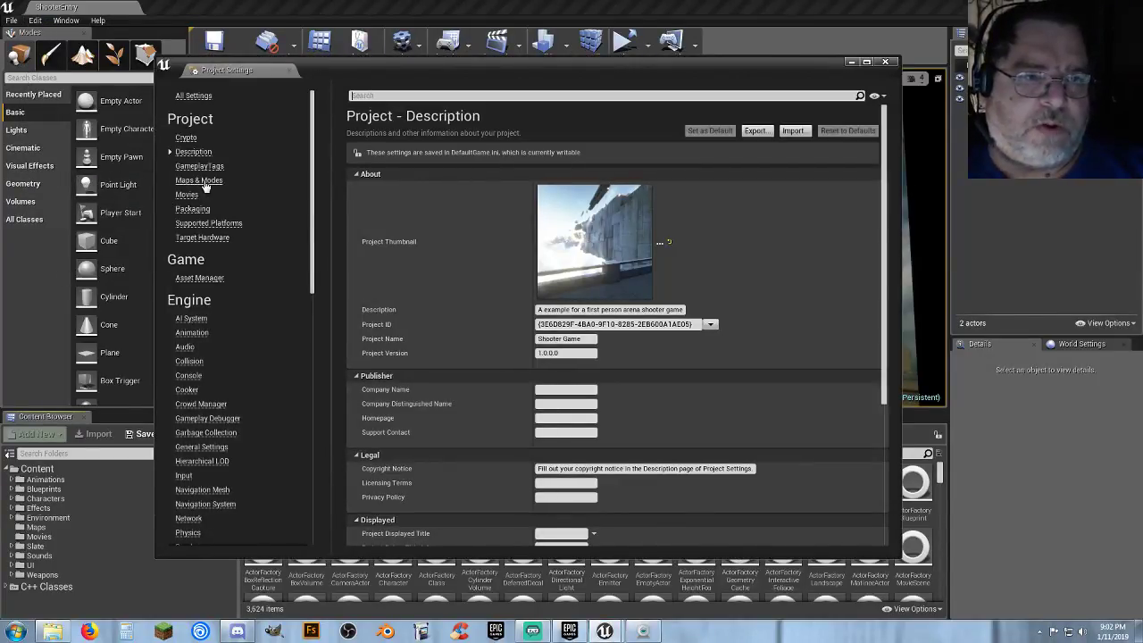
left_click(192, 180)
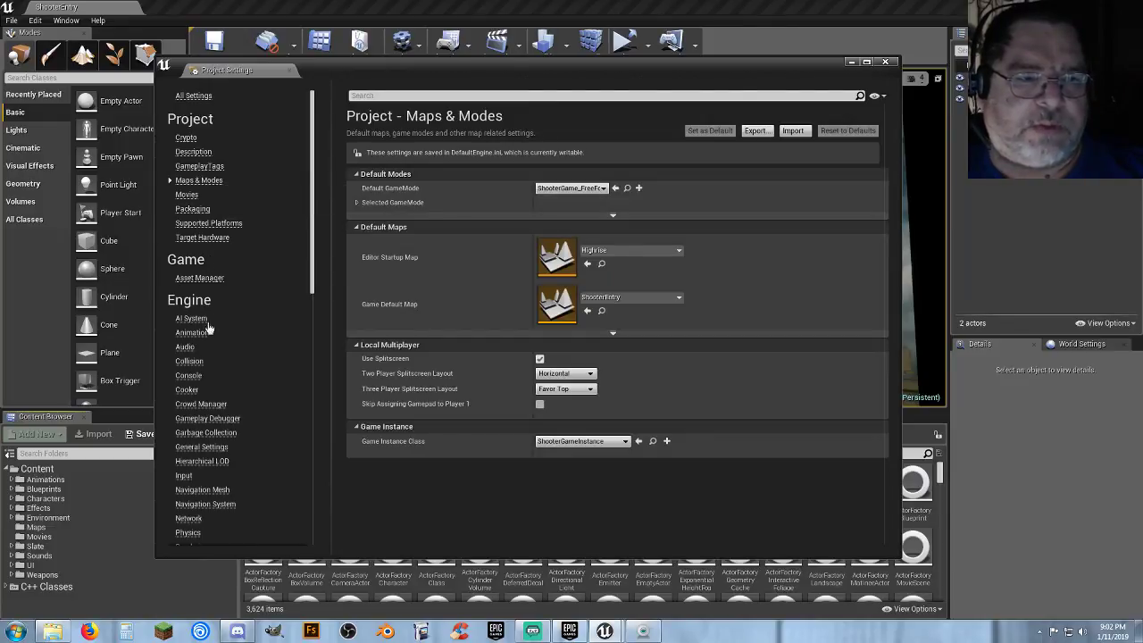
left_click(188, 474)
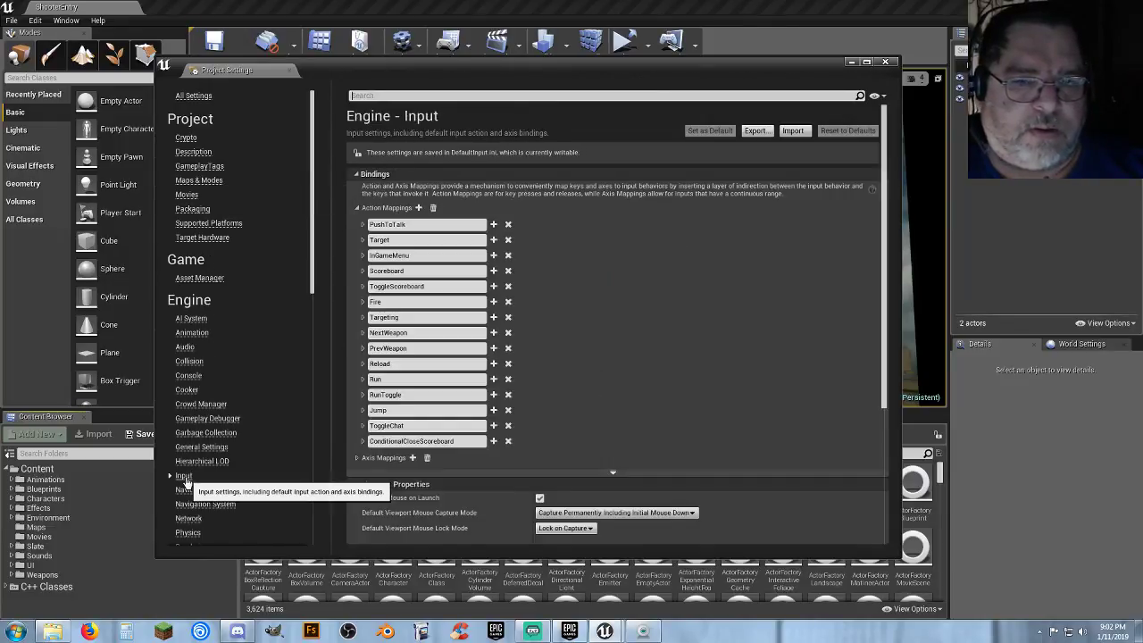
left_click(200, 182)
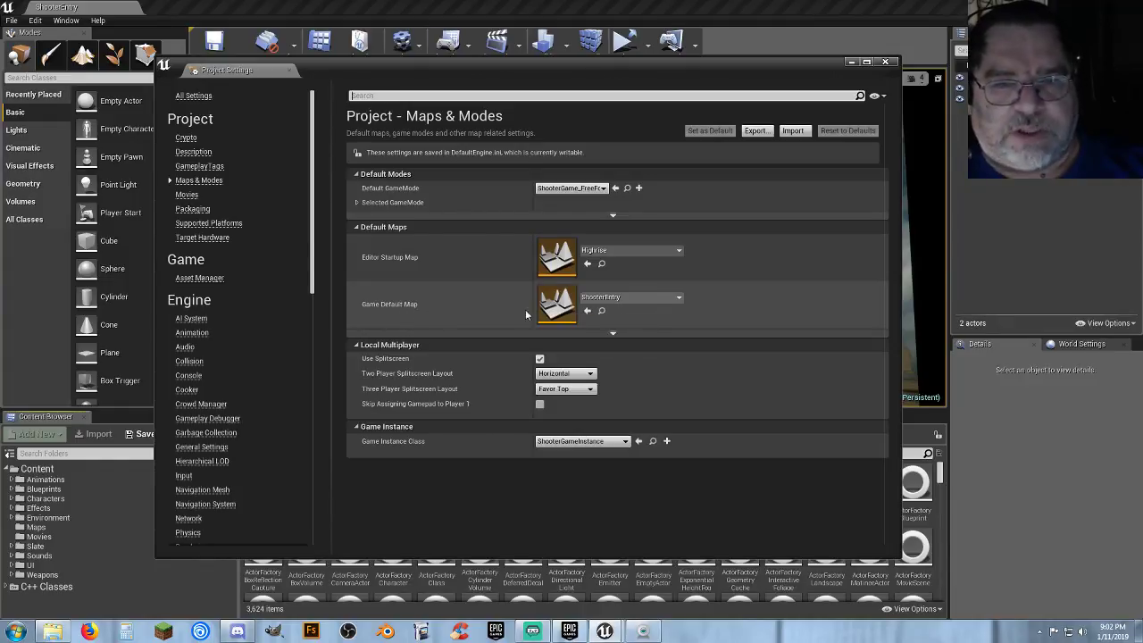
left_click(614, 334)
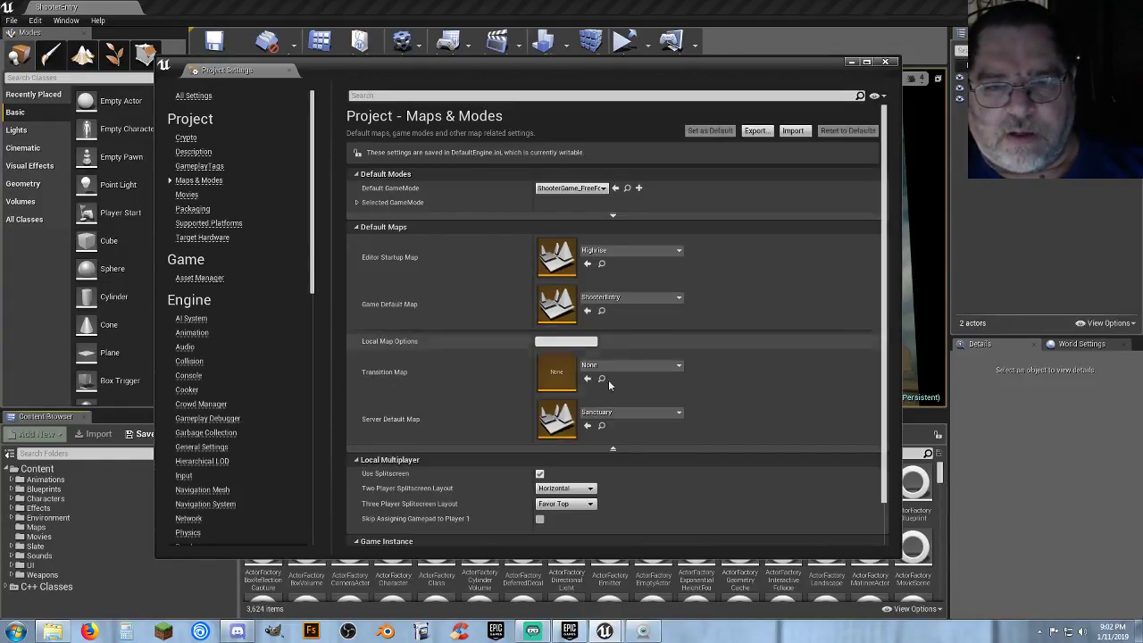
- Collapse the advanced Default Maps options and review the project's Packaging settings, including the advanced packaging options
left_click(613, 451)
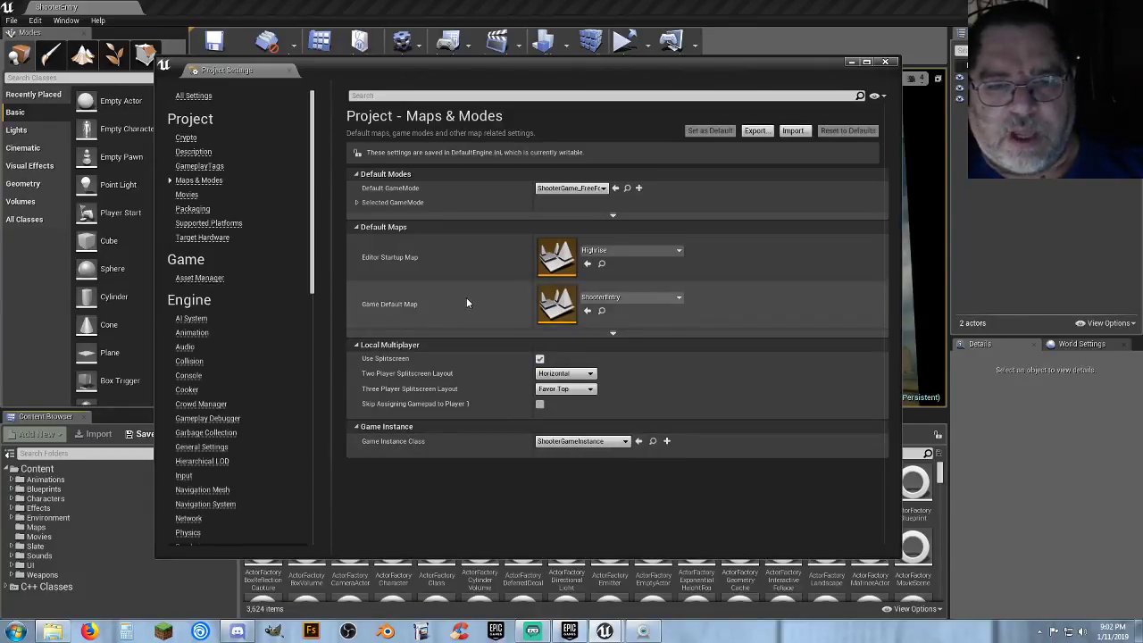
left_click(202, 209)
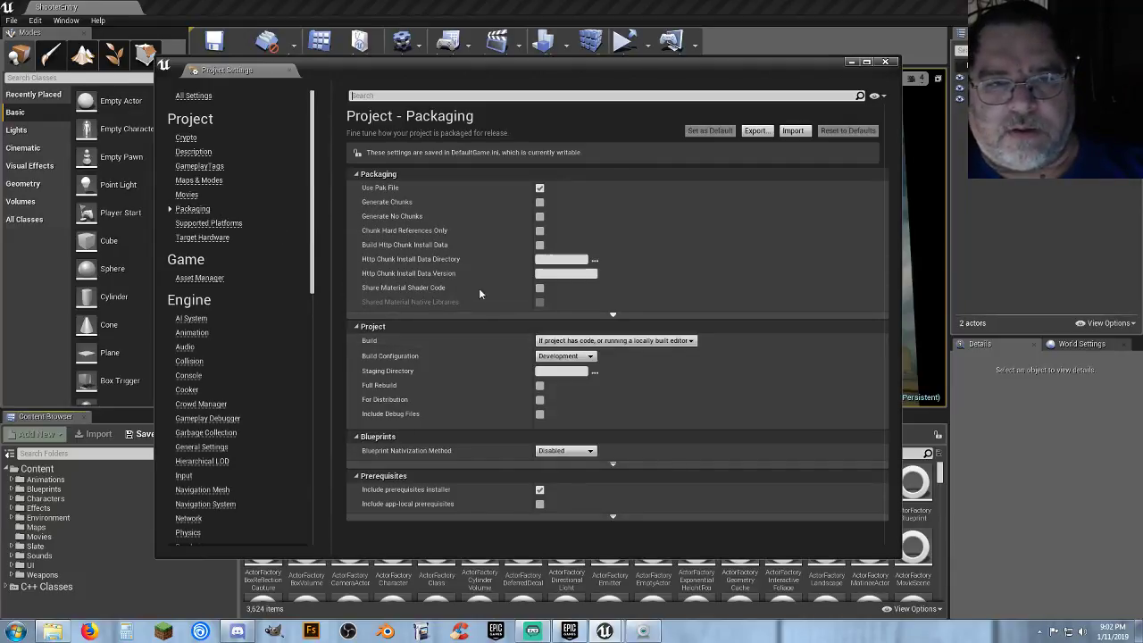
left_click(612, 316)
scroll(422, 374, "down", 4)
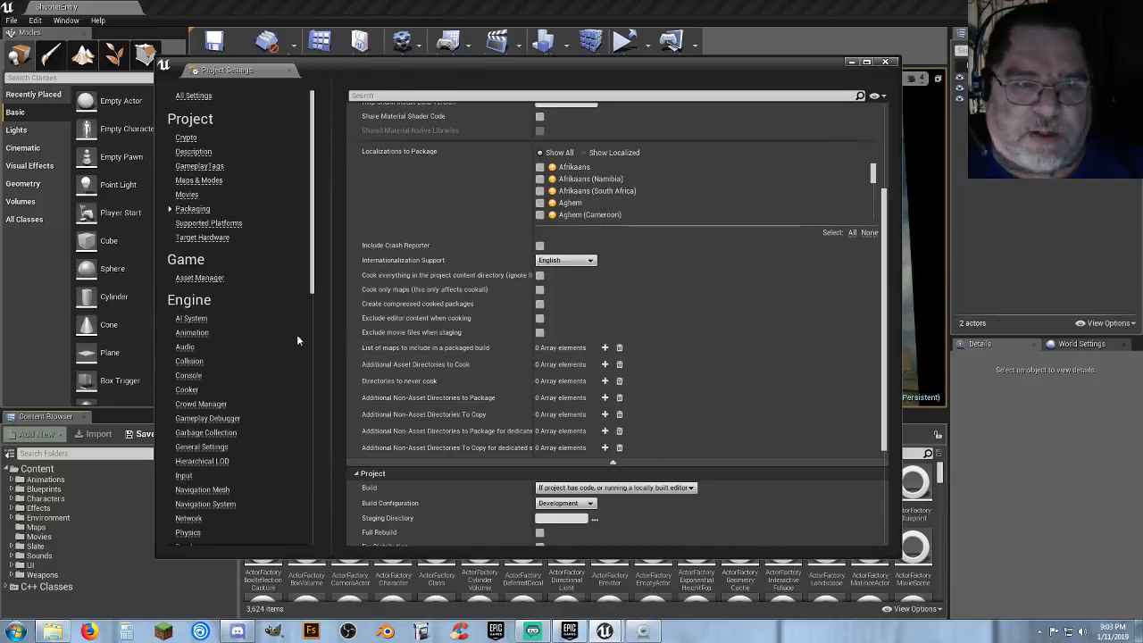
- Review the action mappings in the engine's Input settings, inspect the key bindings of InGameMenu, and close the Project Settings
left_click(184, 475)
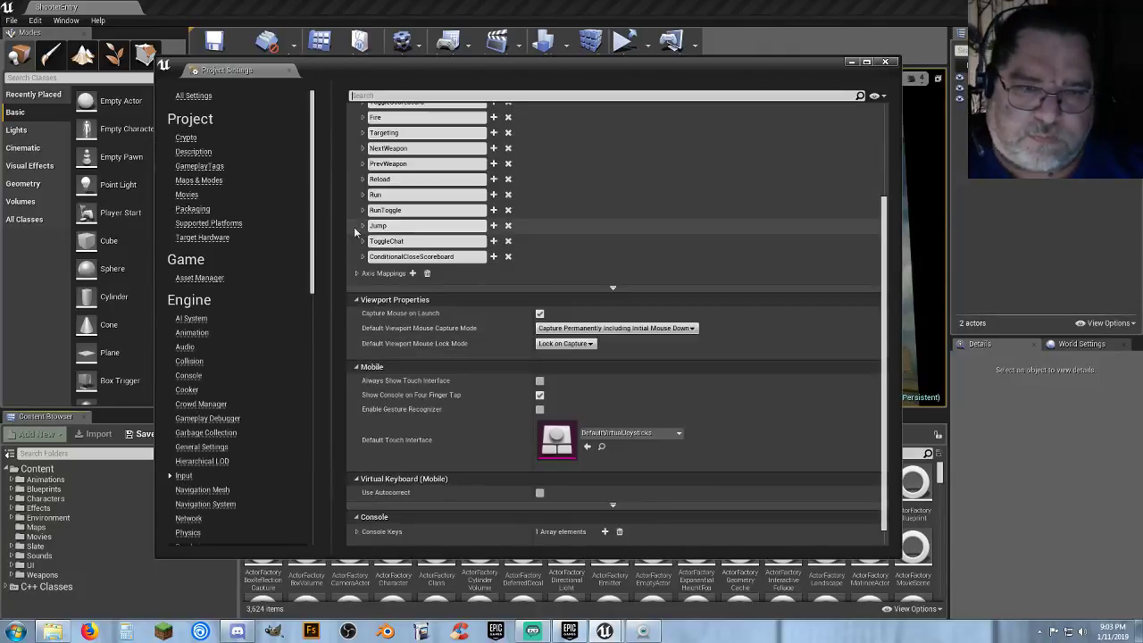
scroll(569, 228, "up", 4)
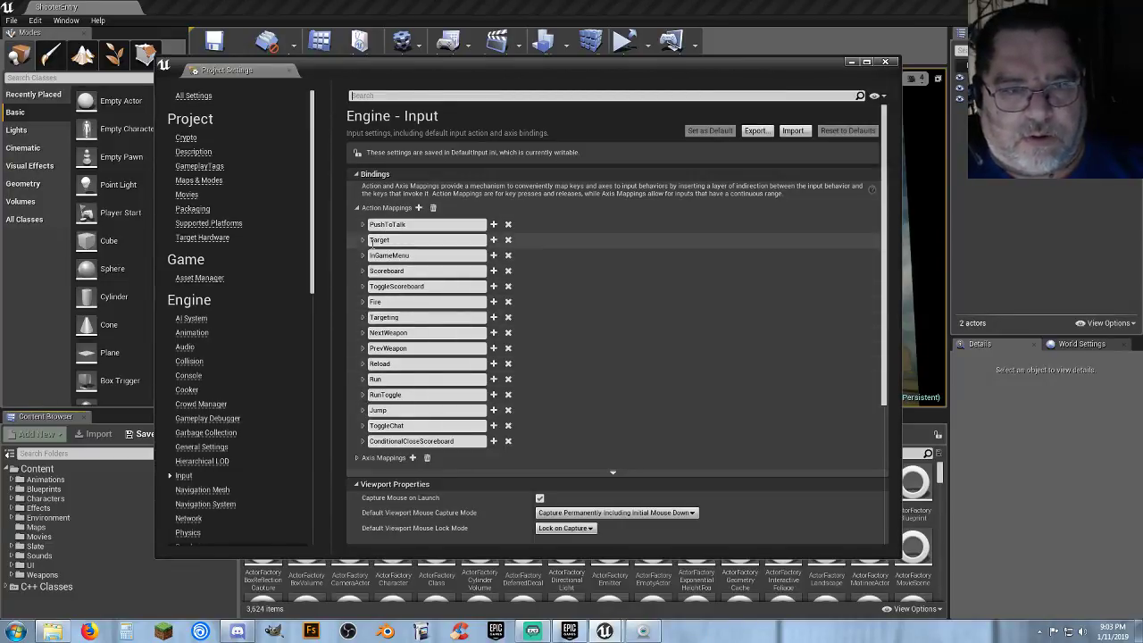
left_click(363, 256)
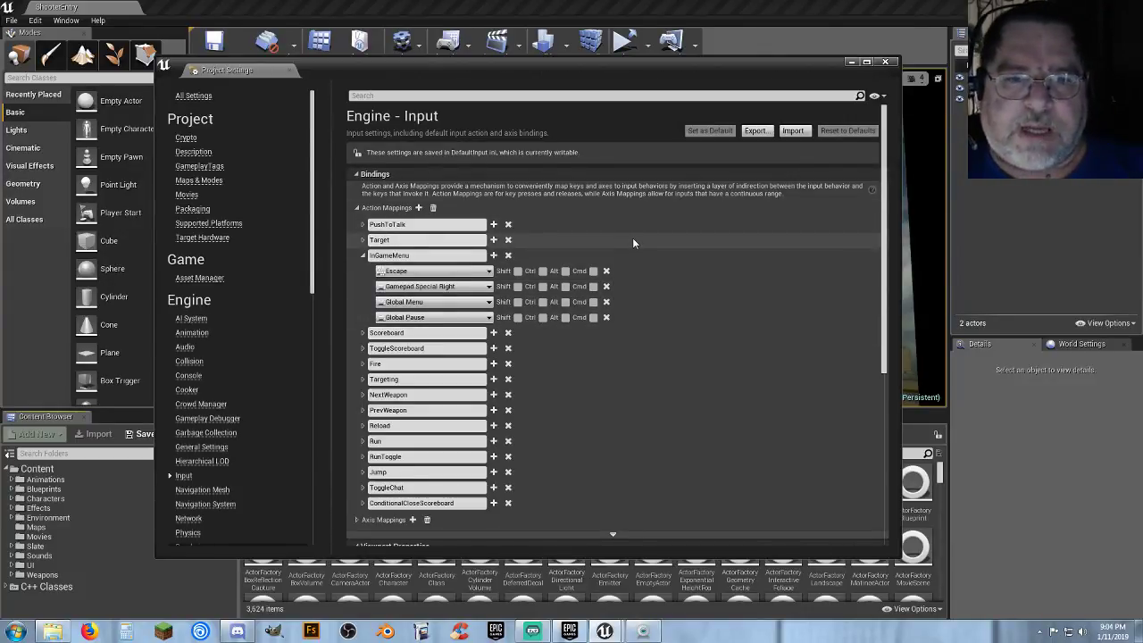
left_click(884, 62)
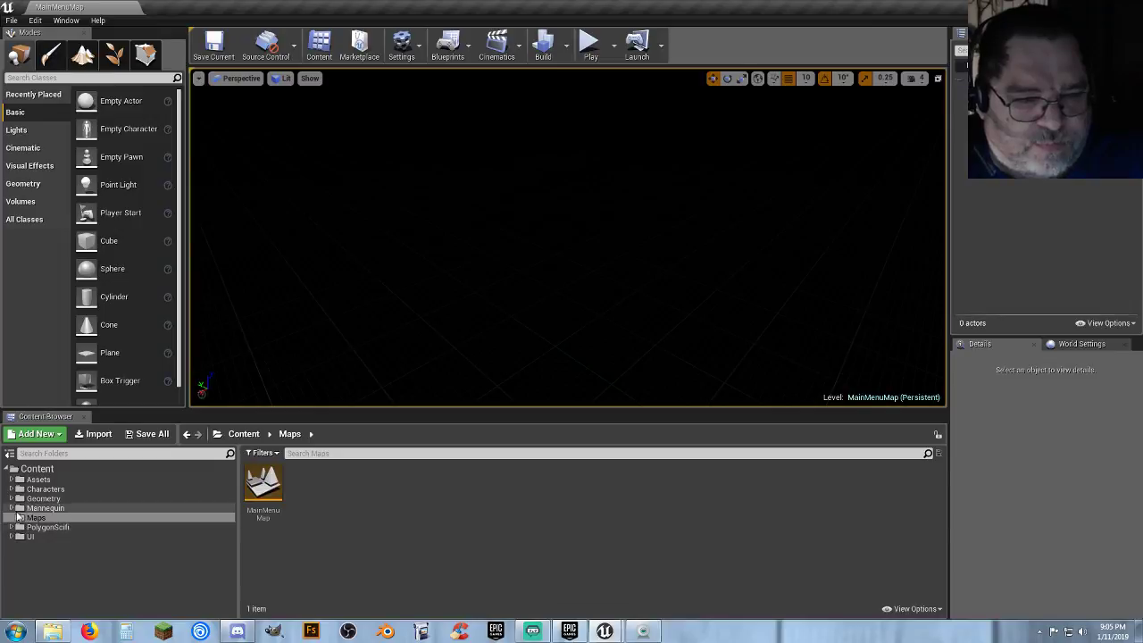
- In the project with MainMenuMap, expand the Characters folder and show the contents of its Blueprints subfolder
left_click(9, 490)
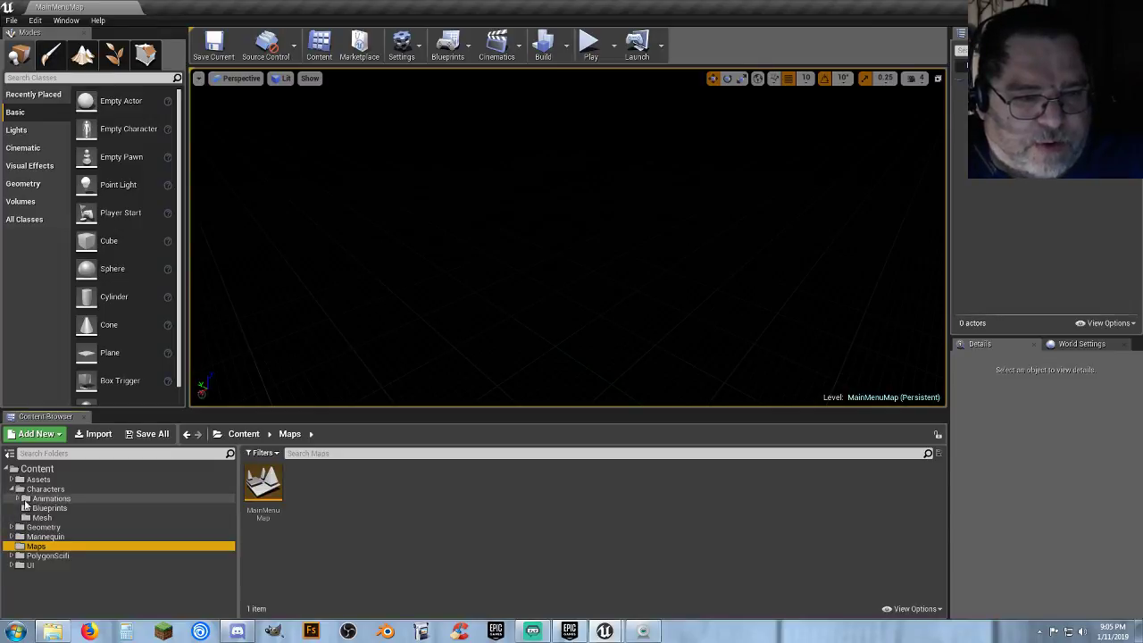
left_click(46, 508)
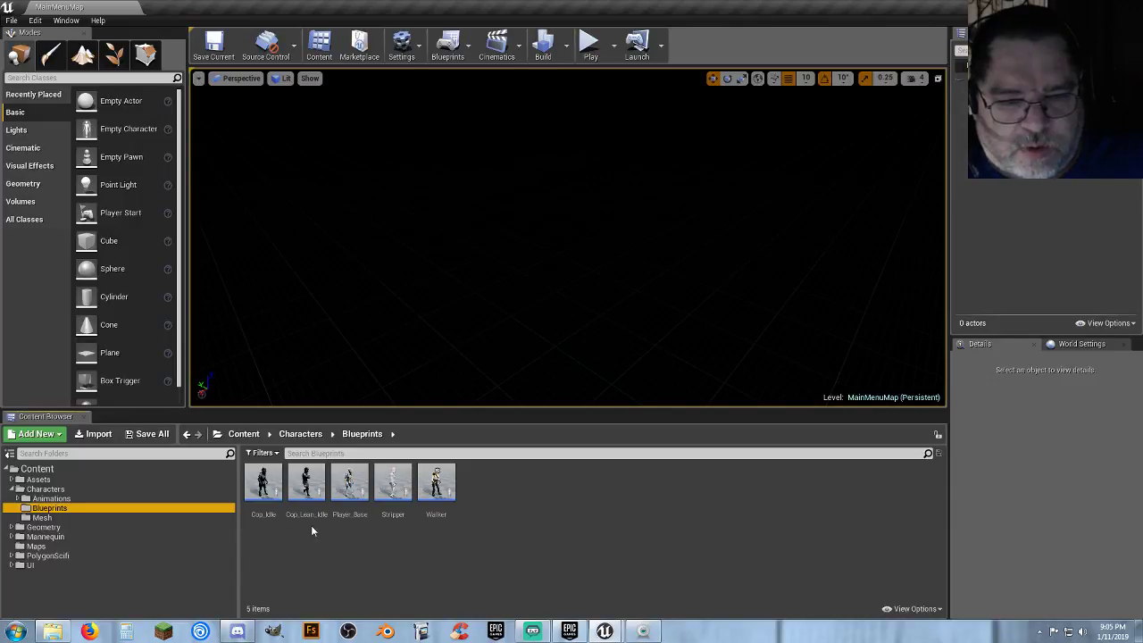
- Open the Player_Base blueprint and examine the Escape Menu node group in its Event Graph
double_click(361, 518)
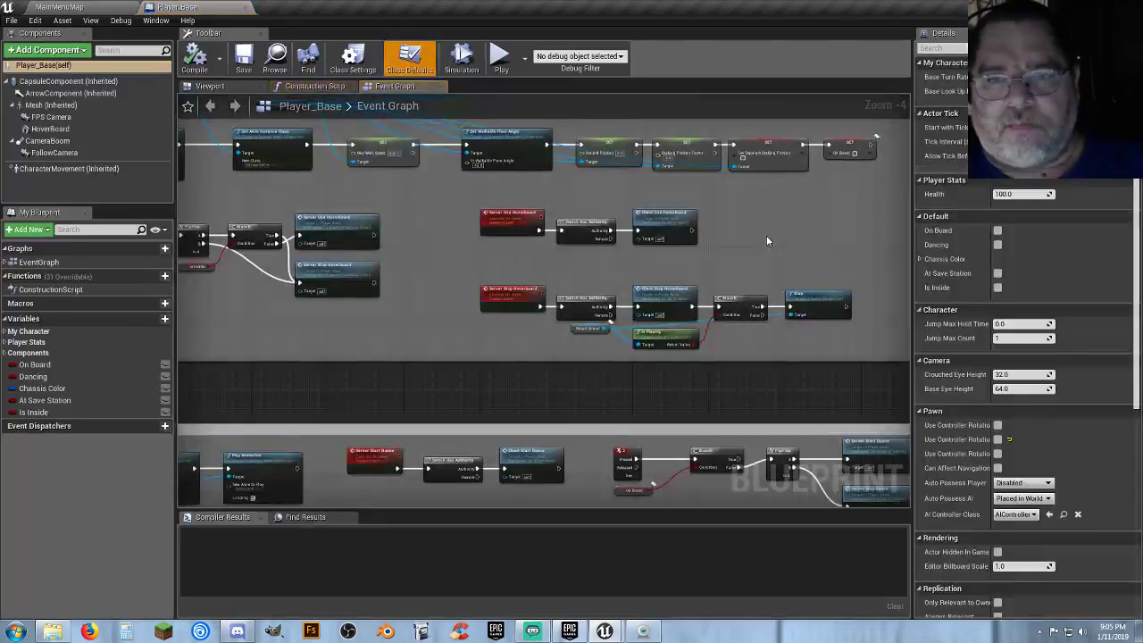
scroll(727, 230, "down", 5)
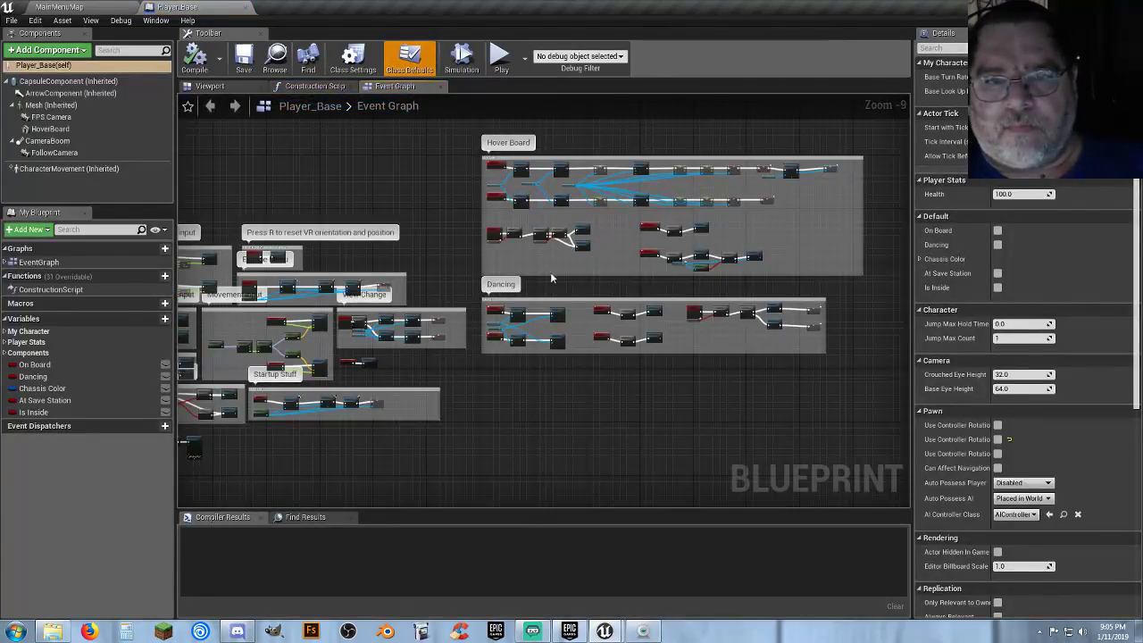
right_click_drag(492, 359, 689, 366)
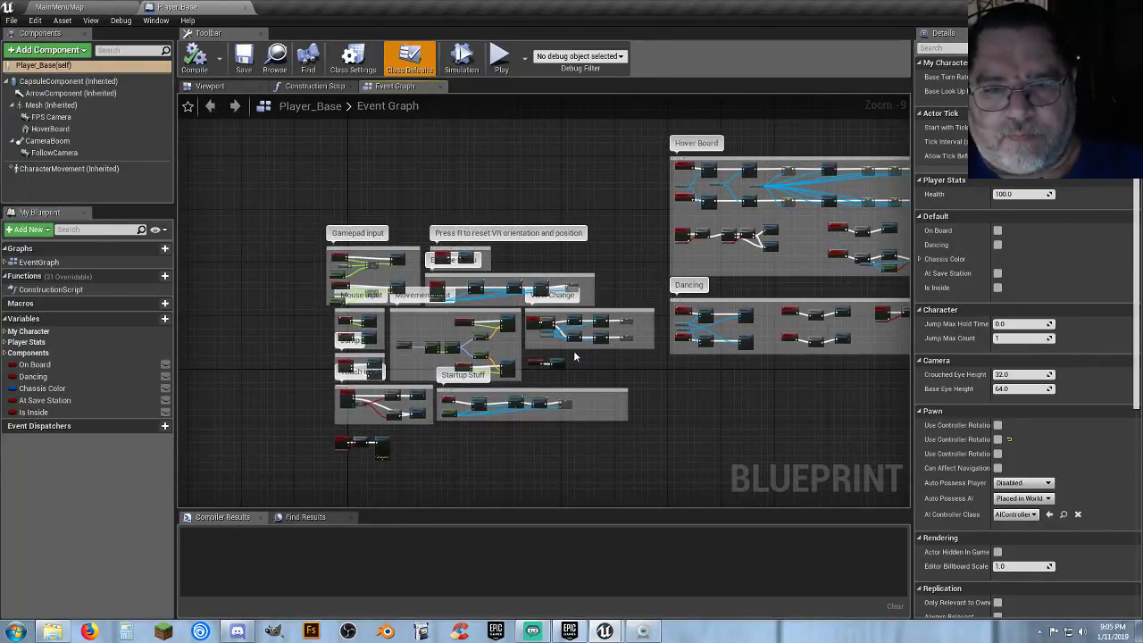
scroll(469, 295, "up", 8)
scroll(473, 297, "up", 1)
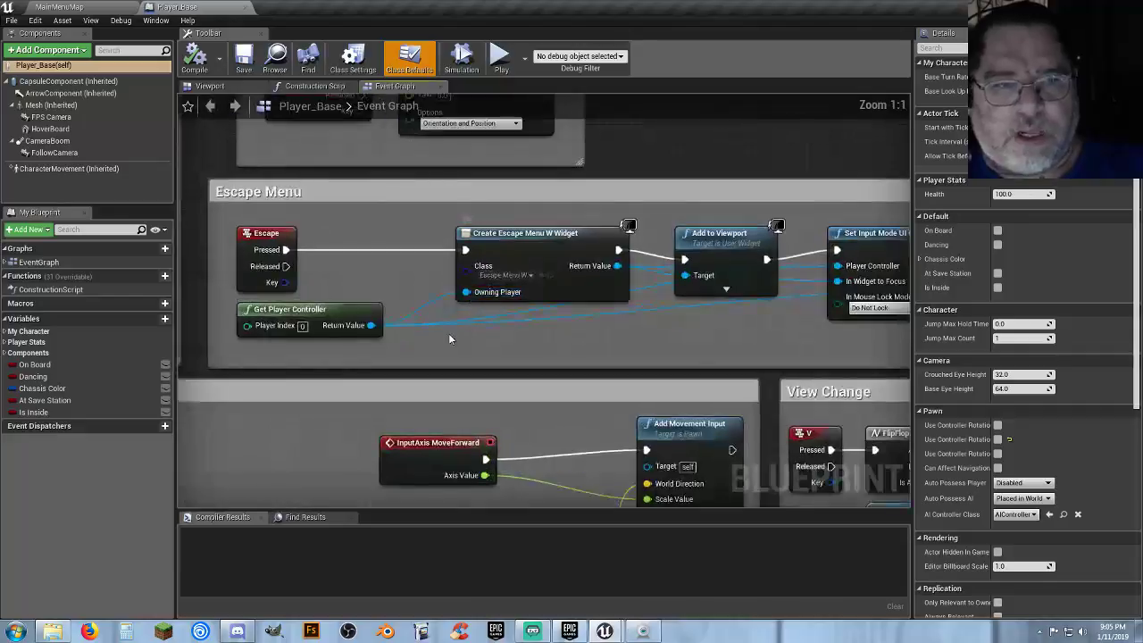
right_click_drag(461, 344, 479, 344)
left_click(304, 233)
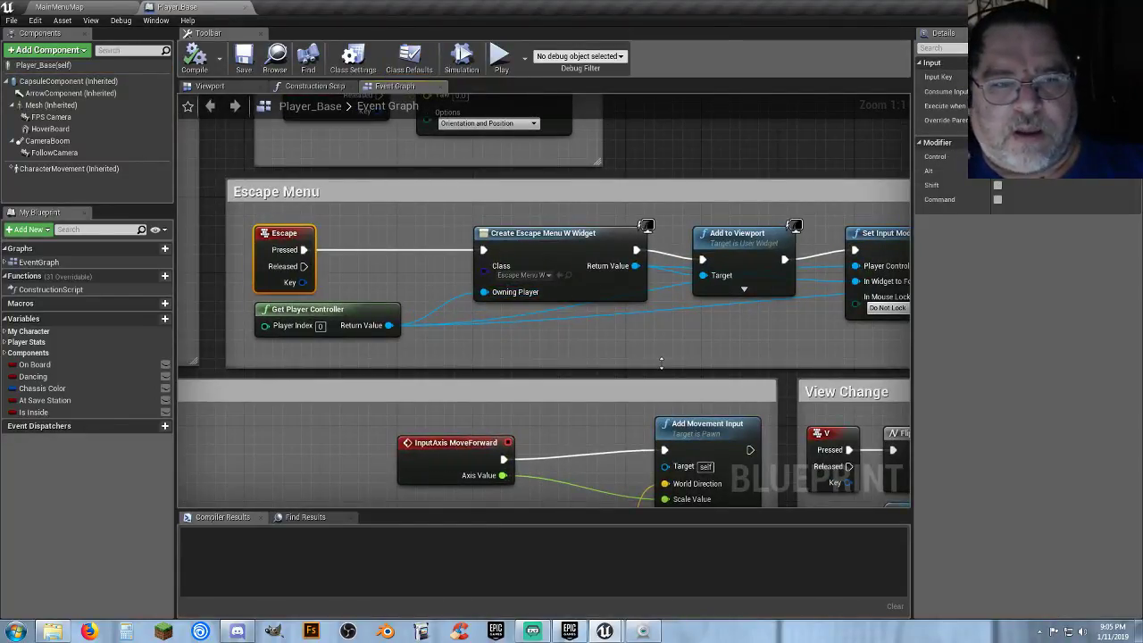
left_click(34, 19)
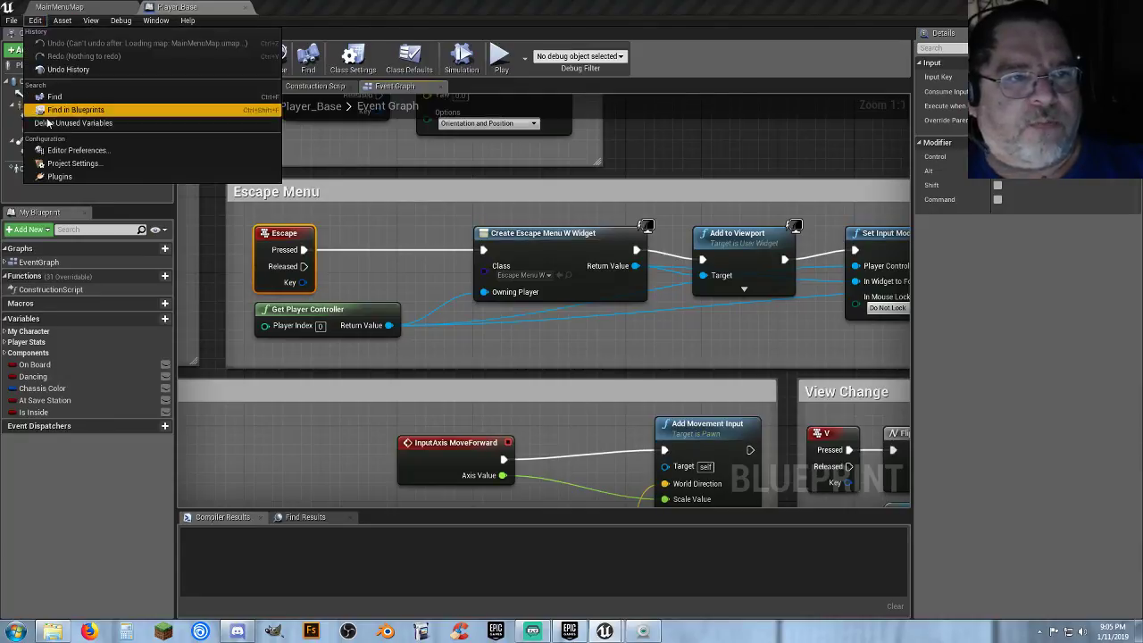
left_click(357, 223)
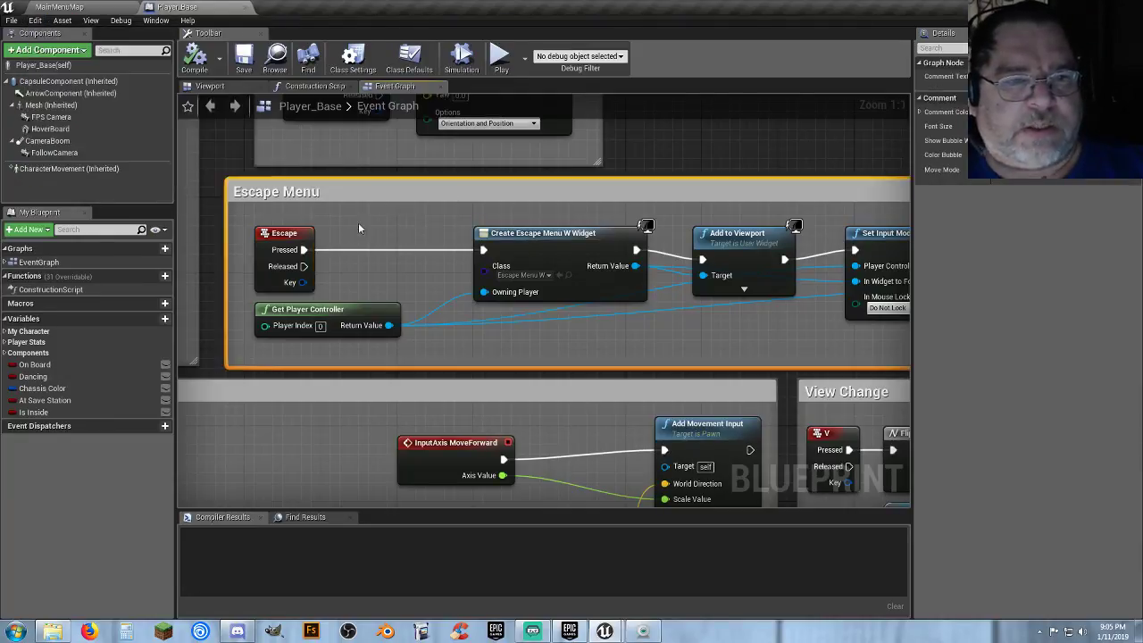
left_click(273, 229)
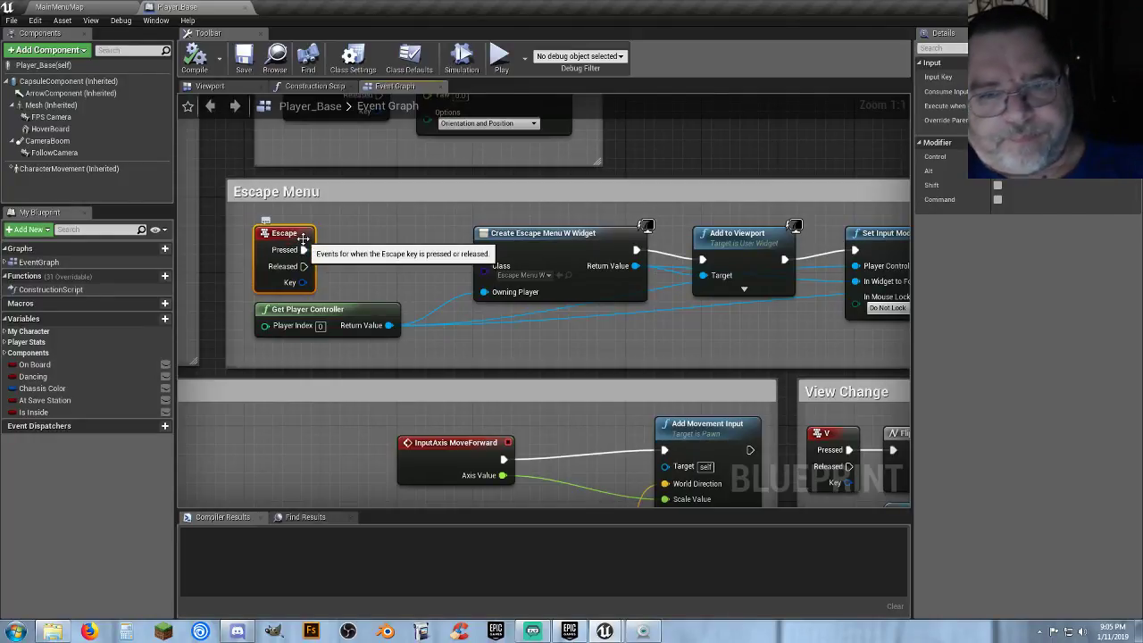
- Review the Hover Board and Dancing node groups in the Player_Base graph and close the blueprint
right_click_drag(660, 336, 469, 293)
right_click_drag(652, 302, 625, 251)
scroll(625, 257, "down", 4)
scroll(603, 262, "down", 3)
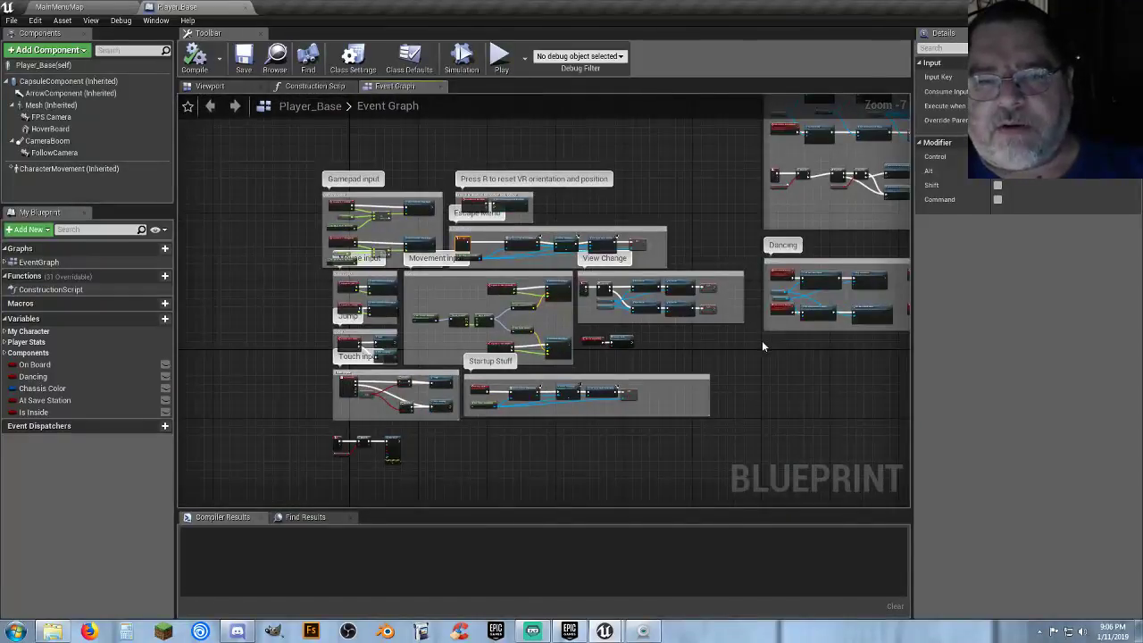
right_click_drag(760, 339, 290, 466)
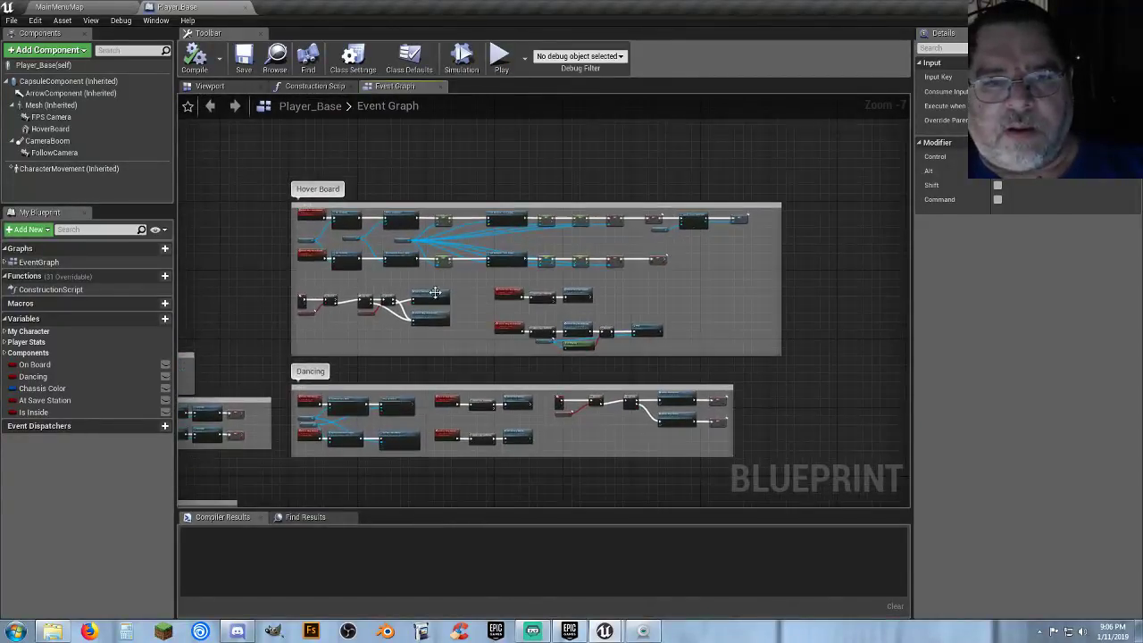
scroll(449, 222, "up", 1)
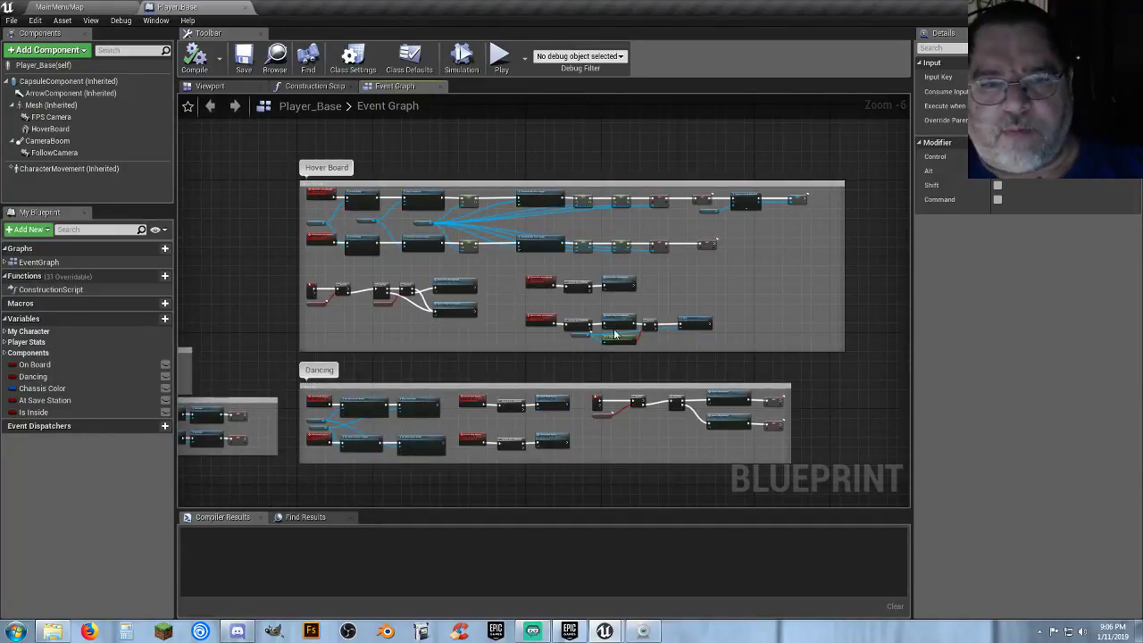
left_click(242, 7)
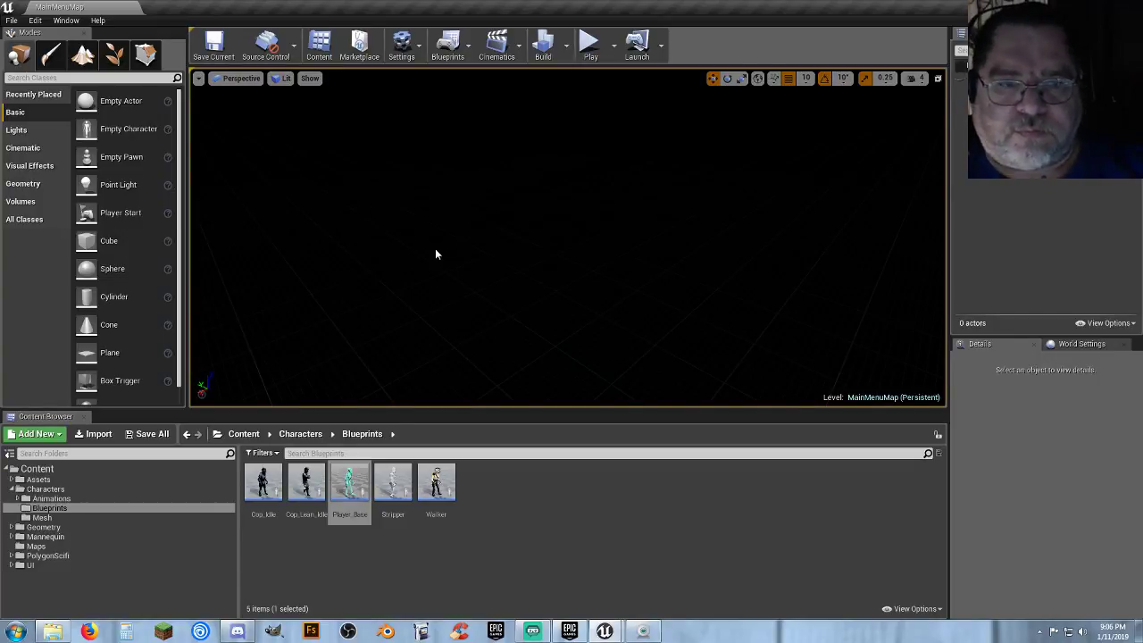
- Stop a brief viewport preview of MainMenuMap and run it as a standalone game instead
left_click(588, 41)
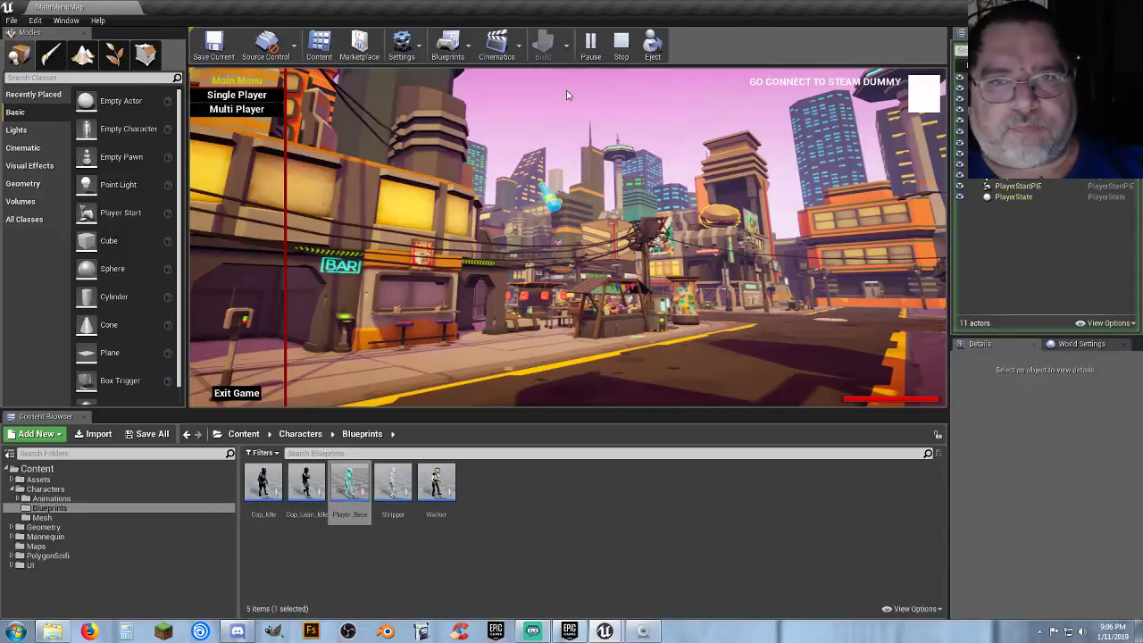
key("Escape")
left_click(613, 57)
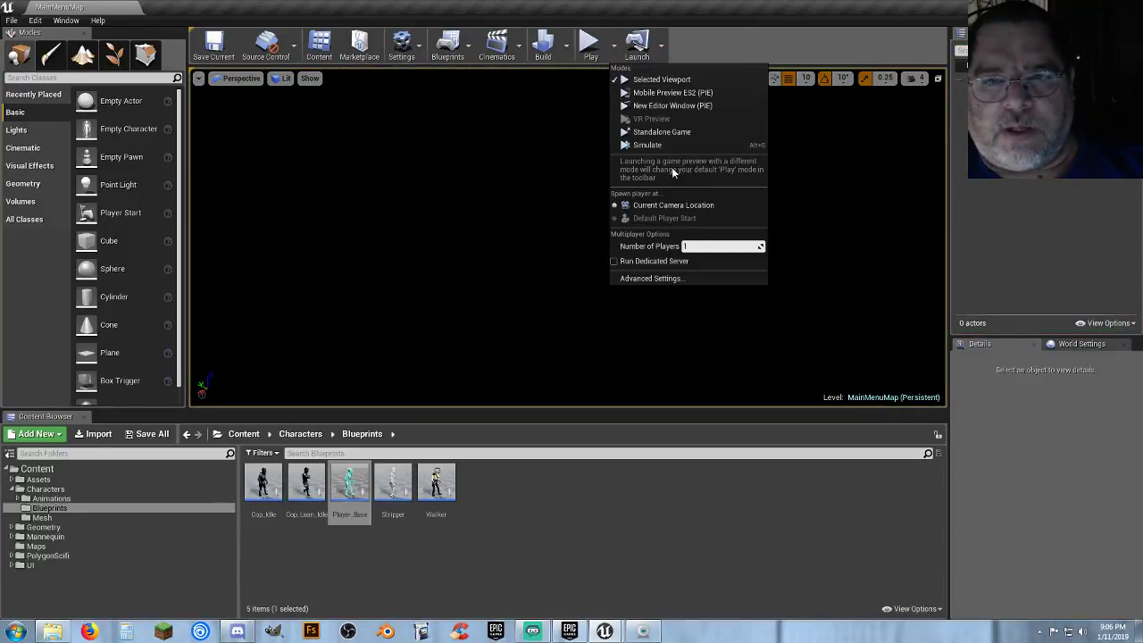
left_click(643, 135)
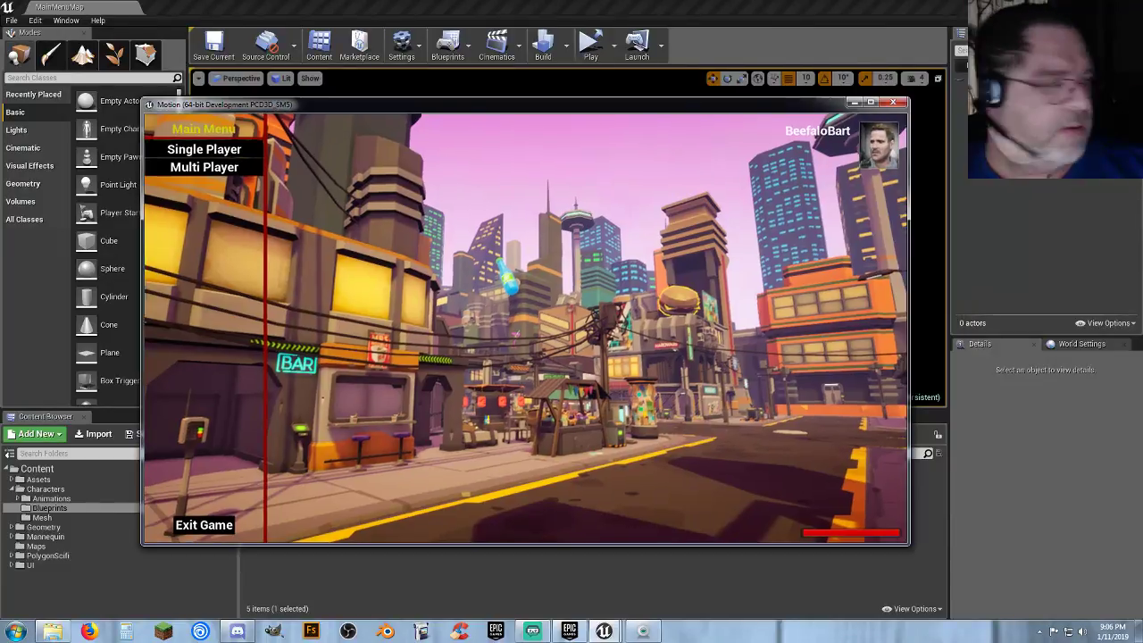
- Playtest the city level by running across it and riding the hoverboard along the street
key("w")
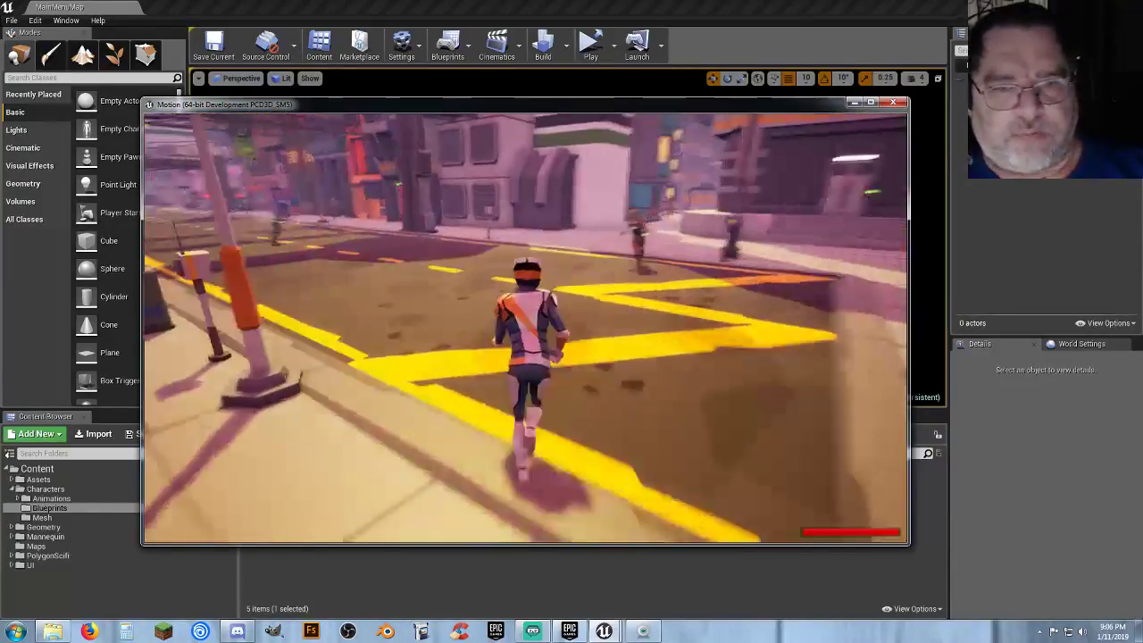
key("shift")
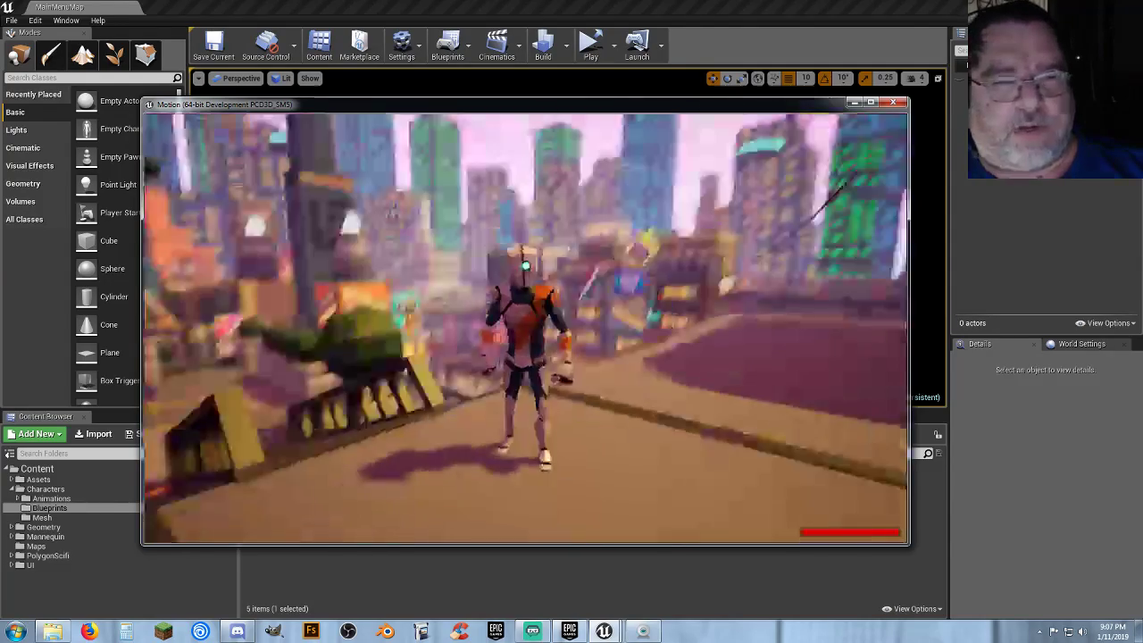
key("w")
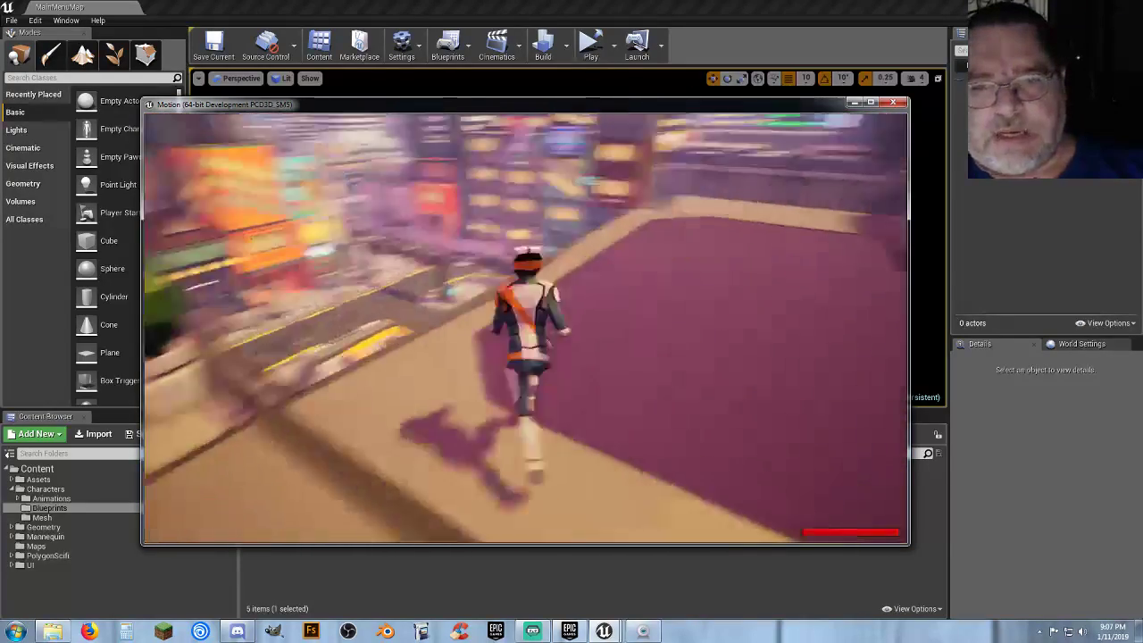
key("shift")
key("w")
key("d")
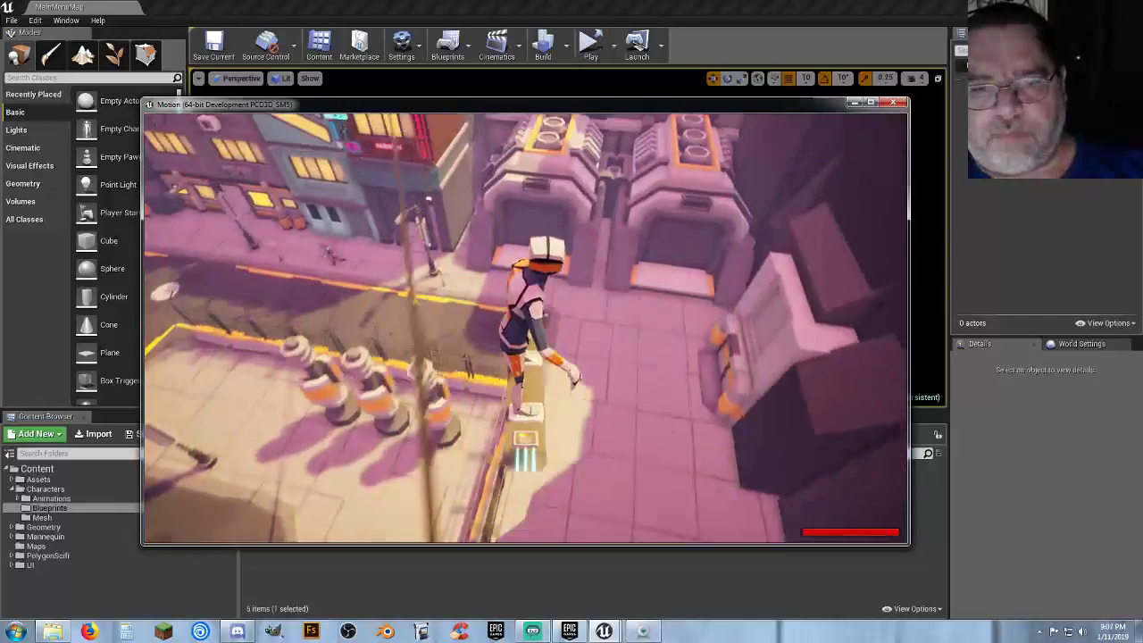
key("w")
key("a")
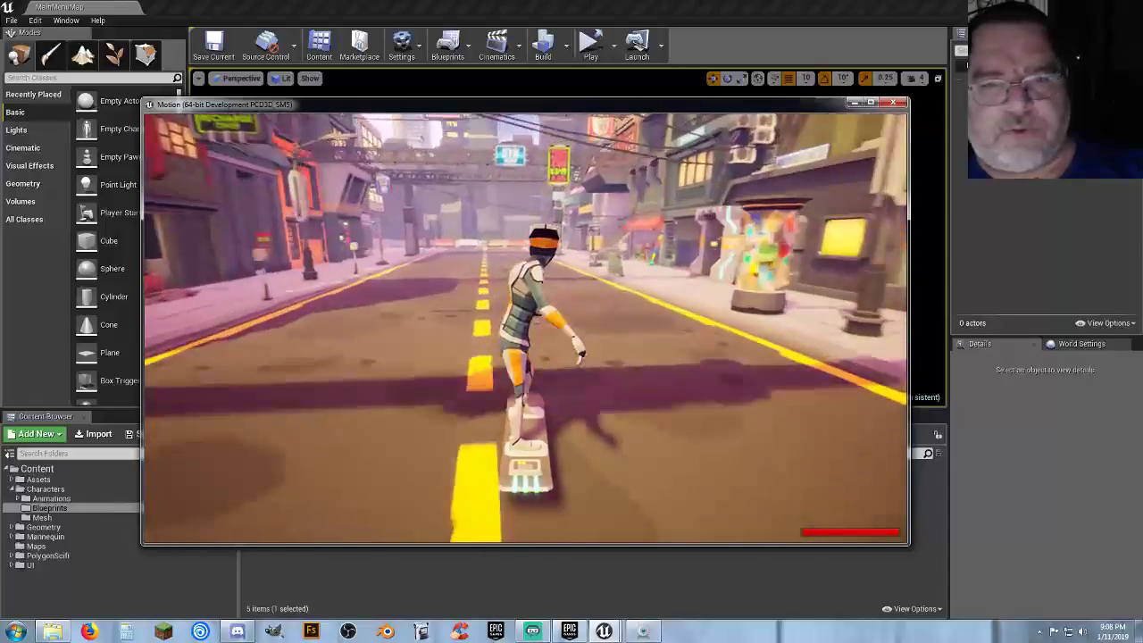
- Get off the hoverboard, return to the main menu through the in-game escape menu, and exit the game
key("e")
key("Escape")
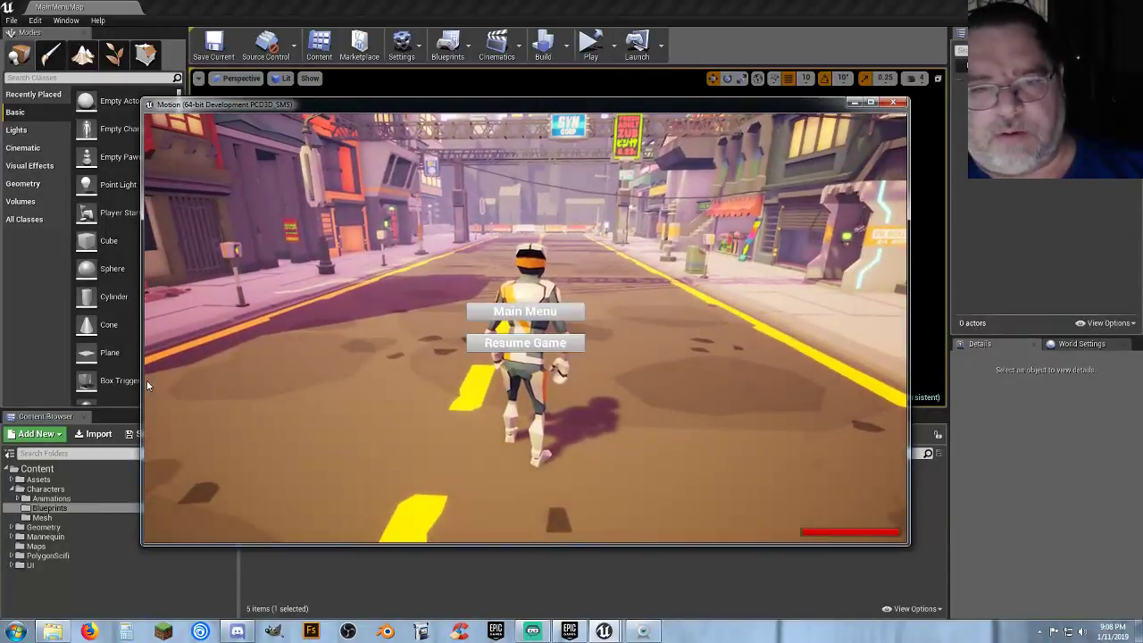
left_click(525, 310)
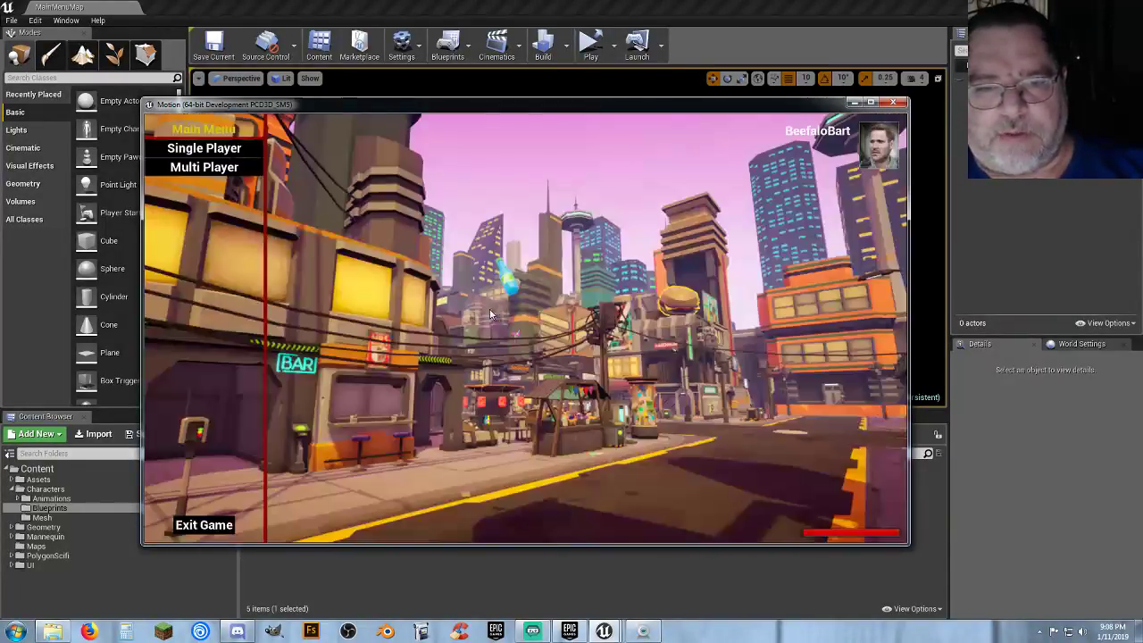
left_click(207, 529)
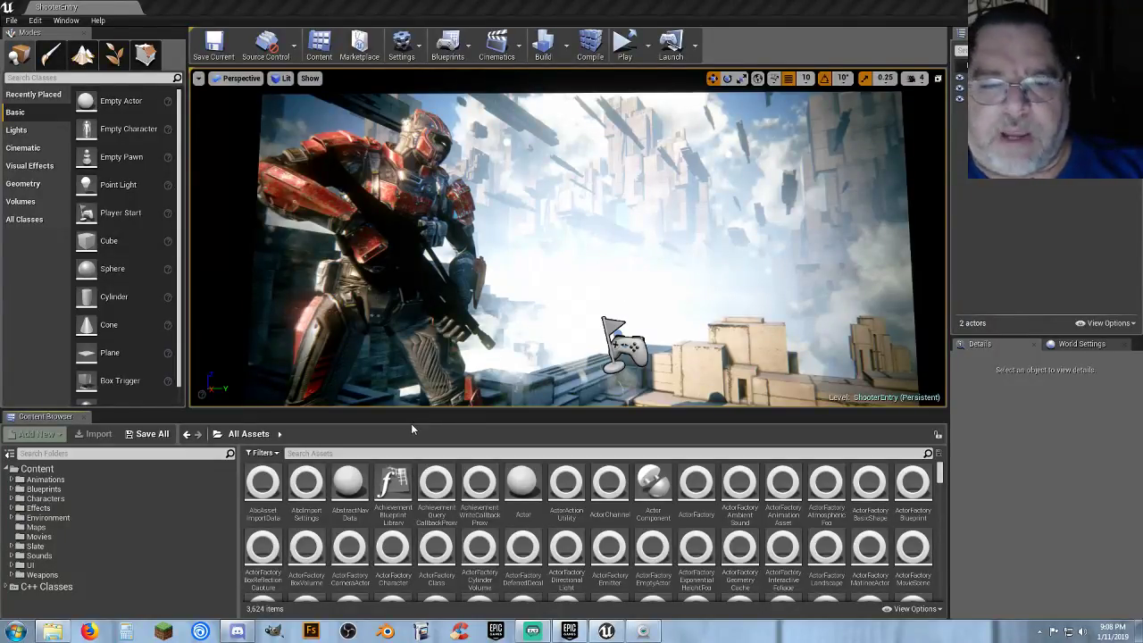
- In the editor with the ShooterEntry level, open the Testmap level from the Maps folder
left_click(73, 468)
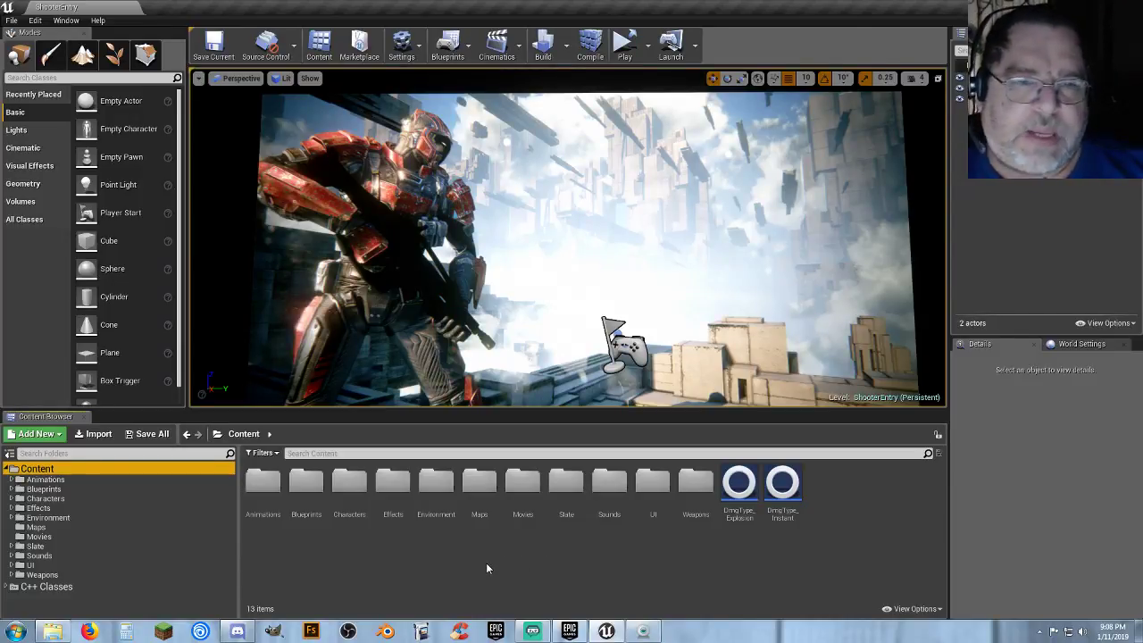
left_click(36, 526)
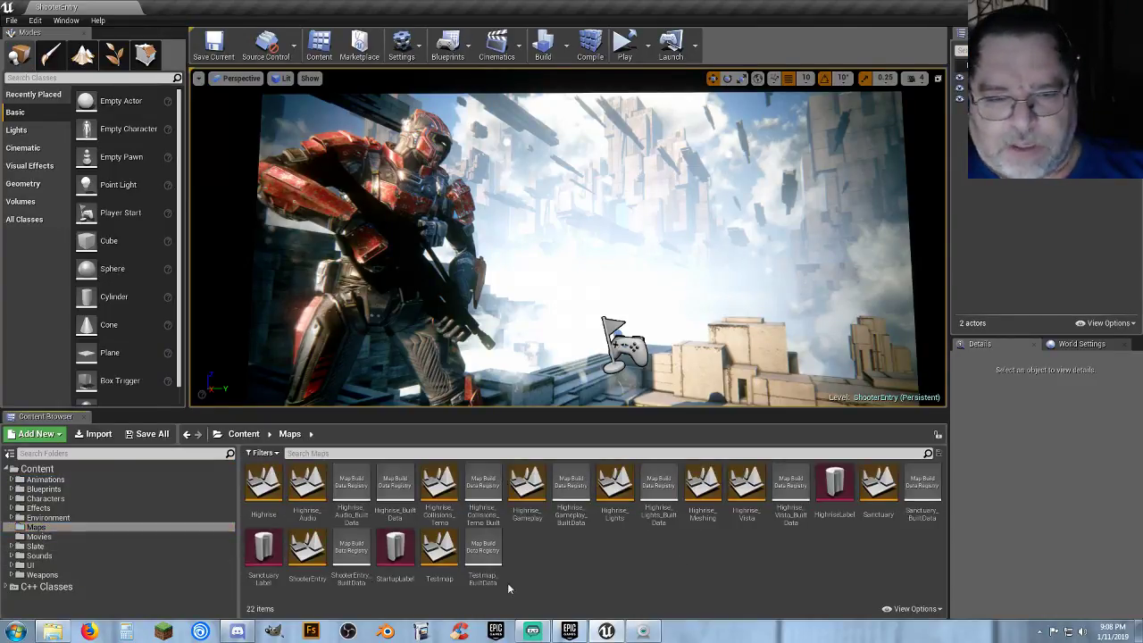
left_click(432, 558)
double_click(432, 563)
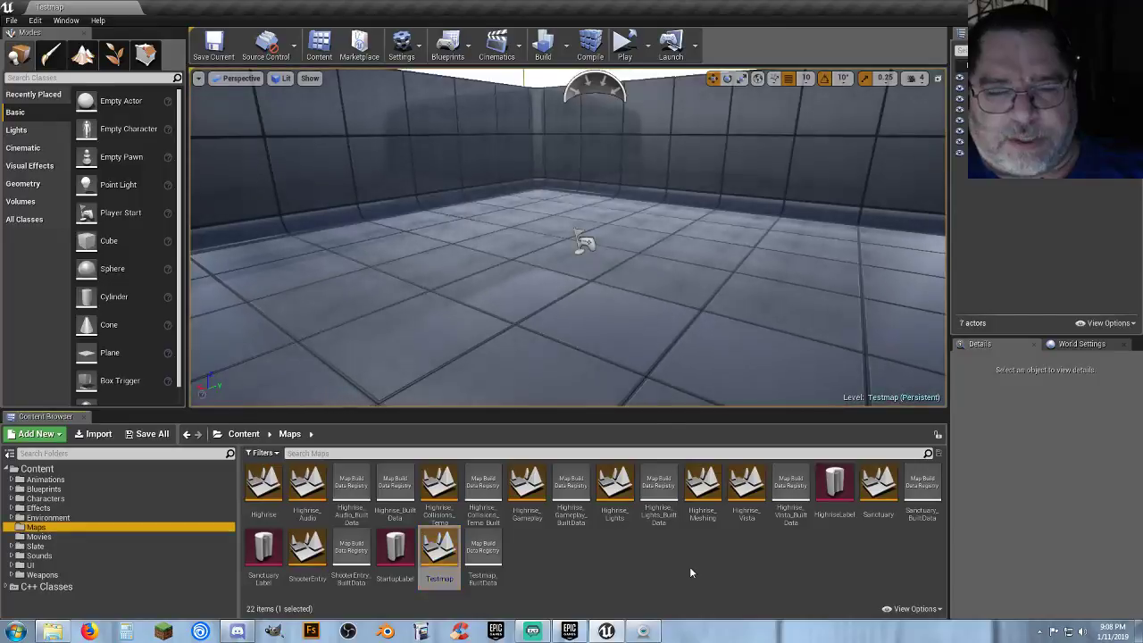
- Place a BotPawn from the Blueprints/Pawns folder on the Testmap floor at about X 680, Y 130
right_click_drag(625, 312, 652, 307)
left_click(68, 488)
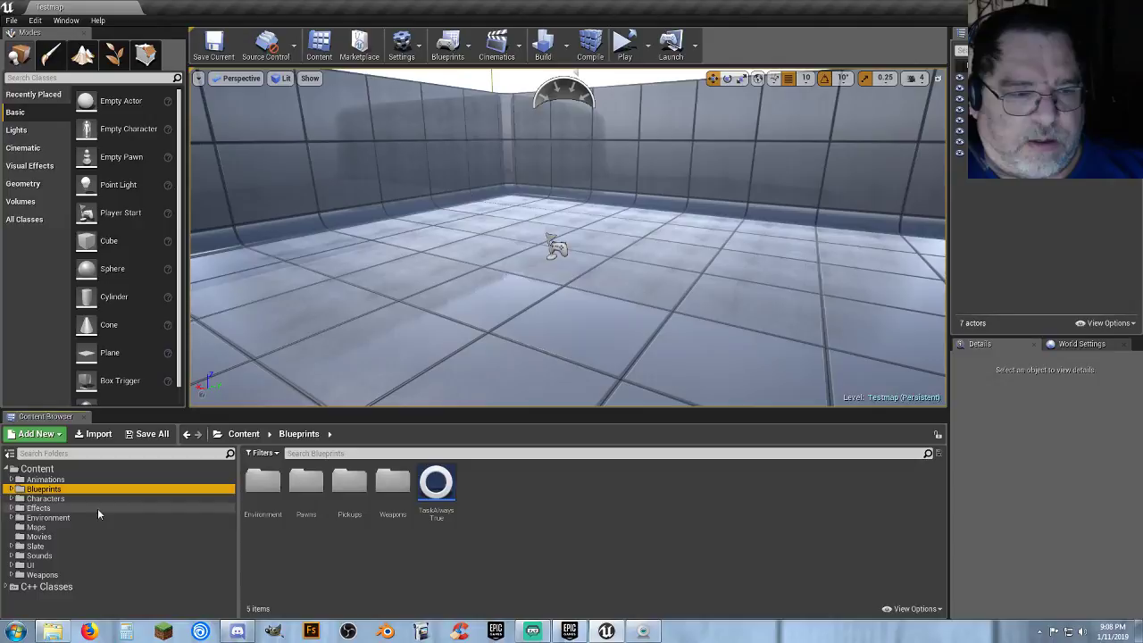
left_click(11, 490)
left_click(43, 508)
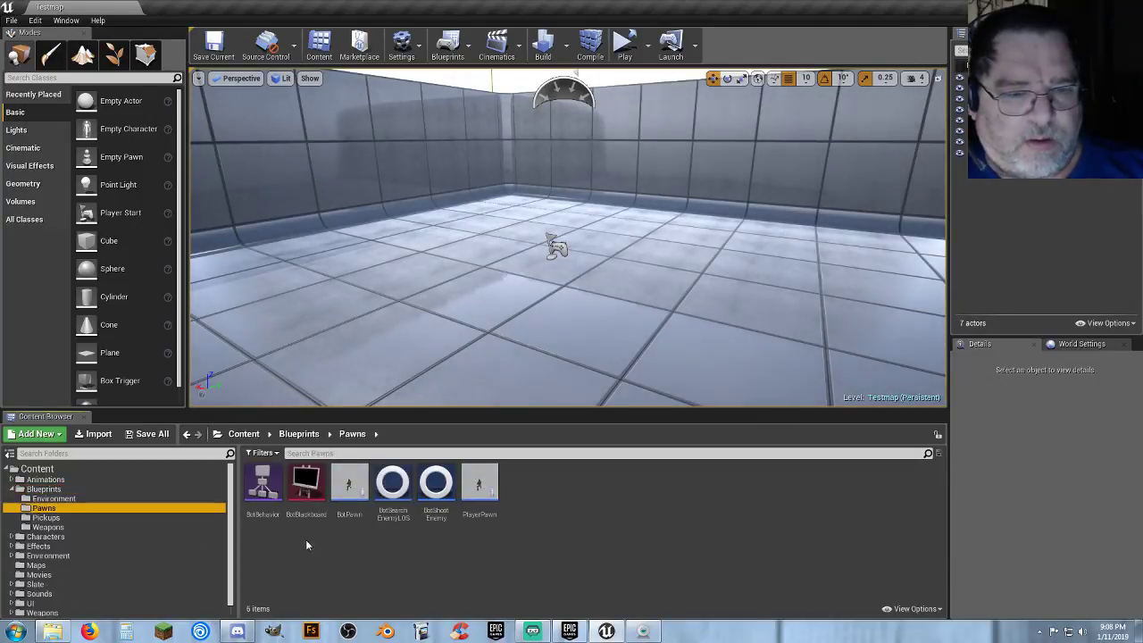
left_click_drag(347, 520, 429, 236)
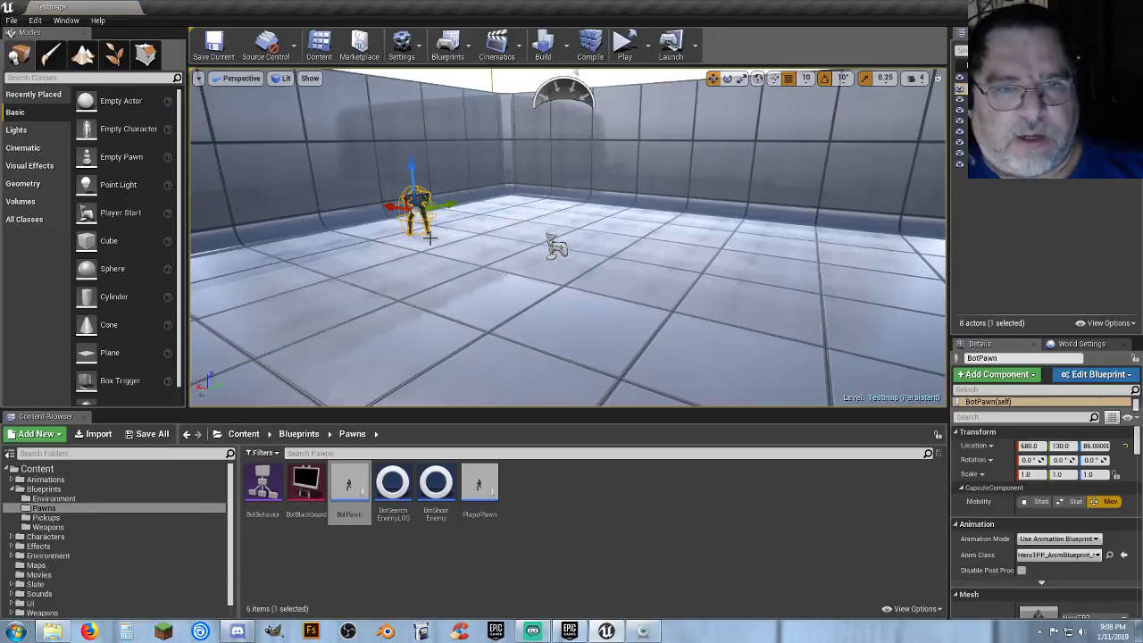
- Play Testmap in the selected viewport, shoot at the bot, and end the play session
left_click(645, 55)
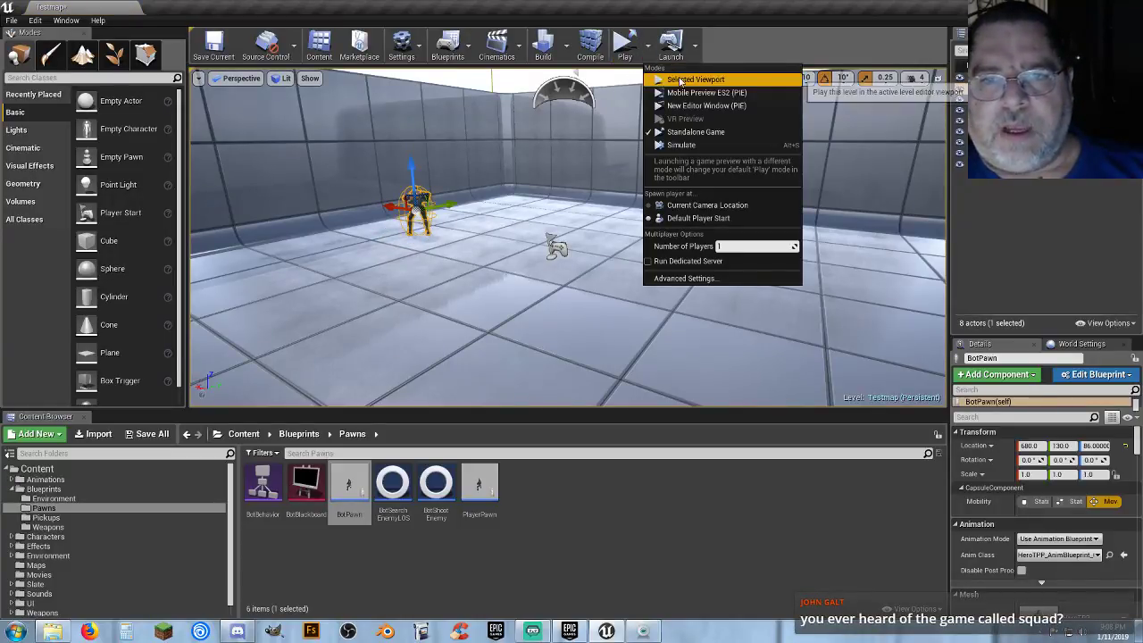
left_click(682, 80)
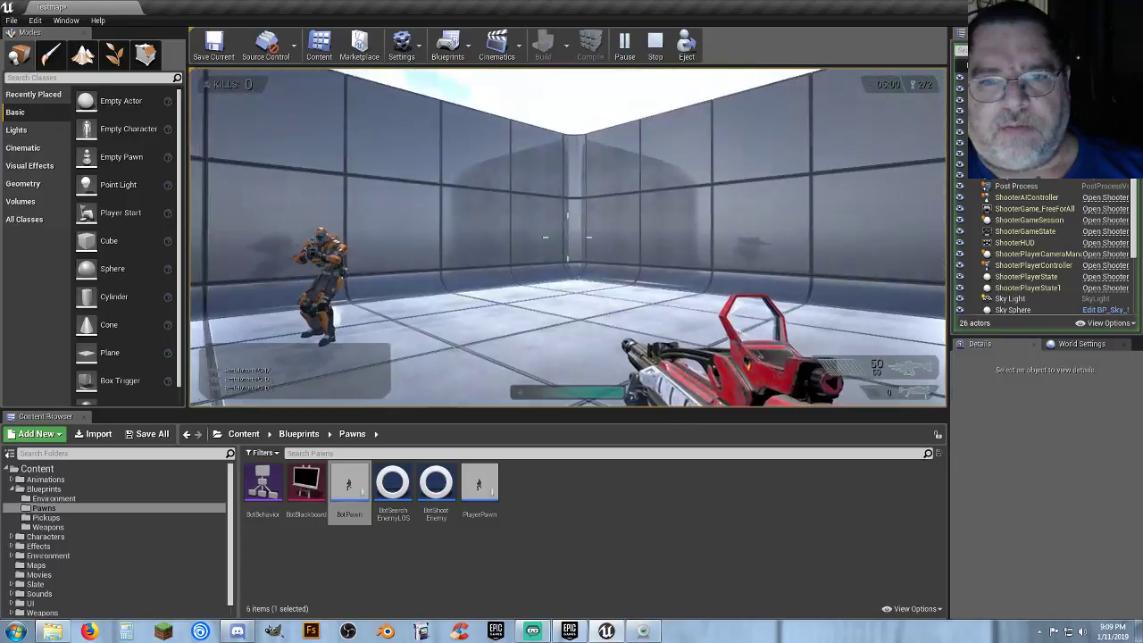
left_click(567, 237)
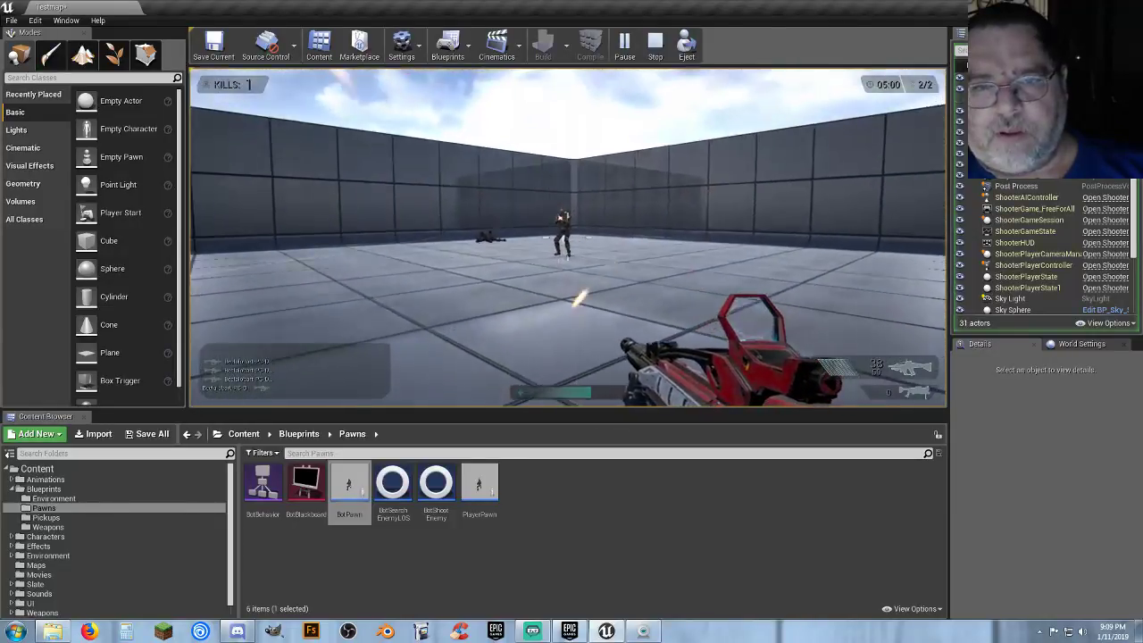
key("Escape")
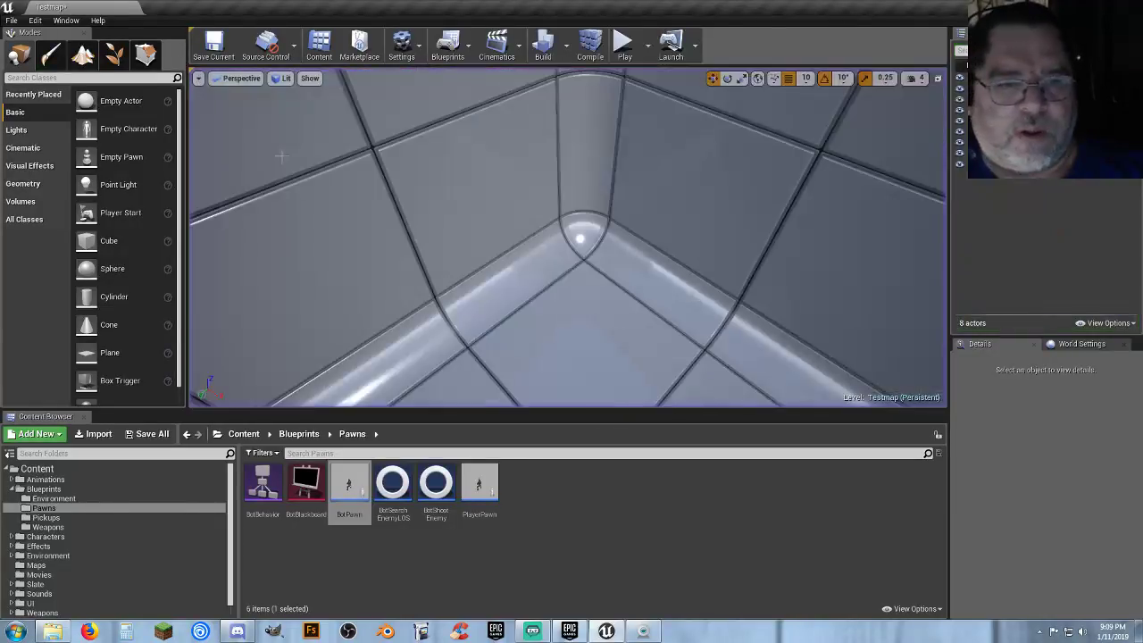
- Move the Player Start into the walled arena's corner at about X -890, Y -905
right_click_drag(622, 268, 658, 261)
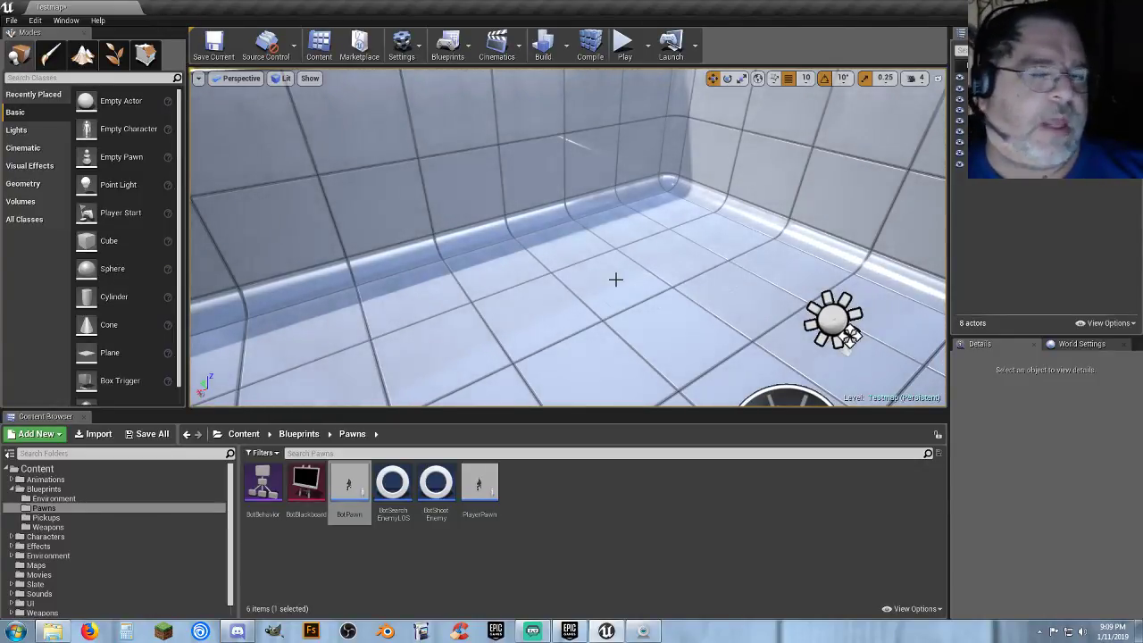
right_click_drag(615, 280, 615, 279)
left_click(585, 226)
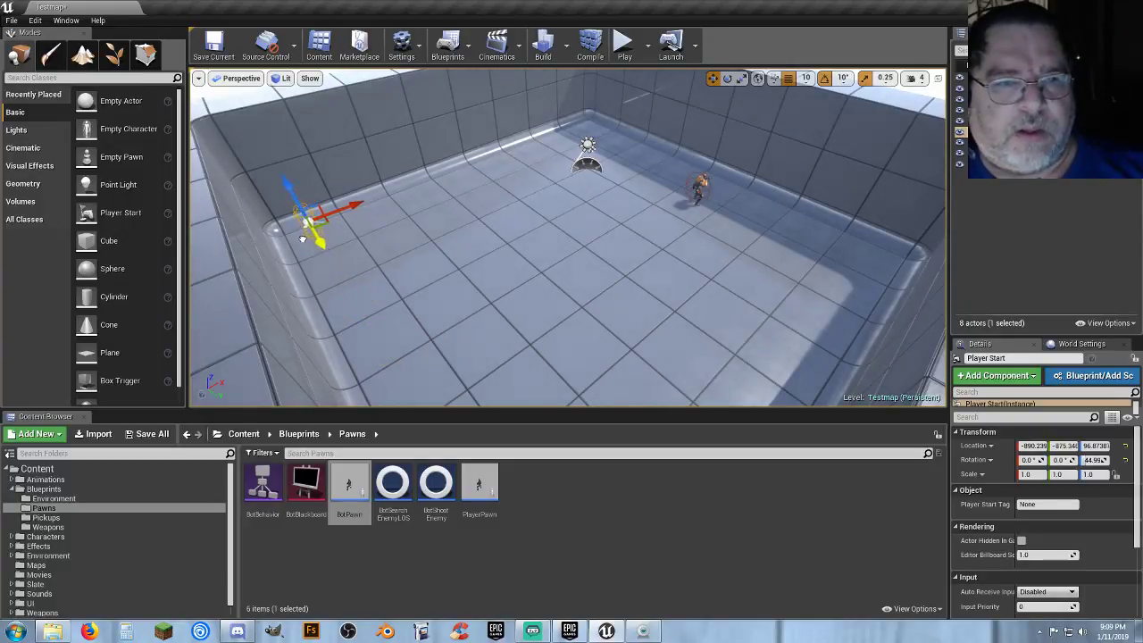
right_click_drag(618, 217, 645, 193)
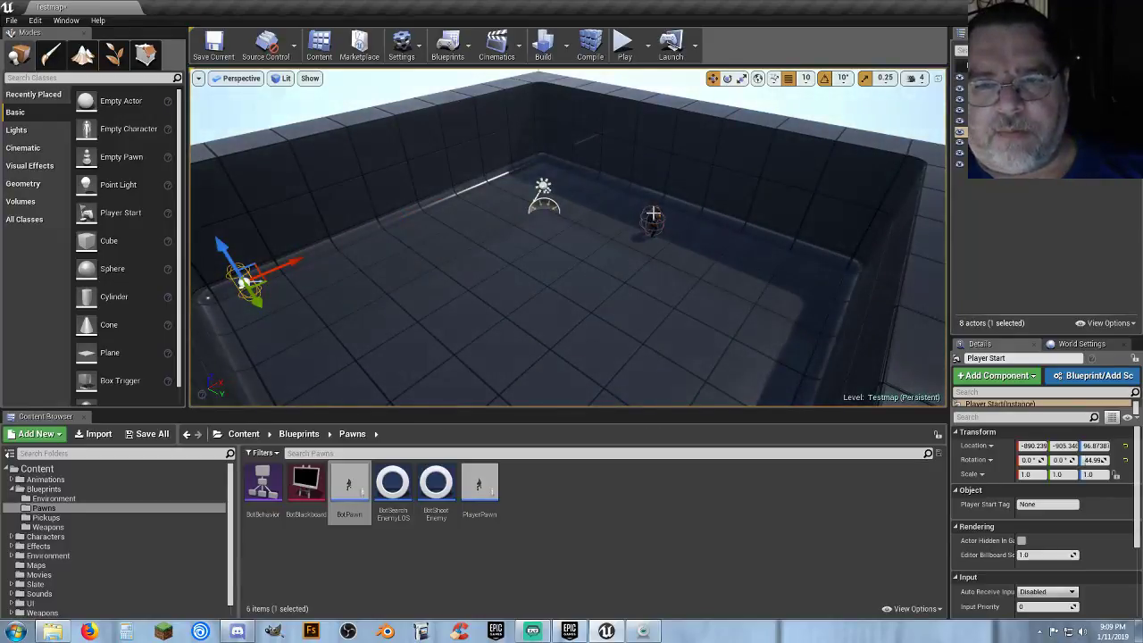
- Play Testmap in the viewport, fight the bot from the new start position, and end the play session
left_click(624, 44)
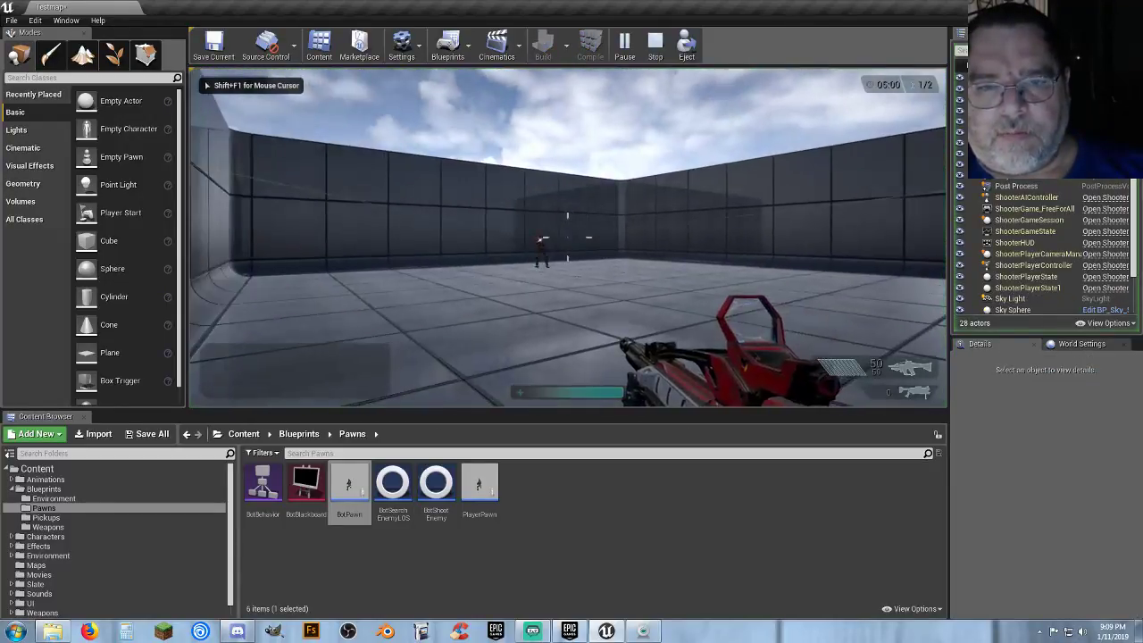
right_click(568, 238)
left_click(568, 238)
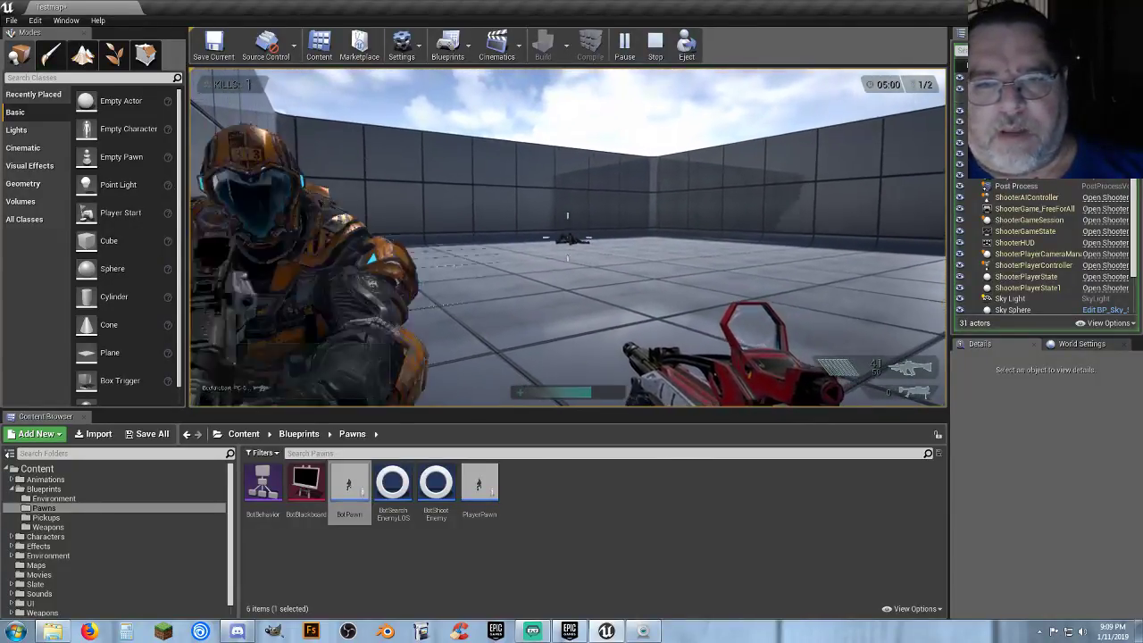
right_click(568, 236)
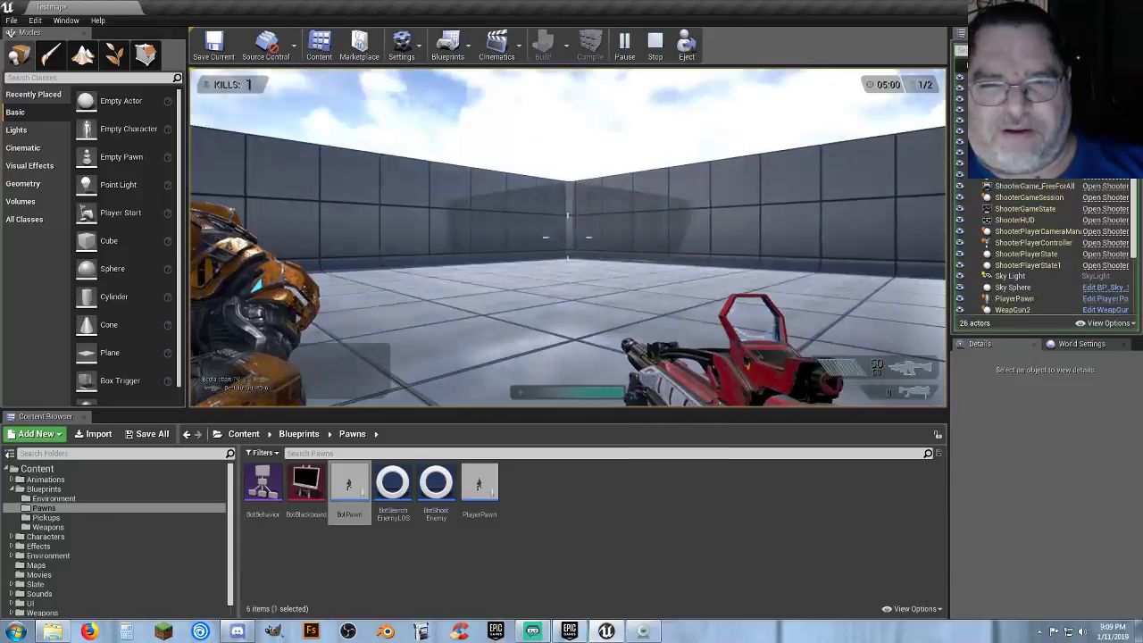
left_click(568, 236)
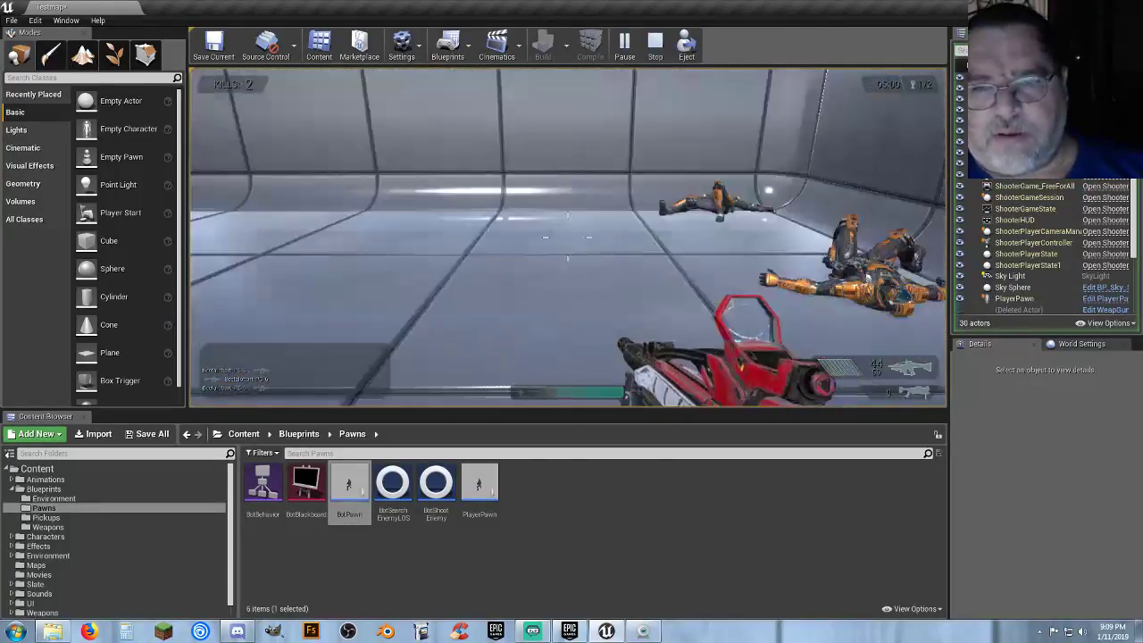
key("a")
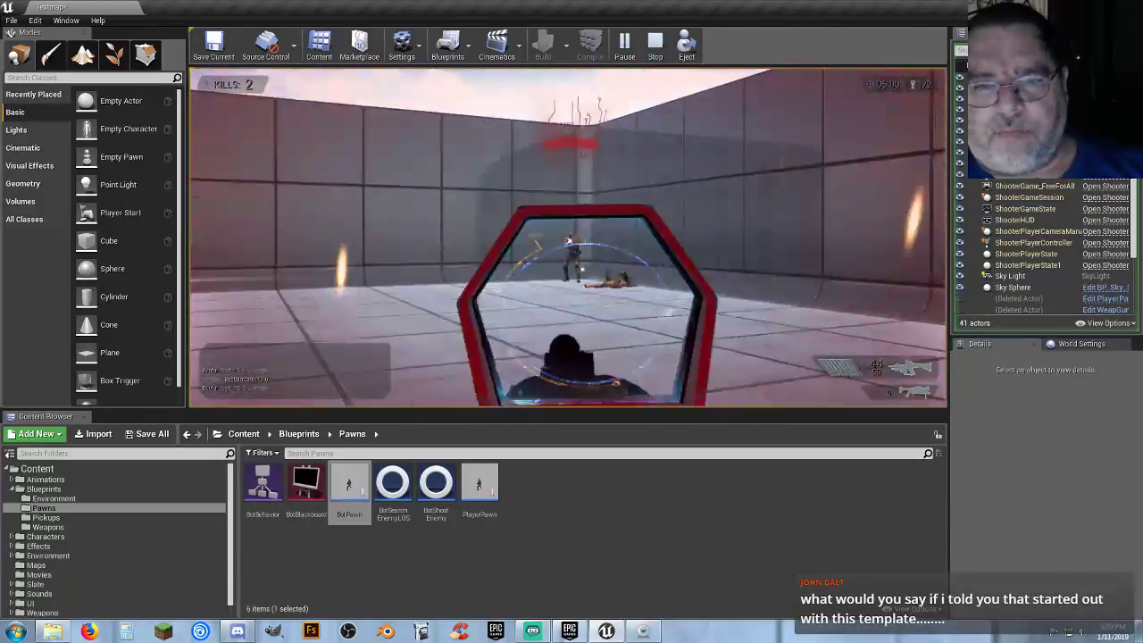
key("Escape")
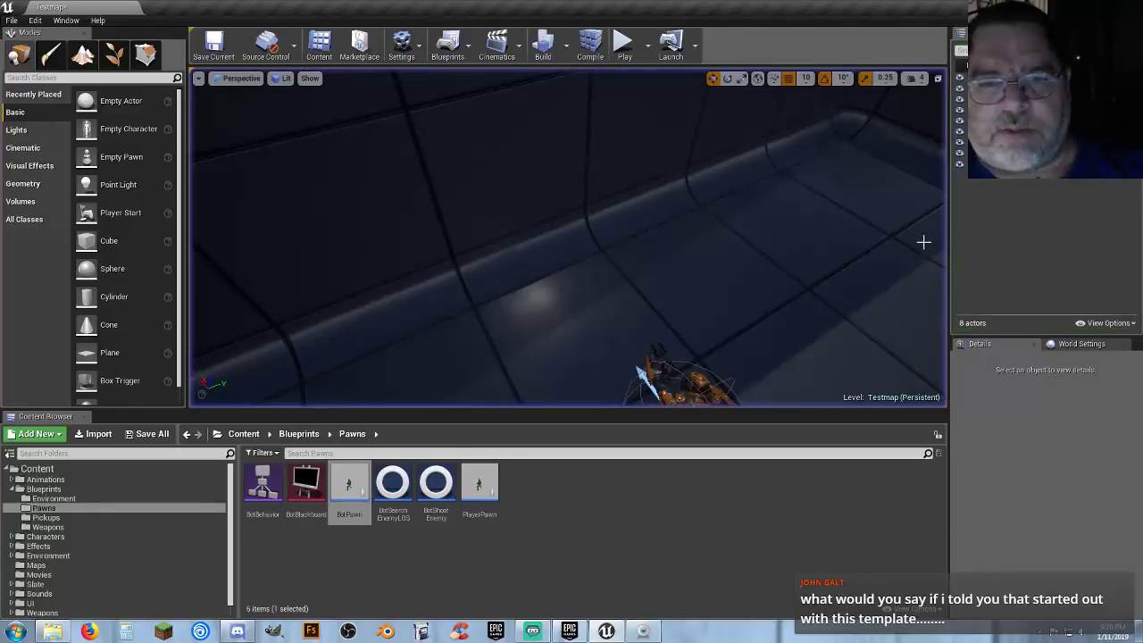
- Move the BotPawn to the arena corner opposite the Player Start, at X 870, Y 890
right_click_drag(567, 236, 210, 179)
right_click_drag(509, 214, 674, 317)
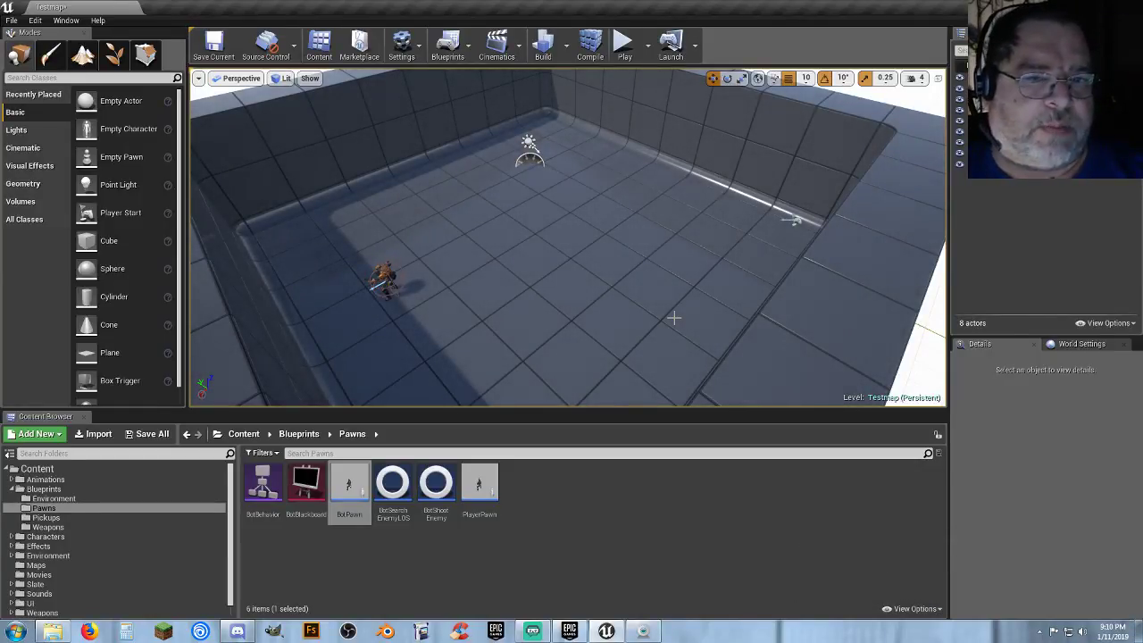
left_click(390, 280)
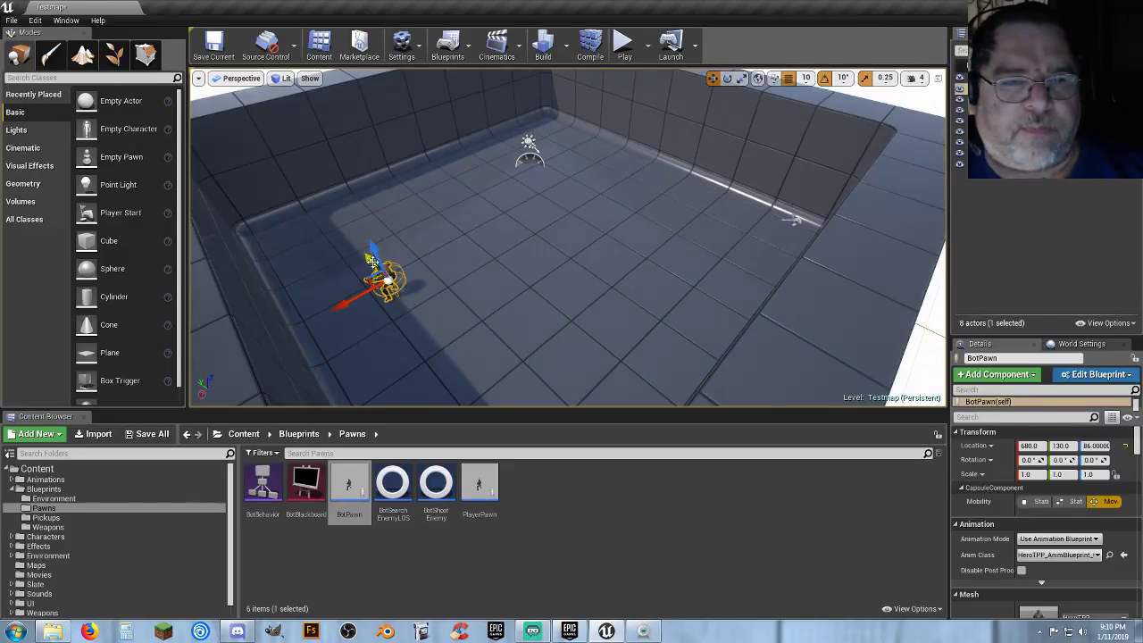
left_click_drag(367, 258, 304, 190)
left_click_drag(266, 222, 231, 239)
right_click_drag(479, 254, 402, 277)
key("s")
key("w")
right_click_drag(516, 212, 483, 254)
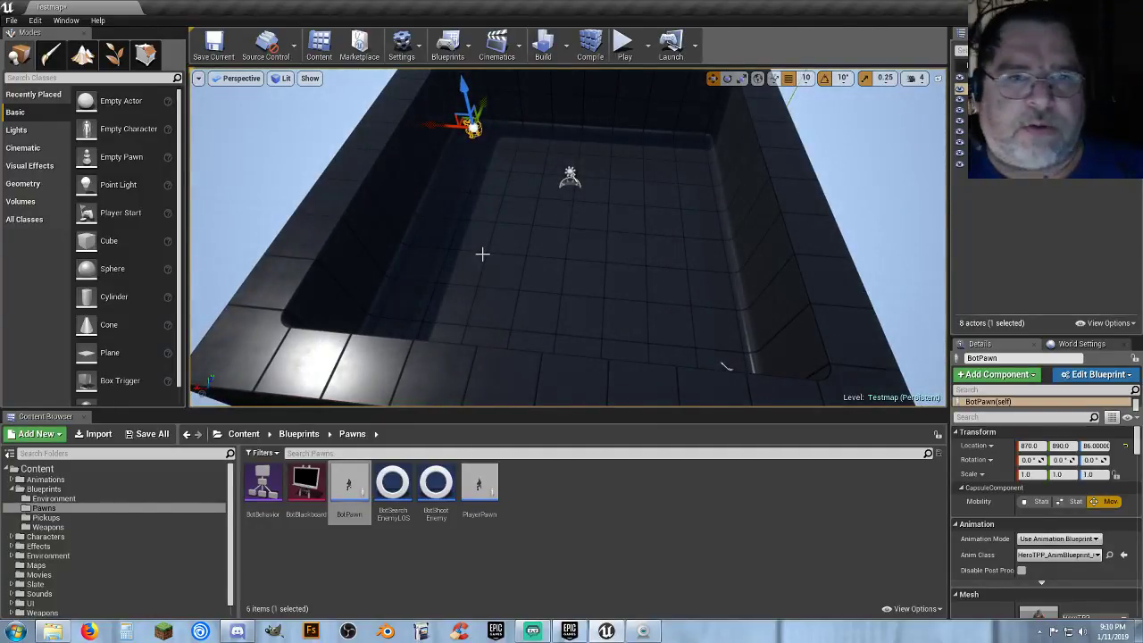
right_click_drag(561, 219, 590, 234)
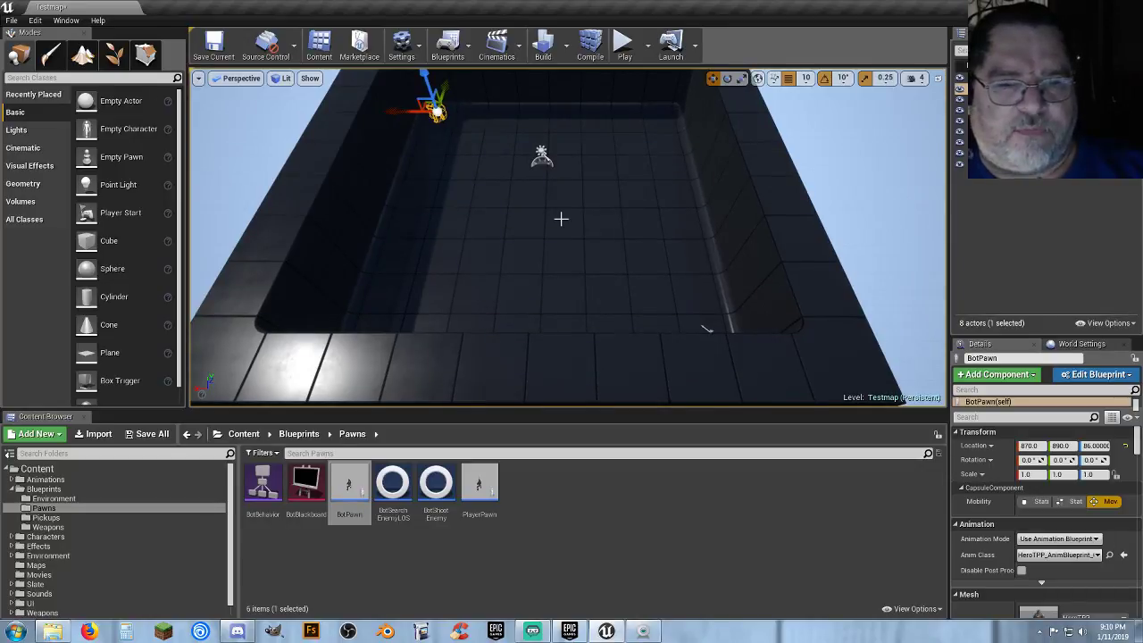
- Open the HeroTPP skeletal mesh from the Characters/HeroTPP folder
left_click(628, 567)
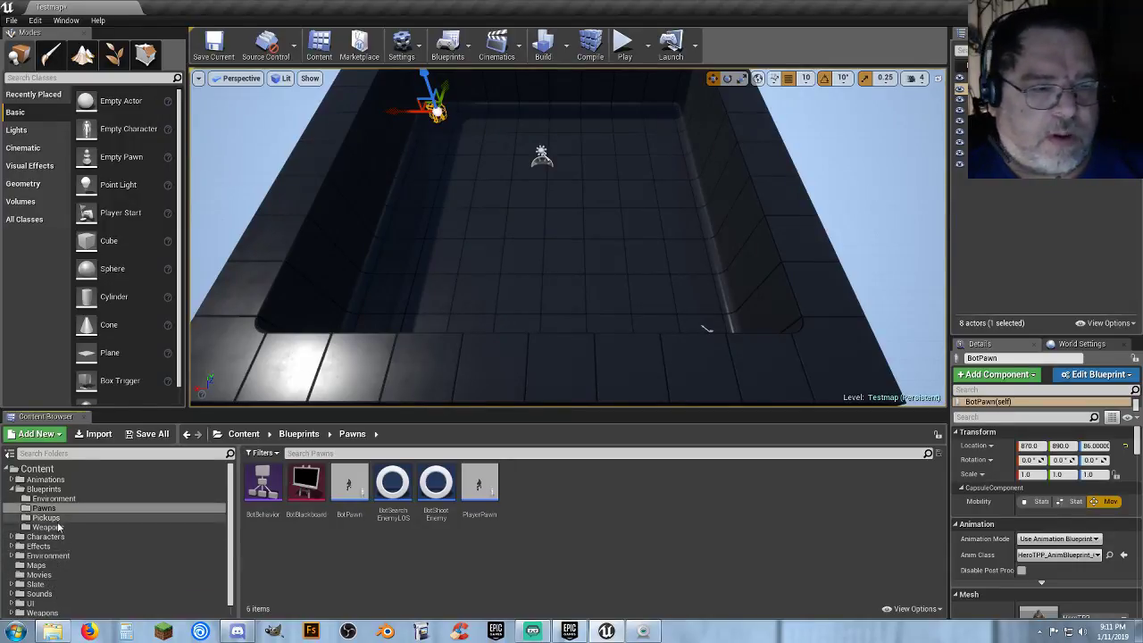
left_click(12, 537)
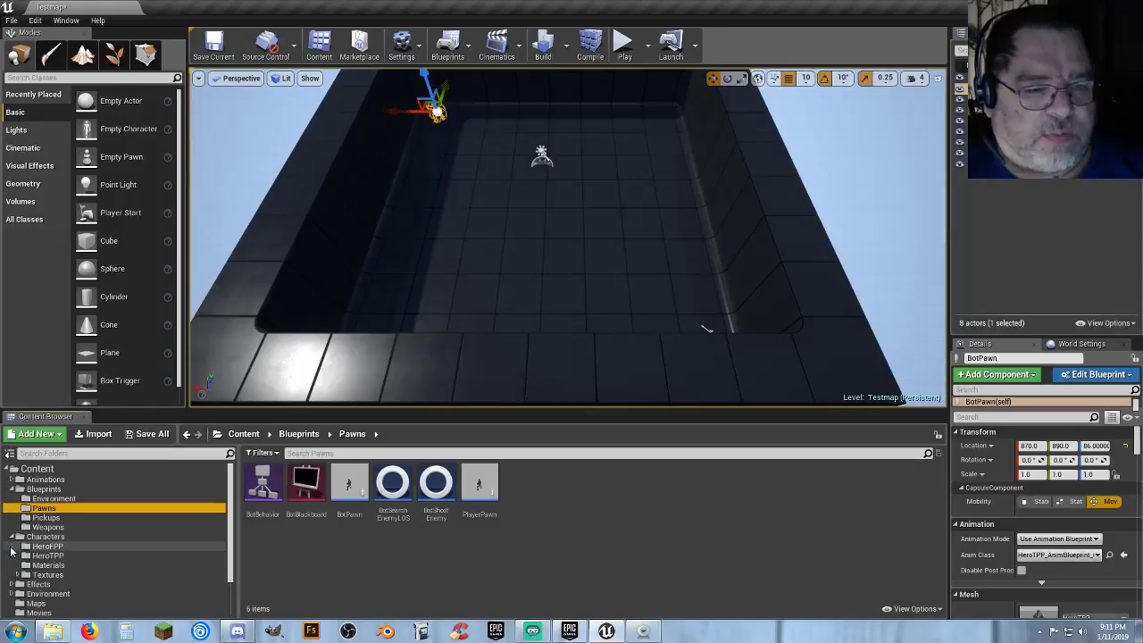
left_click(36, 557)
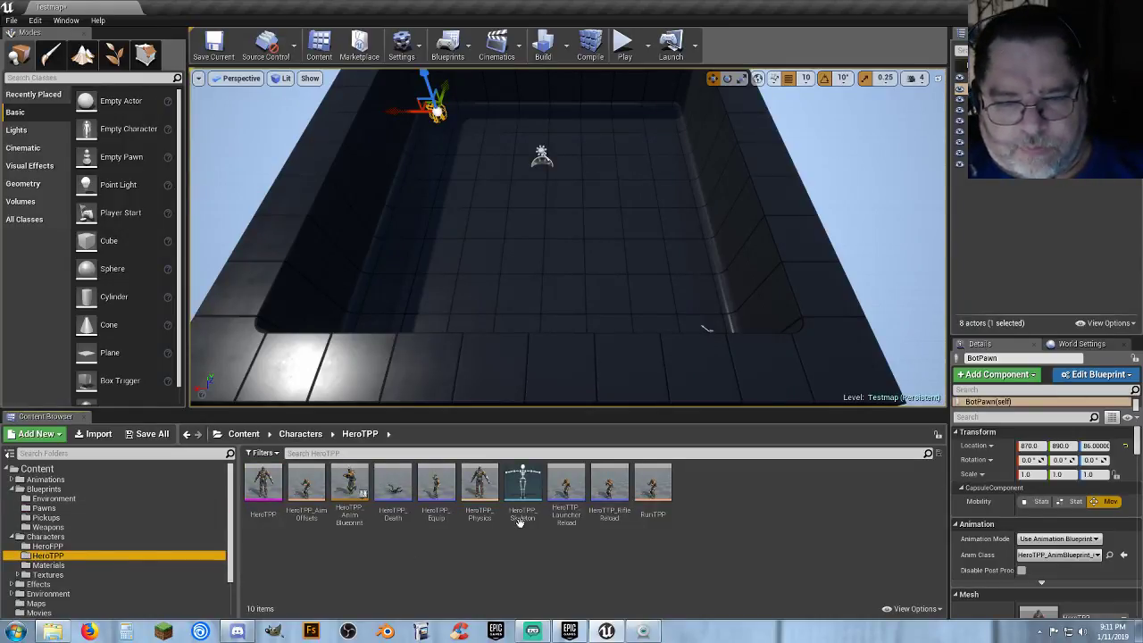
double_click(267, 516)
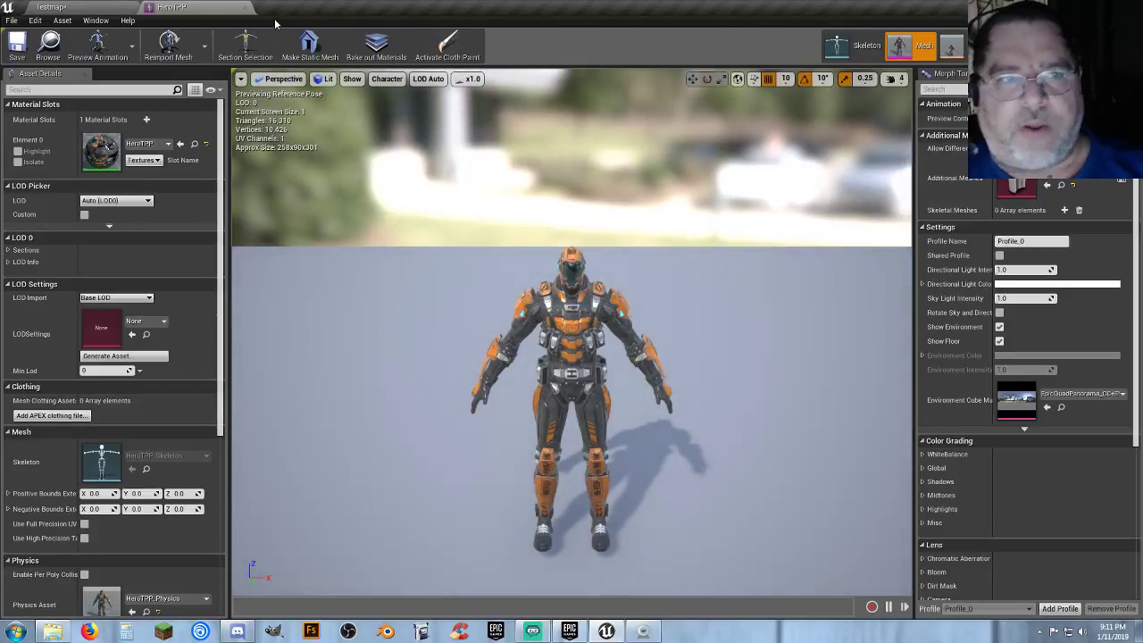
- Return to Testmap, open the HeroFPP skeletal mesh from the Characters/HeroFPP folder, and examine its arms up close
left_click(116, 7)
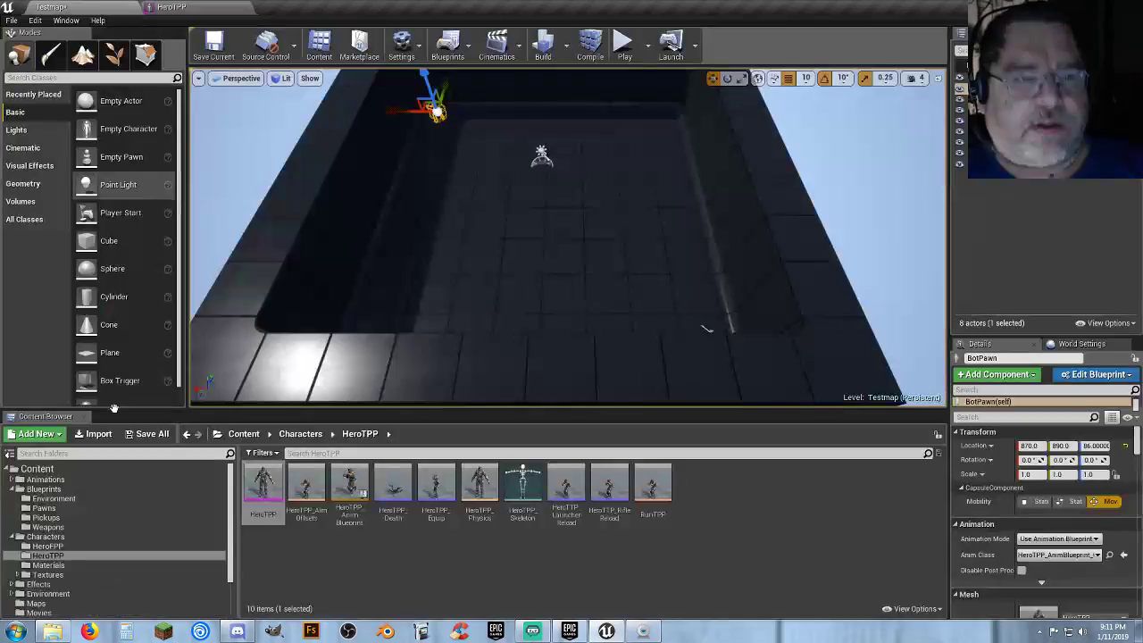
left_click(48, 546)
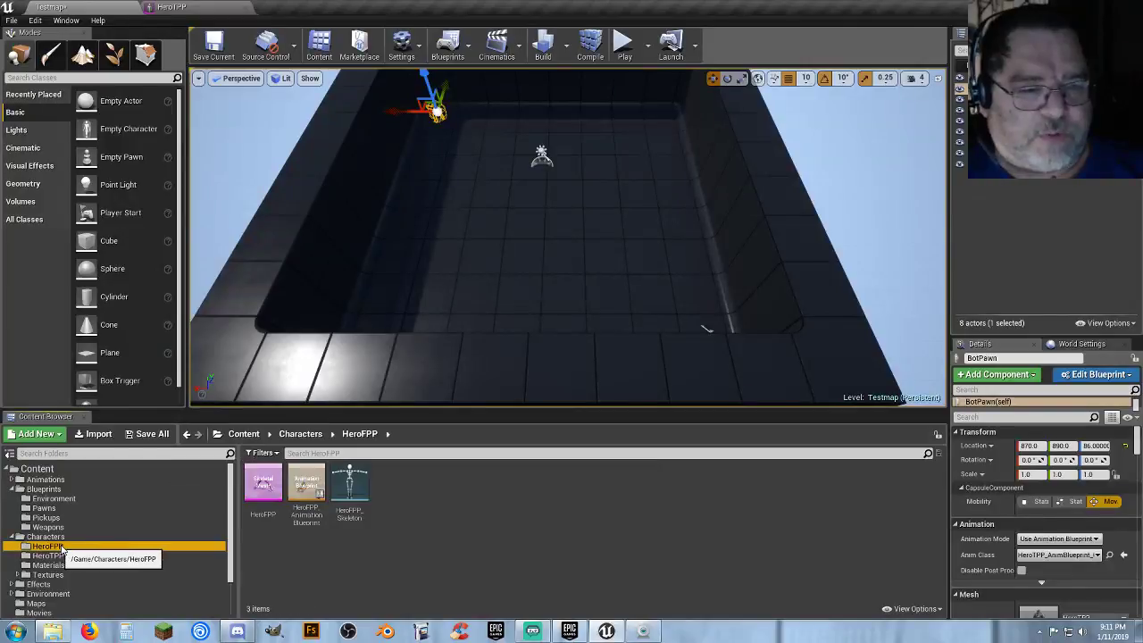
double_click(268, 524)
right_click_drag(597, 375, 680, 451)
- Compare the third-person HeroTPP mesh with the first-person HeroFPP mesh by alternating between them
left_click(174, 8)
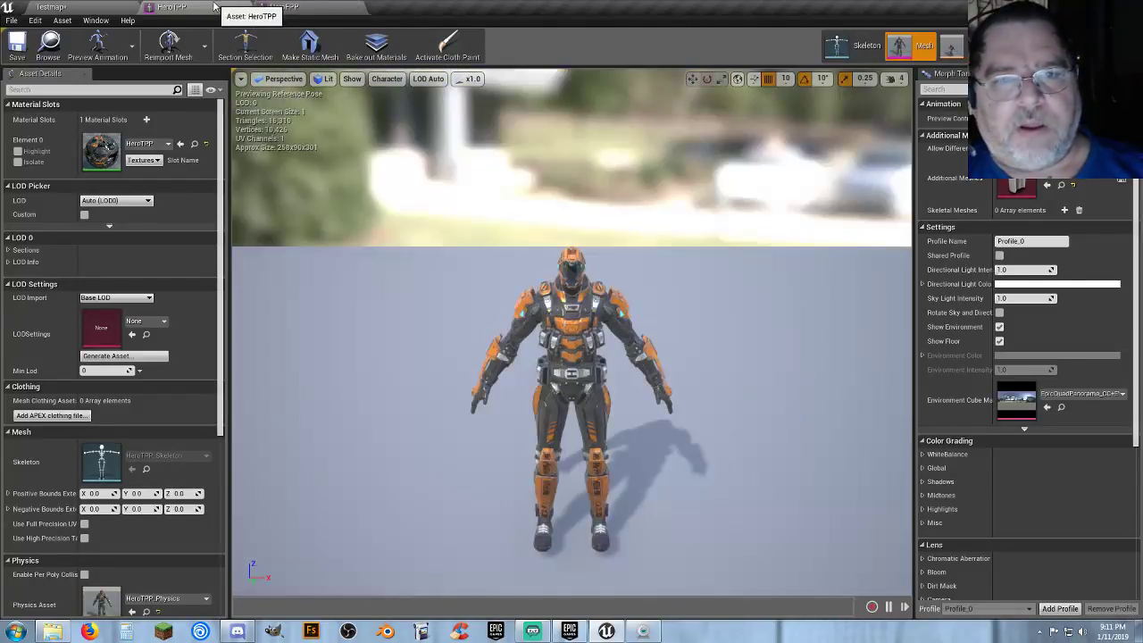
left_click(291, 7)
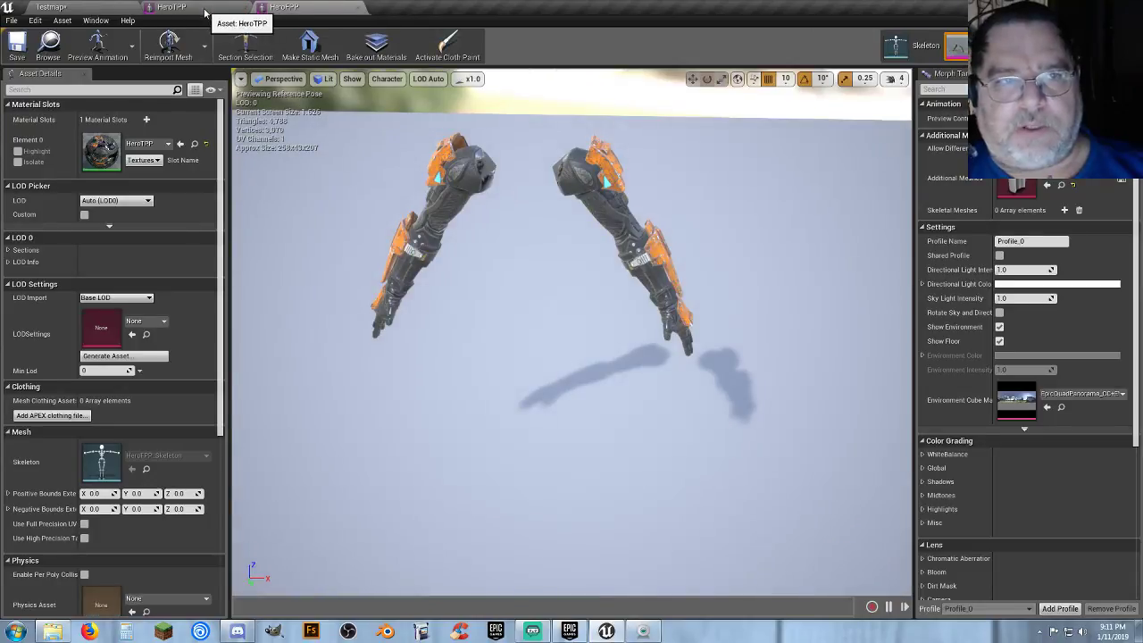
left_click(210, 7)
left_click(297, 8)
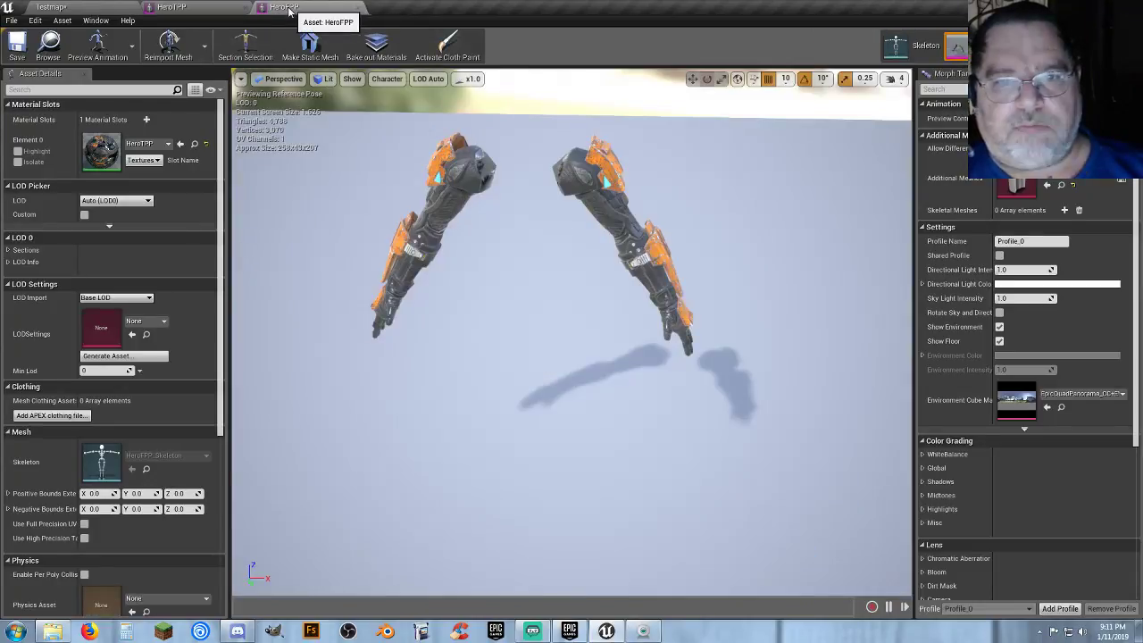
left_click(204, 8)
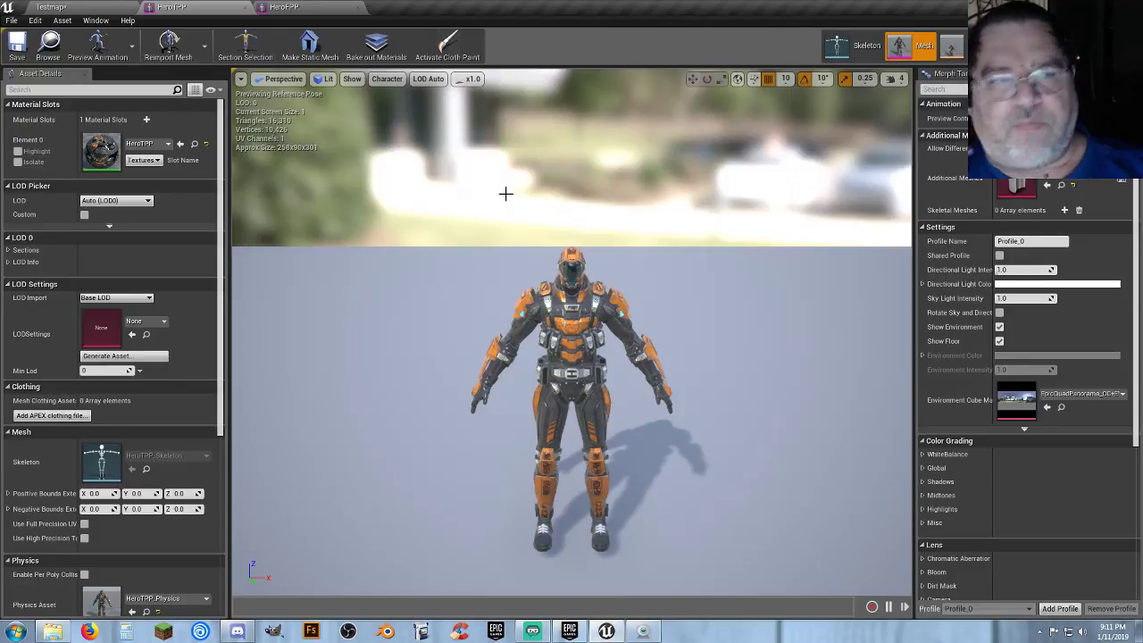
- Close both hero mesh editors and inspect the HeroFPP_Skeleton asset
left_click(356, 7)
left_click(249, 7)
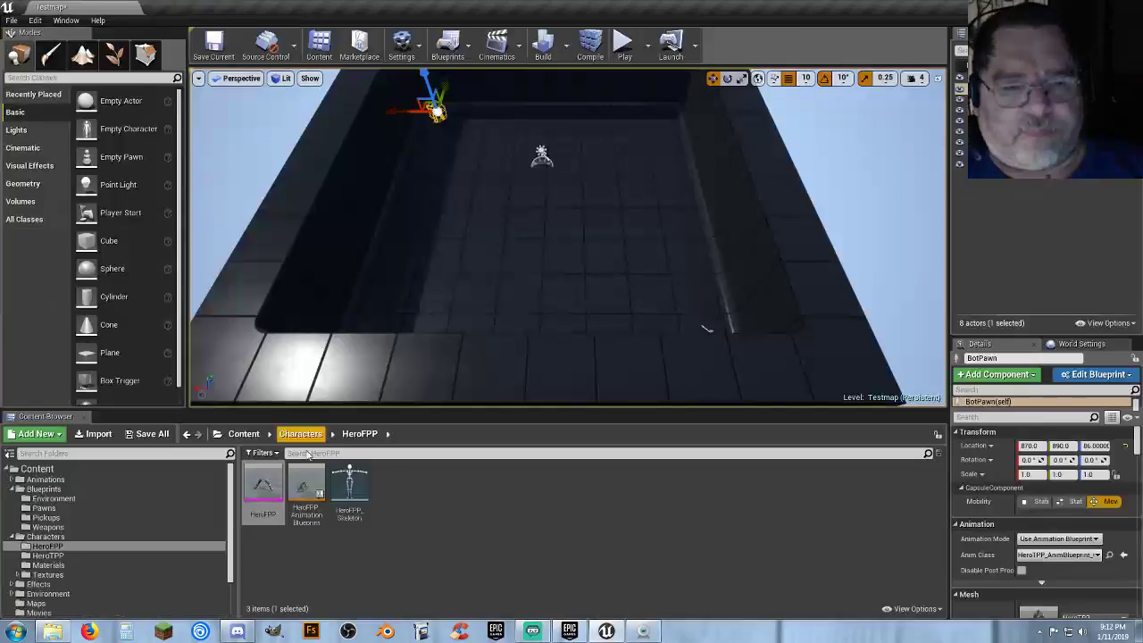
double_click(353, 518)
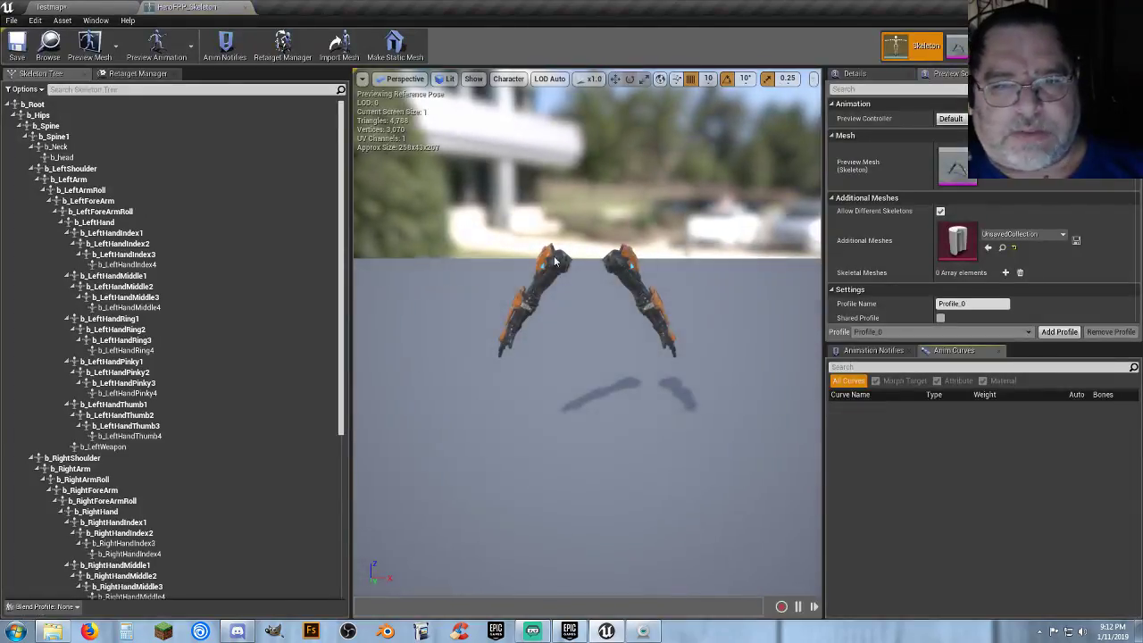
mouse_move(602, 378)
left_mouse_down()
mouse_move(429, 375)
mouse_move(464, 366)
mouse_move(572, 393)
mouse_move(482, 366)
mouse_move(589, 393)
mouse_move(625, 379)
mouse_move(607, 375)
left_mouse_up()
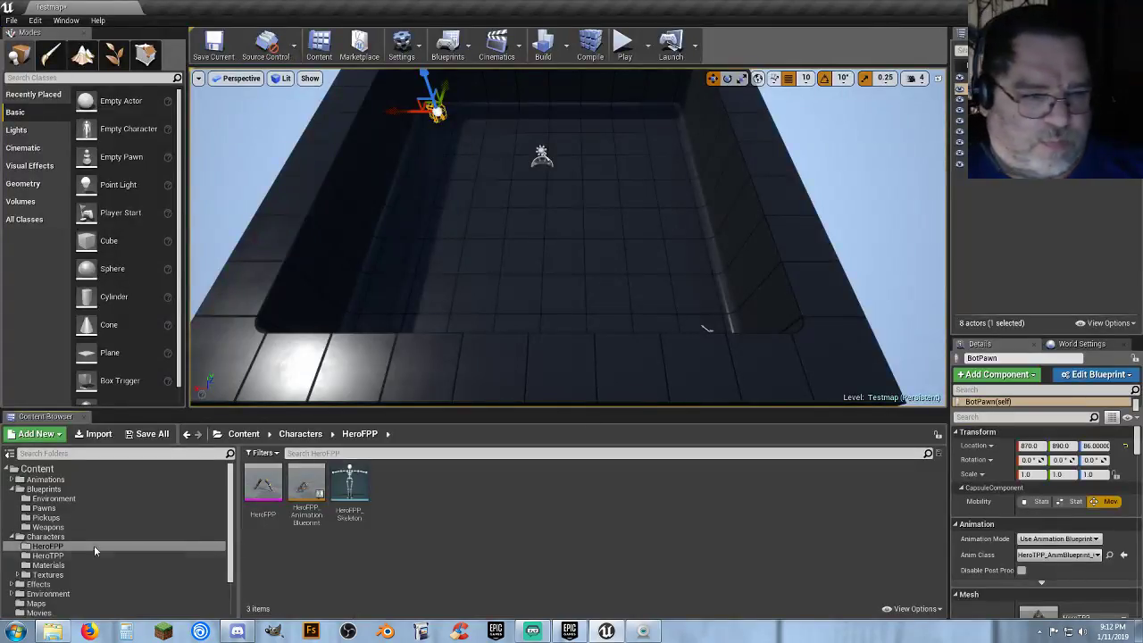
- Collapse the Blueprints and Characters folders and open FPP_Animations inside the Animations folder
left_click(13, 489)
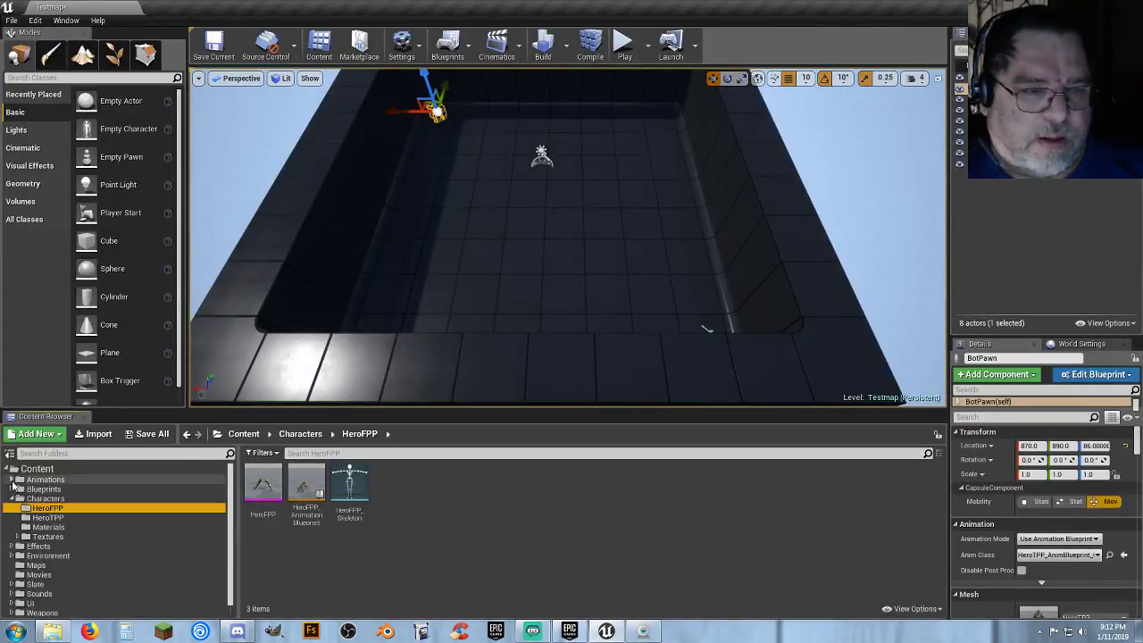
left_click(11, 479)
left_click(12, 519)
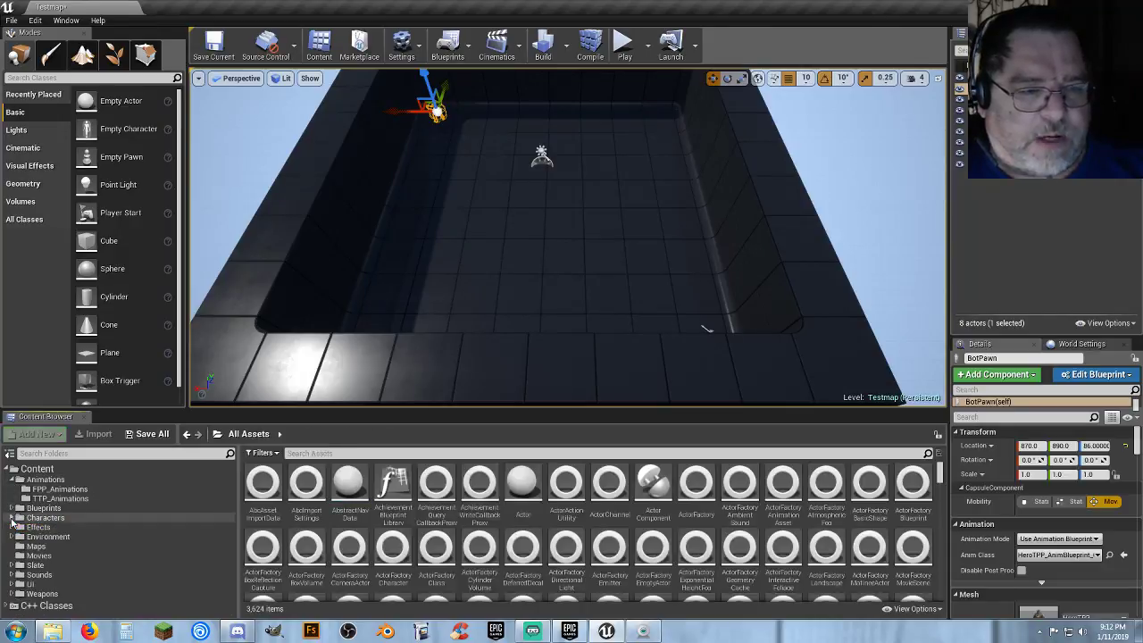
left_click(79, 490)
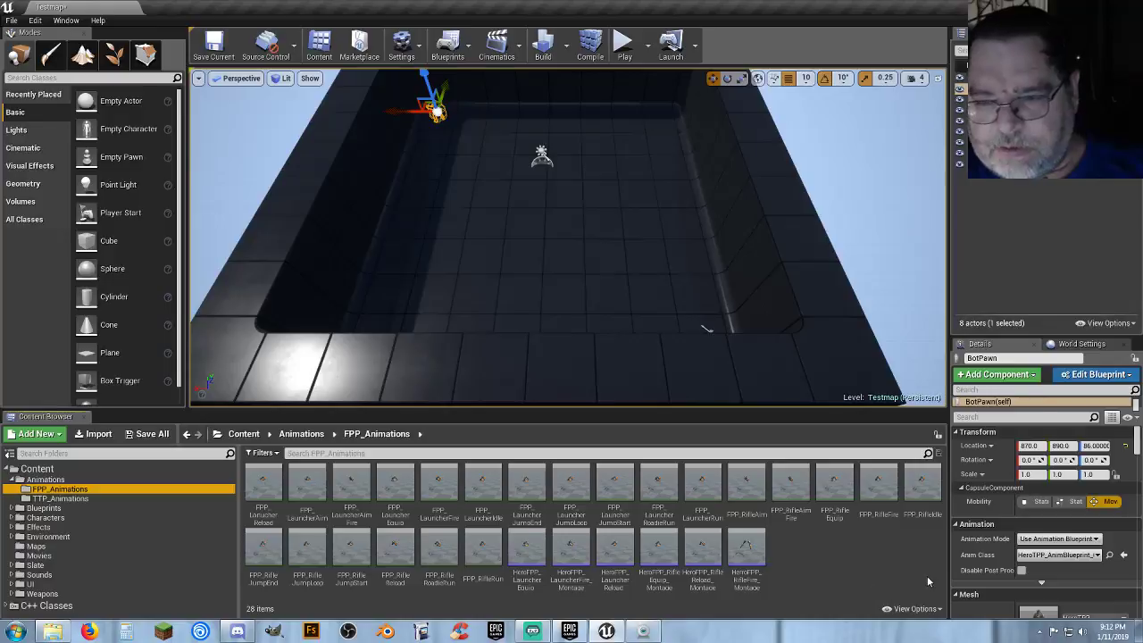
- Review the FPP_Animations assets by selecting the animation sequences and the HeroFPP montages as separate groups, clearing each selection
left_click(273, 486)
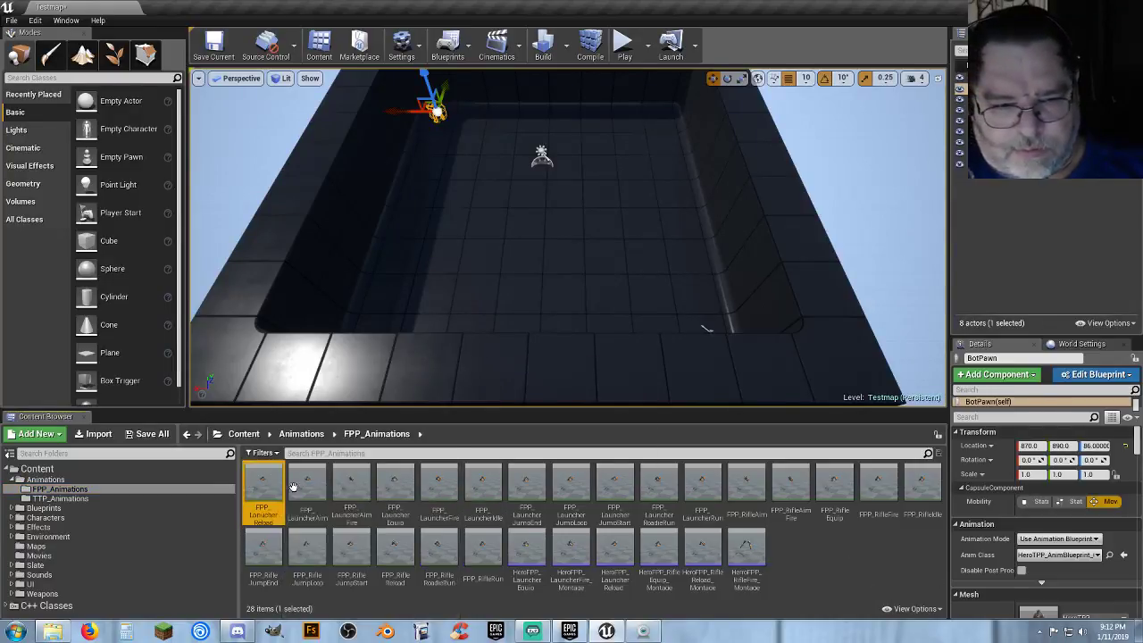
left_click(483, 549, "shift")
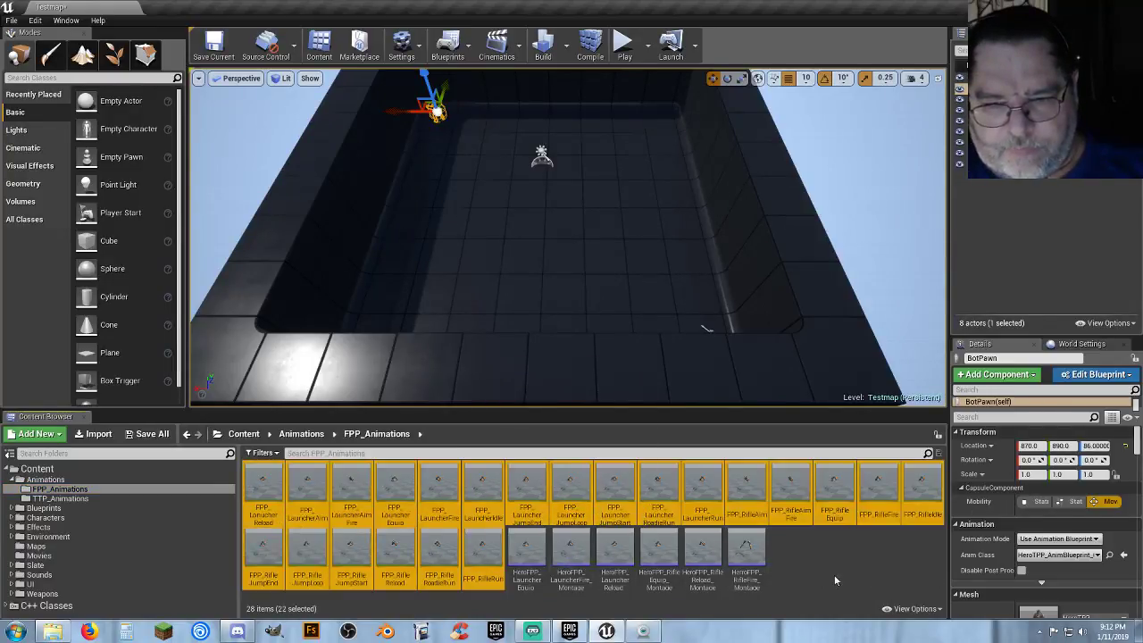
left_click(836, 569)
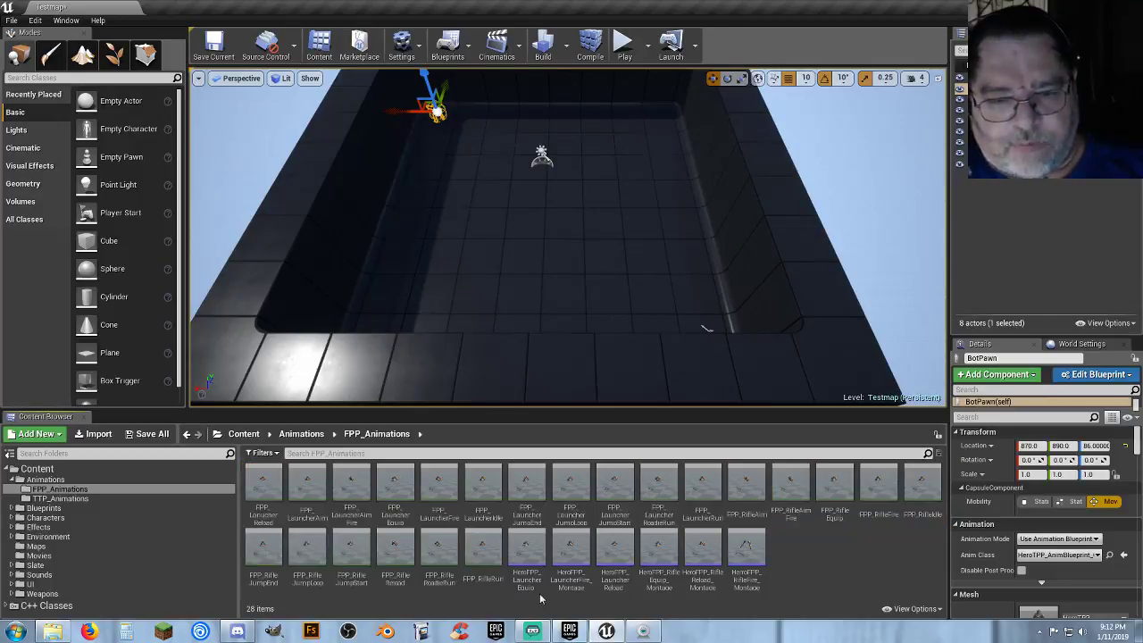
left_click(526, 554)
left_click(745, 558, "shift")
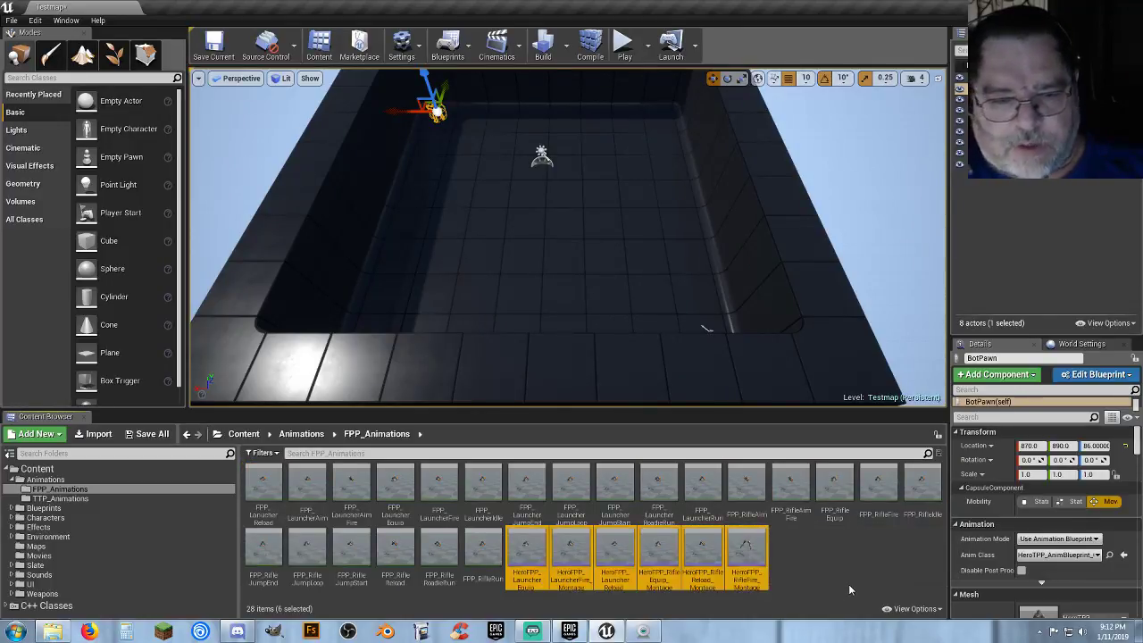
left_click(848, 584)
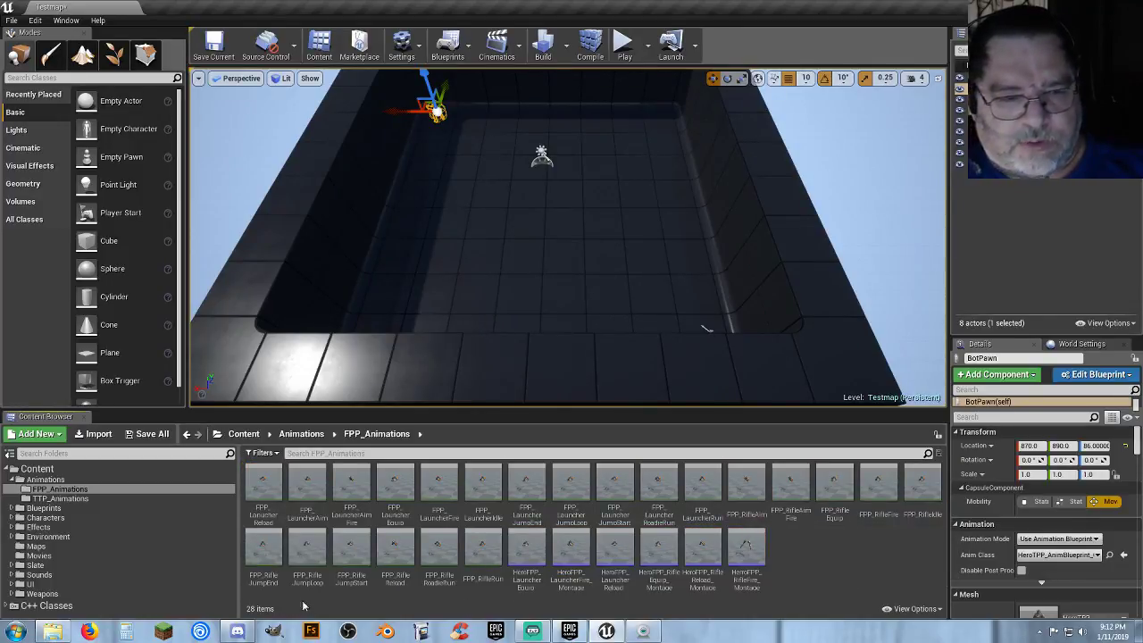
- Open the TTP_Animations folder and review its assets from AimOffset Down to Run_Rt as one selection, clearing it again
left_click(72, 499)
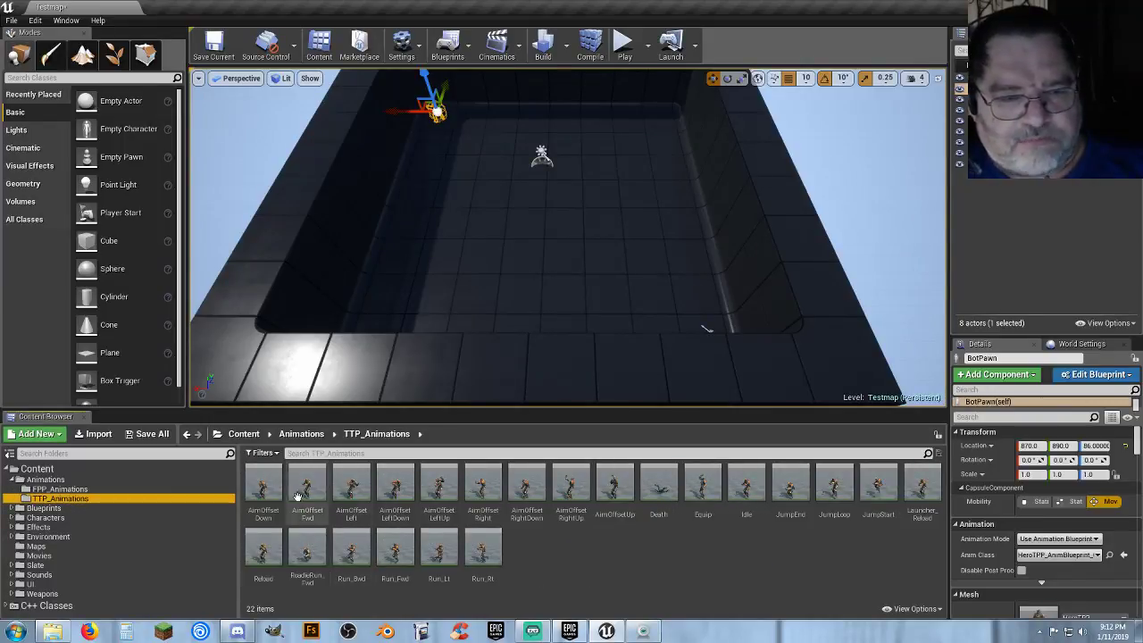
left_click(266, 490)
left_click(482, 561, "shift")
left_click(639, 558)
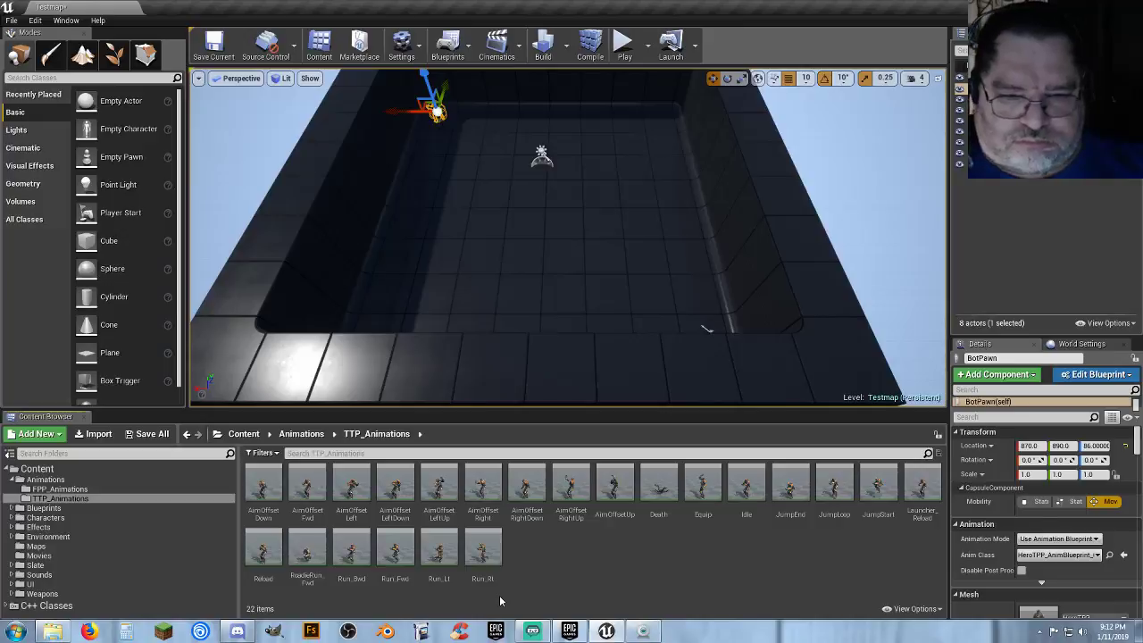
- Review the TTP_Animations assets as two separate selections: the AimOffset poses, and the remaining animations from Death to Run_Rt
left_click(266, 514)
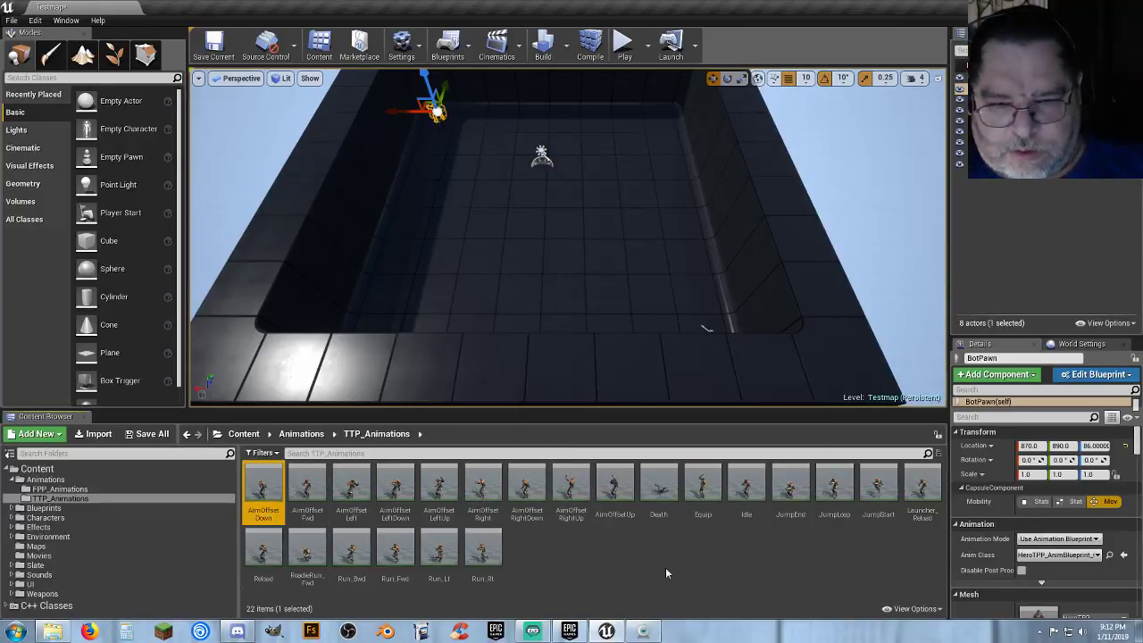
left_click(614, 496, "shift")
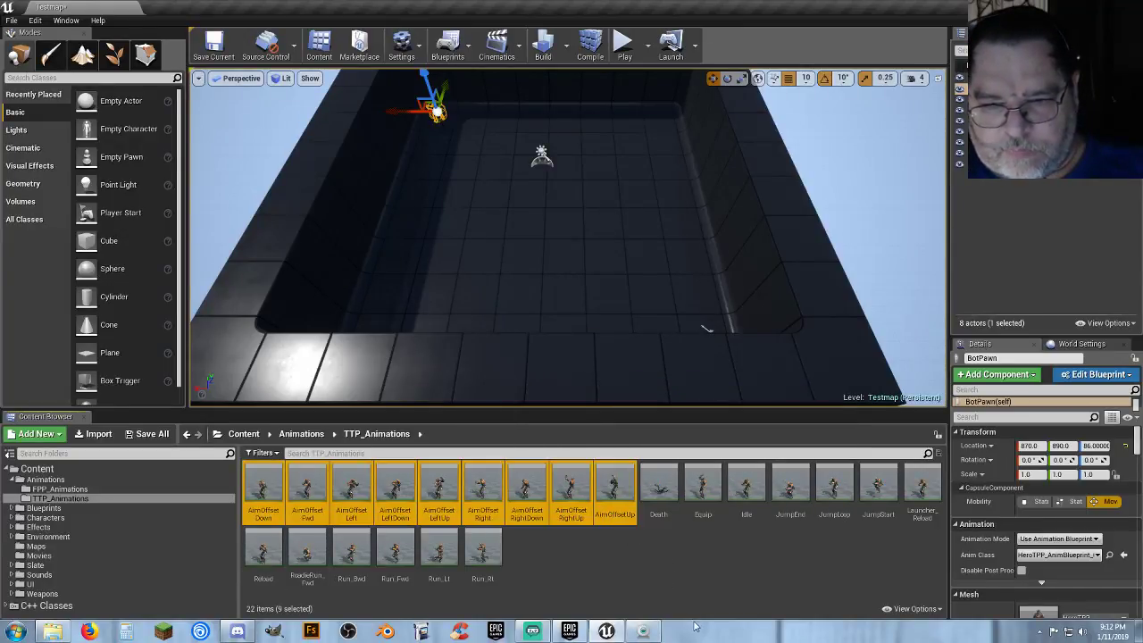
left_click(666, 551)
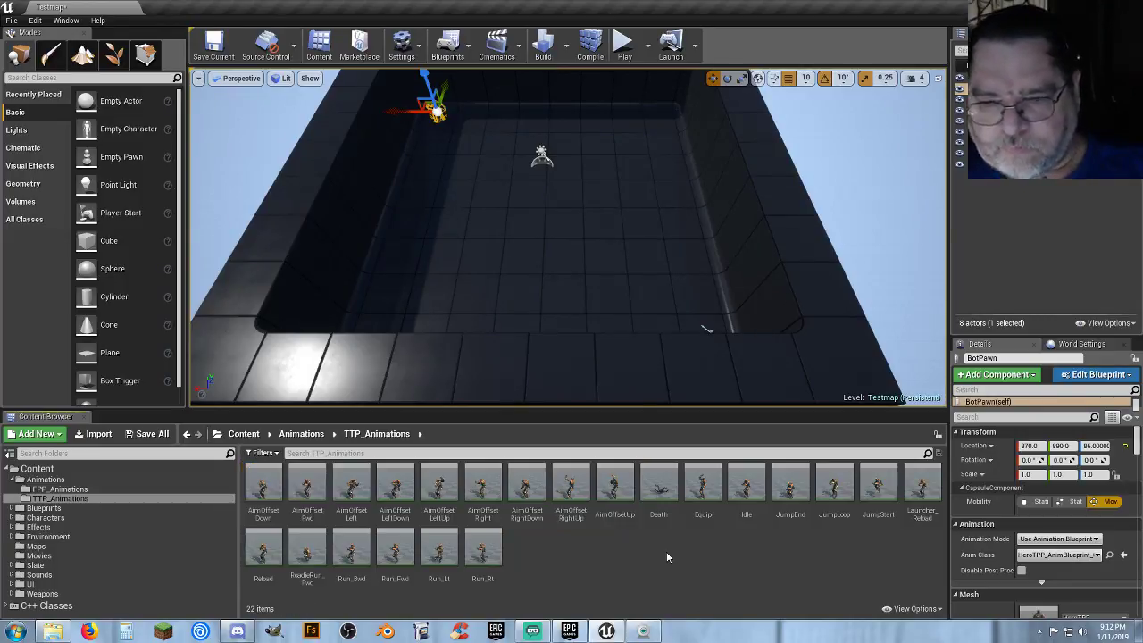
left_click(658, 489)
left_click(483, 554, "shift")
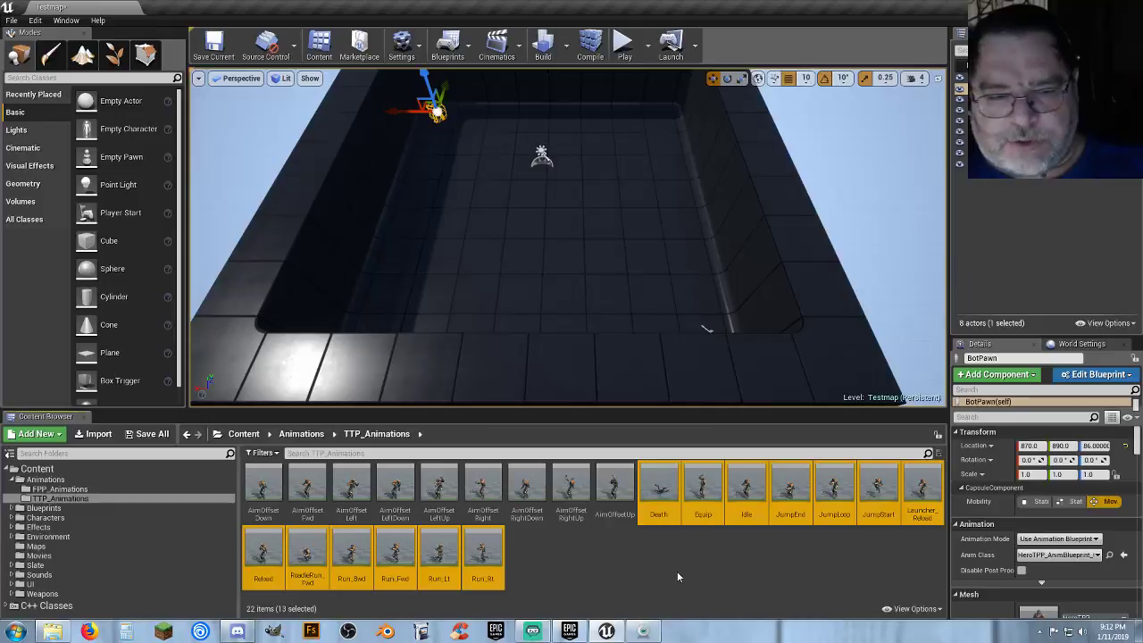
- Clear the asset selection, go back up to the Animations folder and collapse it in the folder tree
left_click(668, 571)
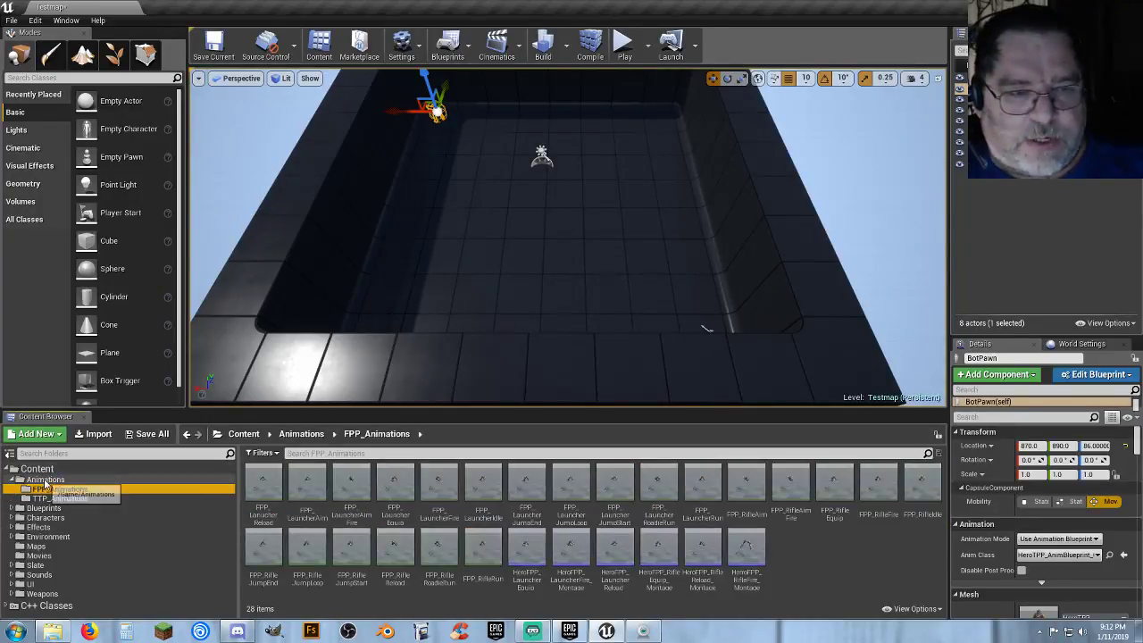
left_click(47, 479)
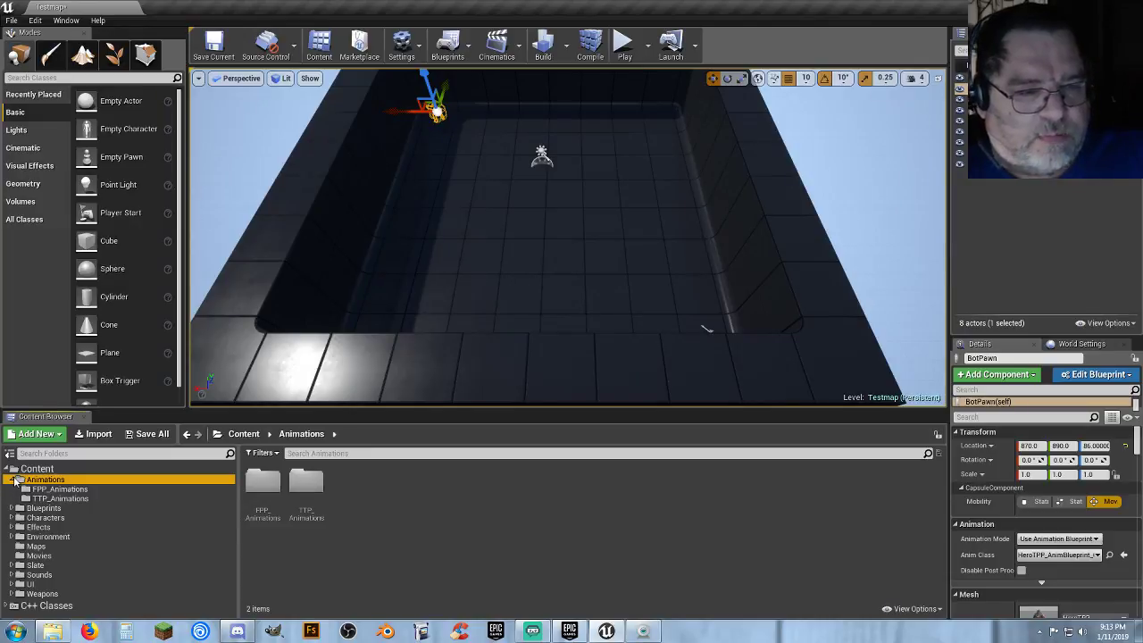
left_click(12, 479)
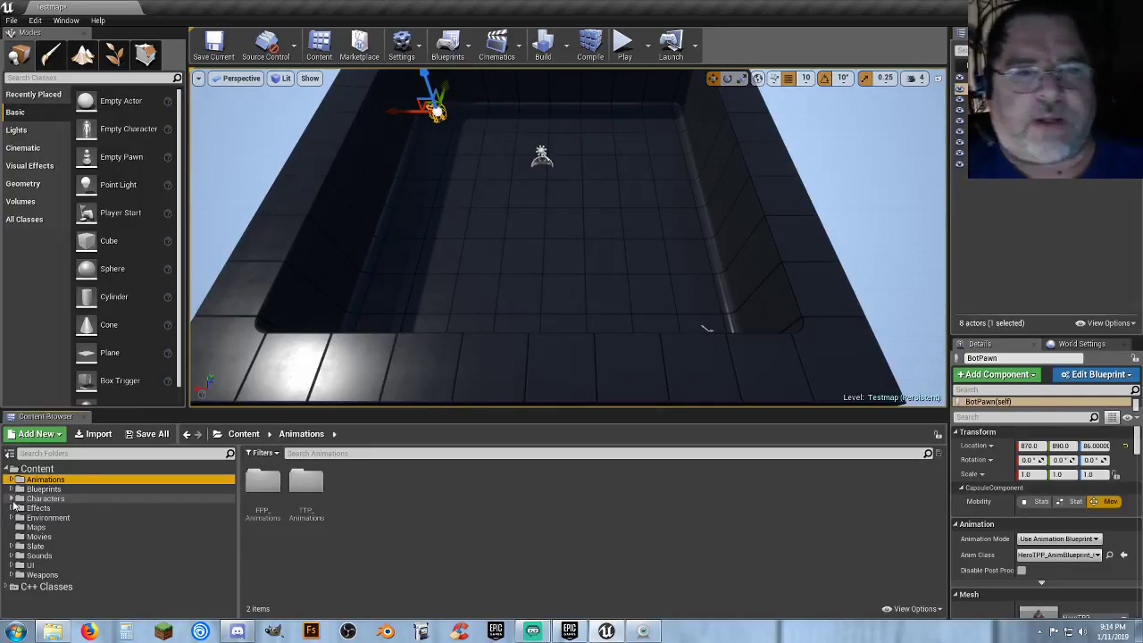
- Playtest Testmap against the bot from a viewpoint down in the arena, end the session and turn the view back to the bot
right_click_drag(617, 290, 464, 290)
right_click_drag(536, 299, 523, 214)
key("w")
left_click(623, 42)
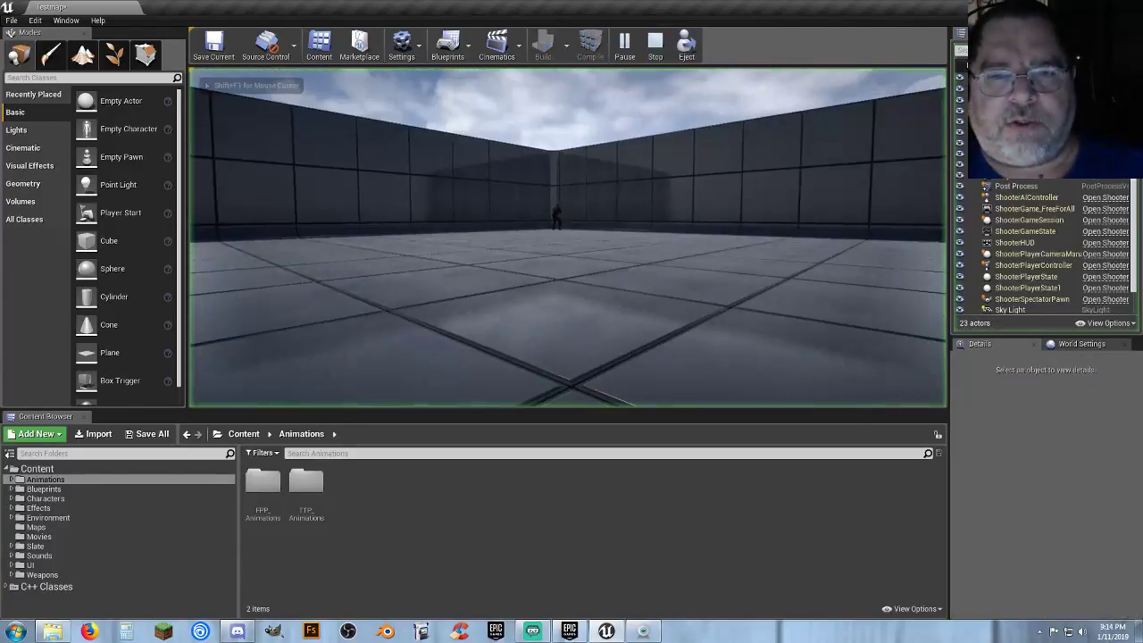
left_click(568, 237)
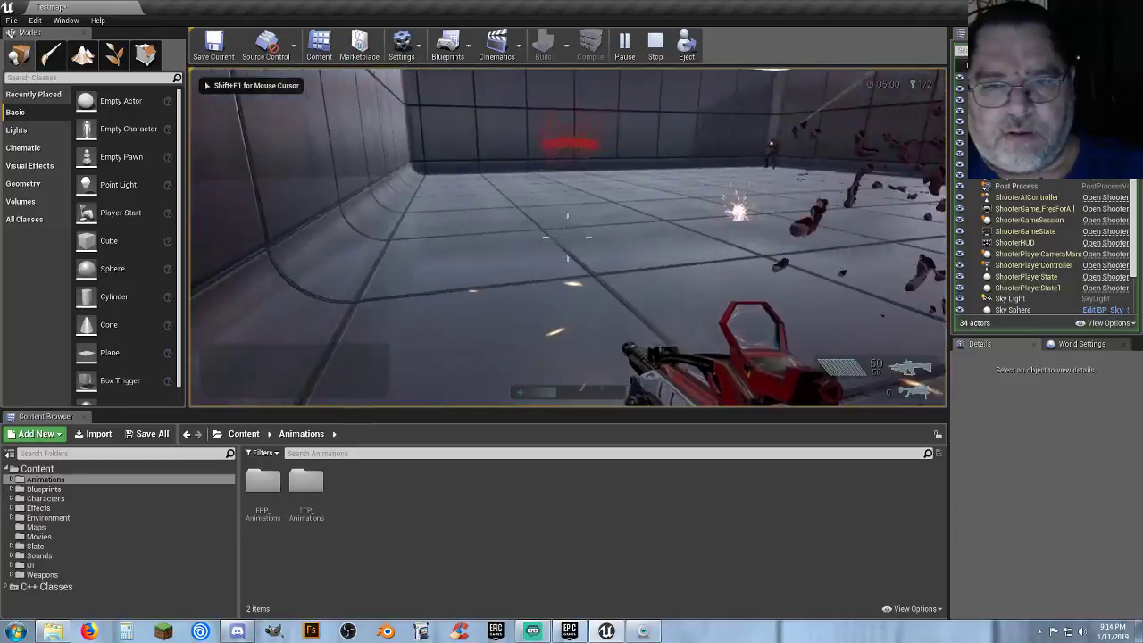
key("s")
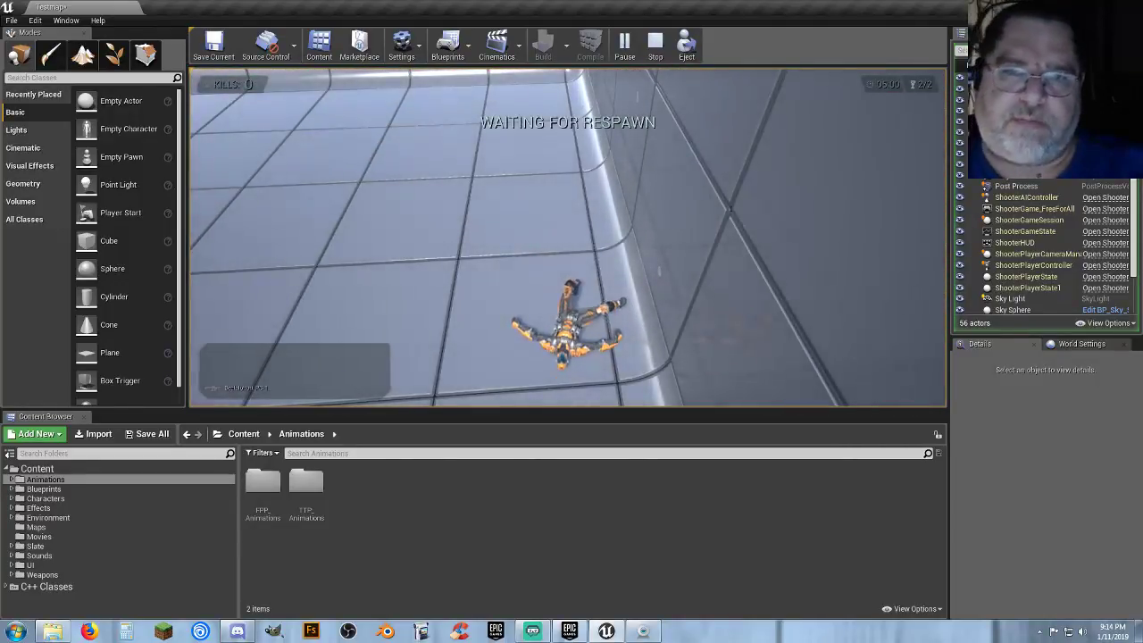
key("Escape")
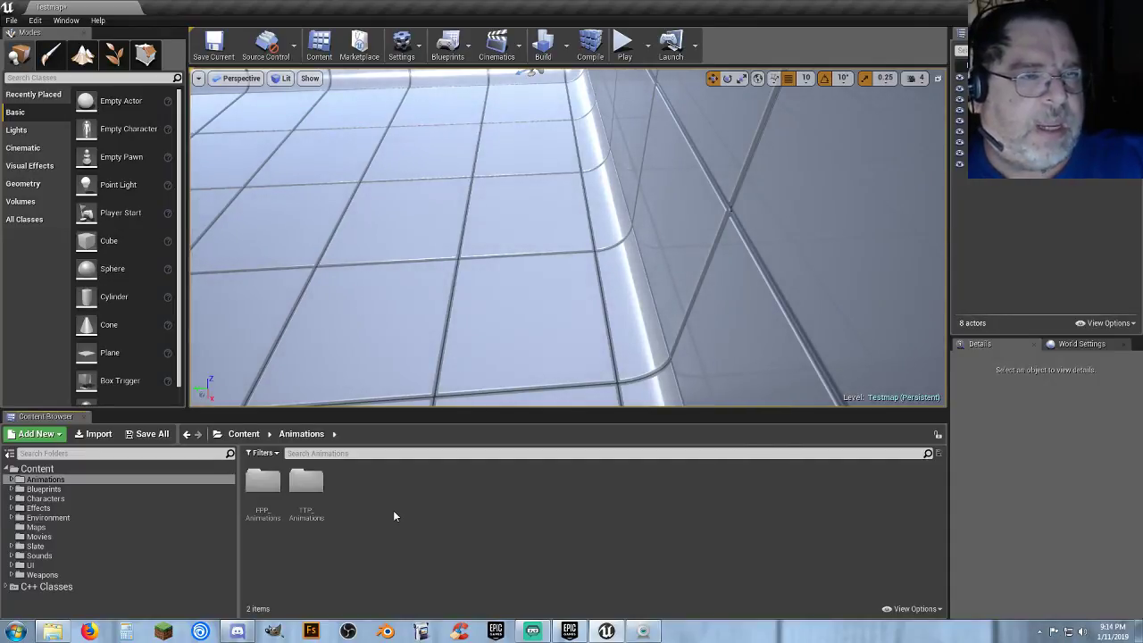
right_click_drag(482, 216, 228, 147)
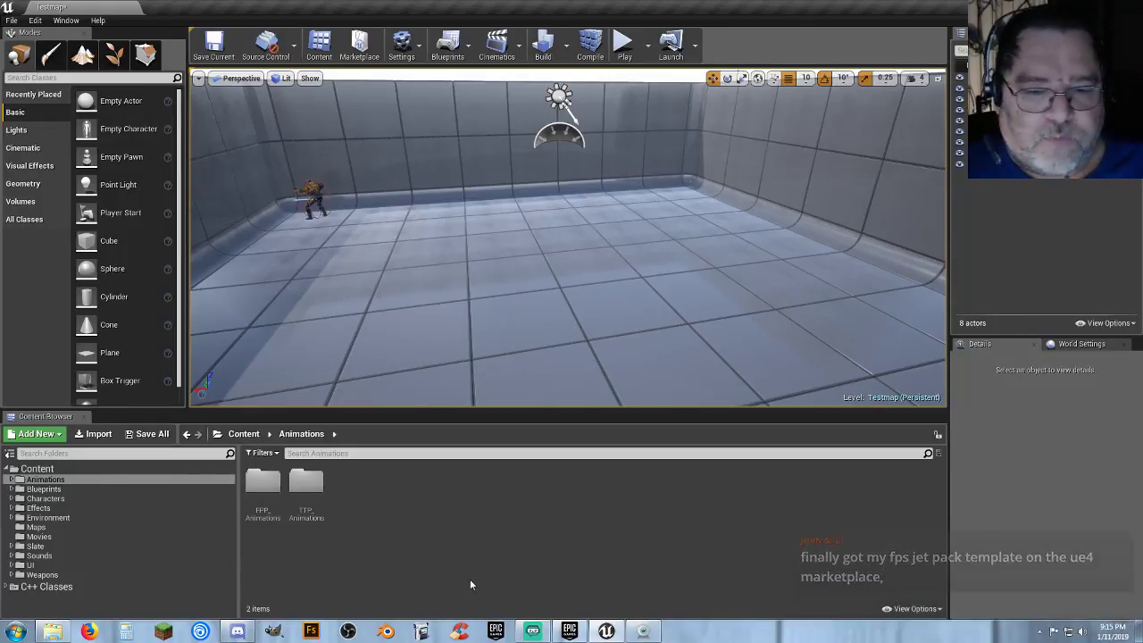
- Switch to the Epic Games Launcher and browse the Marketplace's featured products and Free For The Month section
mouse_move(569, 632)
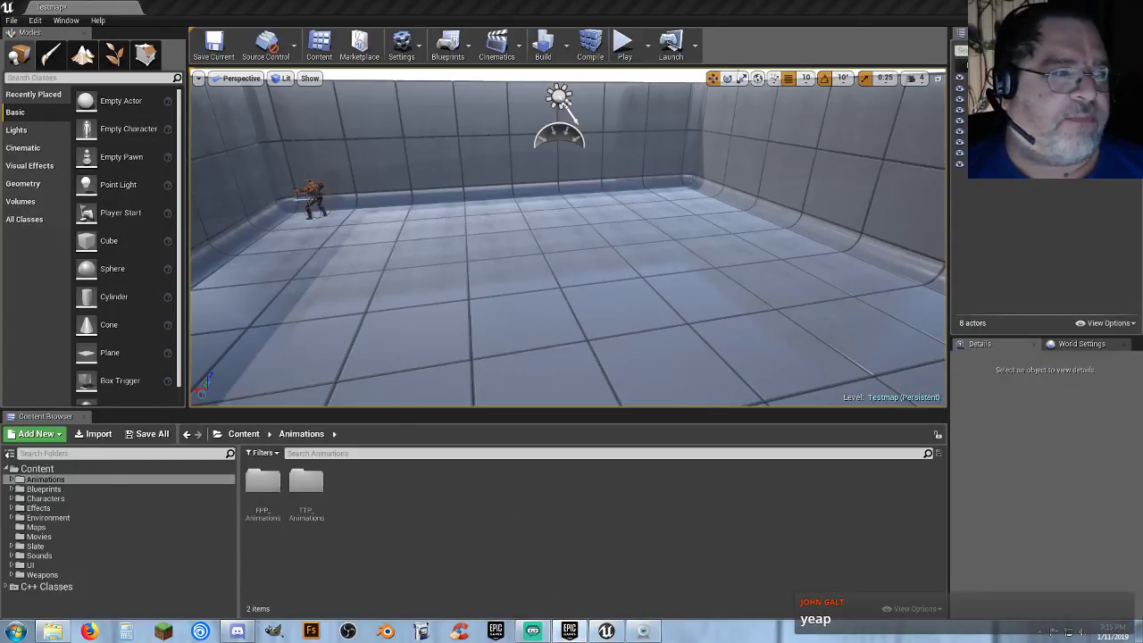
left_click_drag(0, 184, 702, 106)
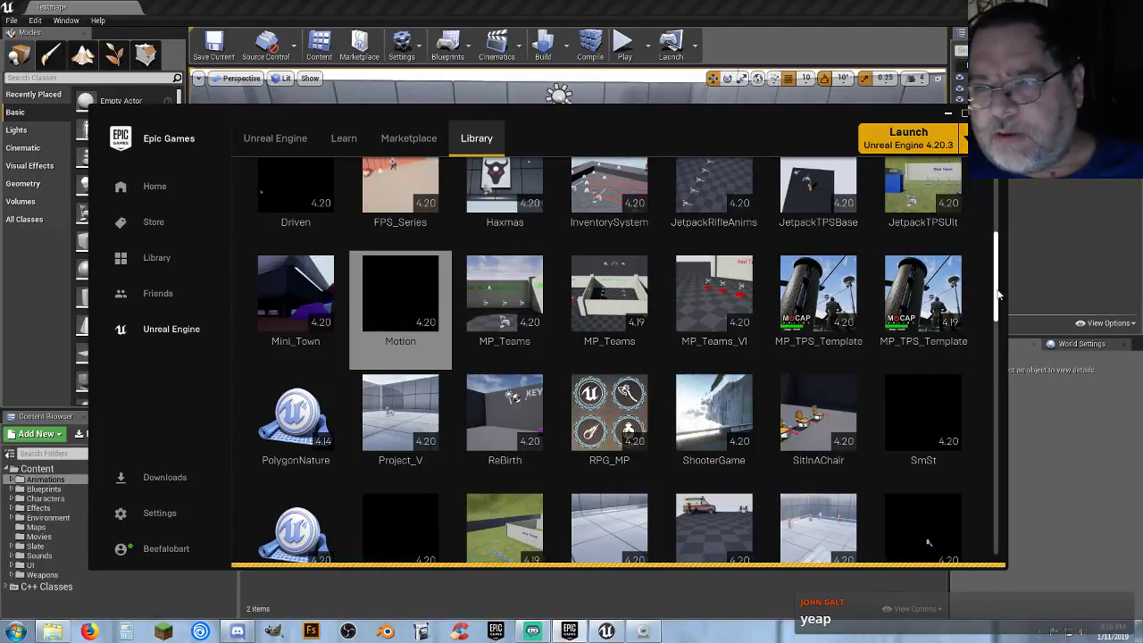
left_click(408, 141)
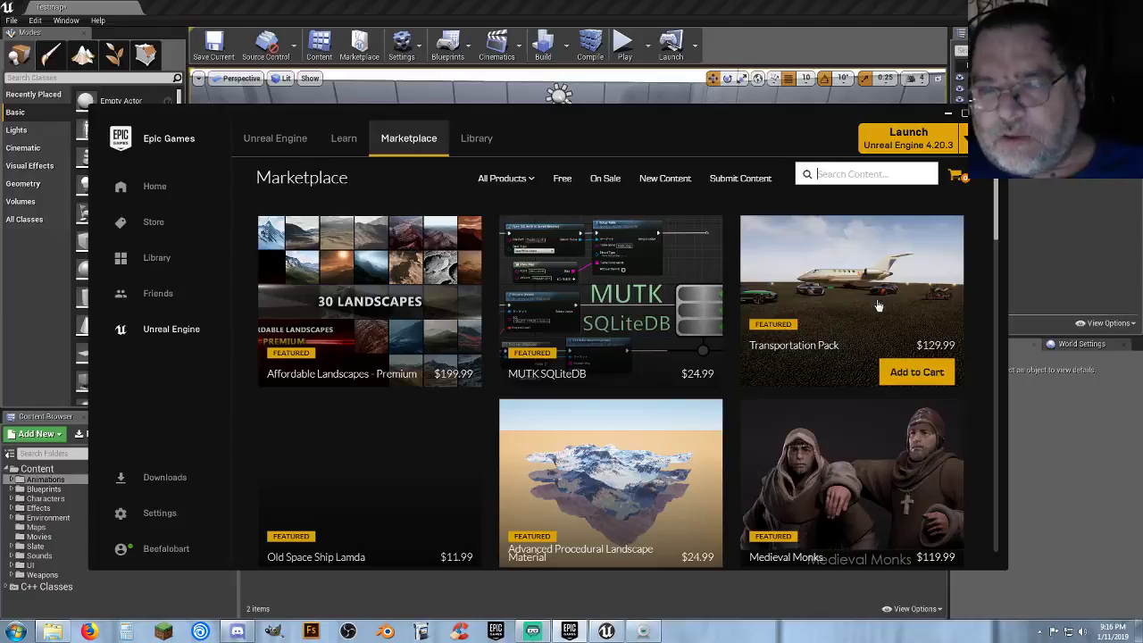
scroll(897, 282, "down", 2)
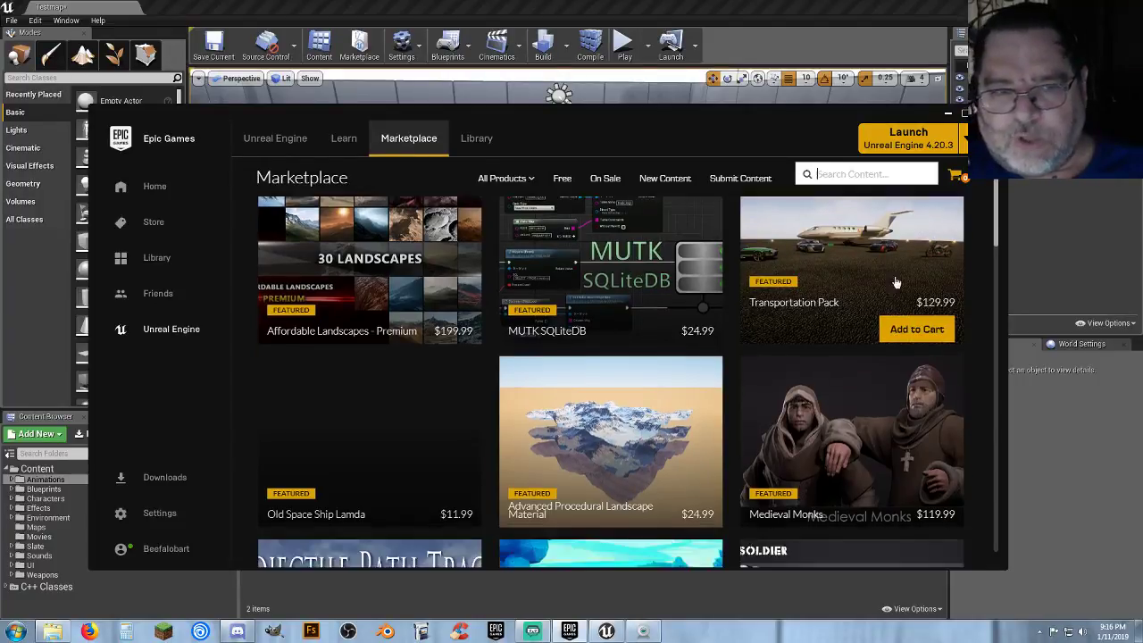
scroll(896, 282, "down", 5)
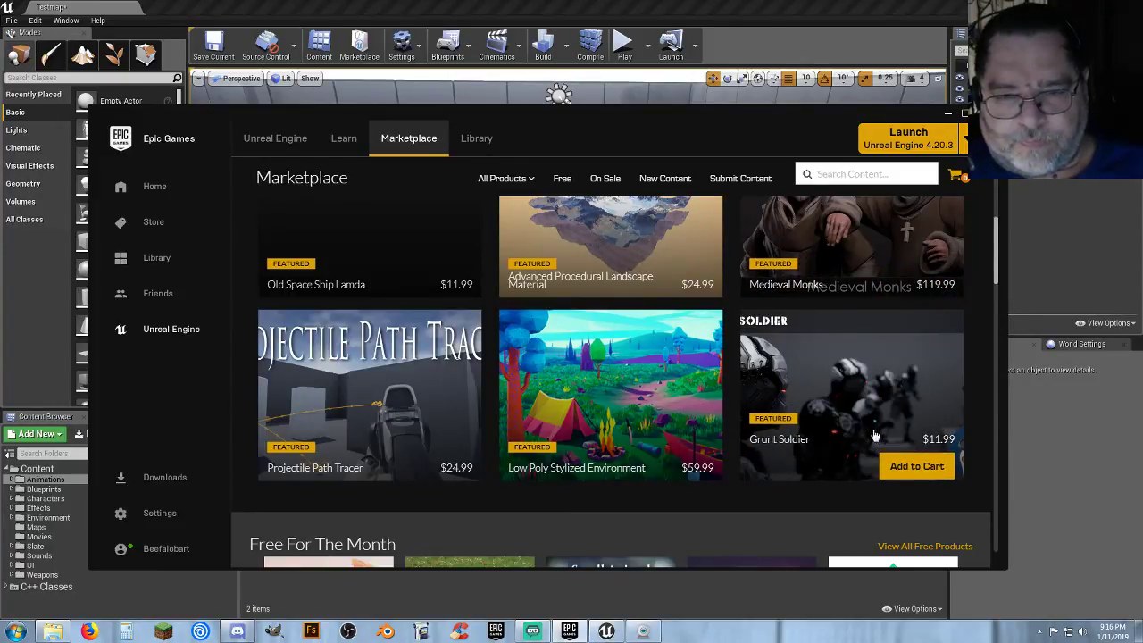
scroll(877, 438, "down", 3)
scroll(898, 413, "down", 2)
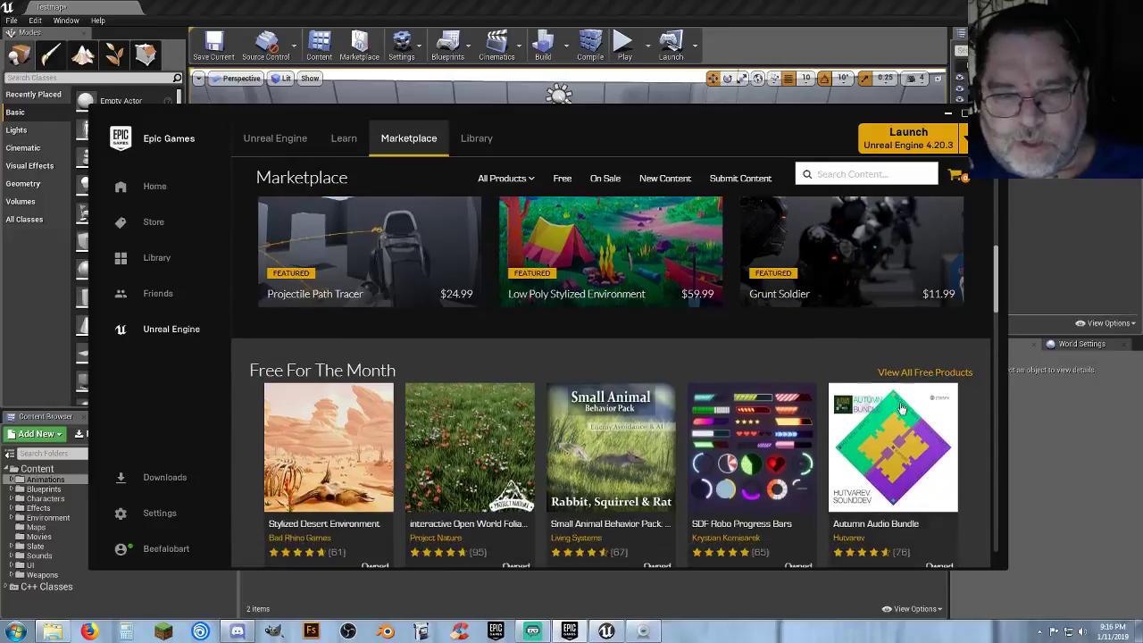
scroll(899, 413, "up", 5)
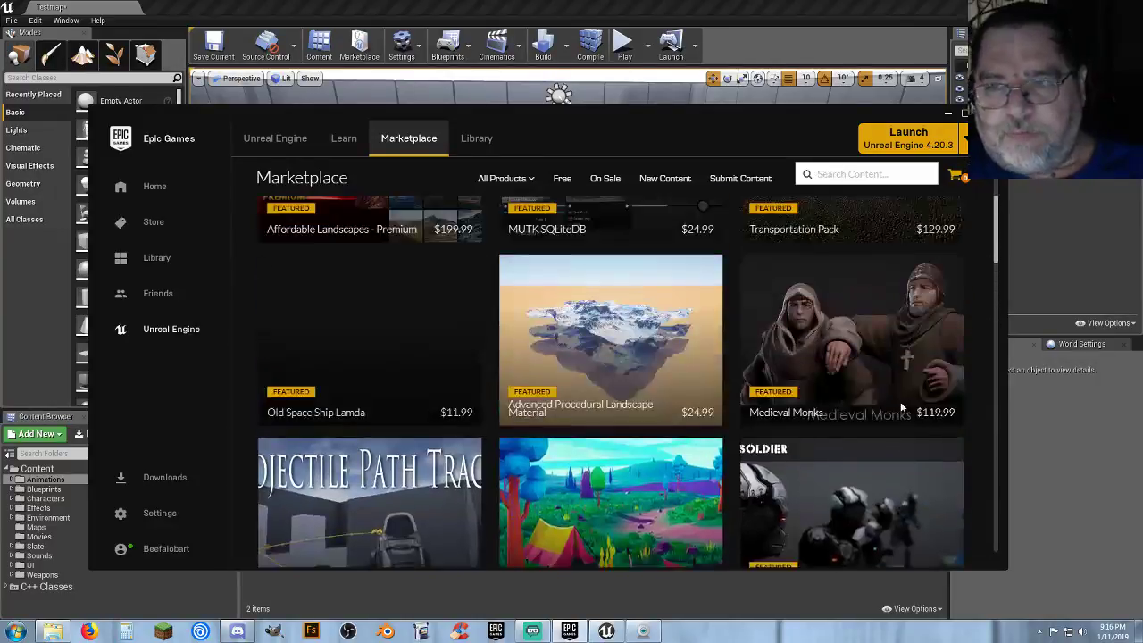
- Search the Marketplace for "jetpack" and look through the matching products
left_click(839, 175)
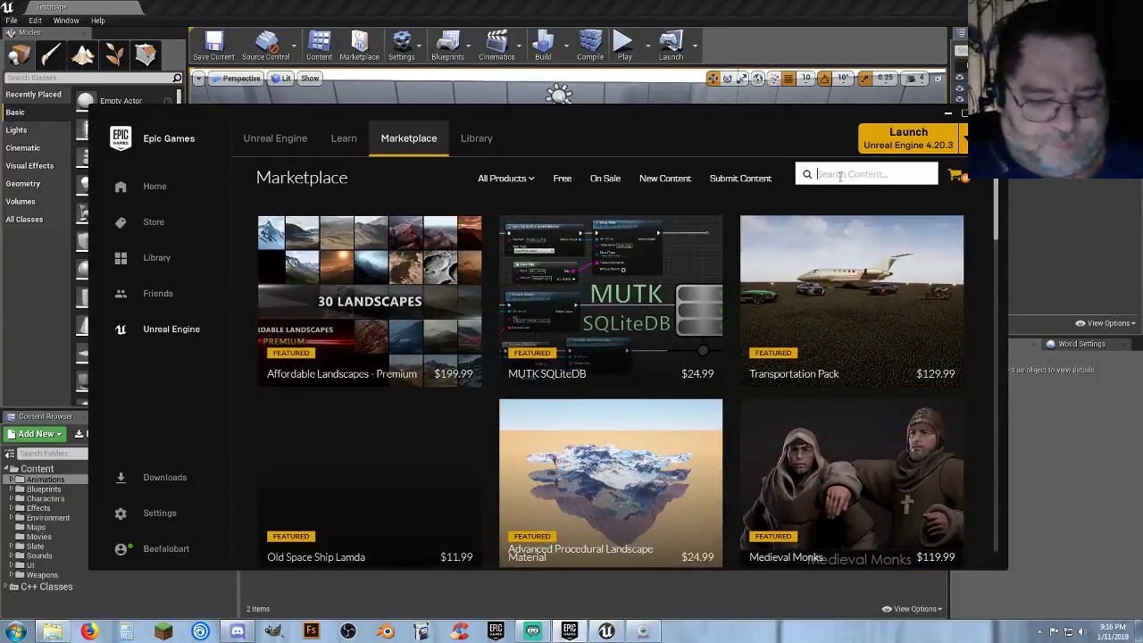
type("Jetpac")
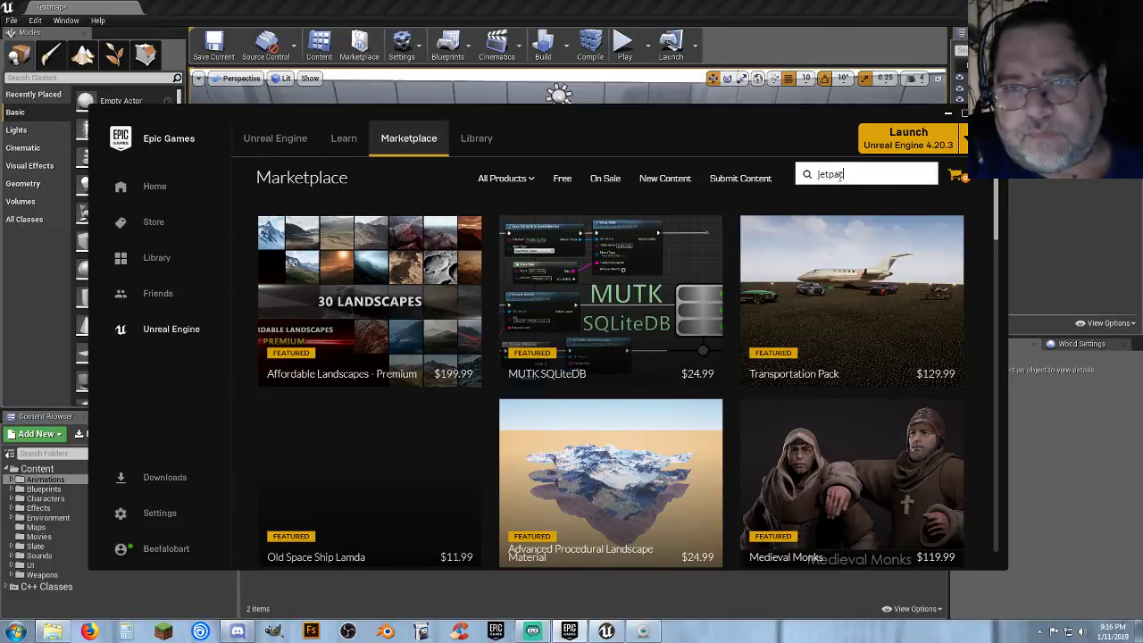
type("k")
key("Return")
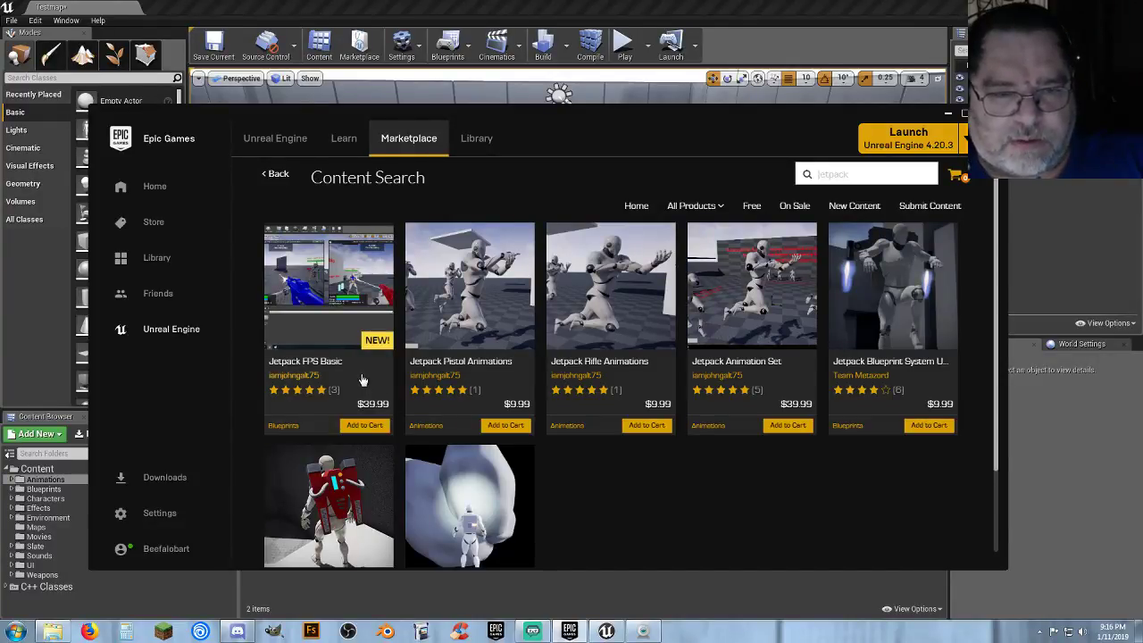
scroll(593, 489, "down", 1)
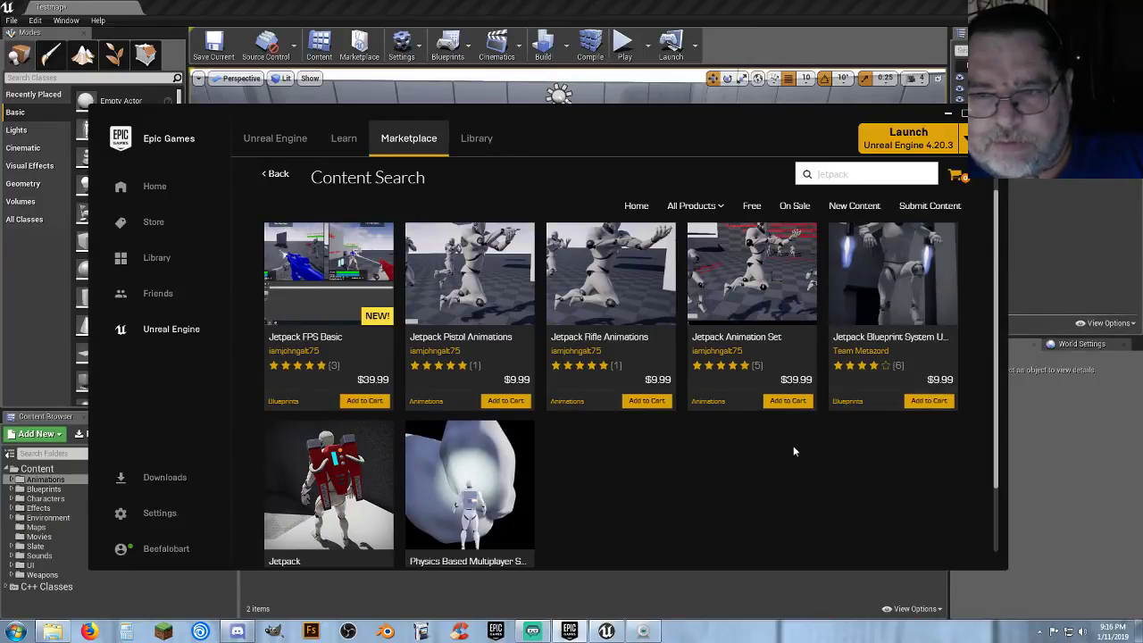
scroll(690, 466, "down", 1)
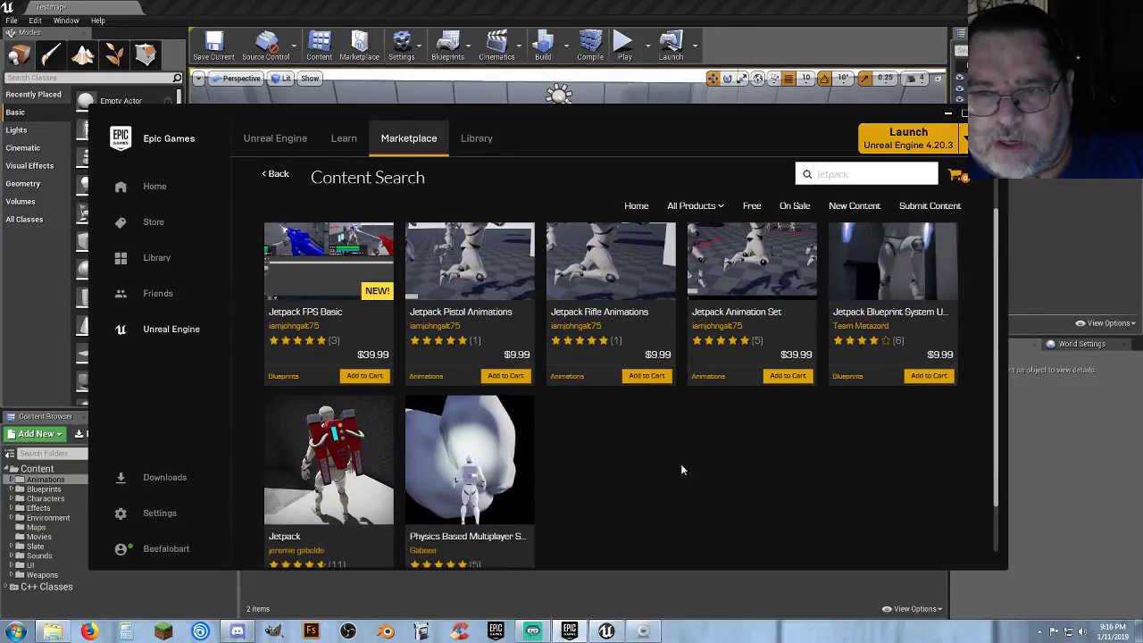
scroll(678, 464, "down", 1)
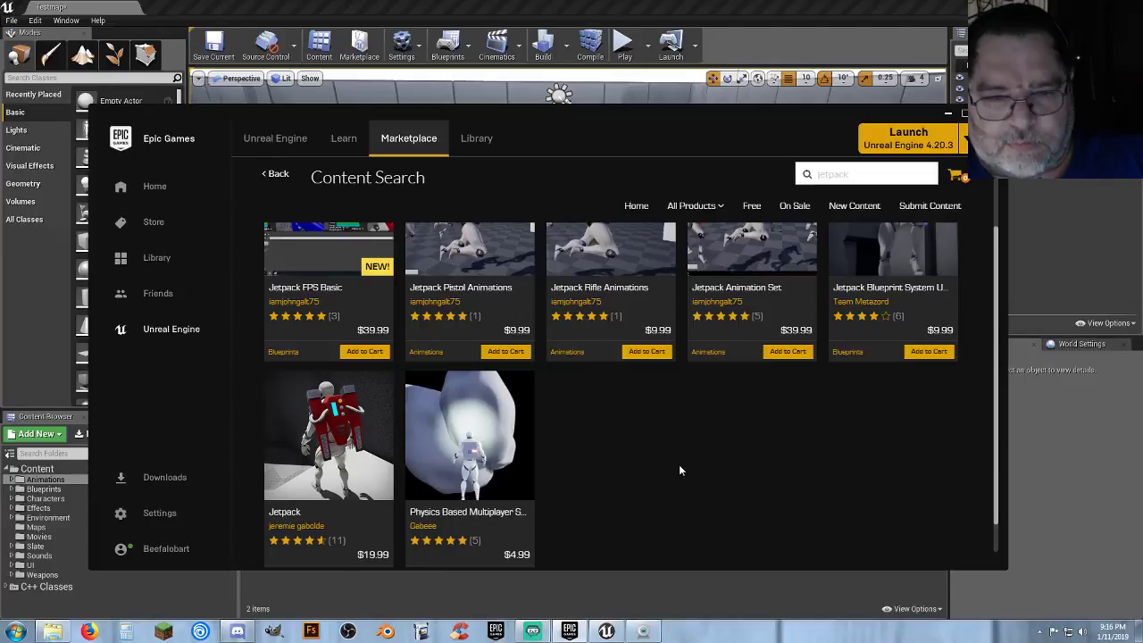
- Open the Jetpack FPS Basic product page and examine its description, technical details, price and supported engine versions
scroll(678, 470, "up", 3)
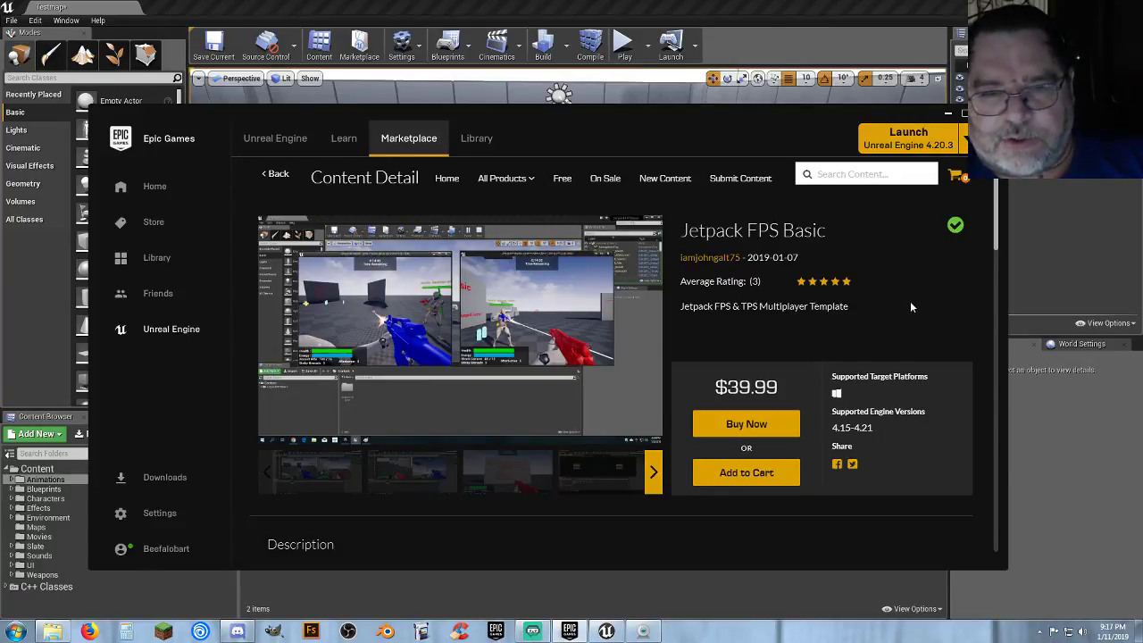
scroll(911, 307, "down", 3)
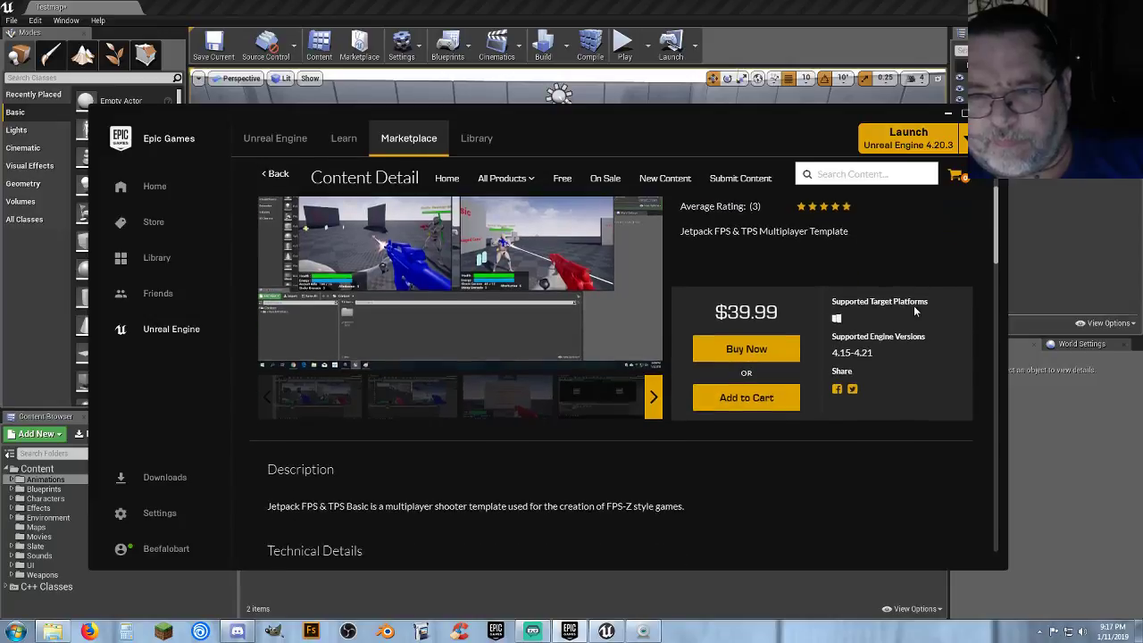
scroll(884, 326, "down", 1)
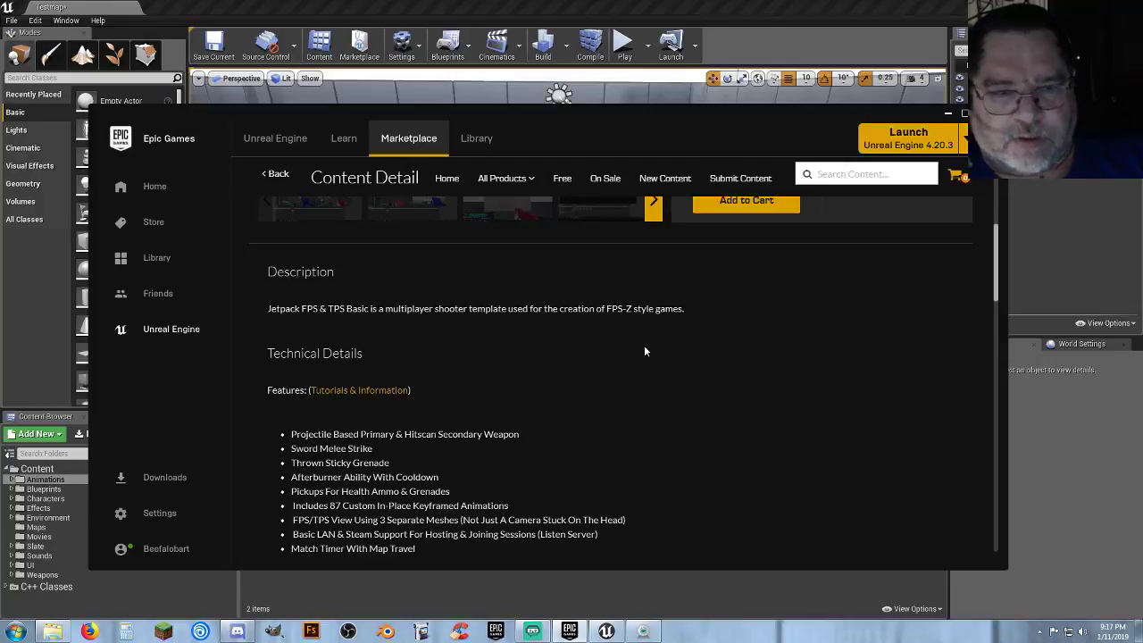
scroll(714, 370, "down", 2)
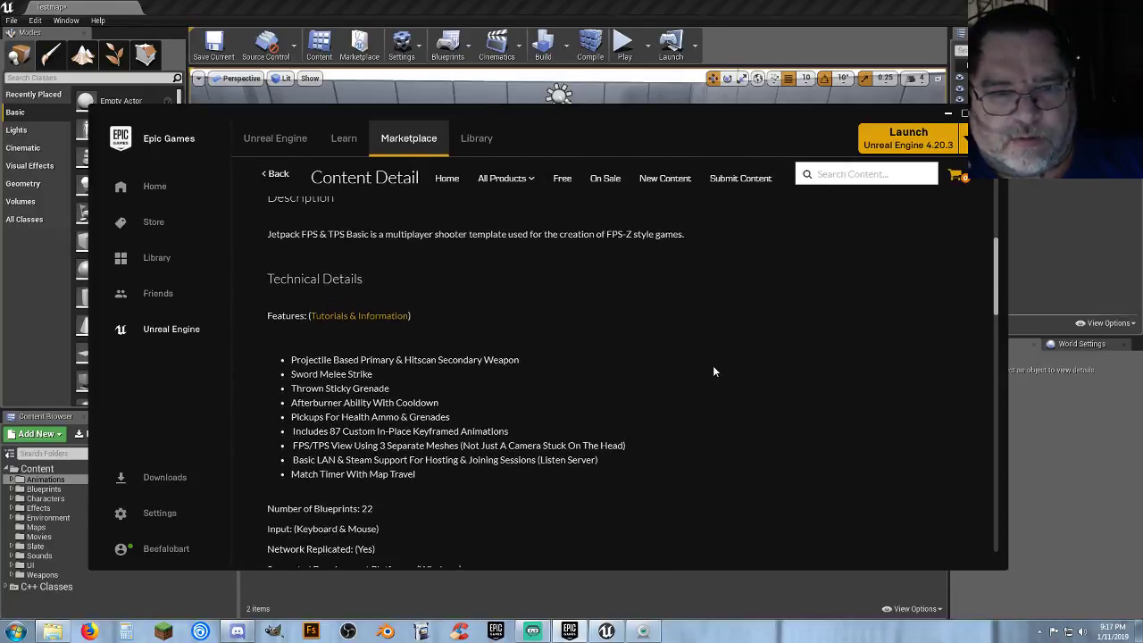
scroll(714, 371, "down", 1)
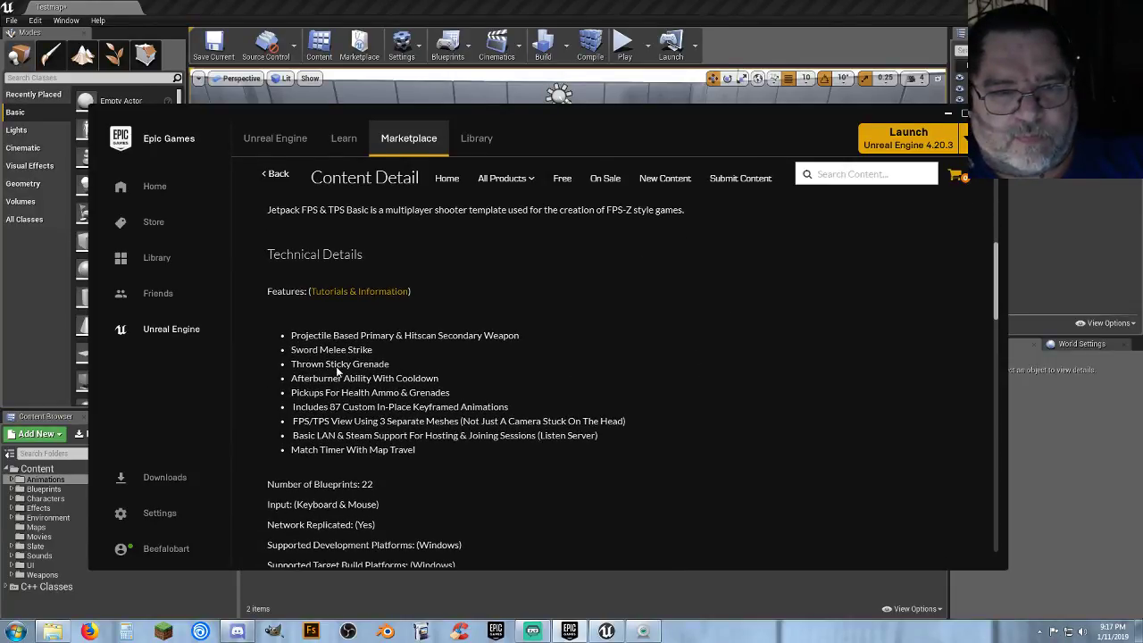
scroll(815, 428, "up", 5)
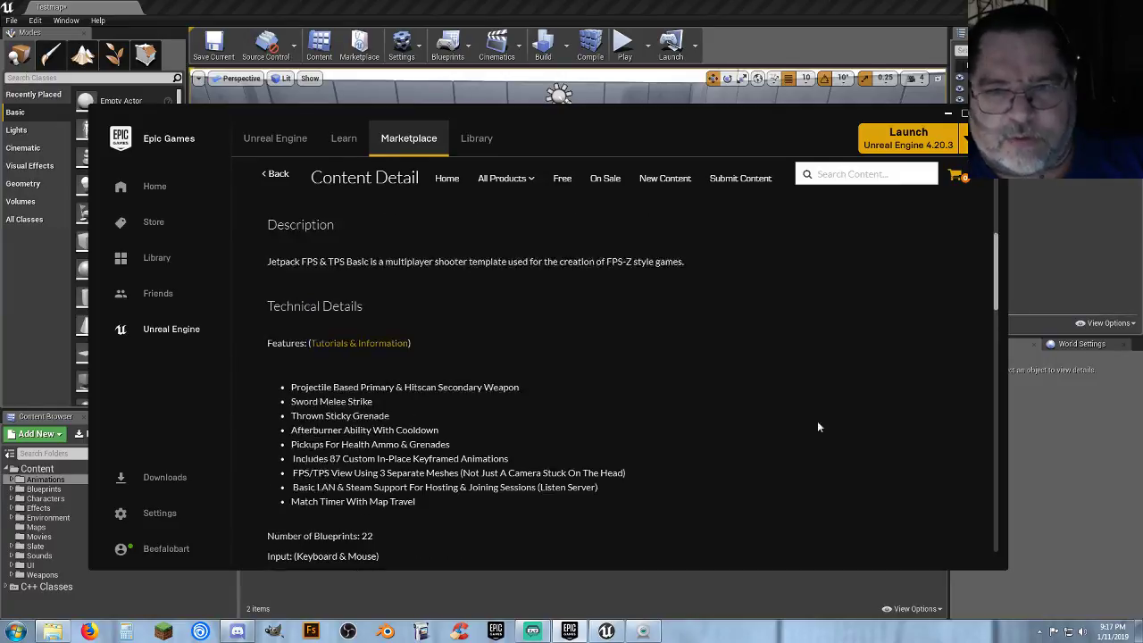
scroll(811, 451, "up", 3)
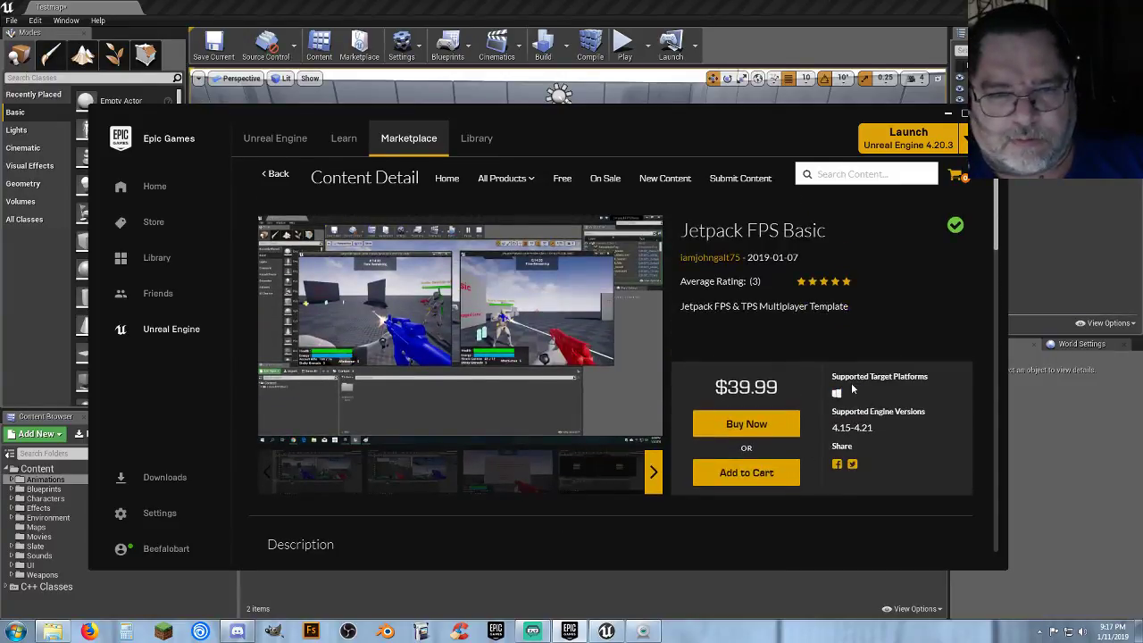
scroll(851, 389, "down", 8)
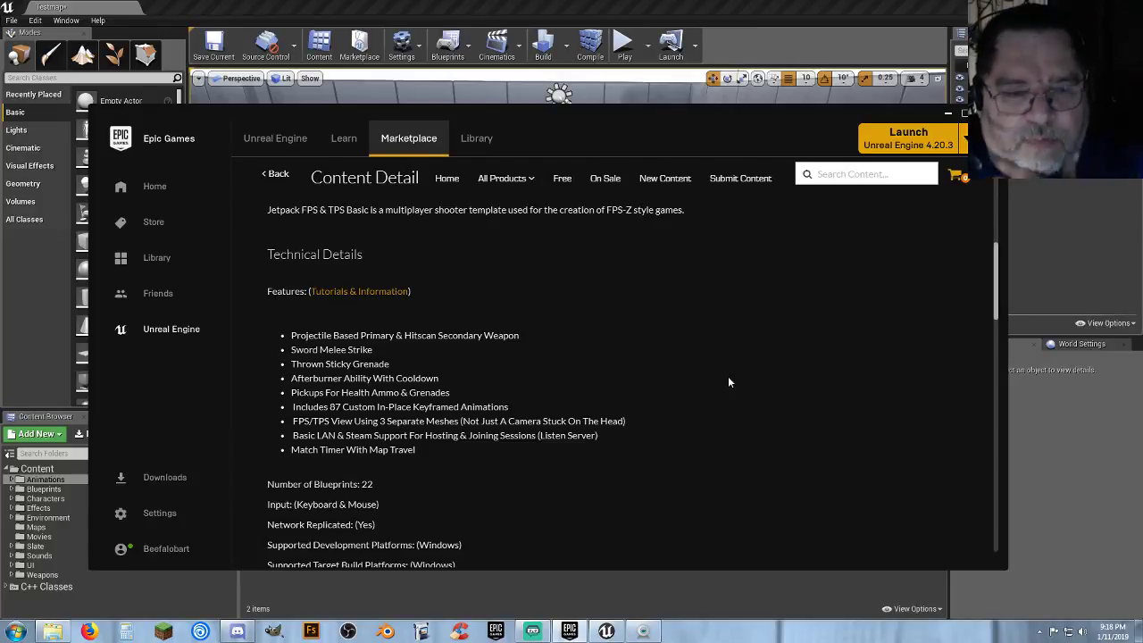
- Read the Jetpack FPS Basic technical details, tags and customer comments, and return to the product overview
scroll(723, 382, "down", 2)
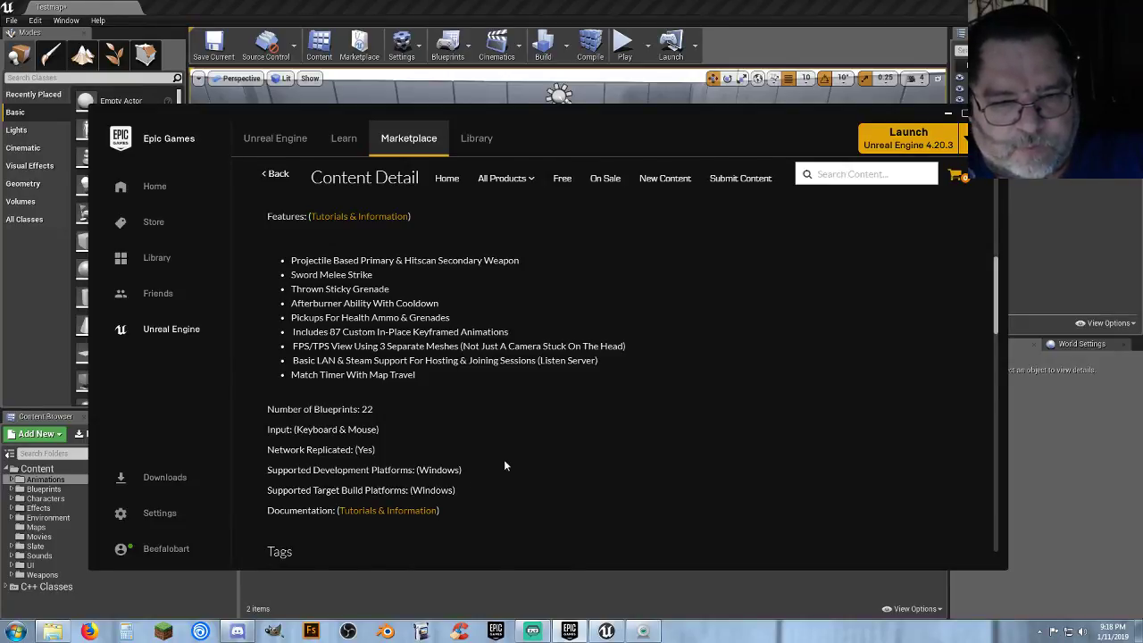
scroll(504, 465, "down", 1)
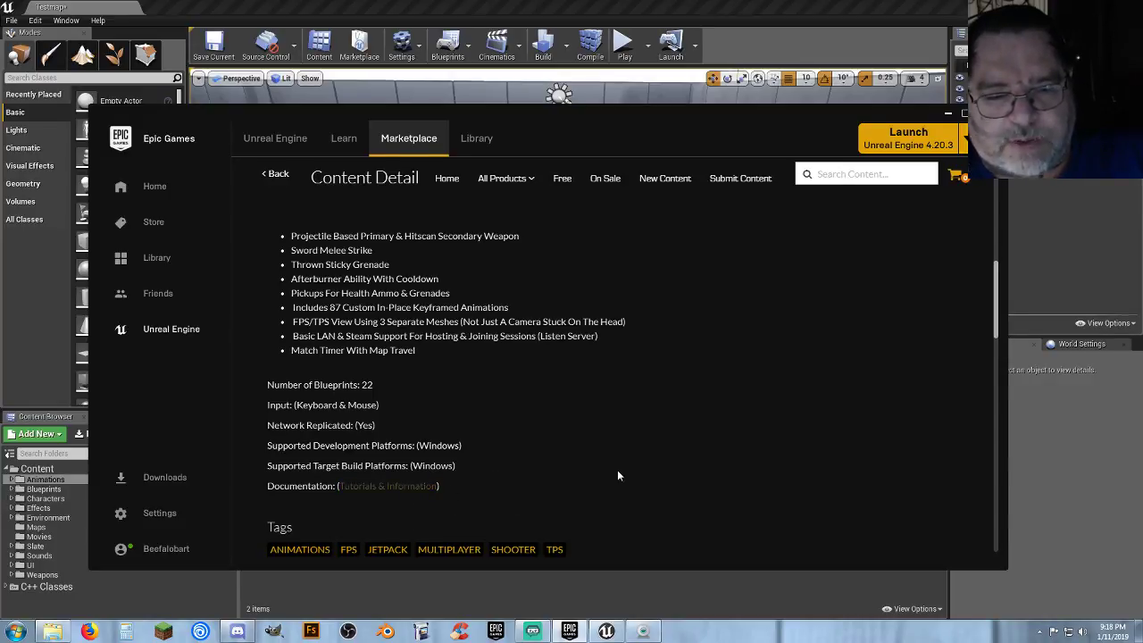
scroll(634, 472, "down", 2)
scroll(652, 469, "down", 5)
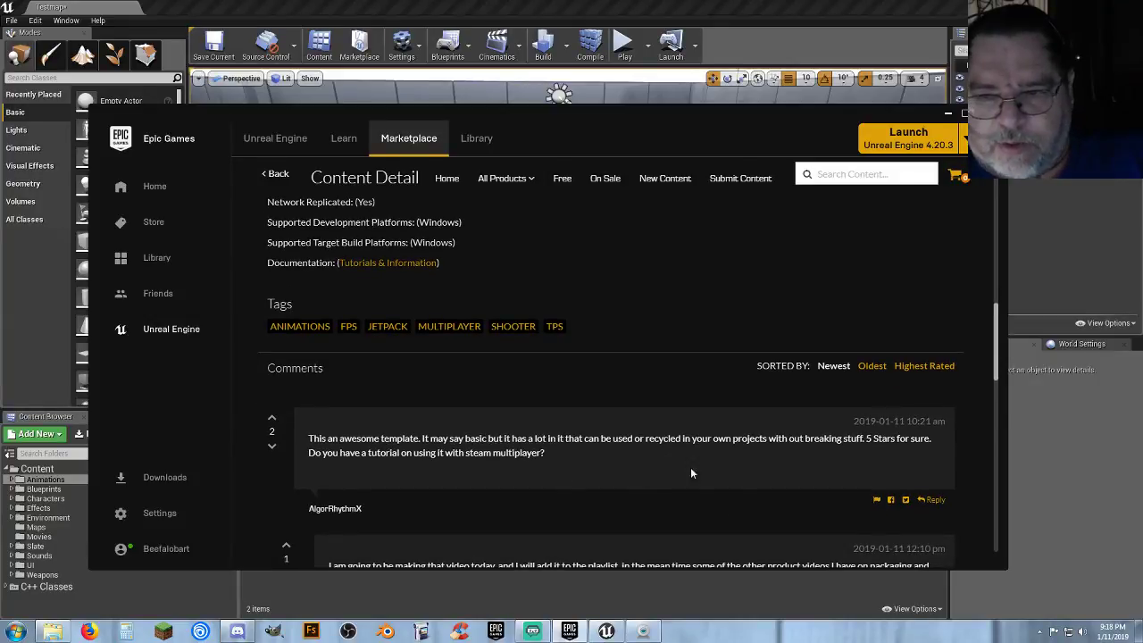
scroll(664, 504, "down", 3)
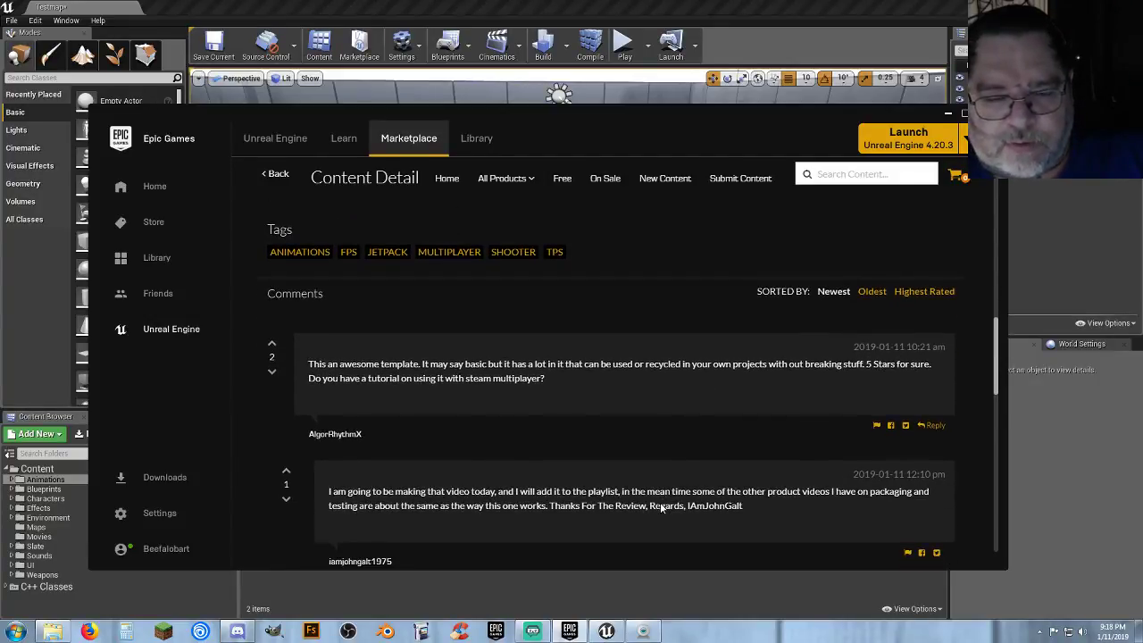
scroll(661, 508, "down", 1)
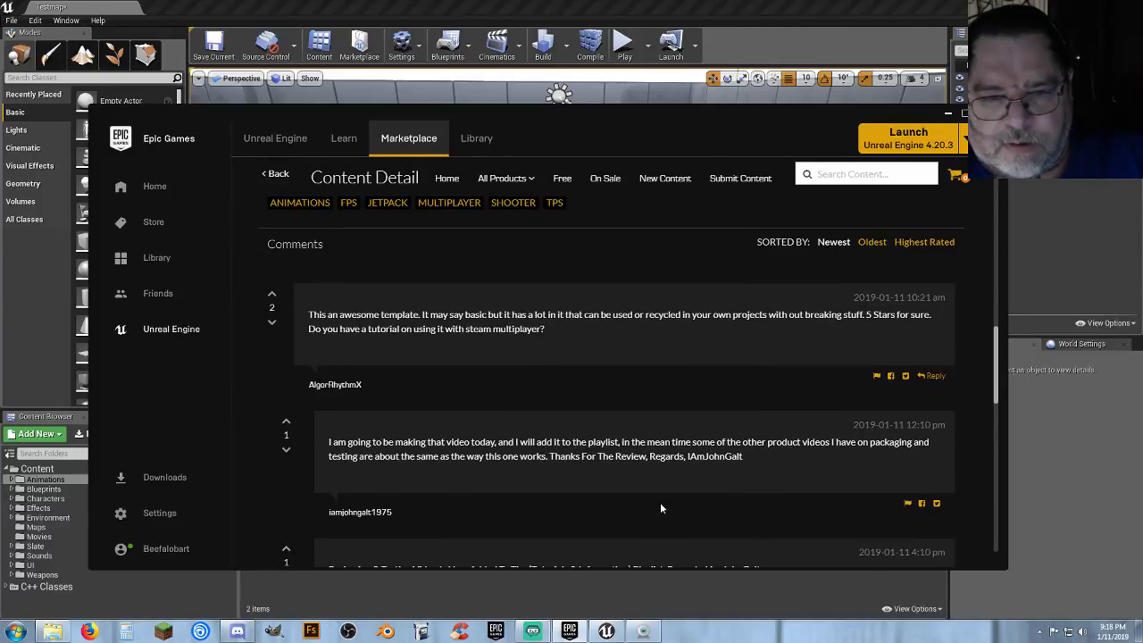
scroll(660, 502, "up", 20)
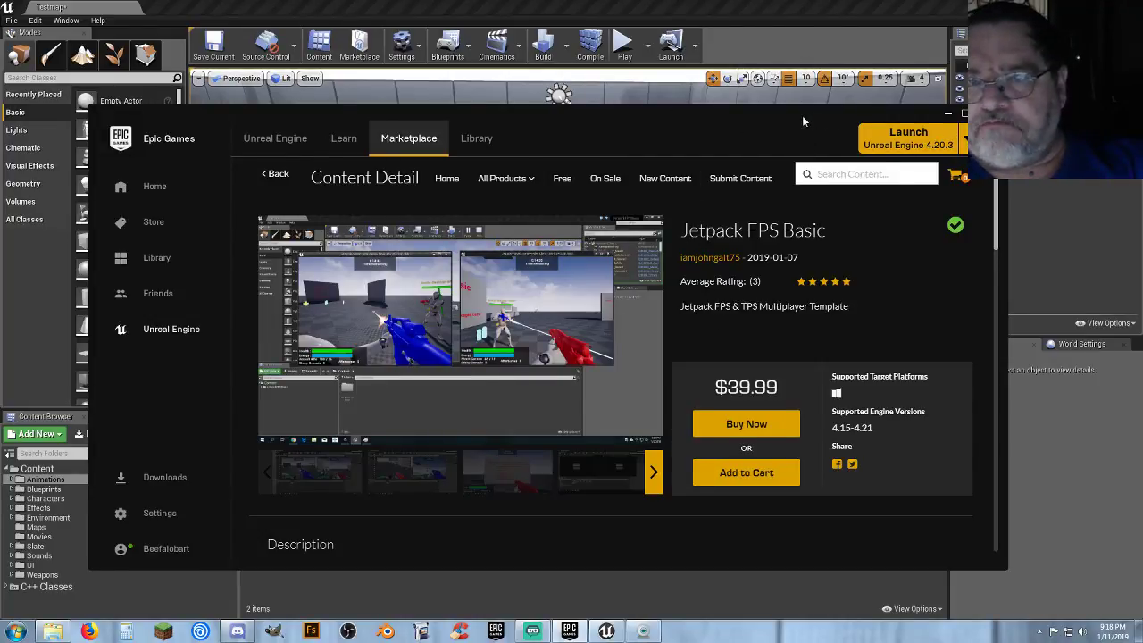
- Reposition the launcher window over the editor and check the template's price, description and feature list
left_click_drag(802, 115, 823, 157)
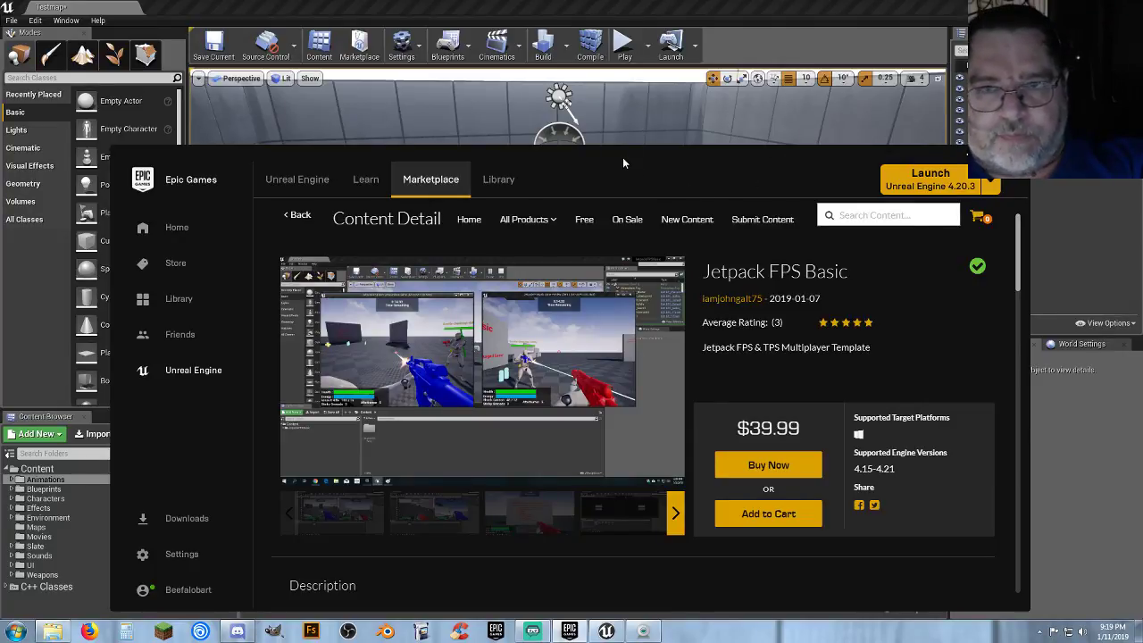
left_click_drag(620, 150, 624, 99)
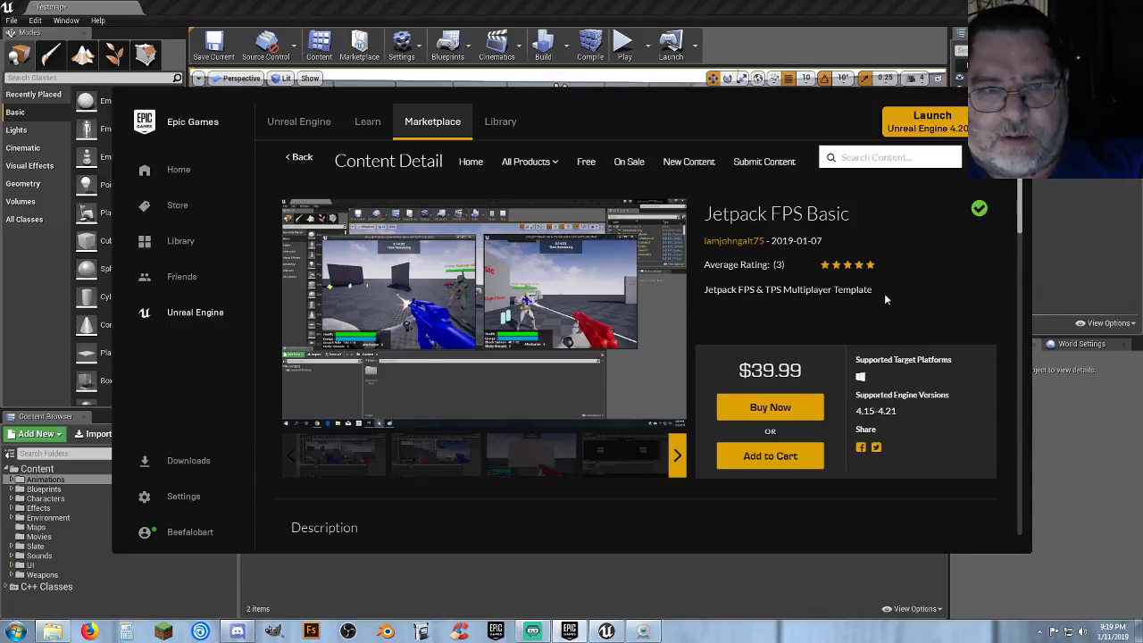
scroll(984, 288, "down", 2)
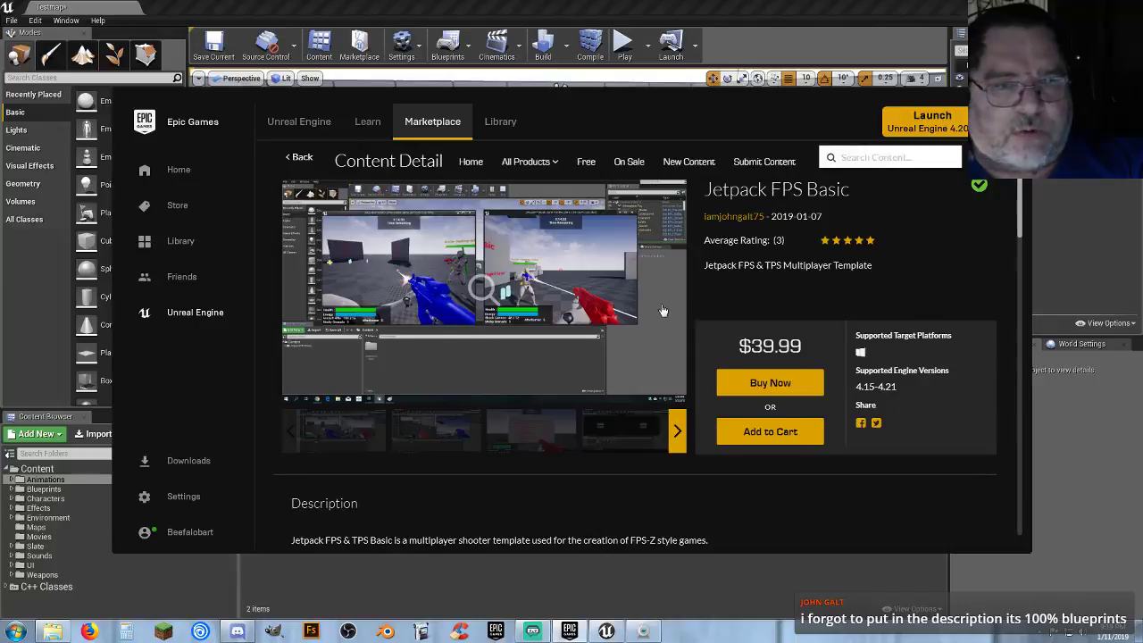
scroll(753, 306, "up", 1)
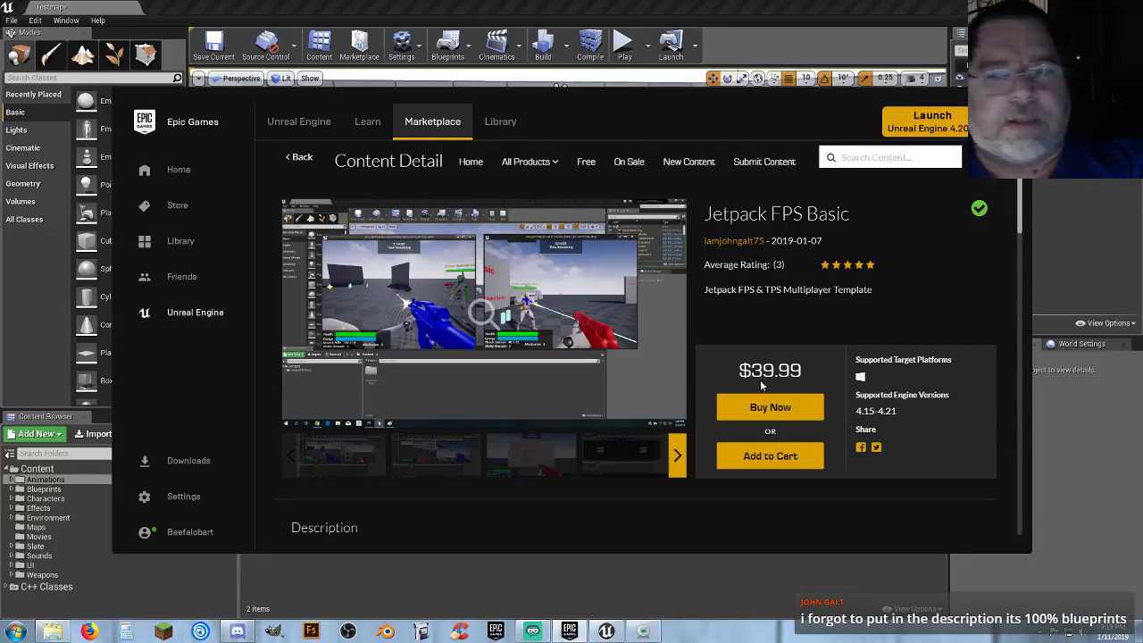
scroll(993, 291, "down", 6)
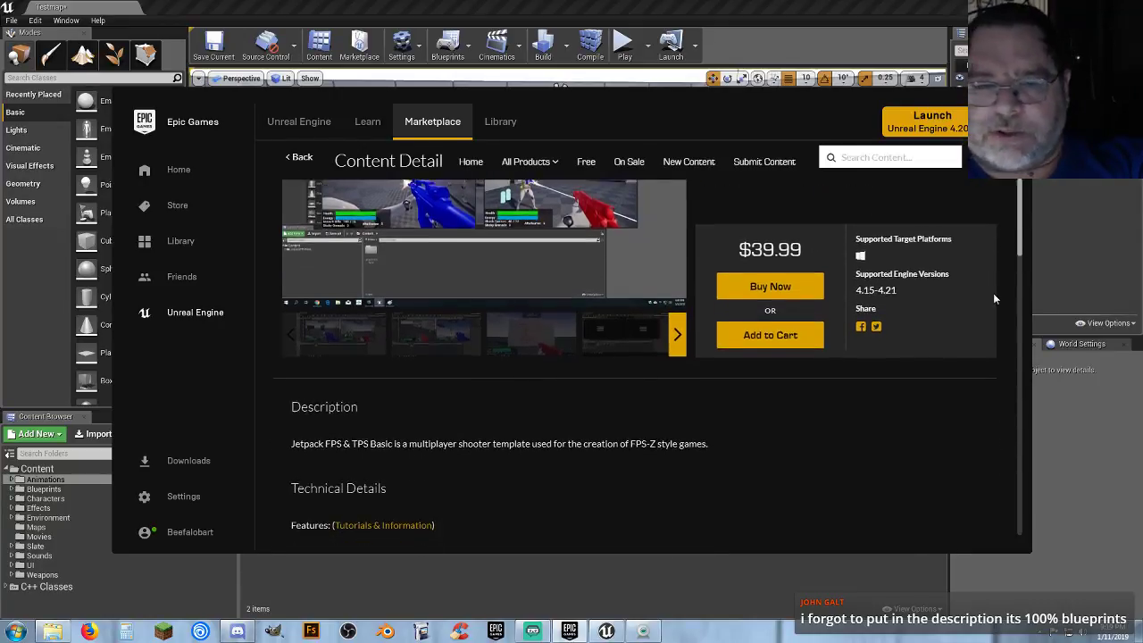
scroll(974, 320, "down", 2)
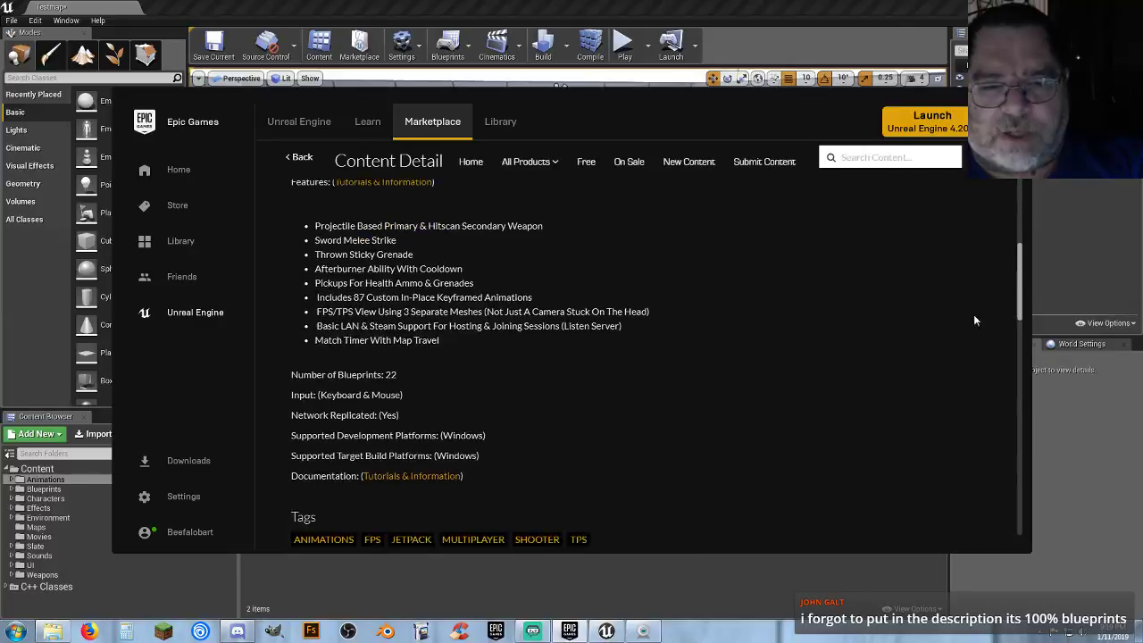
scroll(974, 320, "up", 3)
scroll(975, 318, "up", 5)
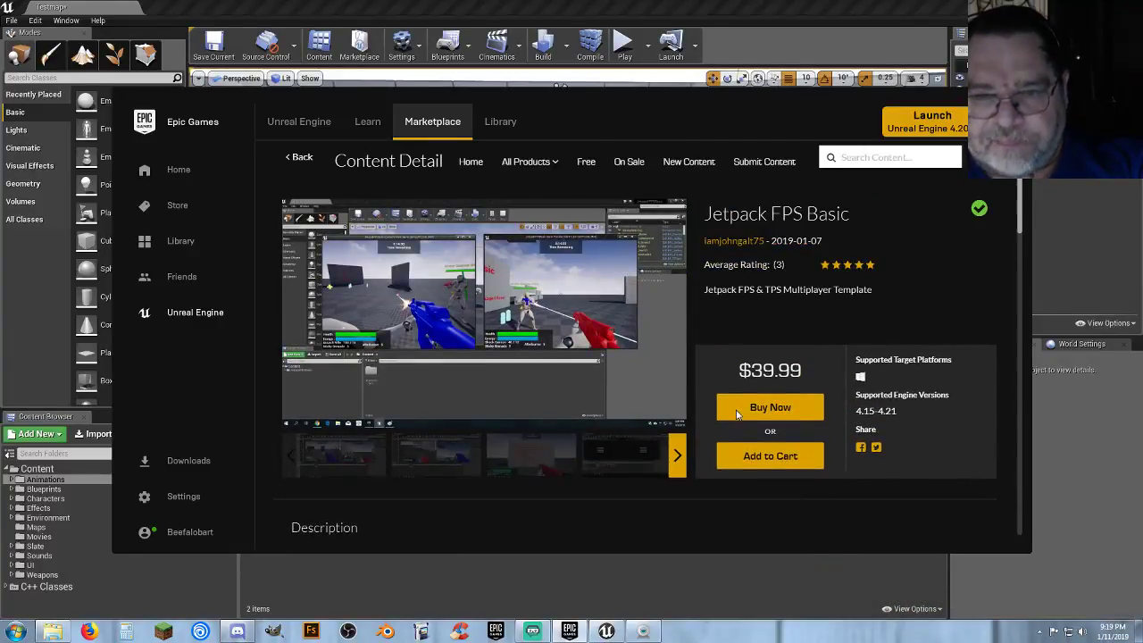
- Browse the Jetpack FPS Basic preview images, viewing the menu screenshot and the two split-screen gameplay screenshots
left_click(675, 455)
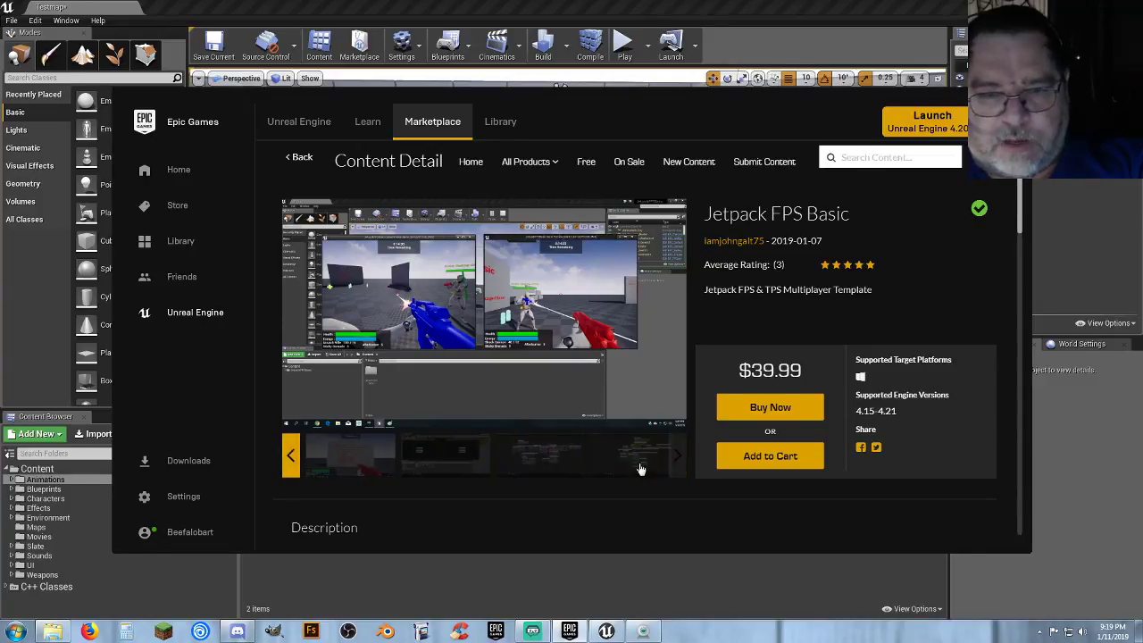
left_click(410, 463)
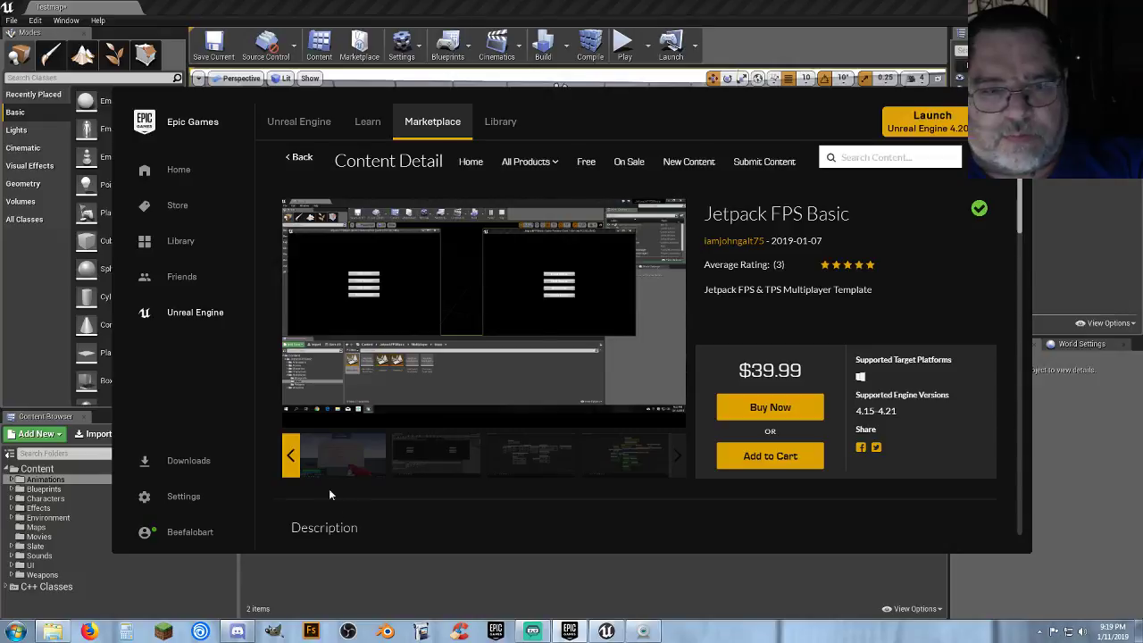
left_click(291, 456)
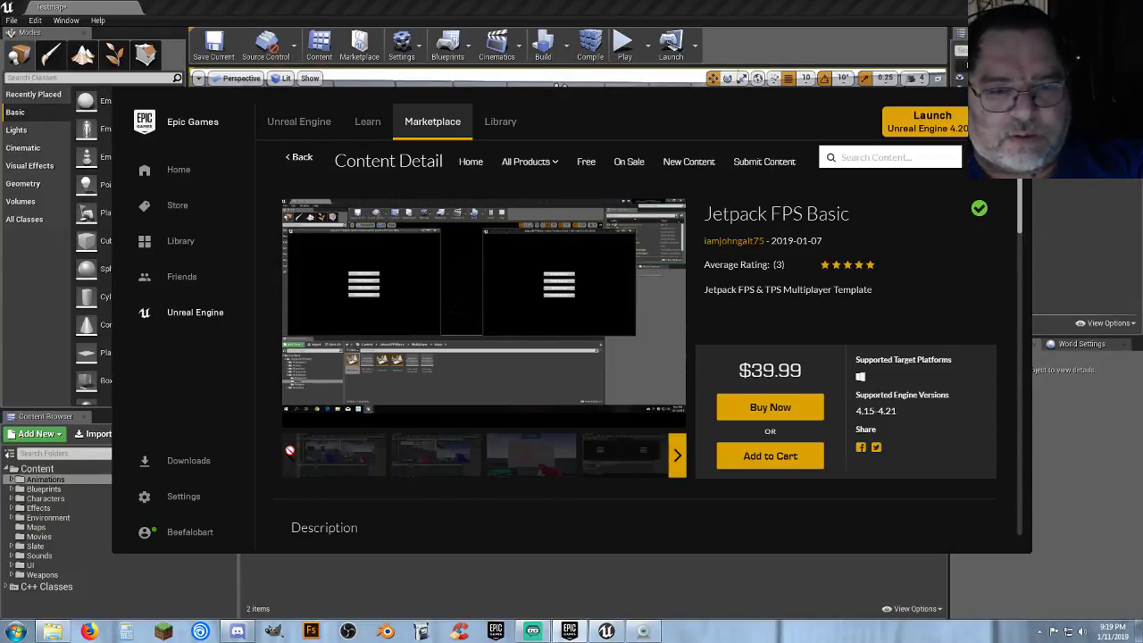
left_click(349, 465)
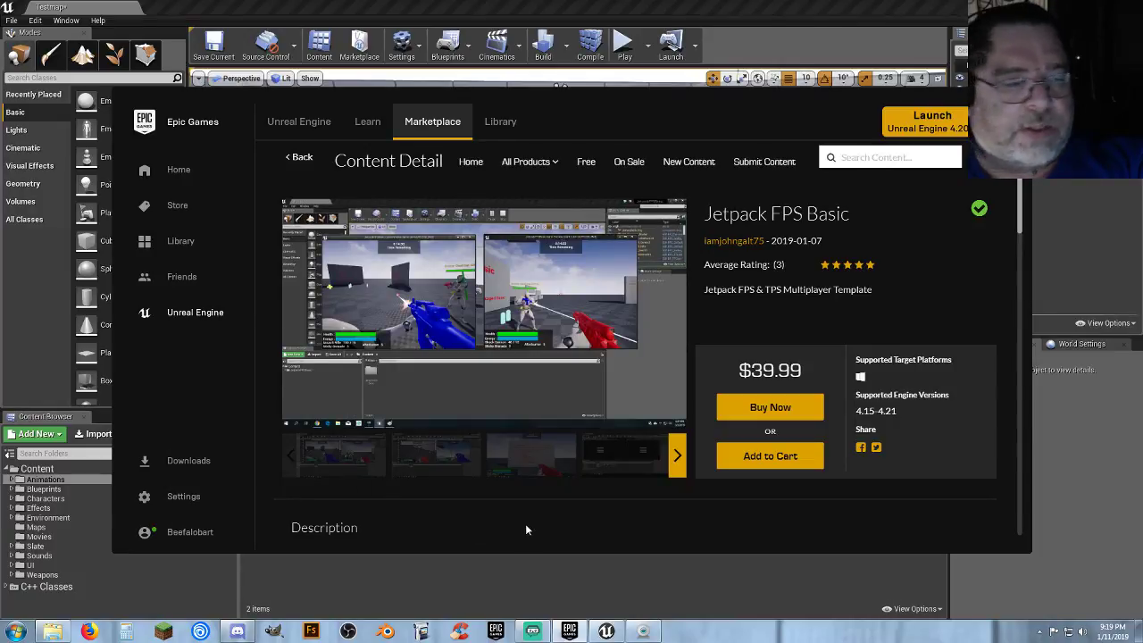
left_click(439, 463)
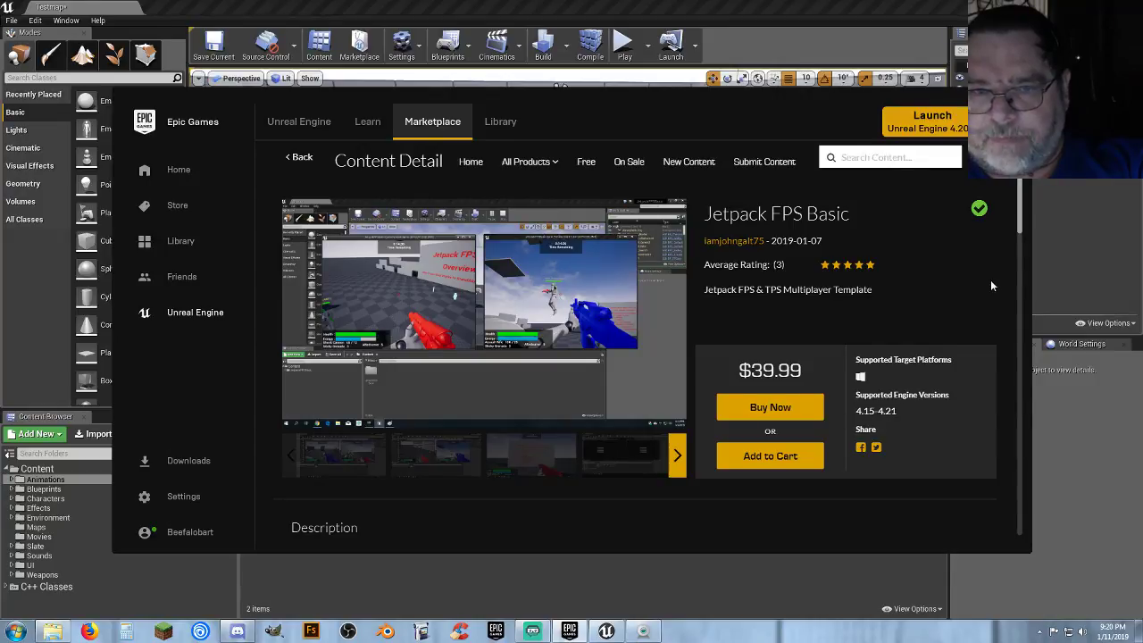
- Review the template's description, technical details, supported platforms and tags
scroll(990, 285, "down", 5)
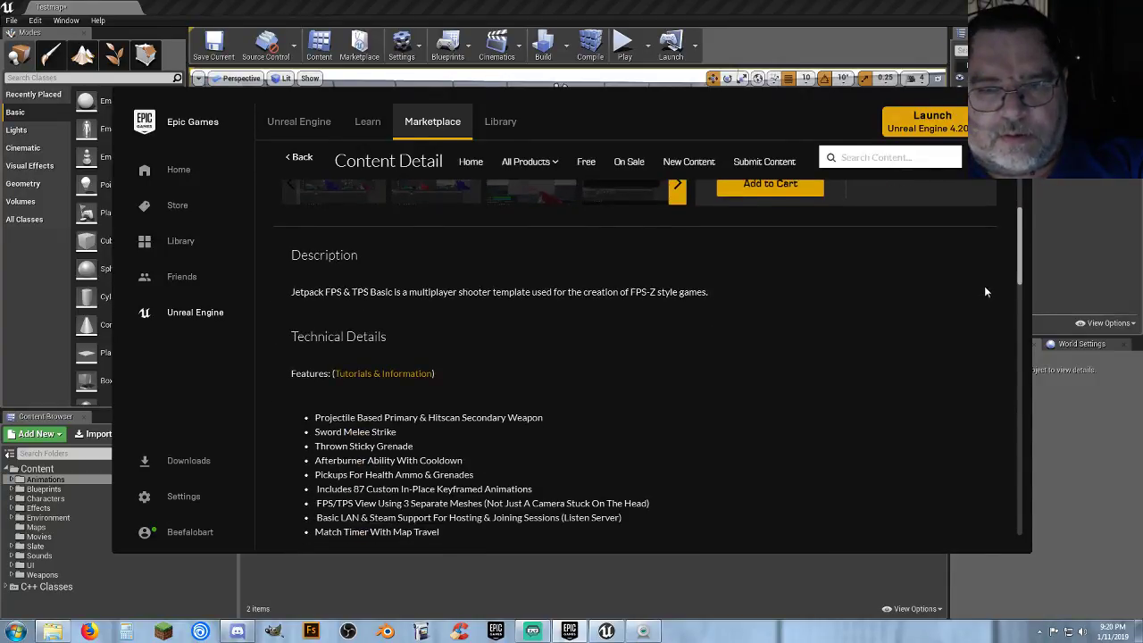
scroll(986, 292, "down", 1)
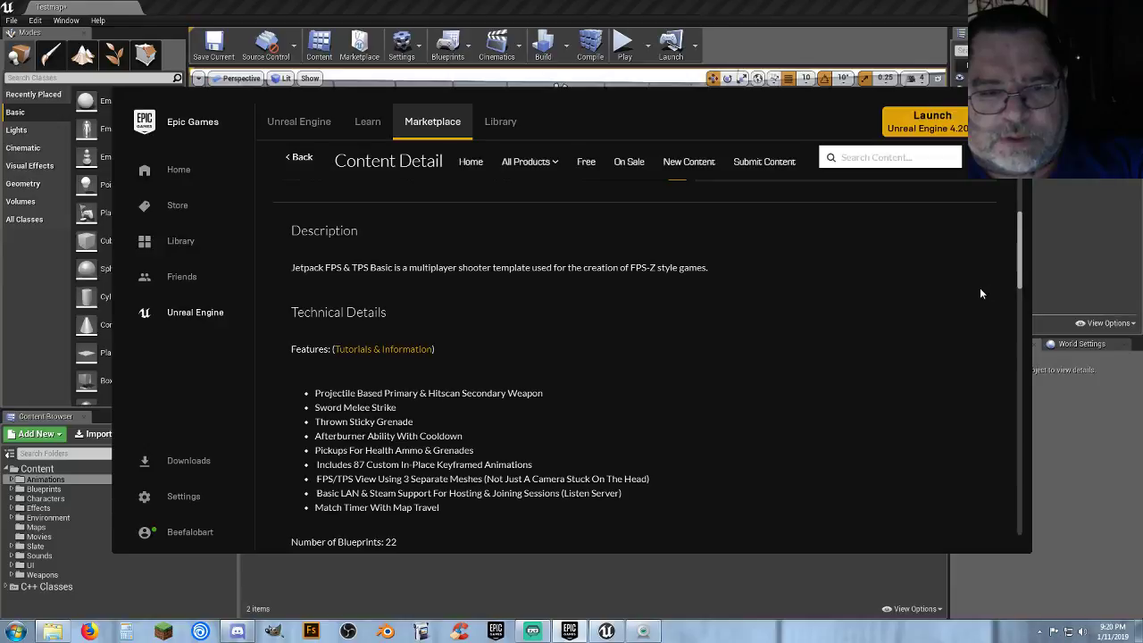
scroll(714, 380, "down", 3)
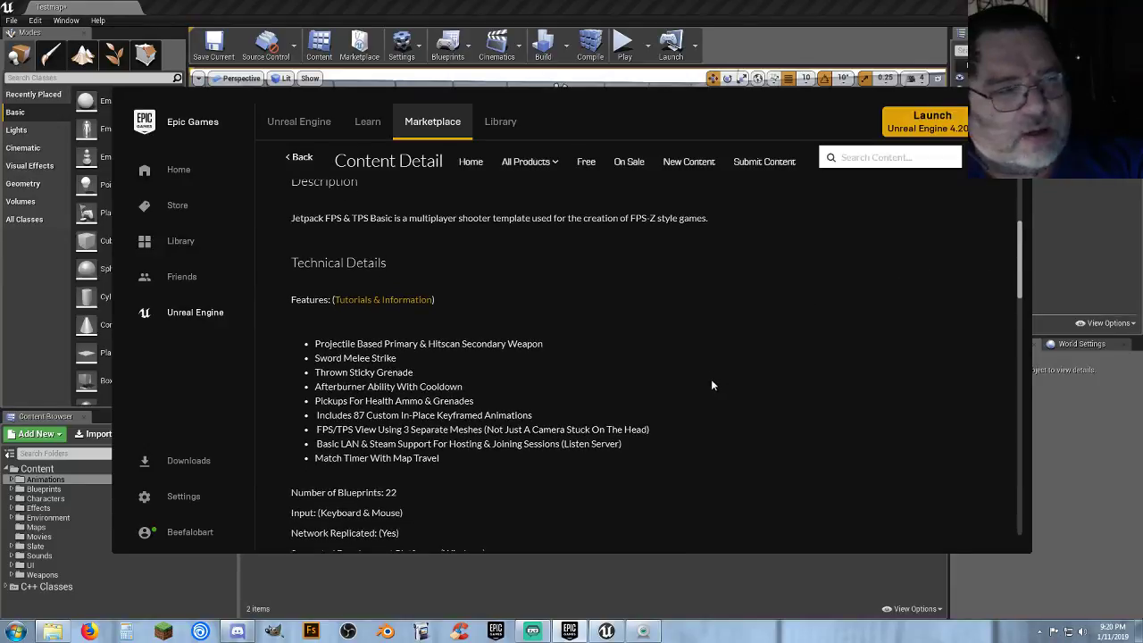
scroll(712, 385, "up", 4)
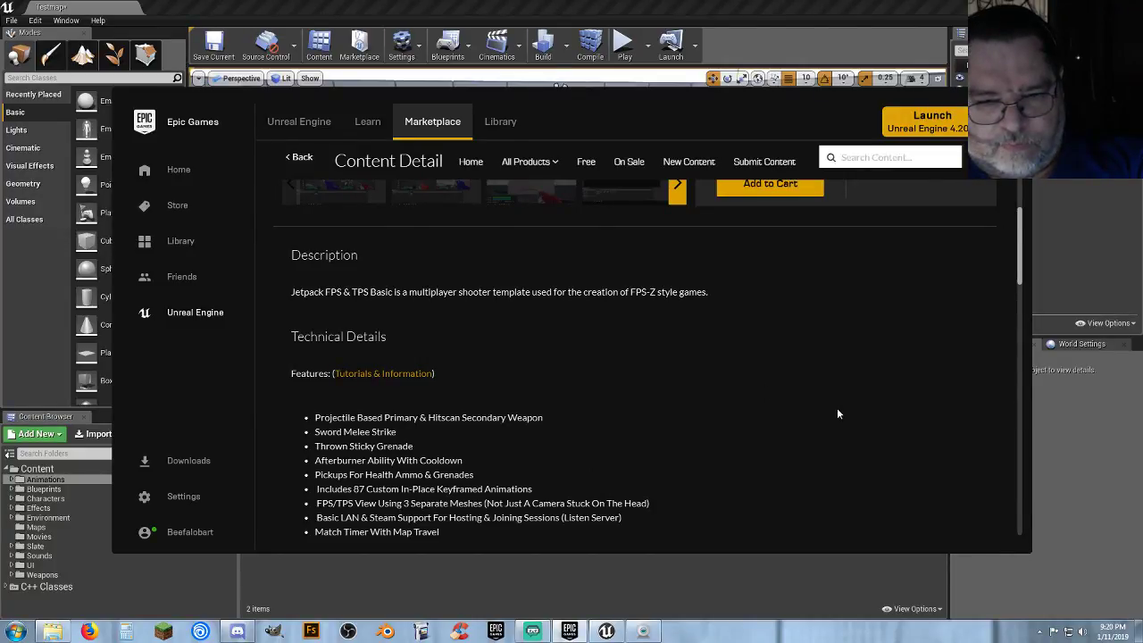
scroll(837, 414, "down", 5)
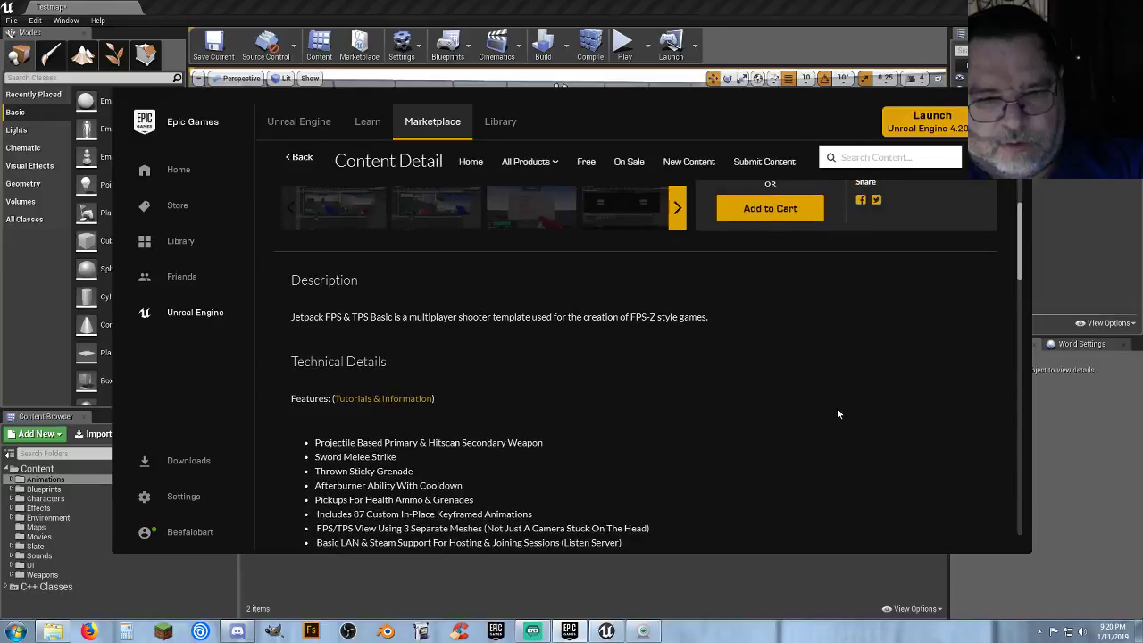
scroll(837, 414, "down", 4)
scroll(837, 413, "up", 6)
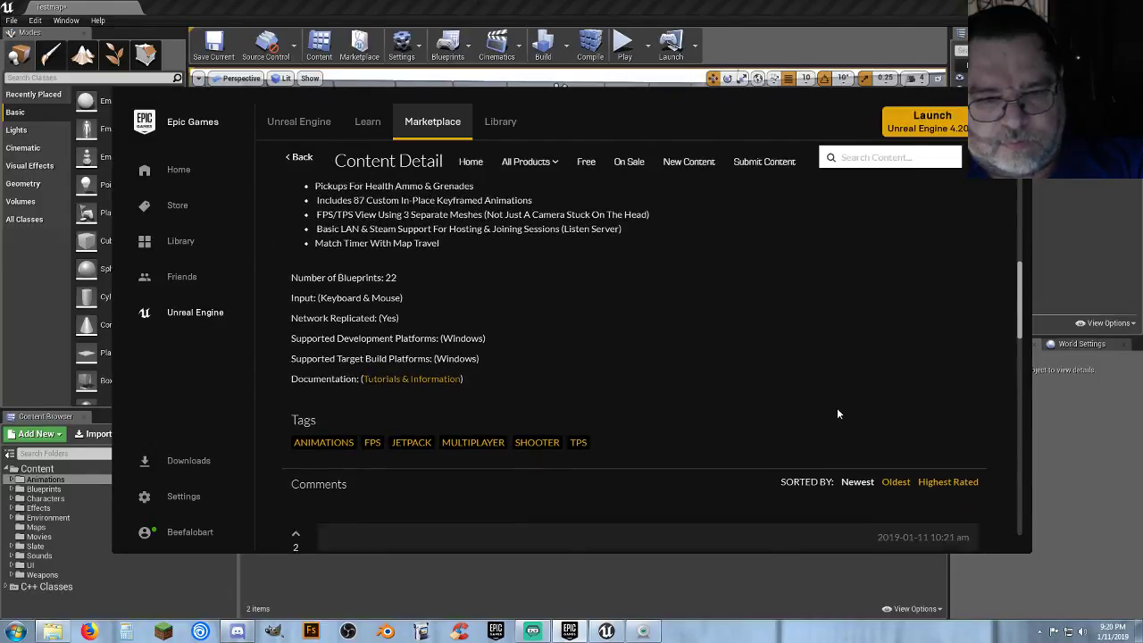
scroll(837, 414, "up", 10)
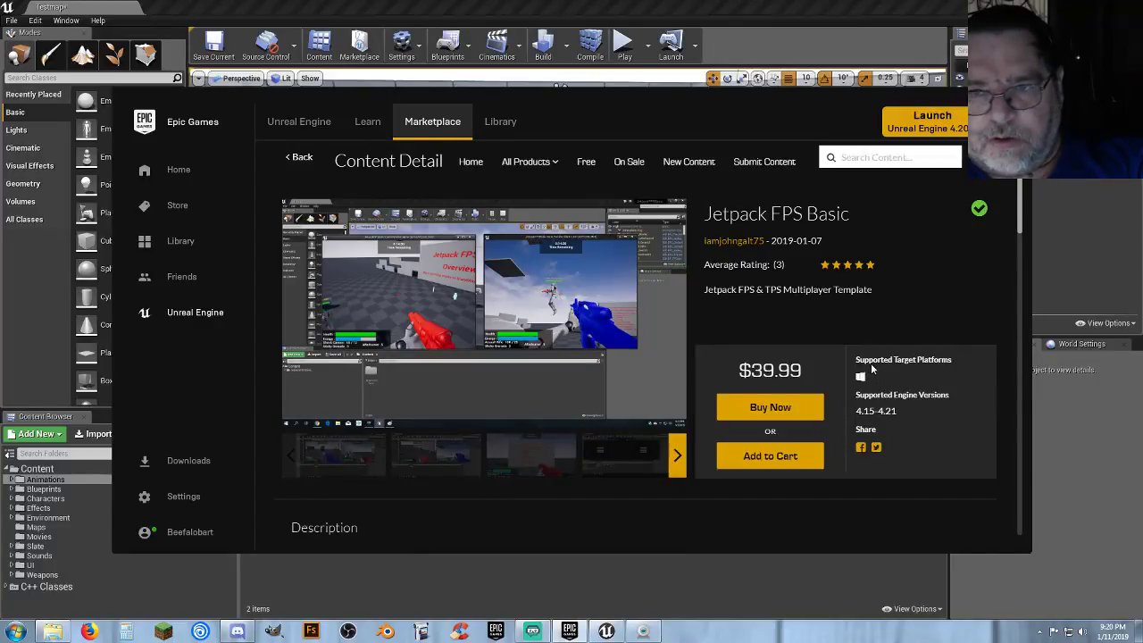
- Compare the template's price and supported engine versions with its listed features, blueprints and animations
scroll(830, 308, "down", 1)
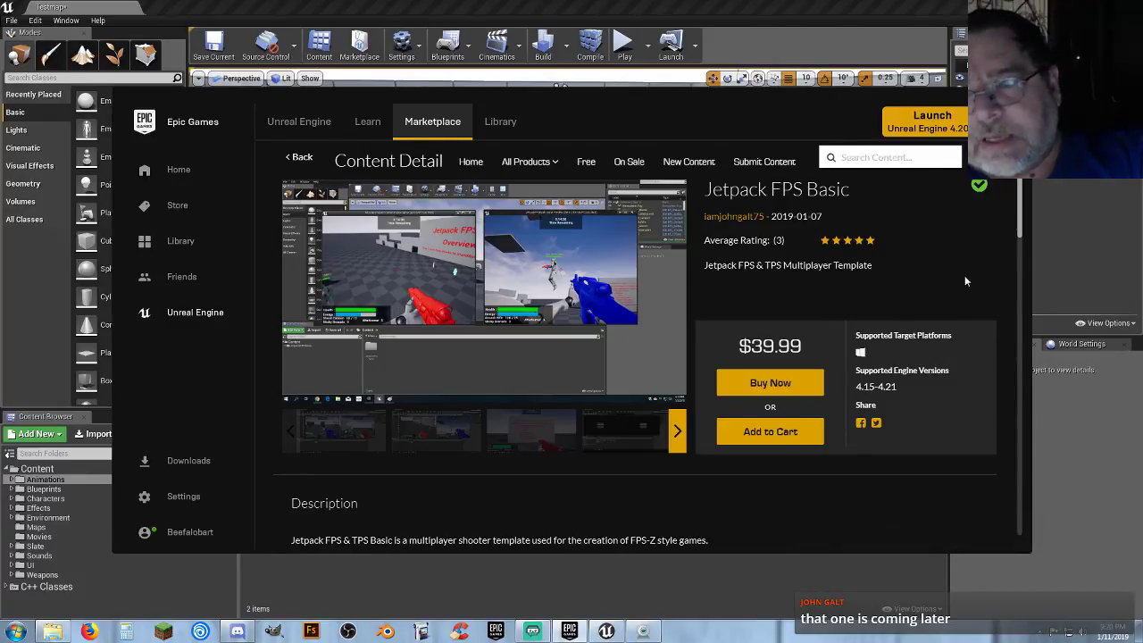
scroll(980, 274, "down", 2)
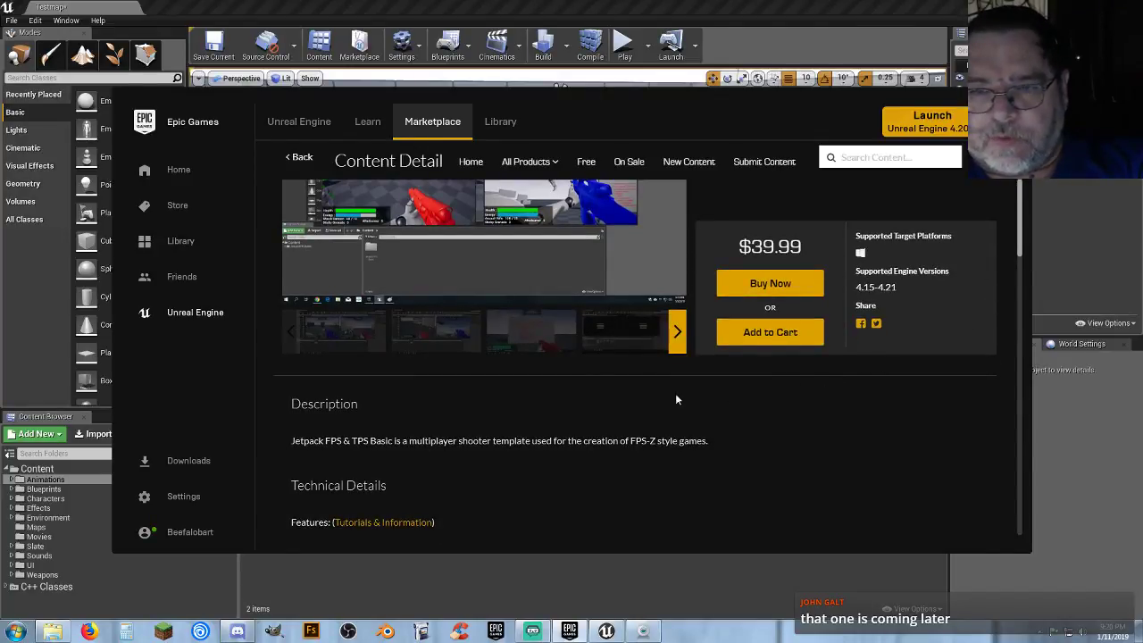
scroll(676, 399, "up", 3)
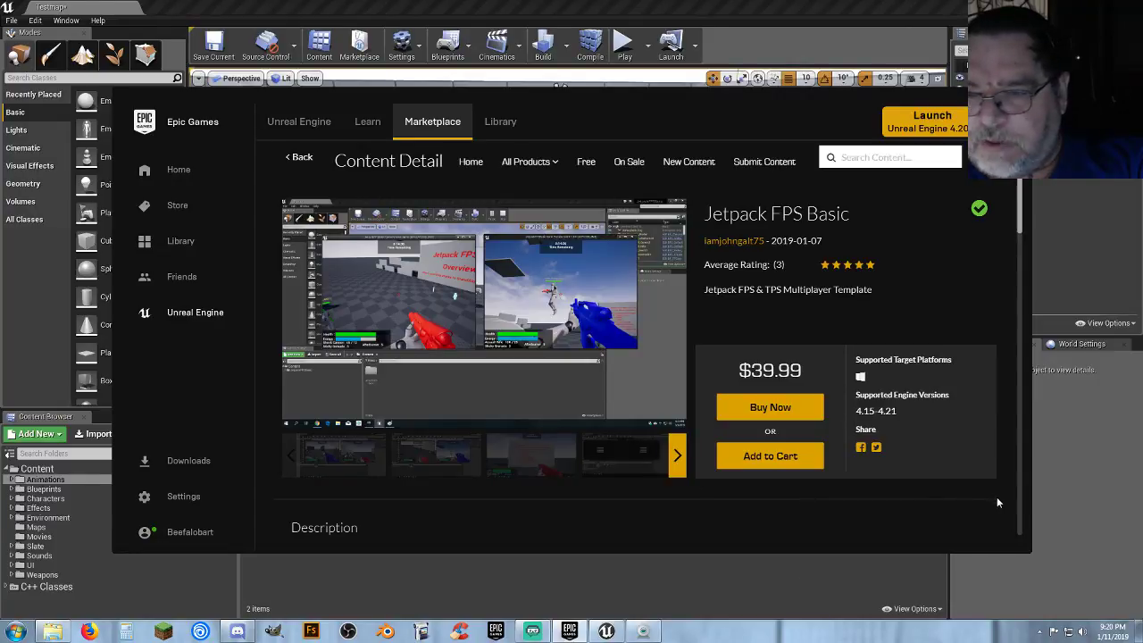
scroll(998, 503, "down", 2)
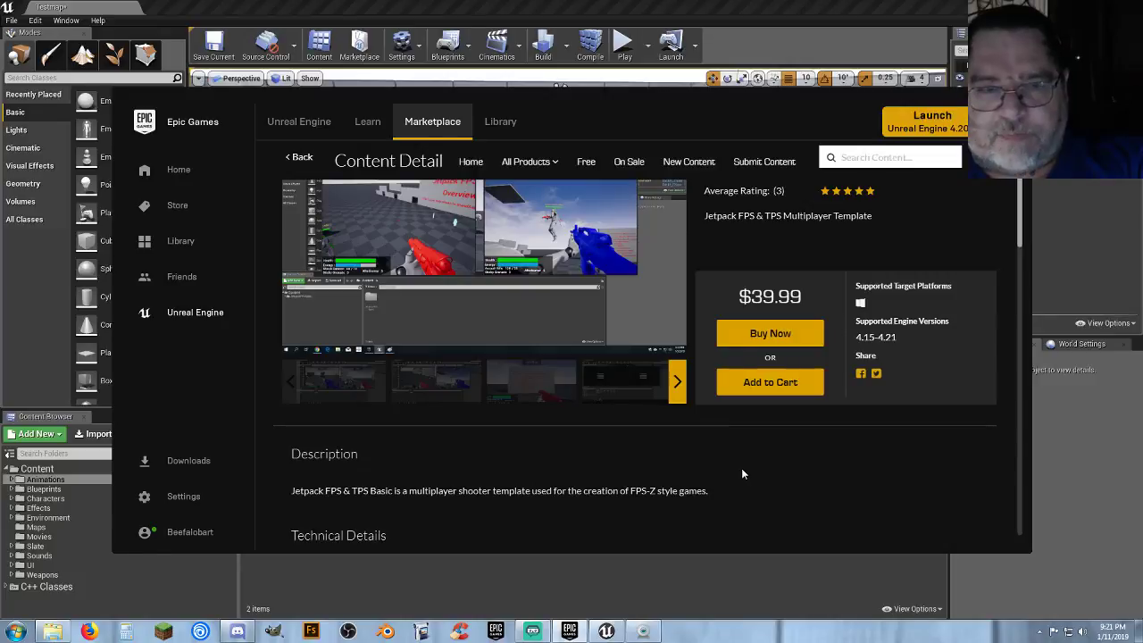
scroll(740, 466, "down", 3)
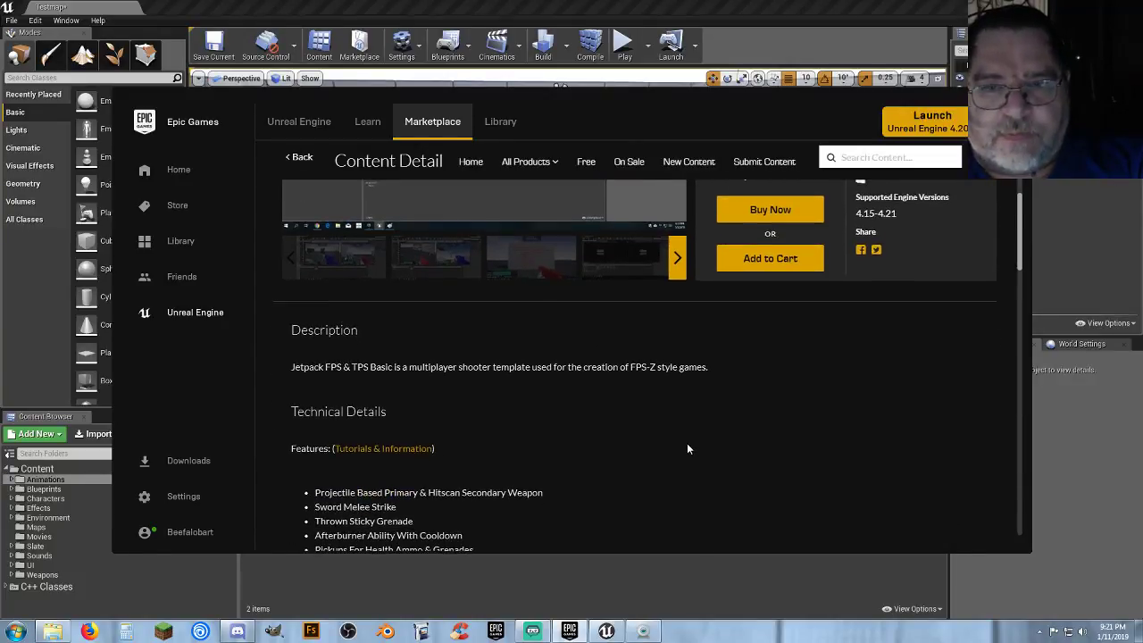
scroll(688, 449, "up", 3)
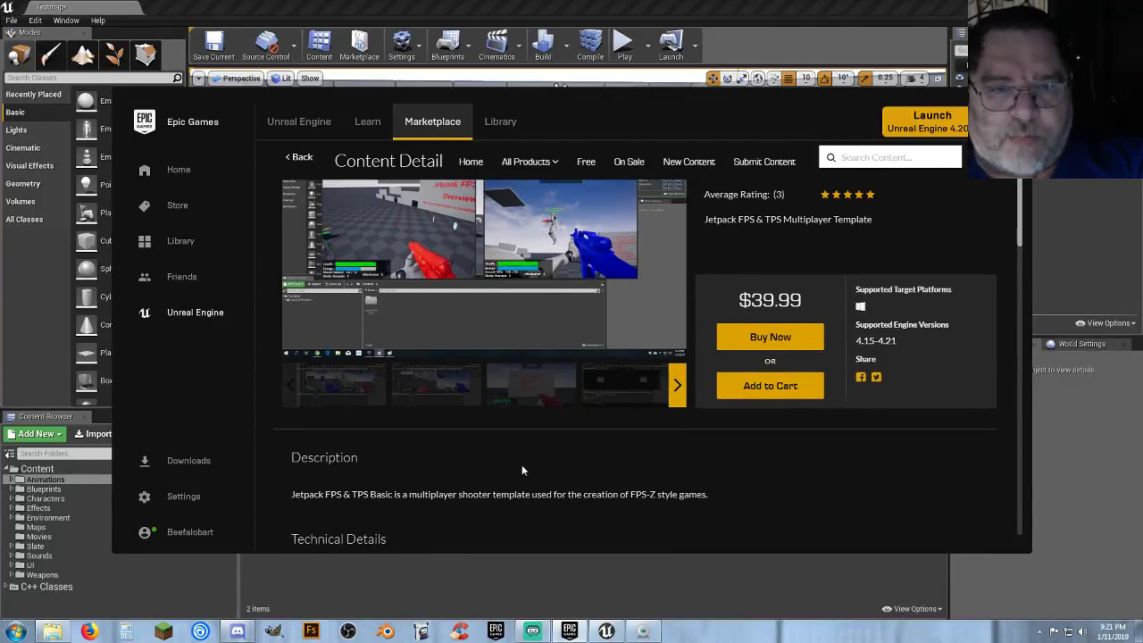
scroll(522, 464, "up", 2)
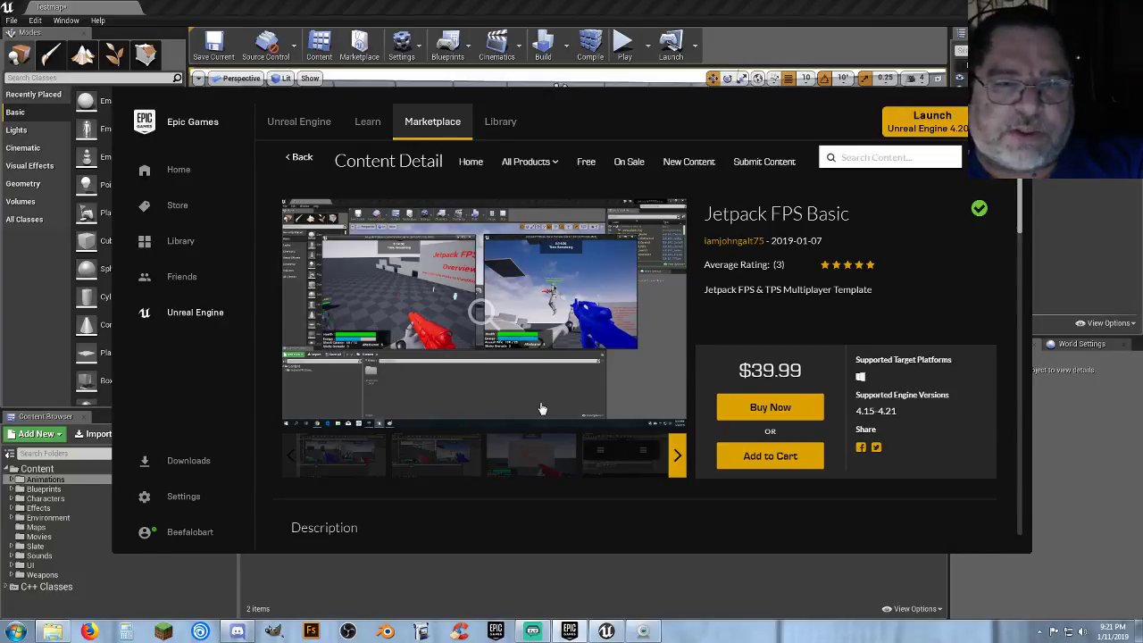
scroll(541, 409, "down", 6)
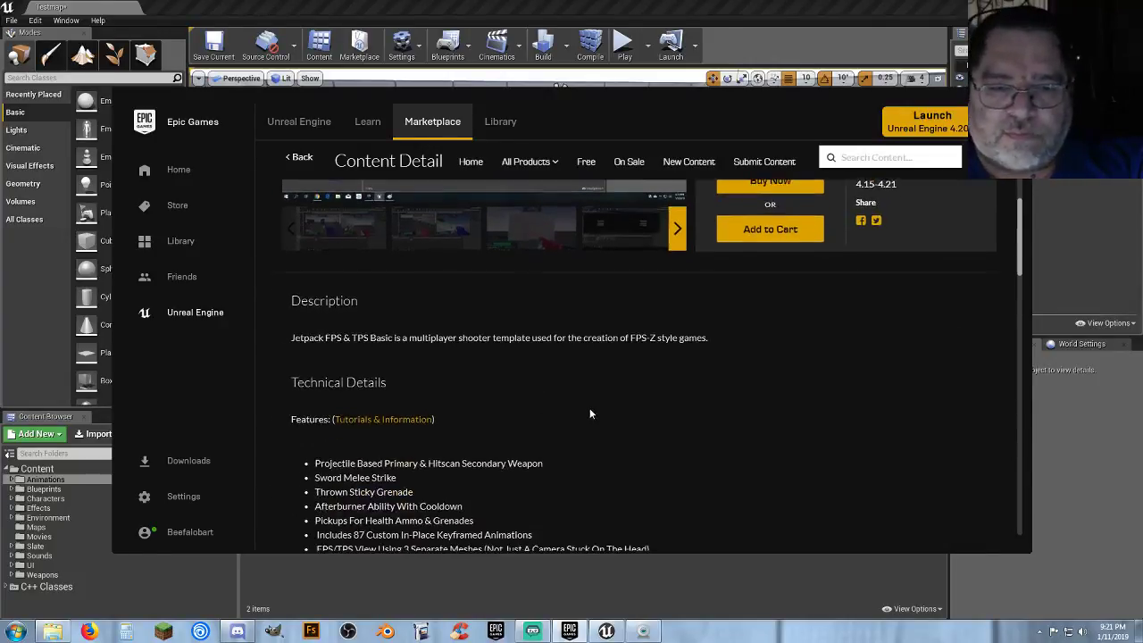
scroll(730, 432, "down", 1)
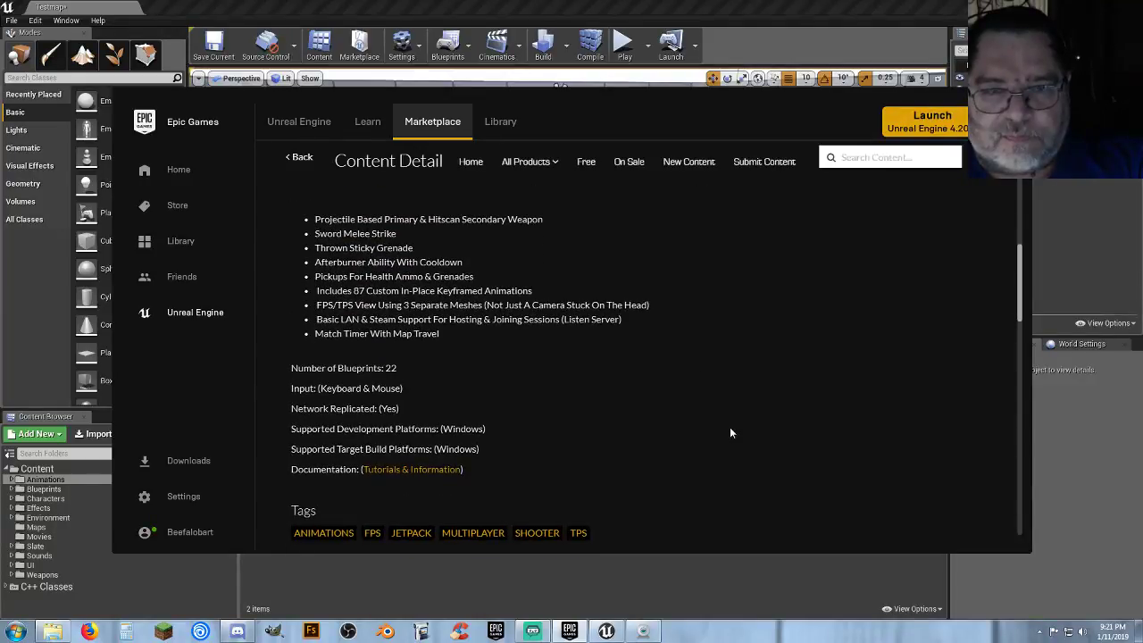
scroll(730, 432, "up", 2)
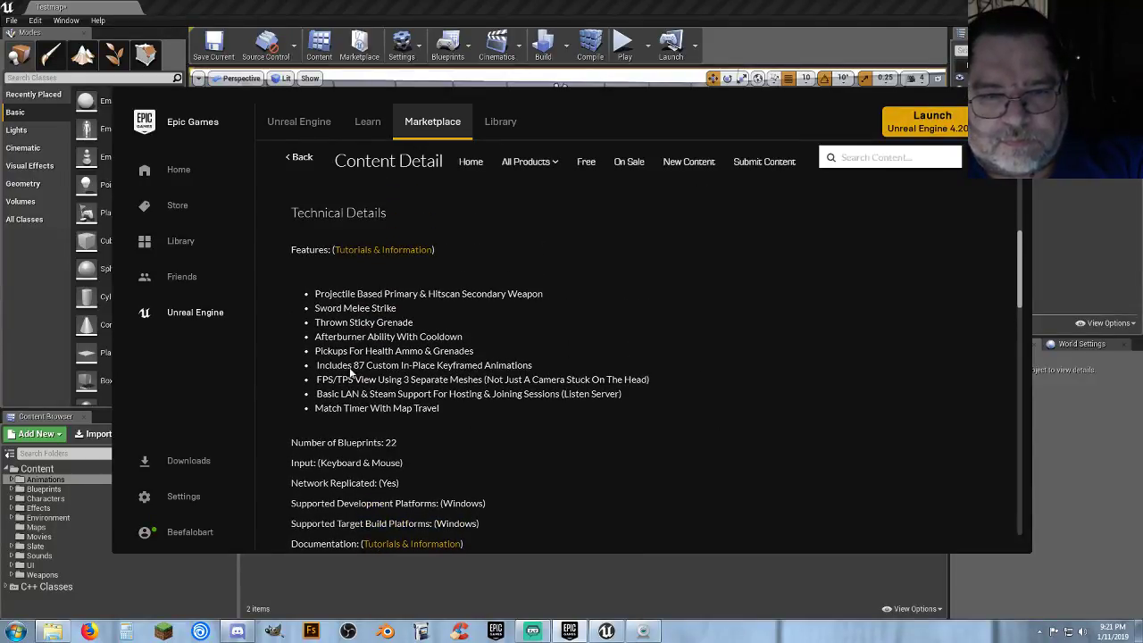
- Review the Jetpack FPS Basic technical details, tags and comments, and return to its price and supported engine versions
scroll(619, 520, "down", 2)
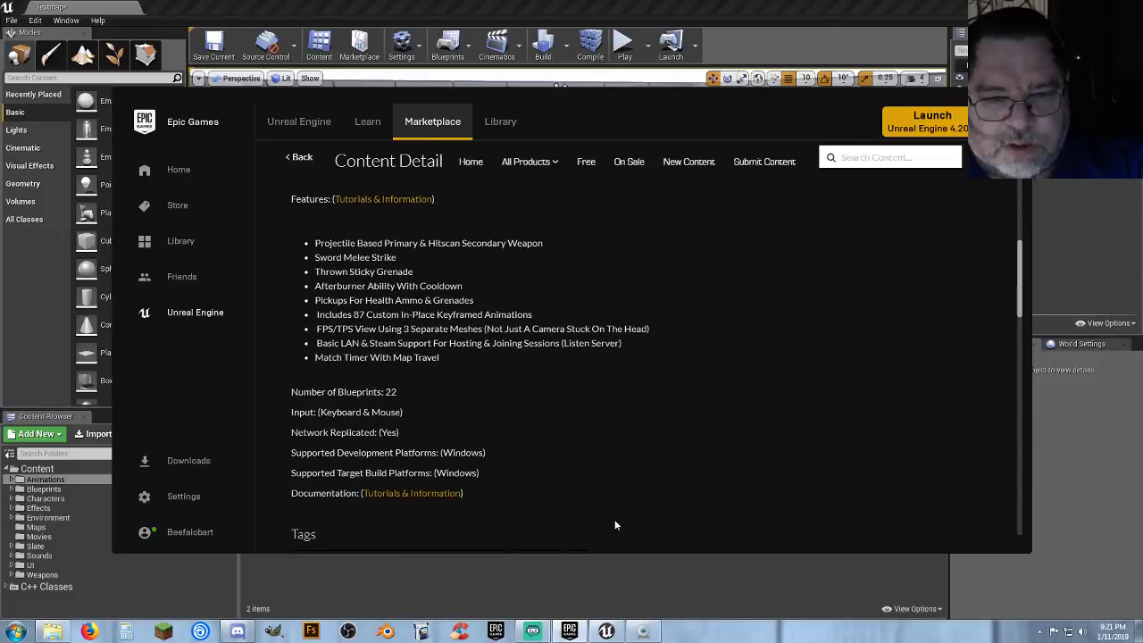
scroll(615, 525, "down", 5)
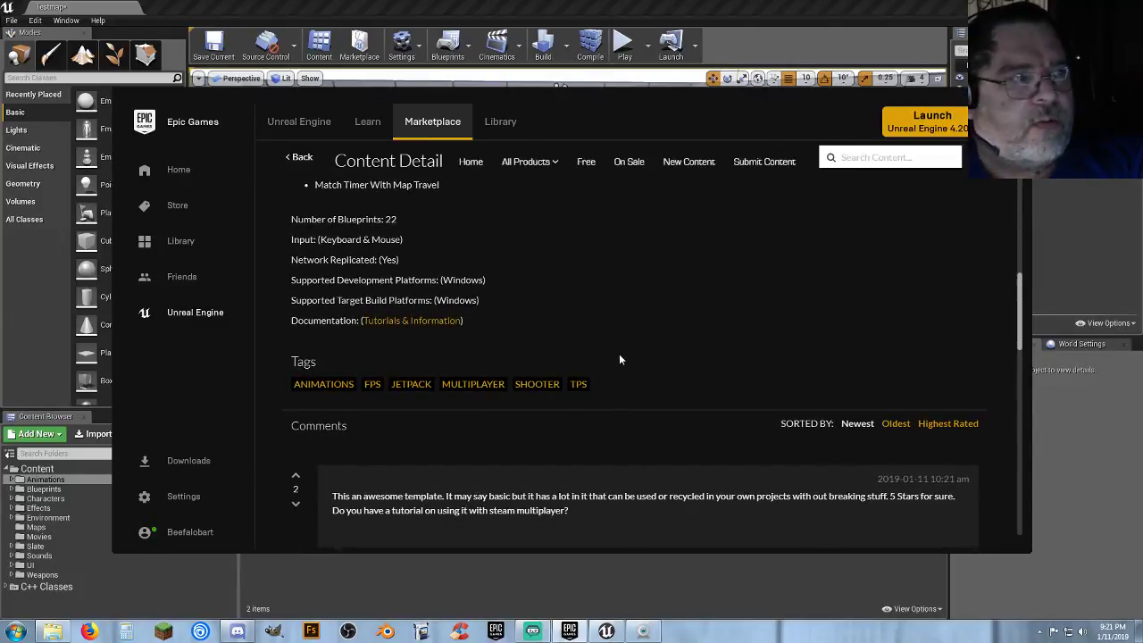
scroll(631, 366, "up", 18)
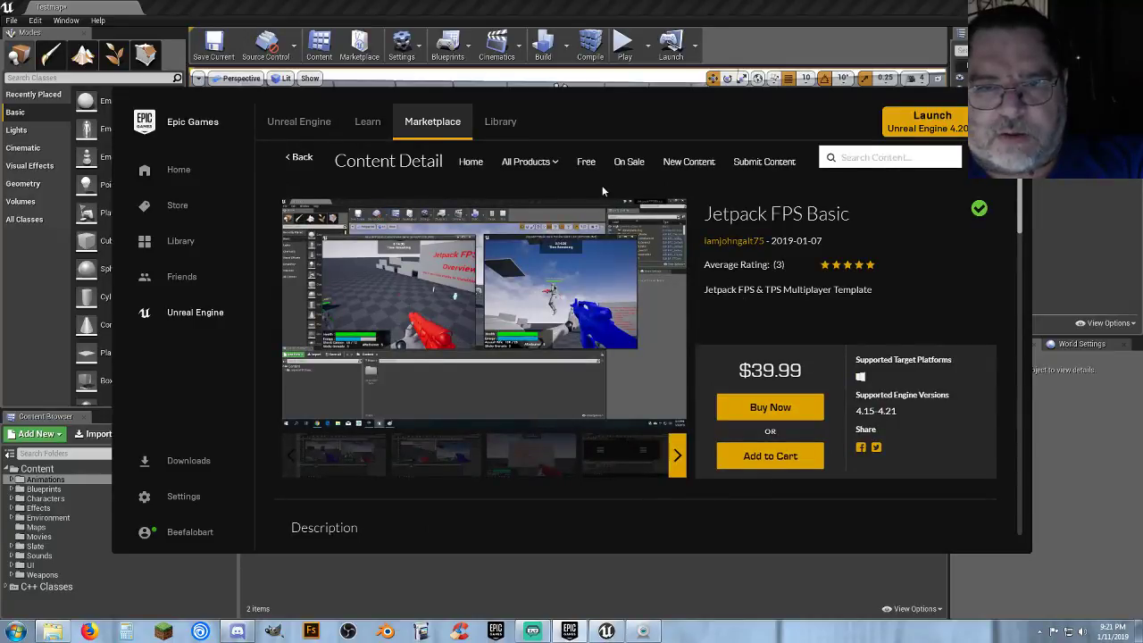
mouse_move(549, 181)
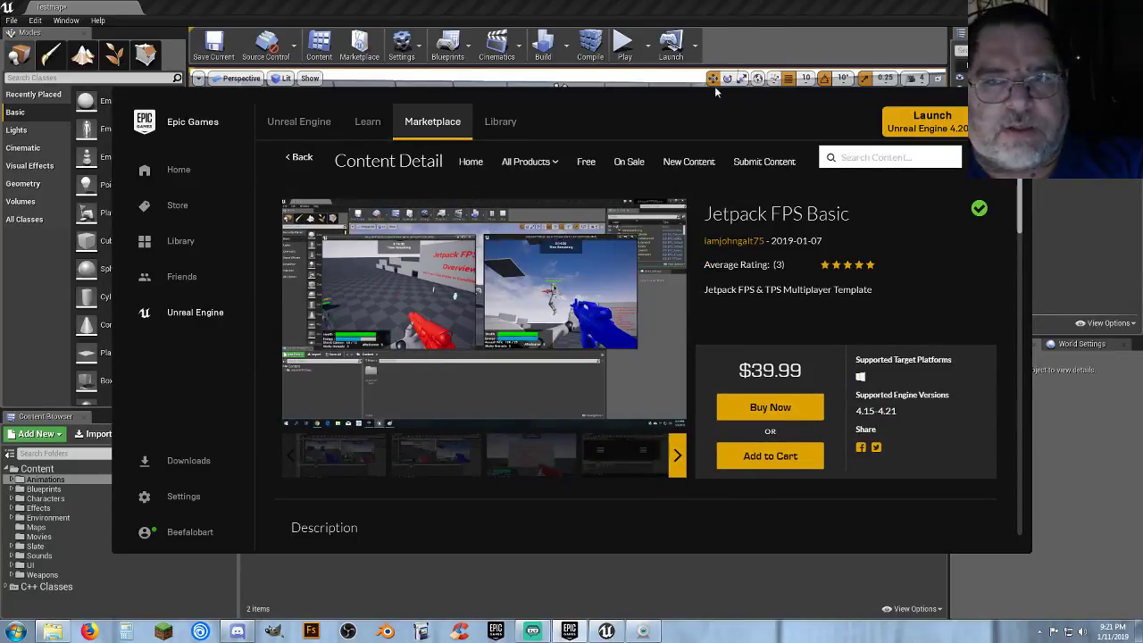
- Return to the Unreal Editor and close the shooter project without saving Testmap
left_click(852, 560)
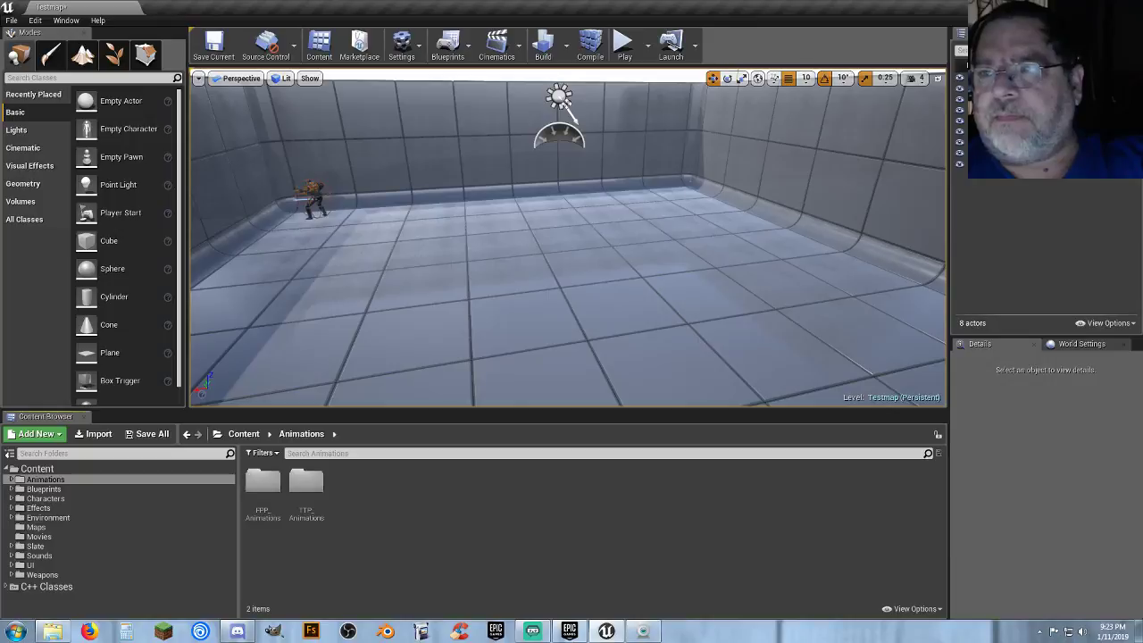
left_click(1128, 7)
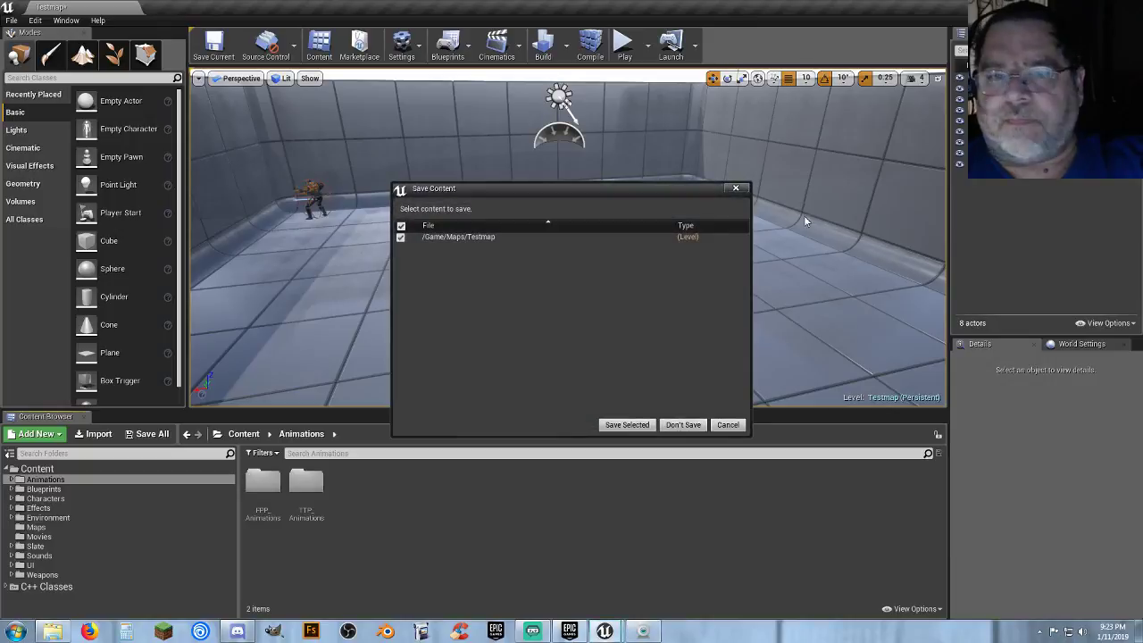
left_click(668, 425)
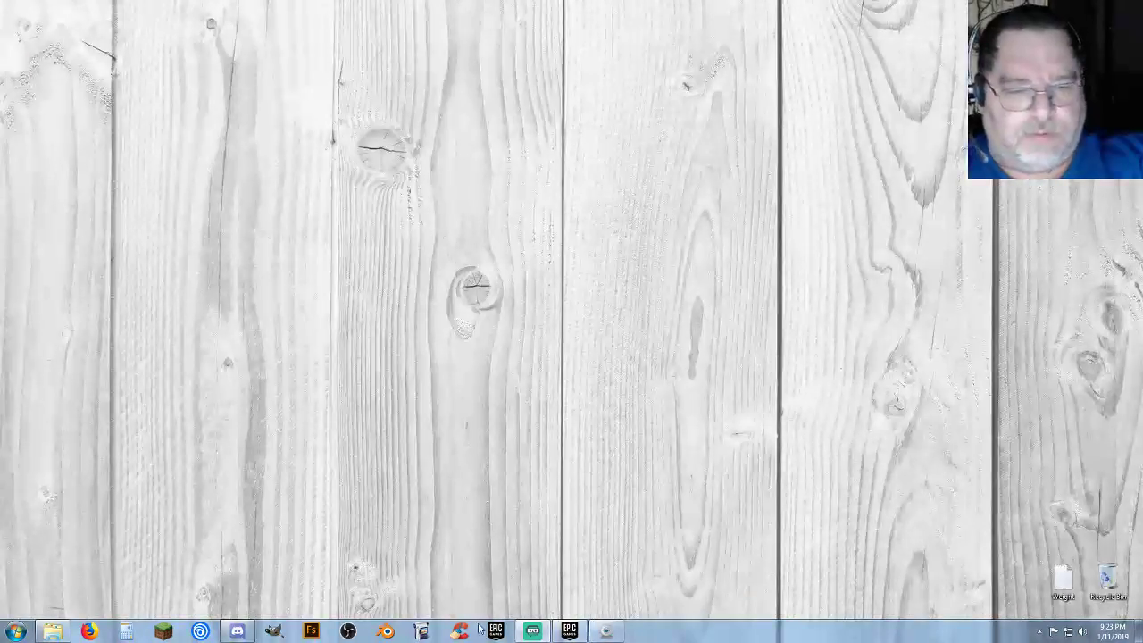
- Switch to the Epic Games launcher and open the Teleports 4.20 project from the library
left_click(568, 632)
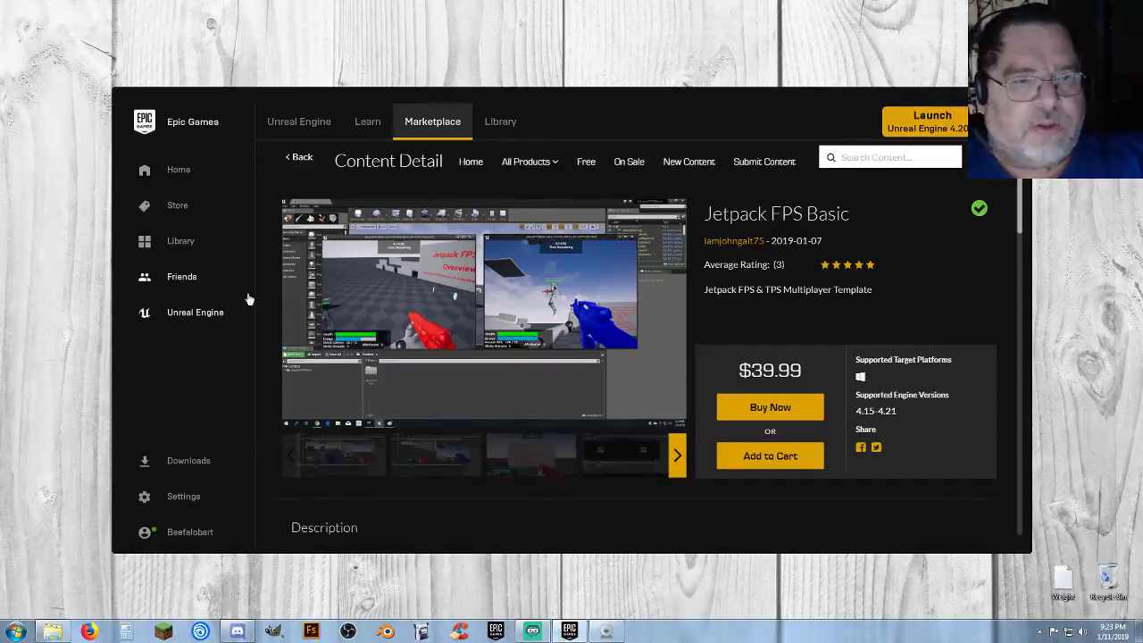
left_click(497, 122)
scroll(825, 337, "down", 2)
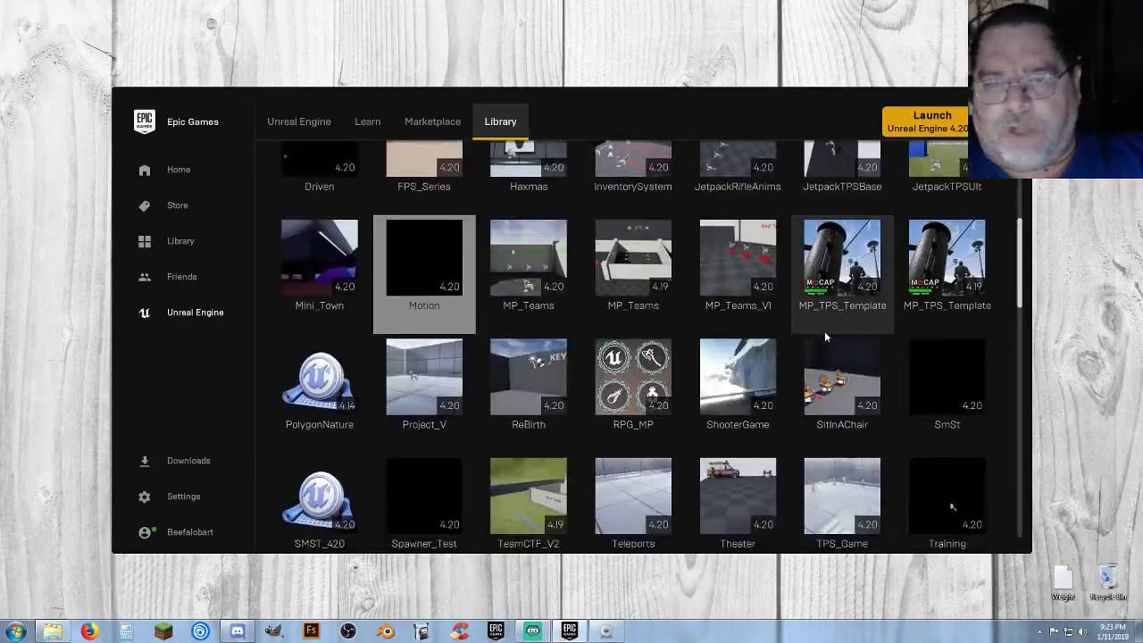
scroll(825, 337, "down", 2)
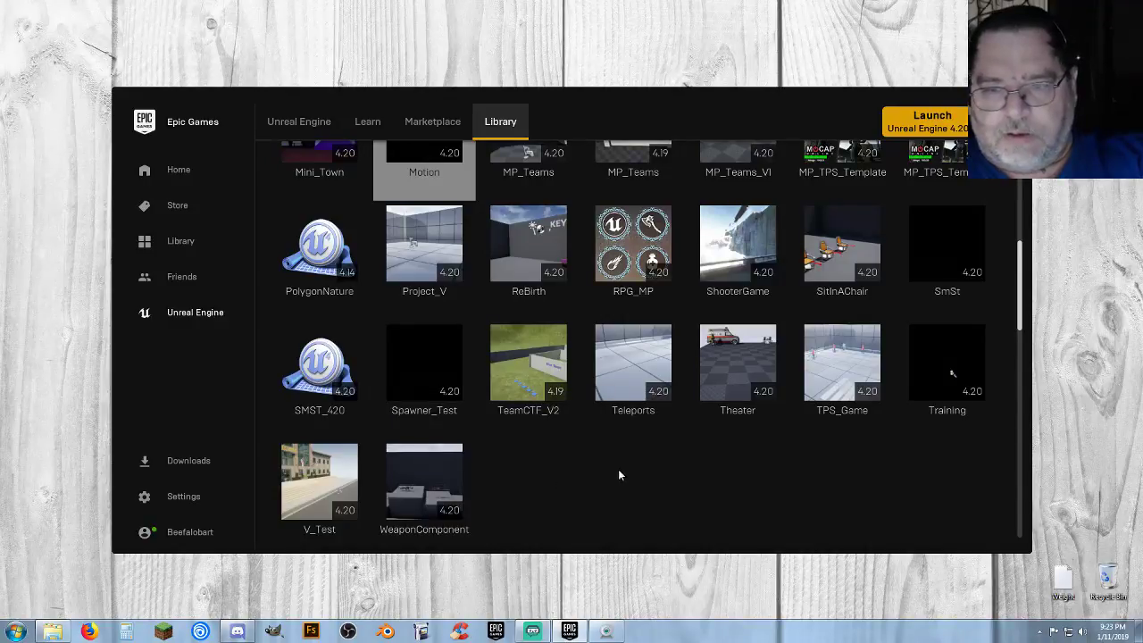
double_click(643, 357)
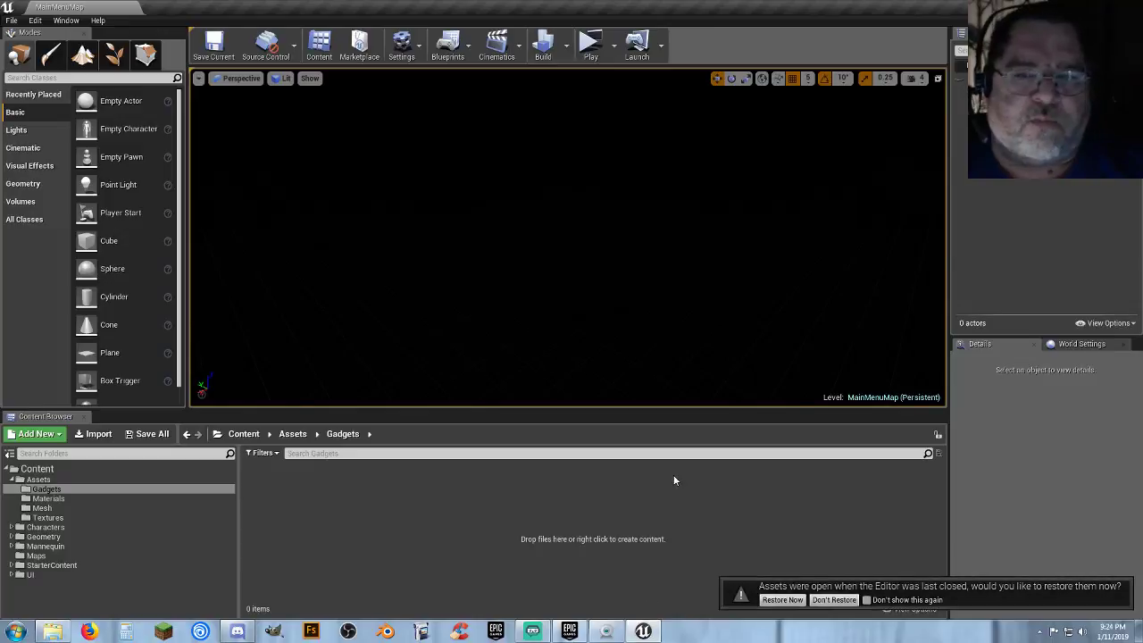
- Decline restoring the previously open assets and open the TestMap level from the Maps folder
left_click(825, 603)
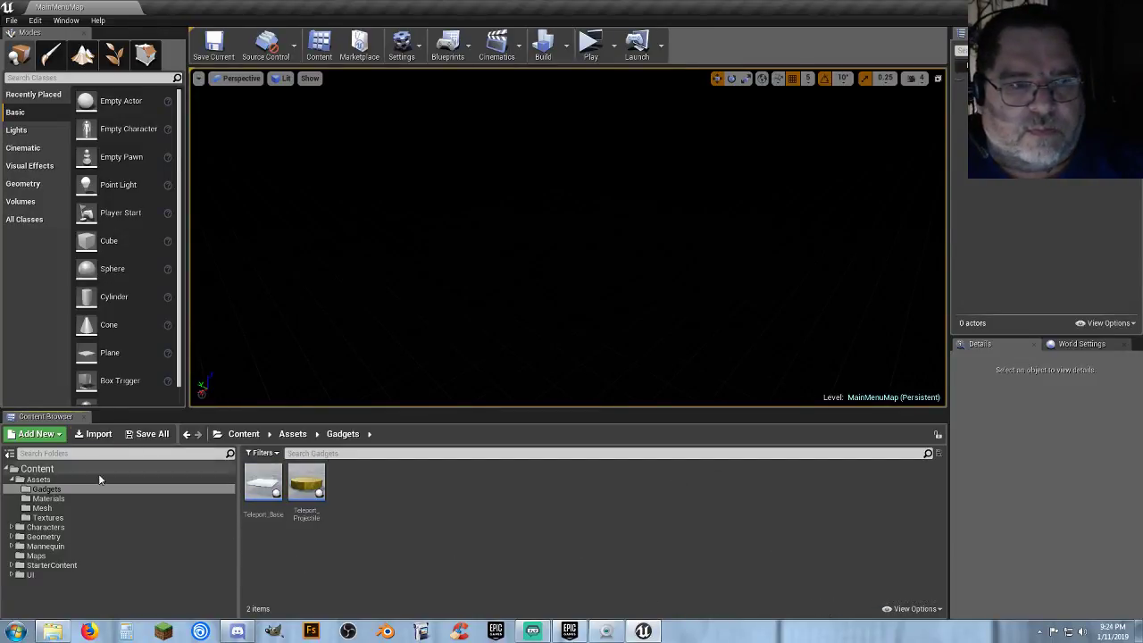
left_click(37, 555)
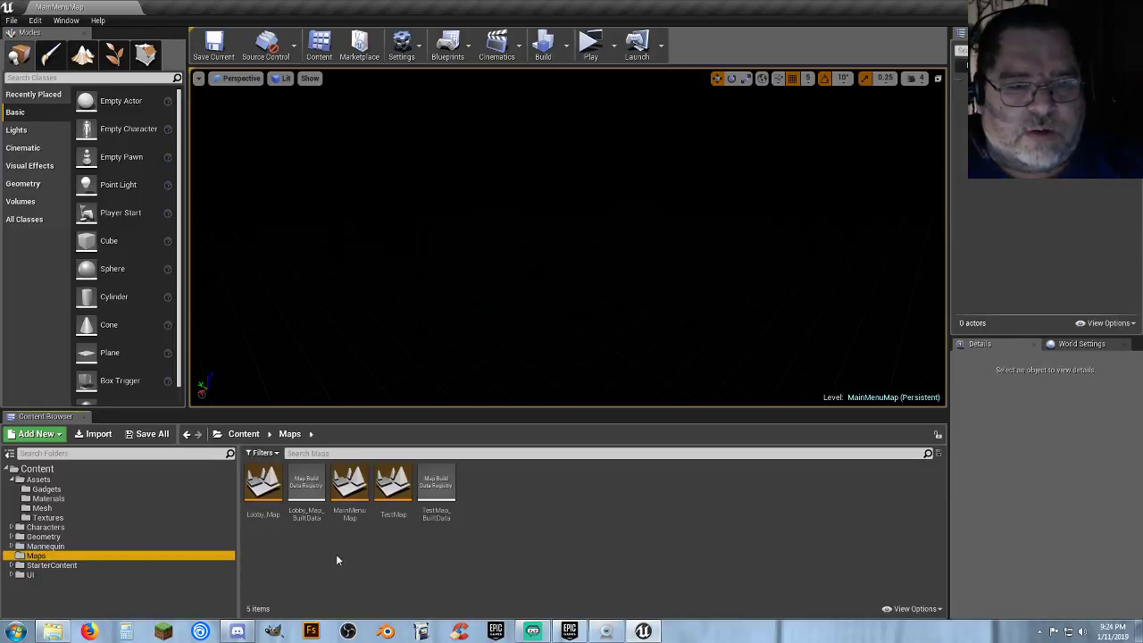
double_click(393, 489)
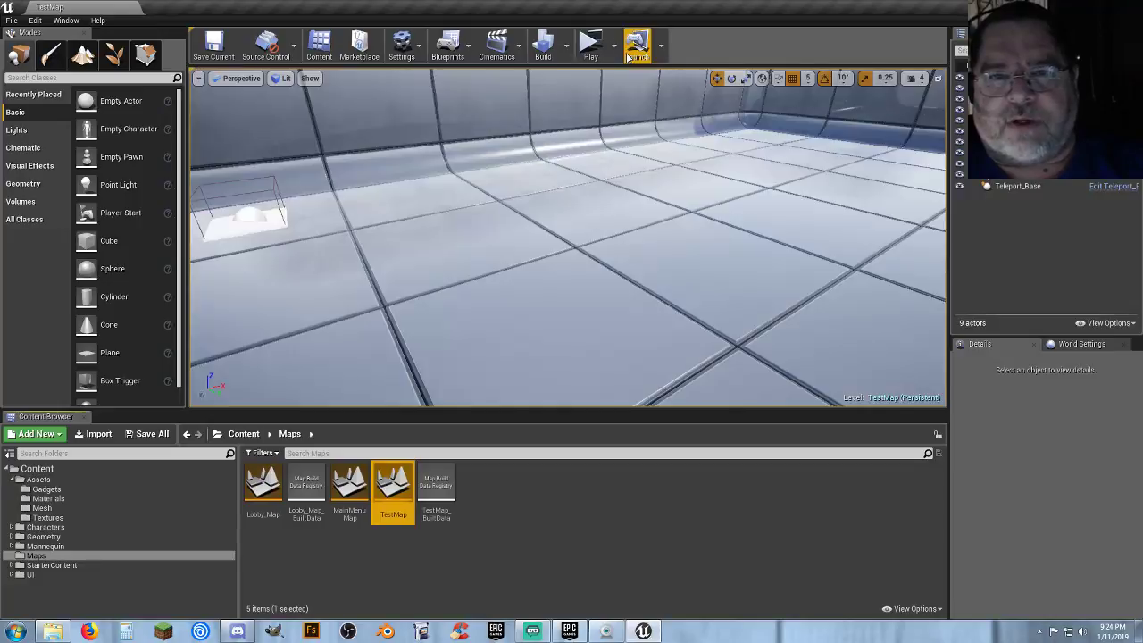
- Set the number of players to 1 and start playing TestMap in the selected viewport
left_click(613, 45)
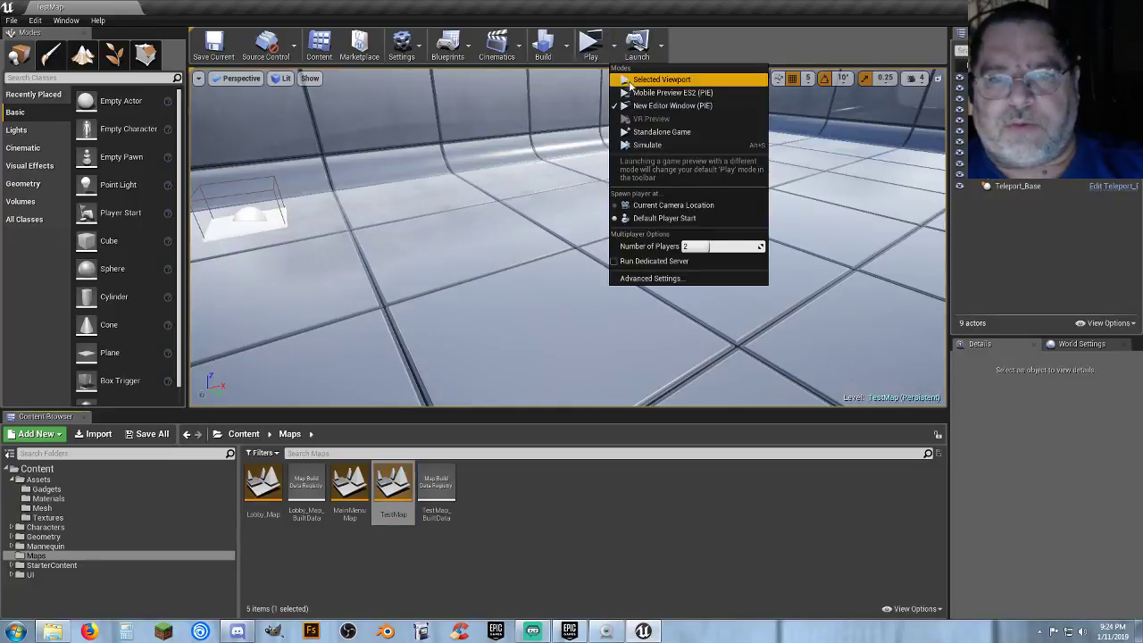
left_click(697, 247)
type("1")
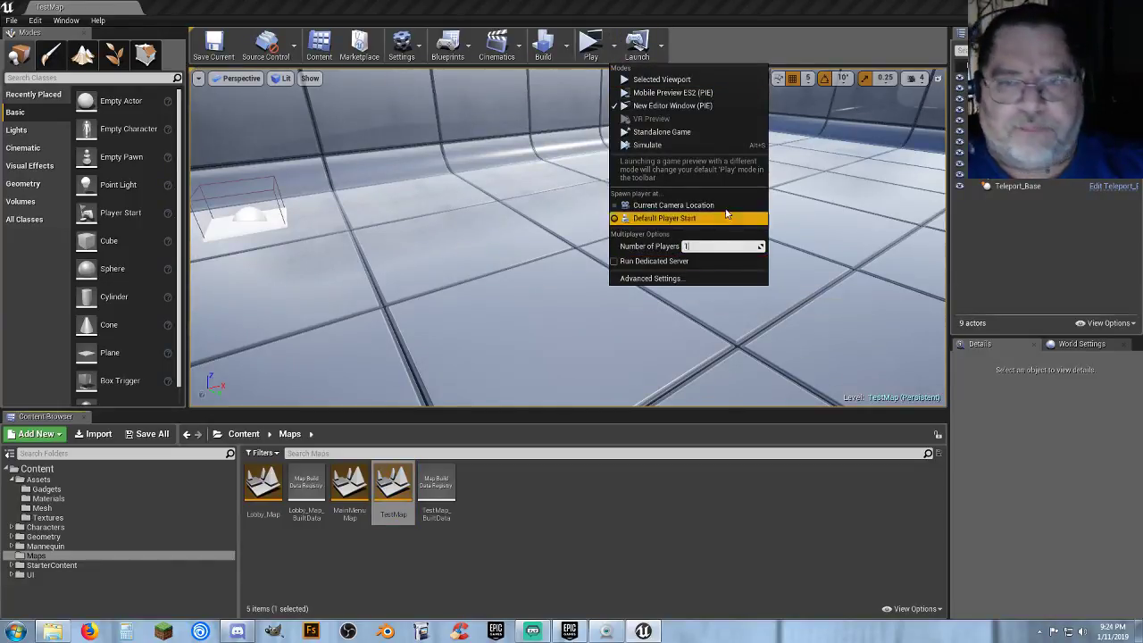
left_click(660, 79)
- Walk the character around TestMap, switch to the aiming view and test throwing the teleport projectile onto the raised corner platform
key("w")
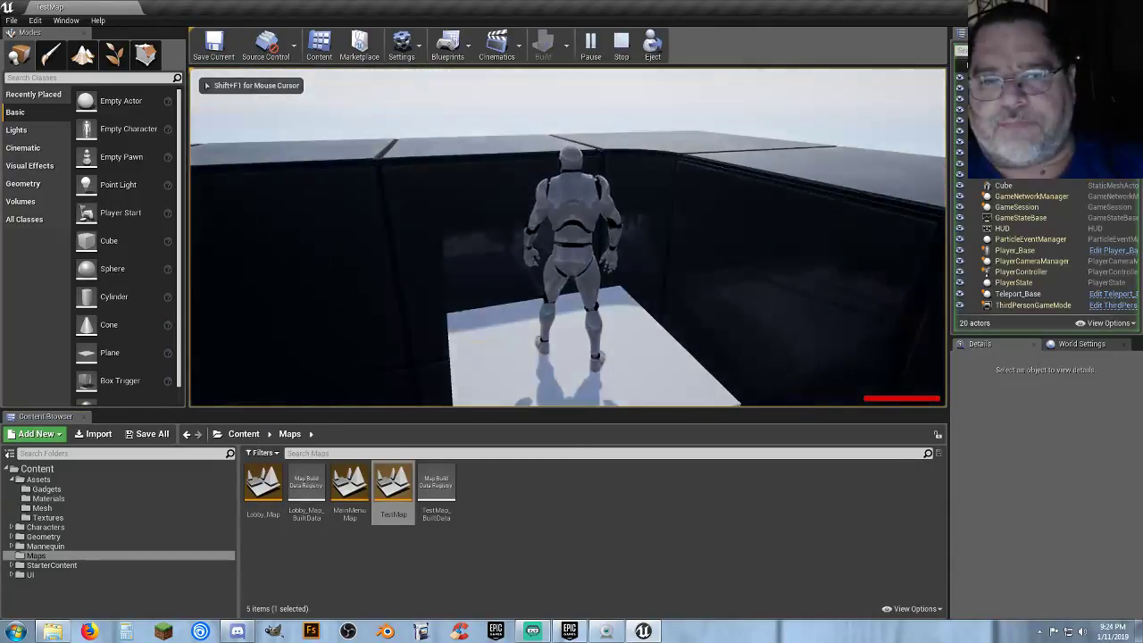
key("w")
key("w")
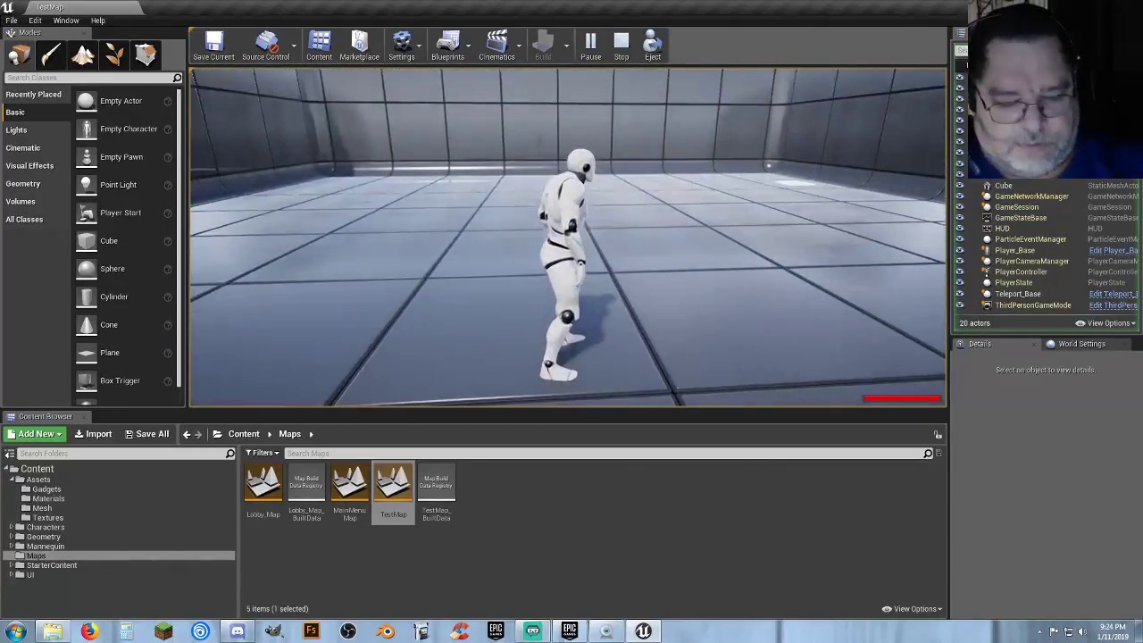
key("v")
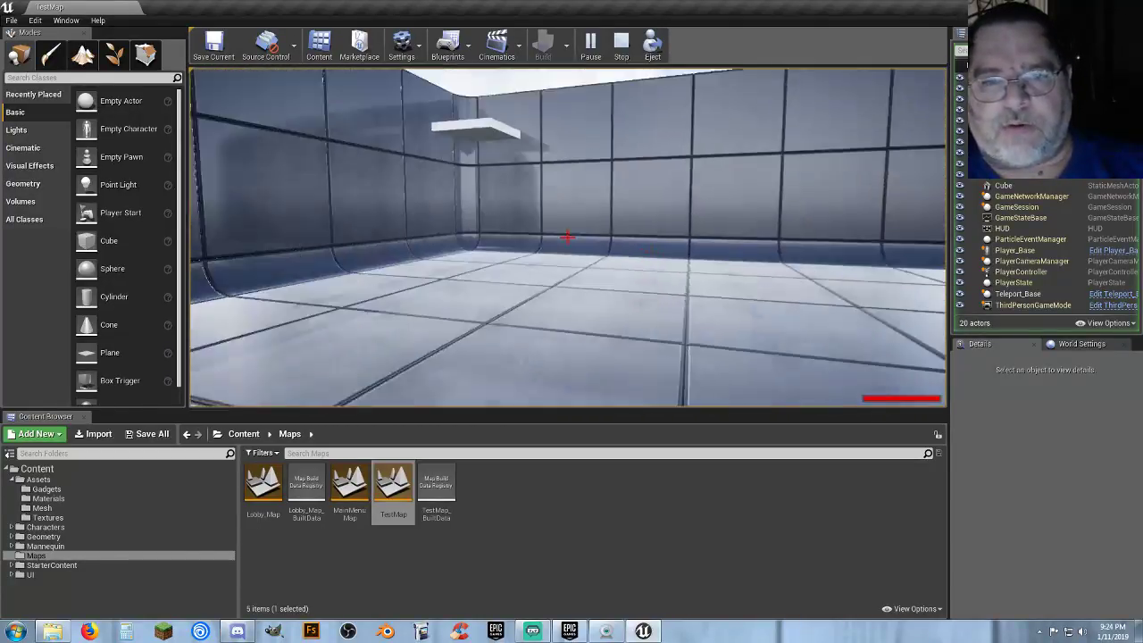
left_click(567, 237)
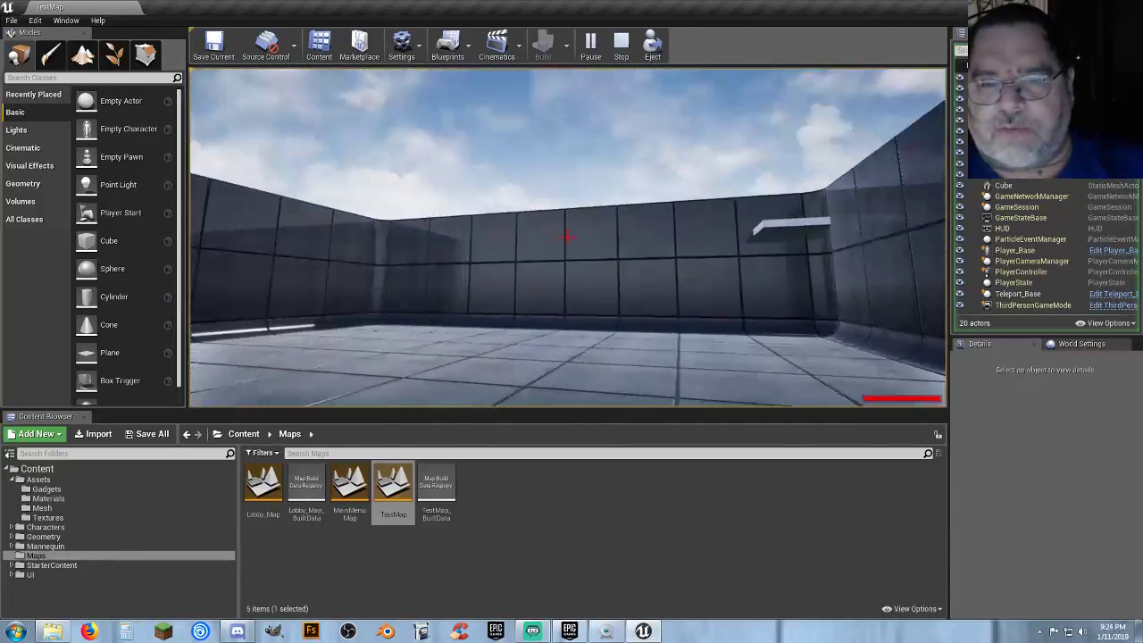
left_click(568, 237)
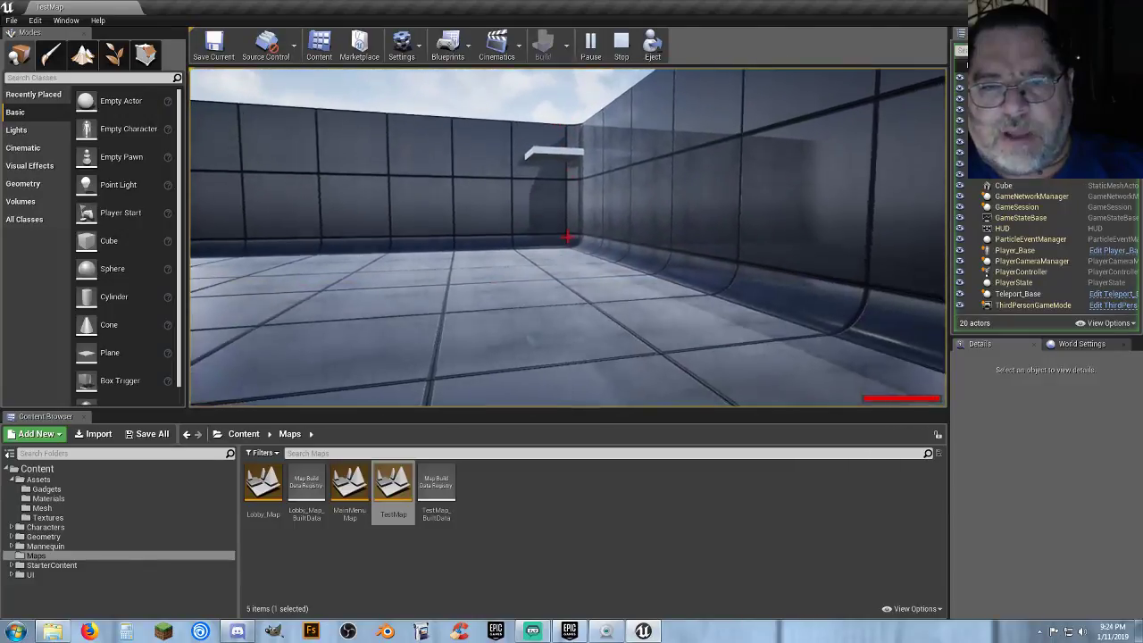
key("w")
left_click(568, 236)
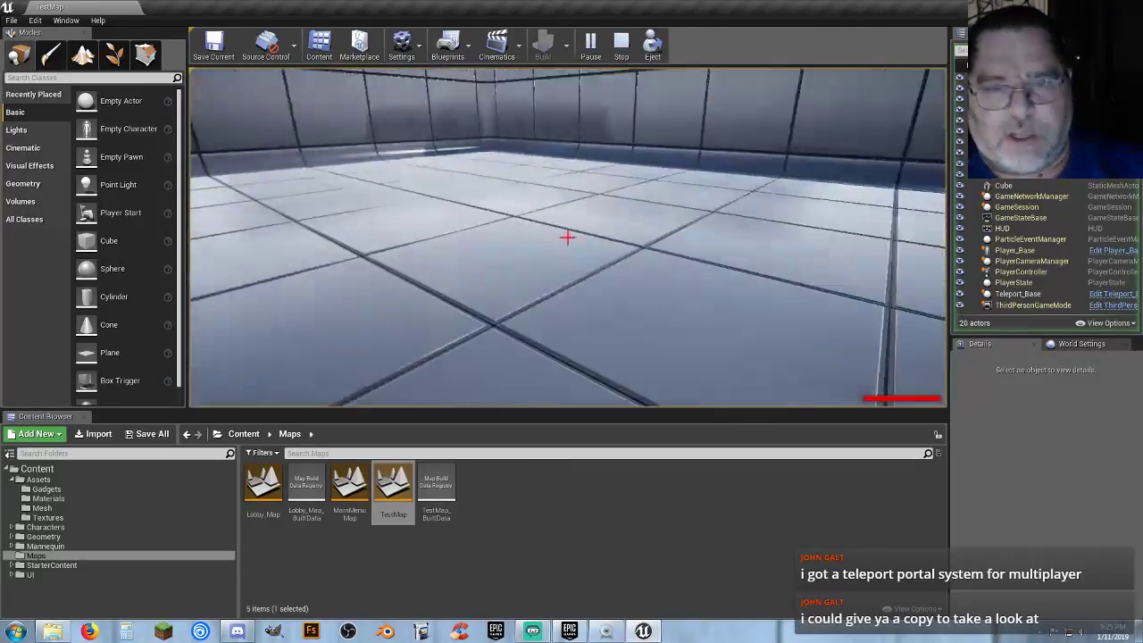
left_click(567, 237)
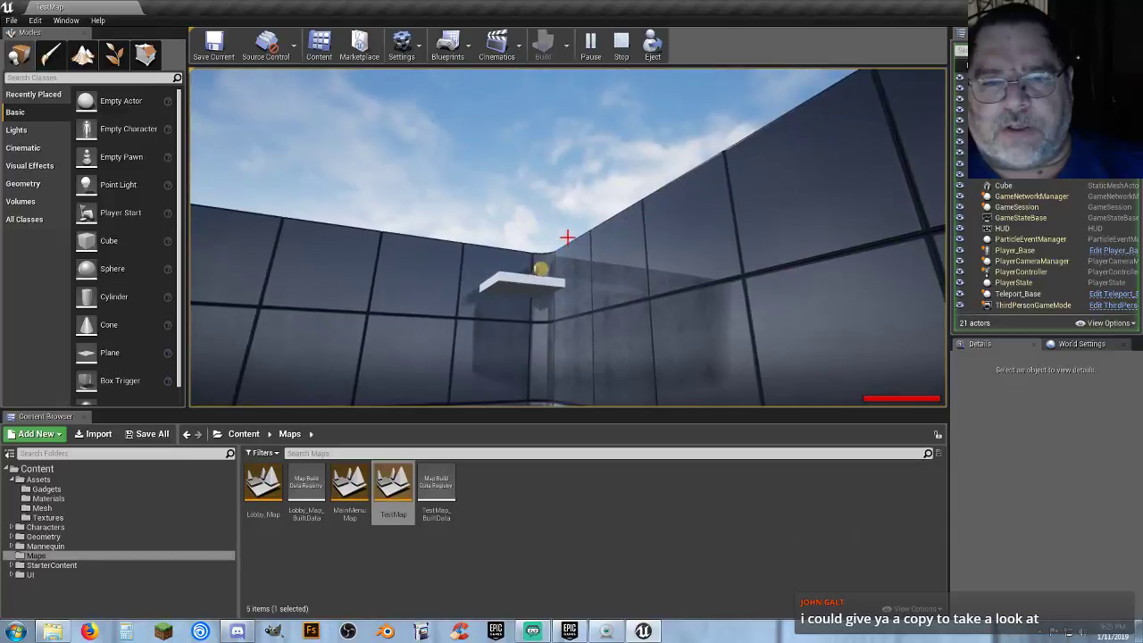
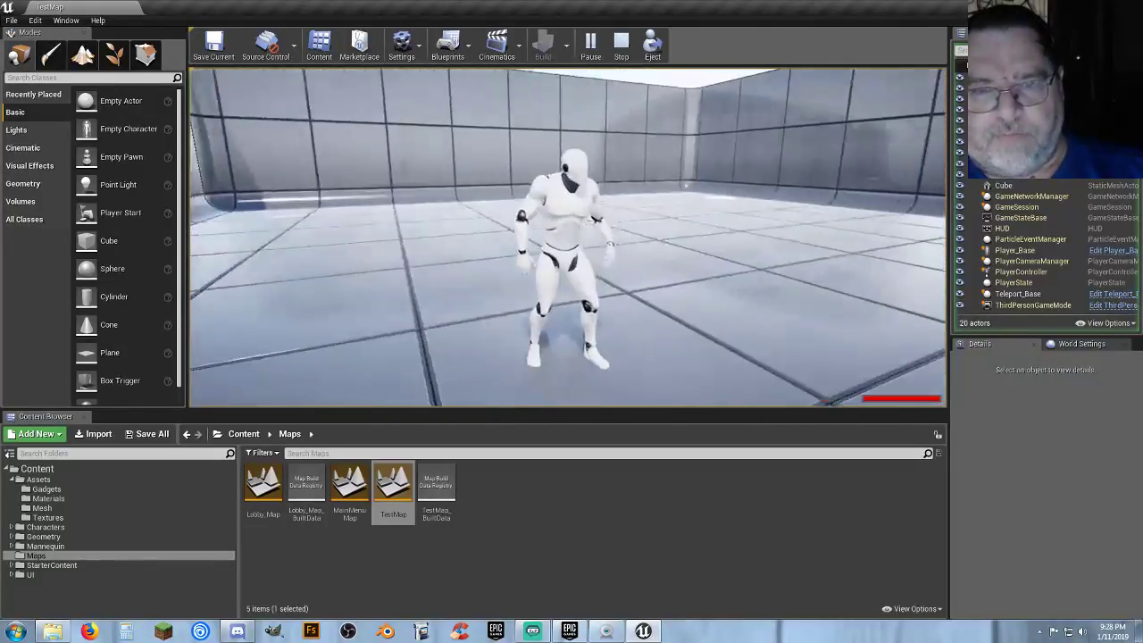
- Run across the arena floor, switch to the aiming view and test the teleport projectile again near the corner platform
key("w")
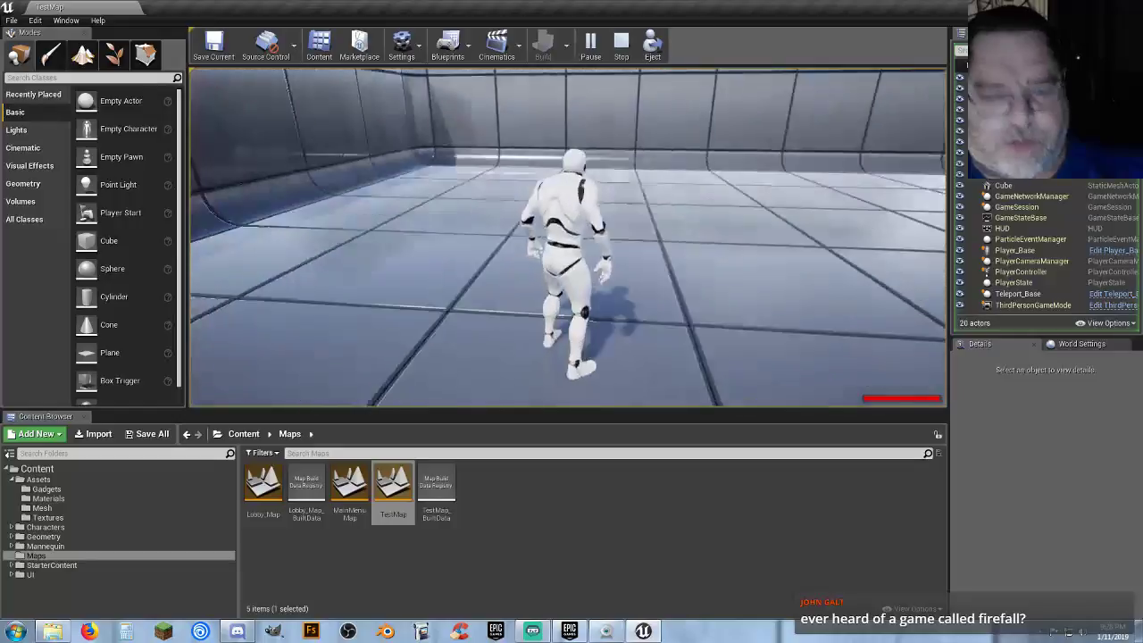
key("v")
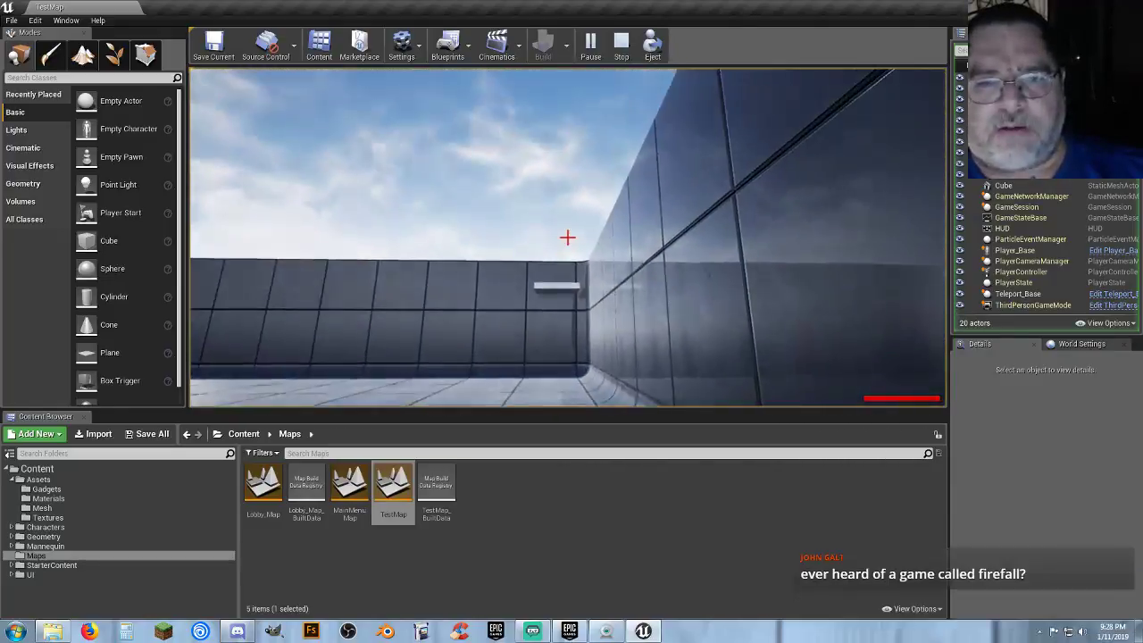
left_click(567, 236)
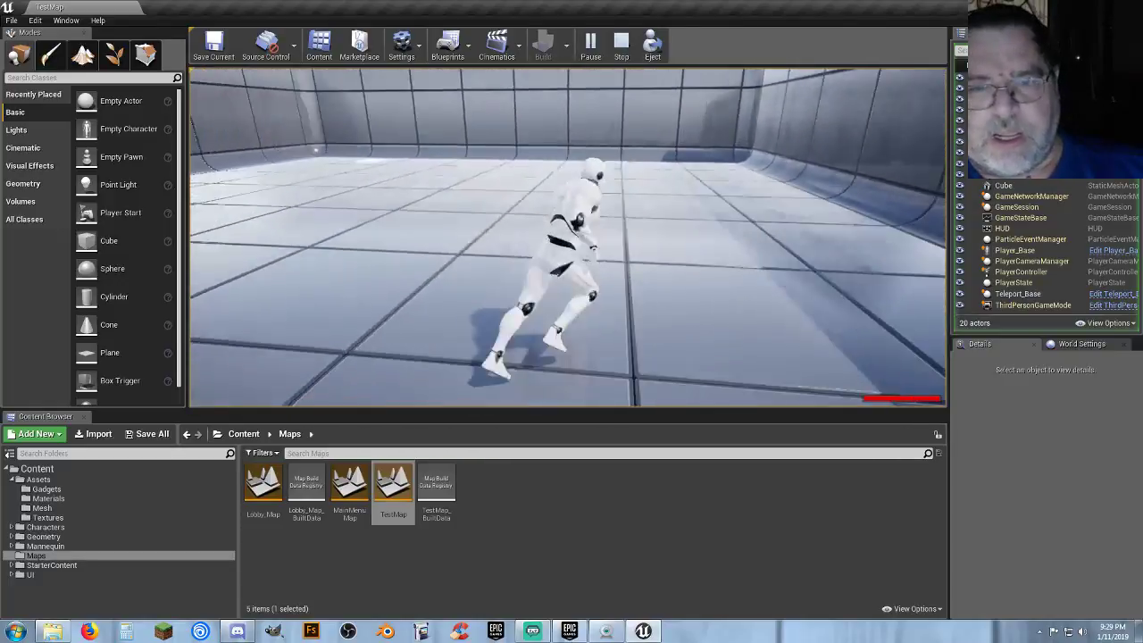
key("w")
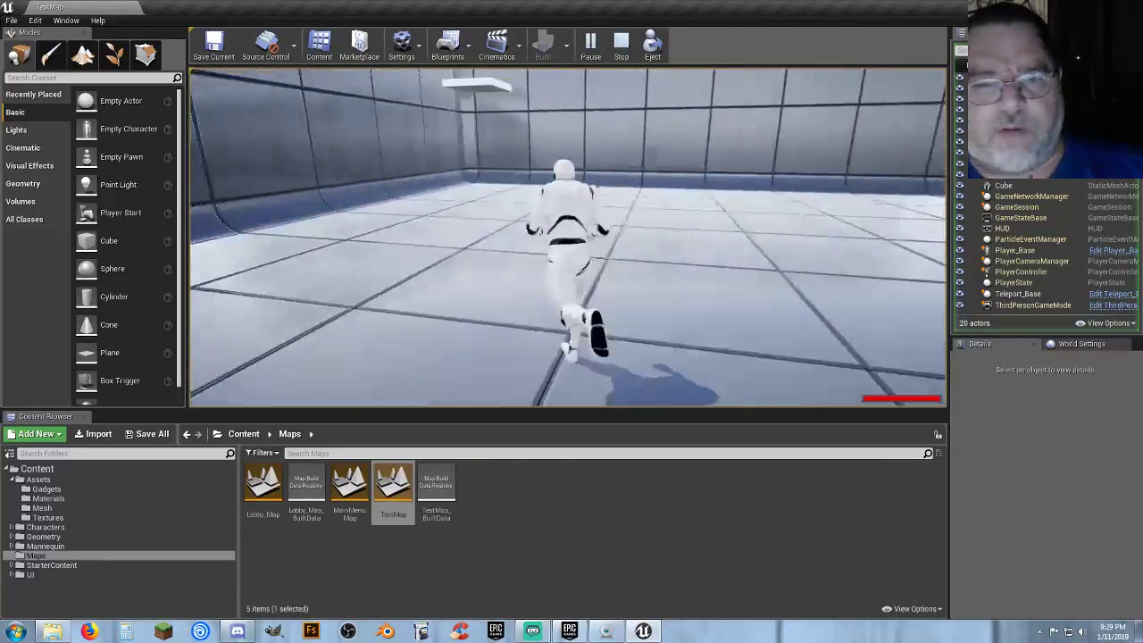
- Move around the arena in first-person view, inspecting the walls, corner platform, floor and the character's own body
key("w")
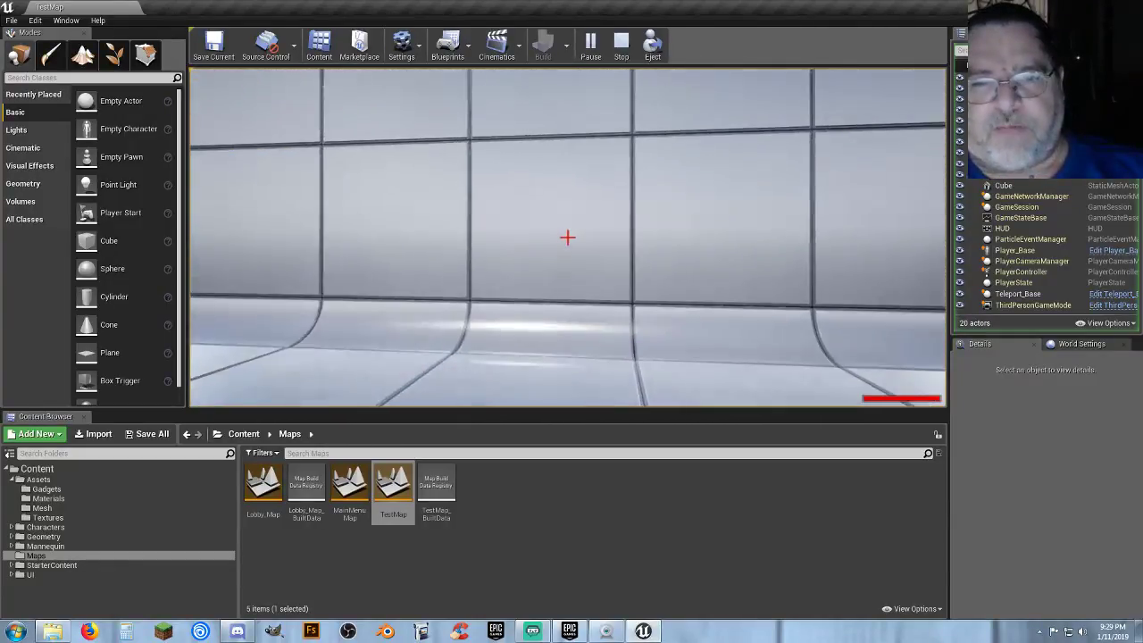
key("w")
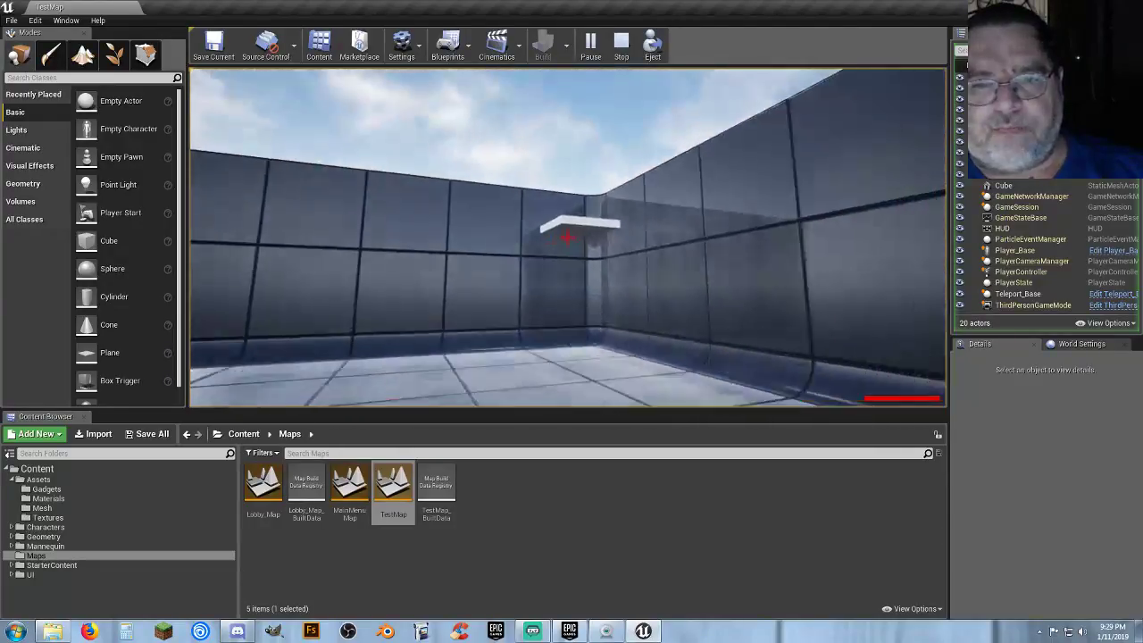
mouse_move(568, 236)
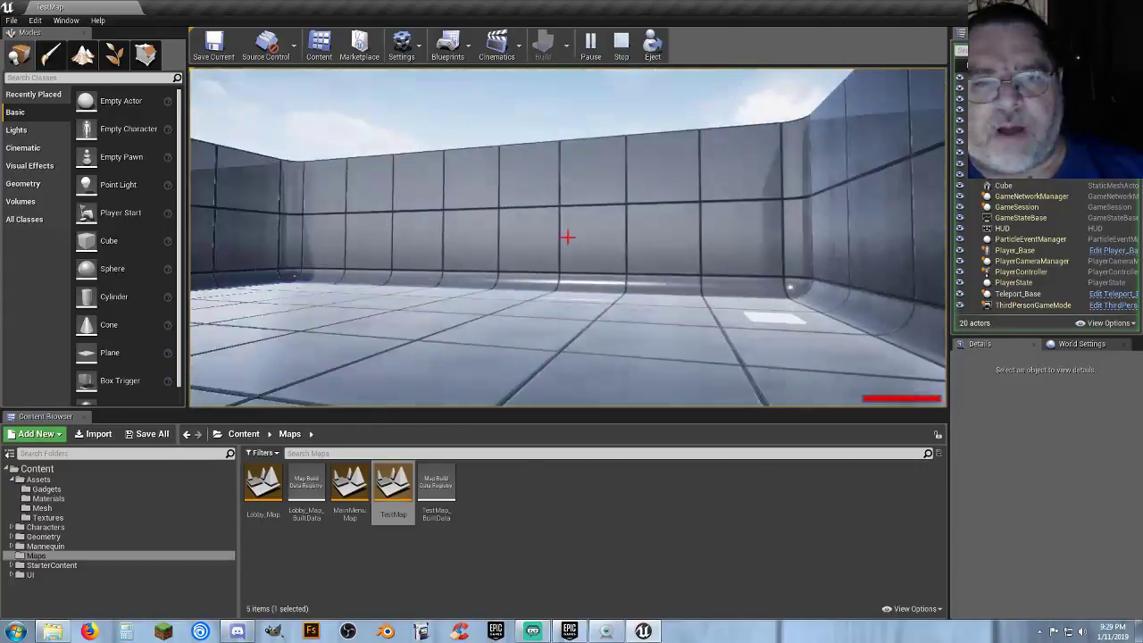
key("w")
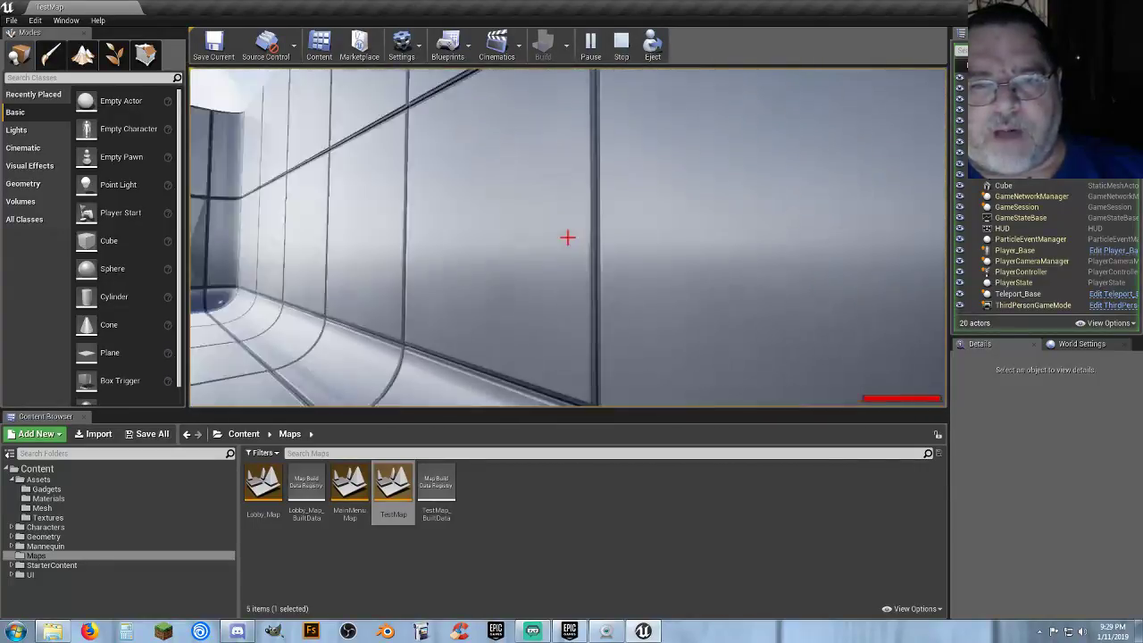
key("w")
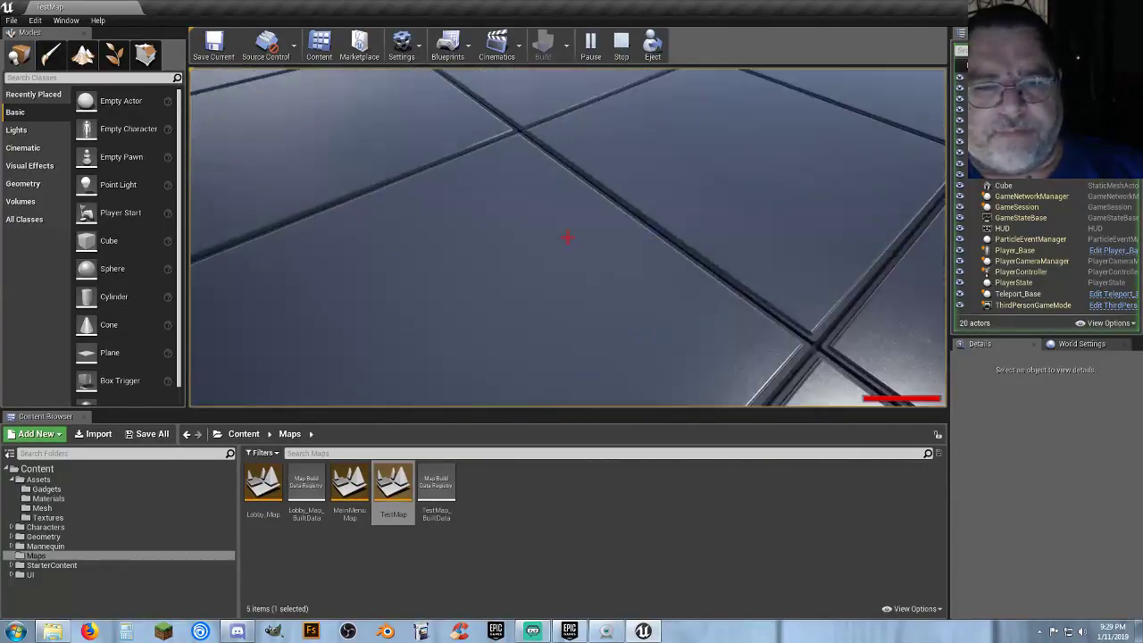
key("w")
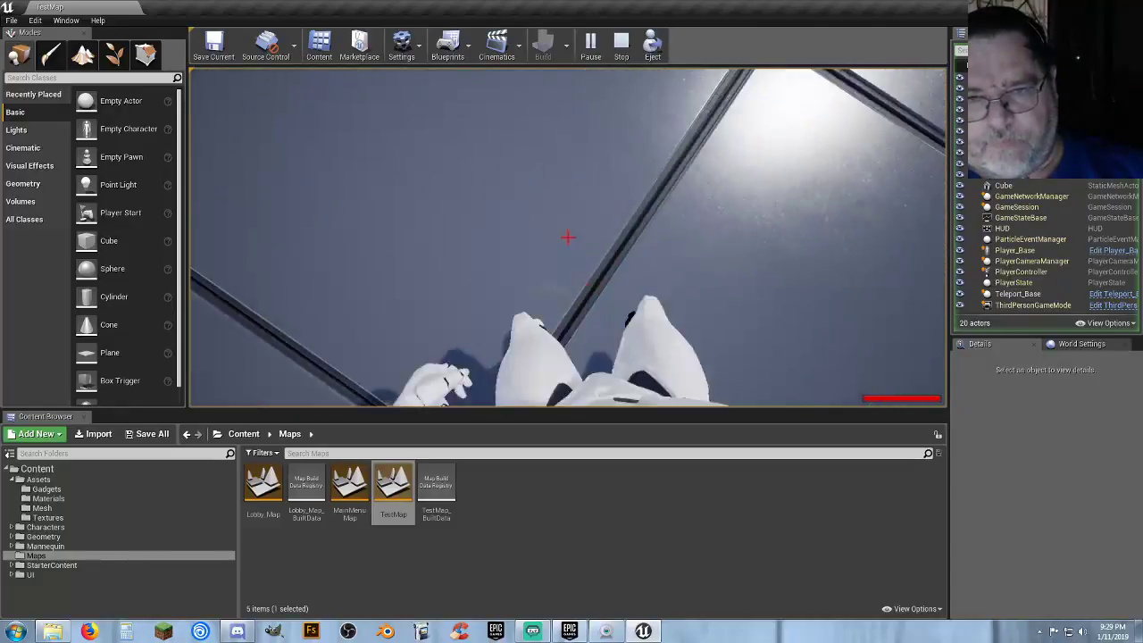
key("w")
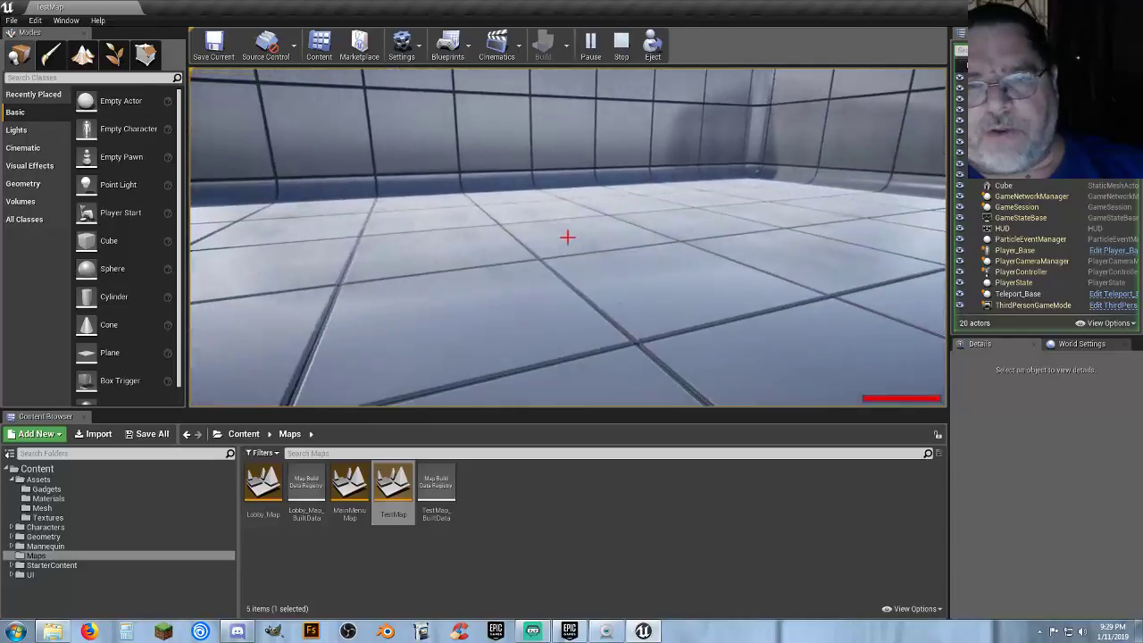
- Stop the TestMap playtest, return to the Epic Games Launcher library and open the V_Test project
key("Escape")
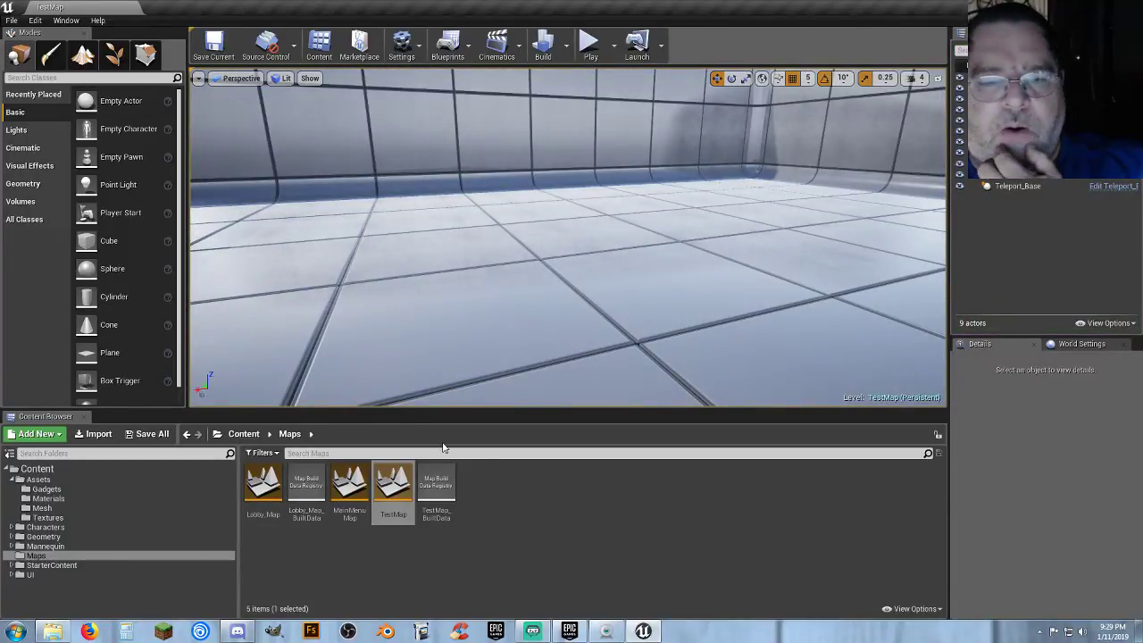
left_click(537, 542)
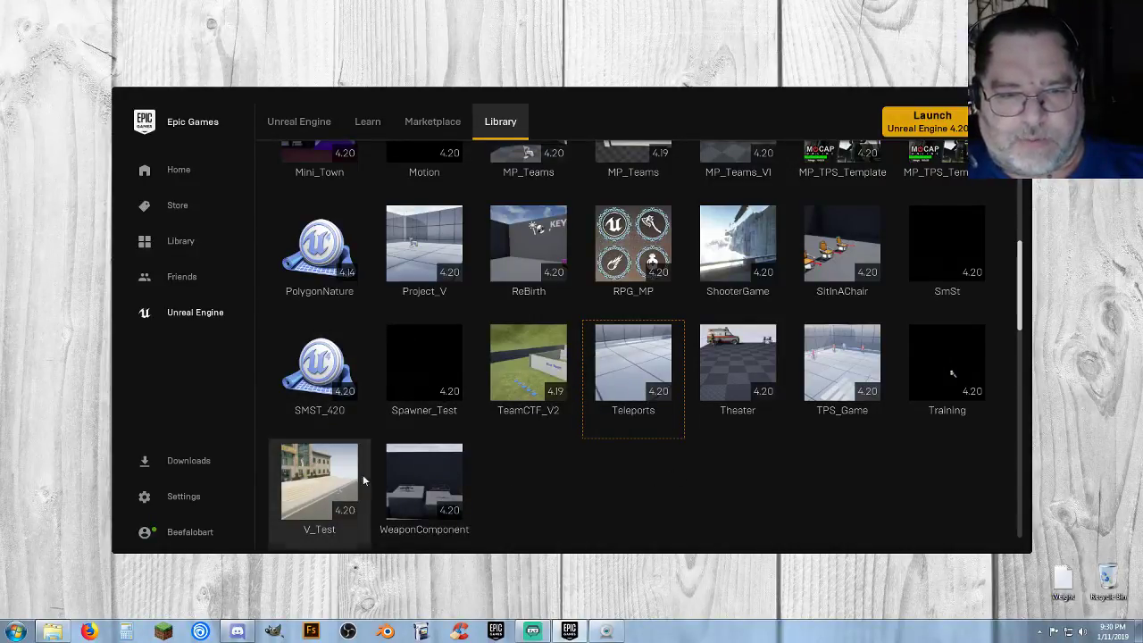
mouse_move(321, 479)
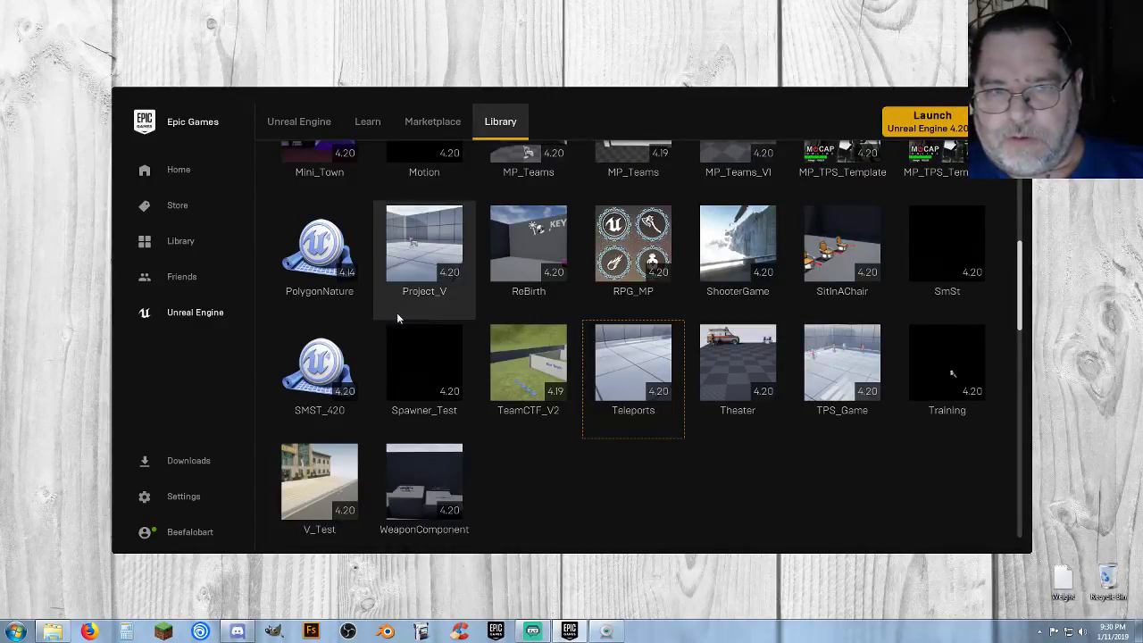
double_click(320, 486)
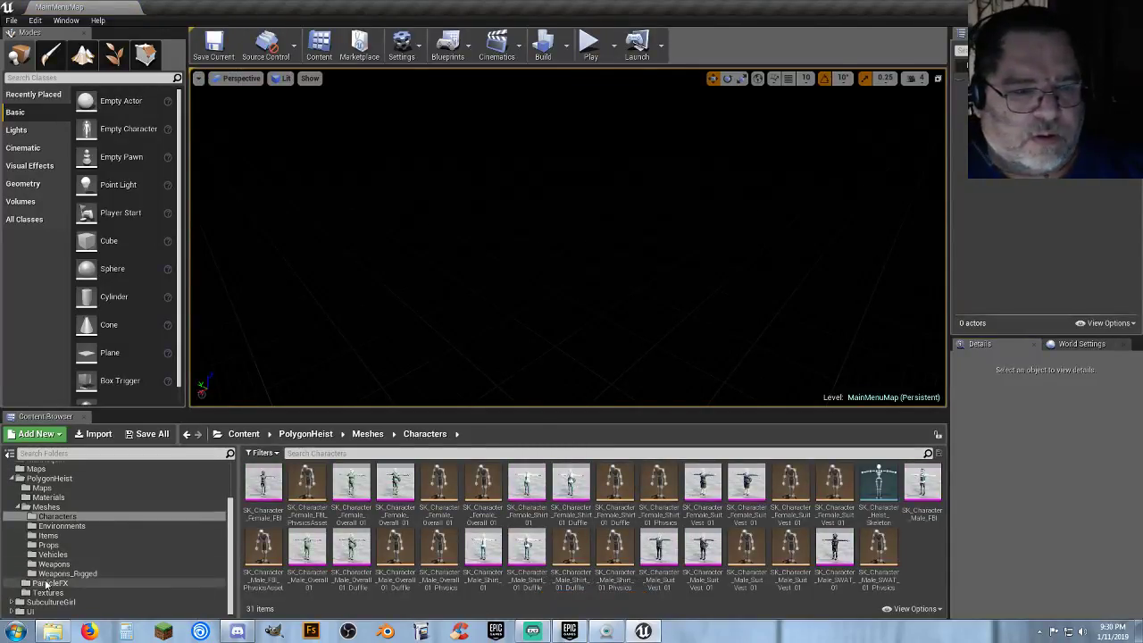
- Browse the project's map folders and open the Demonstration level from PolygonHeist/Maps
left_click(42, 487)
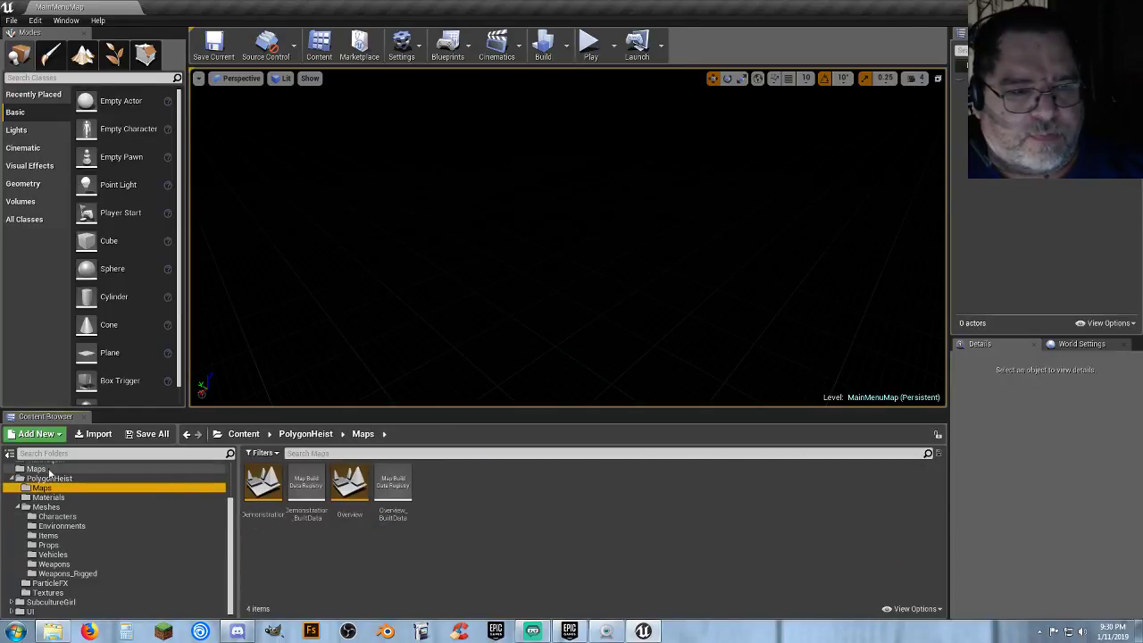
left_click(38, 470)
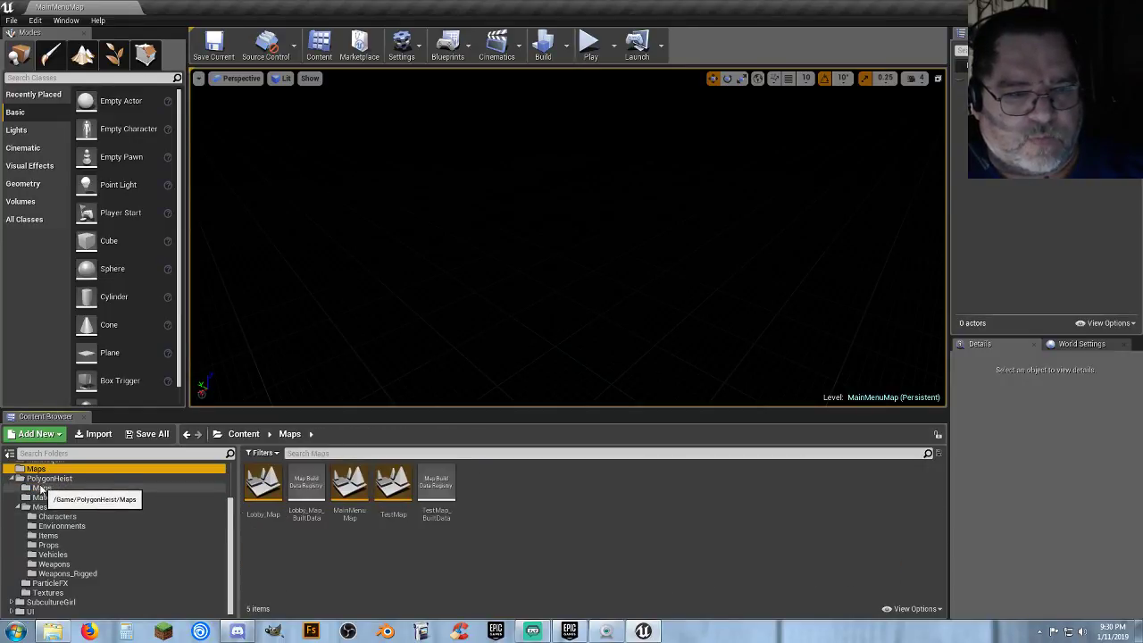
left_click(40, 489)
left_click(261, 491)
double_click(261, 491)
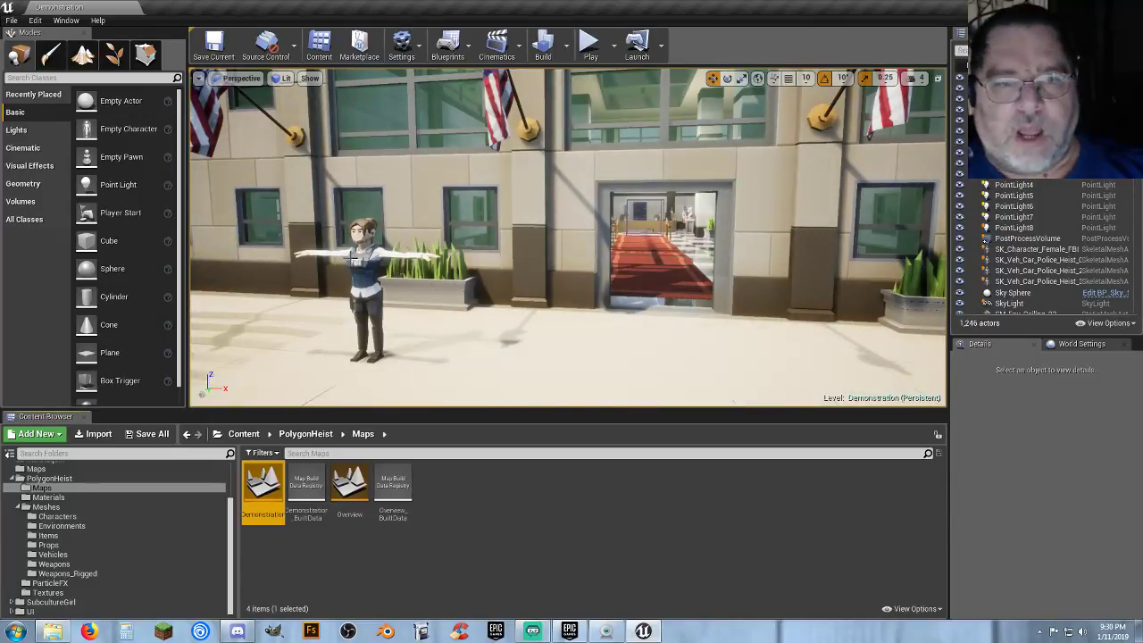
- Play the Demonstration level and move around the FBI character outside the Money Bank, testing the aiming view on it
mouse_move(536, 322)
right_mouse_down()
mouse_move(464, 321)
mouse_move(527, 322)
right_mouse_up()
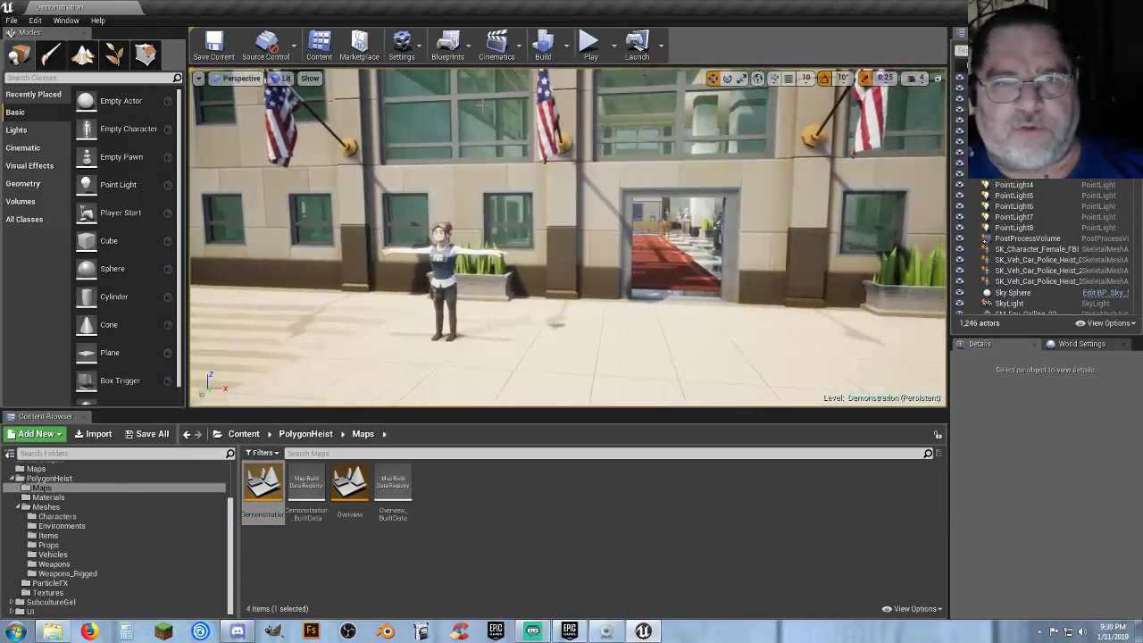
left_click(589, 44)
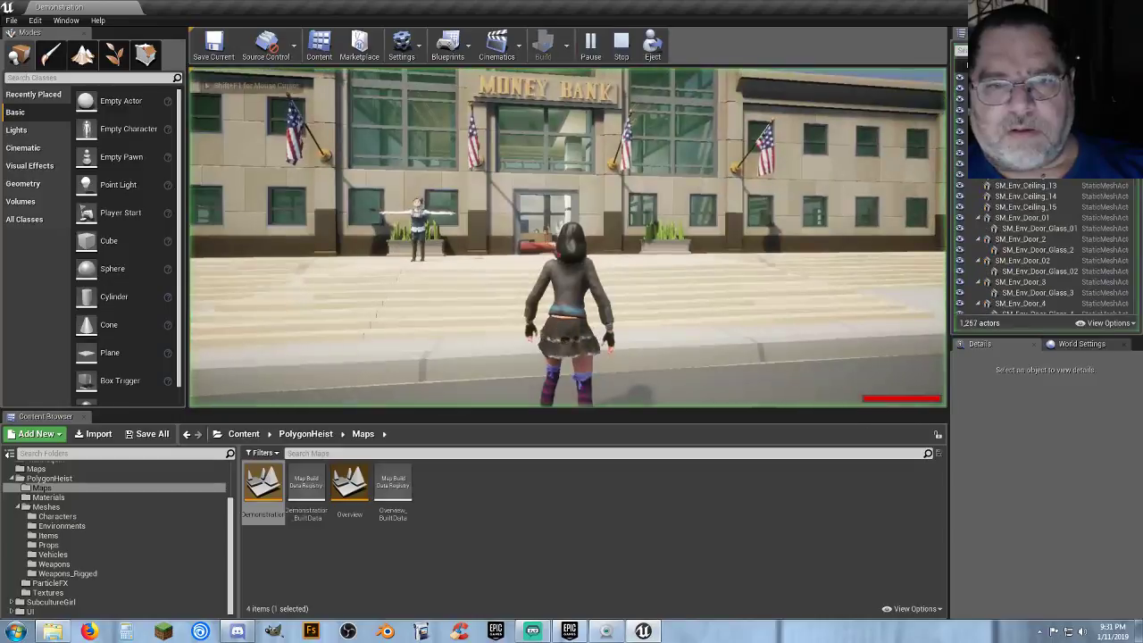
key("w")
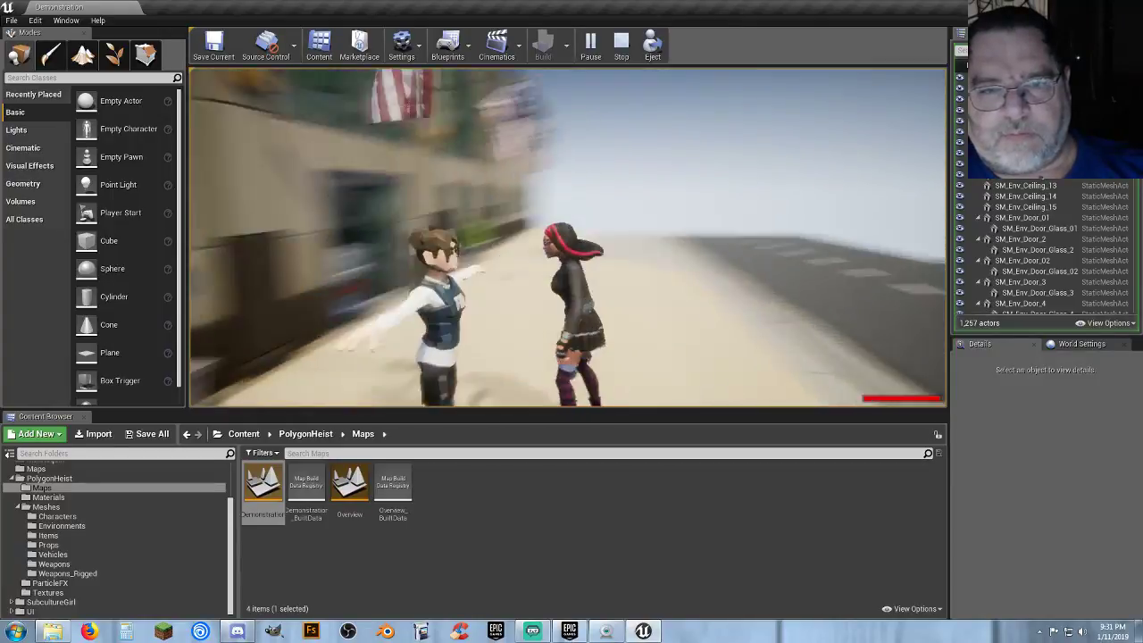
key("a")
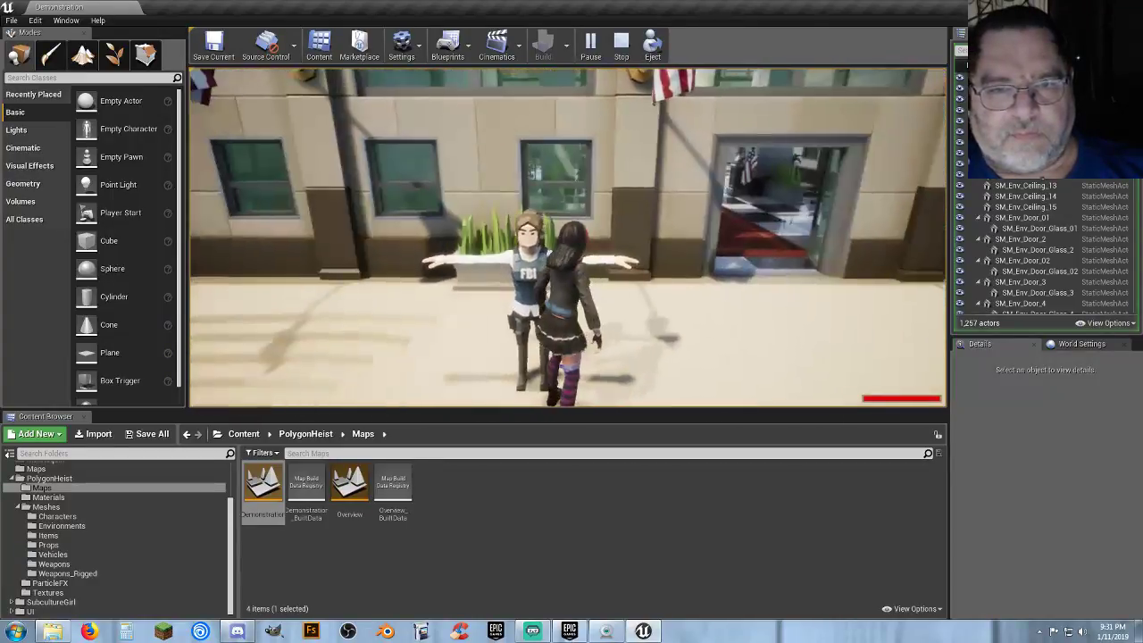
right_click(568, 237)
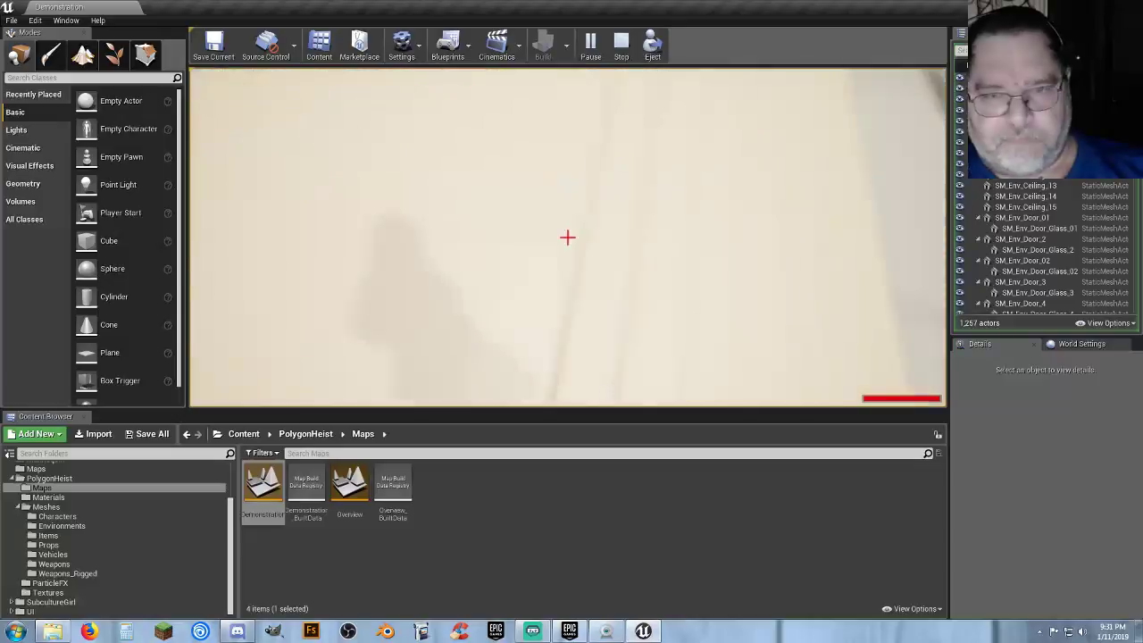
key("w")
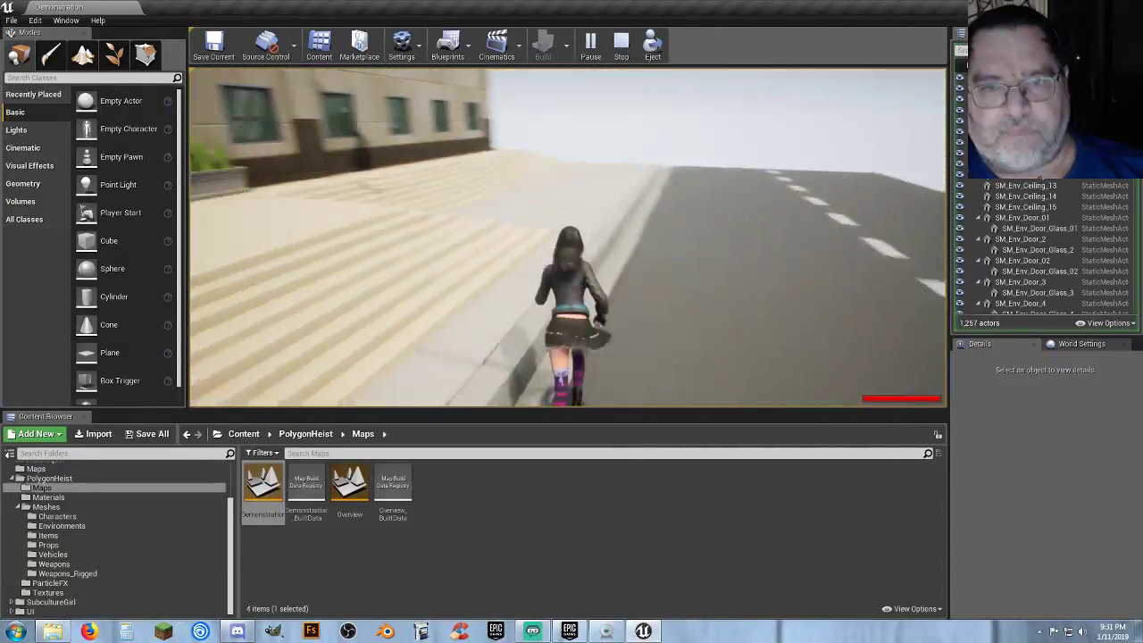
key("w")
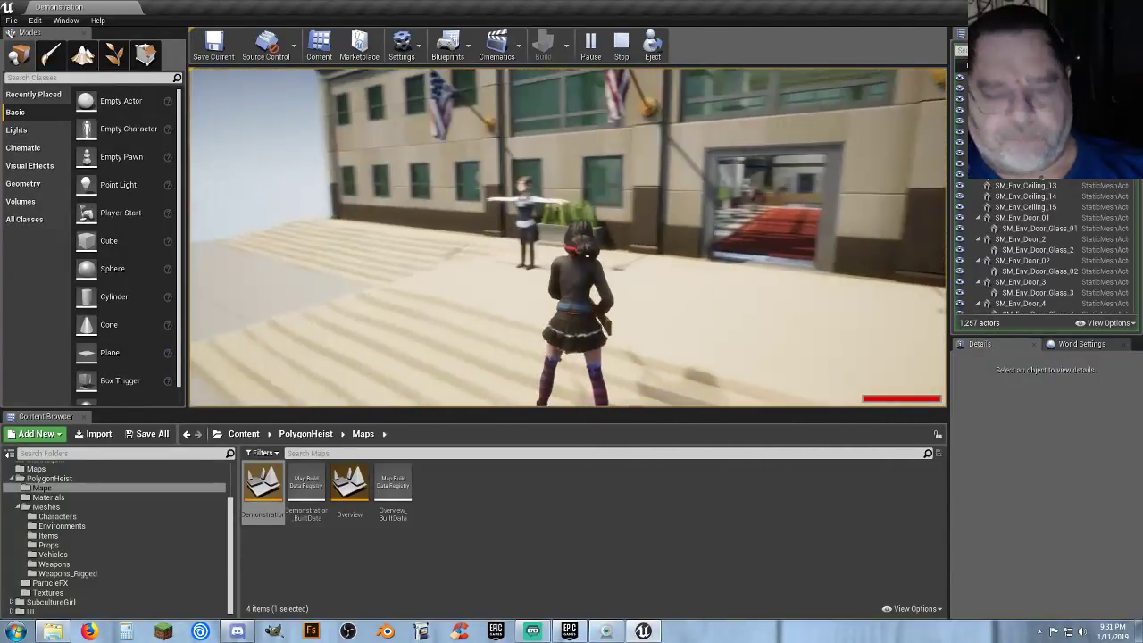
right_click(568, 237)
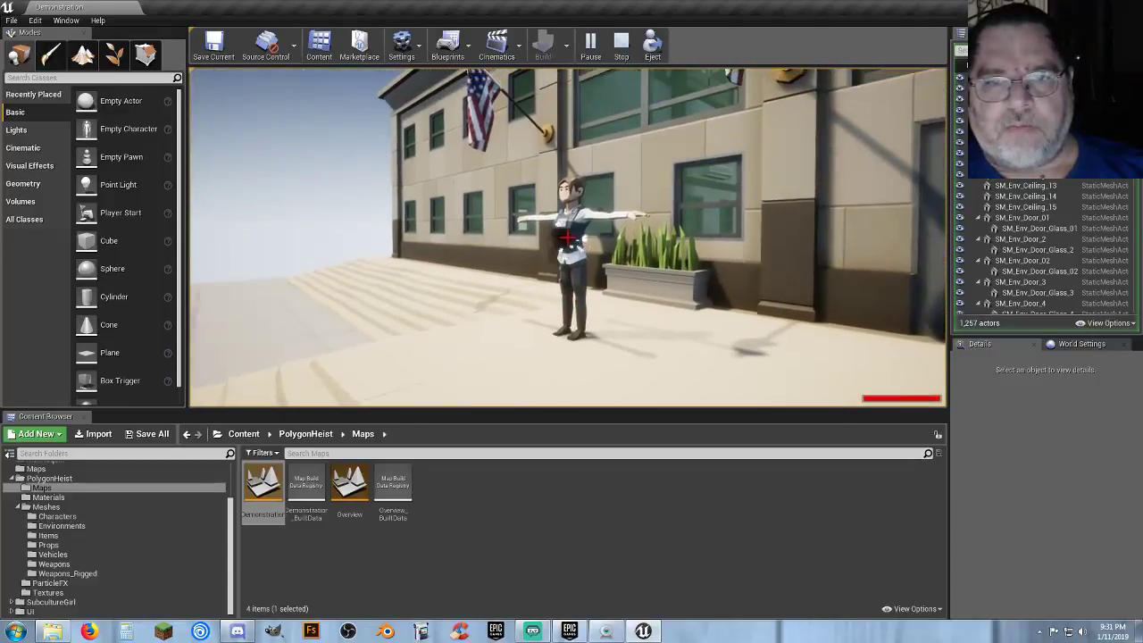
- Run through the bank entrance along the red carpet, look around the lobby and stop the playtest
key("w")
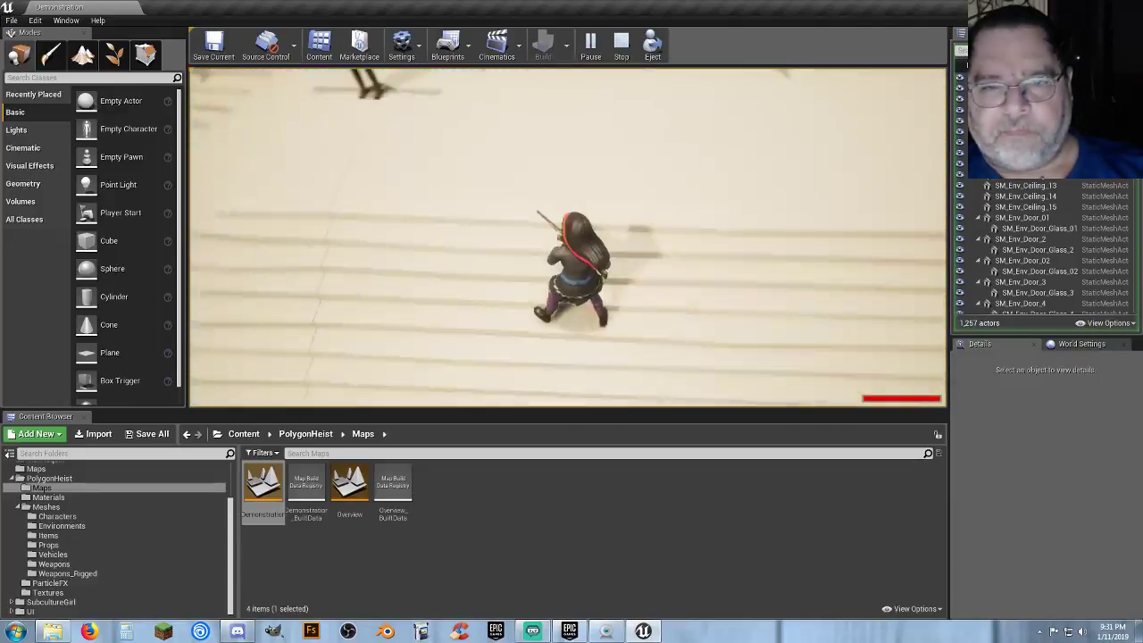
key("w")
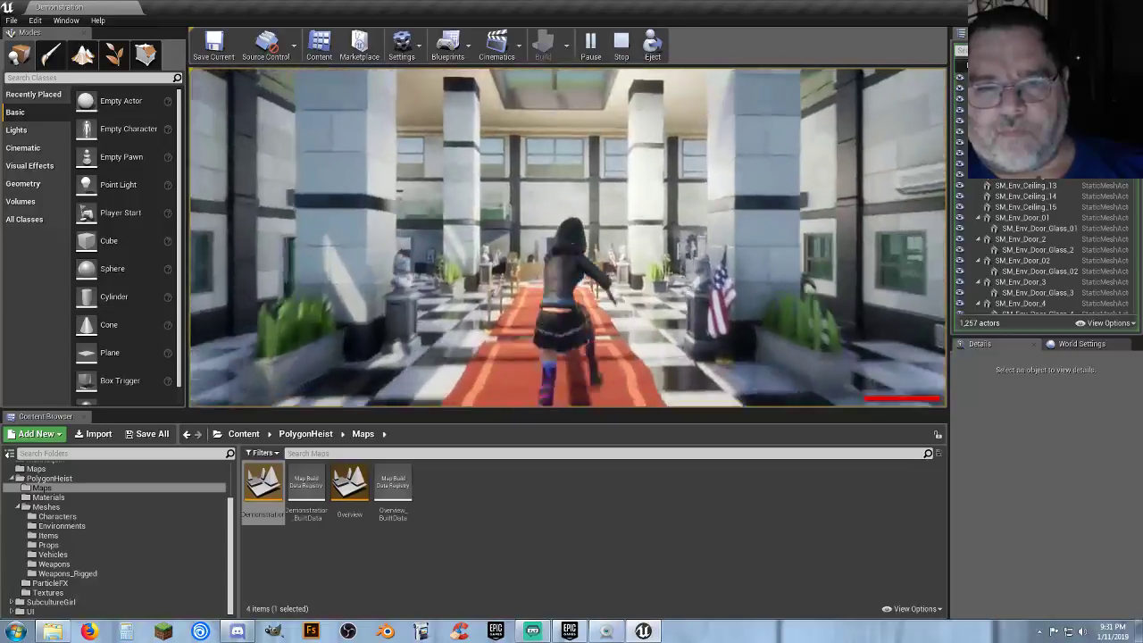
key("w")
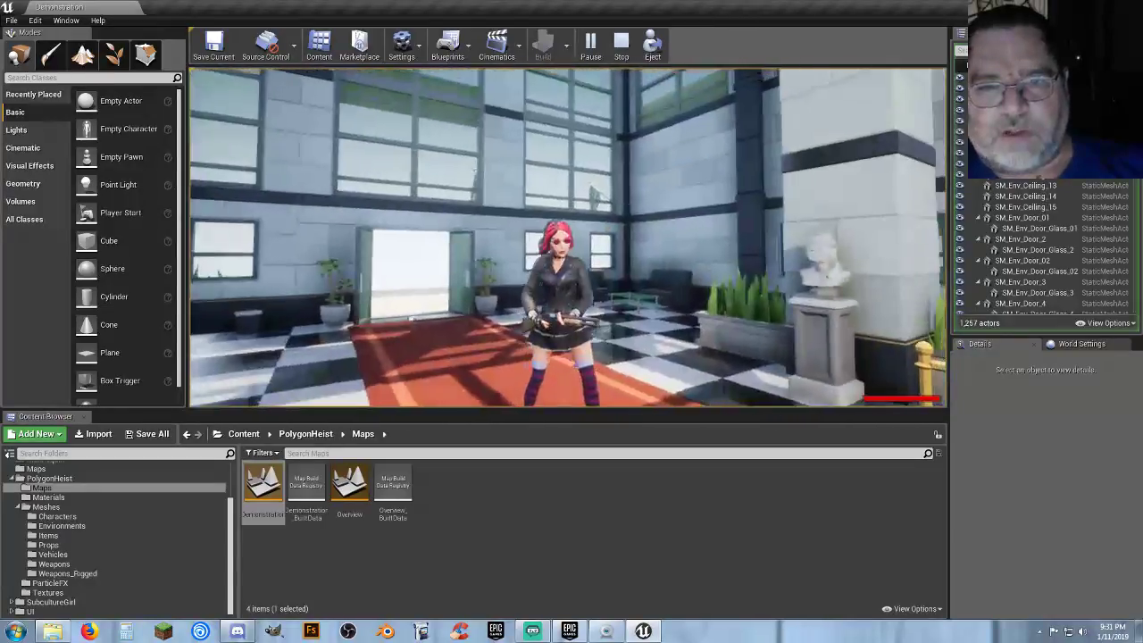
key("Escape")
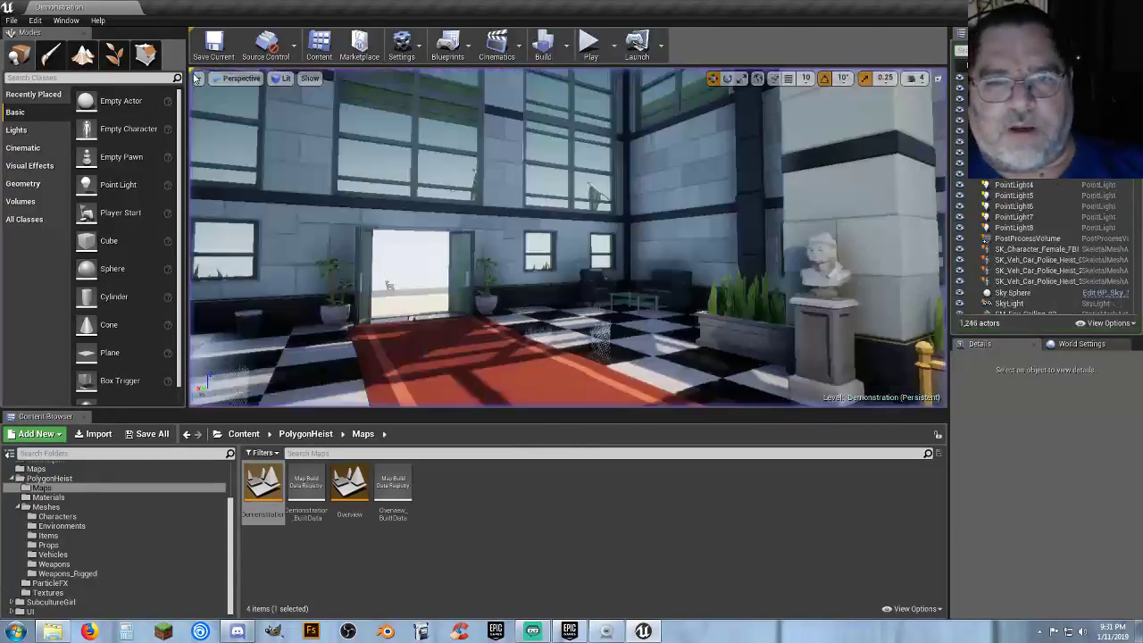
- Leave the V_Test project, switch to the standalone city game and start a multiplayer game from its main menu
left_click(571, 542)
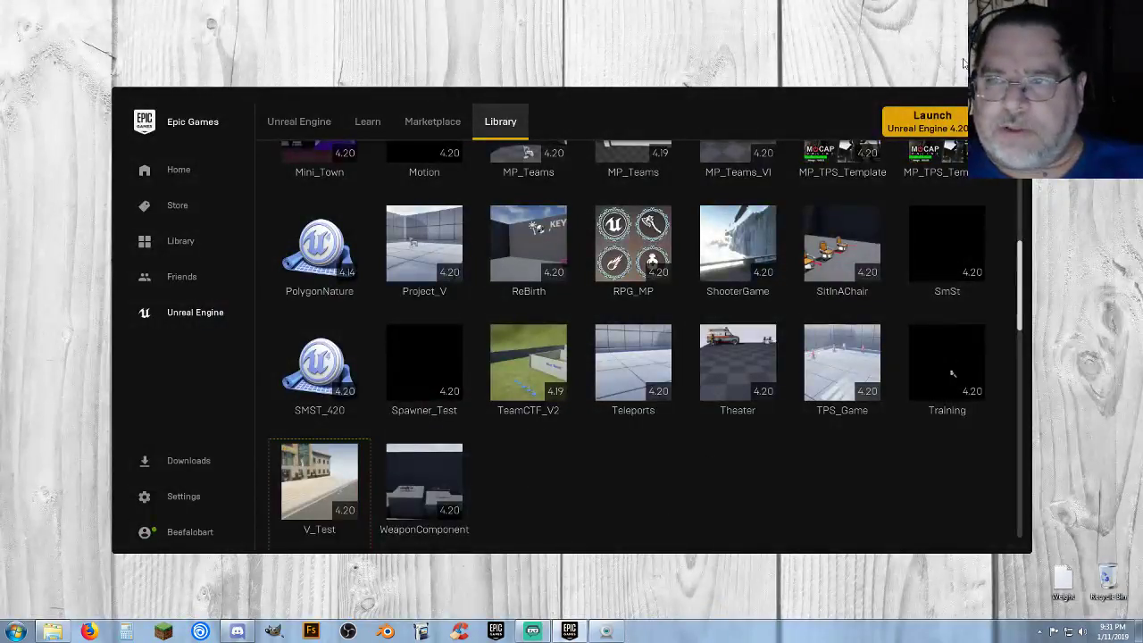
left_click(951, 100)
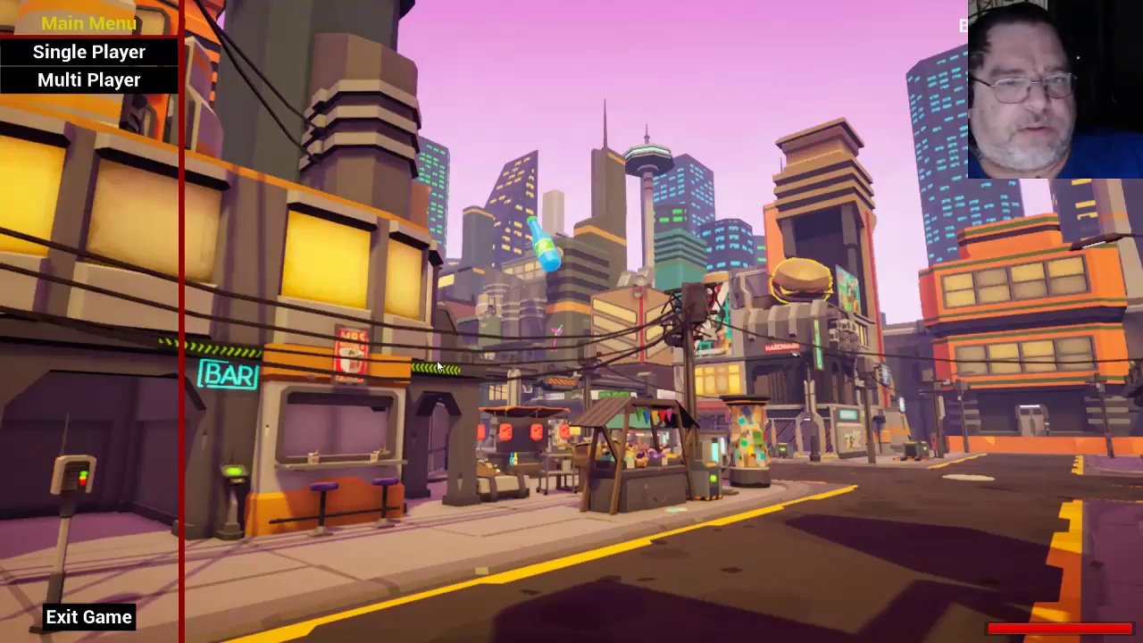
left_click(100, 85)
left_click(115, 108)
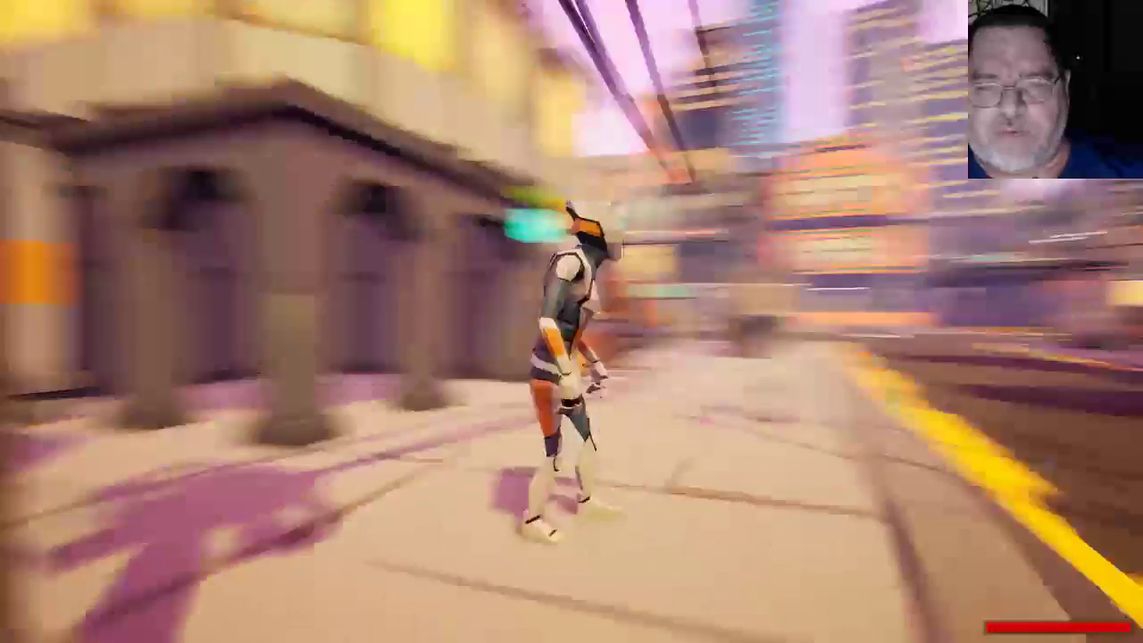
- Run the robot character into the room marked 458 and back out to the manhole cover in the street
key("w")
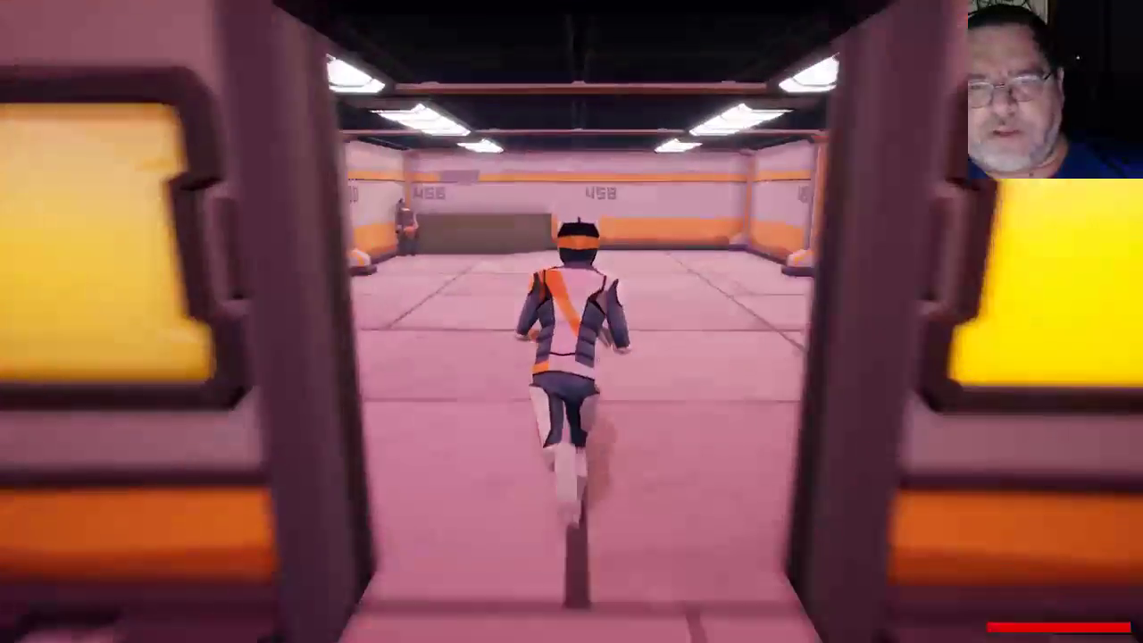
key("w")
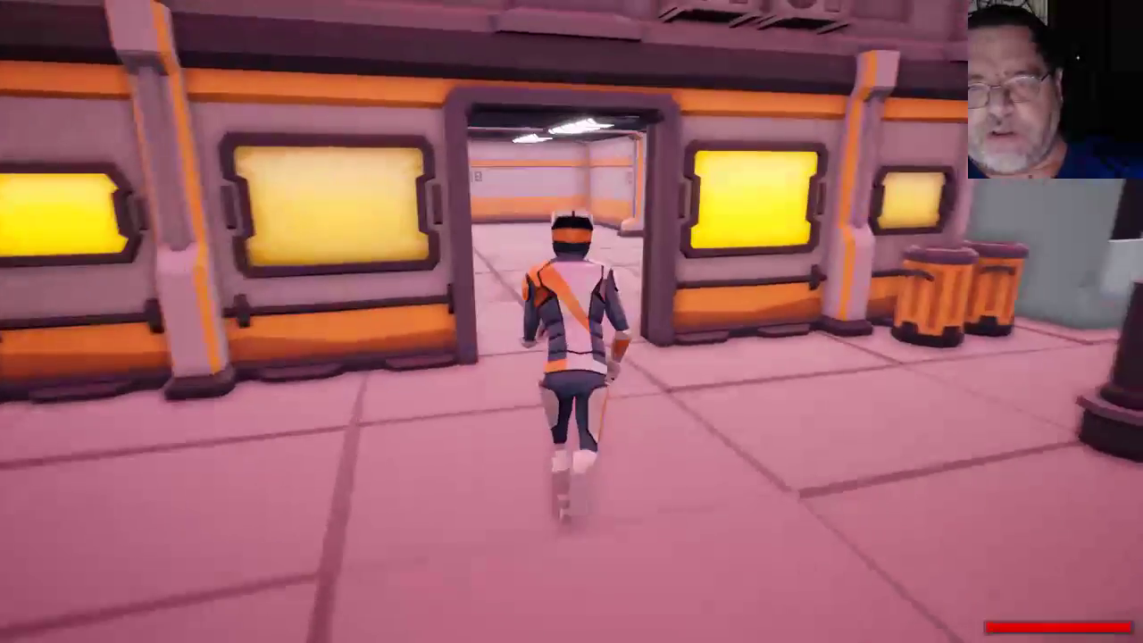
key("s")
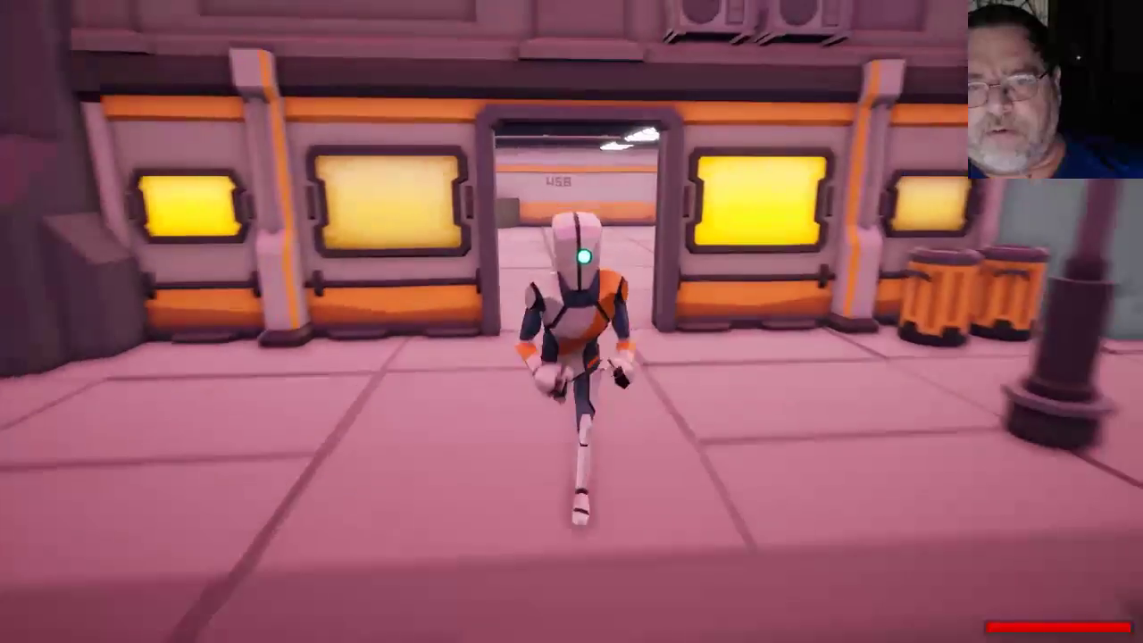
key("w")
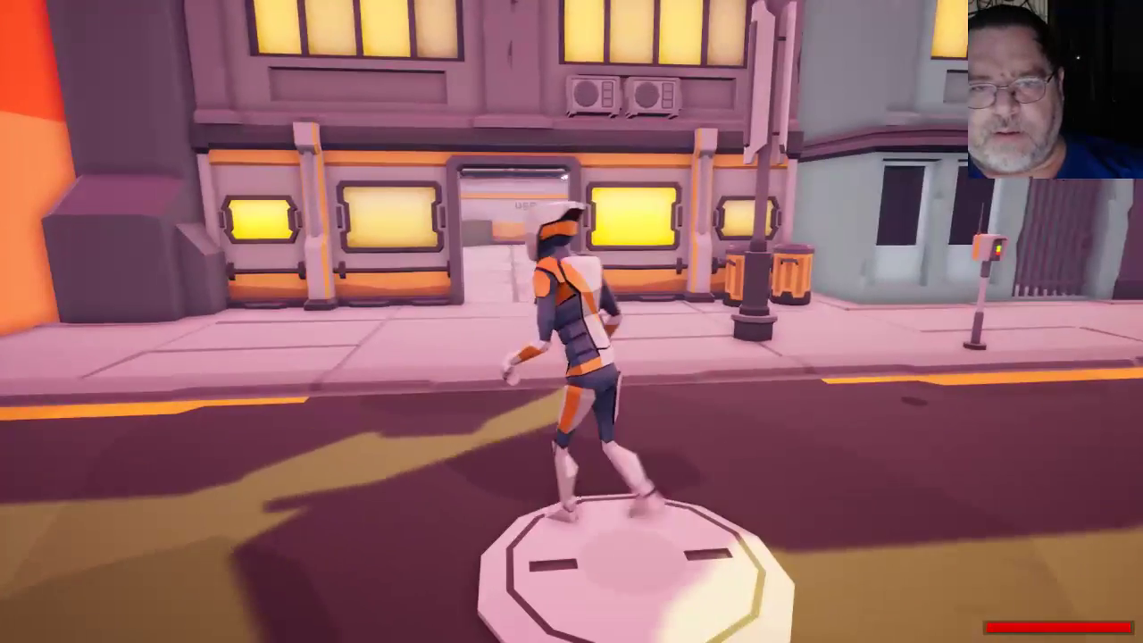
- Mount the hoverboard in the street, ride it to the room's doorway and test dismounting on the way inside
key("e")
key("w")
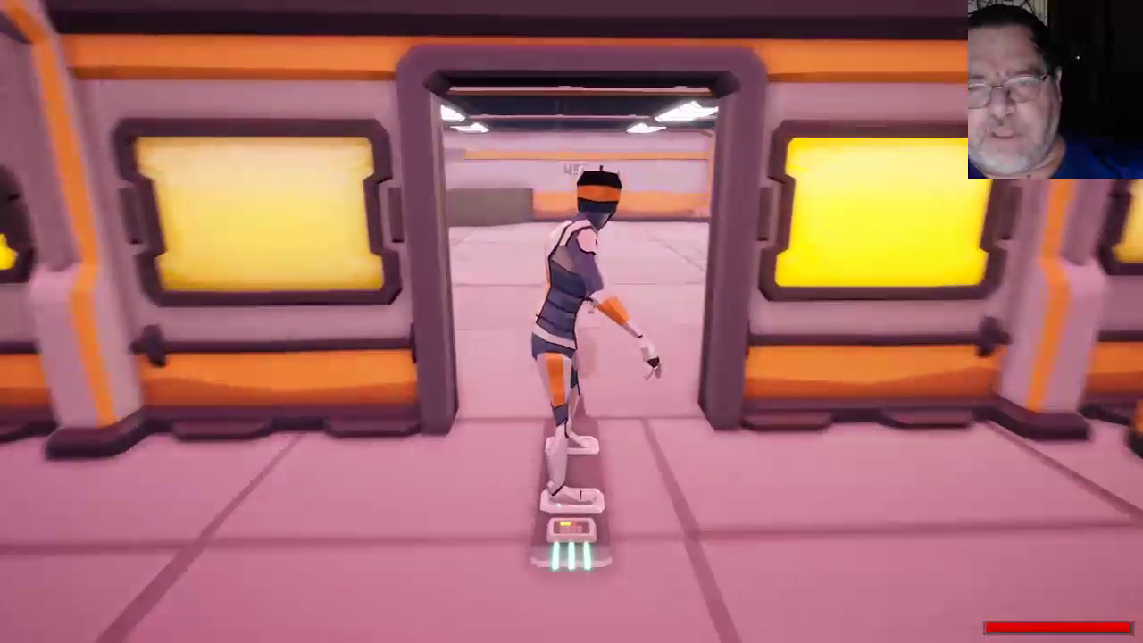
key("e")
key("w")
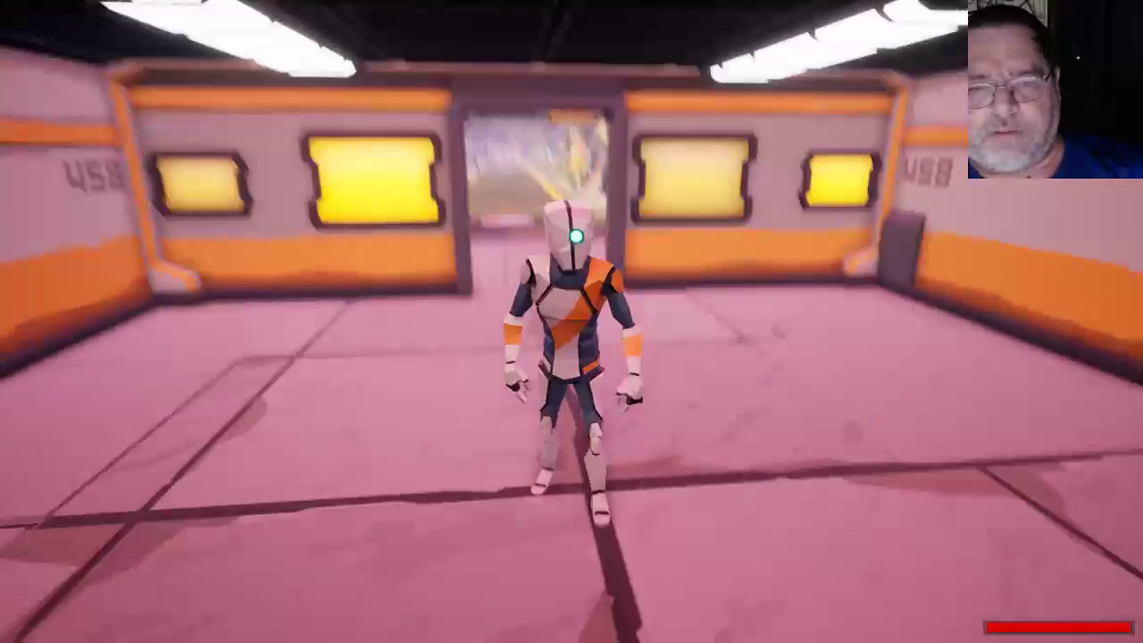
- Run out of the room to the street and back in to test crossing its doorway on foot
key("w")
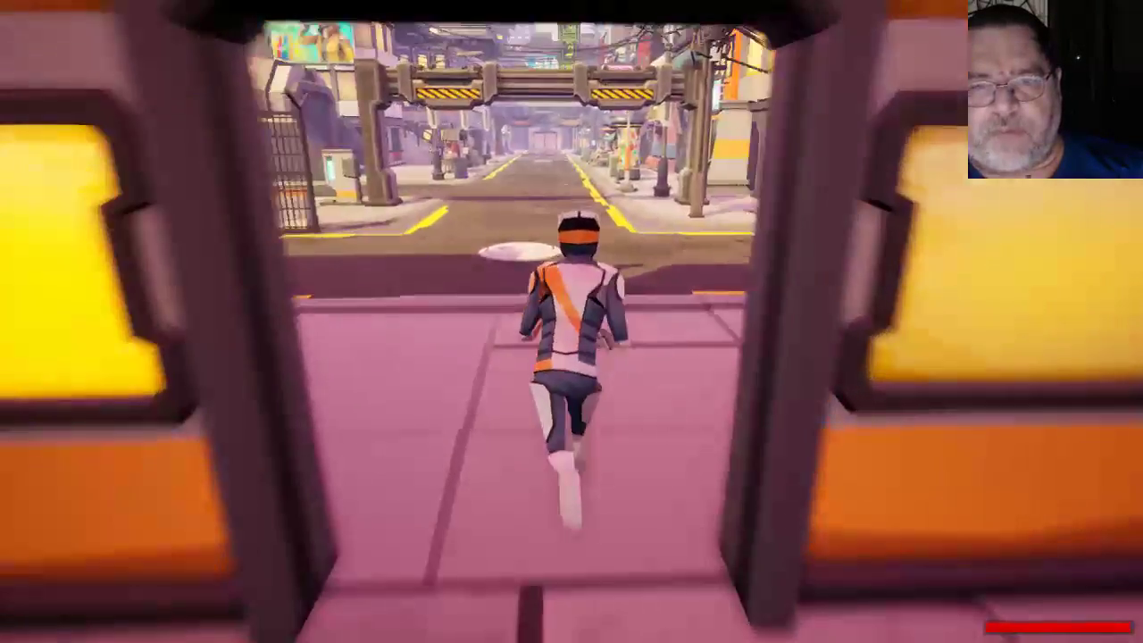
key("w")
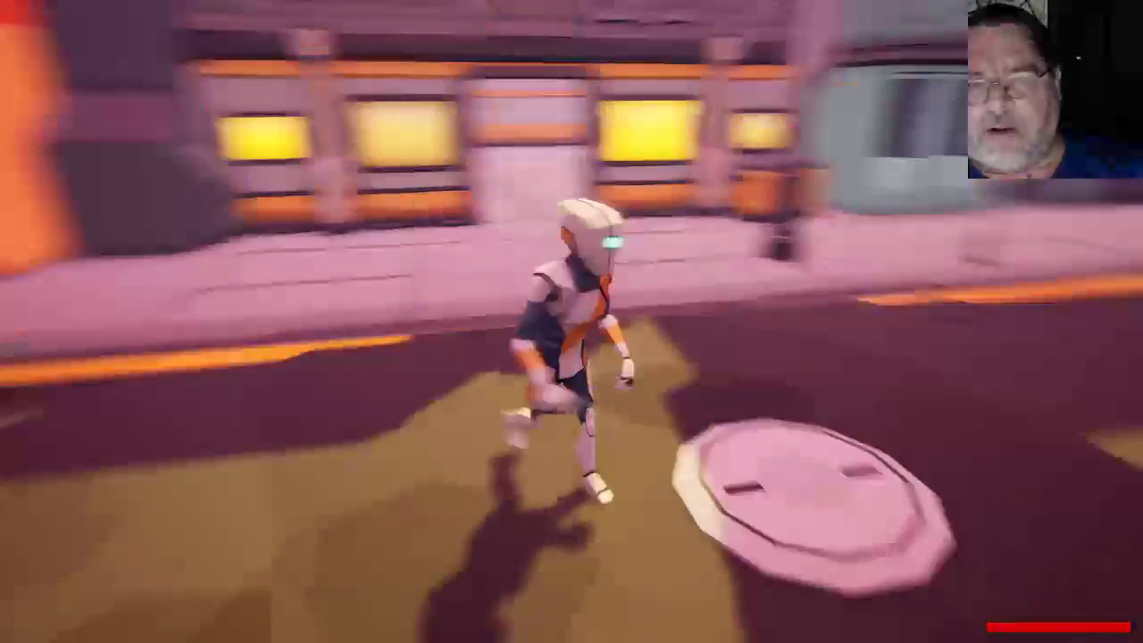
key("w")
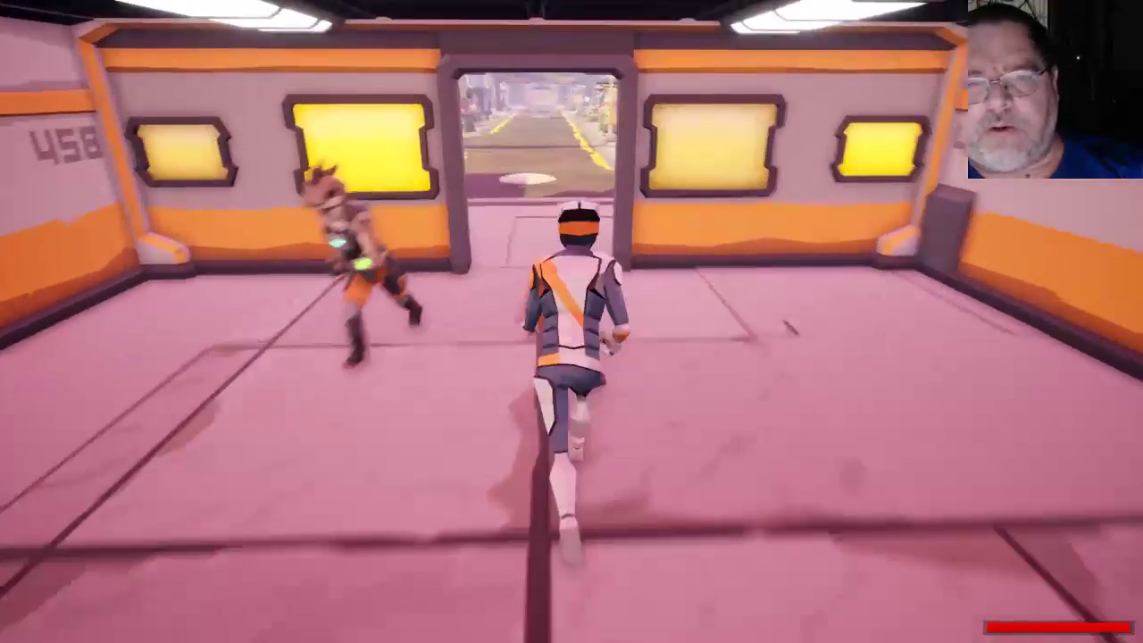
- Return to the street, mount the hoverboard and ride it along the main city road, turning near the overhead gantry
key("w")
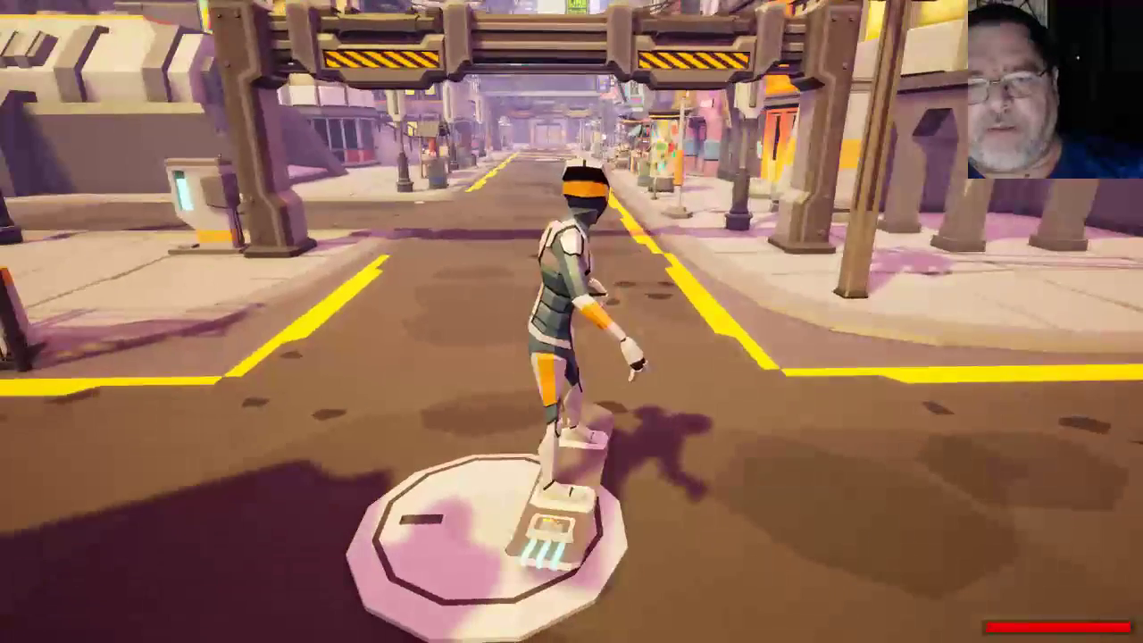
key("w")
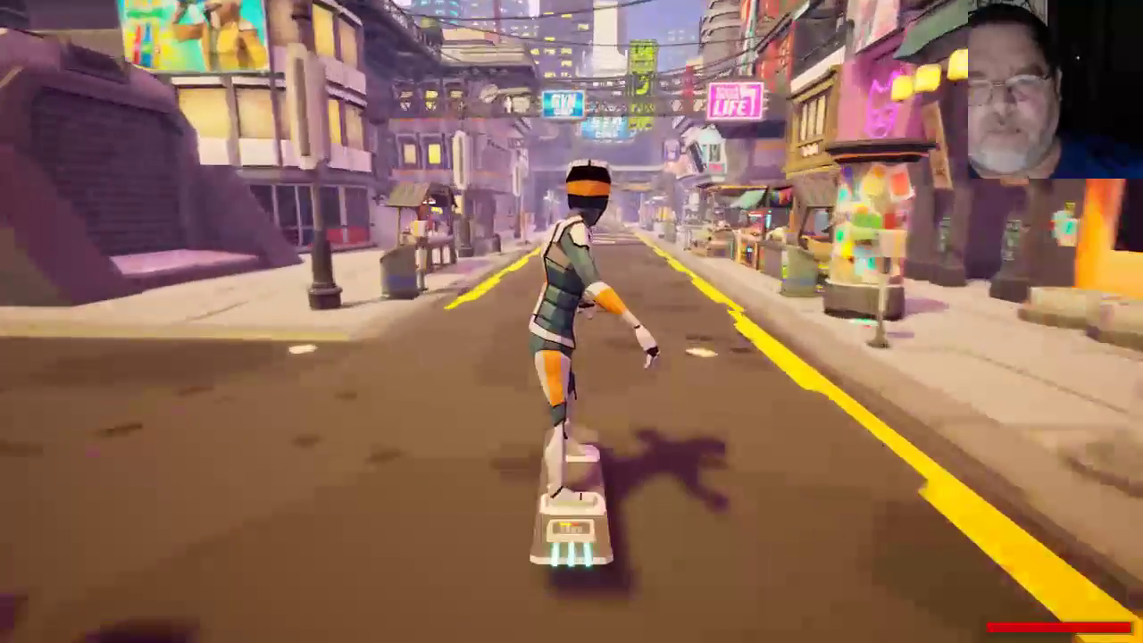
key("w")
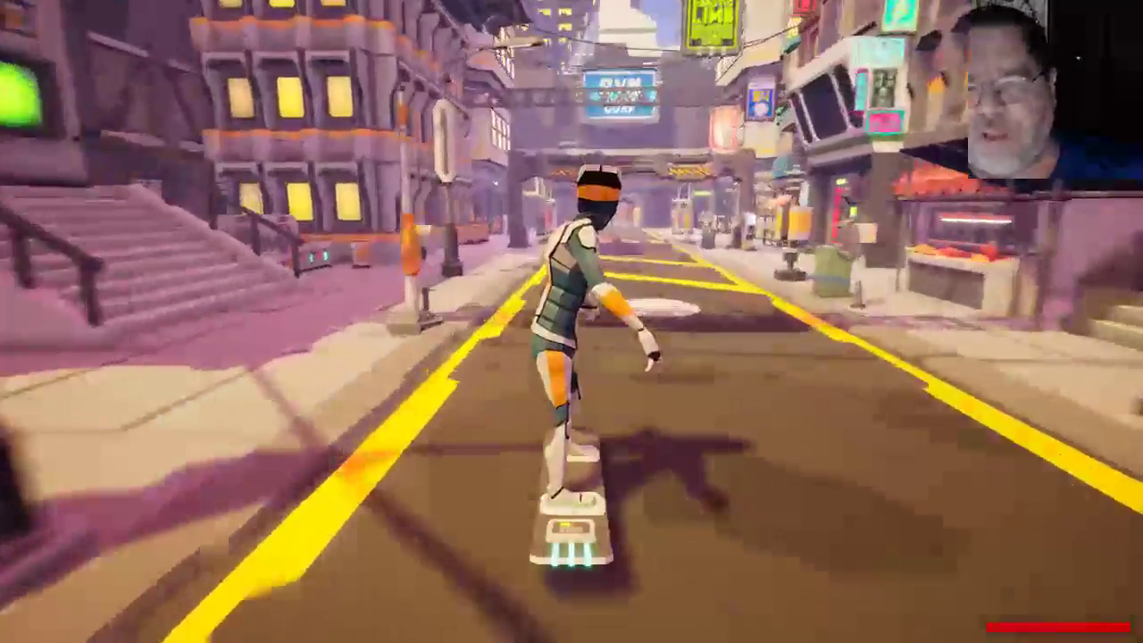
key("w")
key("a")
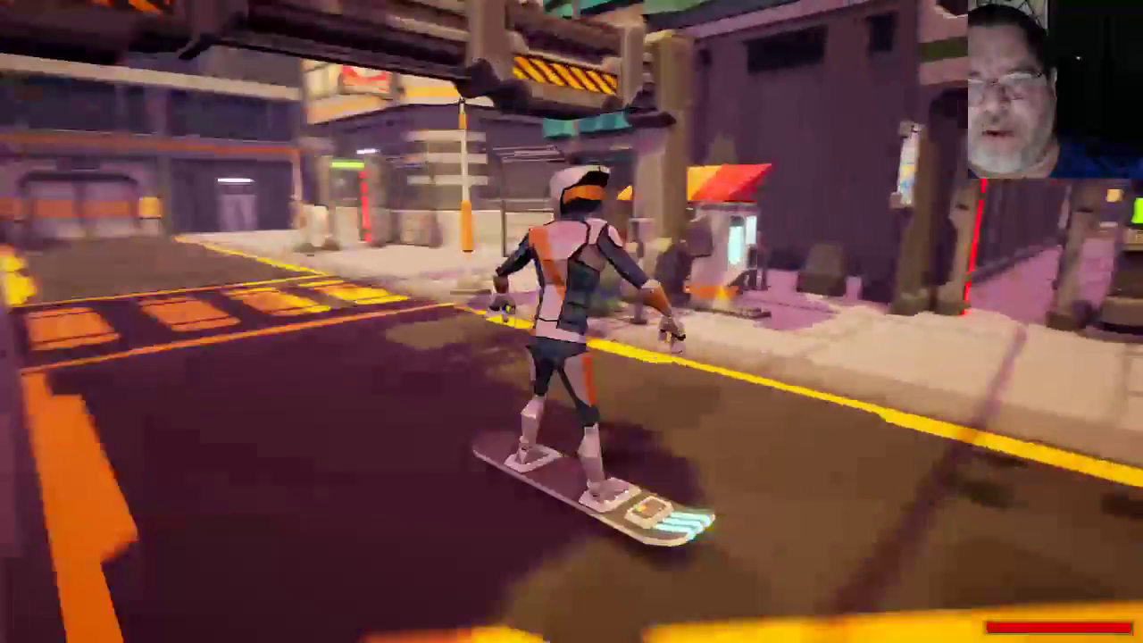
- Ride the hoverboard past the gated side passage and along the main city road to the intersection with the manhole cover, turning there
key("a")
key("w")
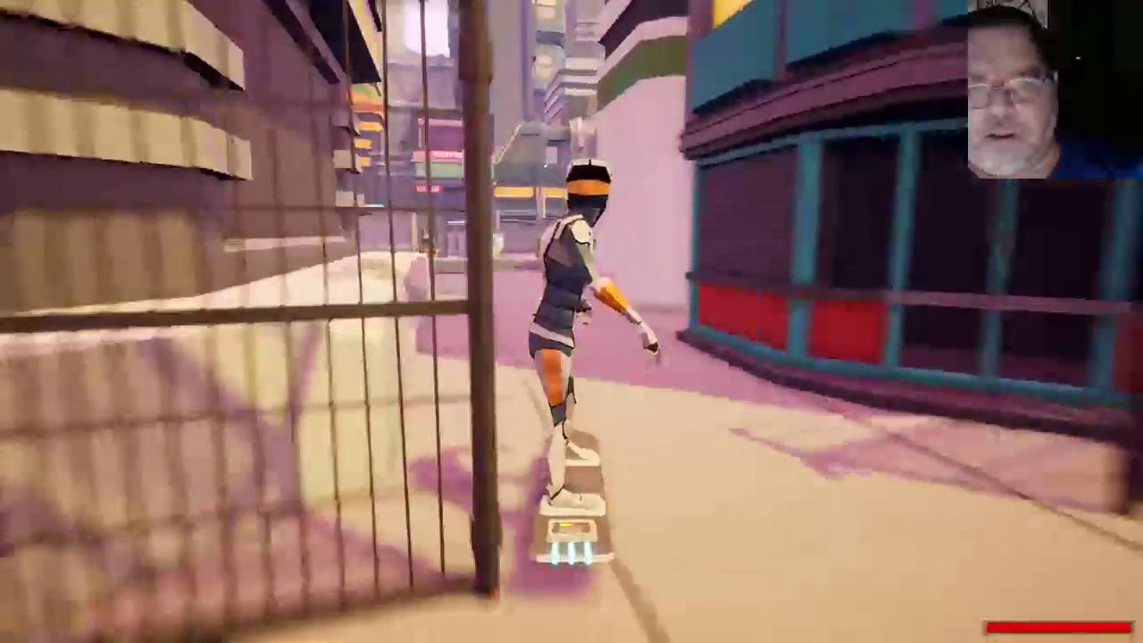
key("w")
key("a")
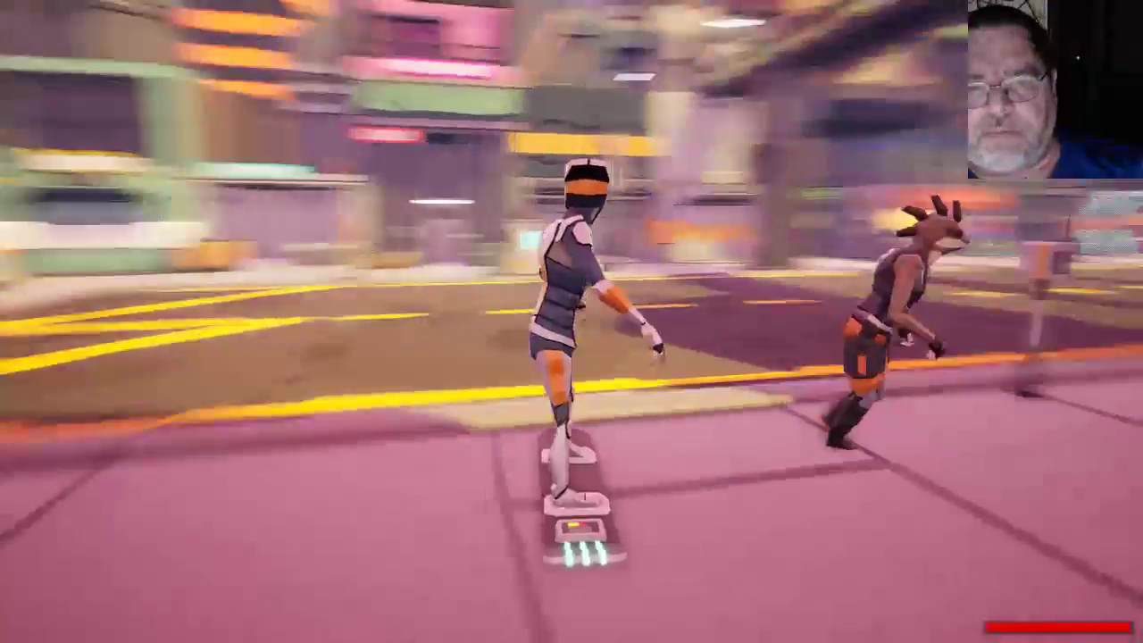
key("a")
key("w")
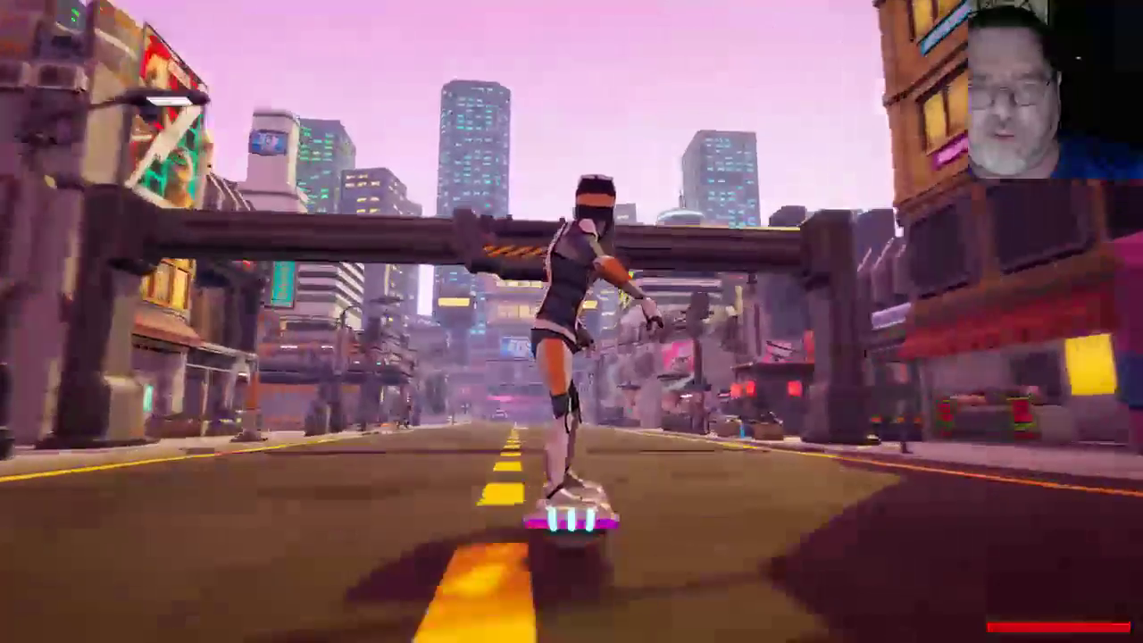
key("w")
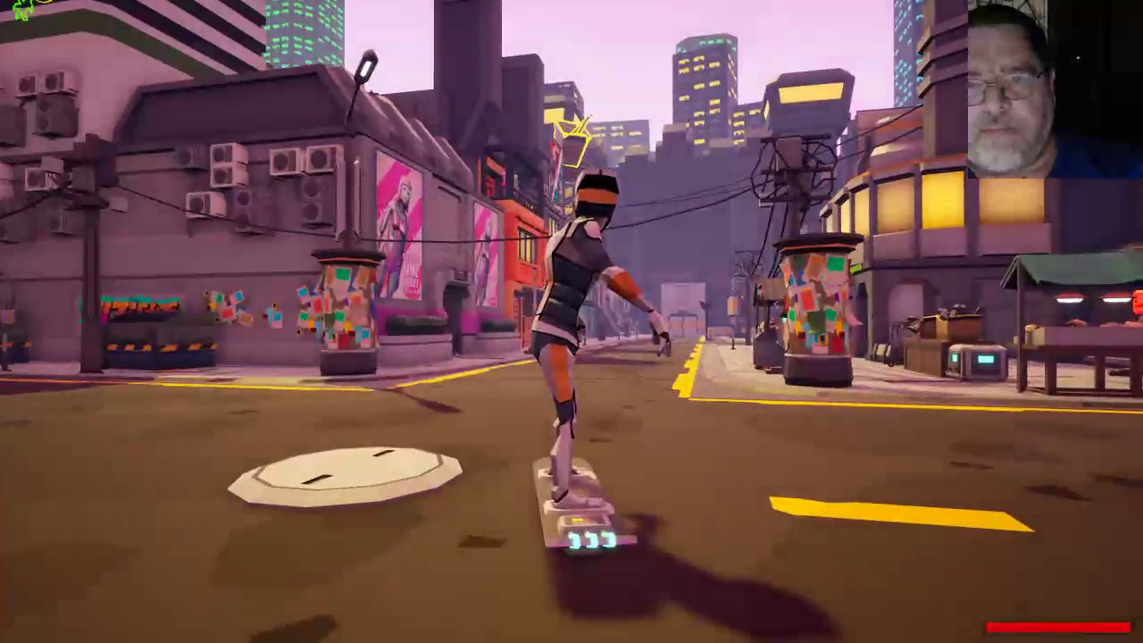
key("d")
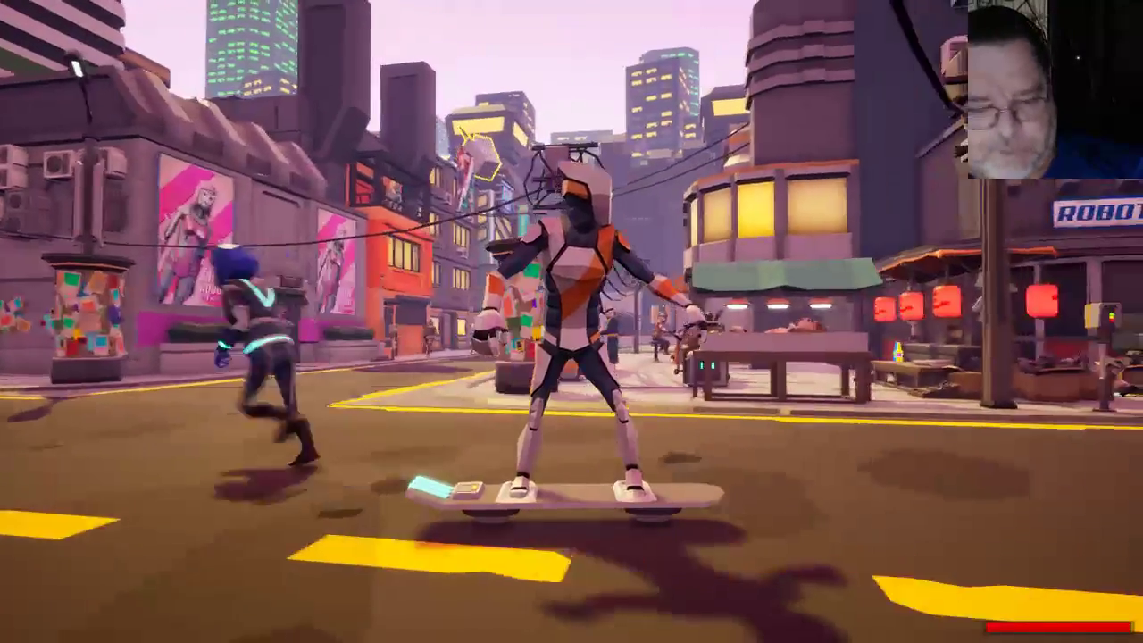
- Test the alternate camera view, then run the robot character on foot around the street corner and up to the raised walkway
key("v")
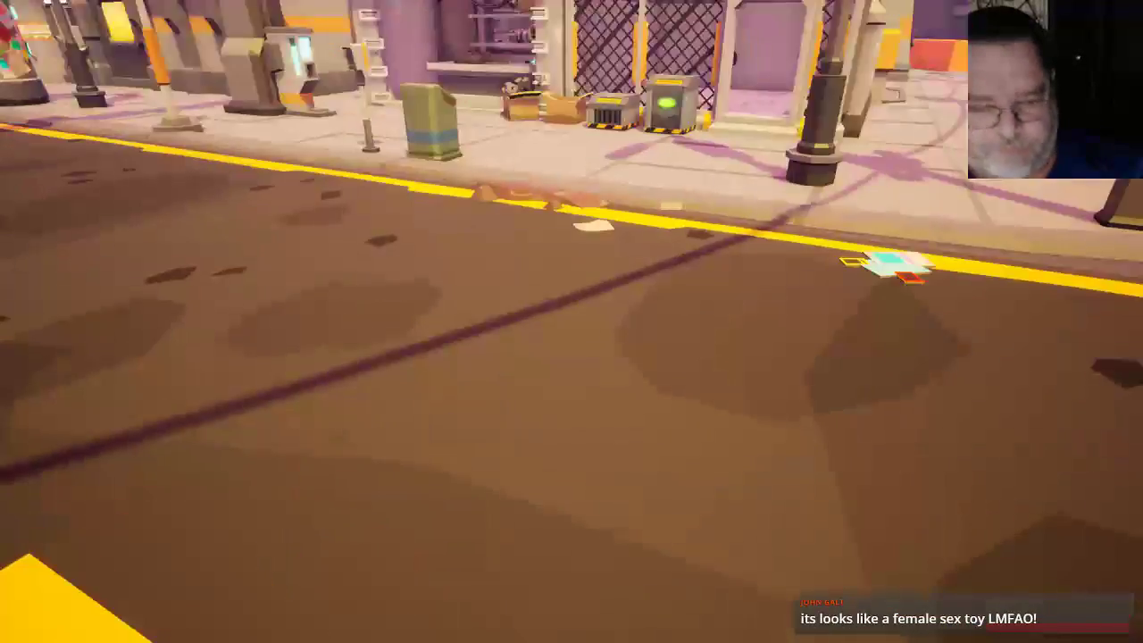
key("w")
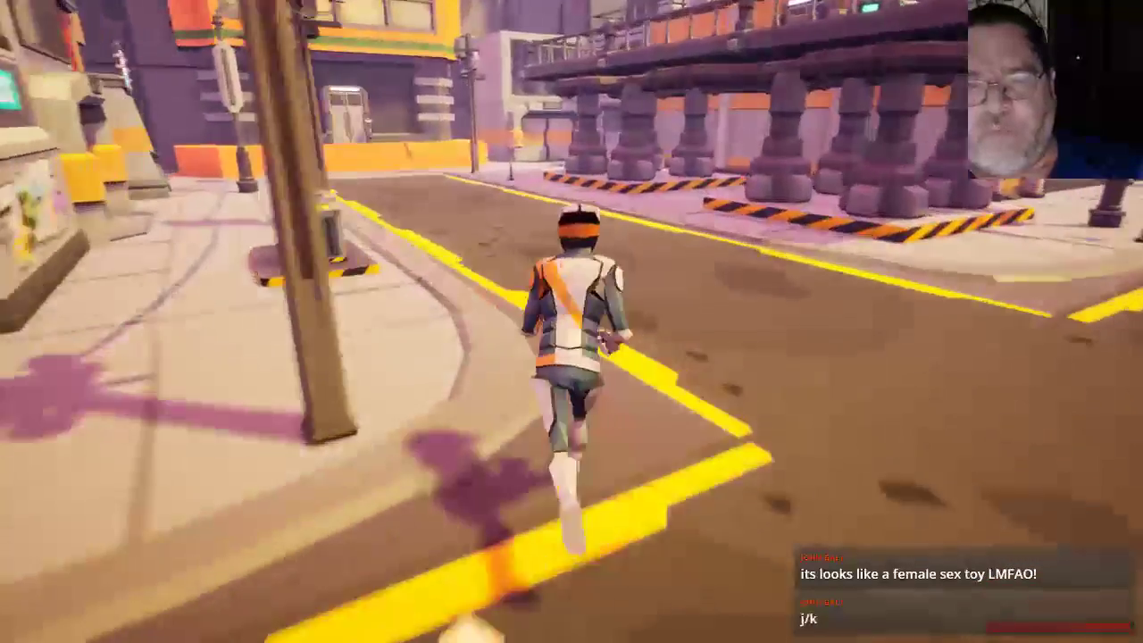
key("w")
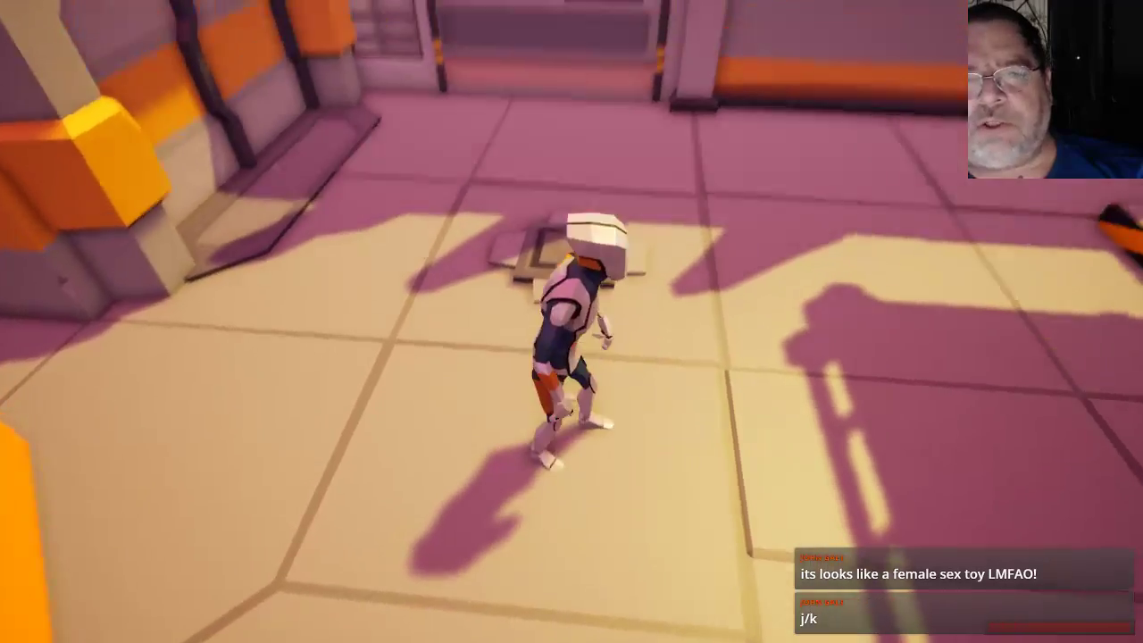
key("w")
key("space")
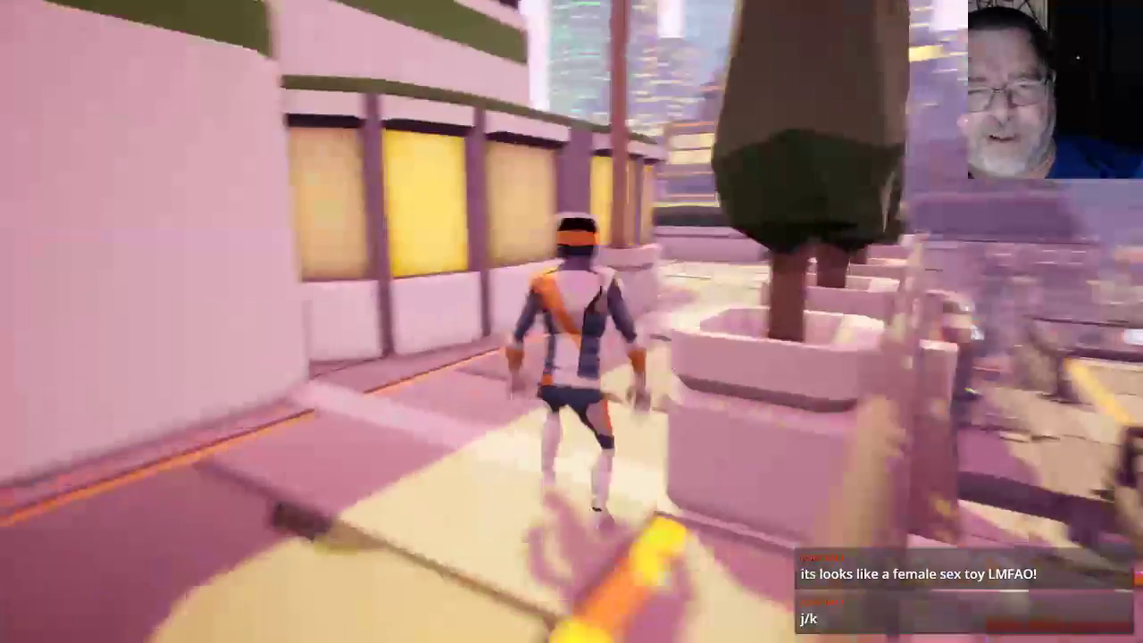
- Run the character along the raised walkway and its edge hedge overlooking the street, and test jumping from there
key("w")
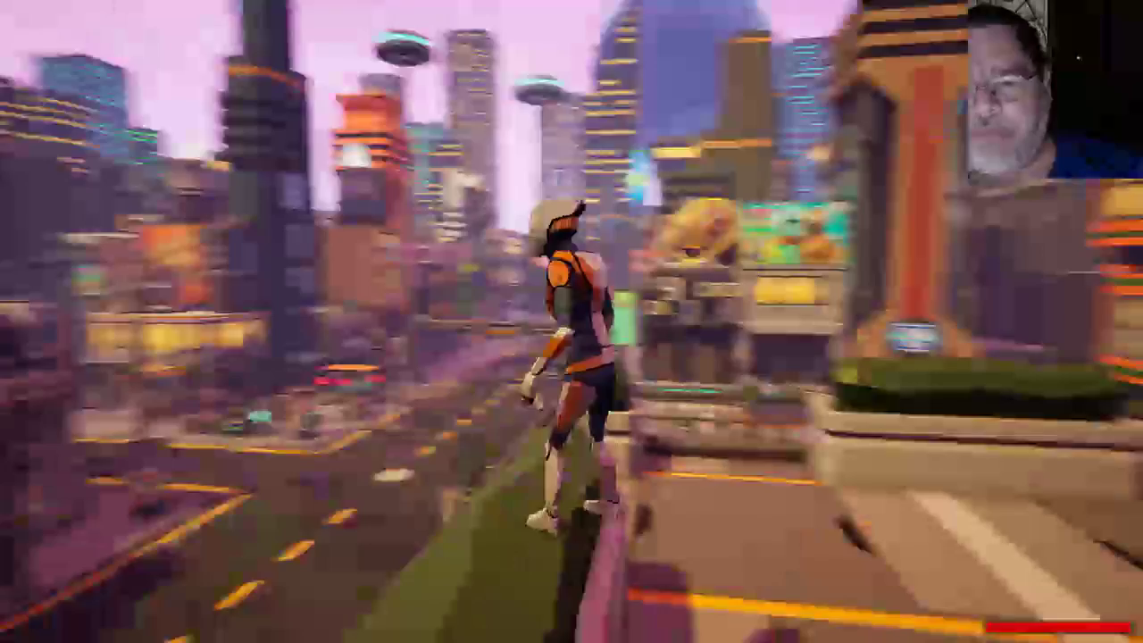
key("w")
key("w")
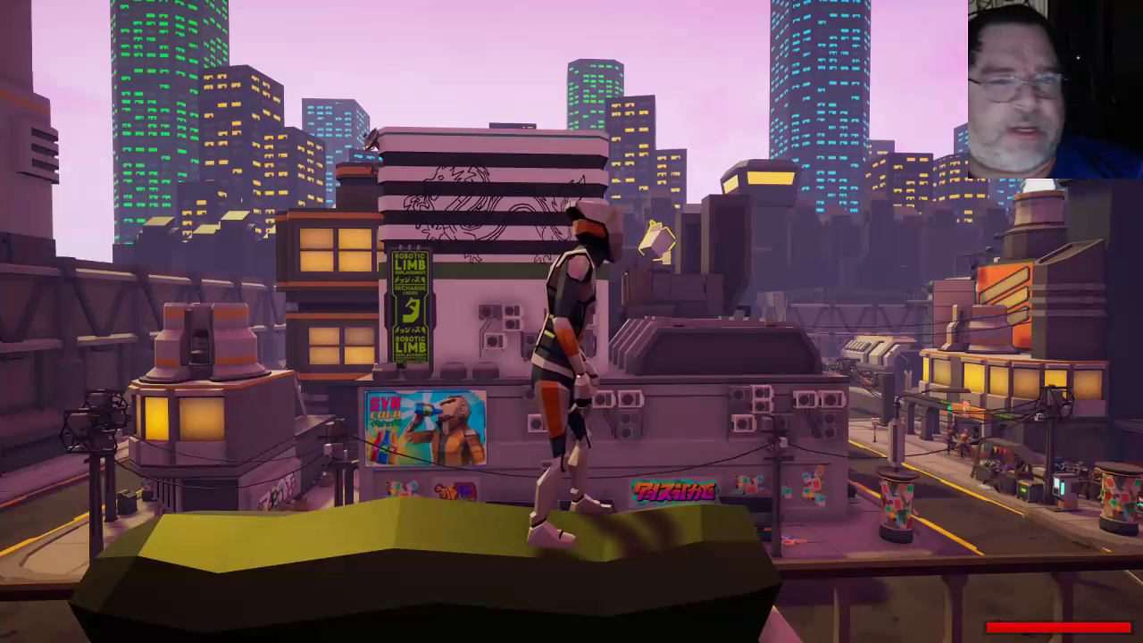
key("w")
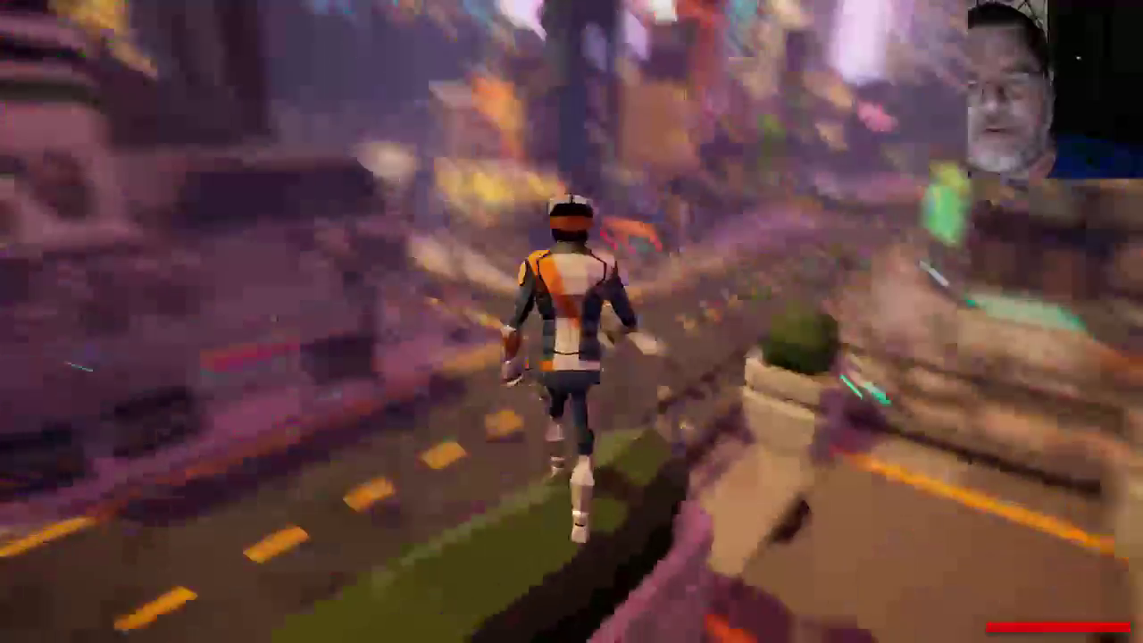
key("space")
key("space")
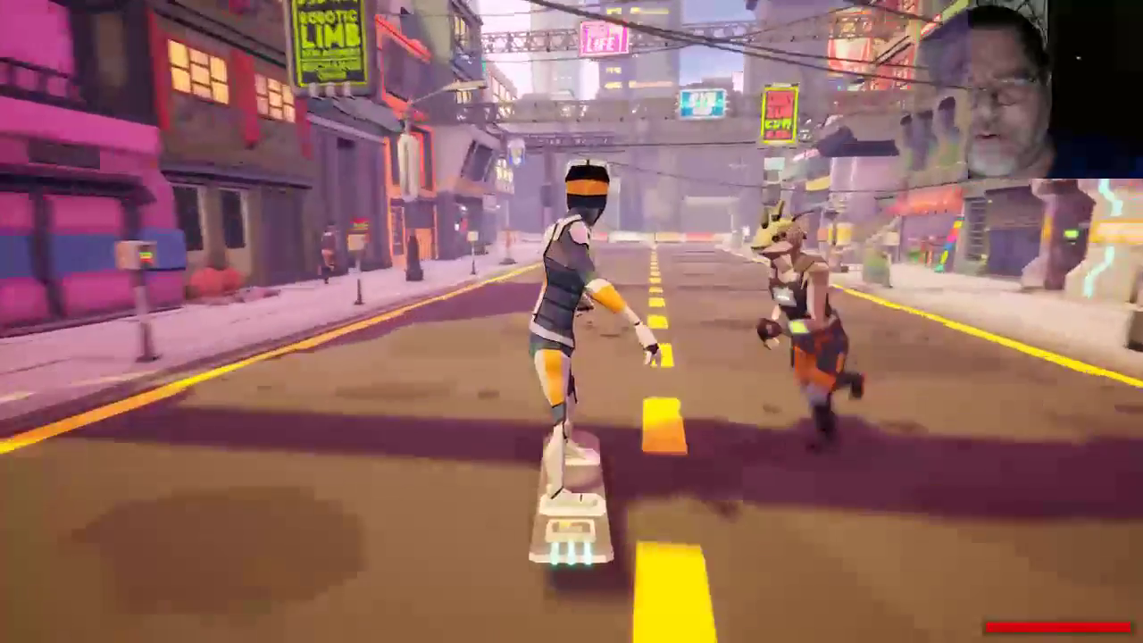
- Dismount the hoverboard on the main road, run around on foot, and test mounting and dismounting it again
key("e")
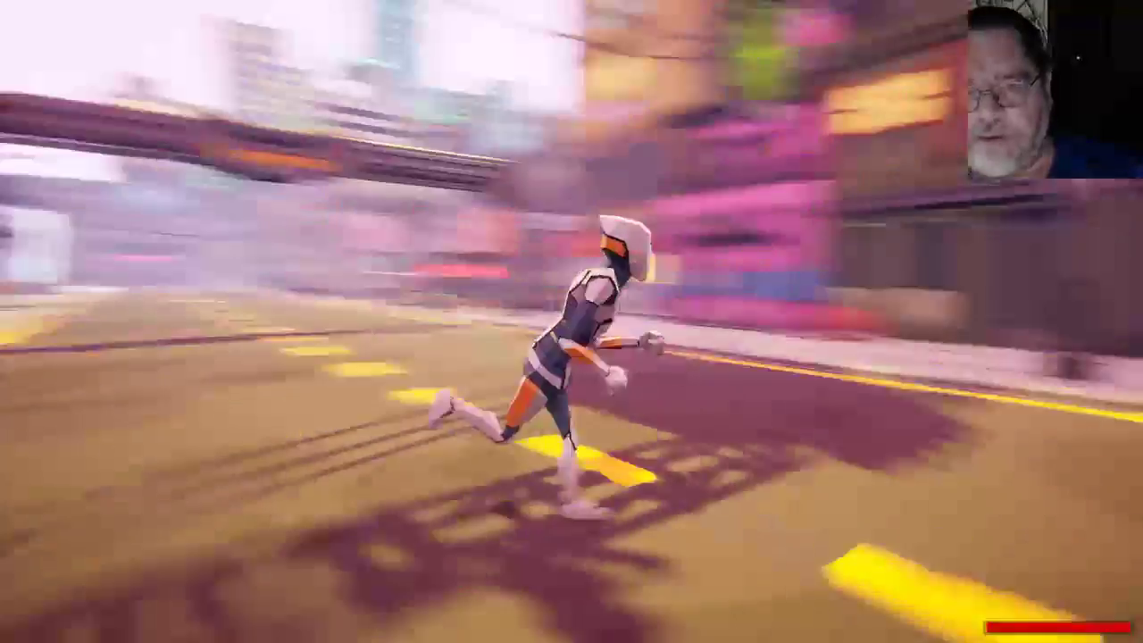
key("s")
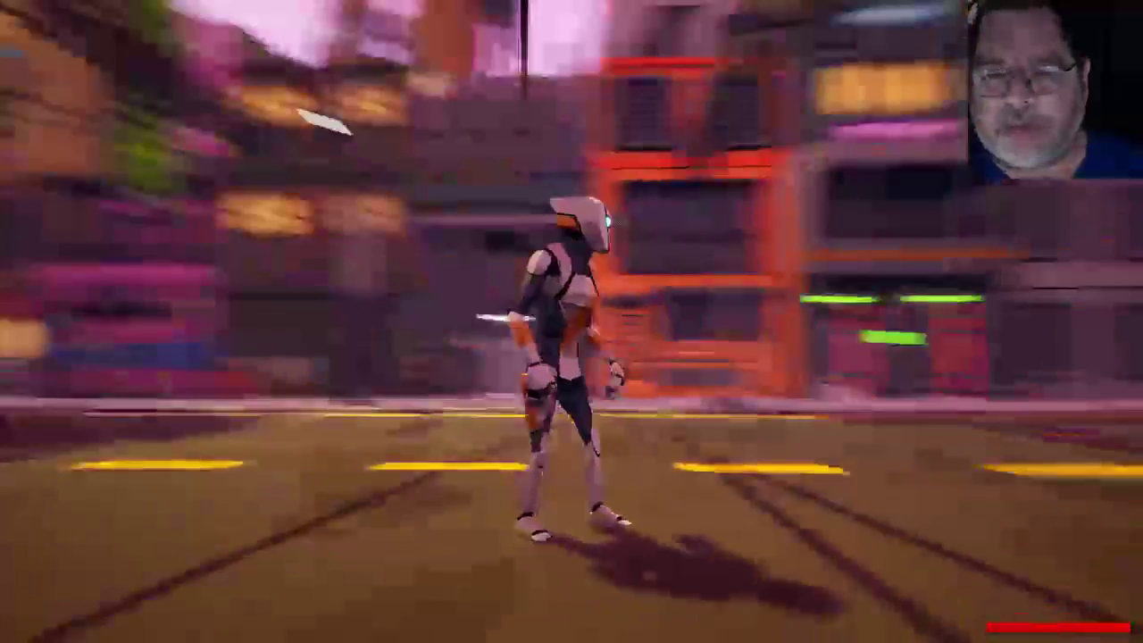
key("w")
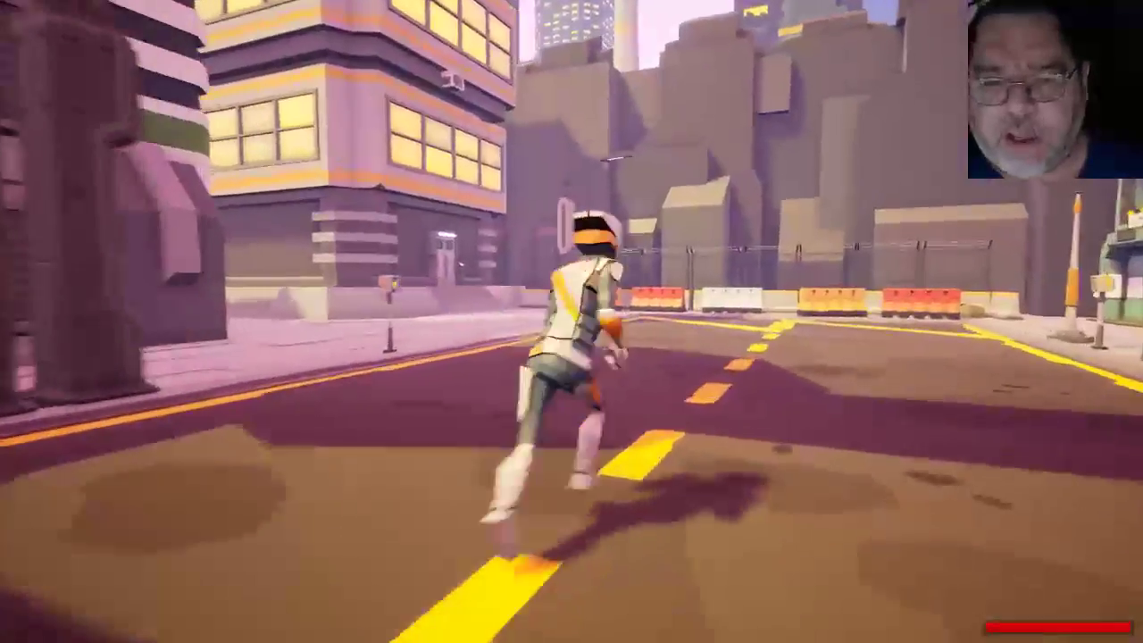
key("d")
key("s")
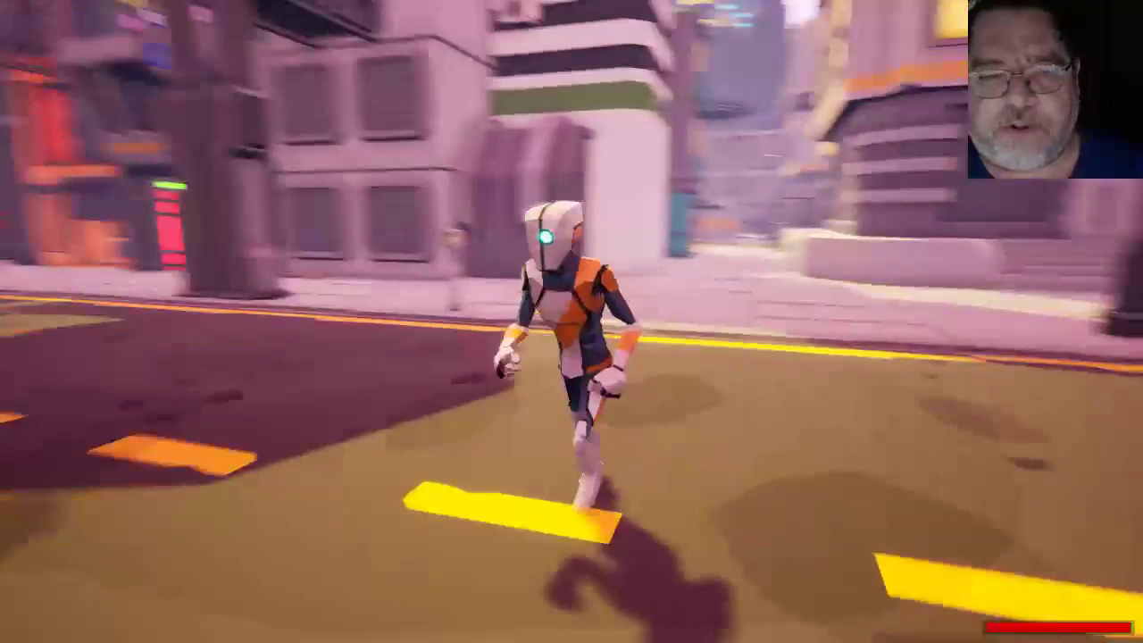
key("e")
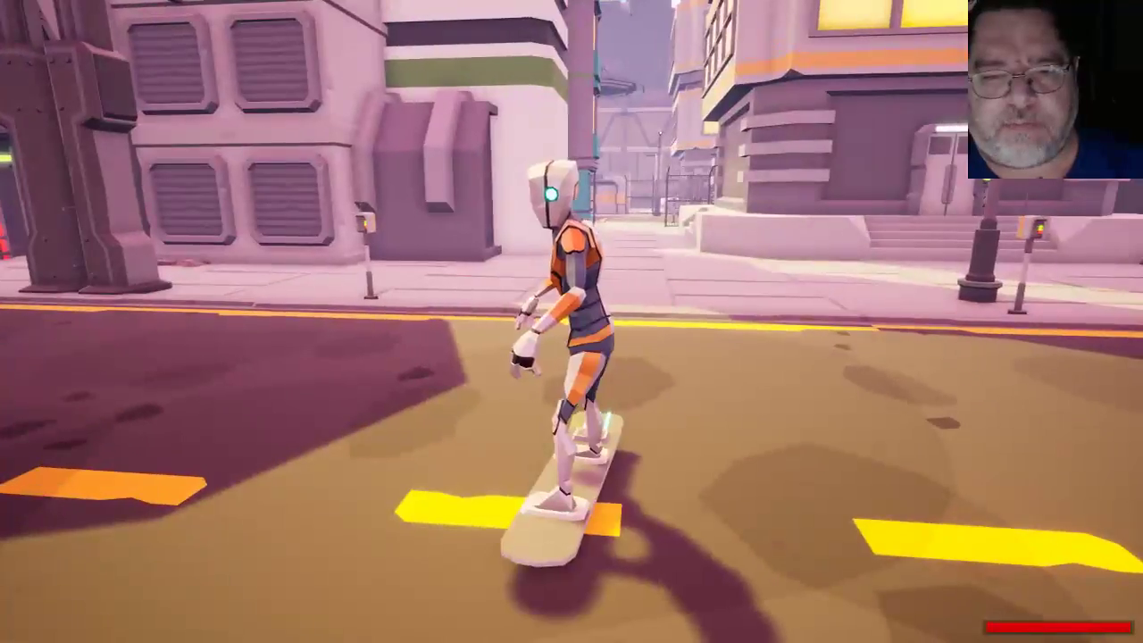
key("e")
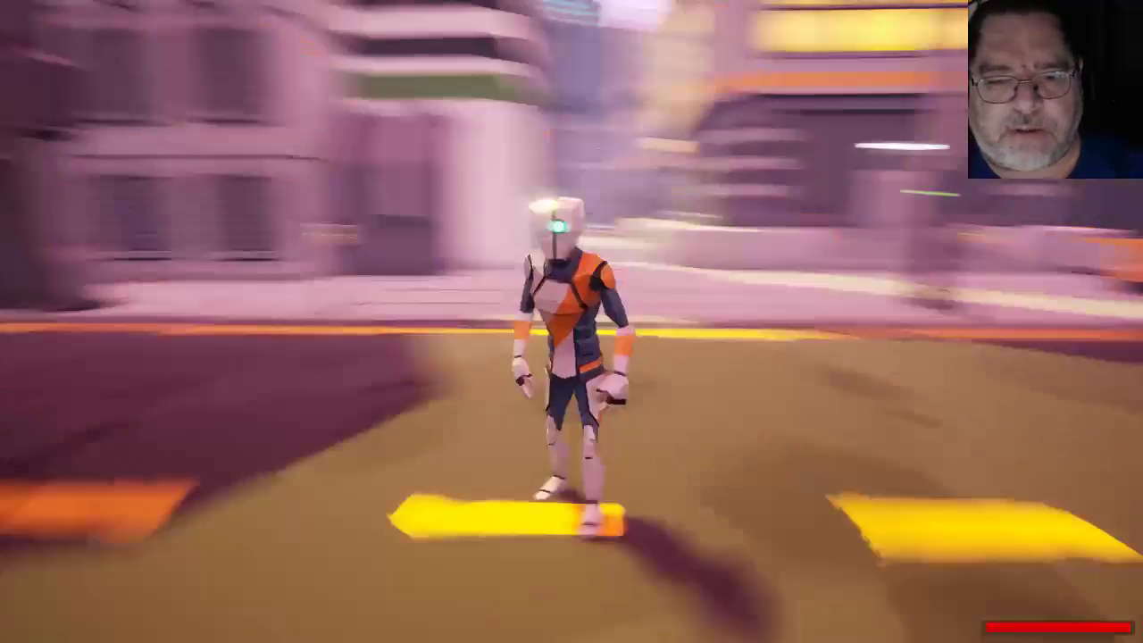
- Leave the city level for the main menu and exit the game
key("Escape")
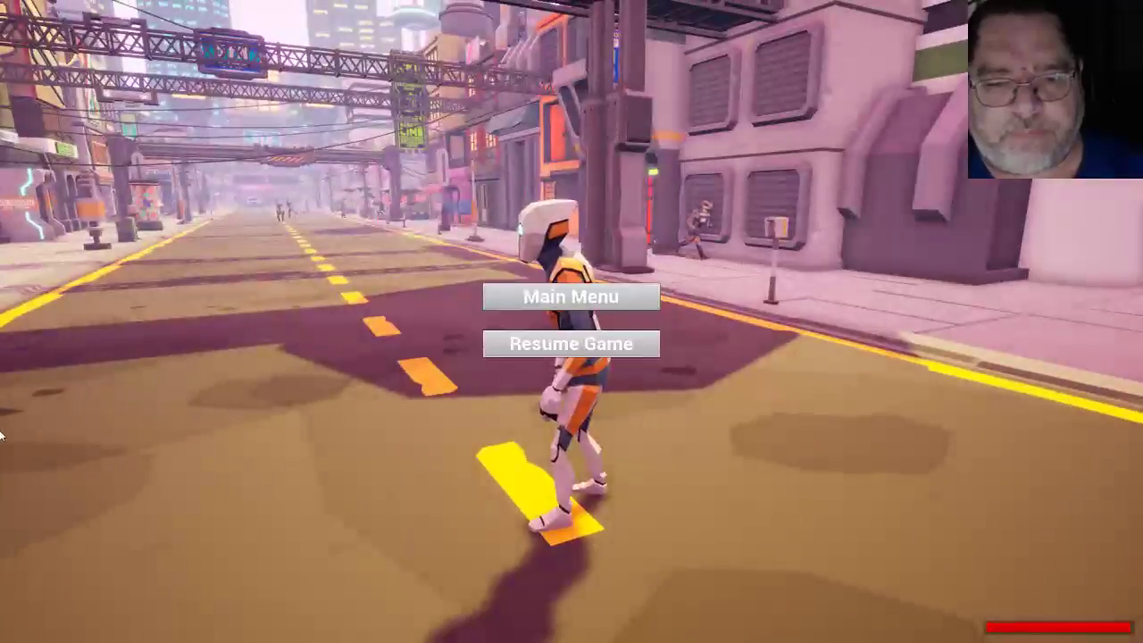
left_click(496, 303)
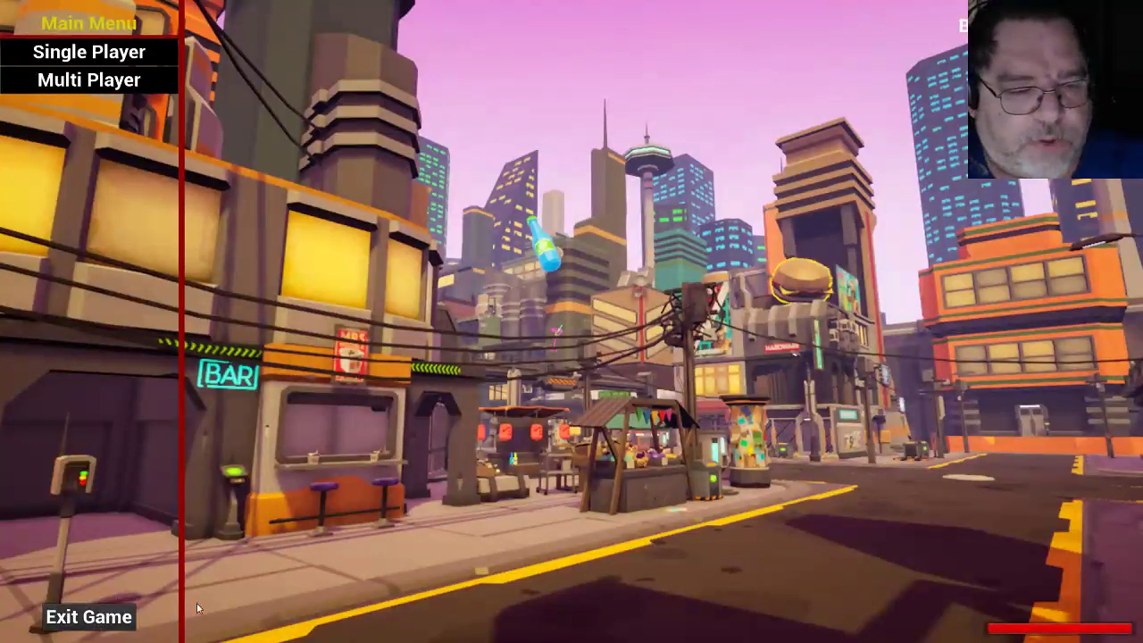
left_click(107, 616)
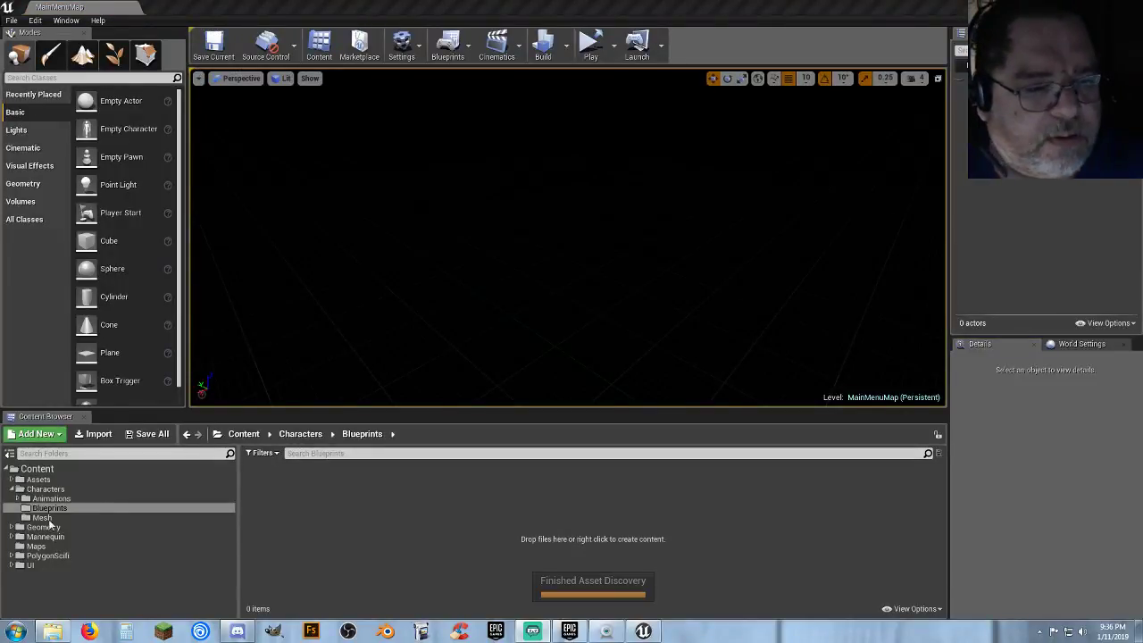
- Open the Hoth map from the Maps folder and play it in the selected viewport
left_click(32, 546)
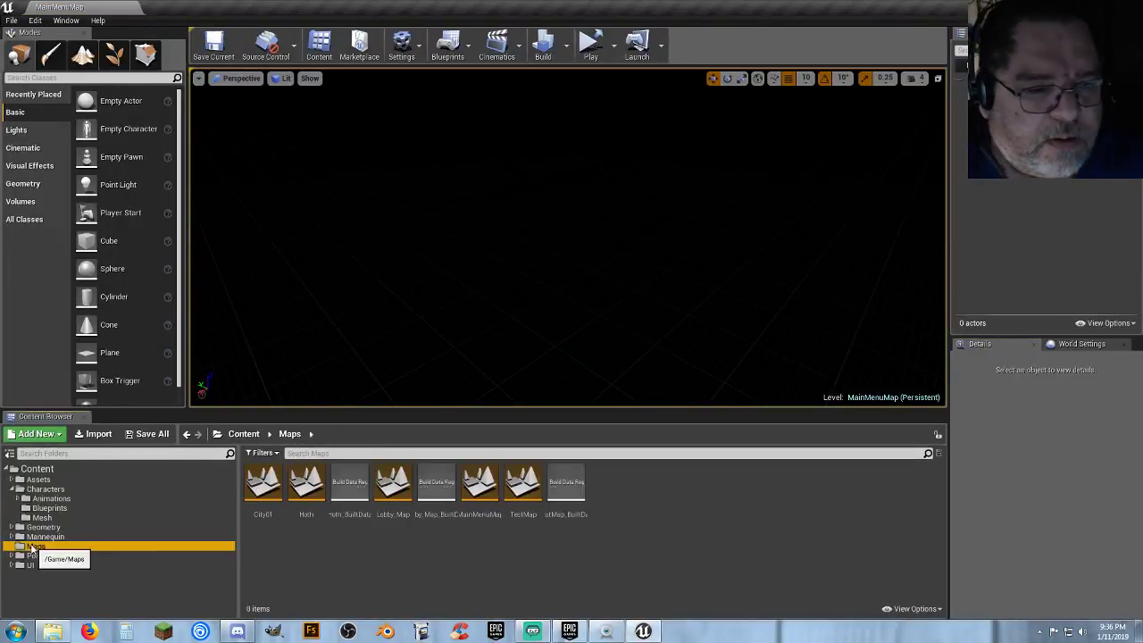
double_click(306, 489)
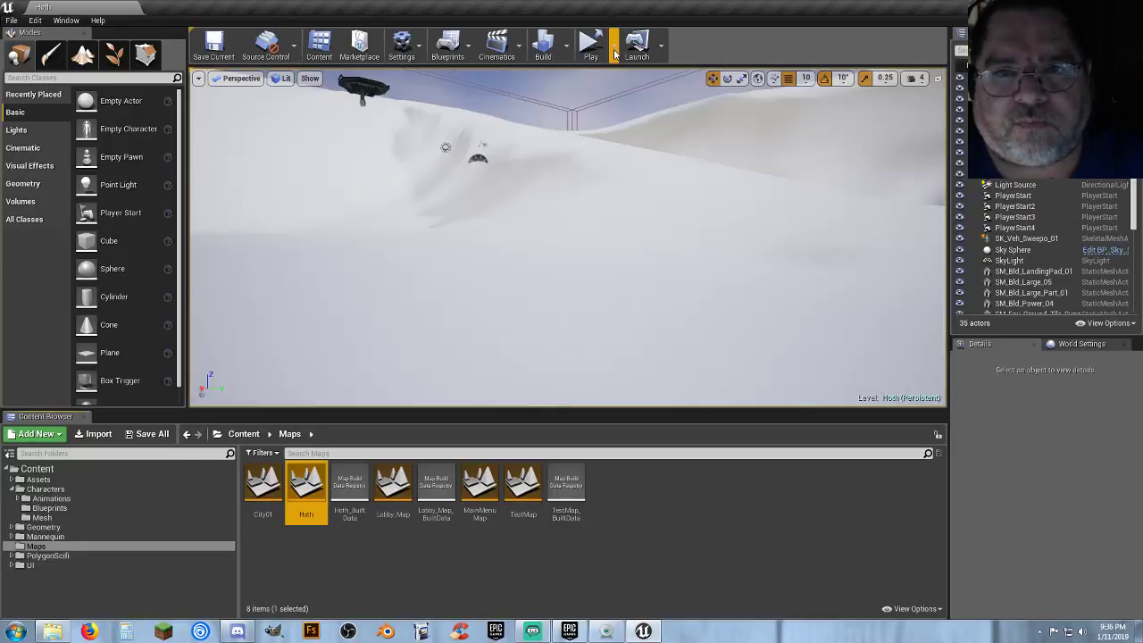
left_click(614, 52)
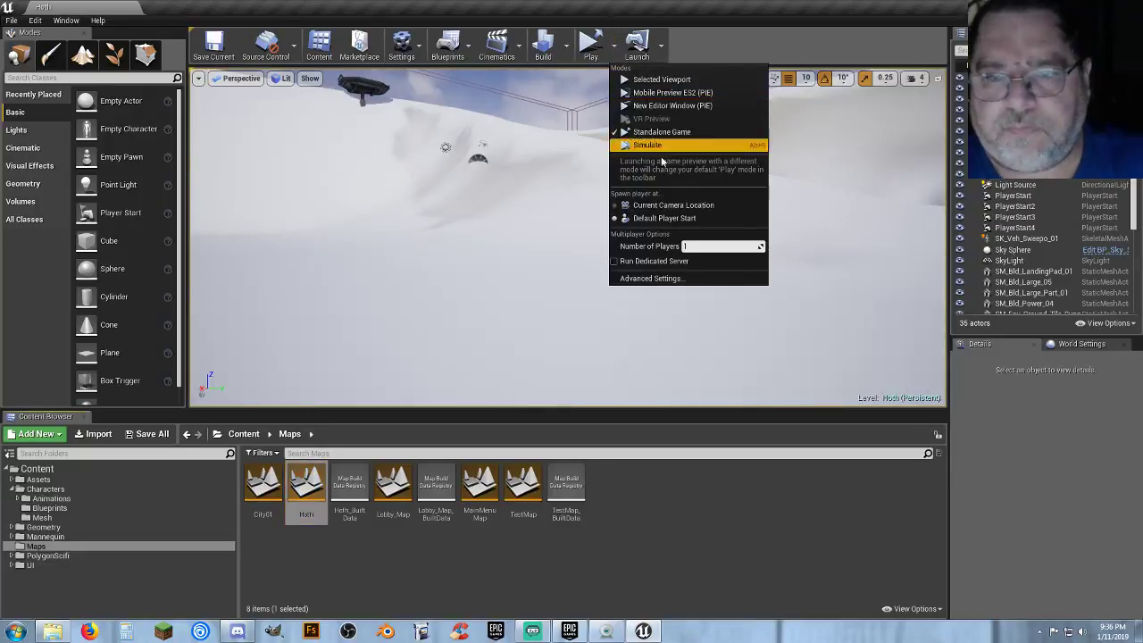
left_click(665, 81)
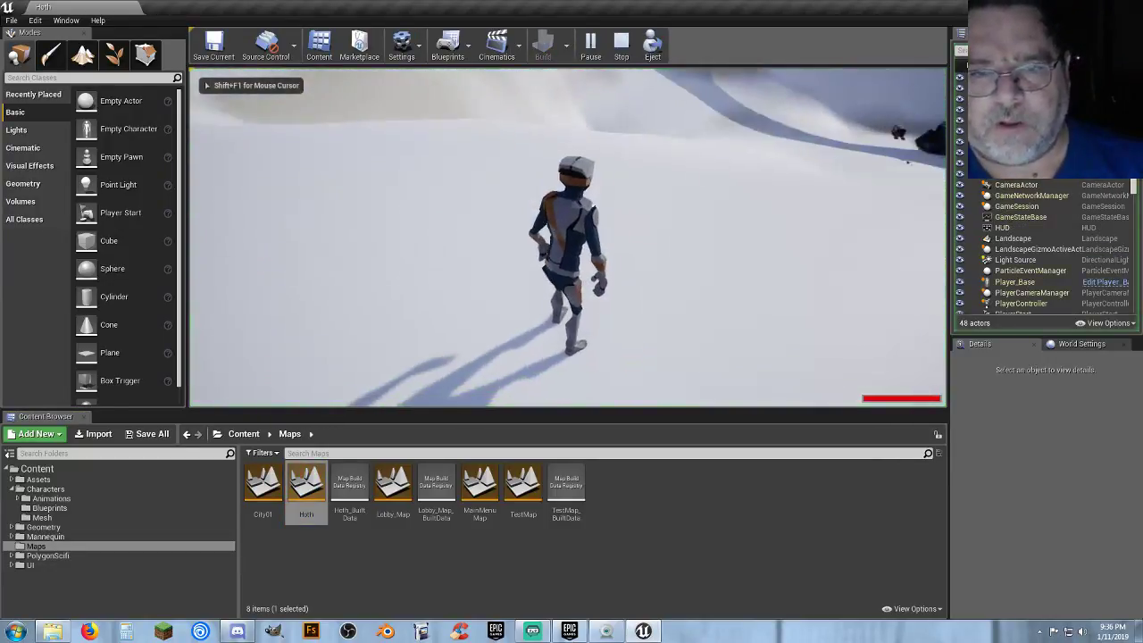
- Run the character across the Hoth snow, test riding the hoverboard over the slopes, and stop the play session
key("w")
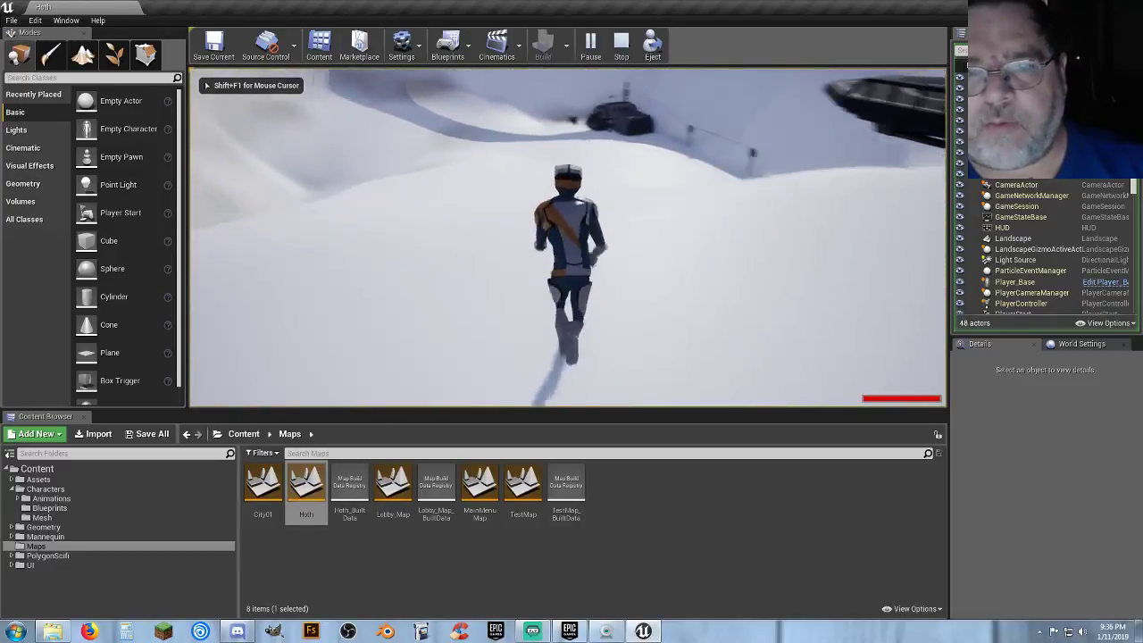
key("d")
key("s")
key("w")
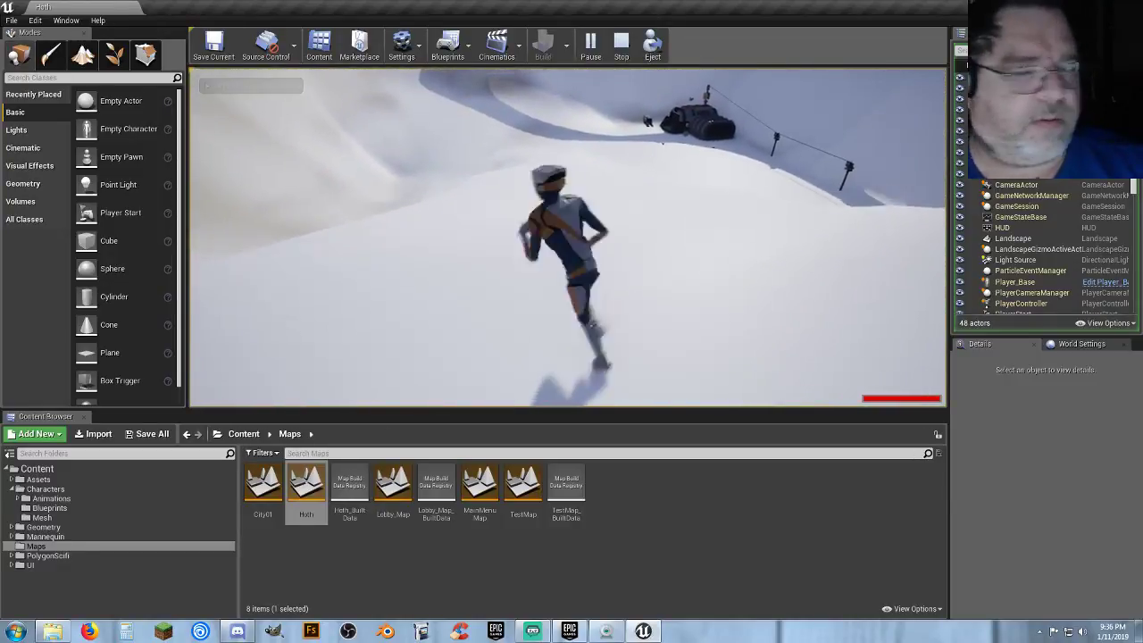
key("b")
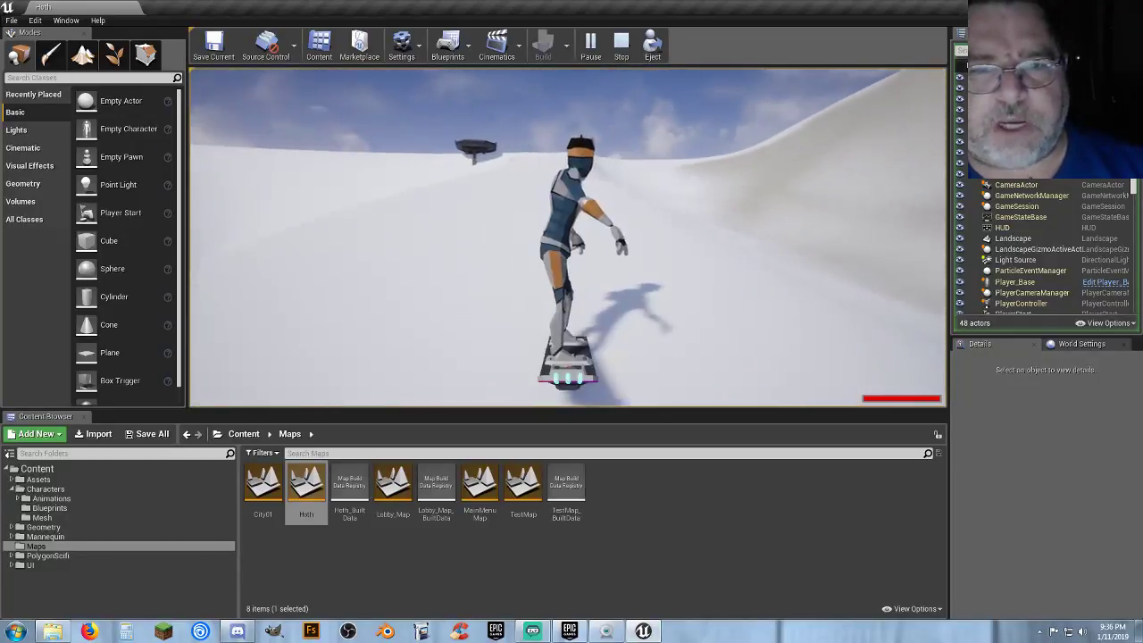
key("e")
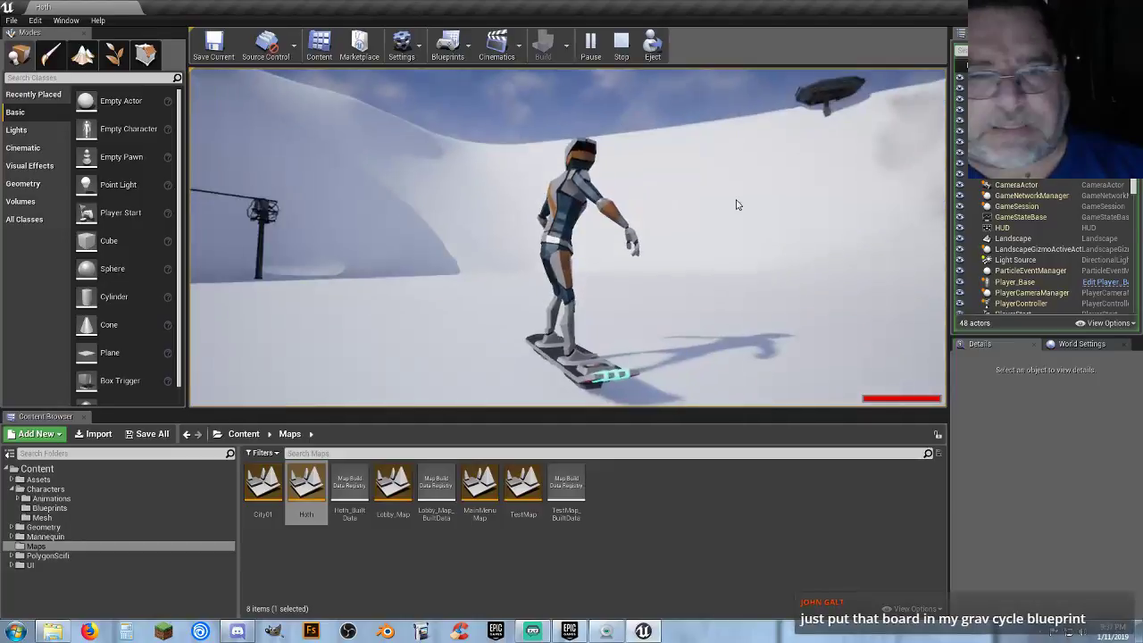
key("Escape")
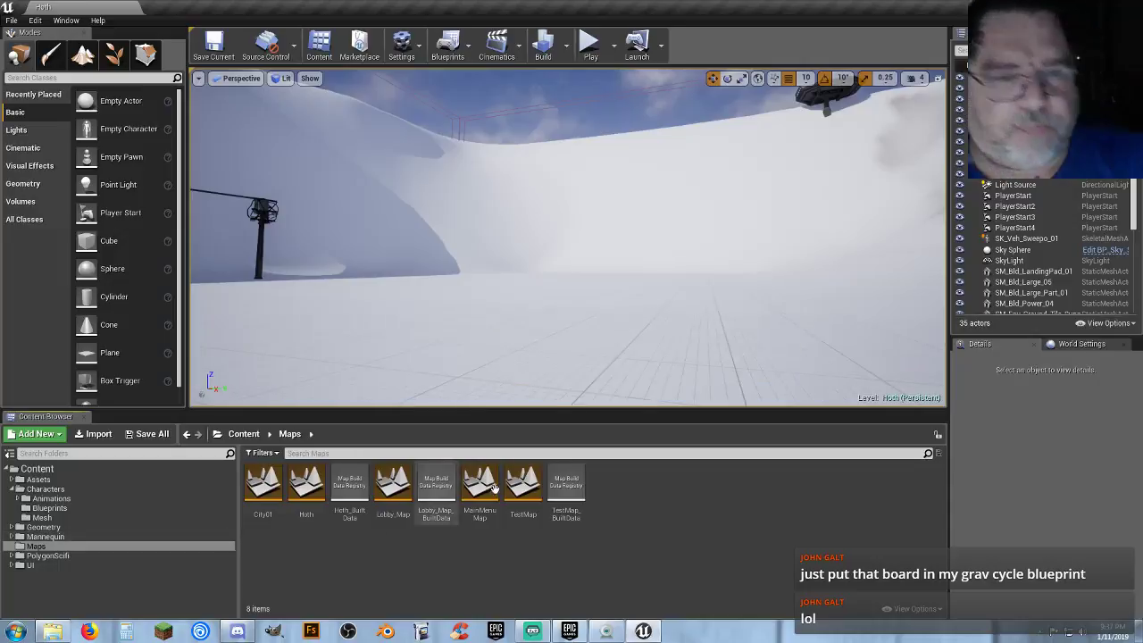
- Browse the PolygonScifi vehicle meshes and open the SK_Veh_Hover_Bike_01 skeletal mesh
right_click_drag(529, 172, 303, 367)
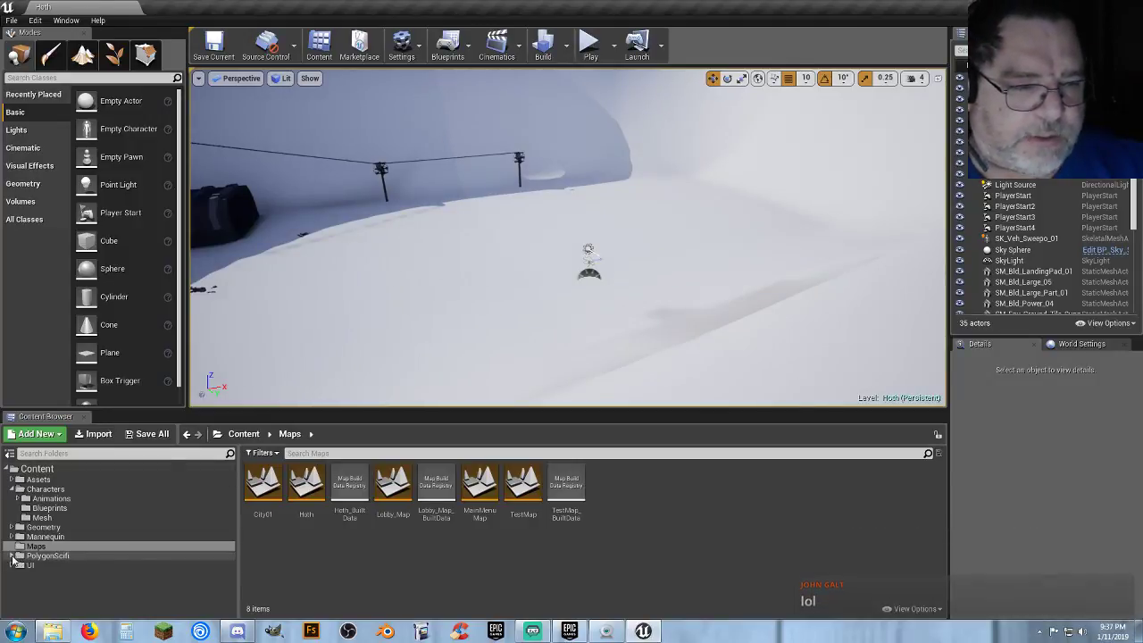
left_click(12, 555)
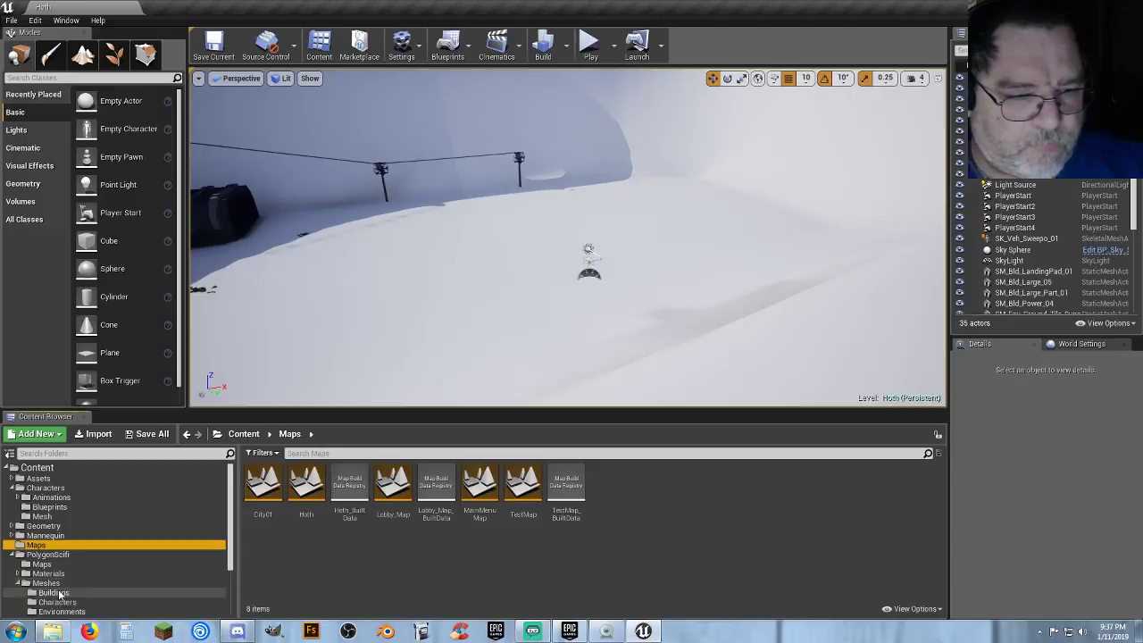
scroll(59, 595, "down", 2)
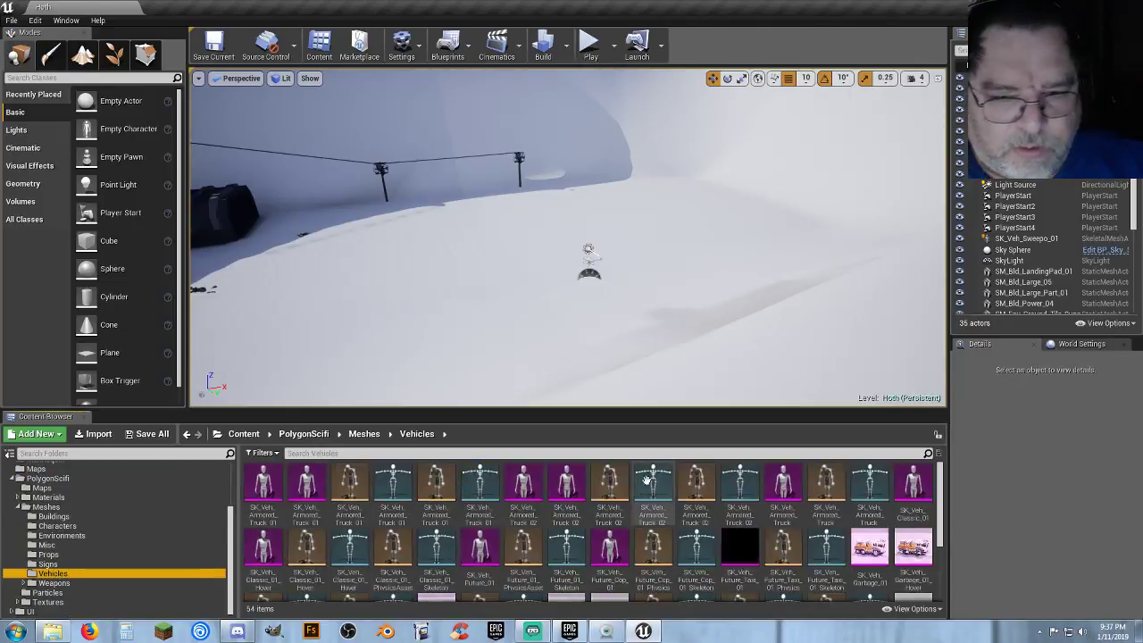
scroll(586, 518, "down", 2)
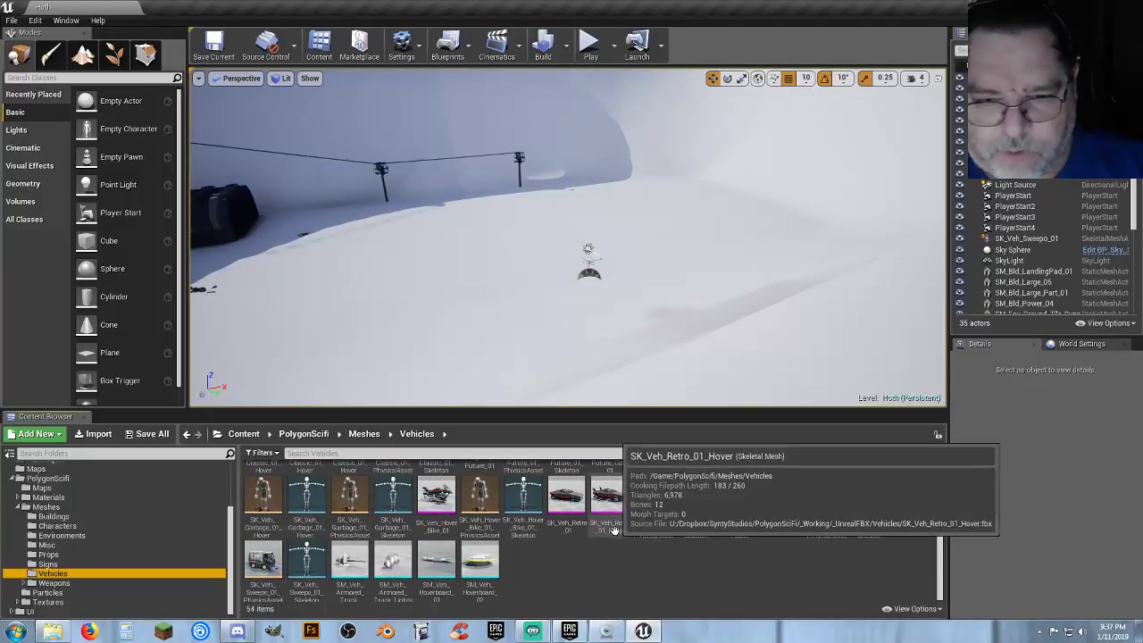
scroll(616, 513, "up", 1)
left_click(436, 511)
double_click(437, 511)
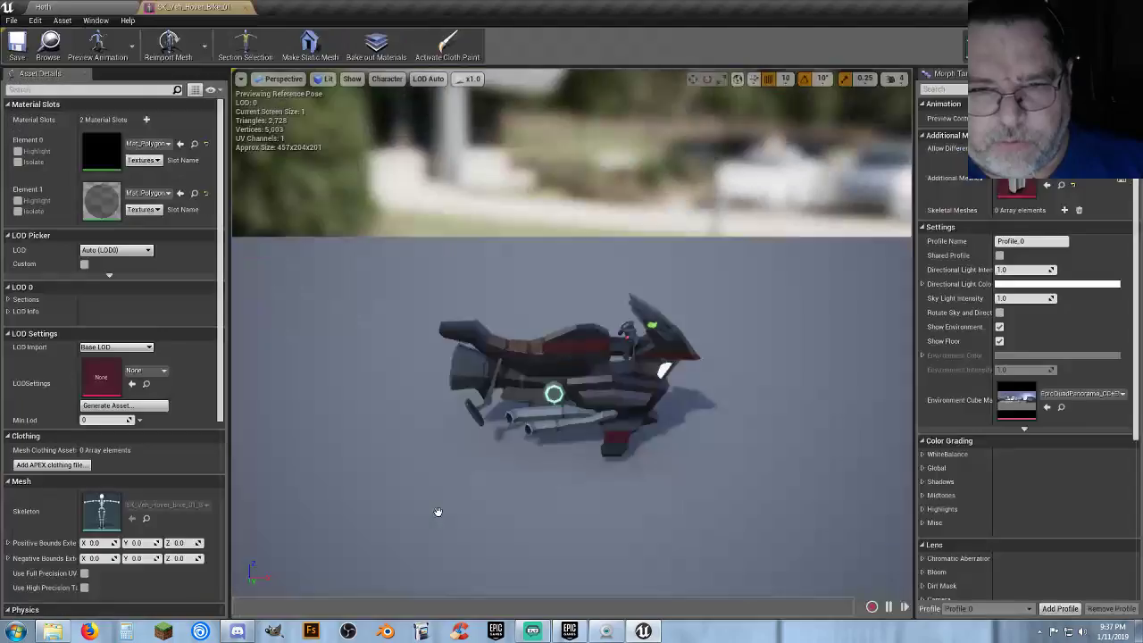
- Examine the hover bike mesh up close from both sides and the front, and close its editor
mouse_move(532, 454)
right_mouse_down()
mouse_move(491, 544)
mouse_move(549, 549)
mouse_move(545, 469)
mouse_move(402, 440)
mouse_move(482, 469)
mouse_move(607, 442)
mouse_move(696, 446)
mouse_move(786, 393)
mouse_move(750, 375)
mouse_move(732, 393)
mouse_move(804, 415)
mouse_move(525, 444)
right_mouse_up()
key("w")
key("d")
key("a")
key("a")
key("s")
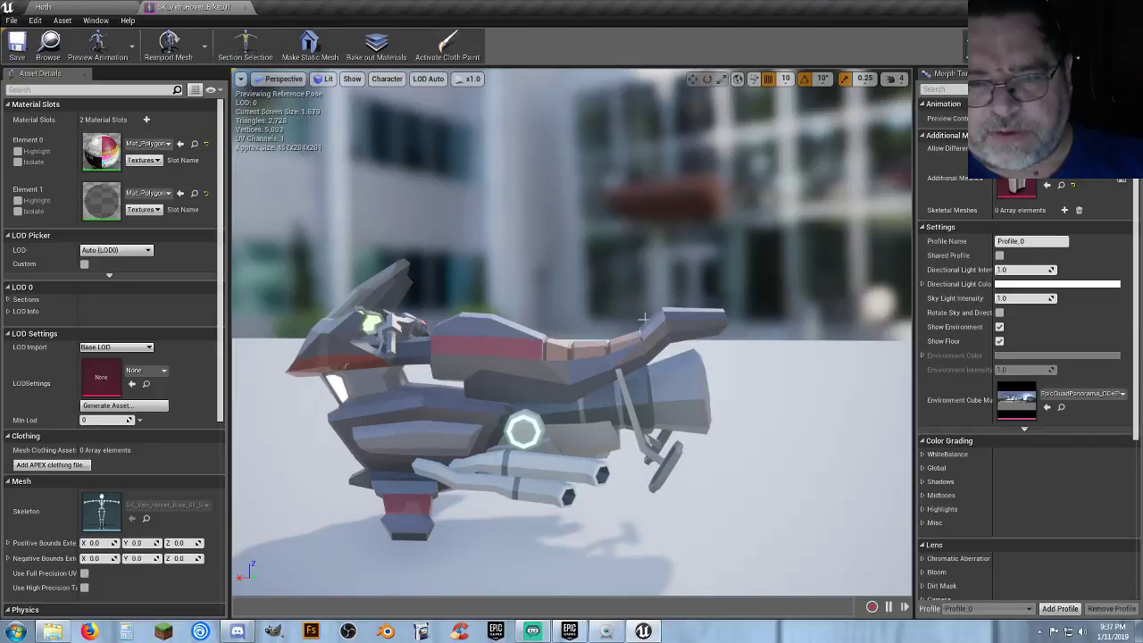
left_click_drag(623, 473, 698, 483)
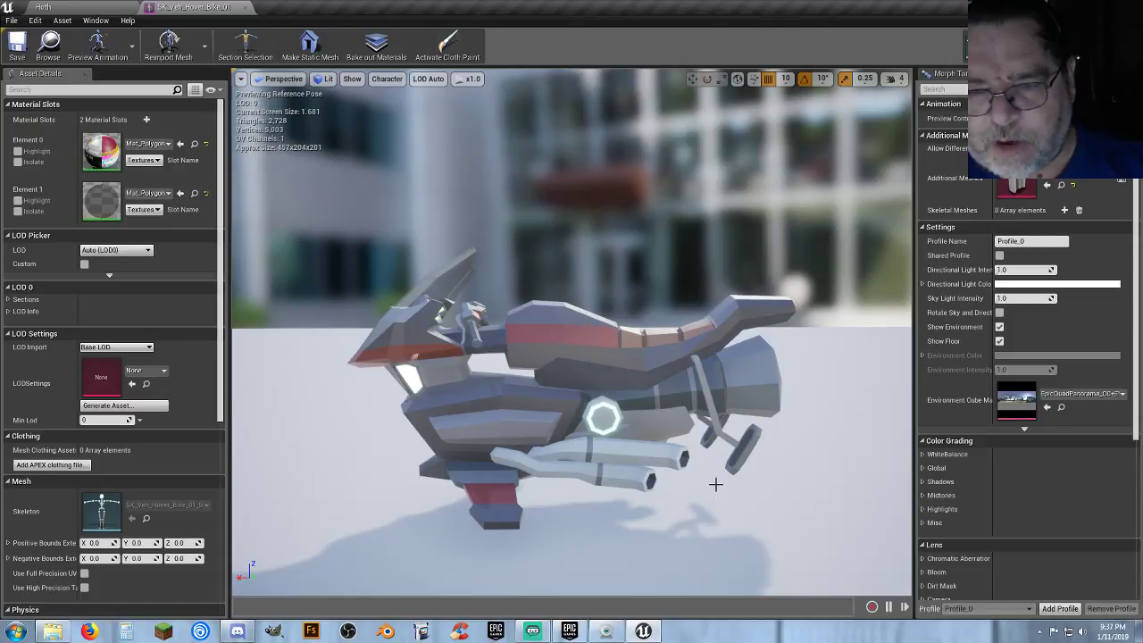
left_click_drag(728, 485, 696, 518)
left_click_drag(764, 562, 759, 575)
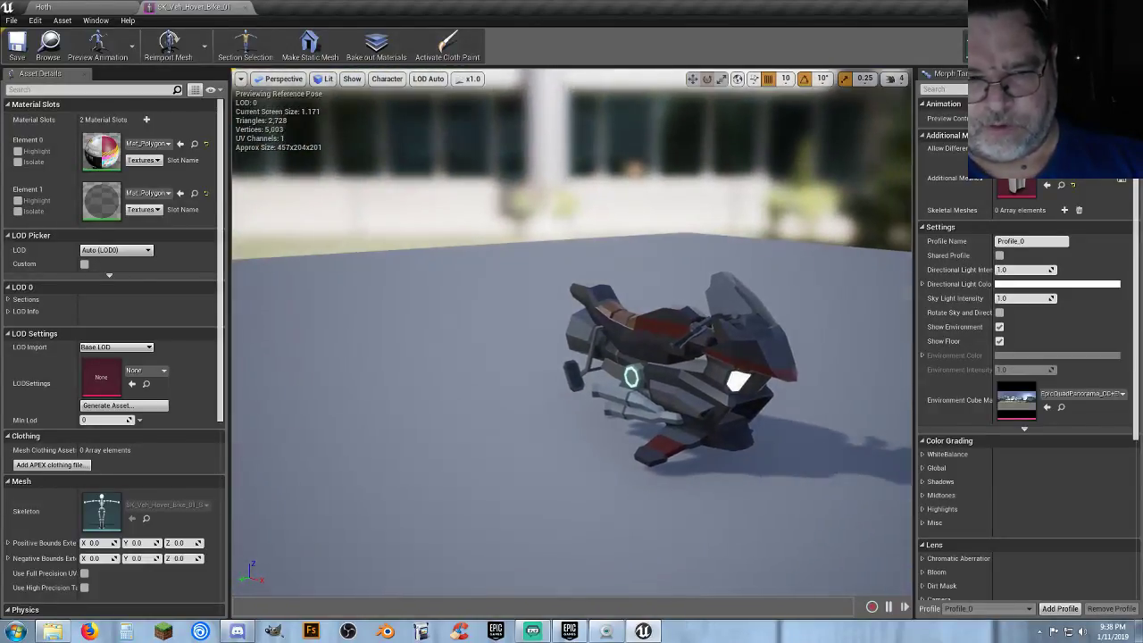
left_click(246, 7)
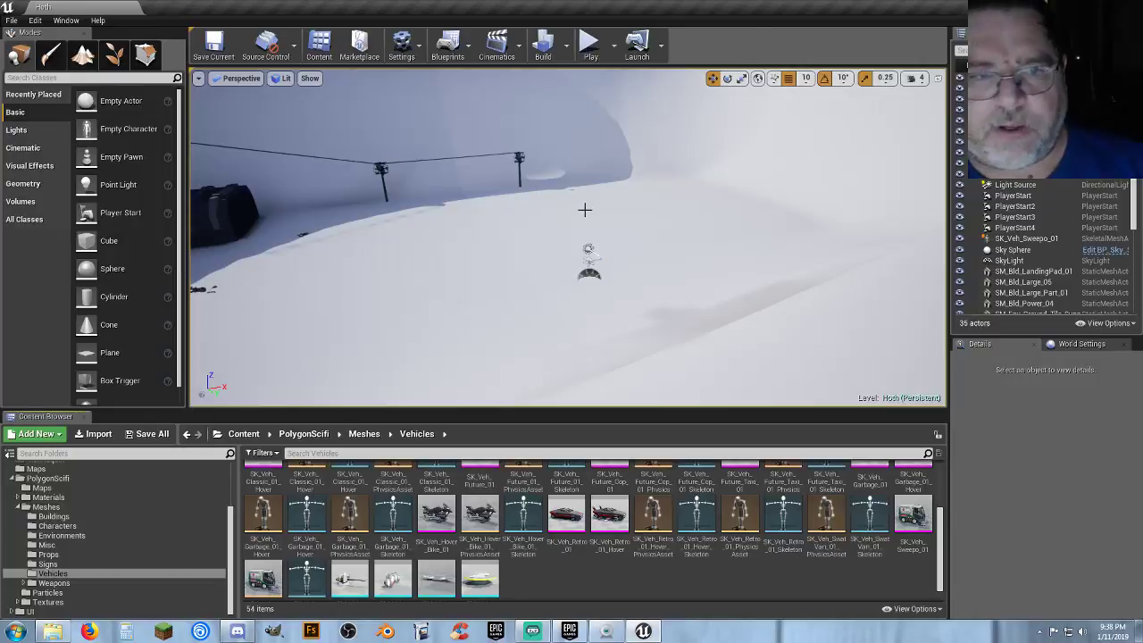
- Fly through the Hoth level to examine the base building, the sweeper vehicle and the landing pad area
right_click_drag(584, 210, 459, 147)
key("w")
key("w")
key("w")
key("s")
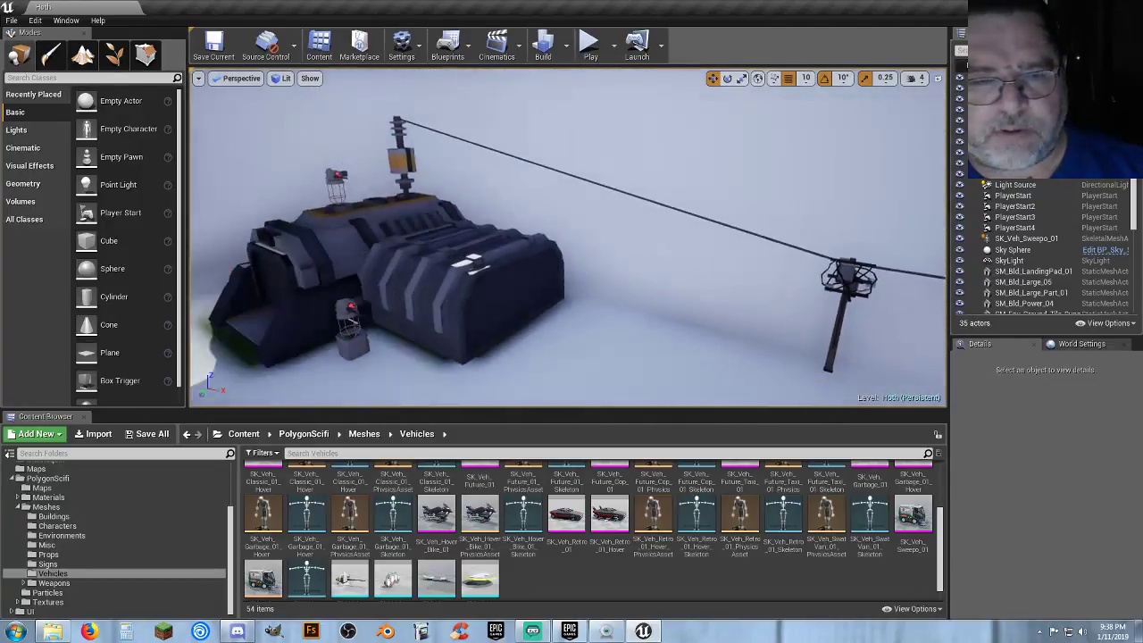
key("s")
right_click_drag(678, 218, 560, 218)
key("w")
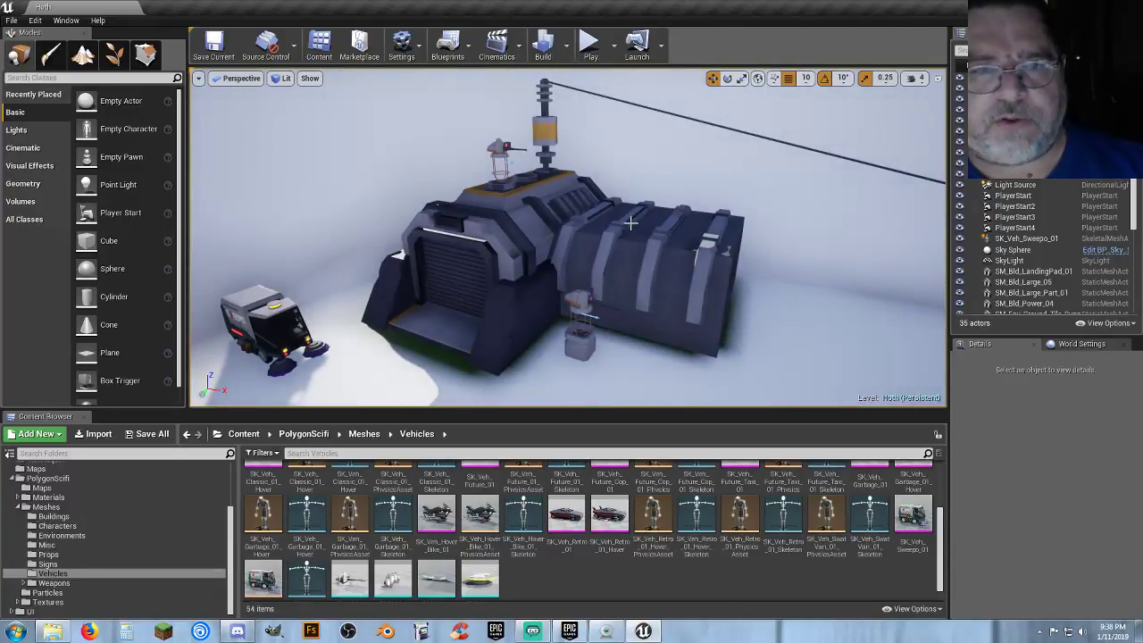
left_click_drag(630, 223, 585, 220)
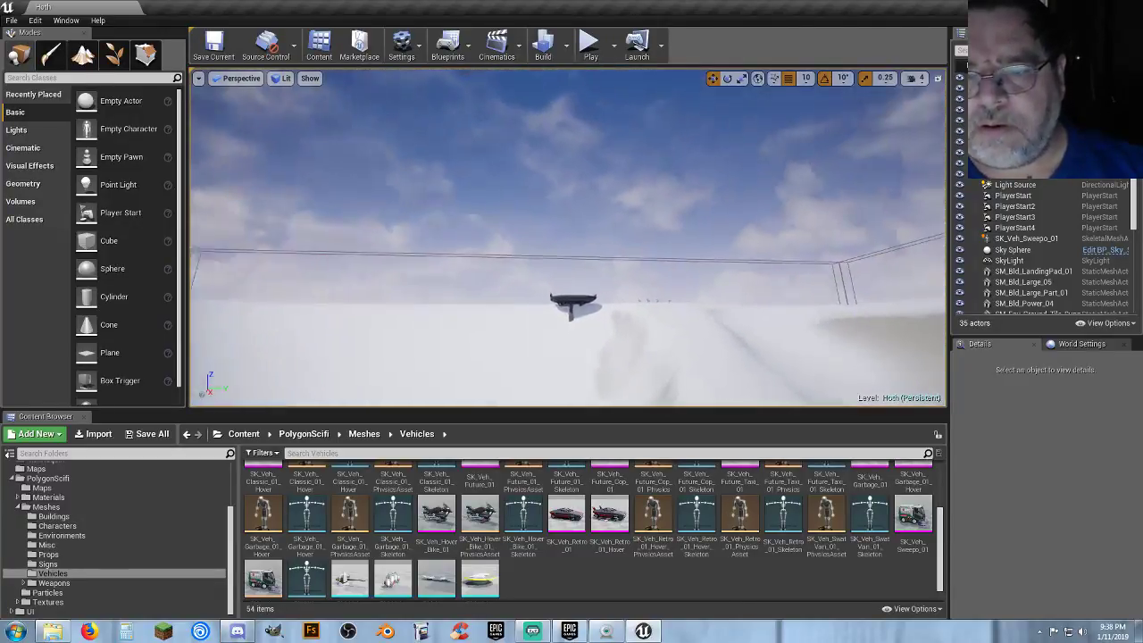
key("w")
right_click_drag(585, 220, 451, 281)
key("w")
key("s")
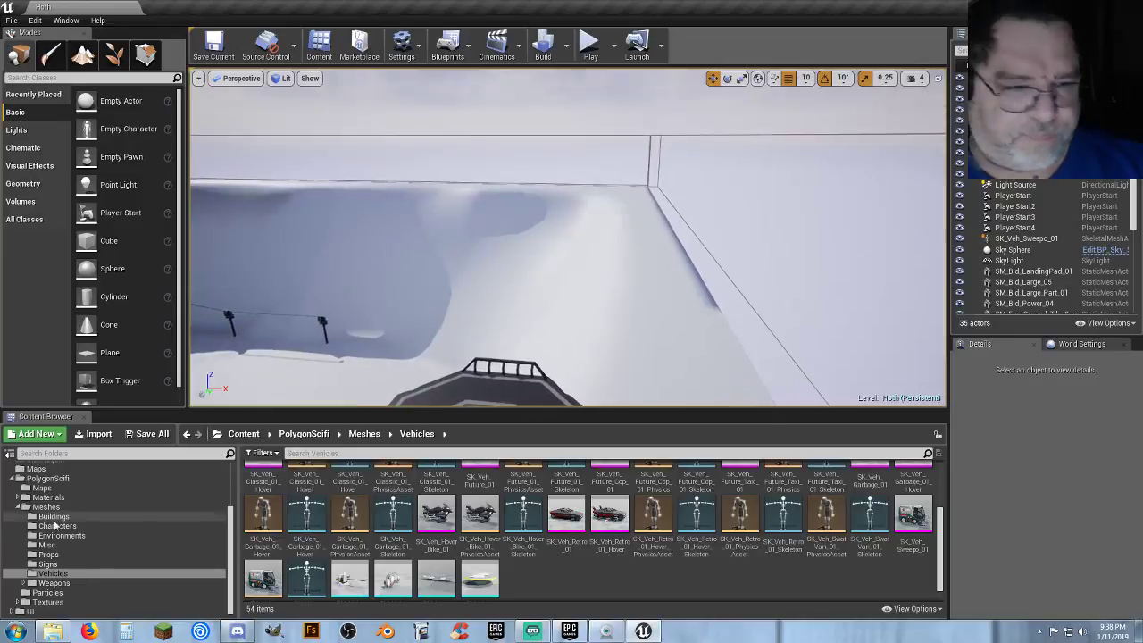
- Place the RocketPad blueprint from the Assets Gadgets folder on the snow beyond the landing pad, near the map's edge
scroll(81, 502, "up", 3)
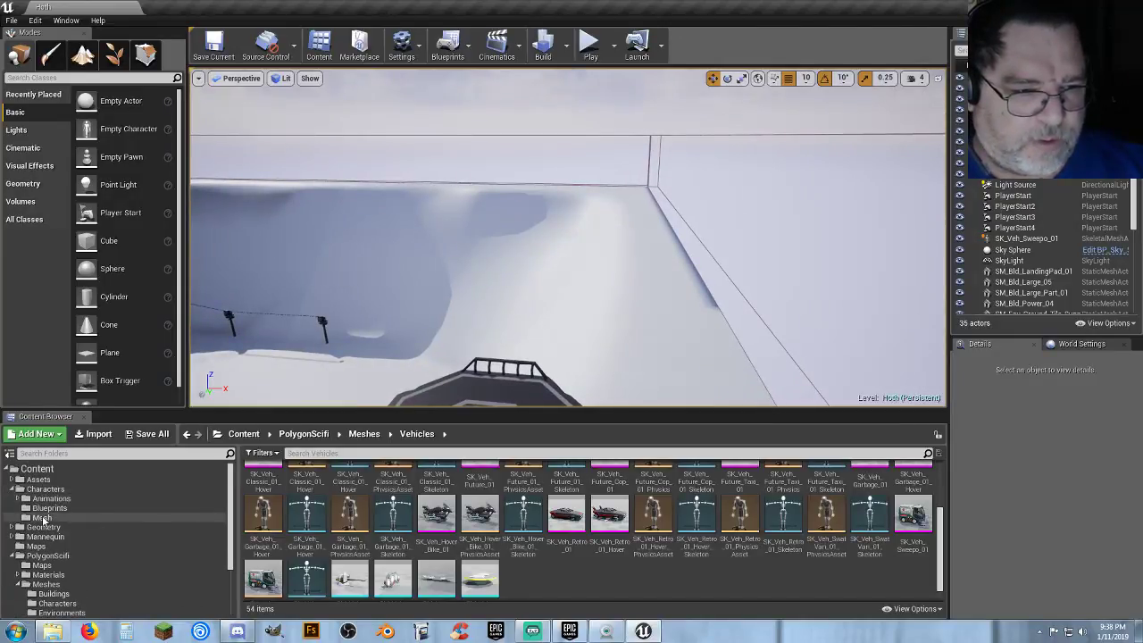
left_click(50, 508)
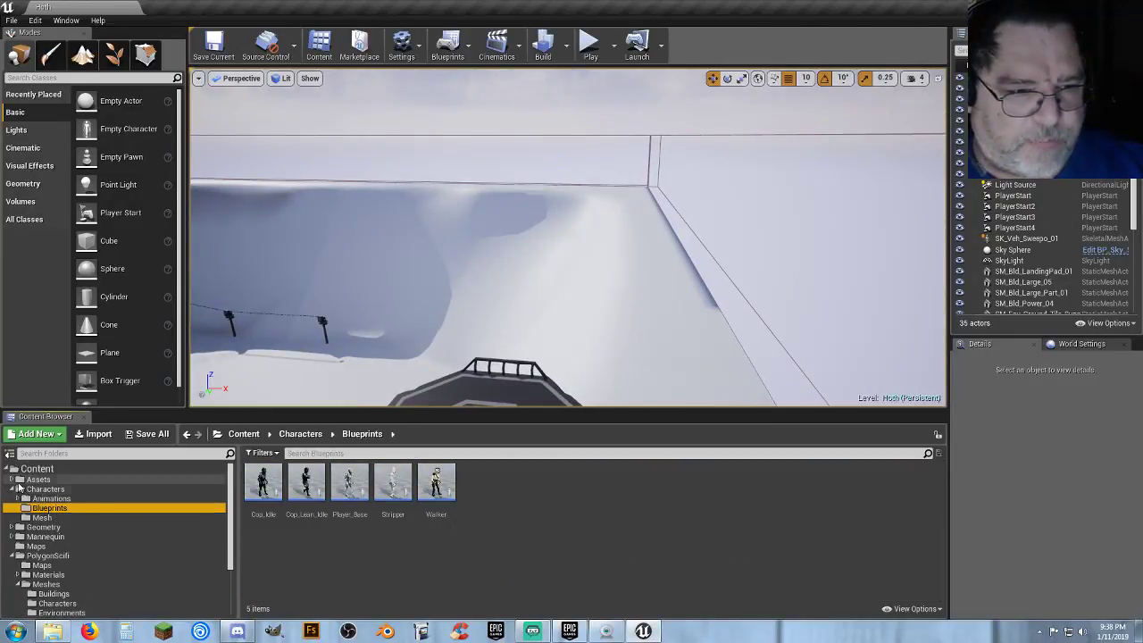
left_click(12, 480)
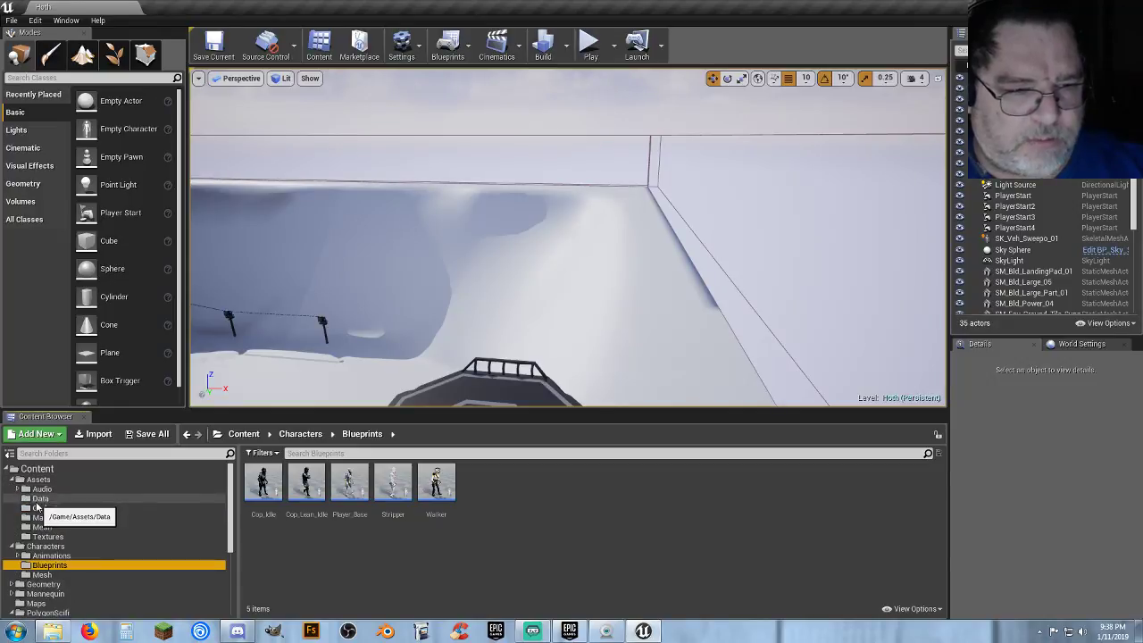
left_click(37, 507)
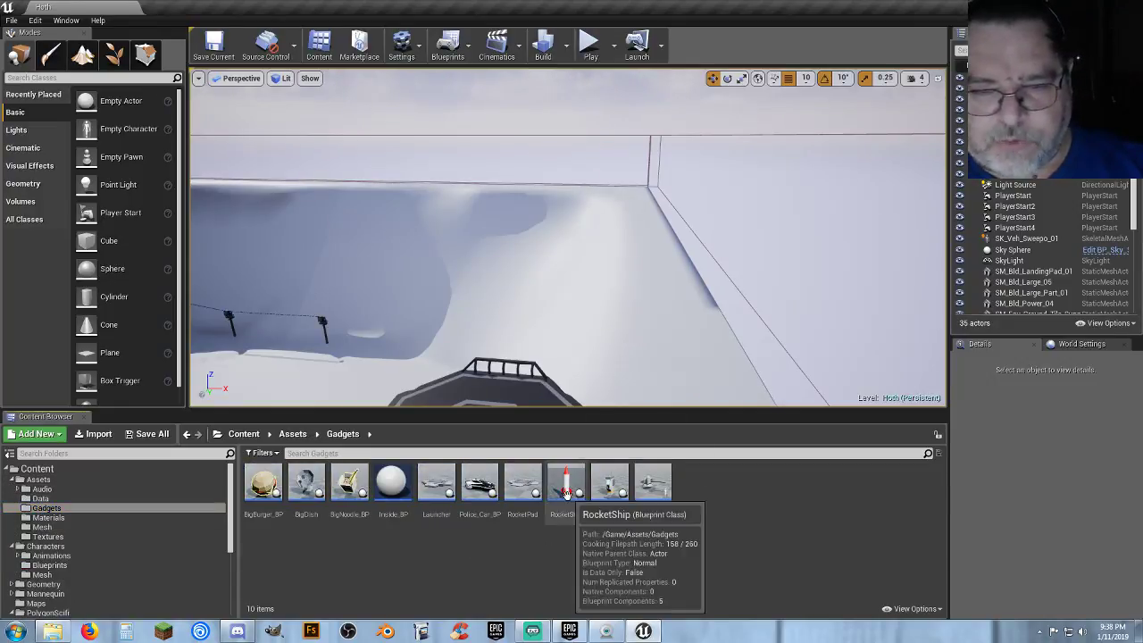
left_click_drag(566, 487, 700, 493)
left_click(510, 548)
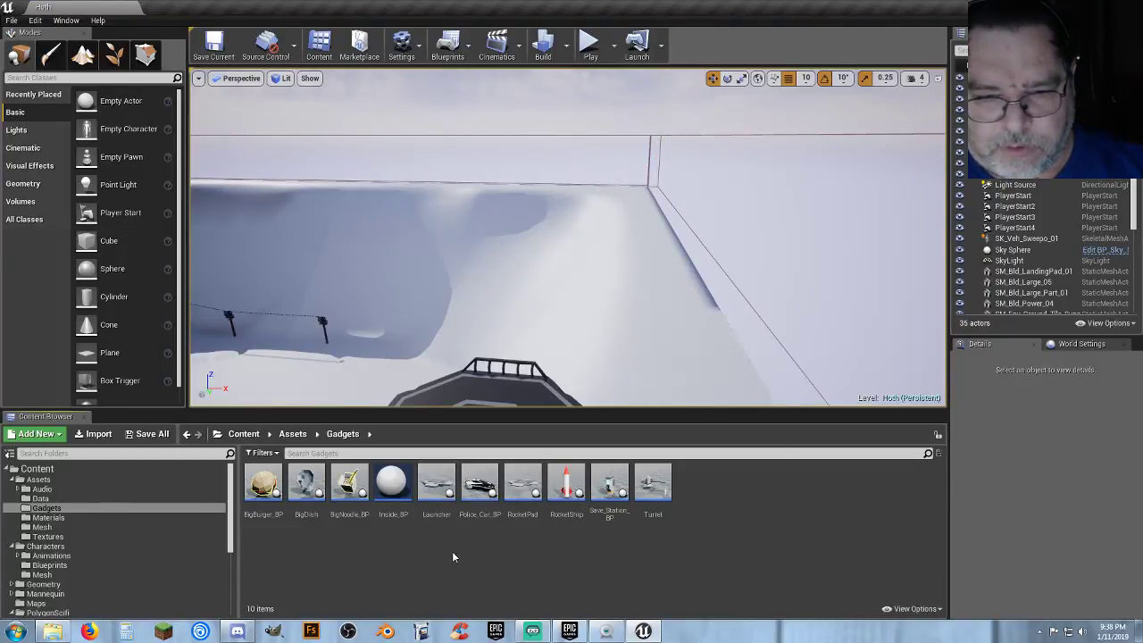
left_click_drag(521, 481, 656, 253)
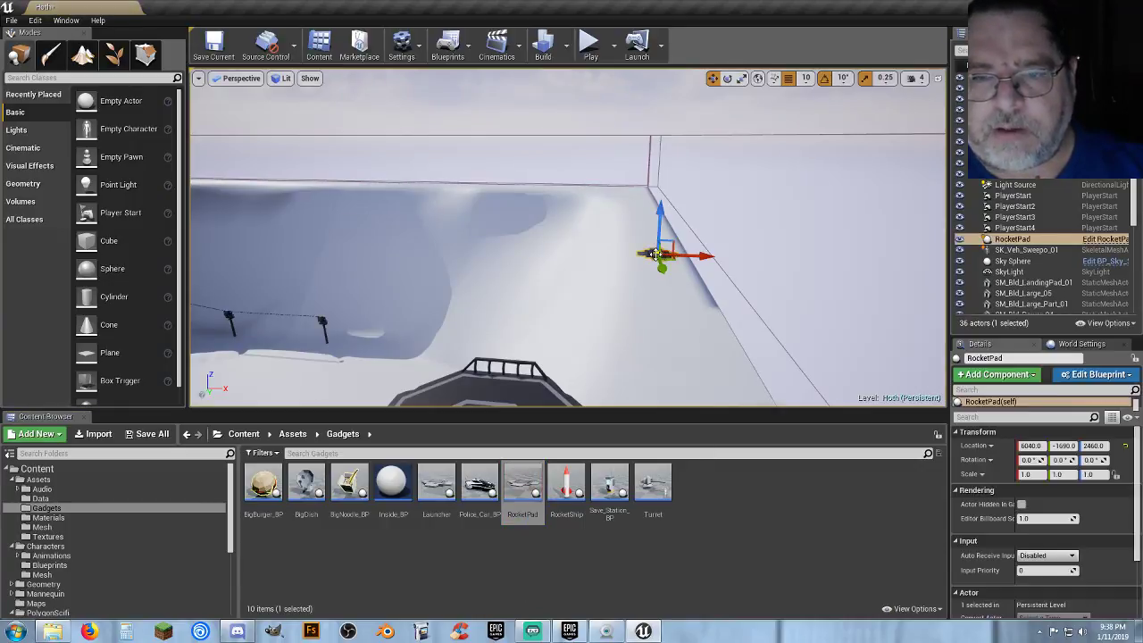
scroll(702, 221, "up", 6)
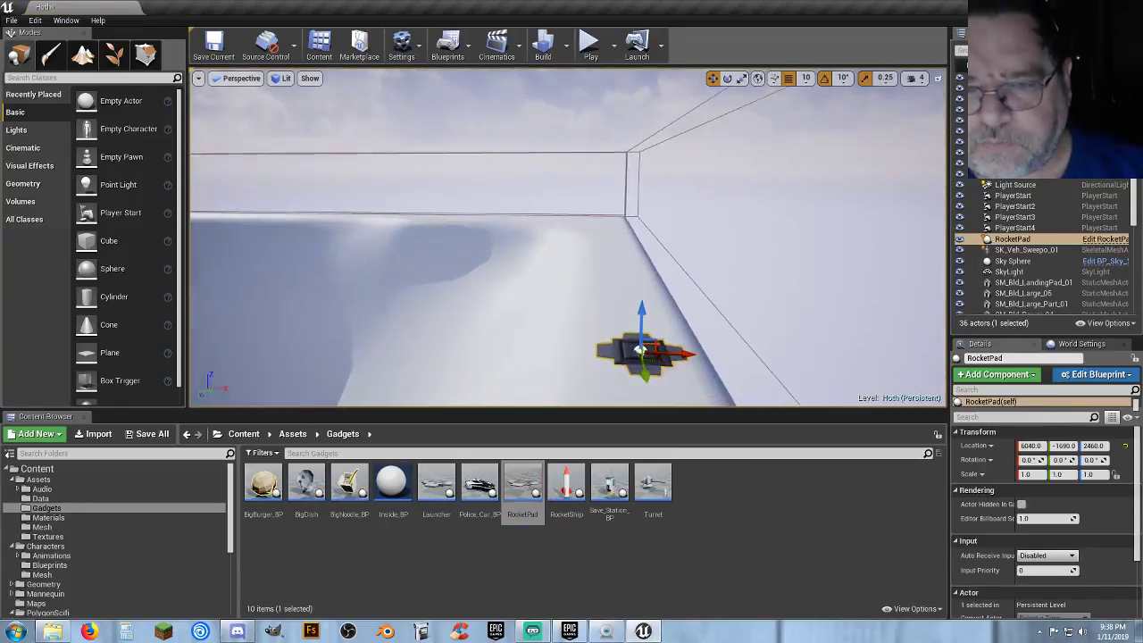
- Rotate the rocket pad 90 degrees so it stands upright, and raise it high above the snow
left_click(727, 79)
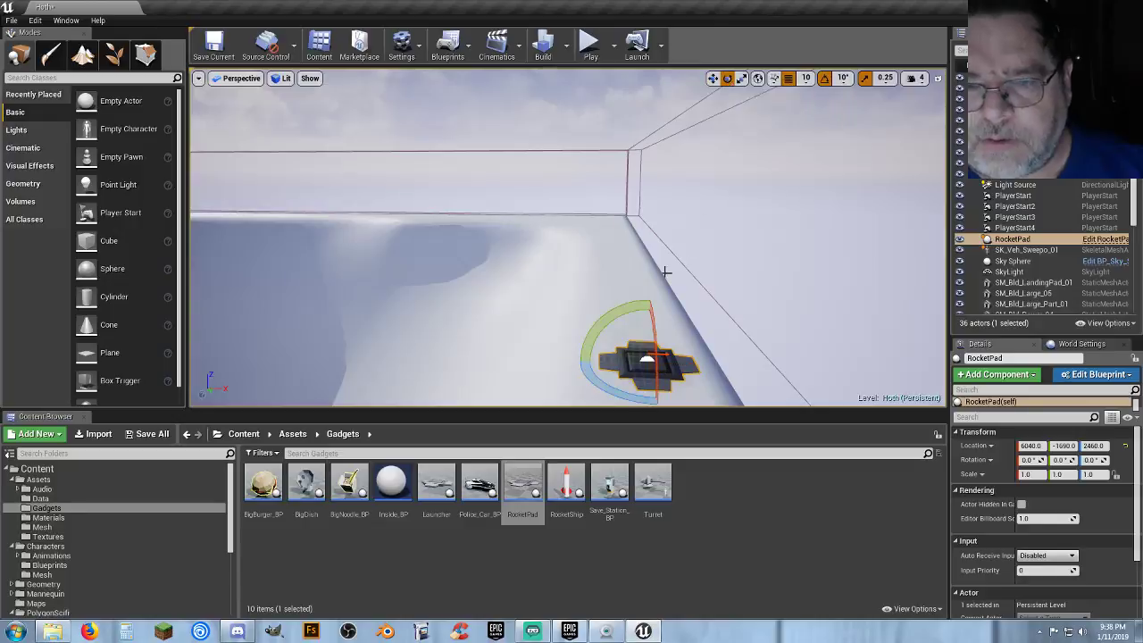
left_click_drag(661, 308, 650, 362)
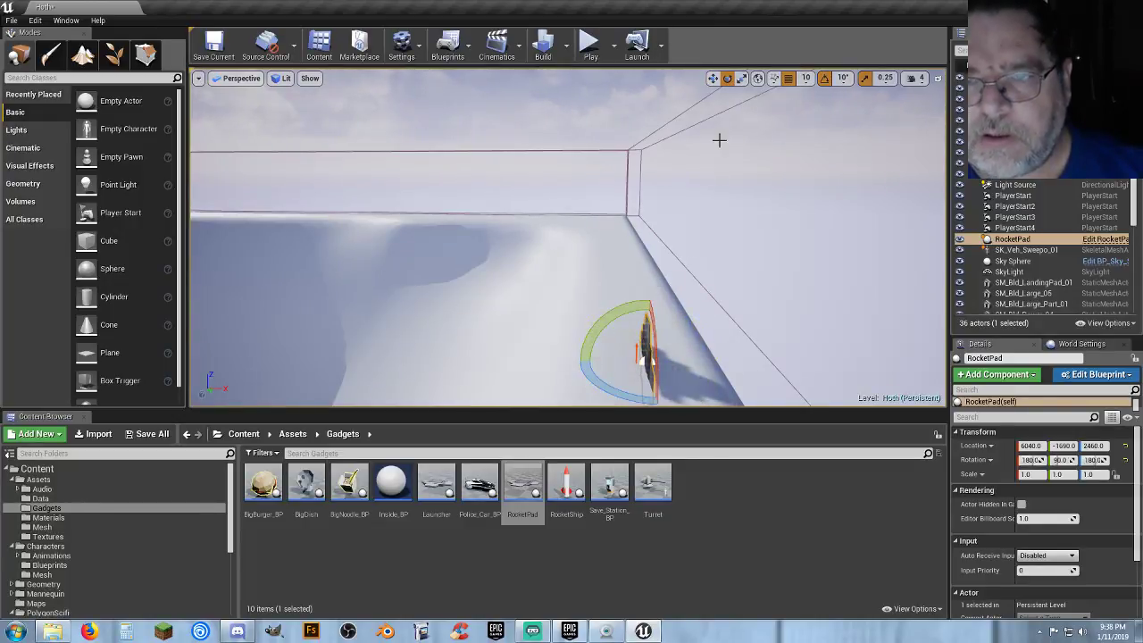
left_click(713, 79)
key("f")
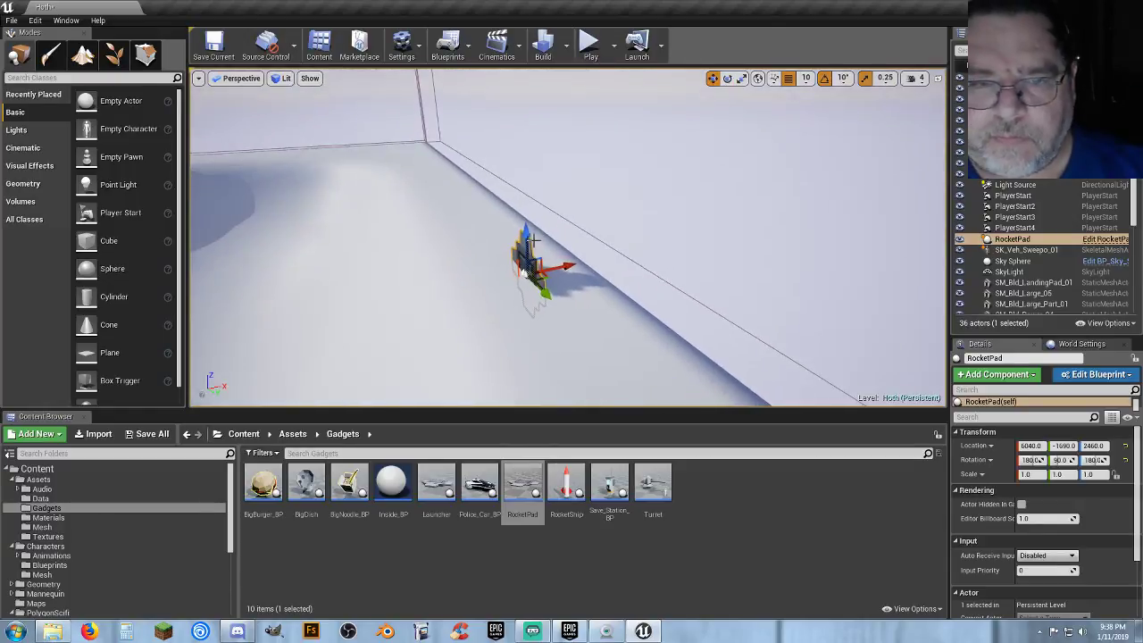
left_click_drag(527, 215, 808, 74)
right_click_drag(872, 204, 651, 66)
- Play the Hoth map and run the character across the snow onto the landing pad, facing the floating rocket pad
left_click(590, 42)
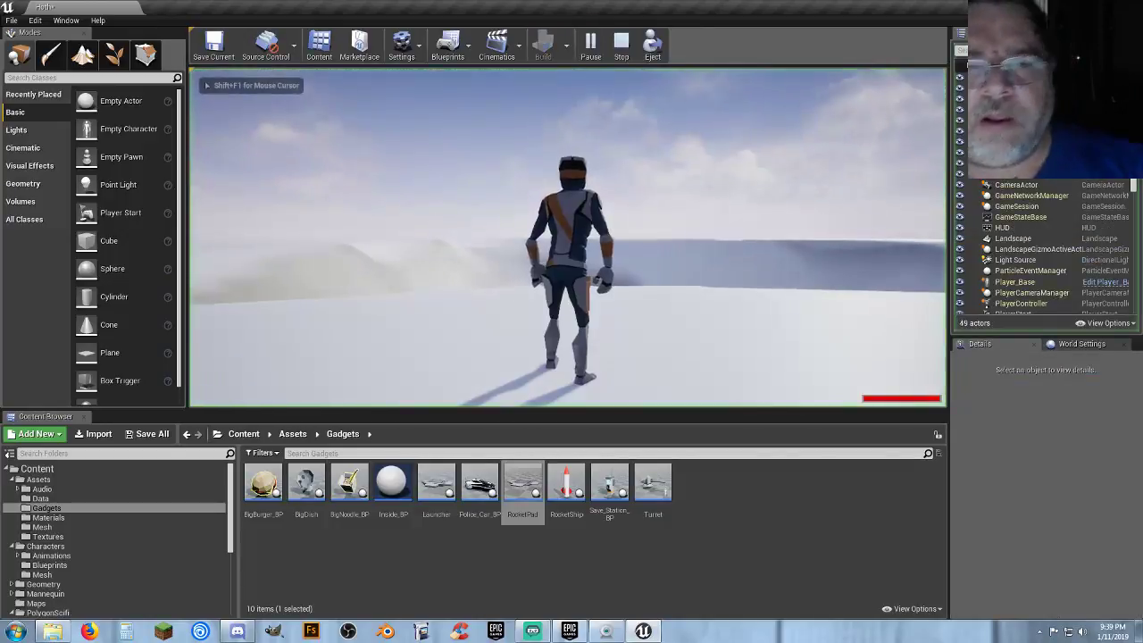
key("w")
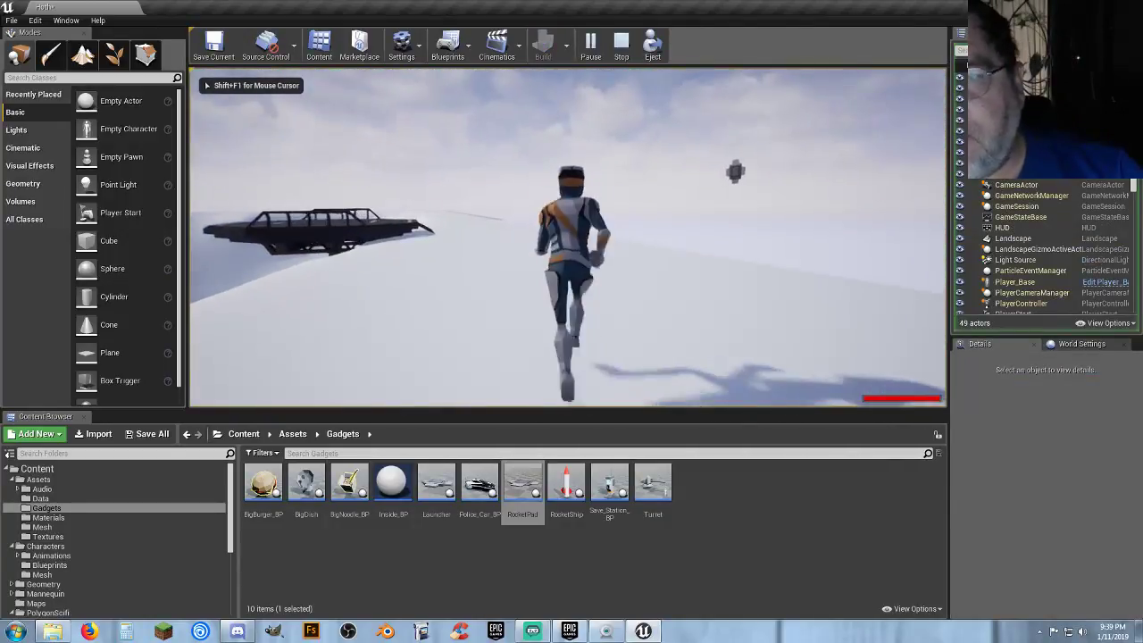
key("a")
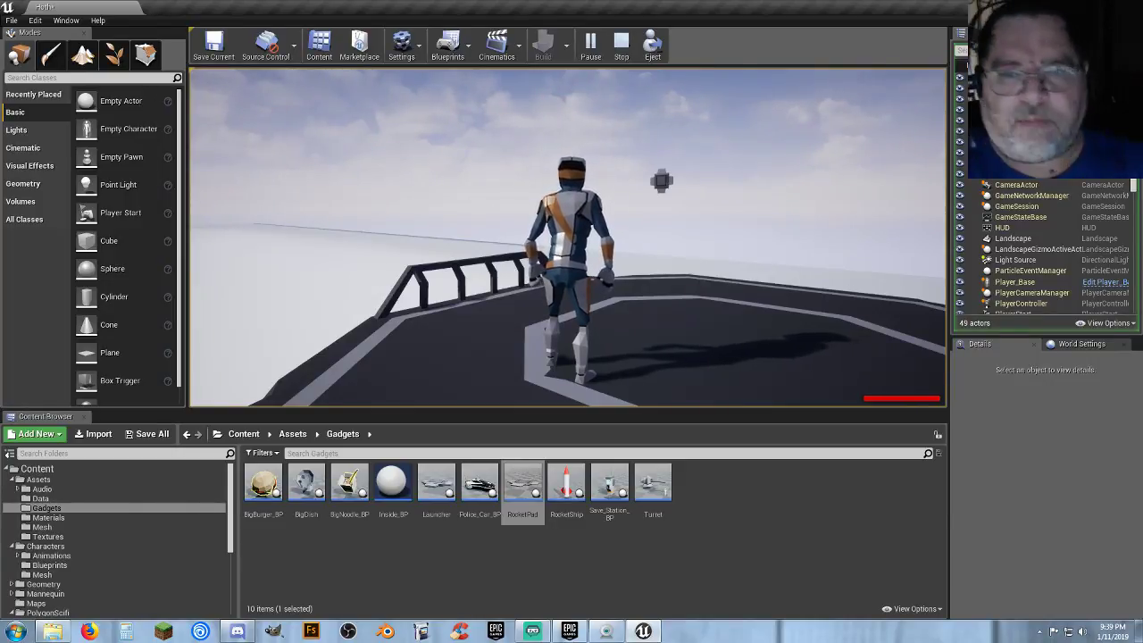
key("d")
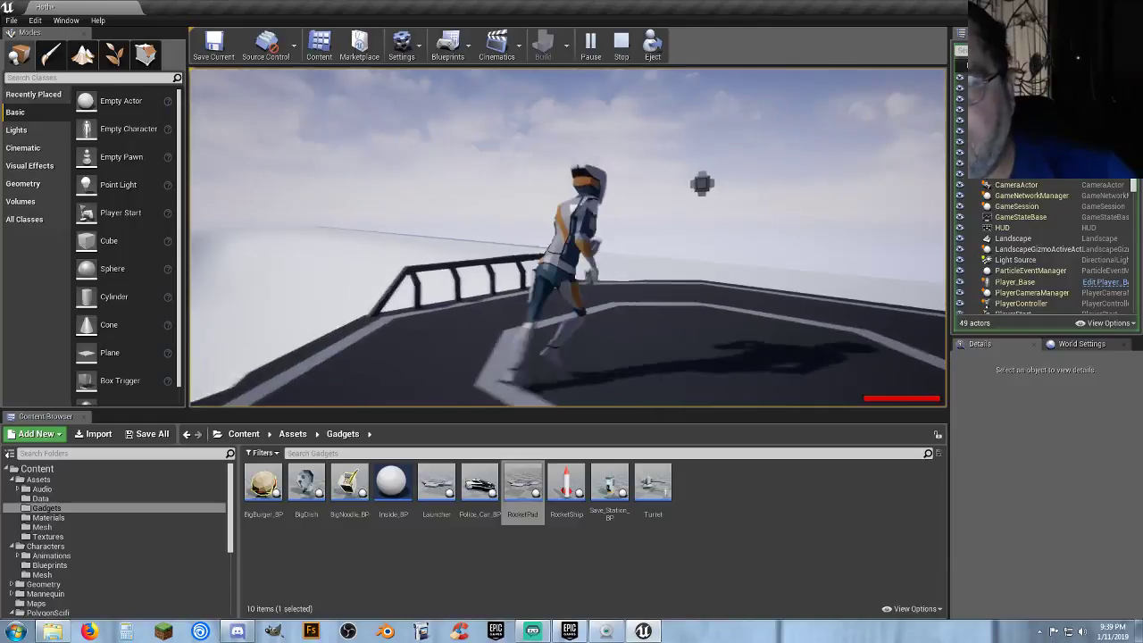
key("w")
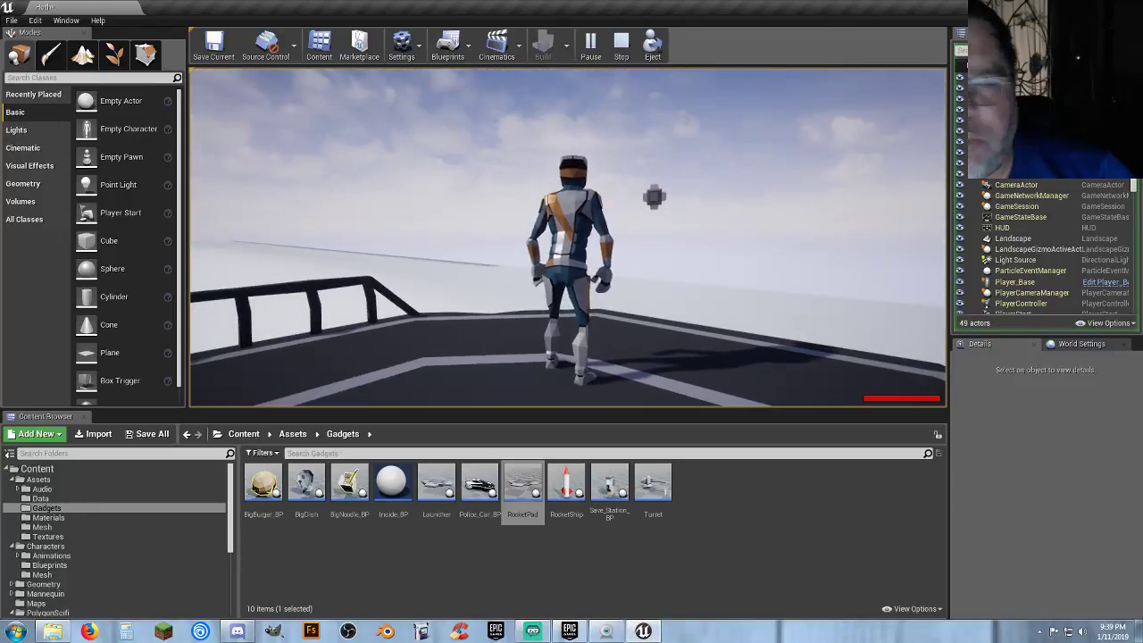
key("d")
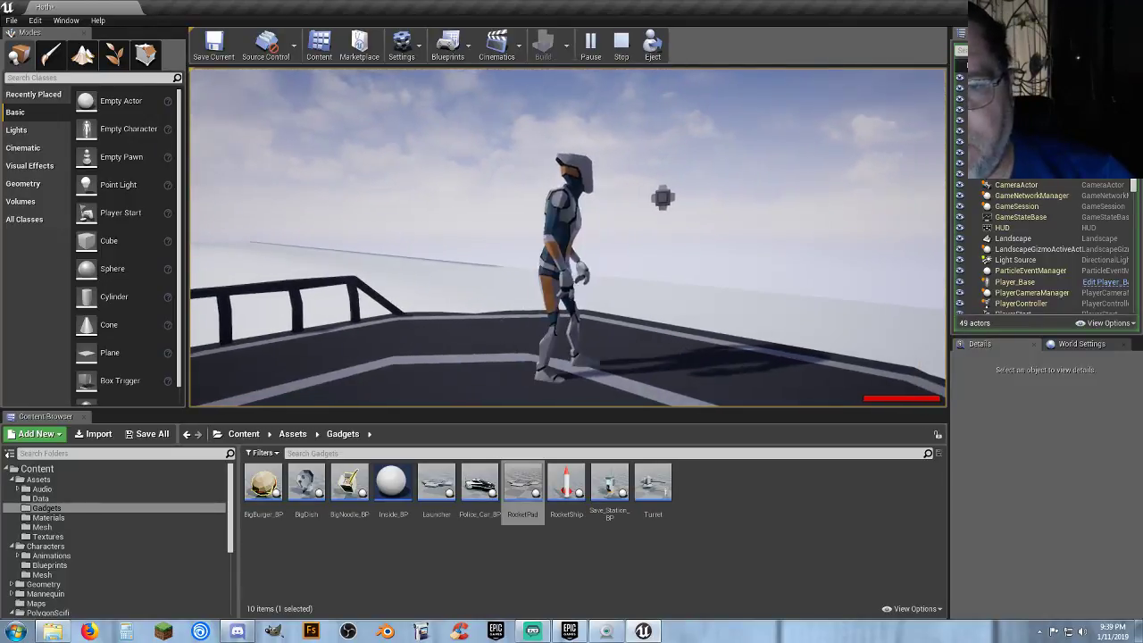
- Turn the character to follow the rocket's flight from the landing pad towards the base, and stop the play session
key("s")
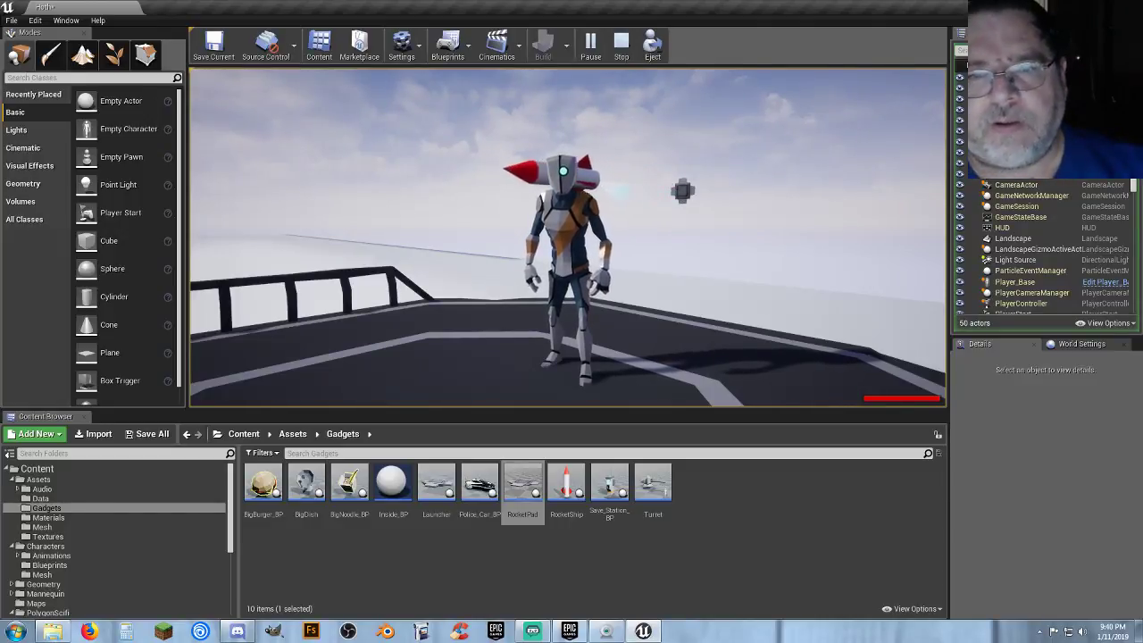
key("a")
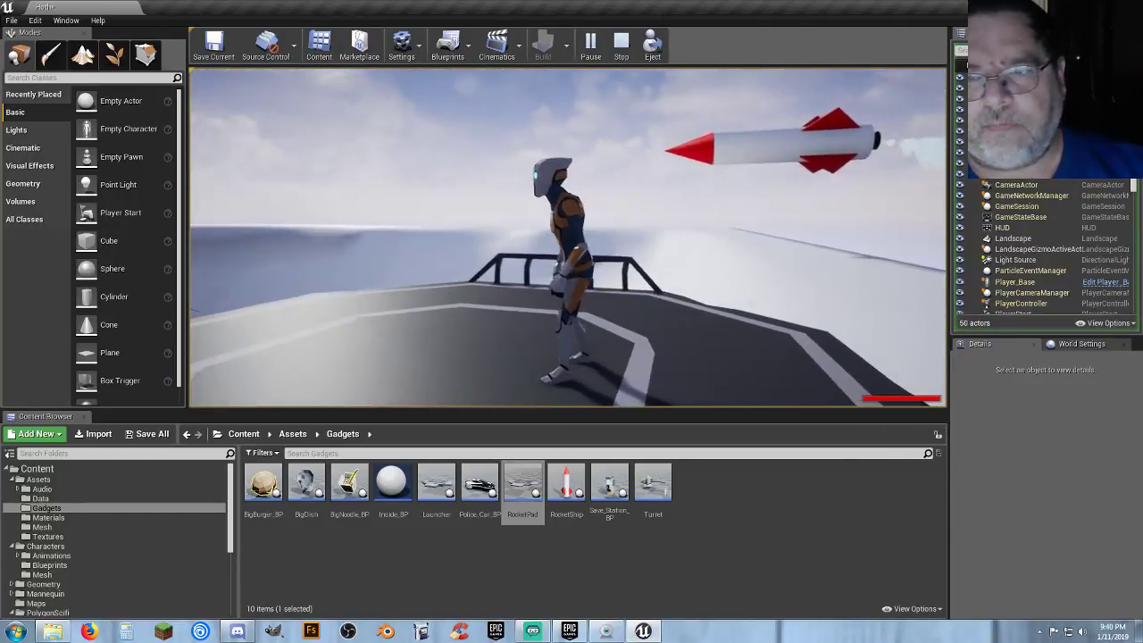
key("w")
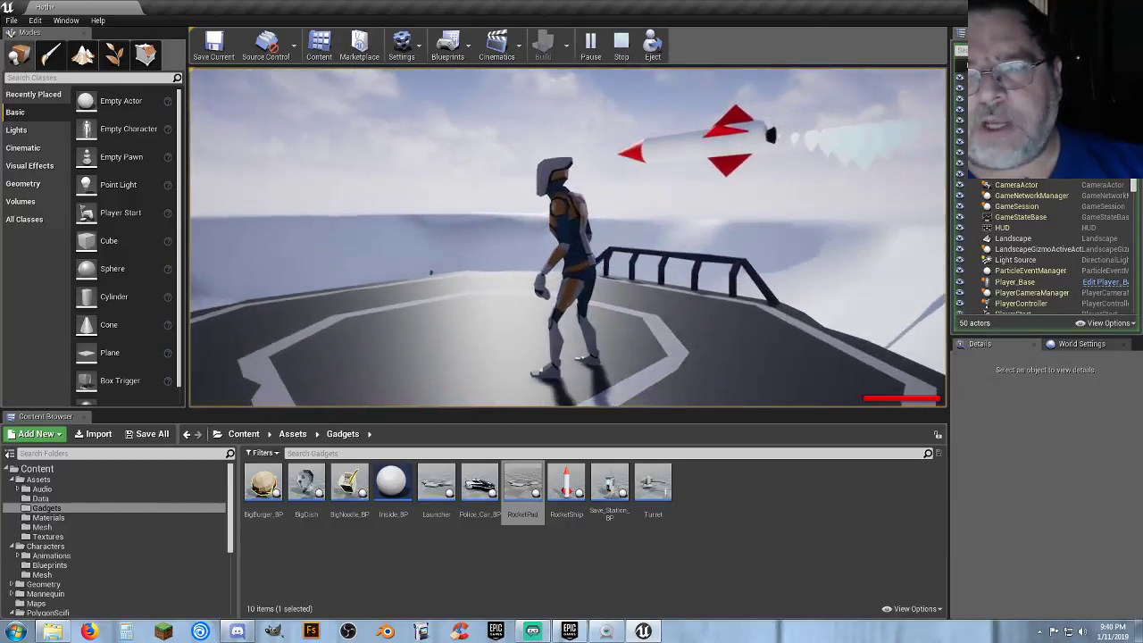
key("w")
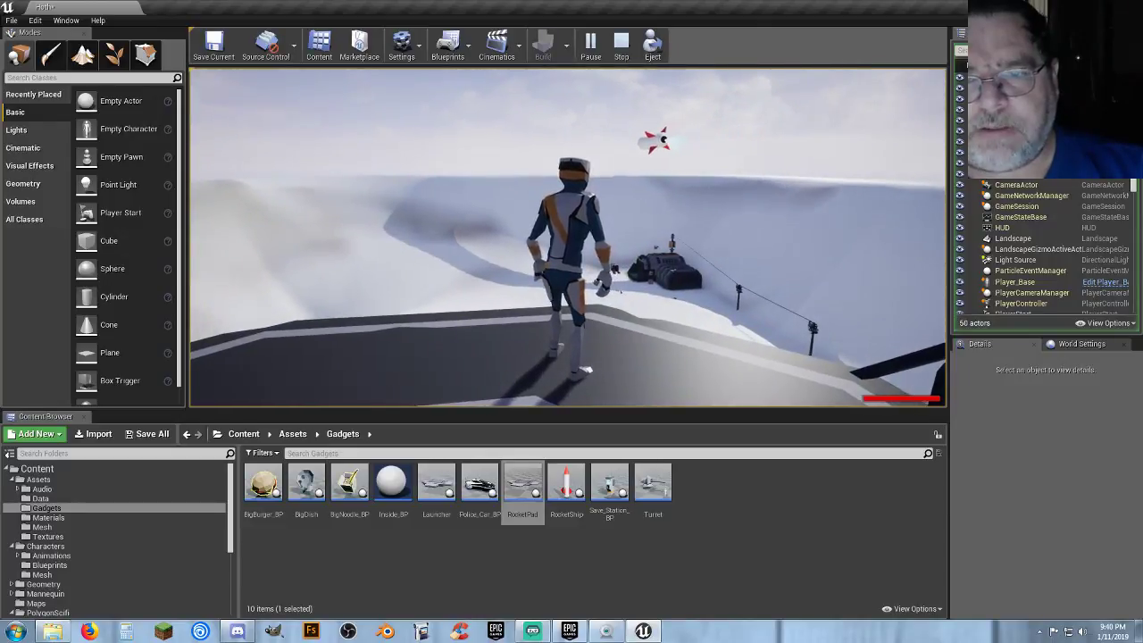
key("Escape")
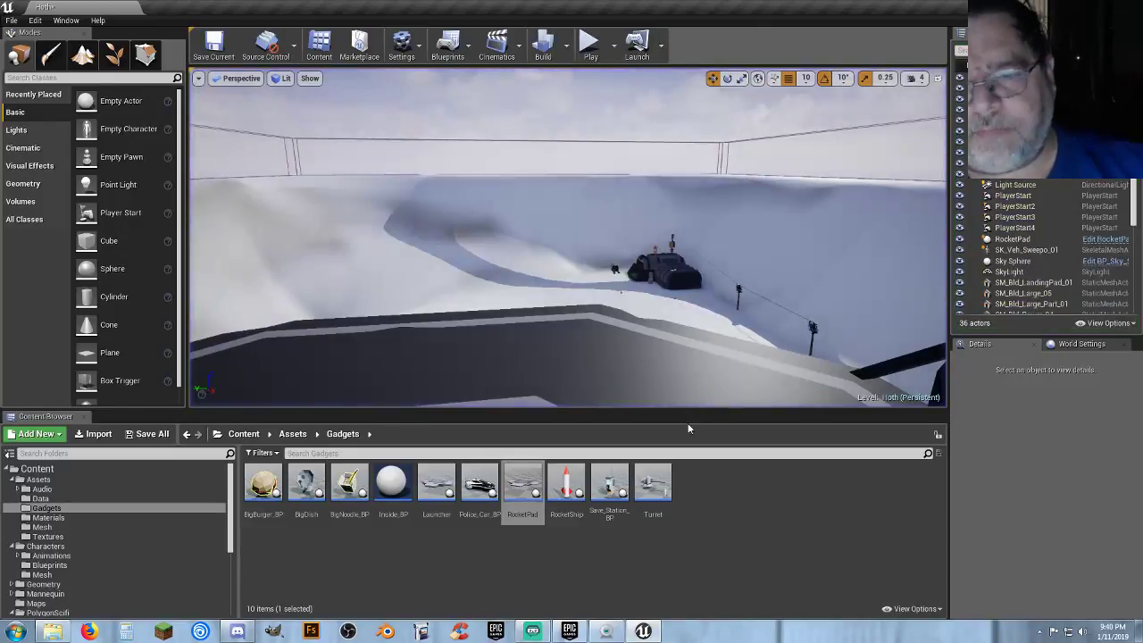
- Open the RocketShip blueprint from the Gadgets folder and inspect its Event BeginPlay, Delay and DestroyActor nodes
double_click(566, 487)
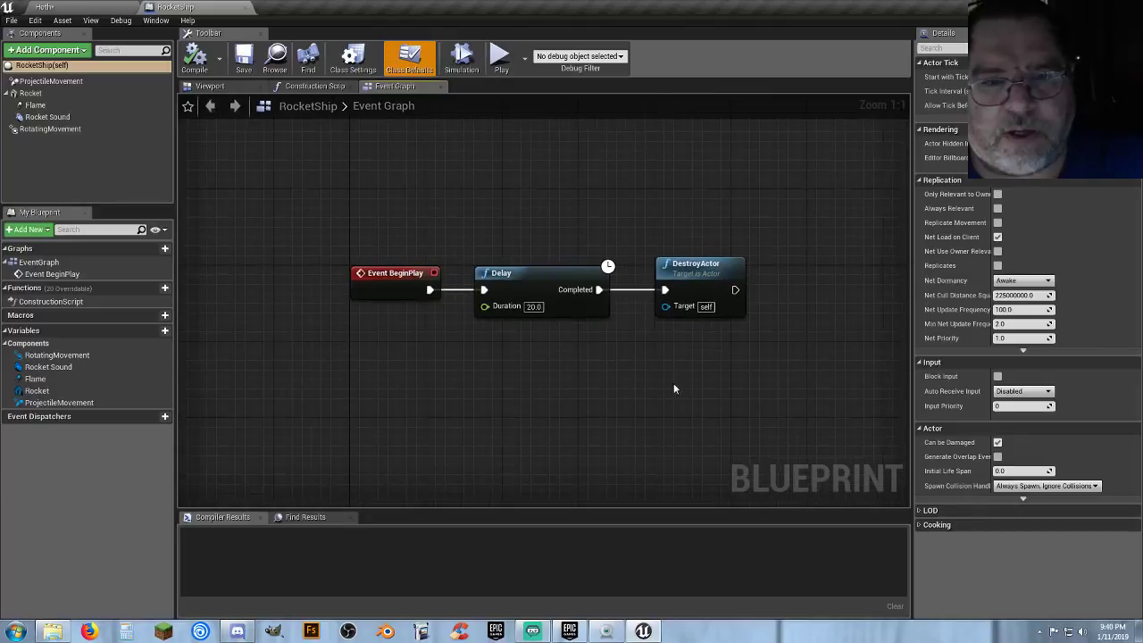
left_click_drag(904, 400, 386, 329)
left_click(384, 325)
left_click(385, 271)
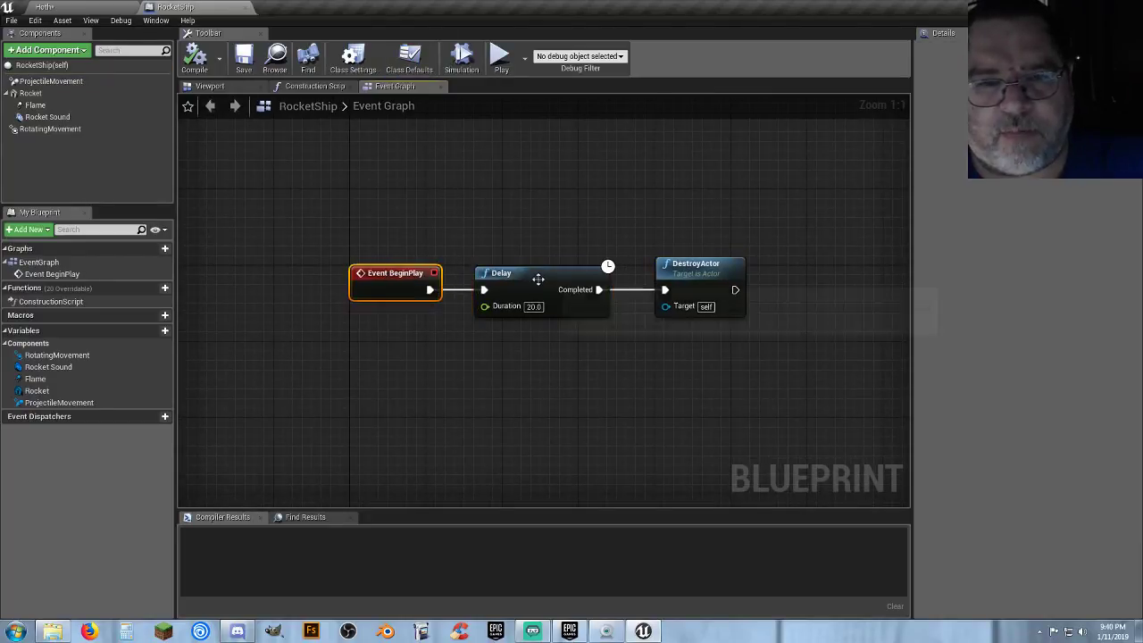
left_click(539, 278)
left_click(681, 274)
left_click(649, 417)
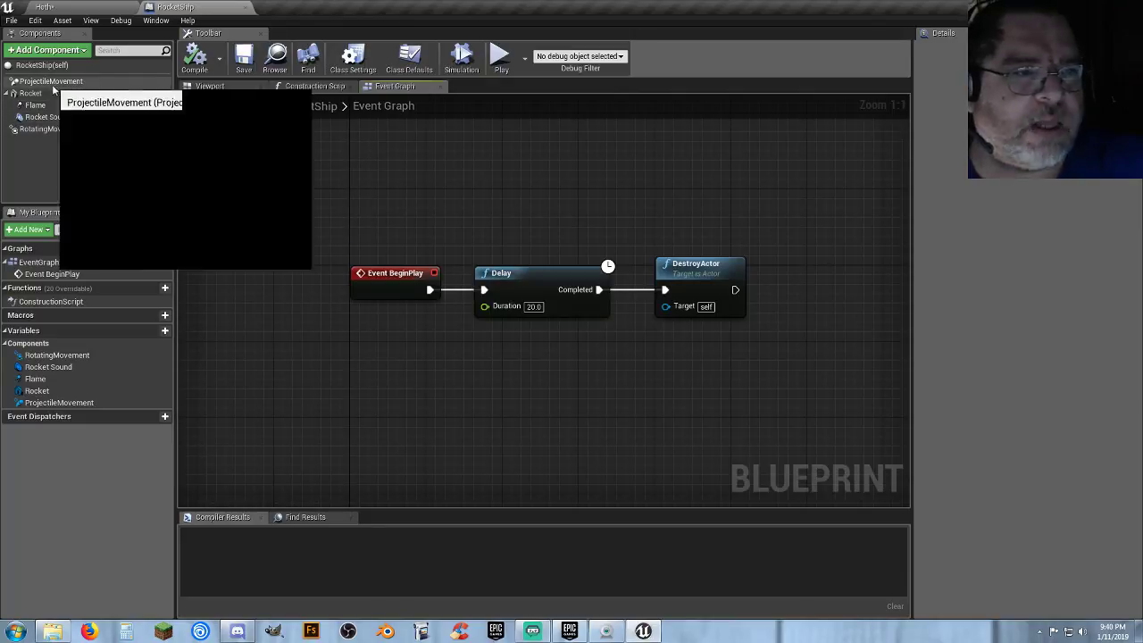
- View the rocket model and its flame in the blueprint's viewport, check the ProjectileMovement component's settings, and close the RocketShip blueprint
left_click(204, 89)
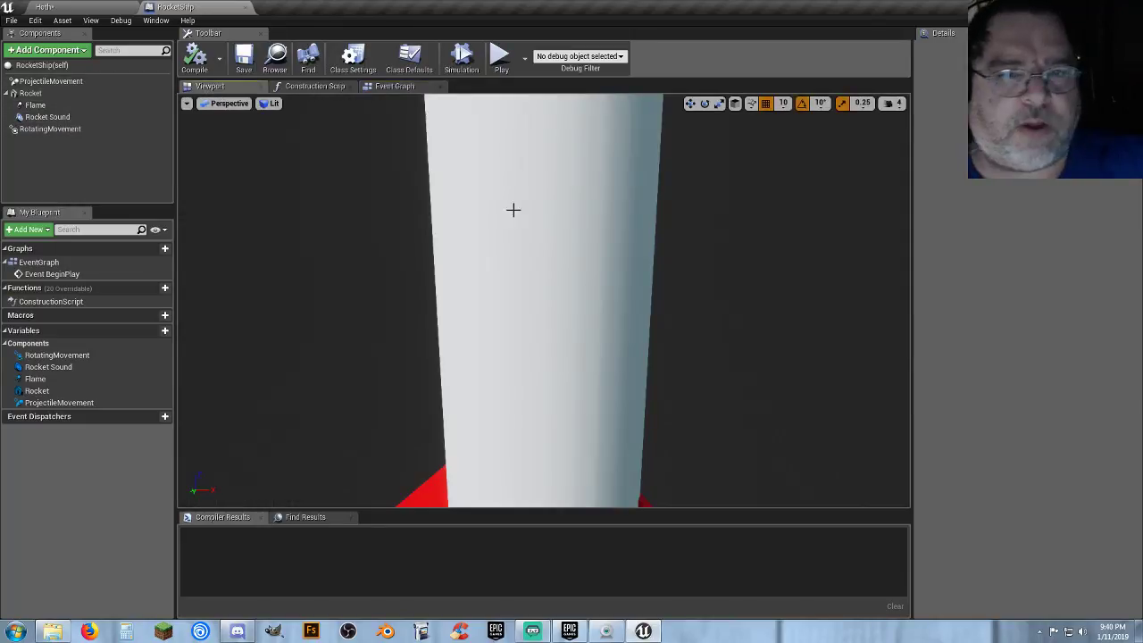
right_click_drag(576, 267, 631, 246)
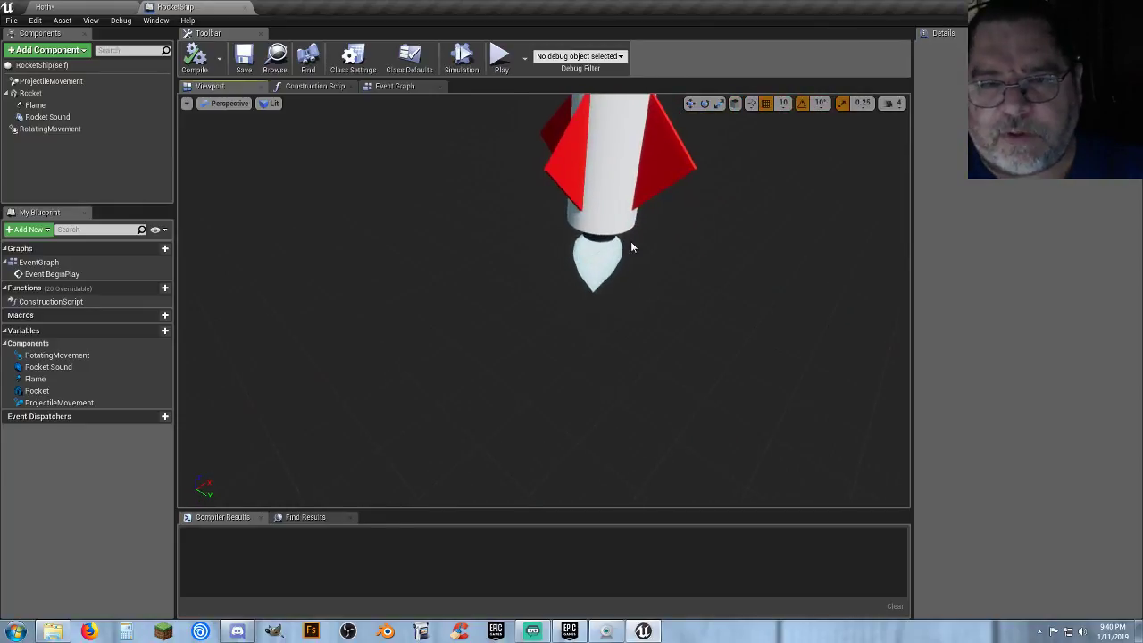
left_click(50, 82)
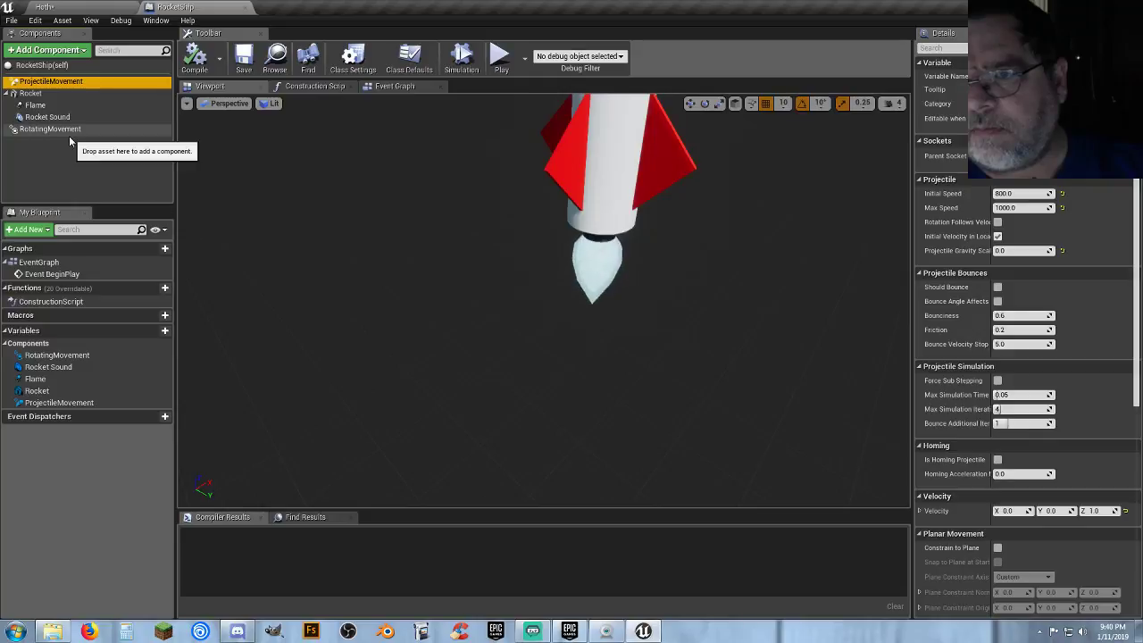
left_click(246, 10)
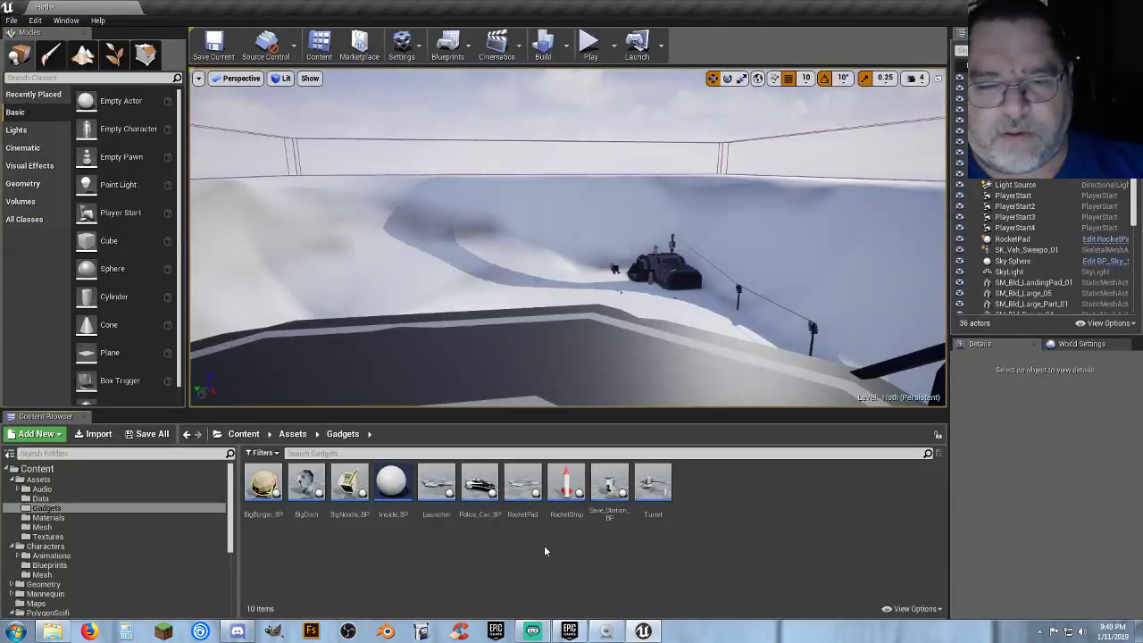
- Open the RocketPad blueprint to review its Launch Rocket event and rocket-spawning nodes, and close it
double_click(533, 496)
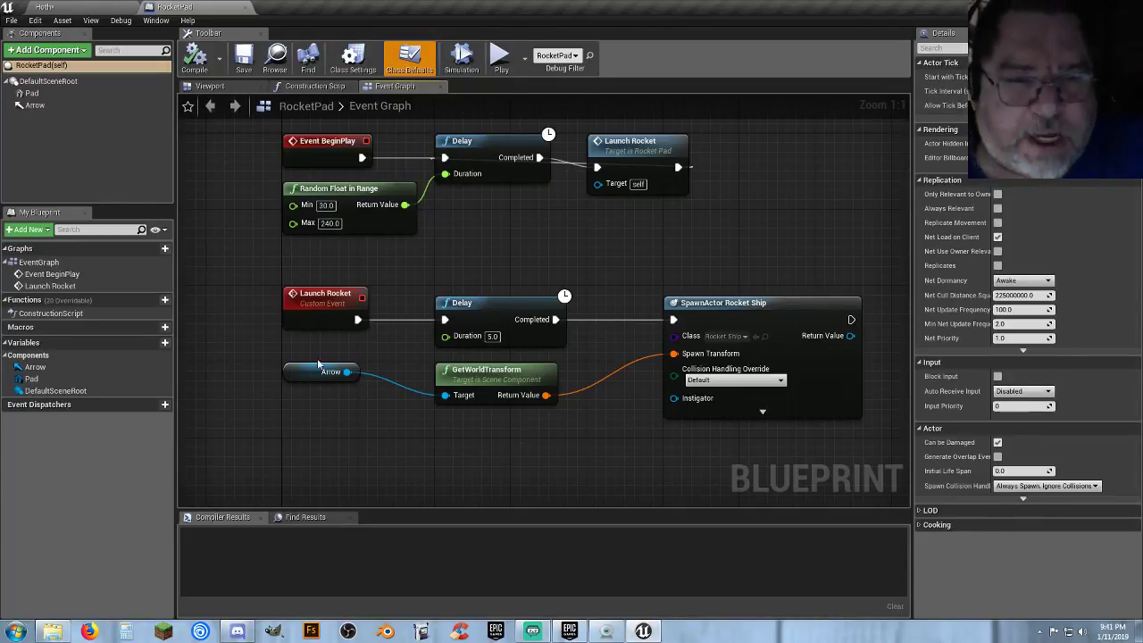
left_click(247, 8)
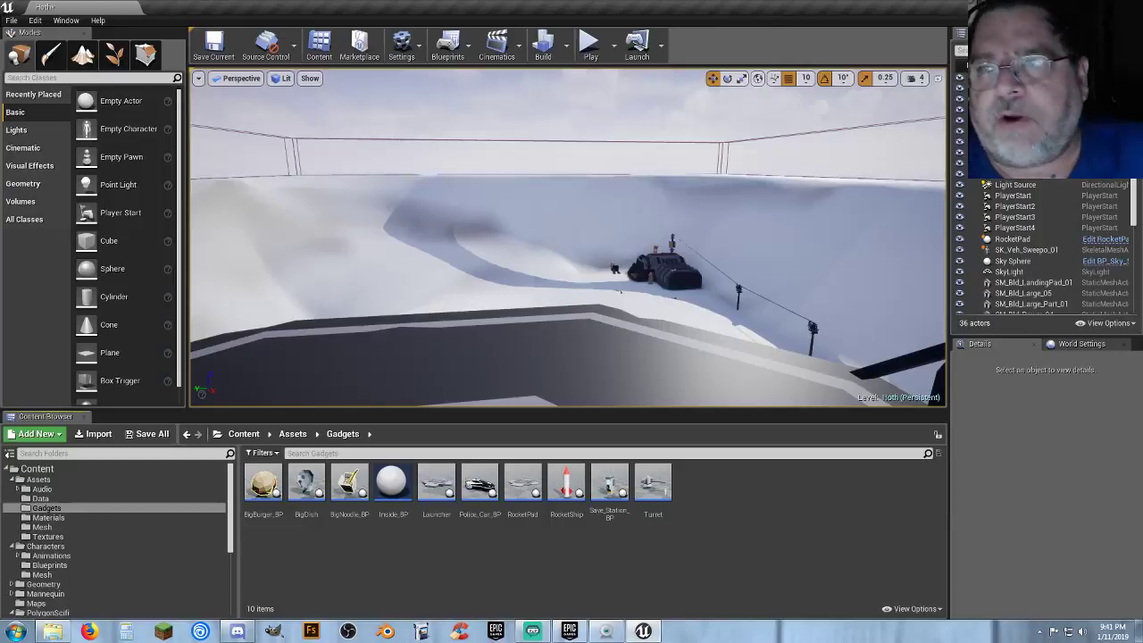
- Close the Unreal Editor, saving the changes to the Hoth level
left_click(1129, 7)
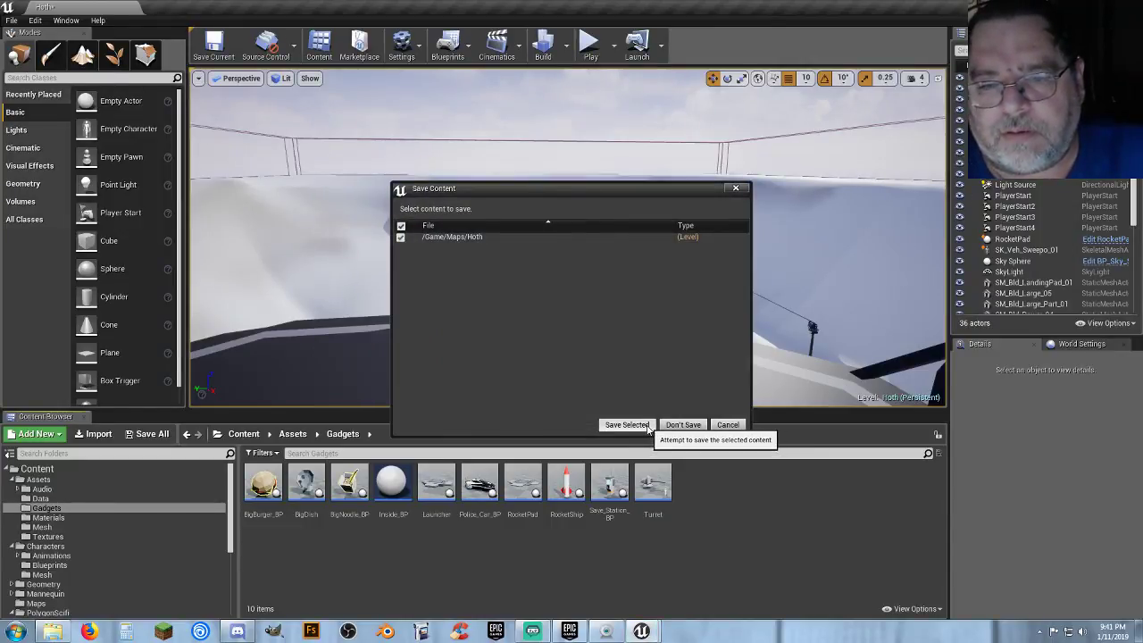
left_click(640, 425)
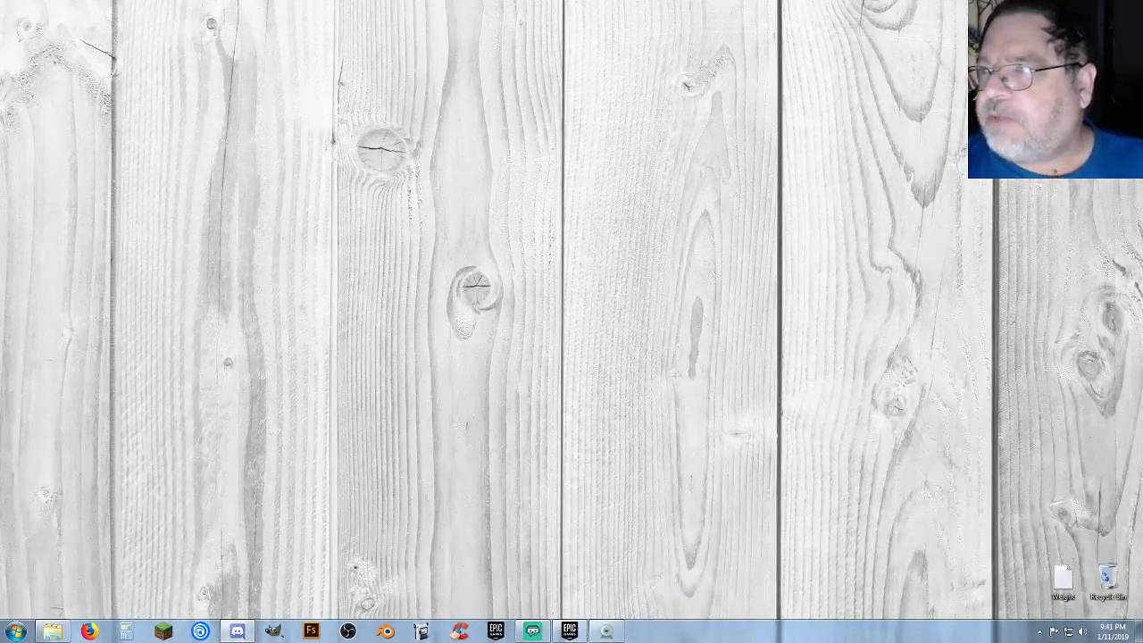
- Bring the Discord window onto this monitor to show the Beefalo Bart Gaming server's general channel, and move it back off the desktop
left_click_drag(1142, 57, 1071, 43)
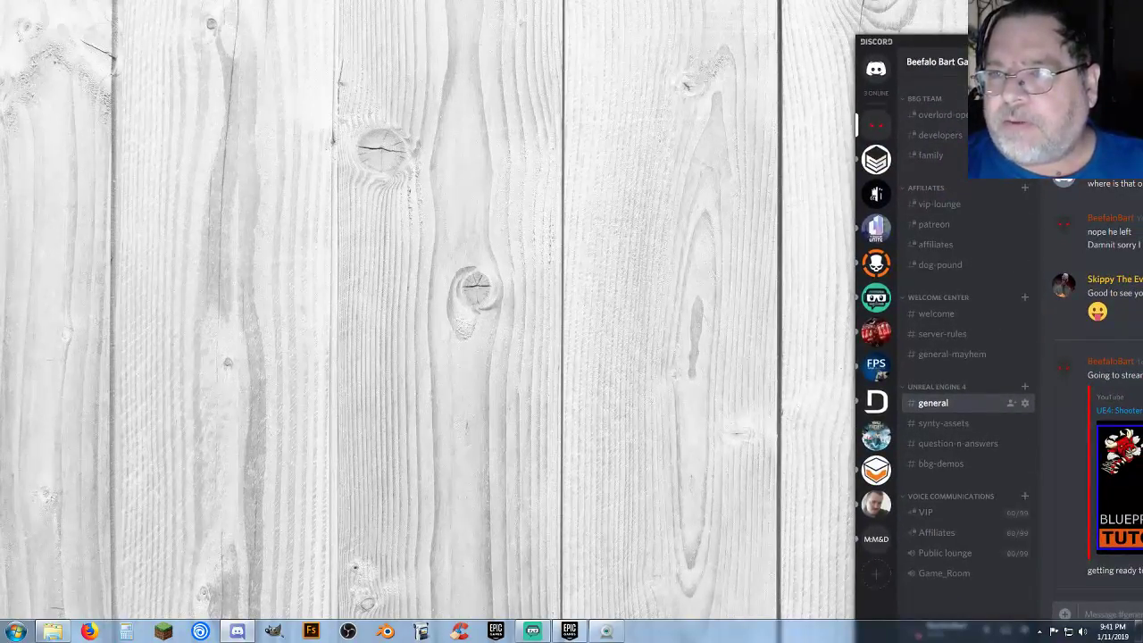
left_click_drag(985, 47, 928, 21)
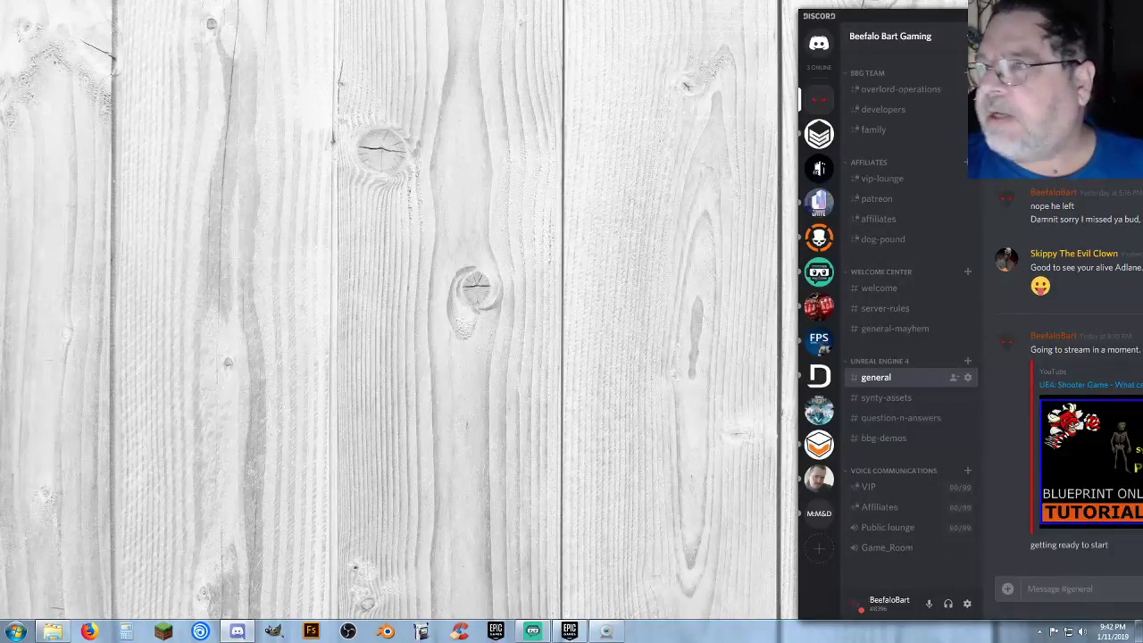
left_click_drag(1062, 23, 317, 21)
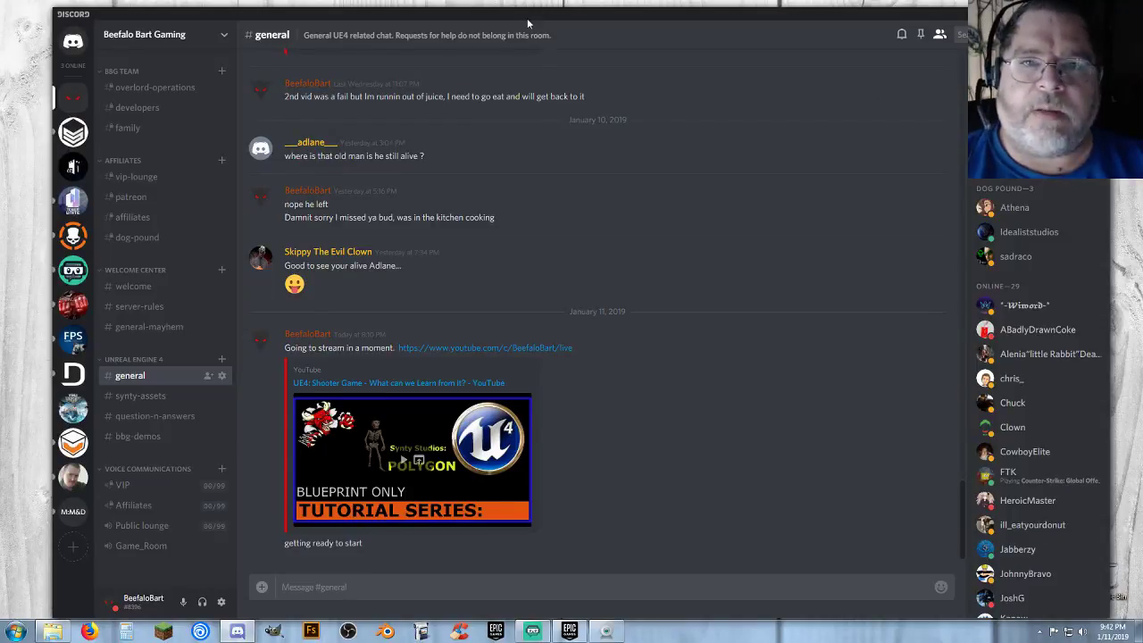
left_click_drag(521, 15, 1142, 49)
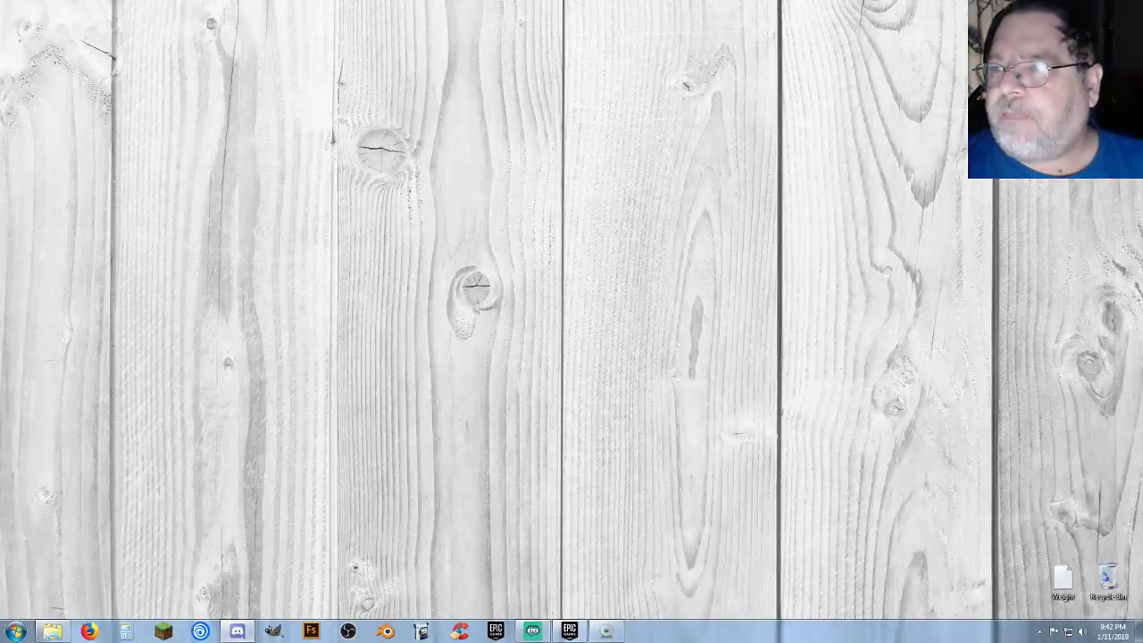